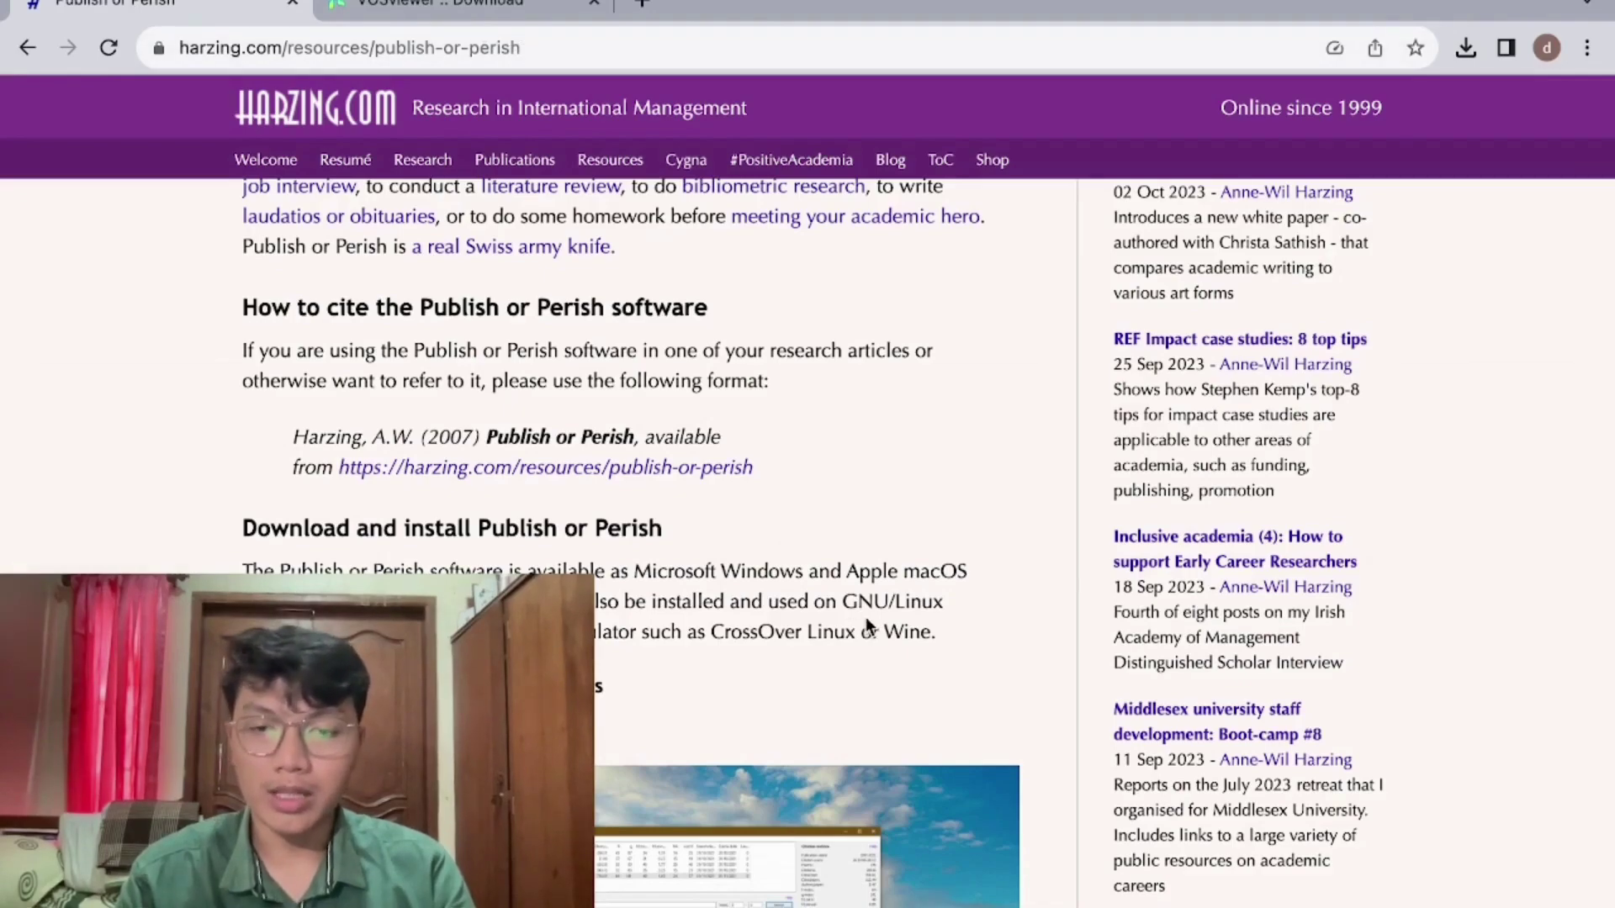
Step: Switch to Publish or Perish and create a new Google Scholar search
{"action": "key", "text": "super+Tab"}
{"action": "key", "text": "super+Tab"}
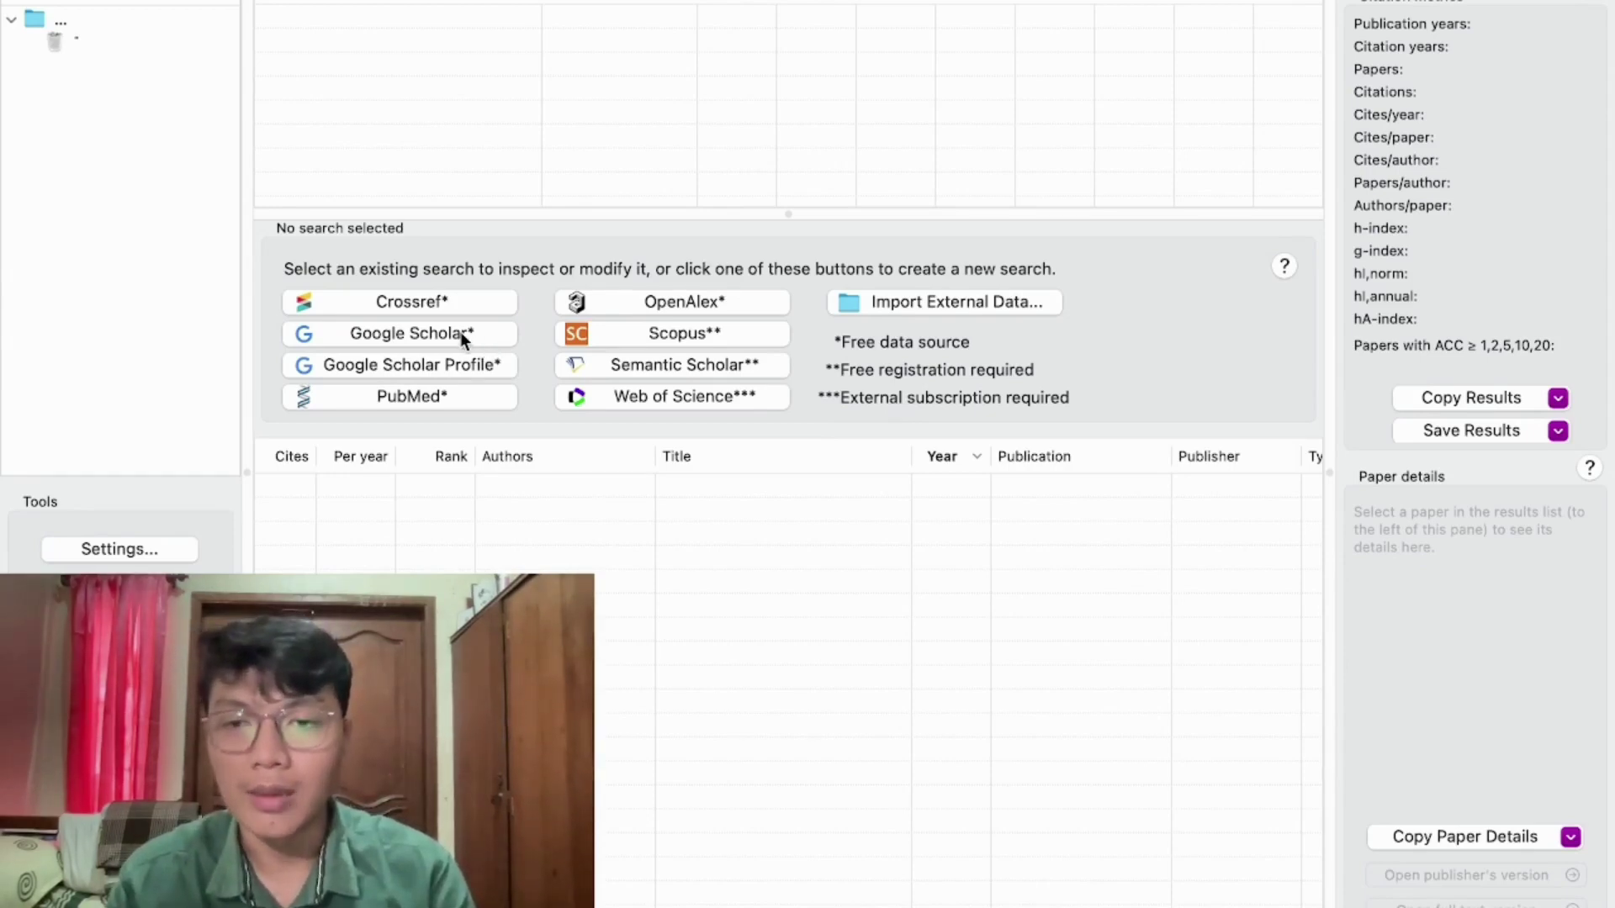
{"action": "left_click", "coordinate": [404, 336]}
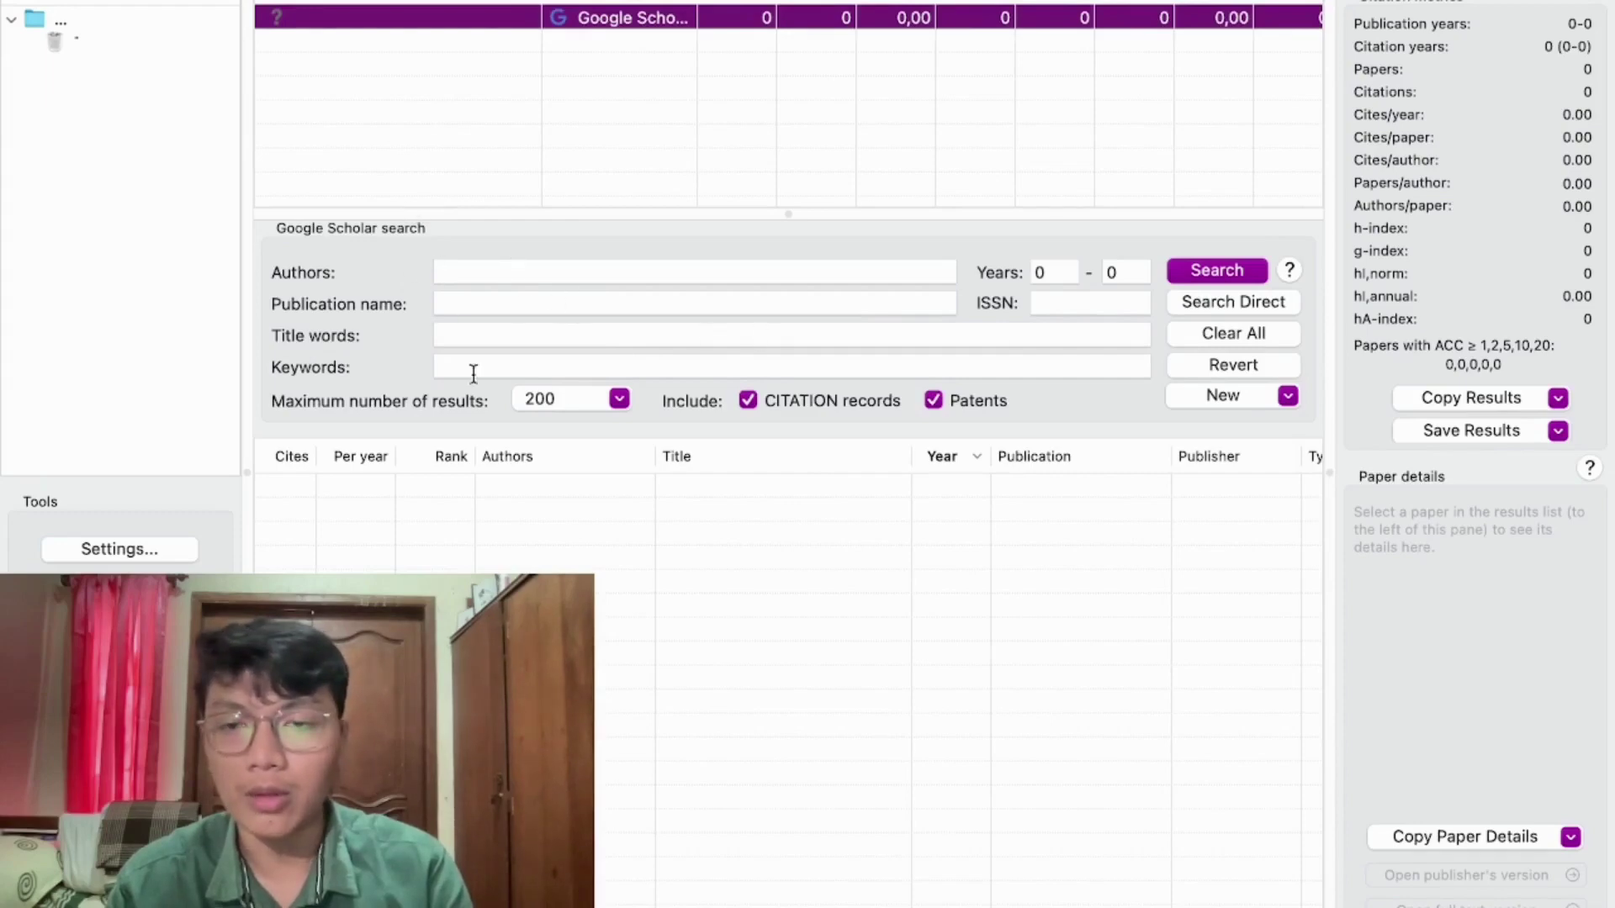
{"action": "left_click", "coordinate": [465, 275]}
{"action": "left_click", "coordinate": [469, 304]}
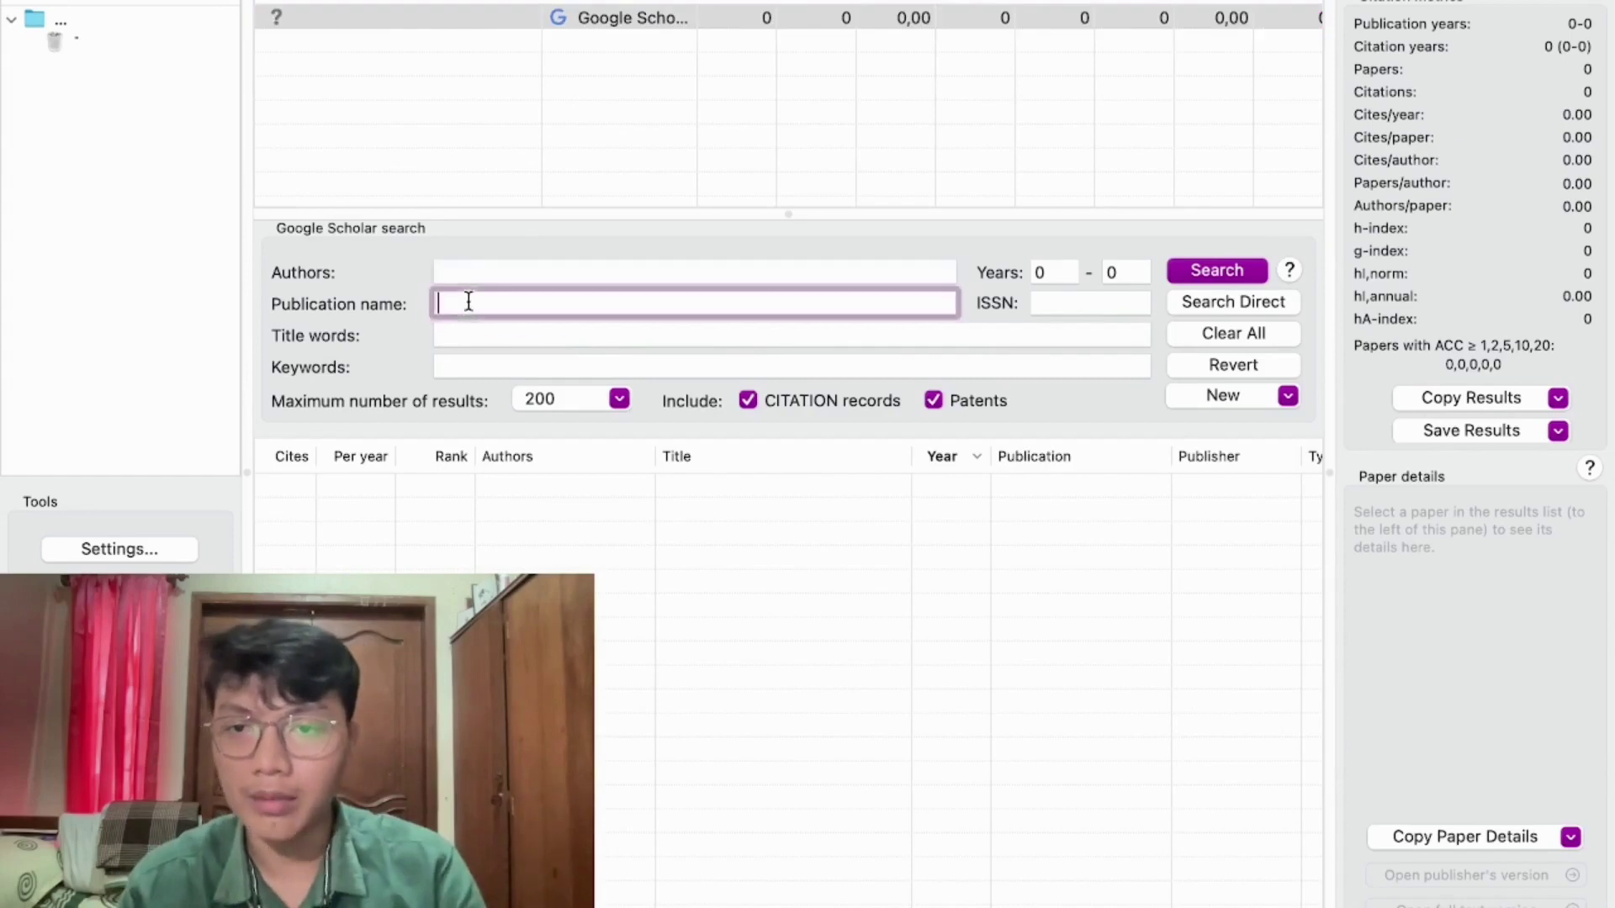
{"action": "left_click", "coordinate": [481, 333]}
{"action": "left_click", "coordinate": [490, 367]}
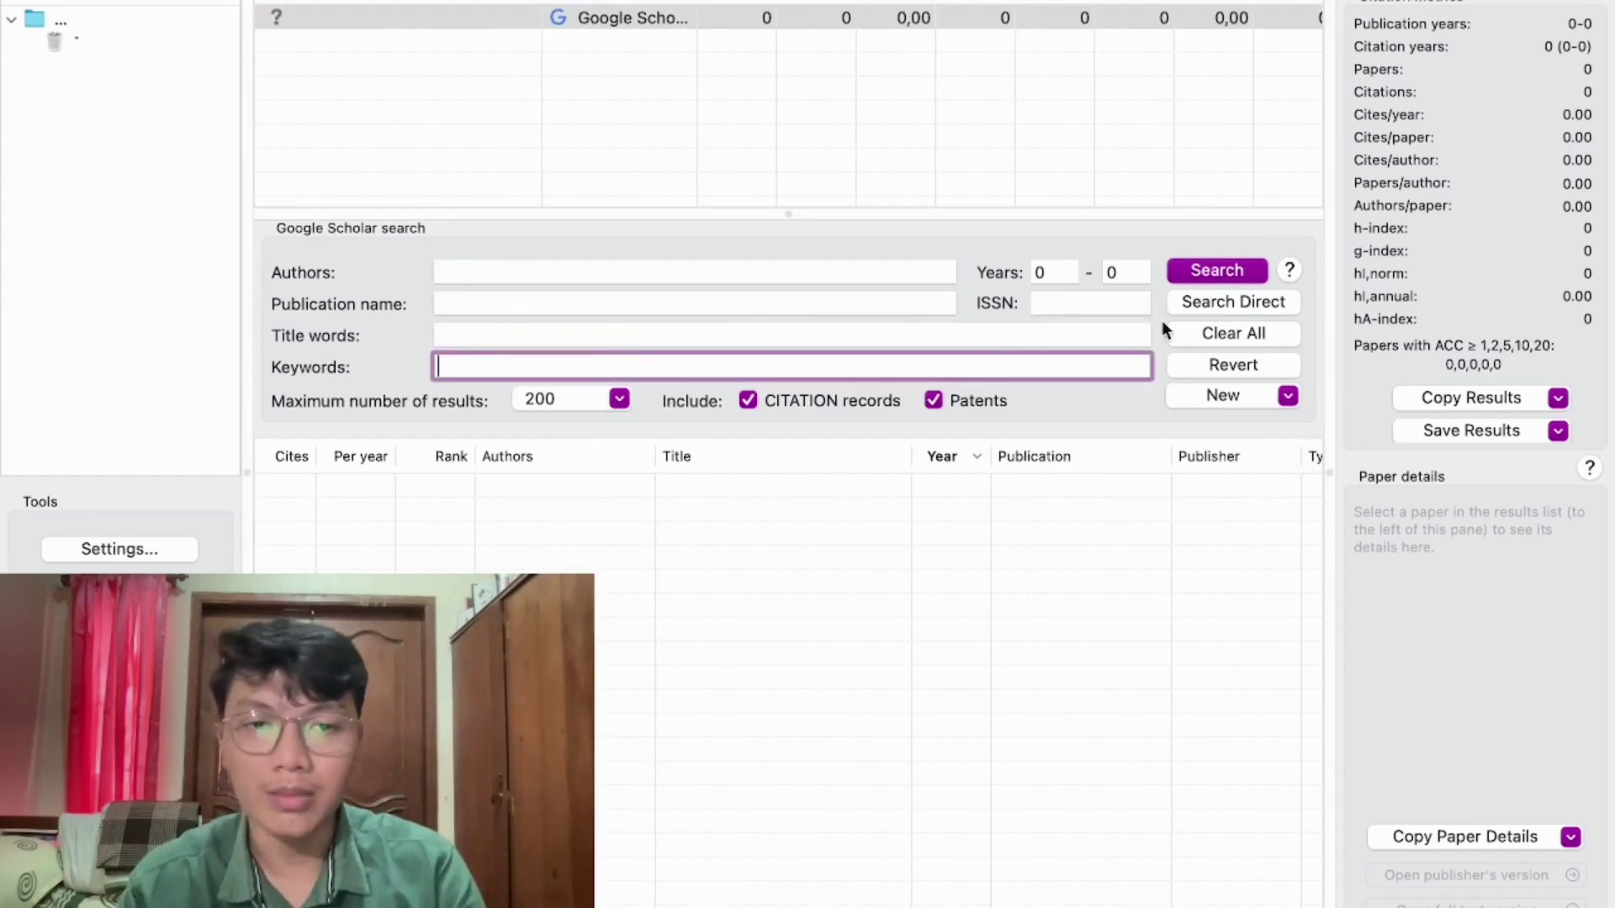
{"action": "left_click", "coordinate": [1067, 278]}
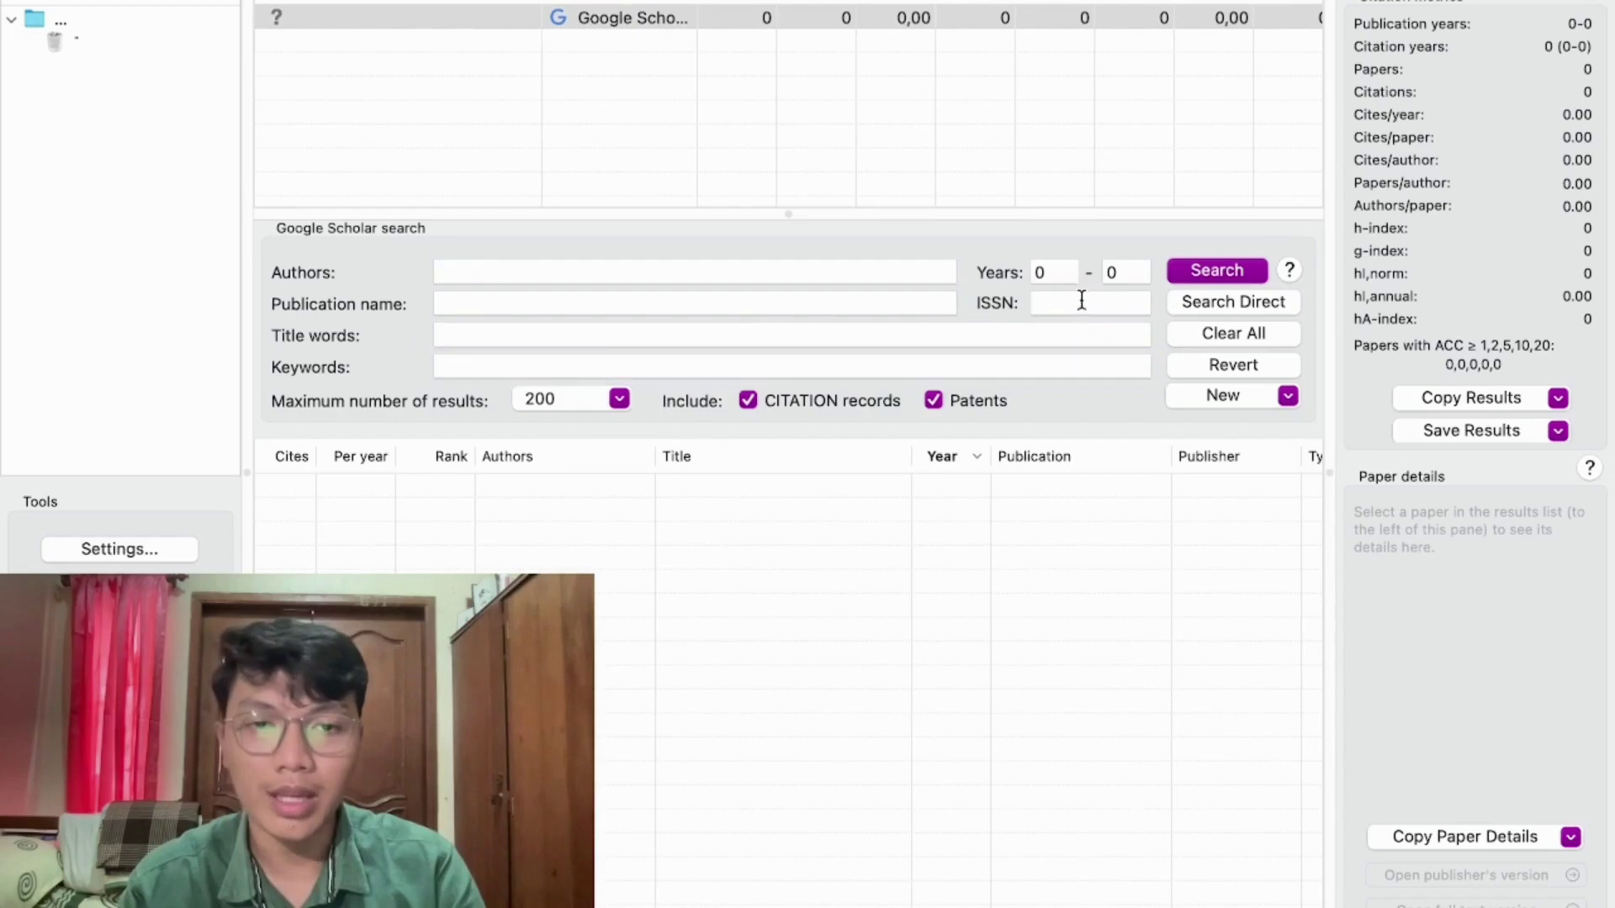
{"action": "left_click", "coordinate": [1012, 462]}
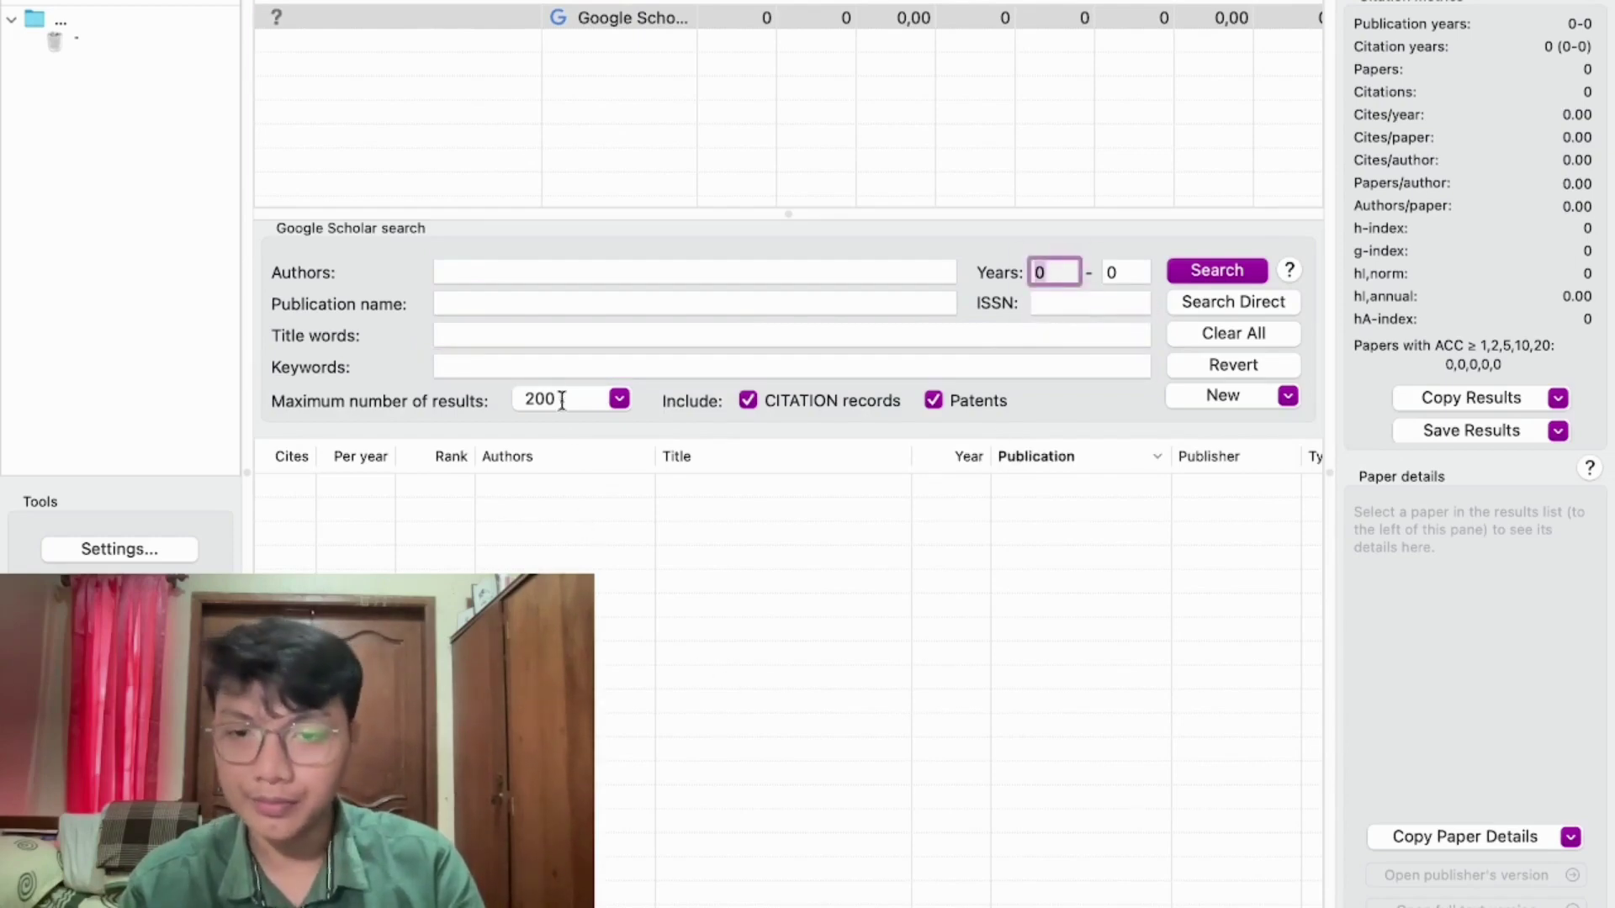
{"action": "left_click", "coordinate": [485, 304]}
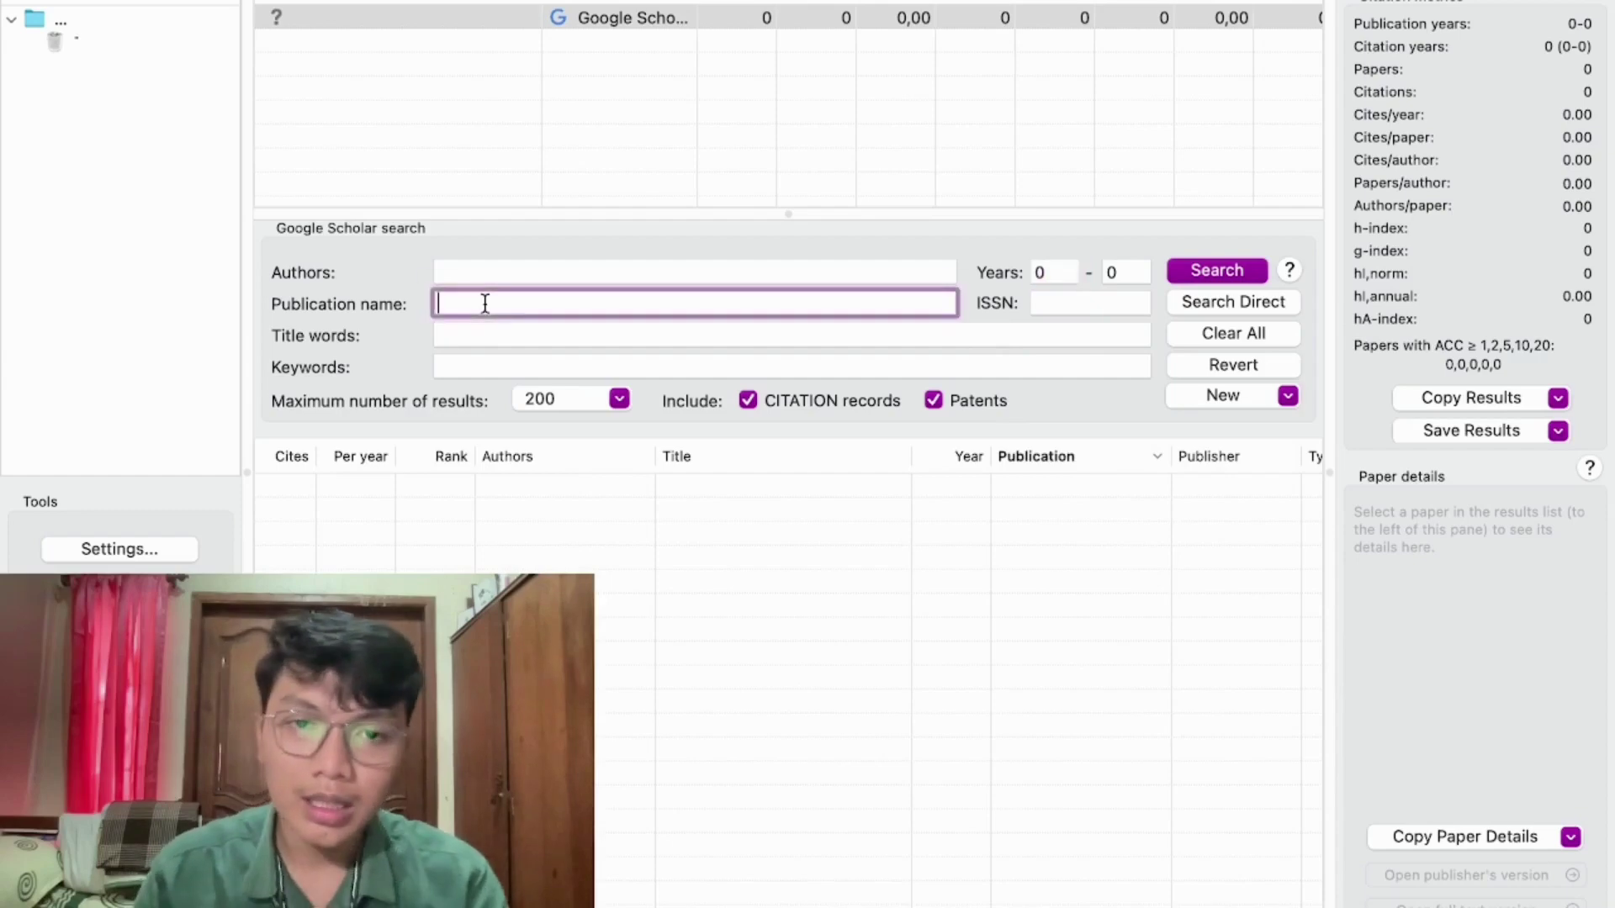
{"action": "left_click", "coordinate": [494, 339]}
{"action": "left_click", "coordinate": [494, 365]}
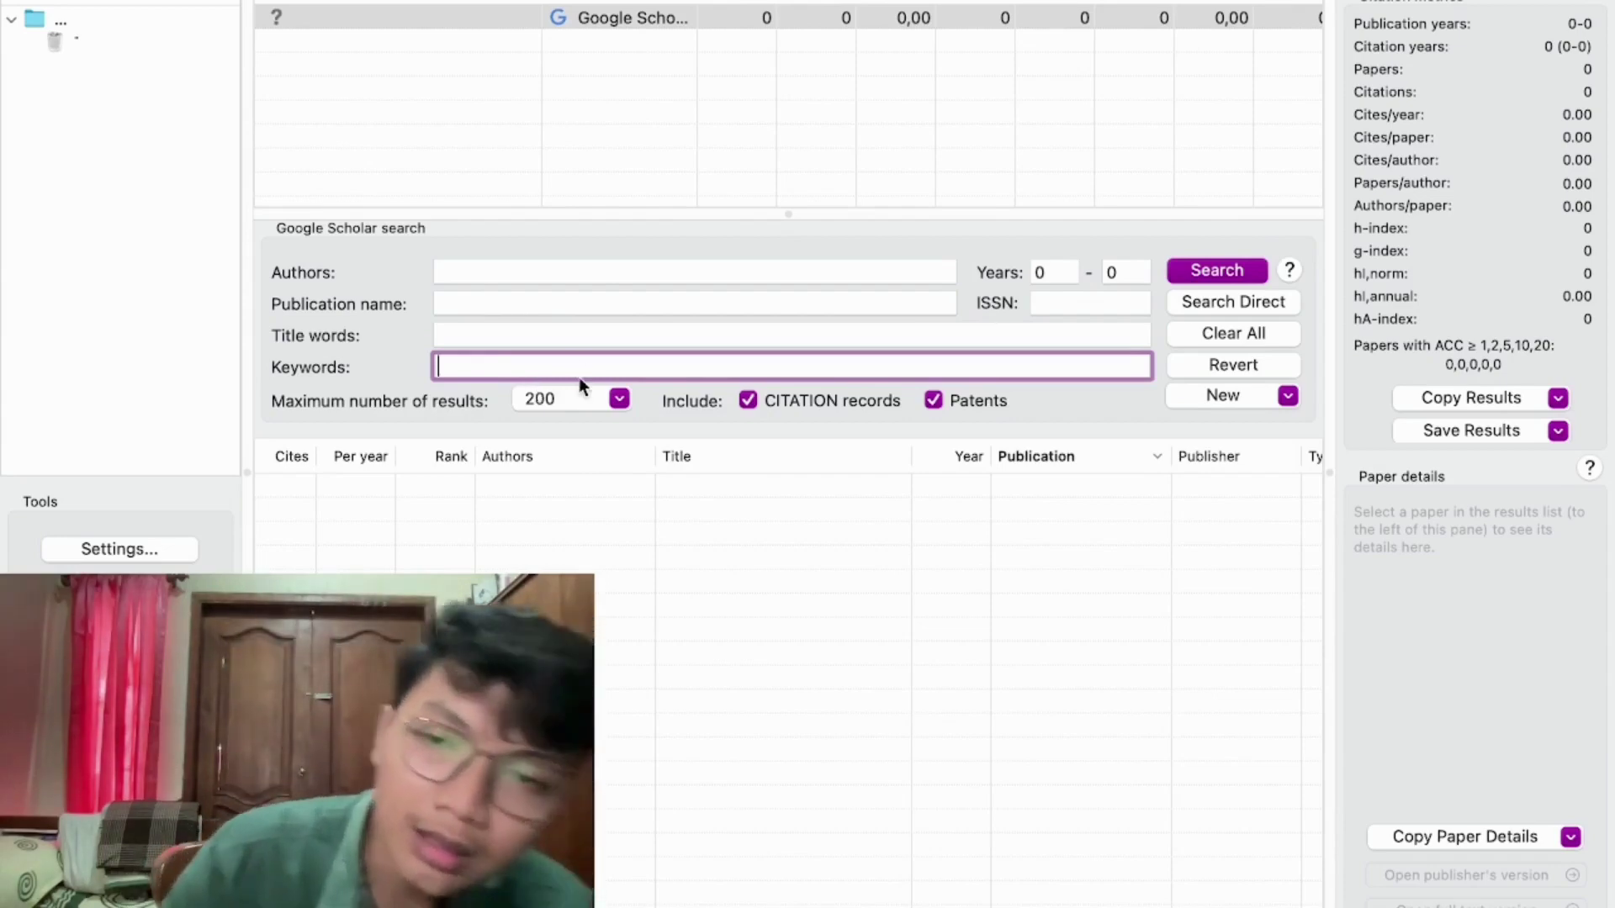
{"action": "left_click", "coordinate": [569, 333]}
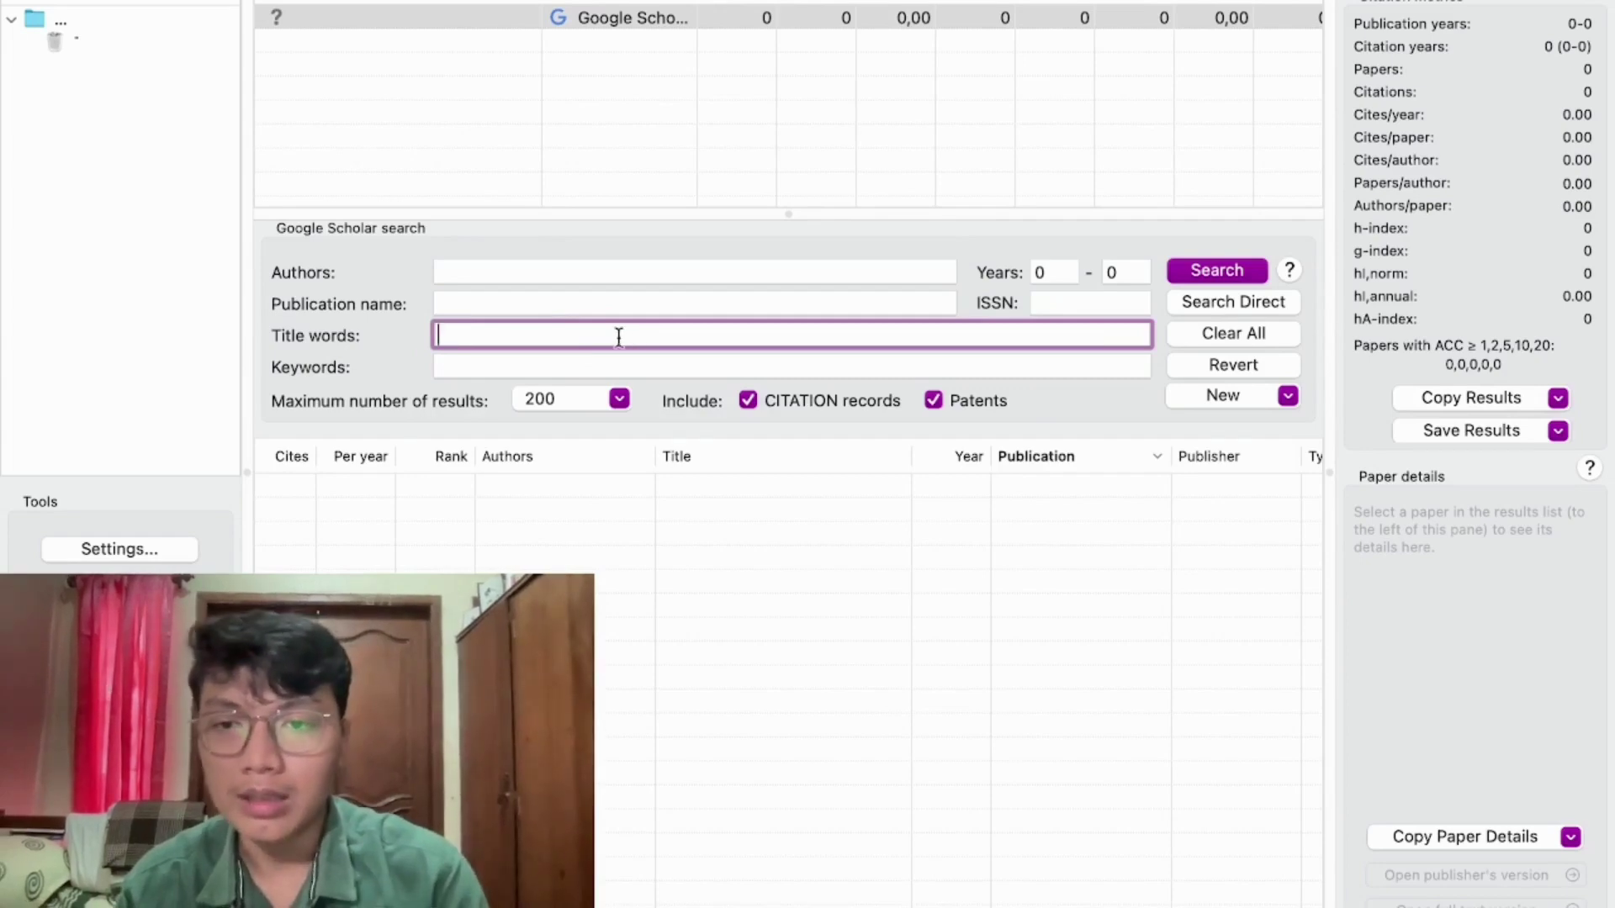
{"action": "left_click", "coordinate": [549, 362]}
{"action": "left_click", "coordinate": [551, 333]}
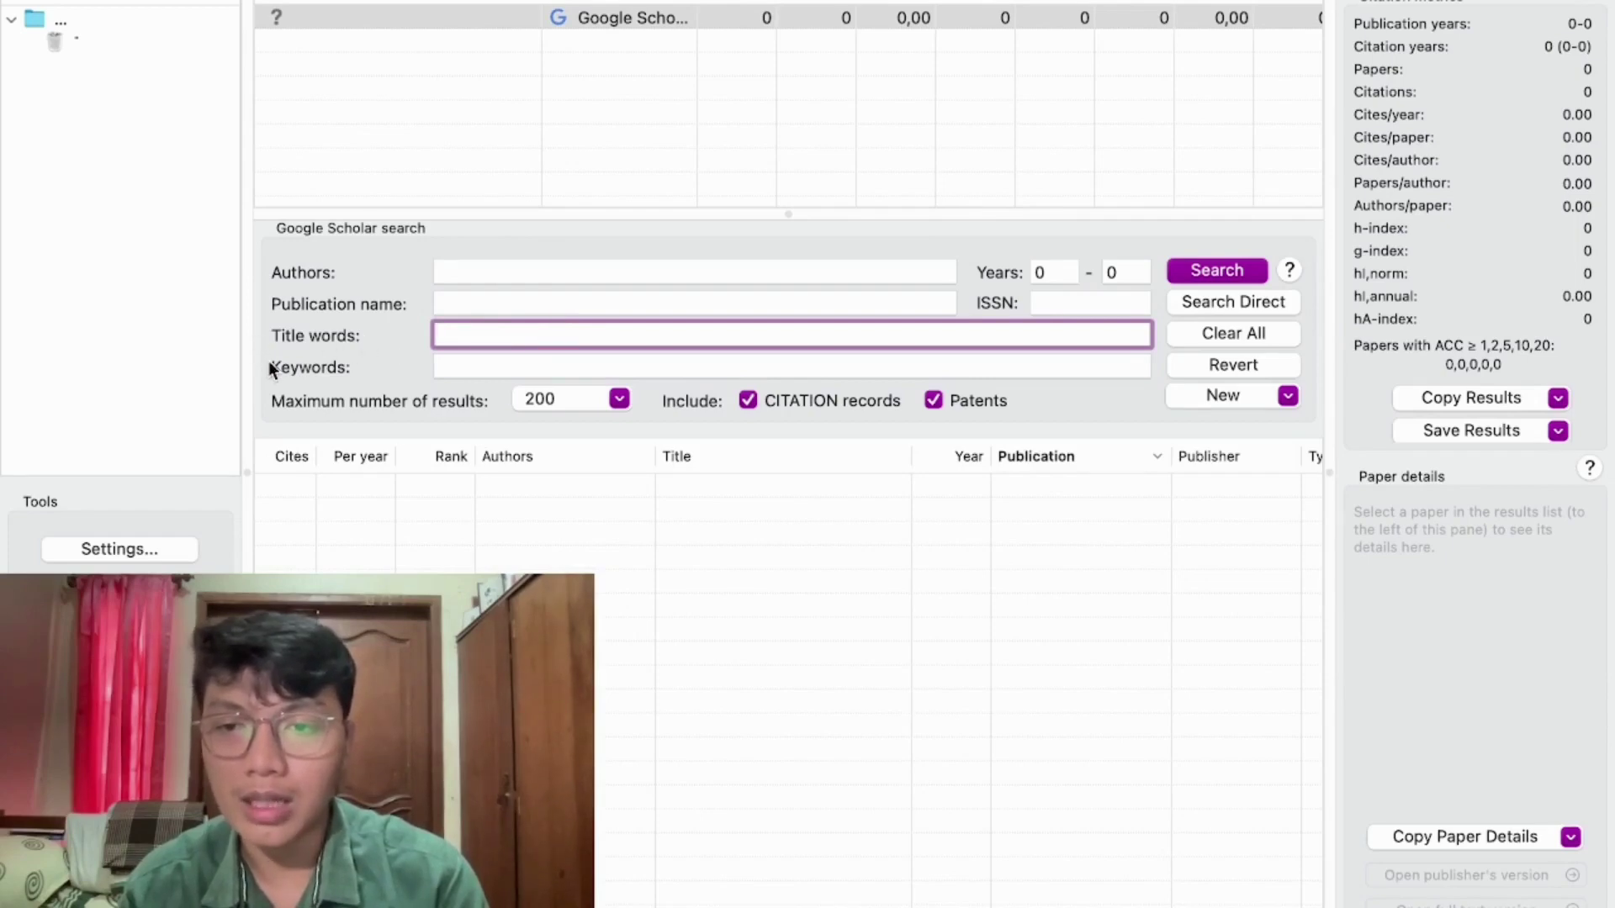
Step: Enter "Purchase Decision" as the search keywords
{"action": "left_click", "coordinate": [471, 368]}
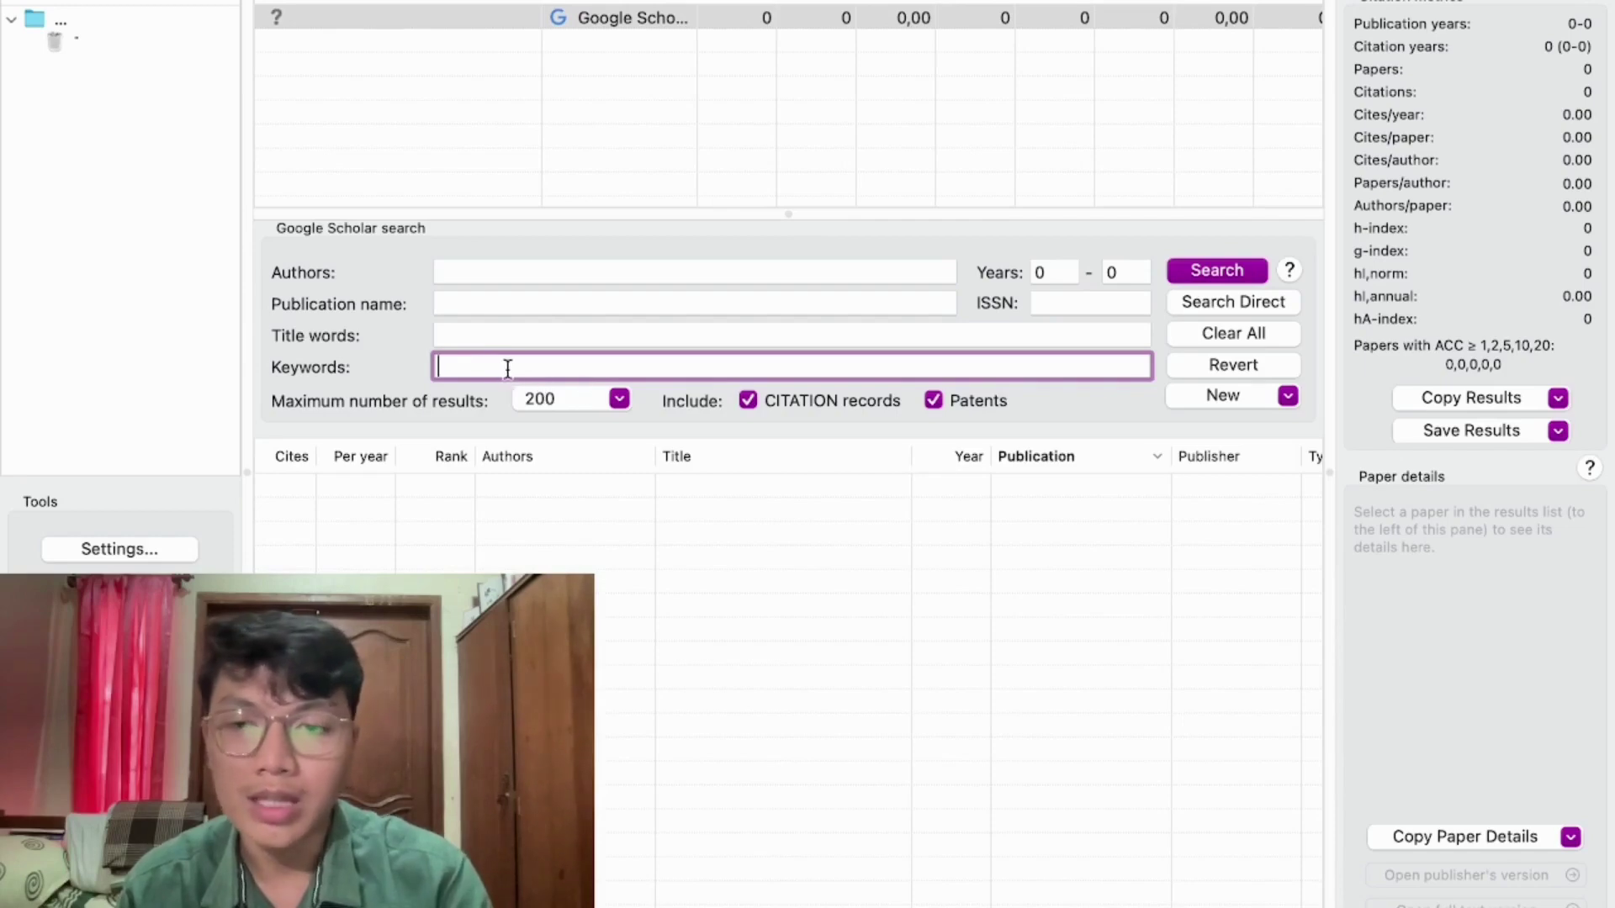
{"action": "type", "text": "P"}
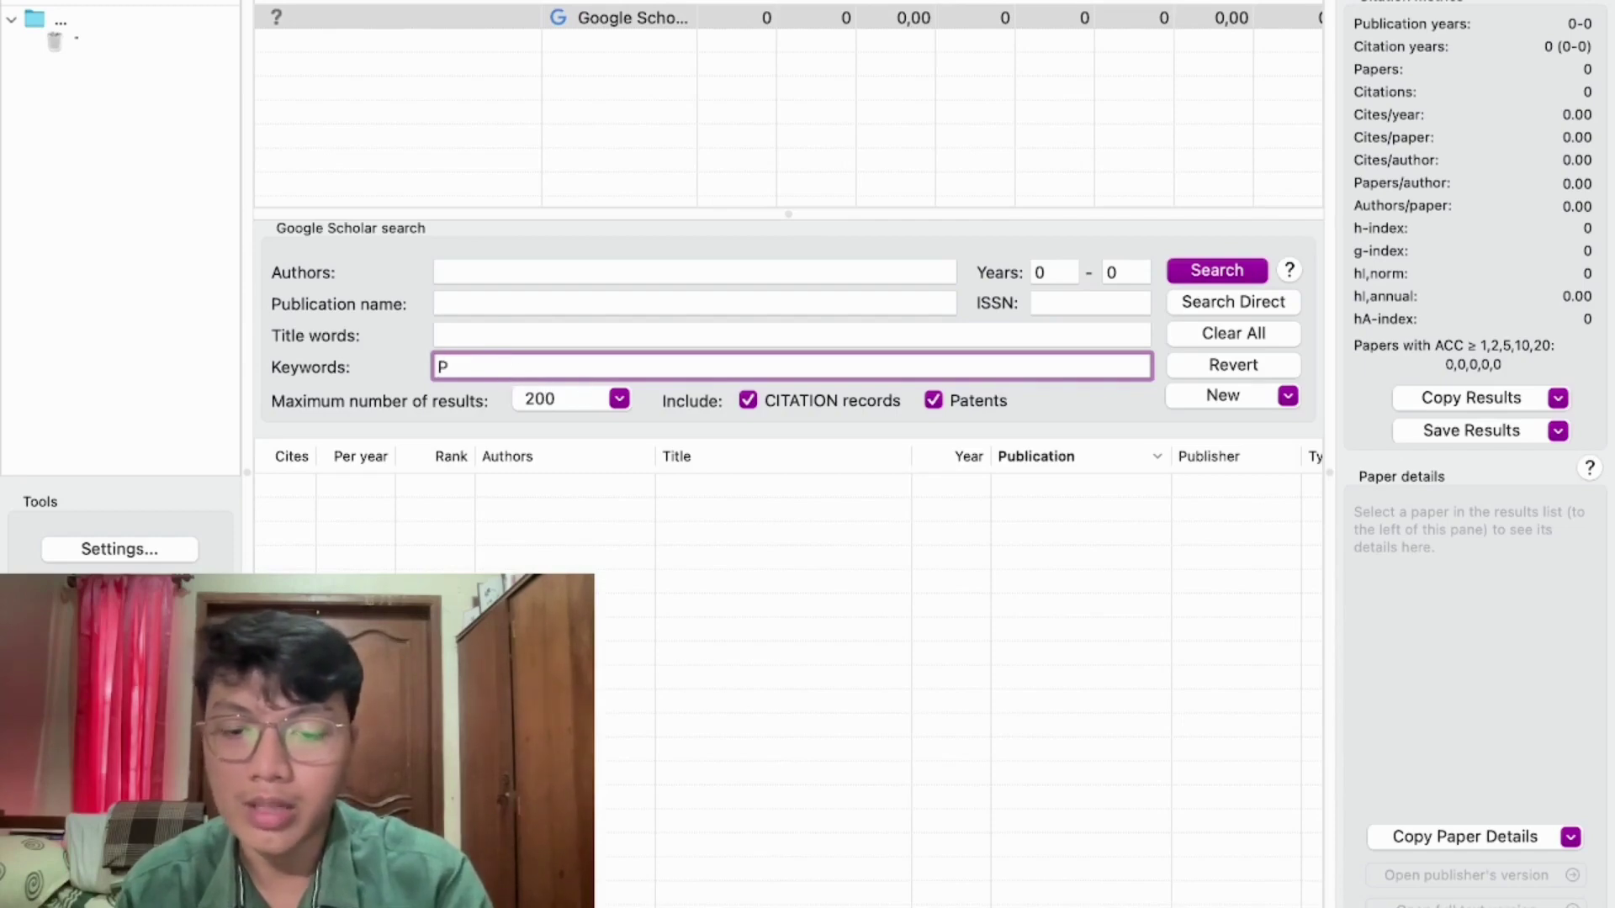
{"action": "type", "text": "urchase D"}
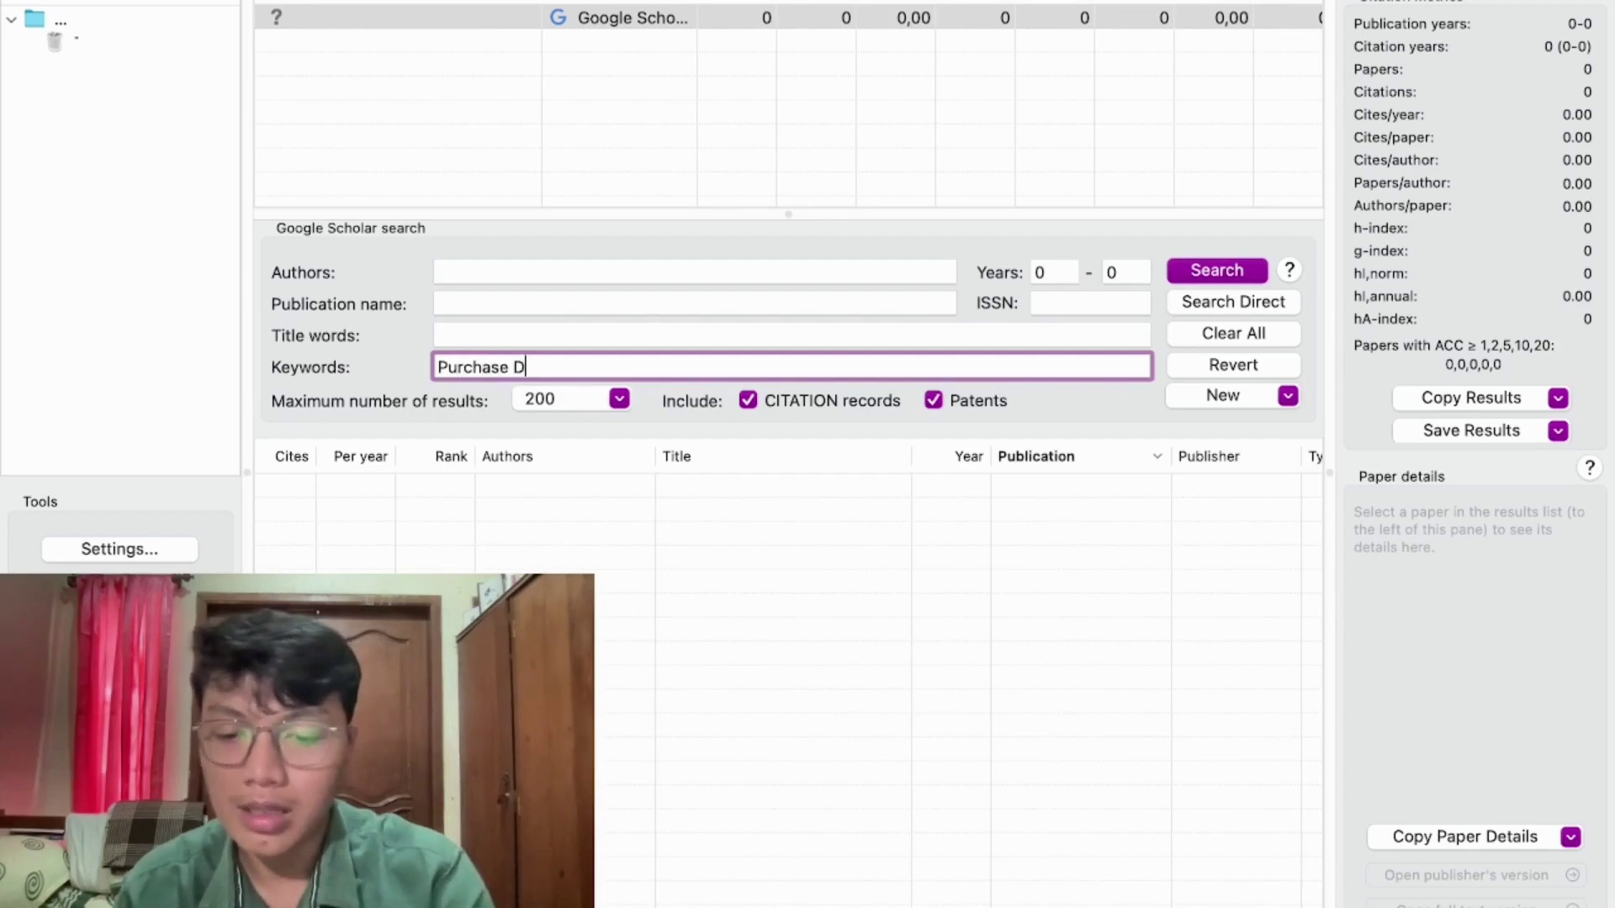
{"action": "type", "text": "ecision"}
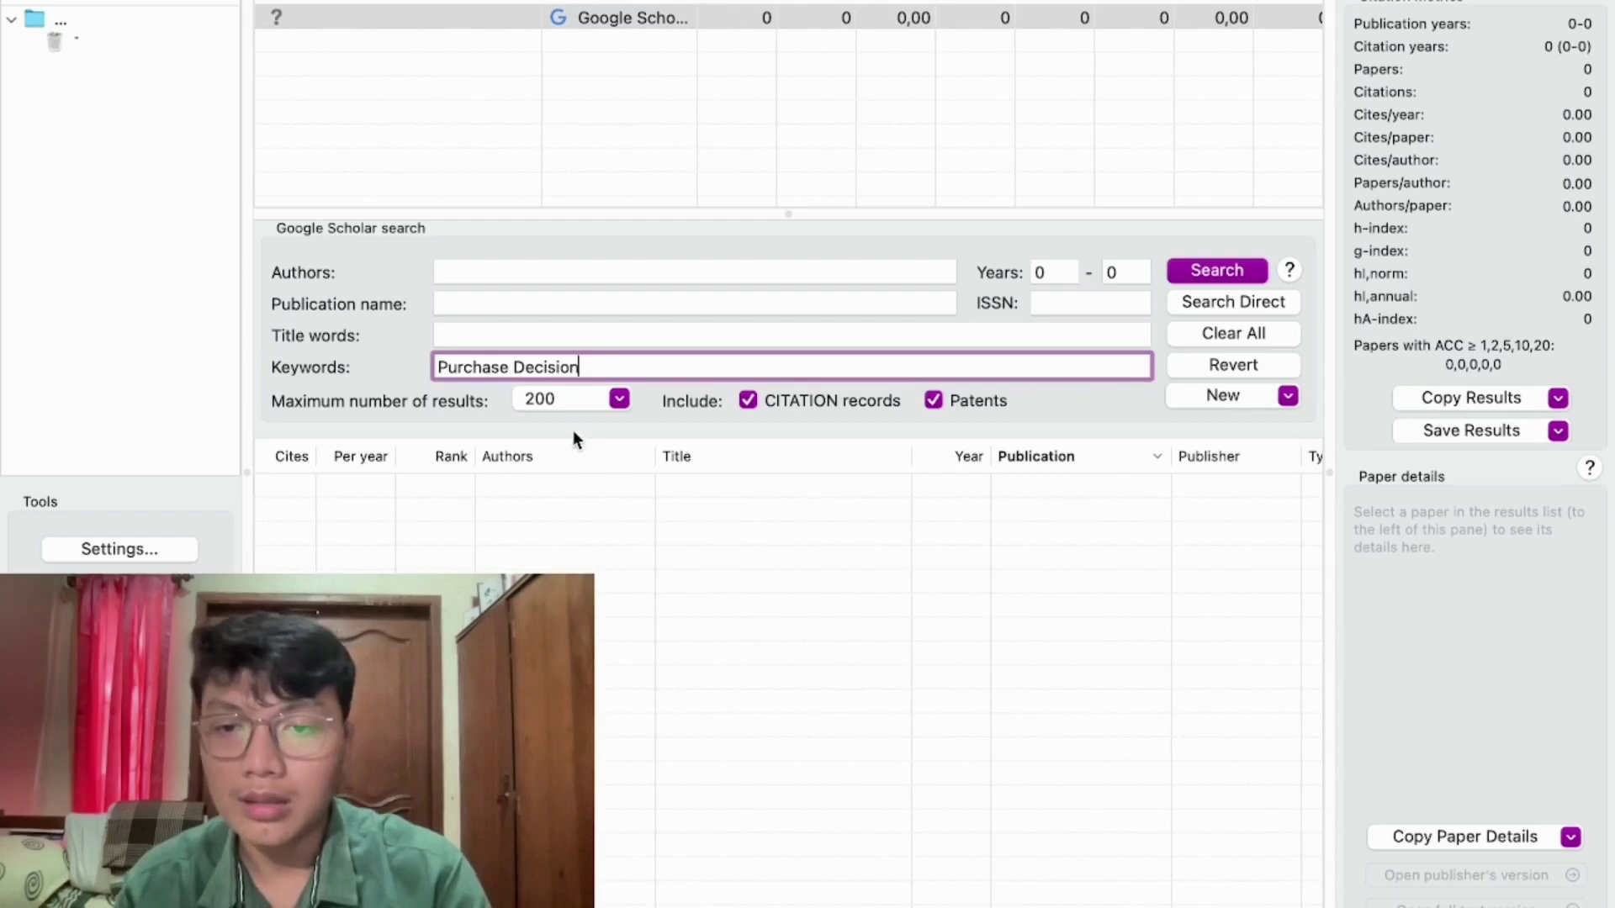
Step: Set the maximum number of results for the Google Scholar search to 500
{"action": "left_click", "coordinate": [619, 399]}
{"action": "left_click", "coordinate": [619, 399]}
{"action": "left_click", "coordinate": [627, 401]}
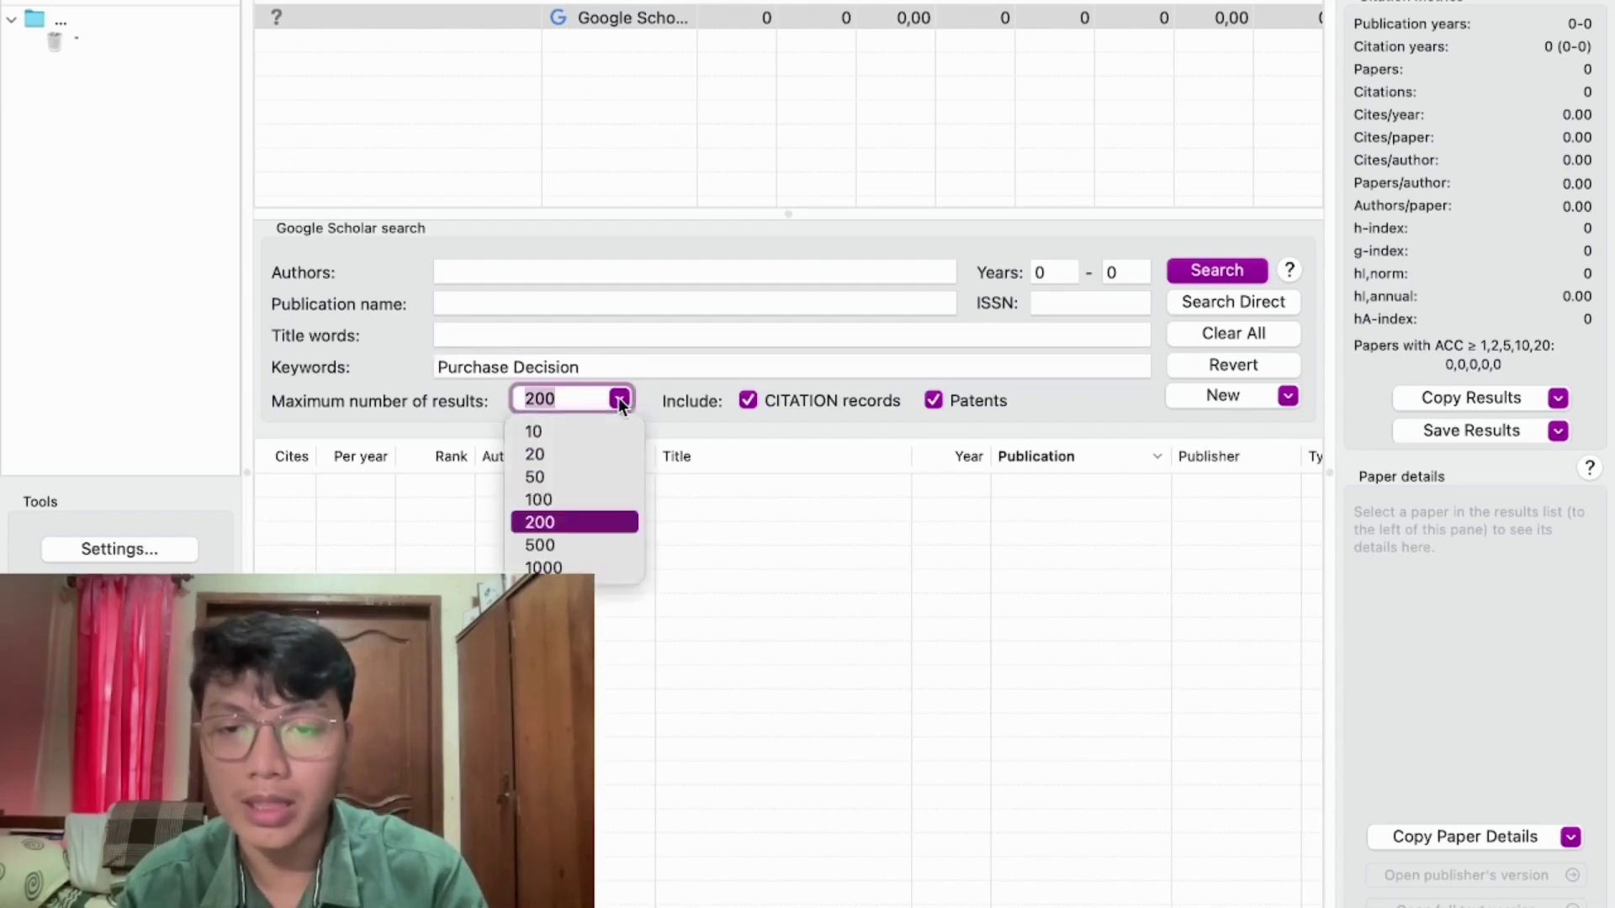
{"action": "left_click", "coordinate": [554, 523]}
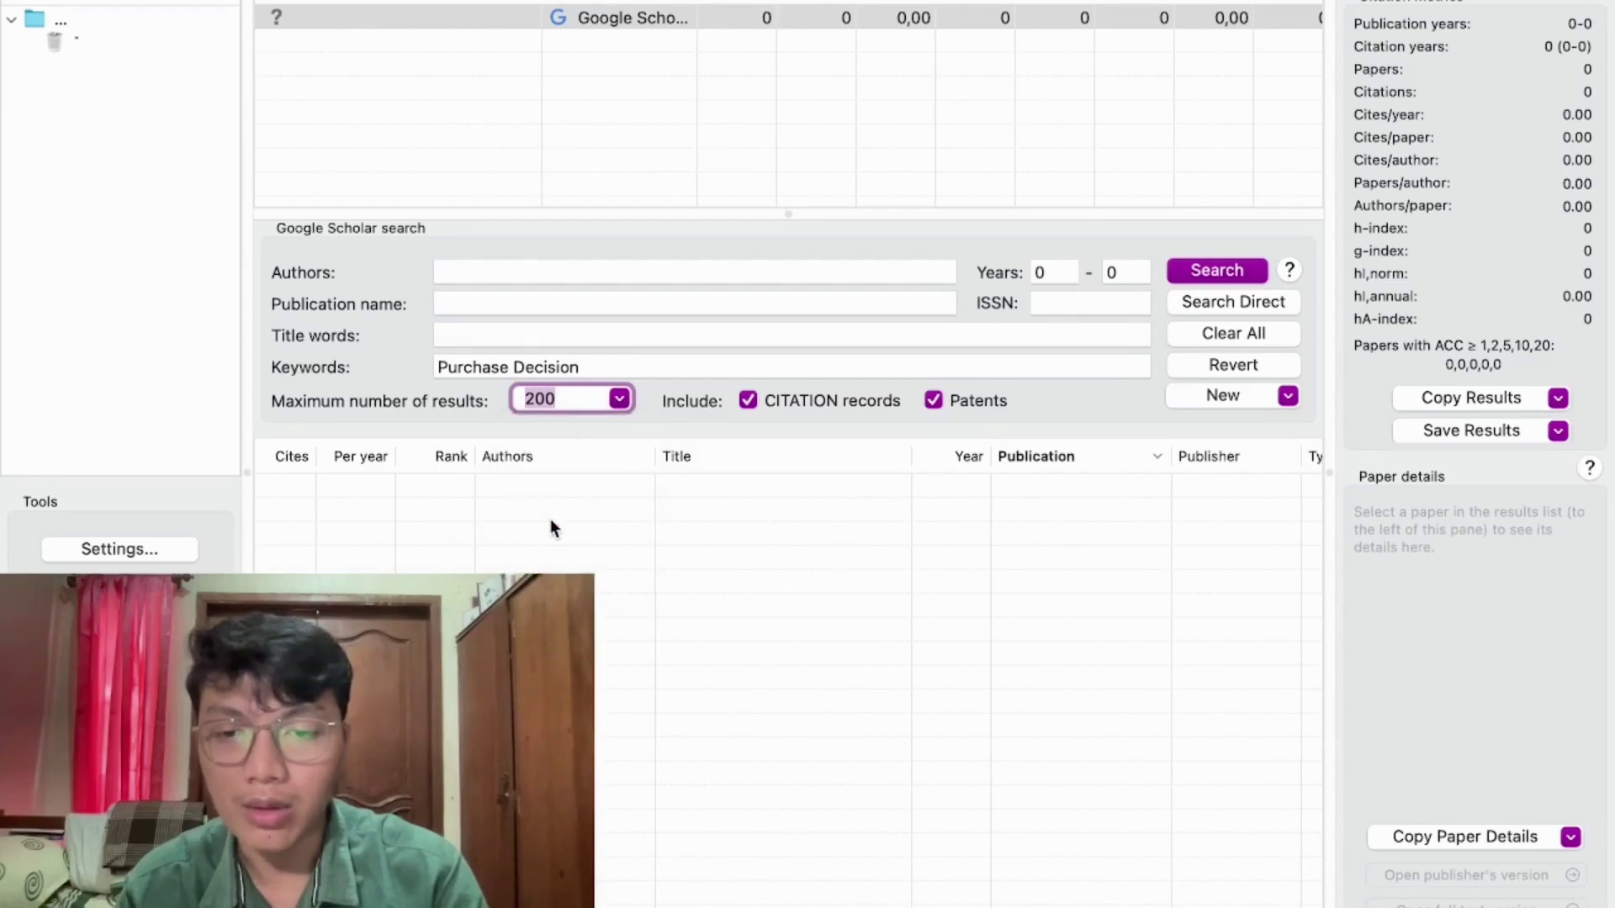
{"action": "left_click", "coordinate": [614, 404]}
{"action": "left_click", "coordinate": [572, 562]}
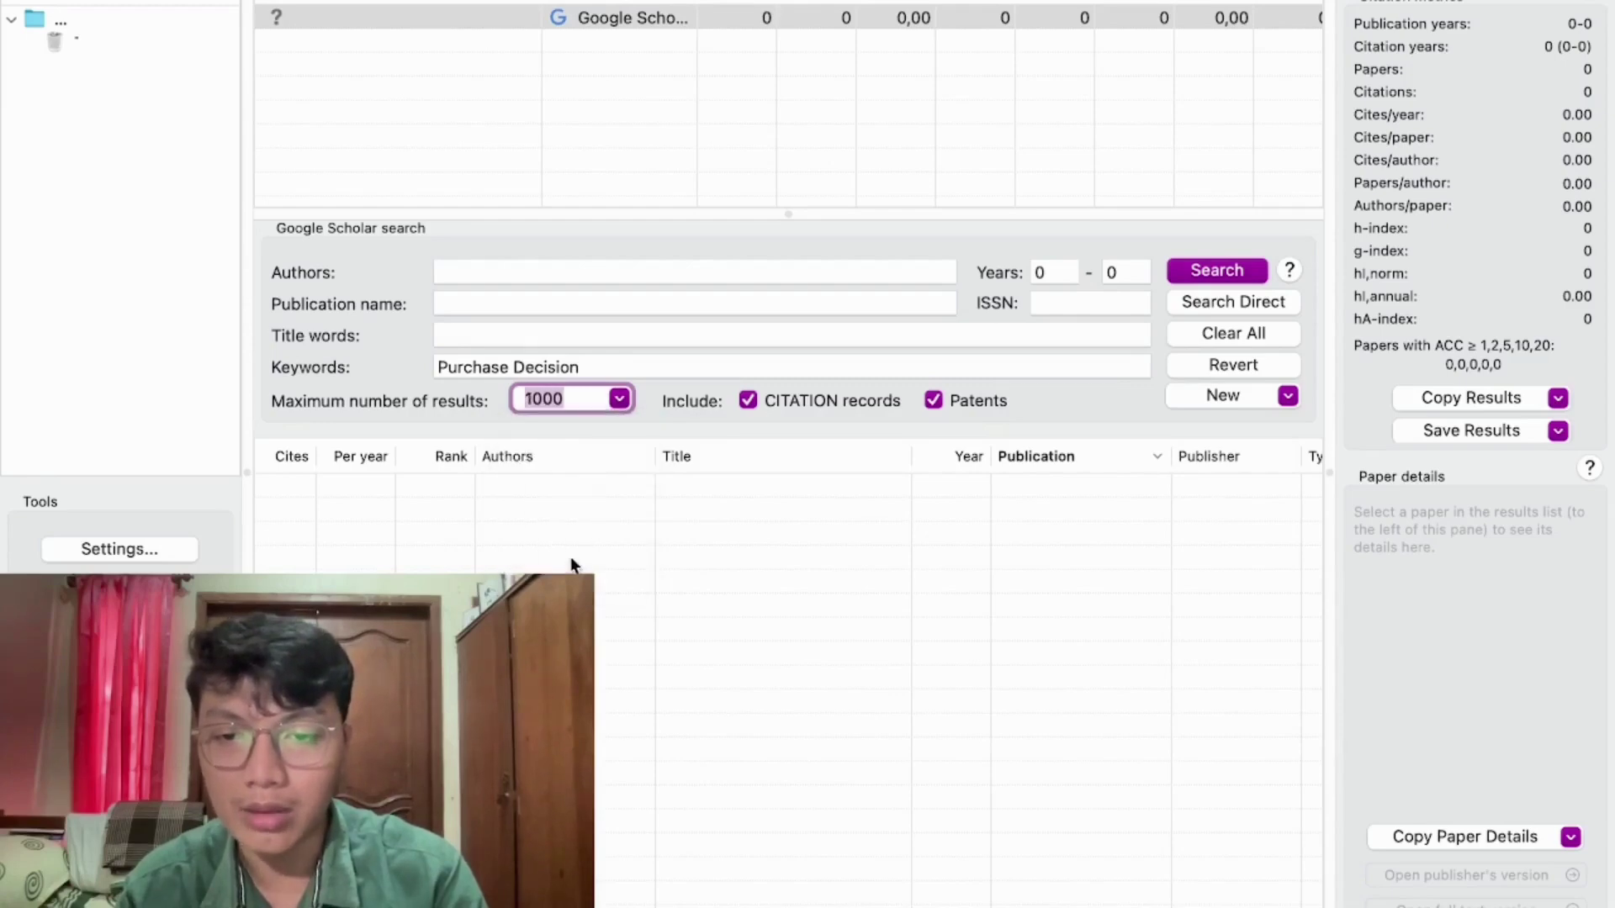
{"action": "left_click", "coordinate": [610, 402]}
{"action": "left_click", "coordinate": [555, 545]}
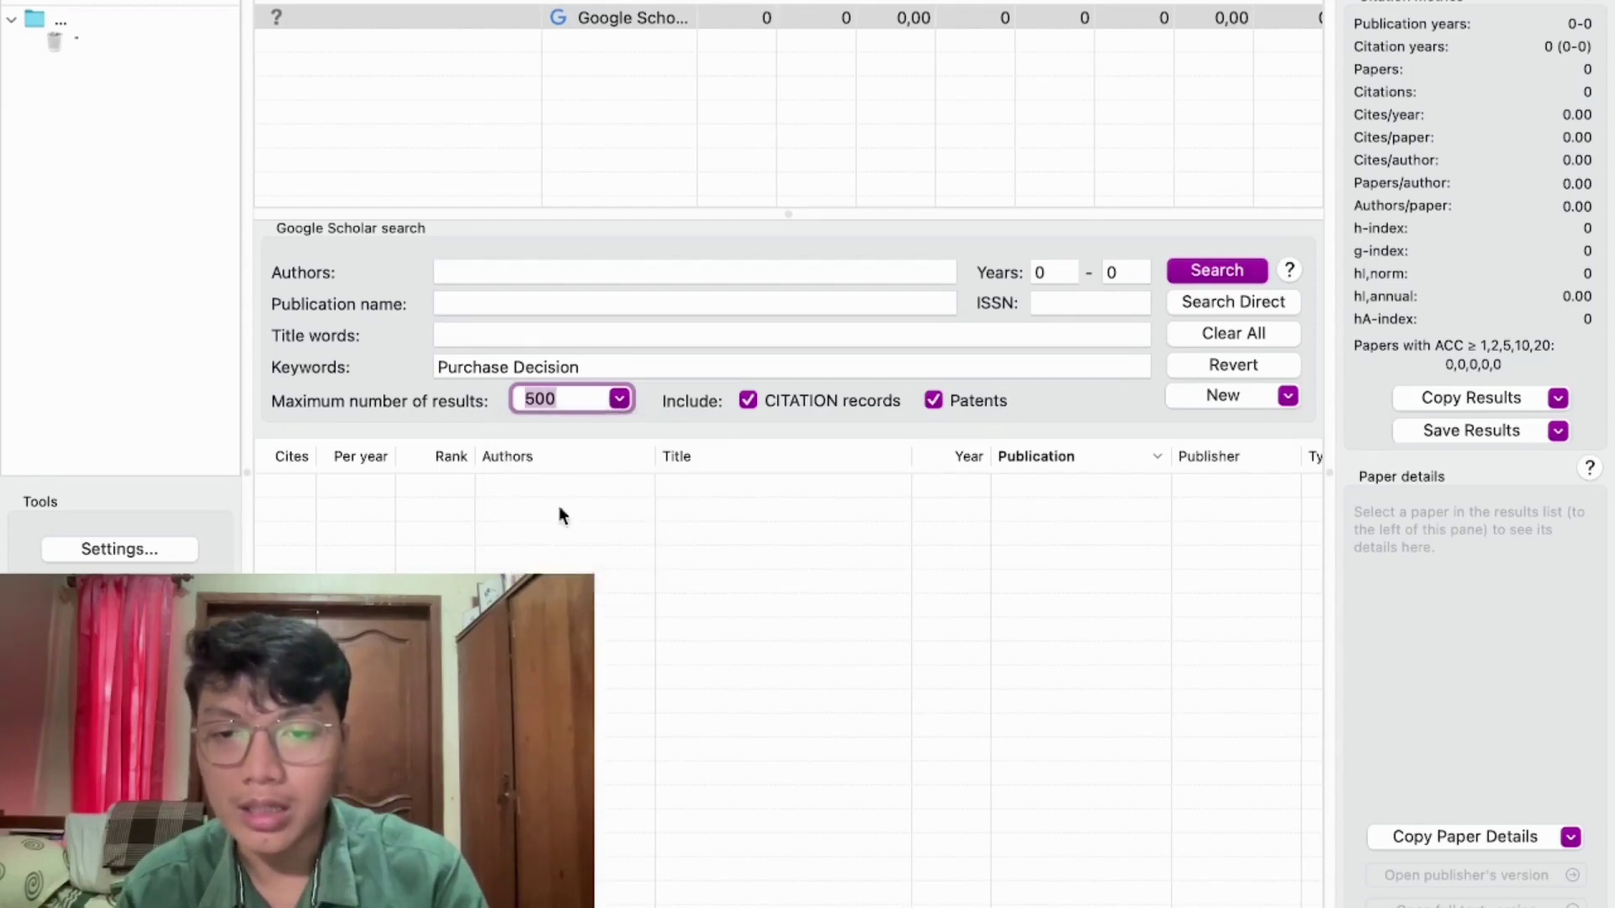
{"action": "left_click", "coordinate": [629, 401]}
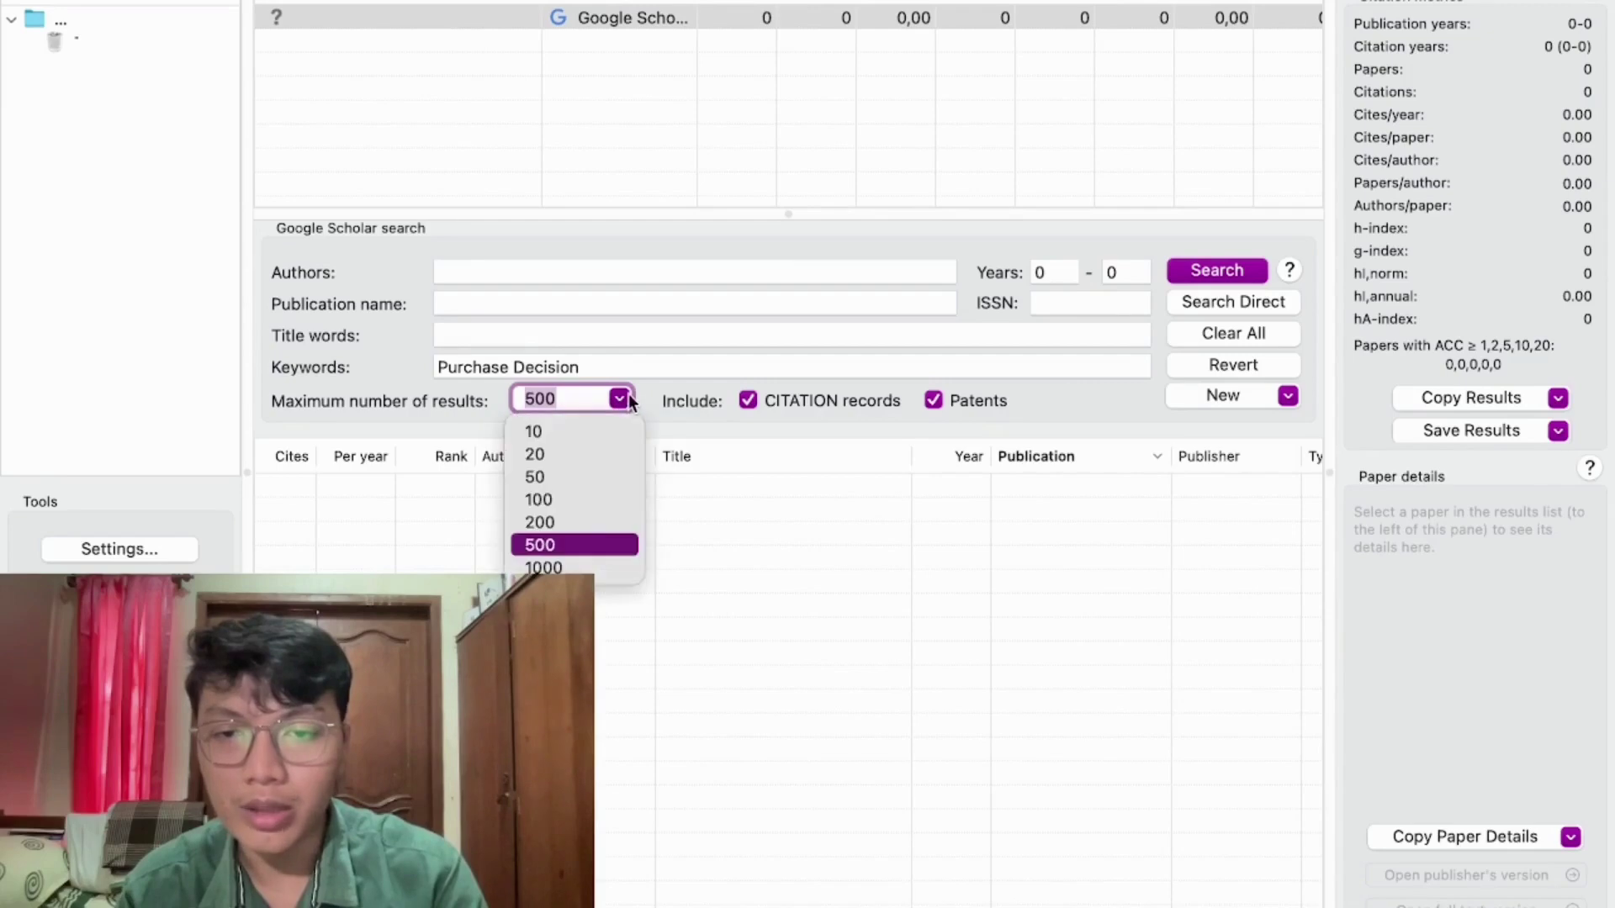
{"action": "left_click", "coordinate": [565, 547]}
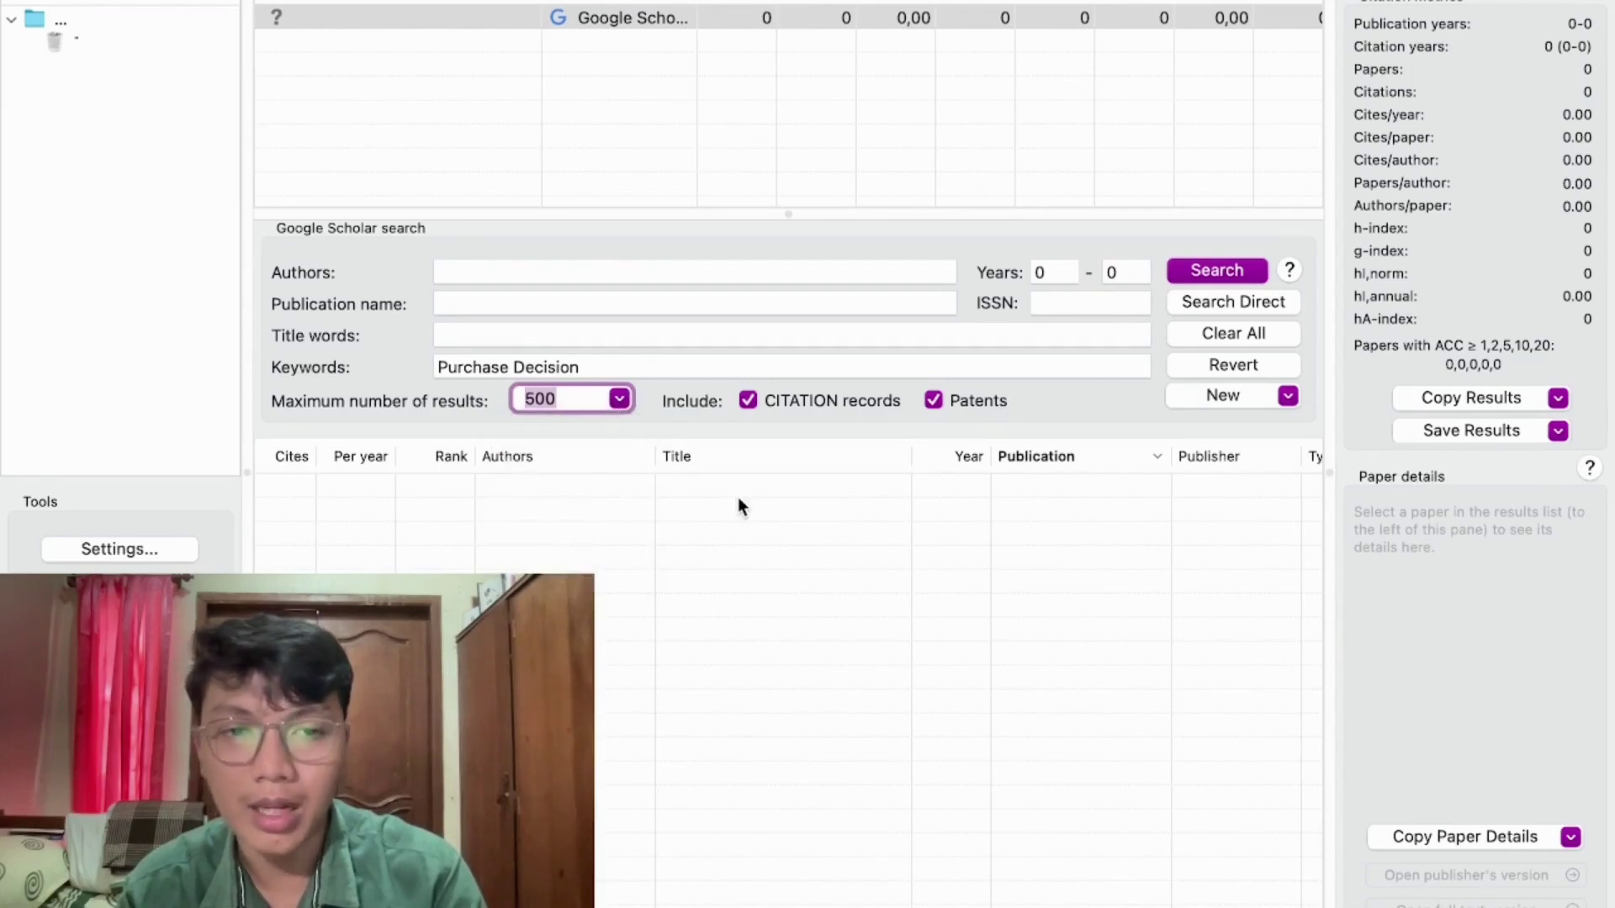
{"action": "left_click", "coordinate": [765, 507]}
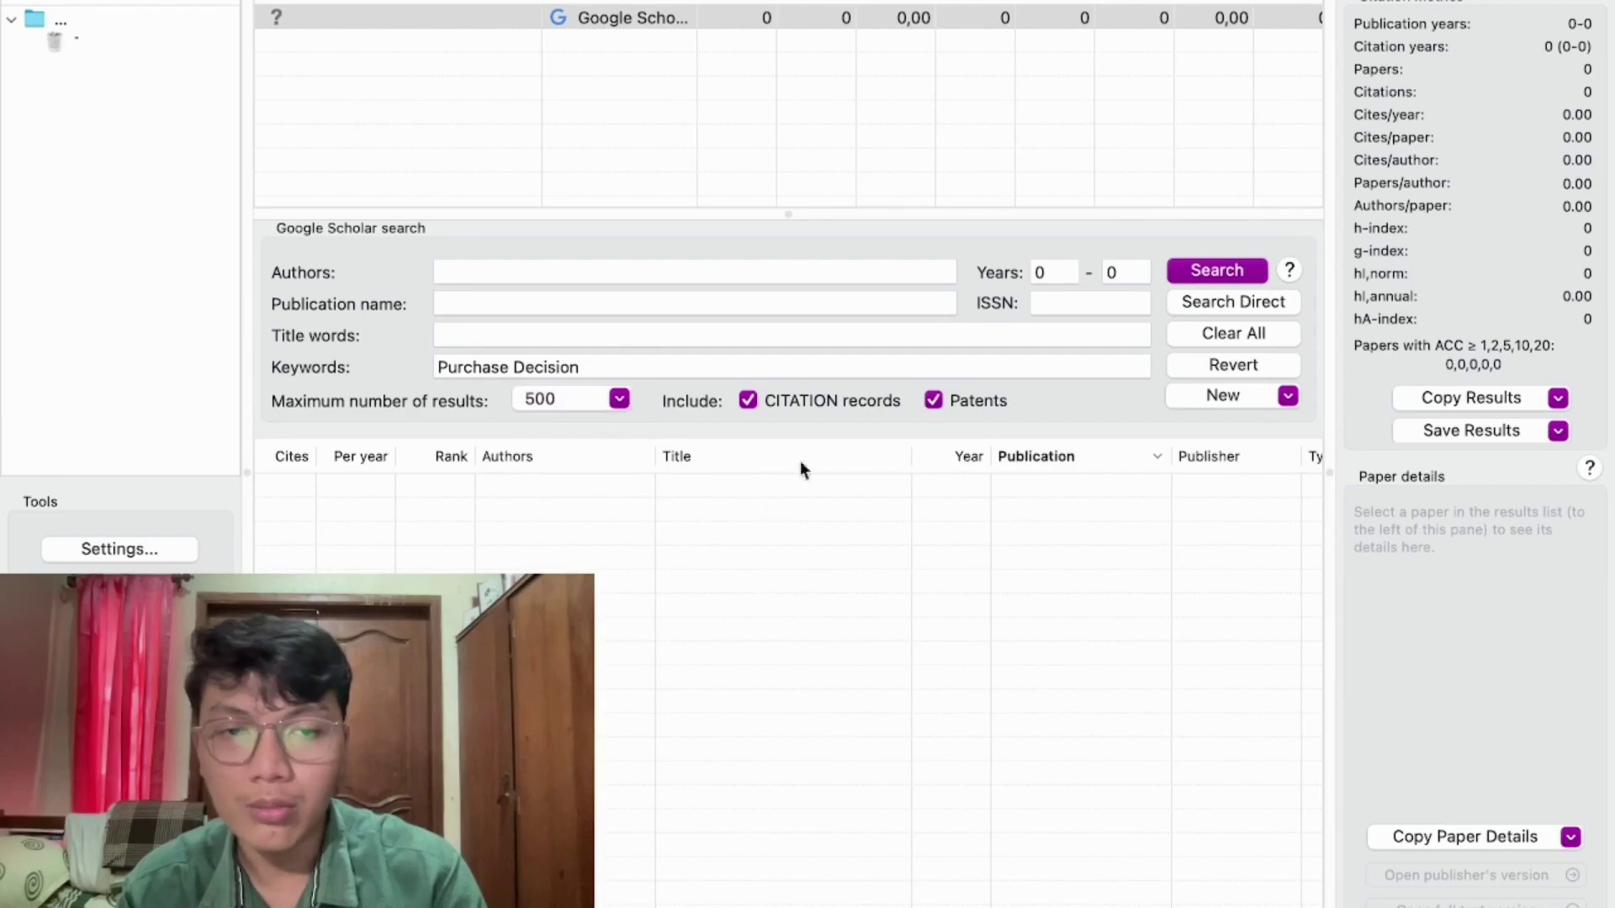
Step: Limit the search to the years 2018 to 2023 and run it
{"action": "left_click", "coordinate": [1058, 269]}
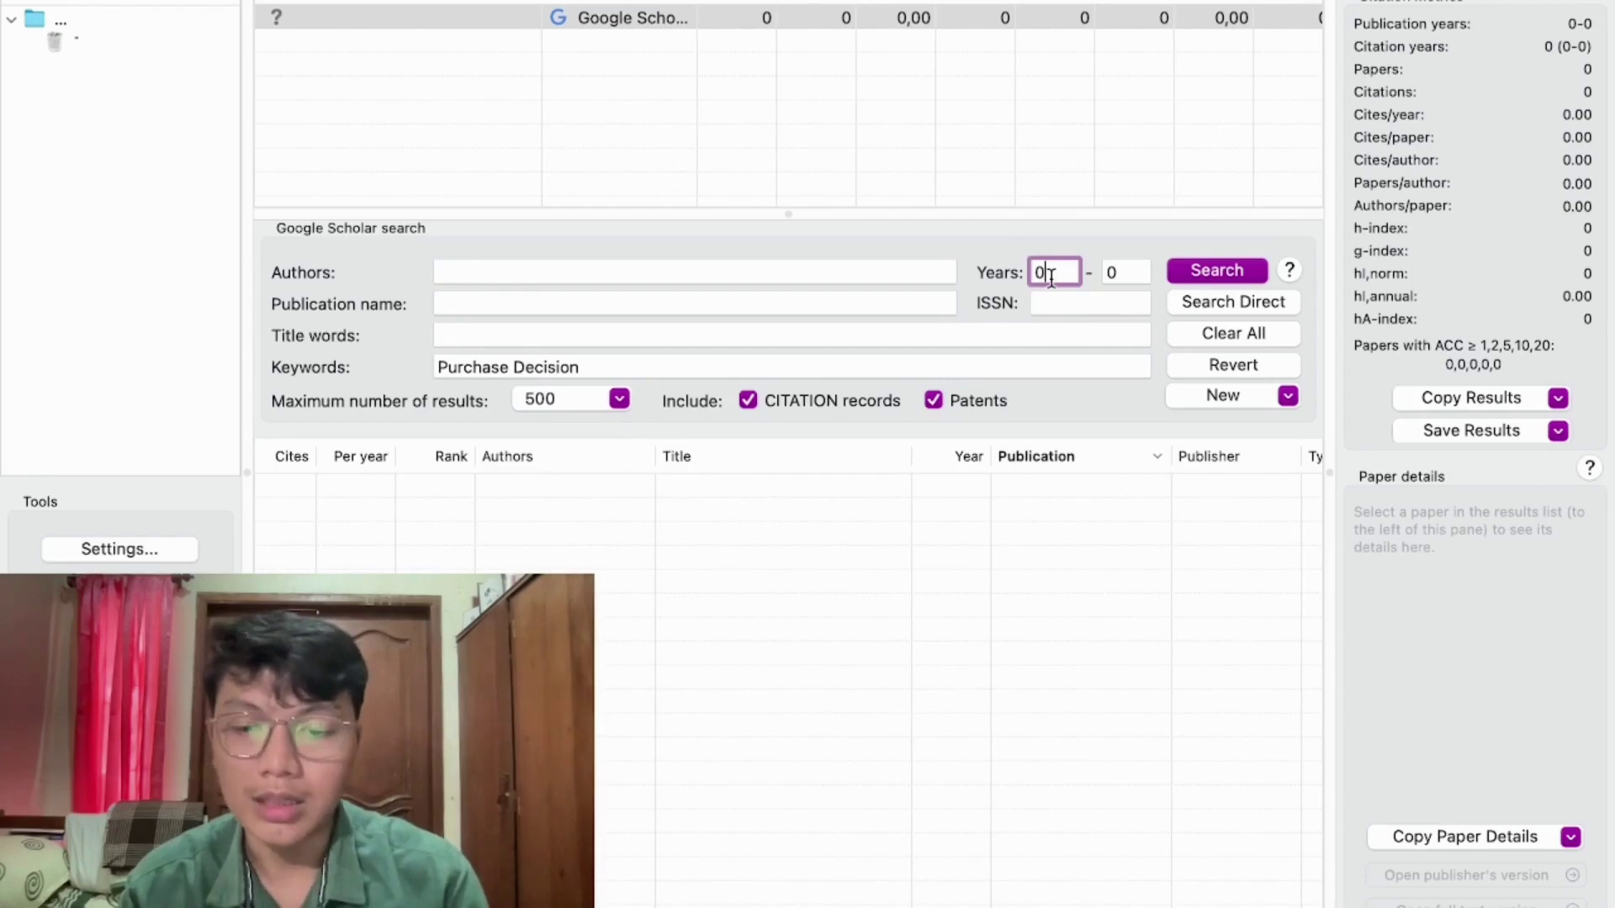
{"action": "type", "text": "2018"}
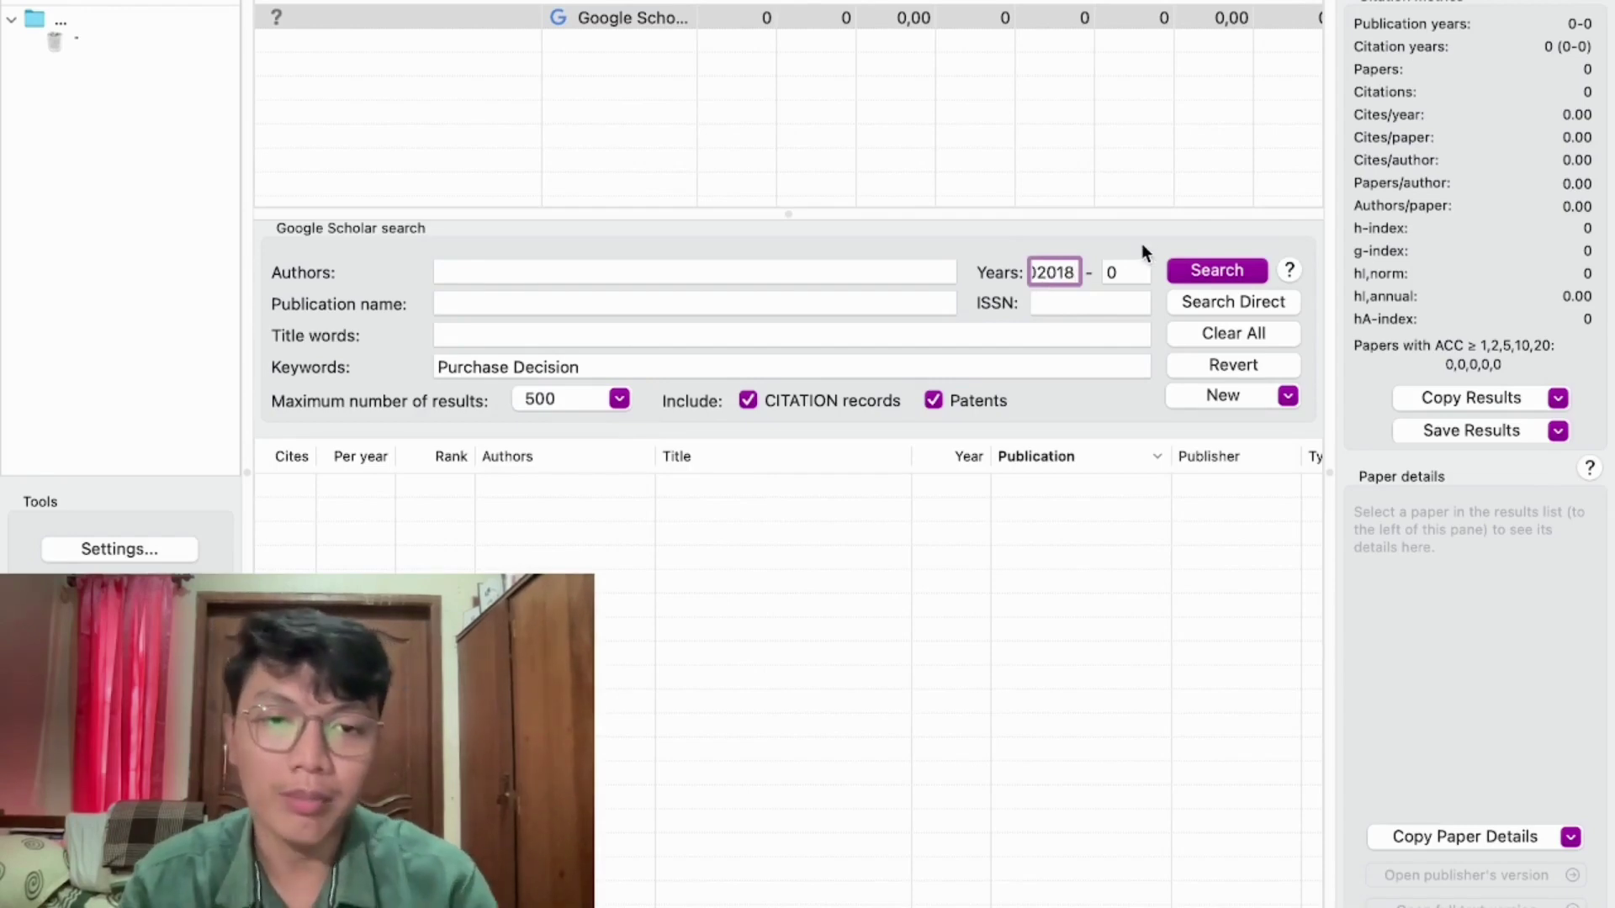
{"action": "key", "text": "Left"}
{"action": "key", "text": "Left"}
{"action": "key", "text": "Left"}
{"action": "key", "text": "Left"}
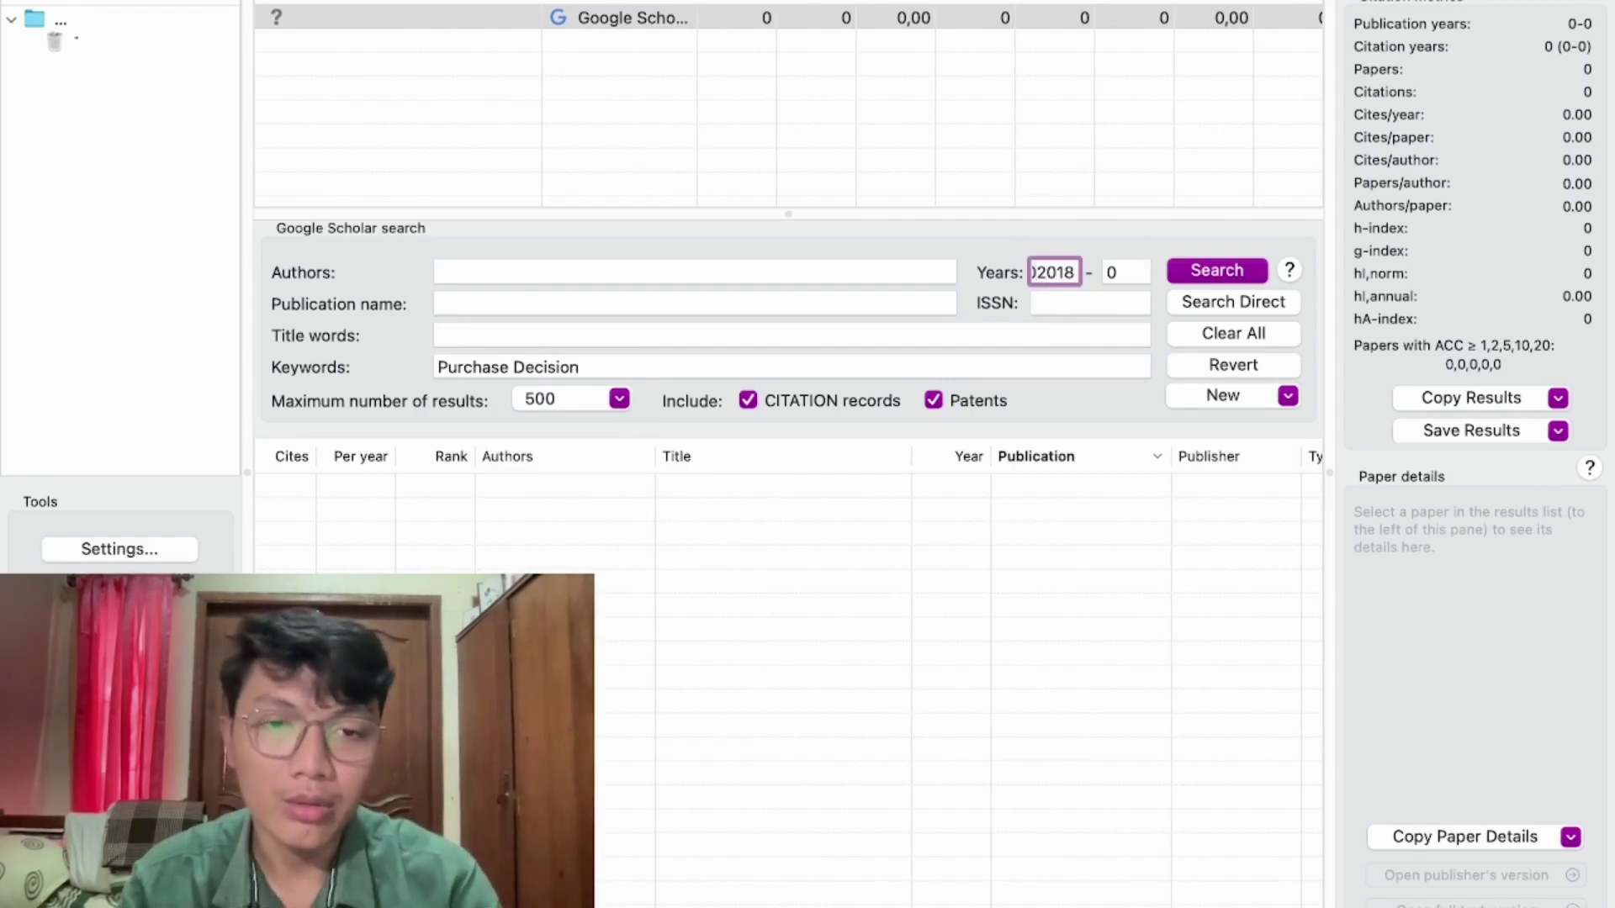
{"action": "key", "text": "BackSpace"}
{"action": "key", "text": "Tab"}
{"action": "key", "text": "BackSpace"}
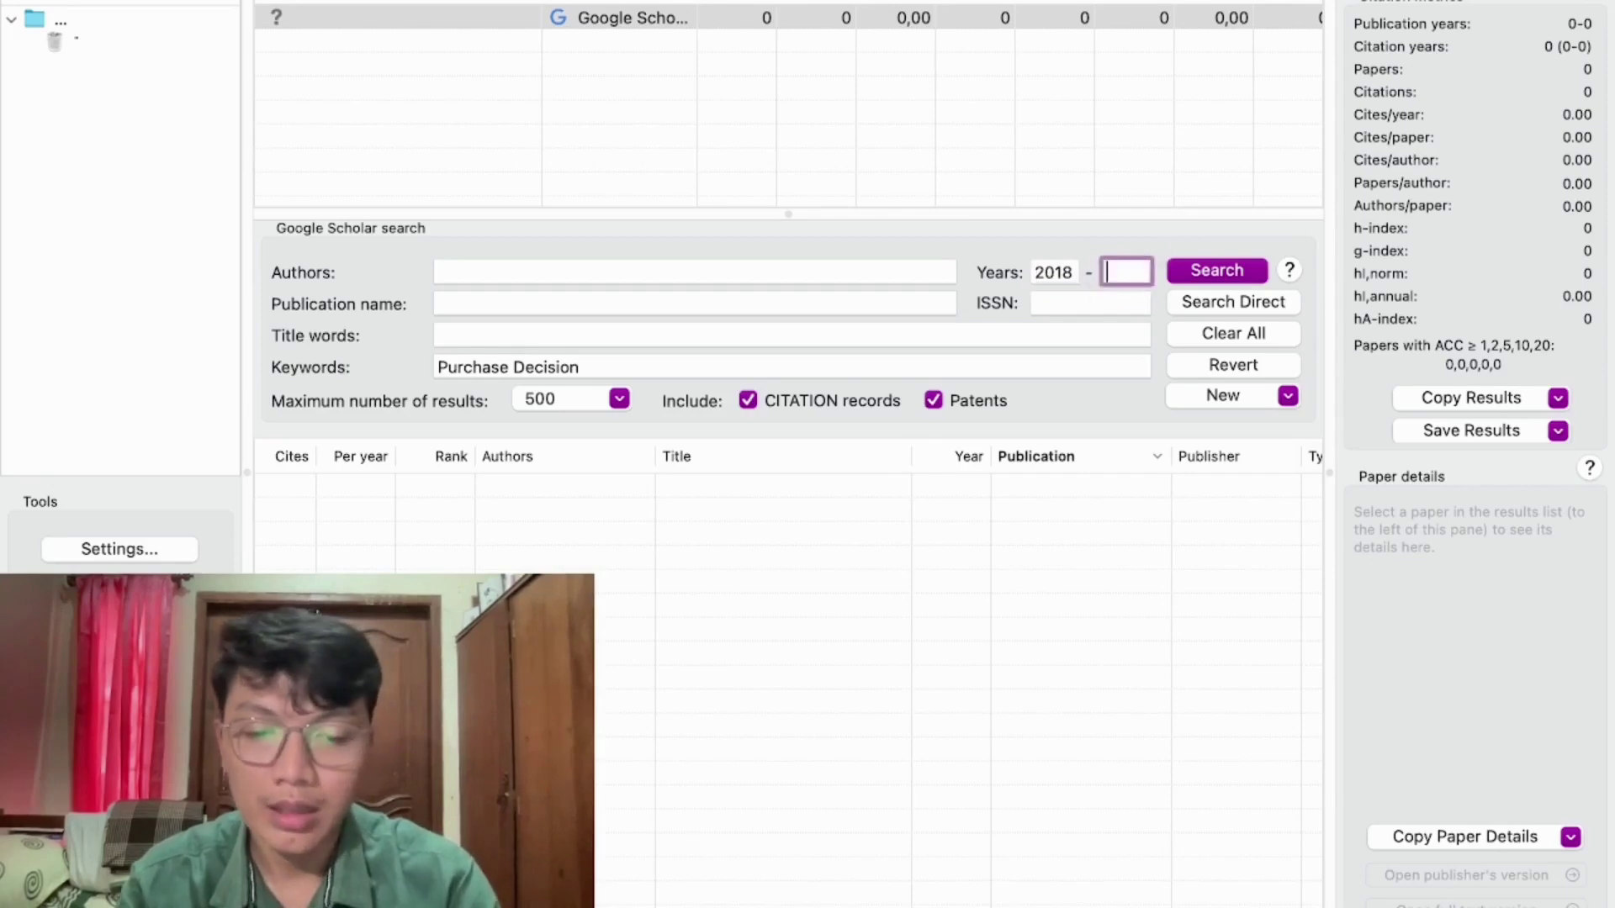
{"action": "type", "text": "2023"}
{"action": "left_click", "coordinate": [871, 589]}
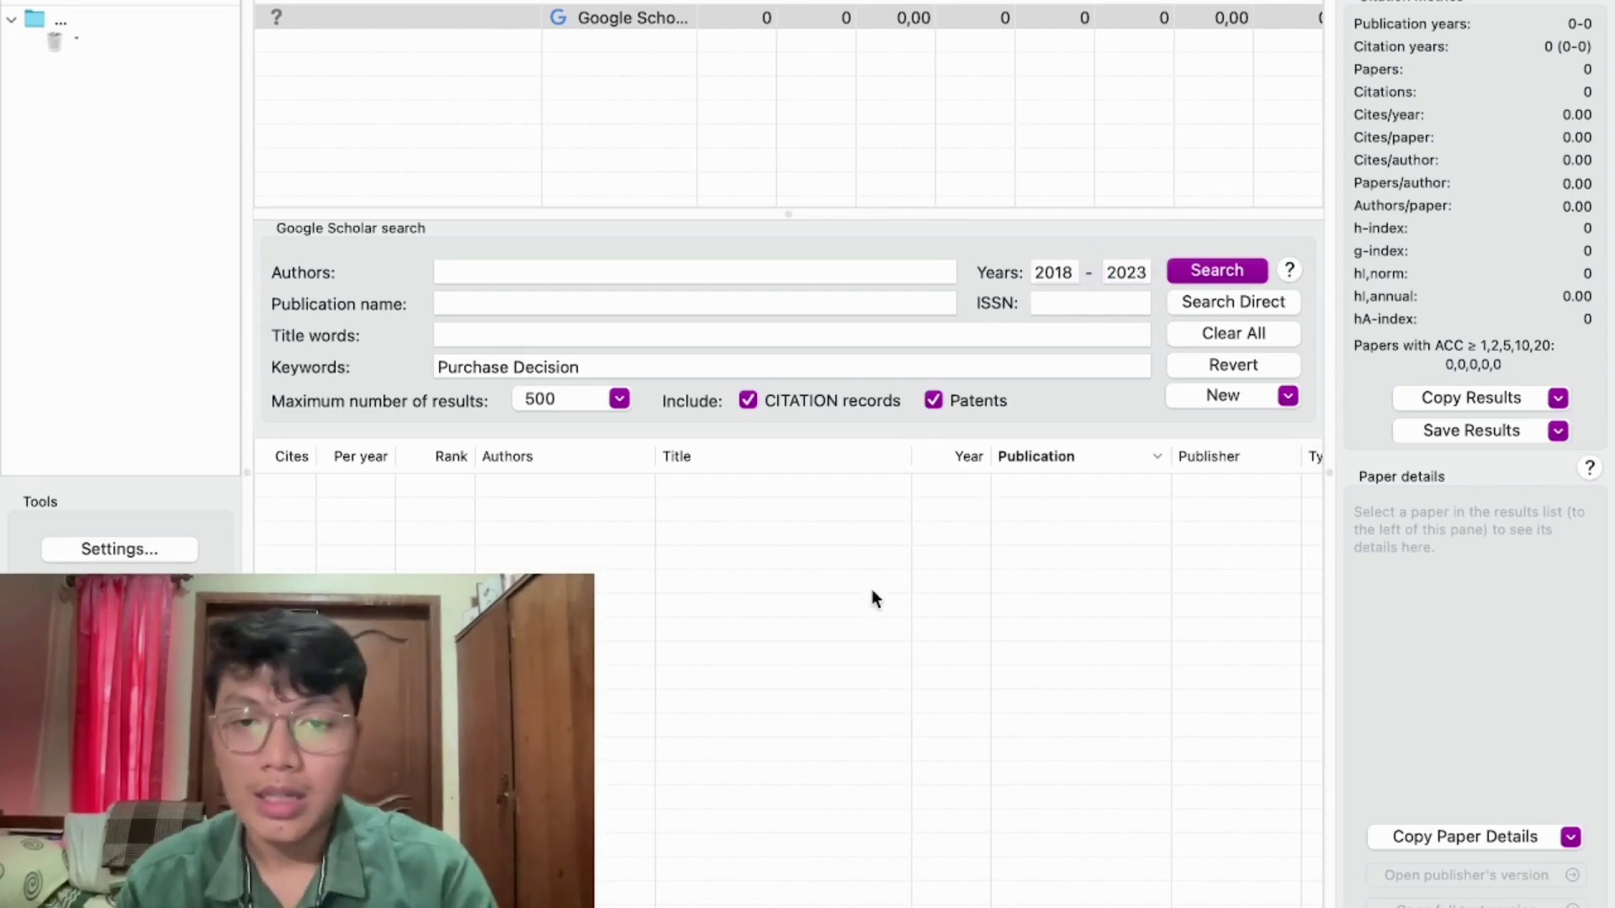
{"action": "left_click", "coordinate": [605, 366]}
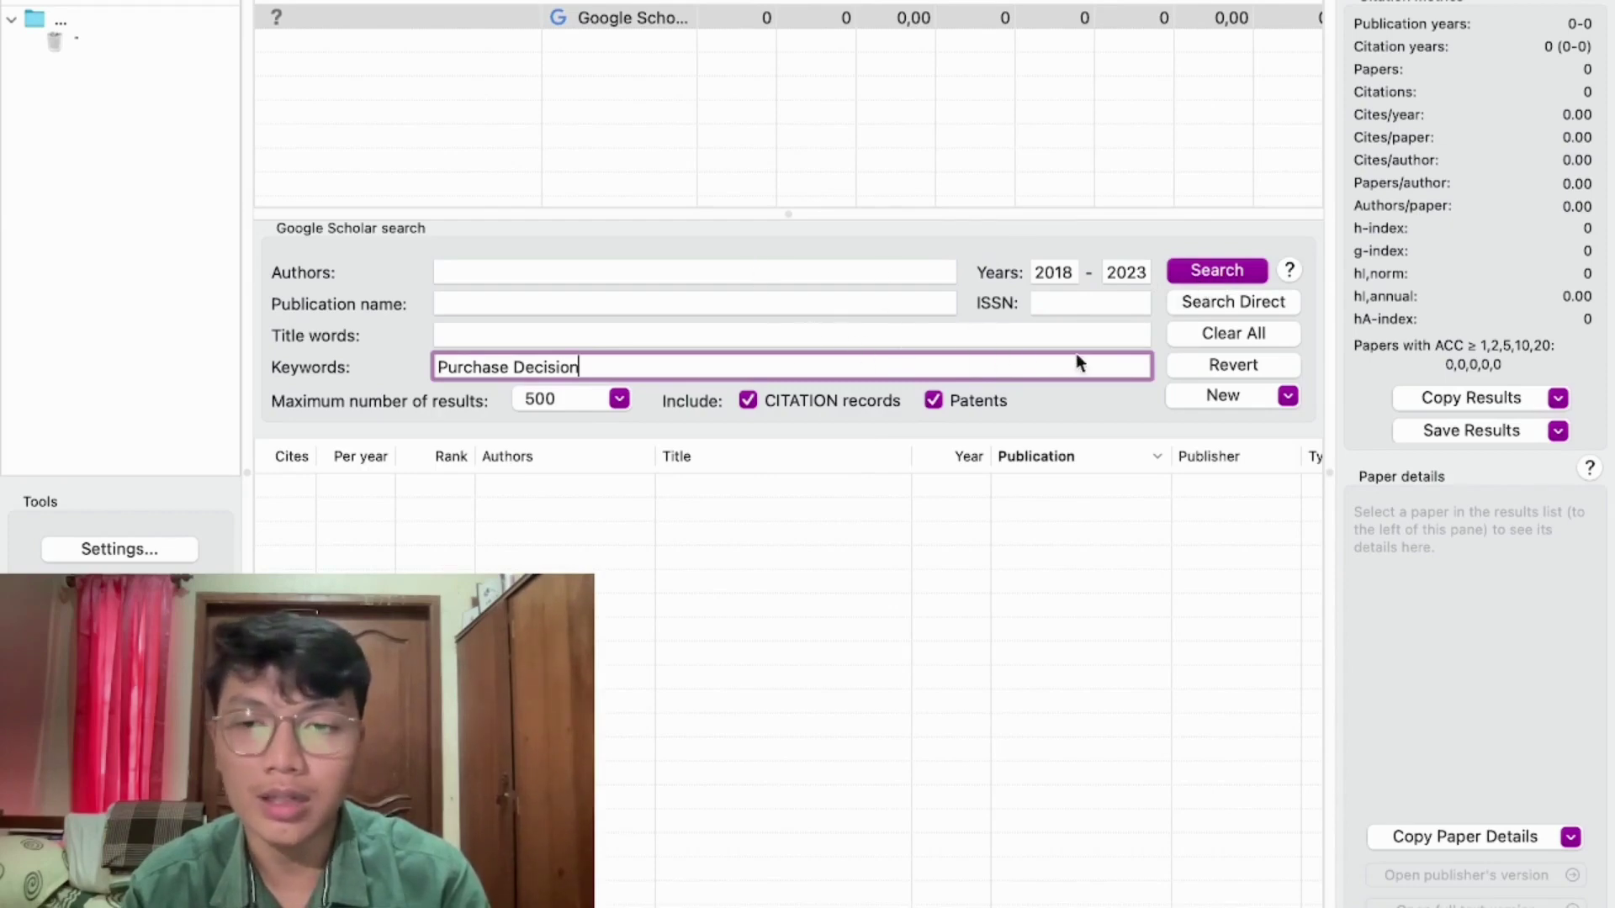
{"action": "left_click", "coordinate": [1209, 270]}
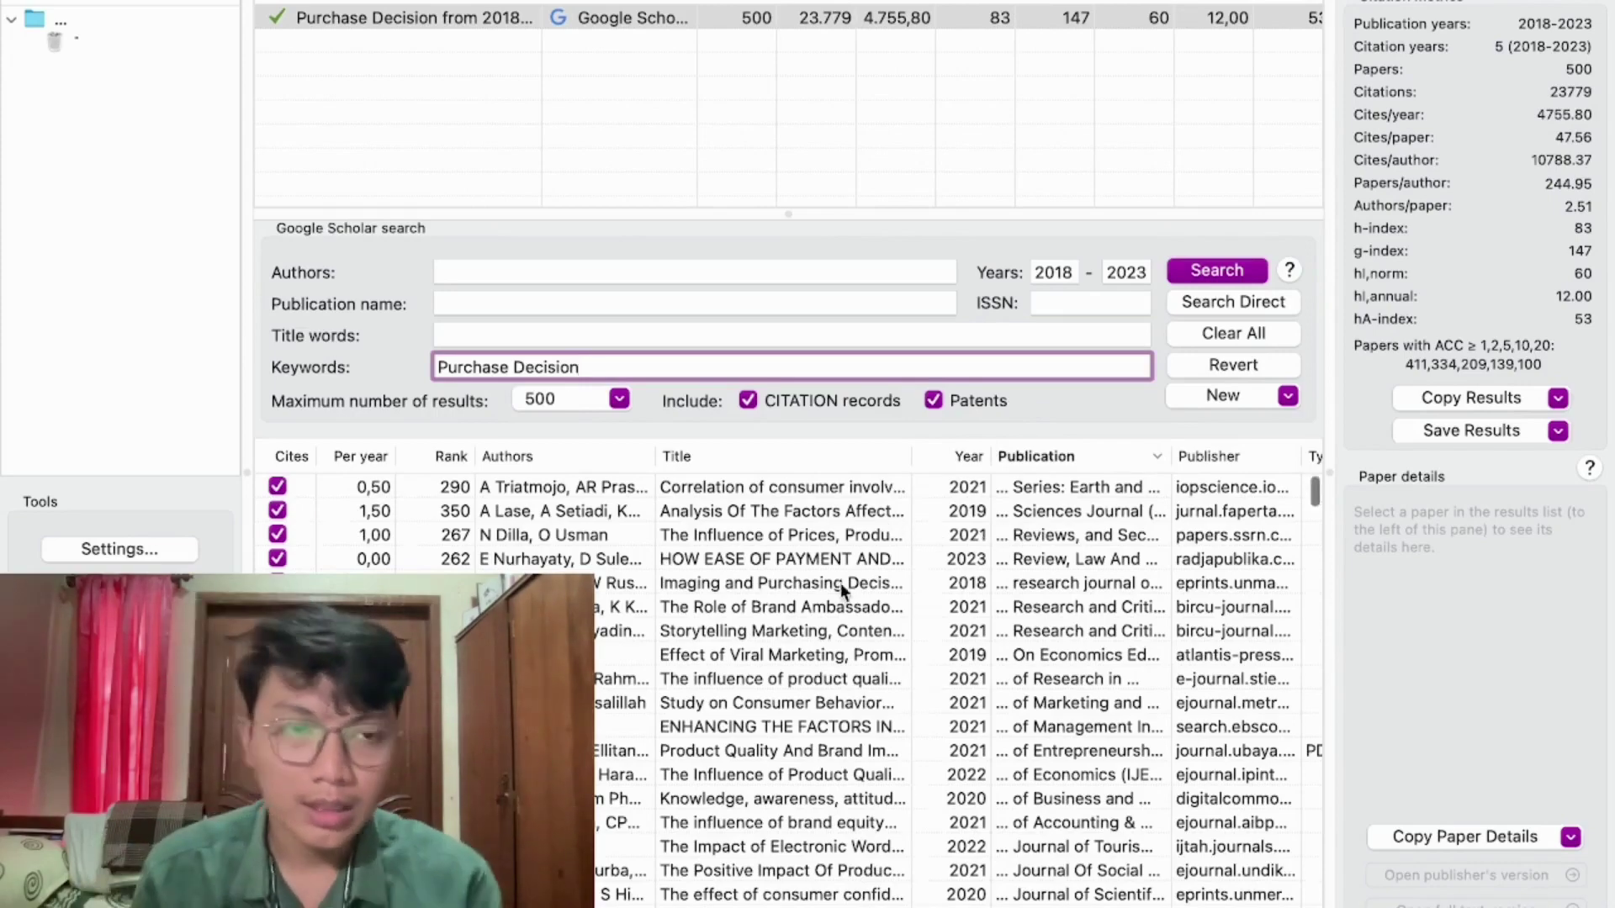
Step: Browse the retrieved papers, order them by year with the newest first, and inspect the details of the paper "Dominant factors influencing consumer satisfaction"
{"action": "scroll", "coordinate": [841, 583], "scroll_direction": "down", "scroll_amount": 5}
{"action": "scroll", "coordinate": [840, 586], "scroll_direction": "up", "scroll_amount": 5}
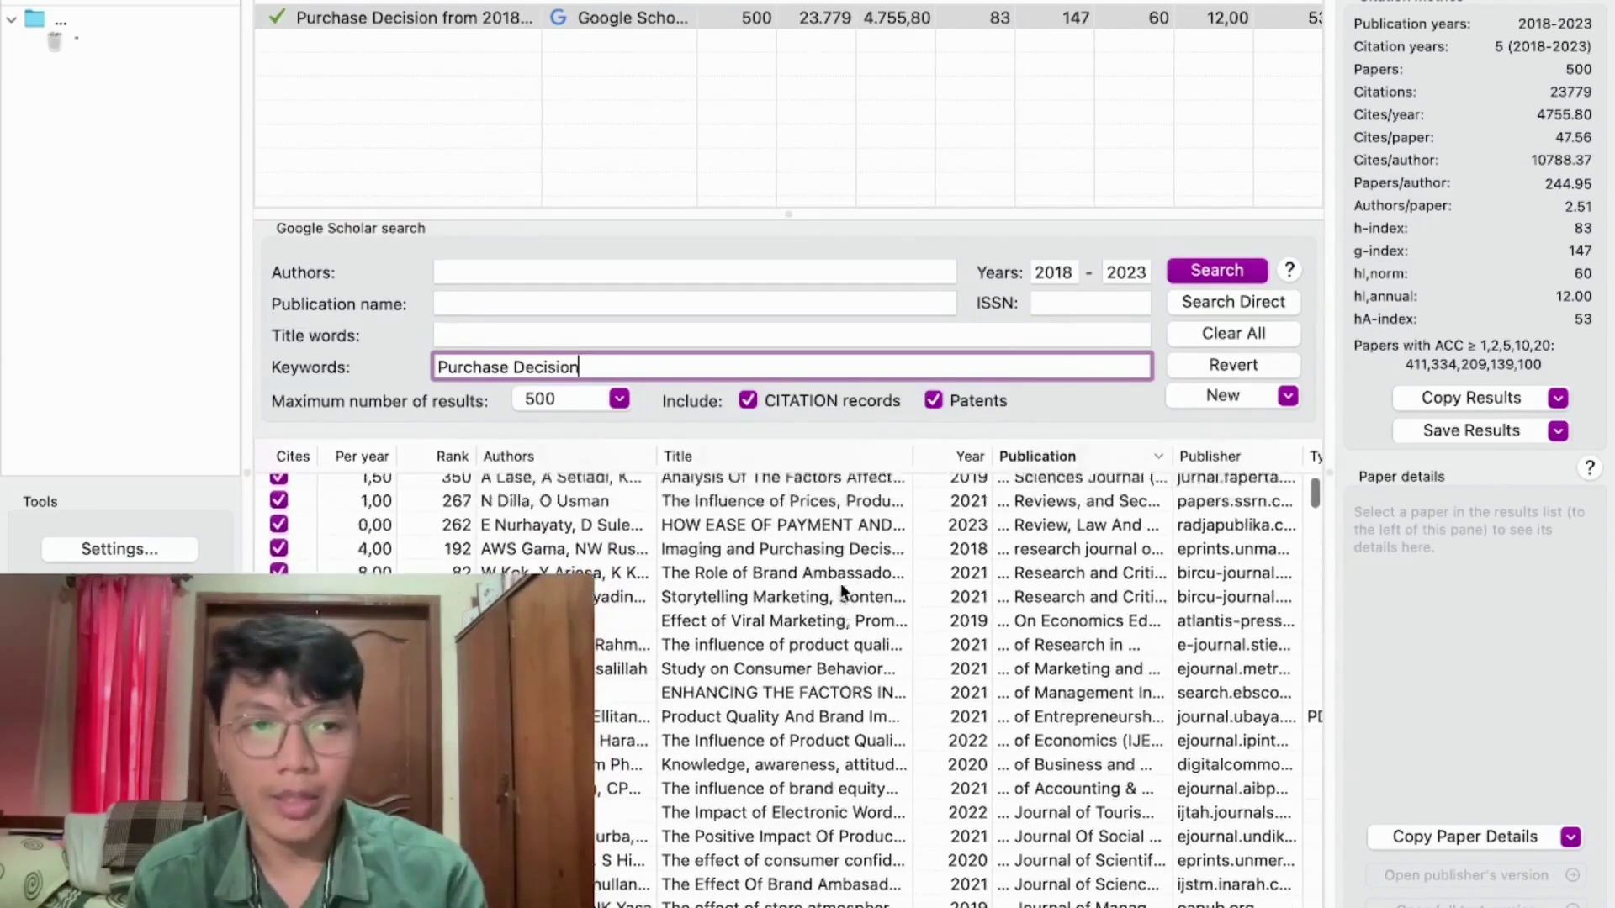
{"action": "scroll", "coordinate": [840, 583], "scroll_direction": "right", "scroll_amount": 1}
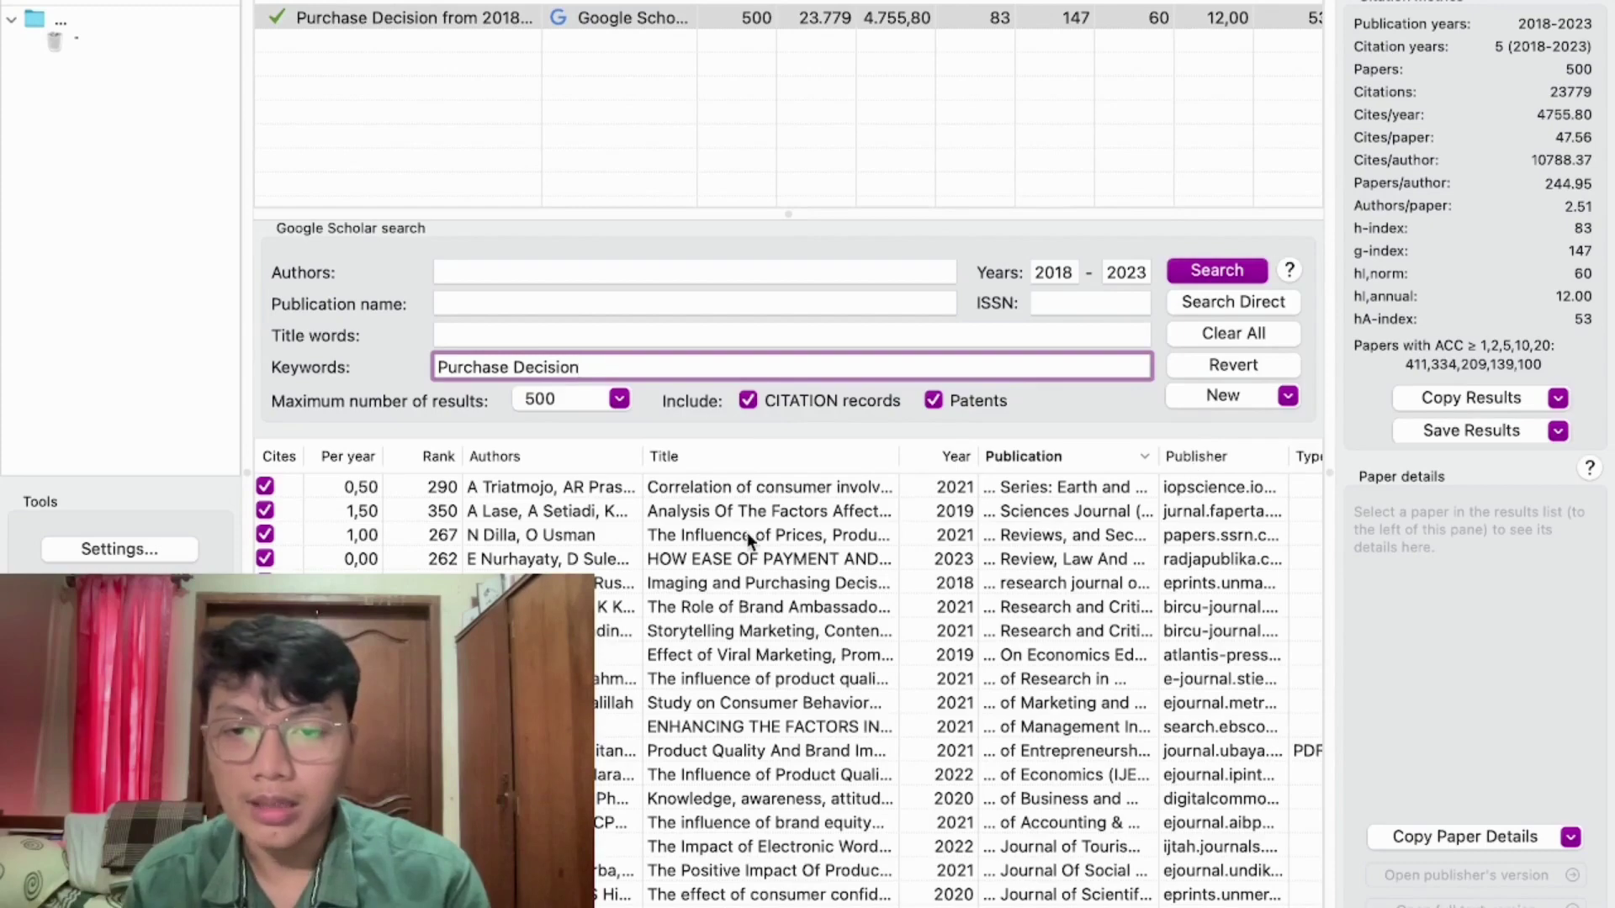
{"action": "scroll", "coordinate": [748, 533], "scroll_direction": "right", "scroll_amount": 1}
{"action": "scroll", "coordinate": [748, 536], "scroll_direction": "left", "scroll_amount": 1}
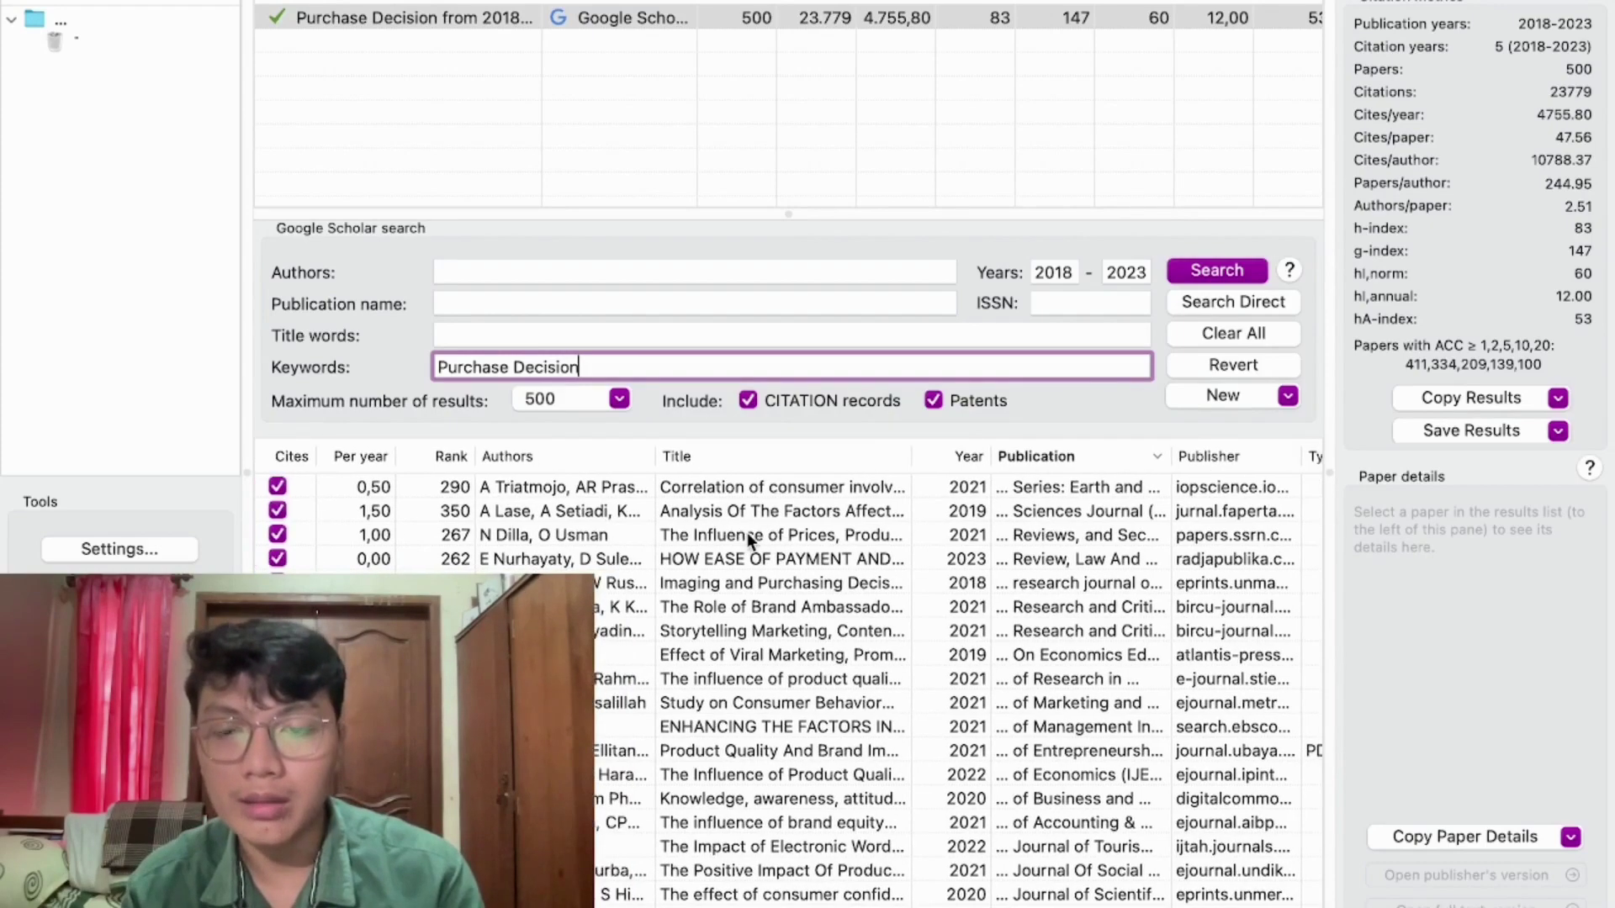
{"action": "left_click", "coordinate": [684, 505]}
{"action": "scroll", "coordinate": [685, 503], "scroll_direction": "down", "scroll_amount": 10}
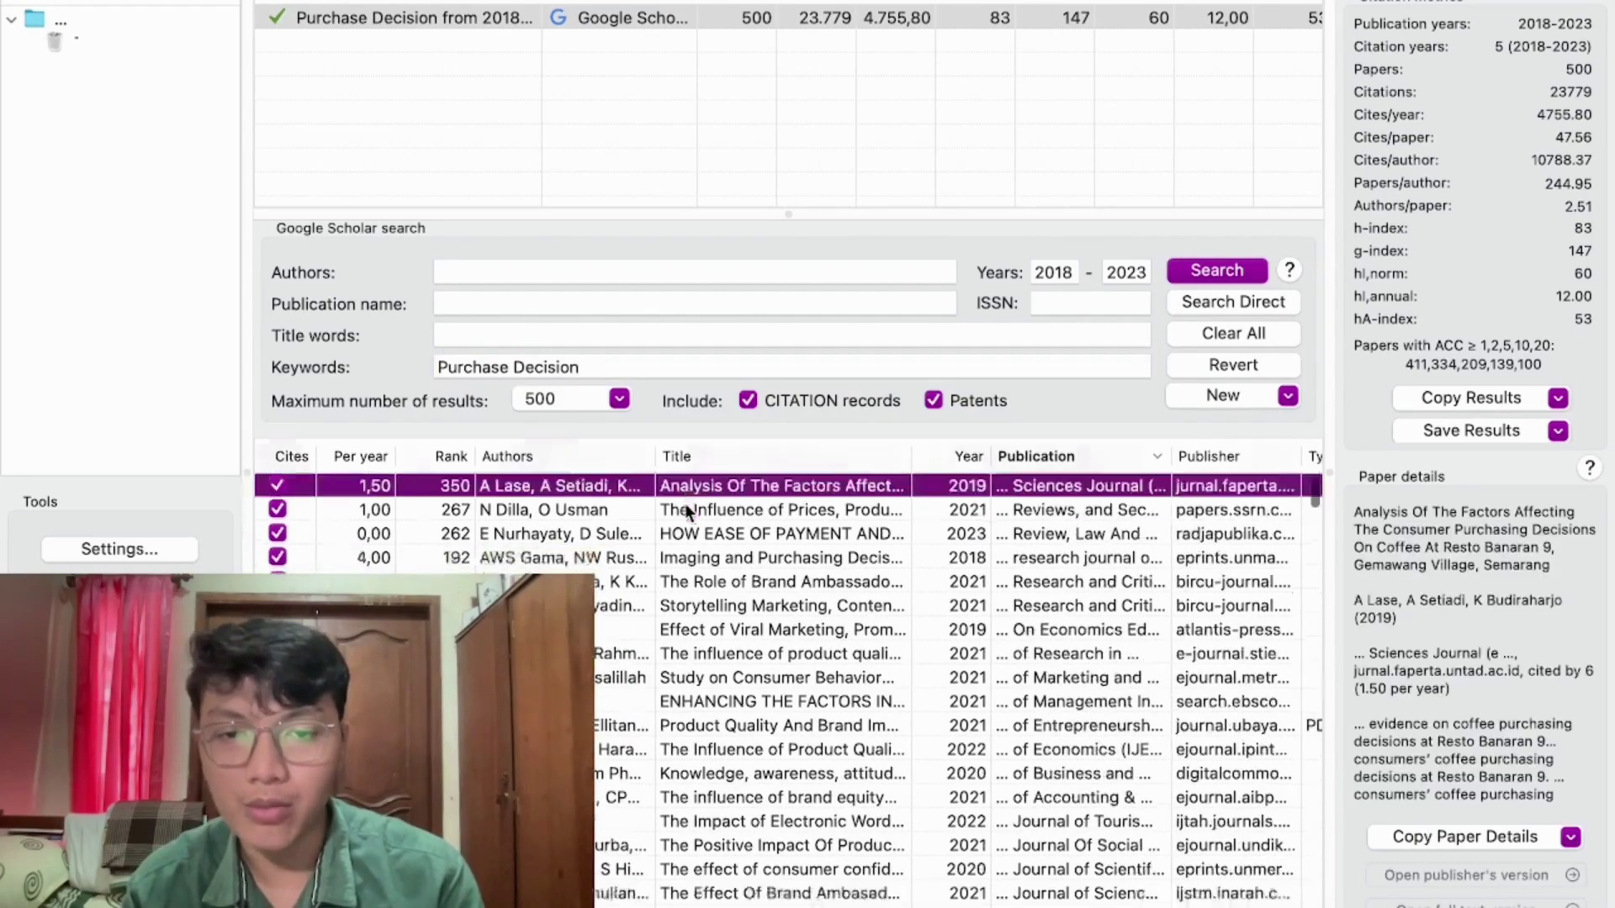
{"action": "scroll", "coordinate": [684, 503], "scroll_direction": "down", "scroll_amount": 15}
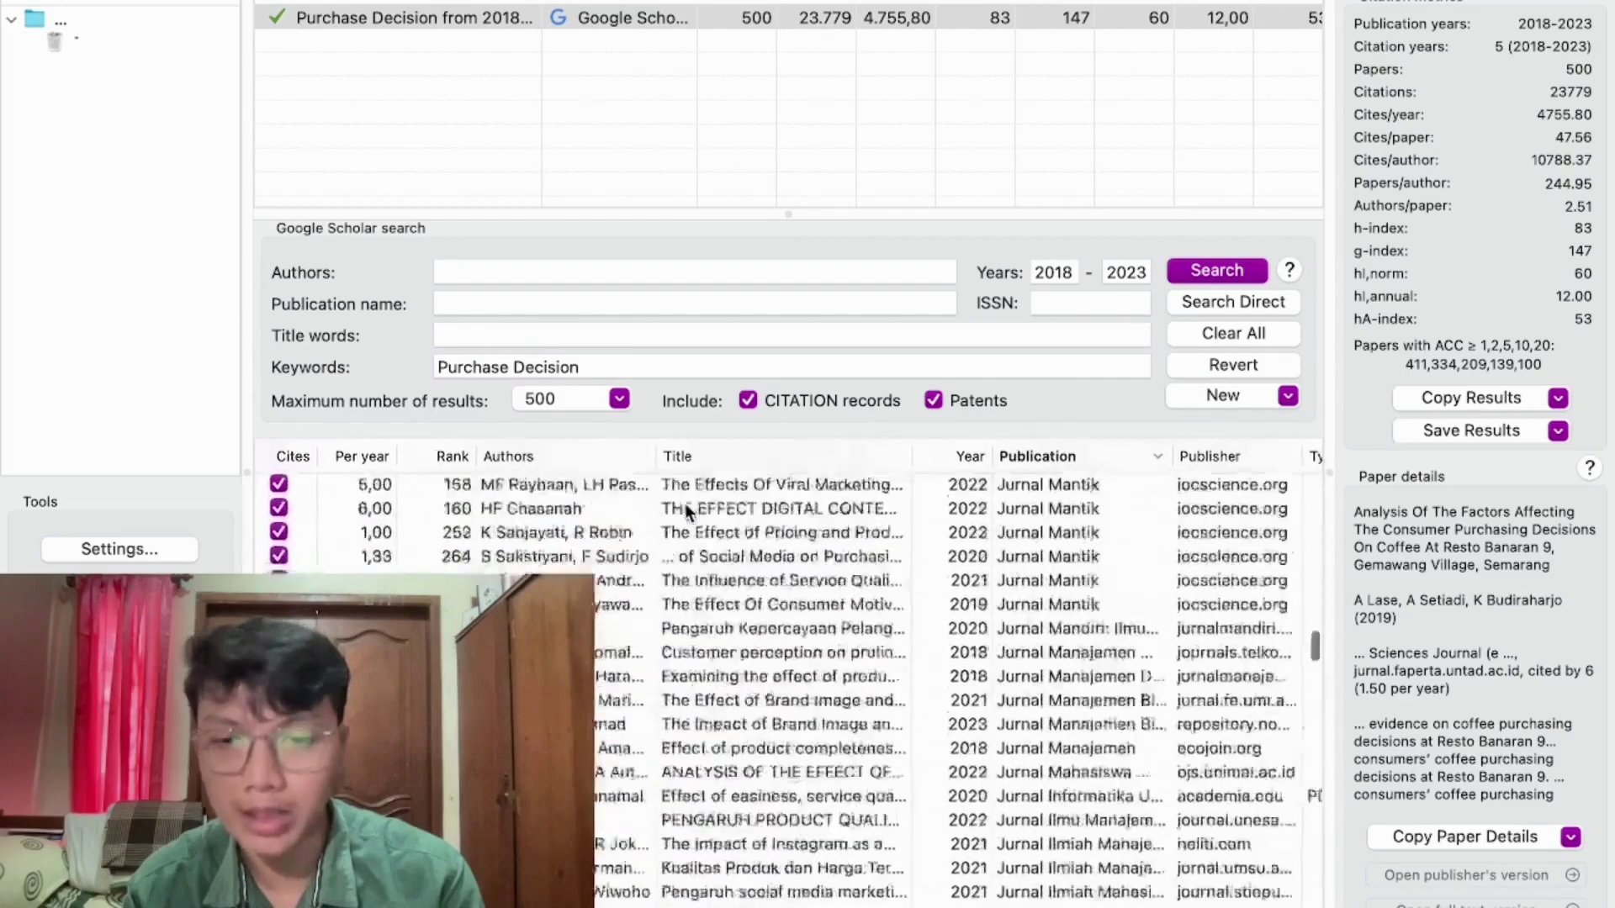
{"action": "scroll", "coordinate": [617, 735], "scroll_direction": "up", "scroll_amount": 5}
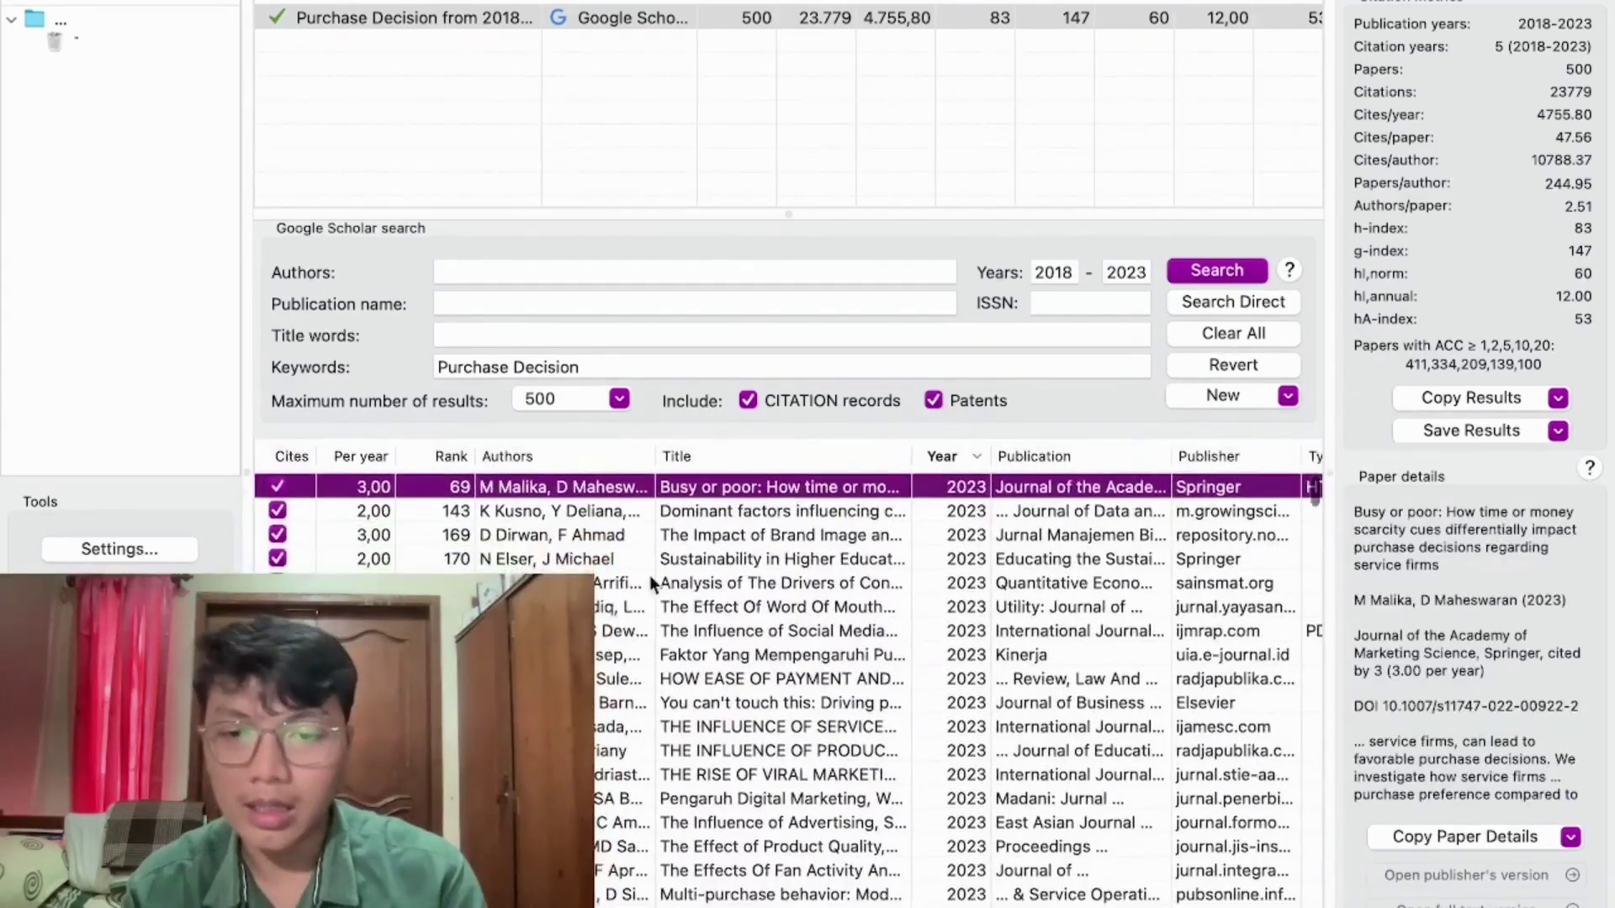
{"action": "left_click", "coordinate": [612, 512]}
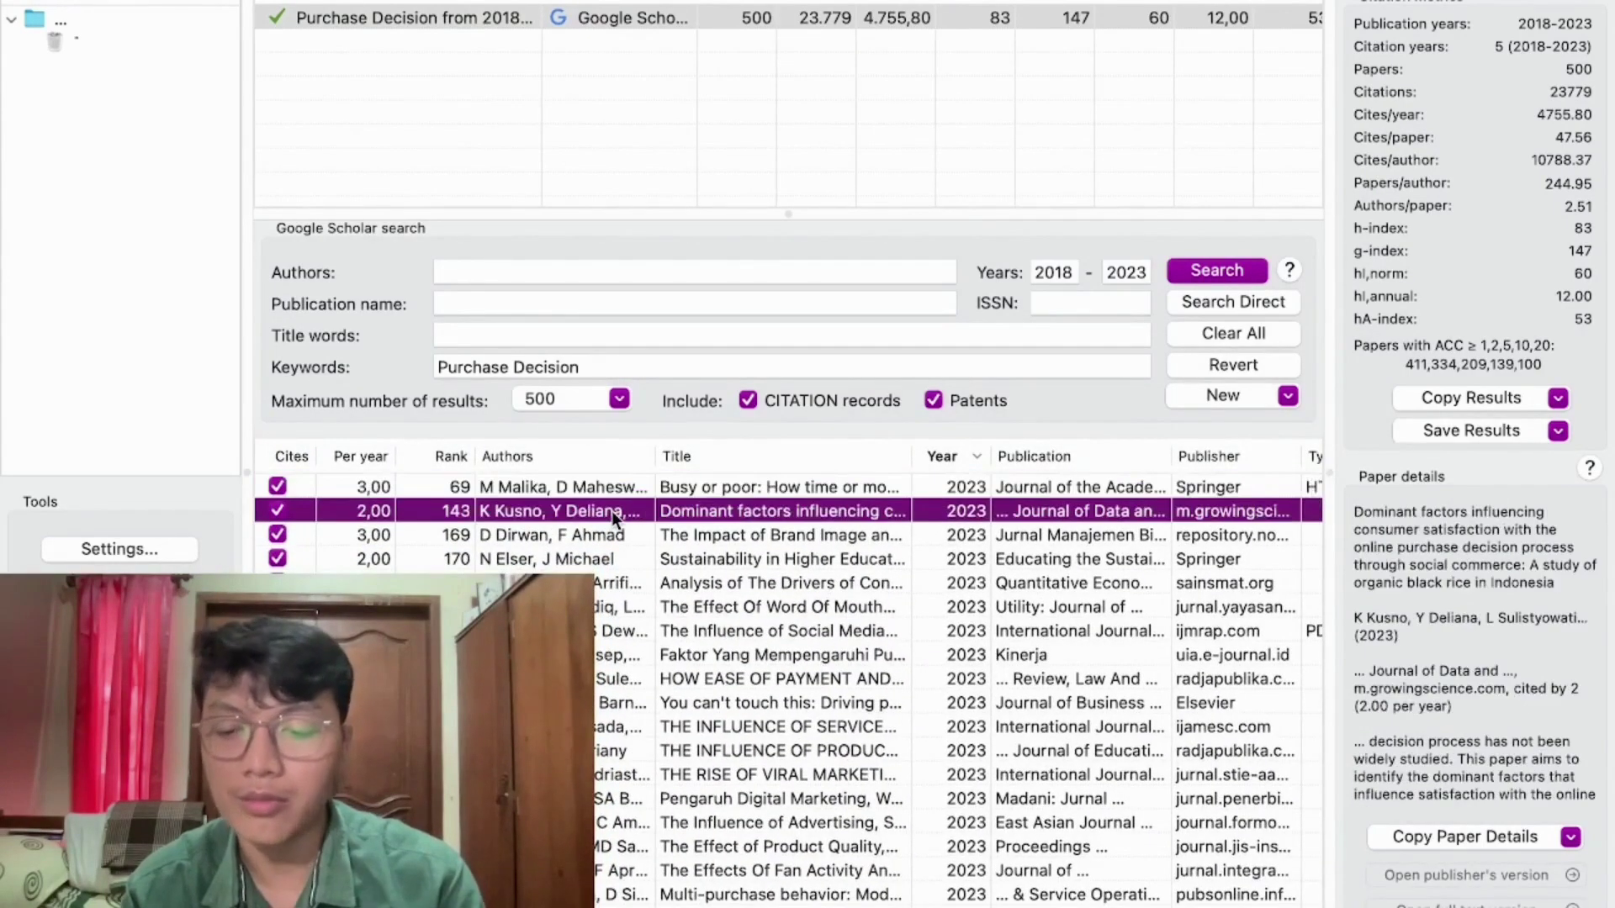
Step: Select all the retrieved papers and start saving the results in RIS/RefManager format
{"action": "key", "text": "super+a"}
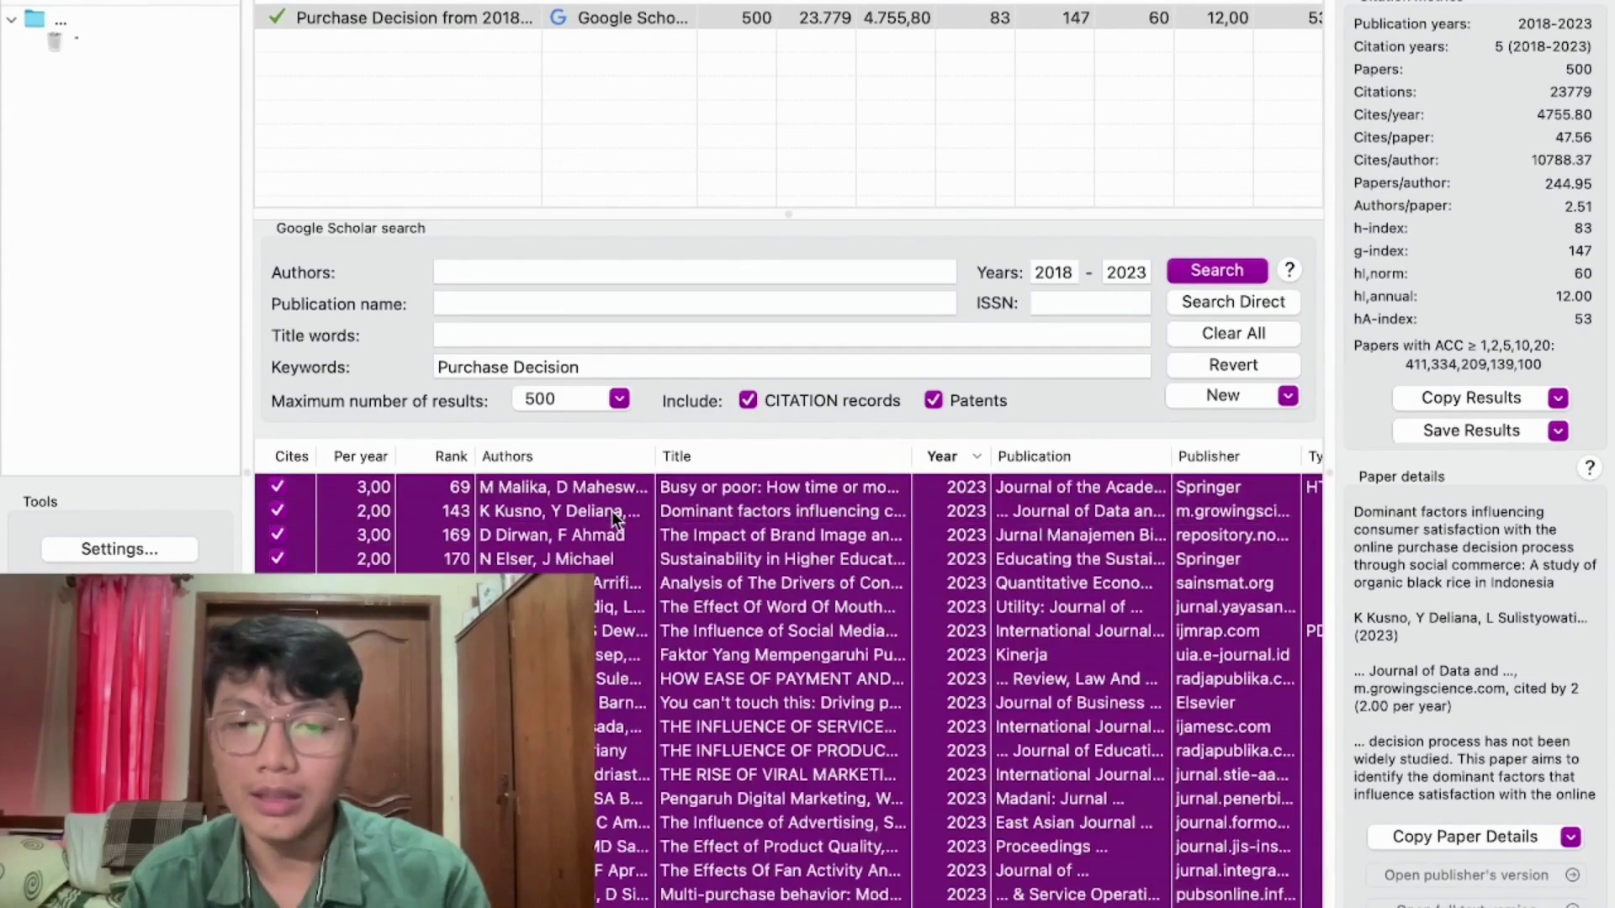
{"action": "right_click", "coordinate": [717, 614]}
{"action": "mouse_move", "coordinate": [868, 732]}
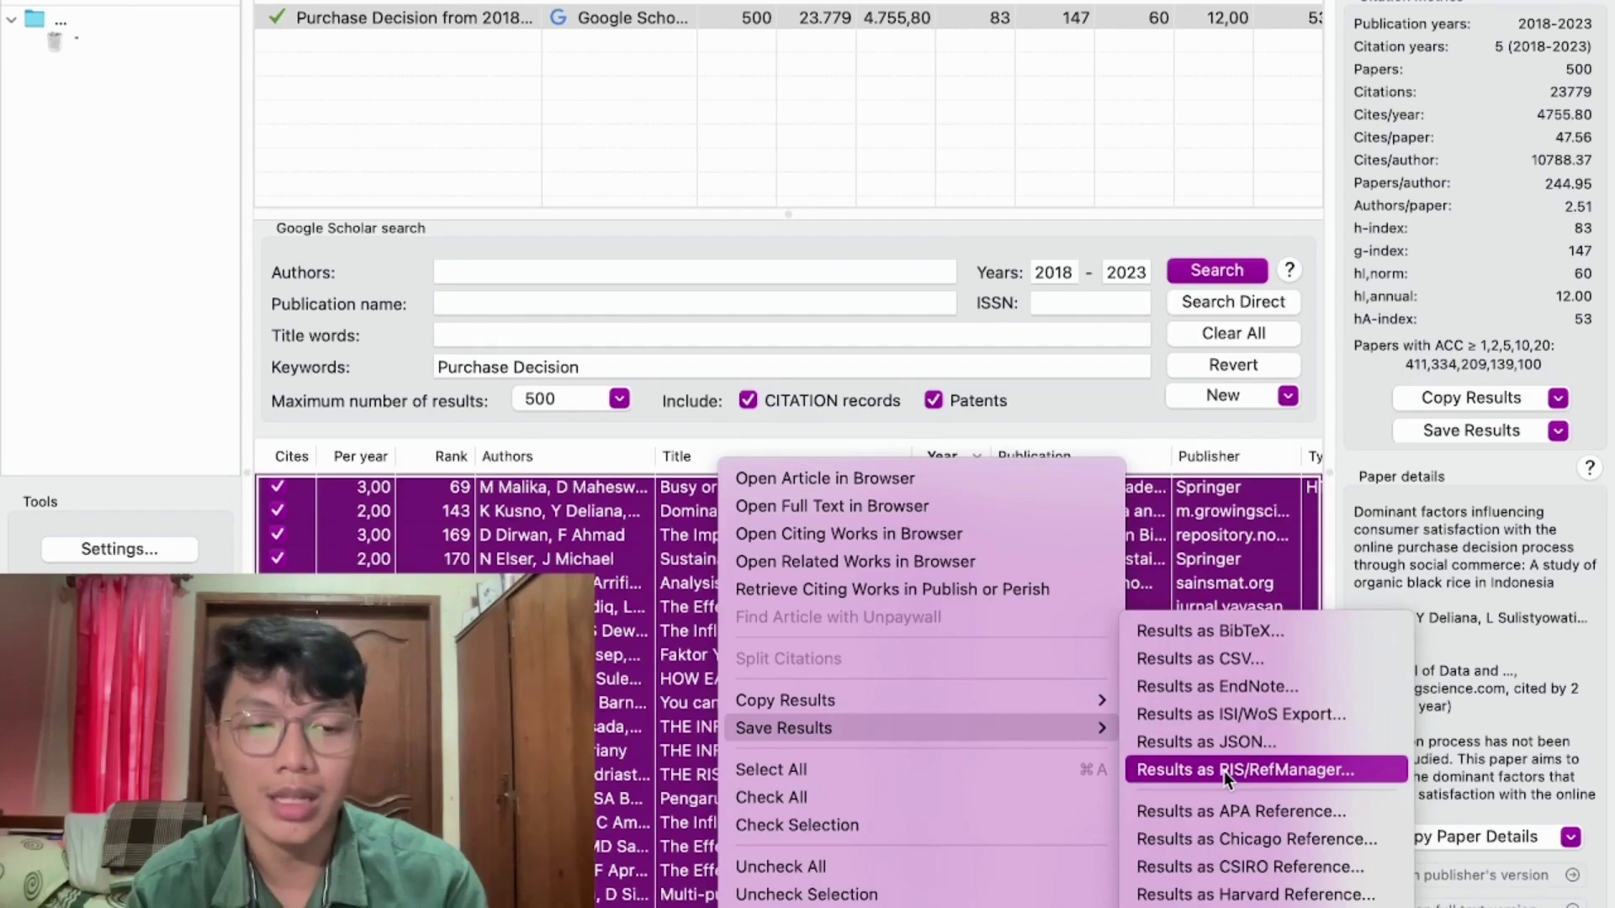
{"action": "left_click", "coordinate": [1349, 770]}
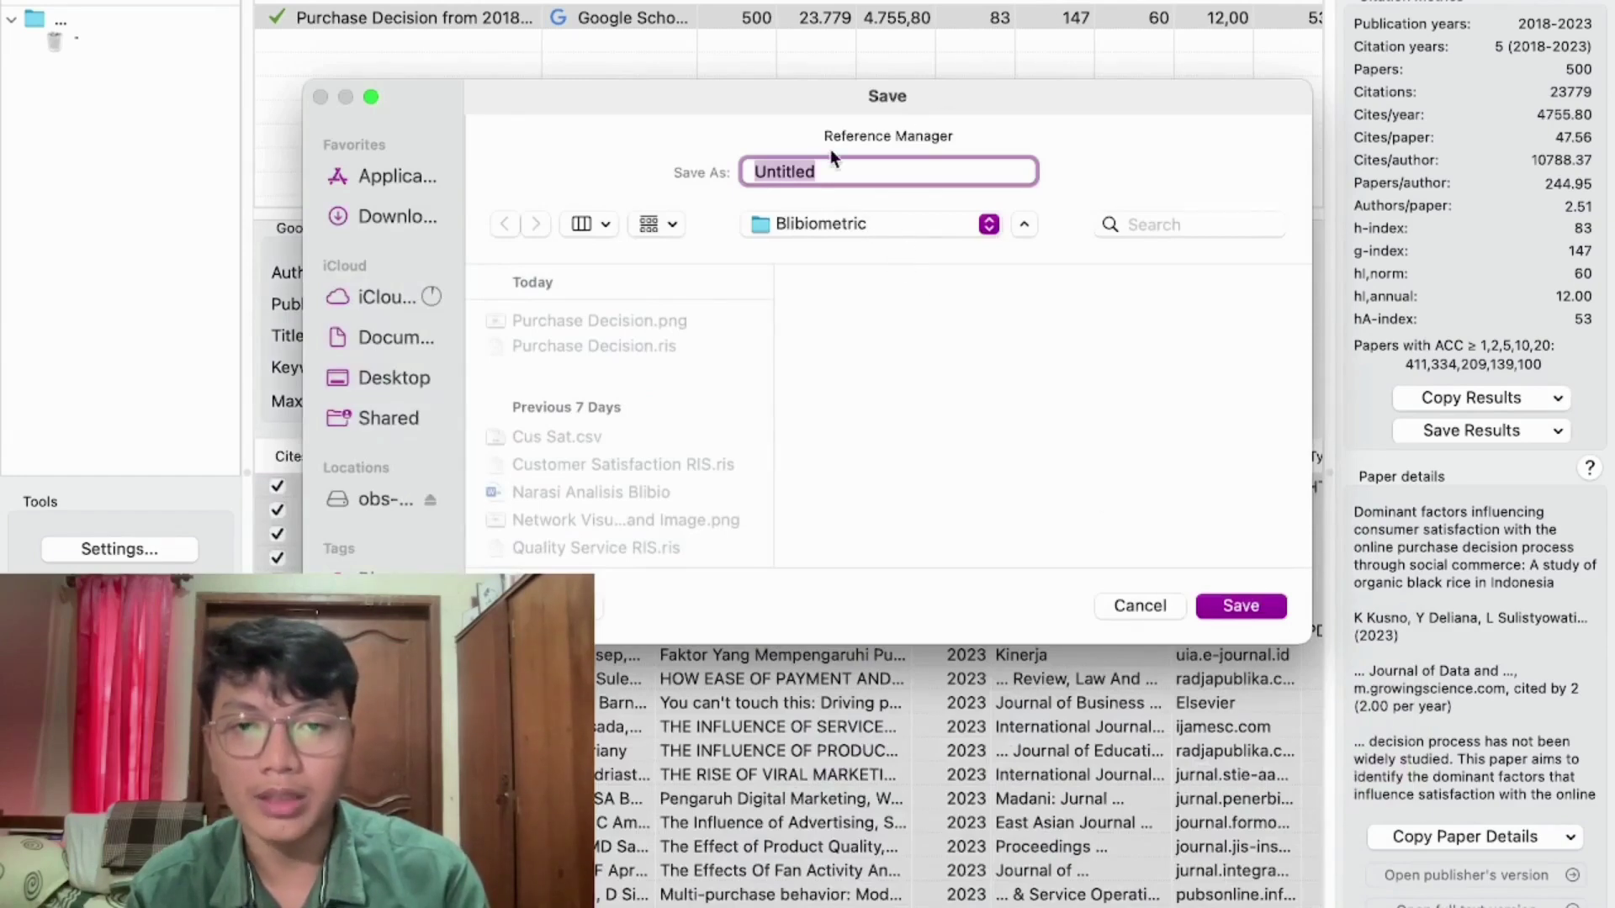
Step: Name the export file "Purchase Decision 1" and save it in the Blibiometric folder
{"action": "key", "text": "BackSpace"}
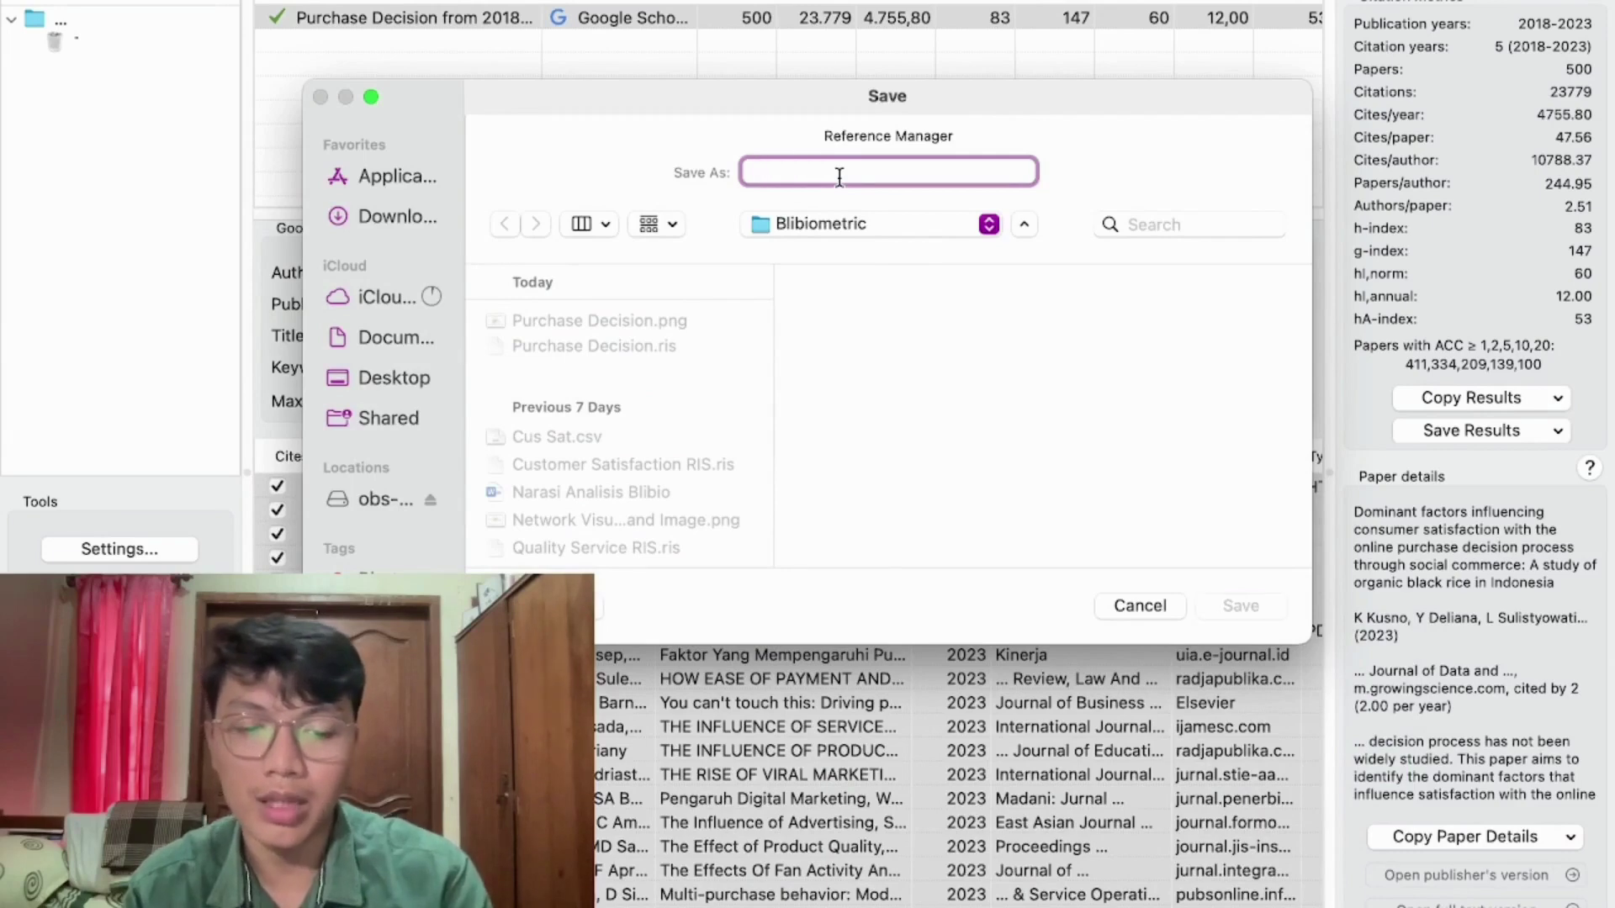
{"action": "type", "text": "P"}
{"action": "key", "text": "BackSpace"}
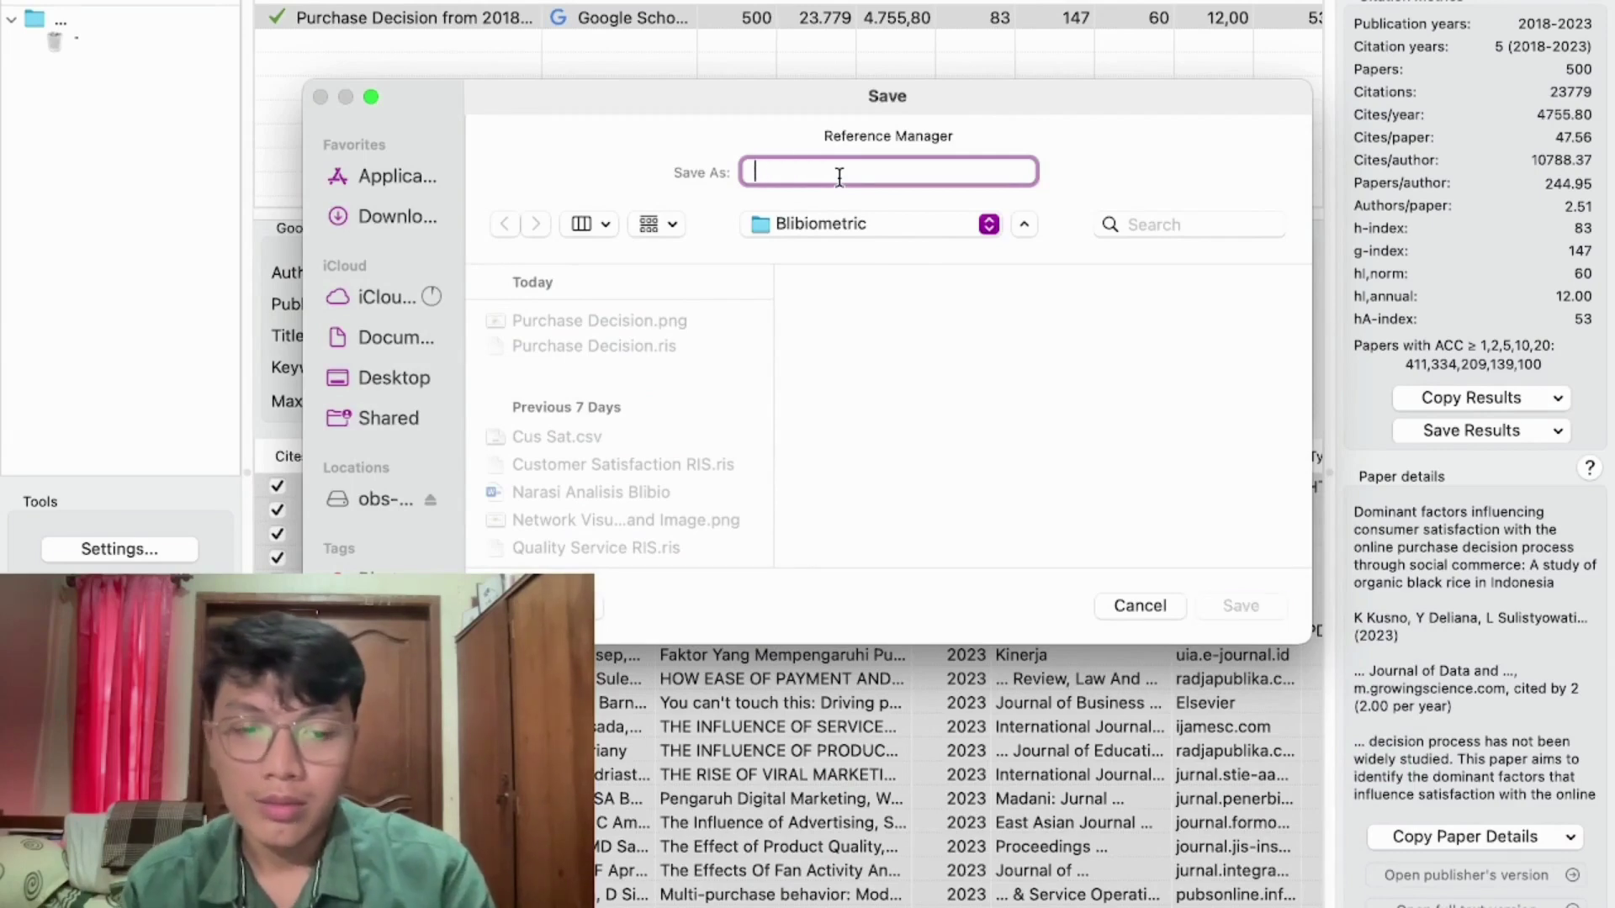
{"action": "type", "text": "p"}
{"action": "key", "text": "BackSpace"}
{"action": "type", "text": "P"}
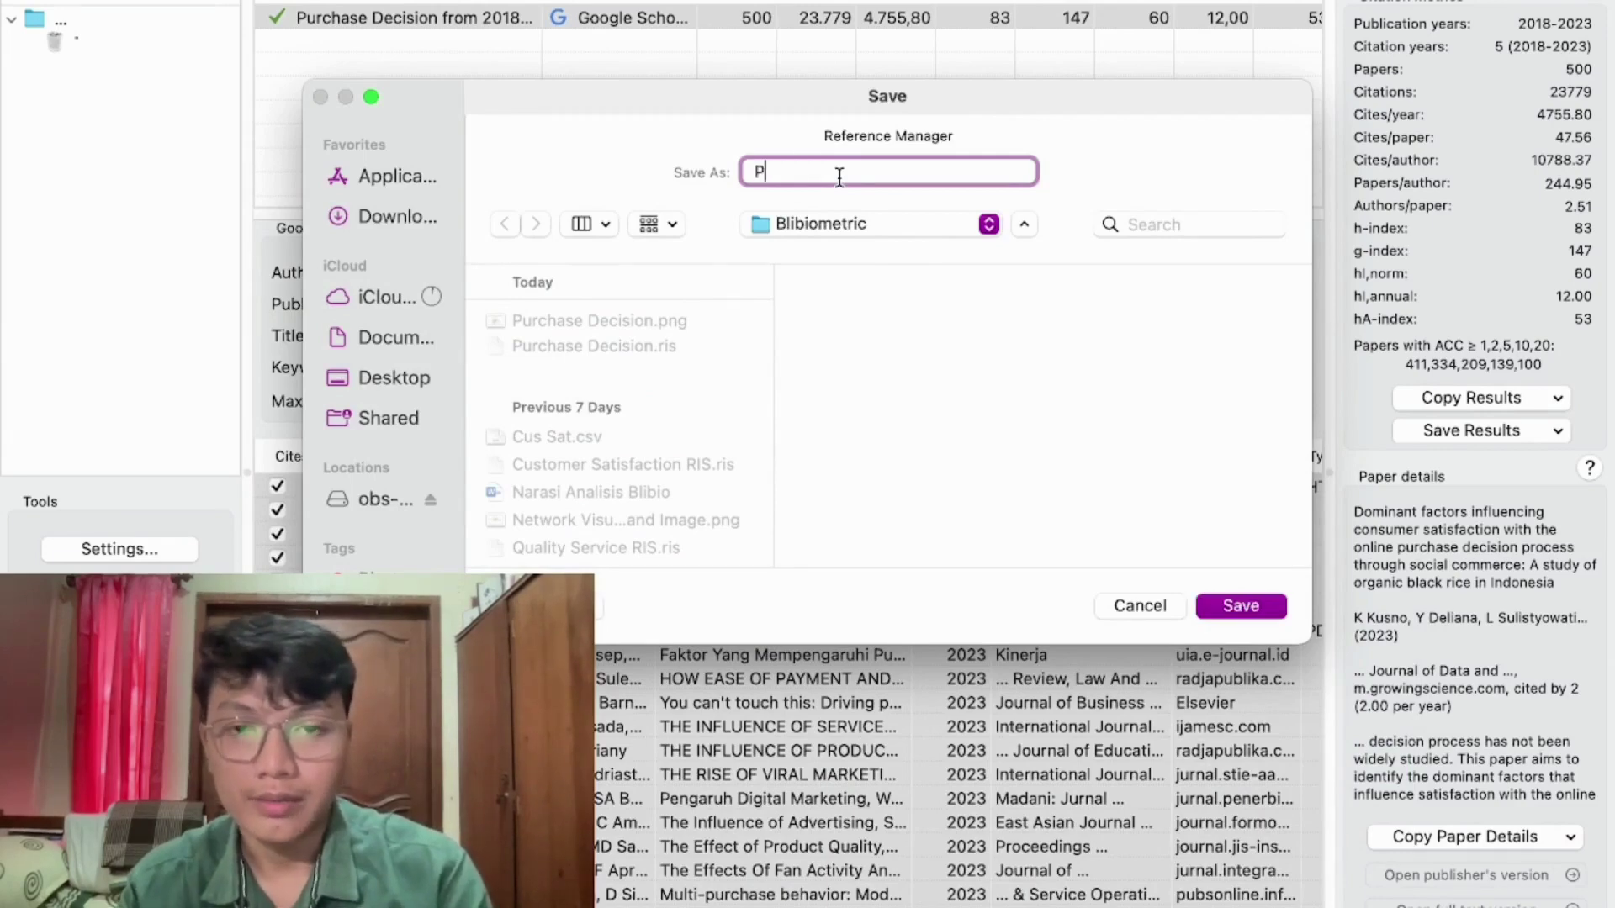
{"action": "type", "text": "urchase "}
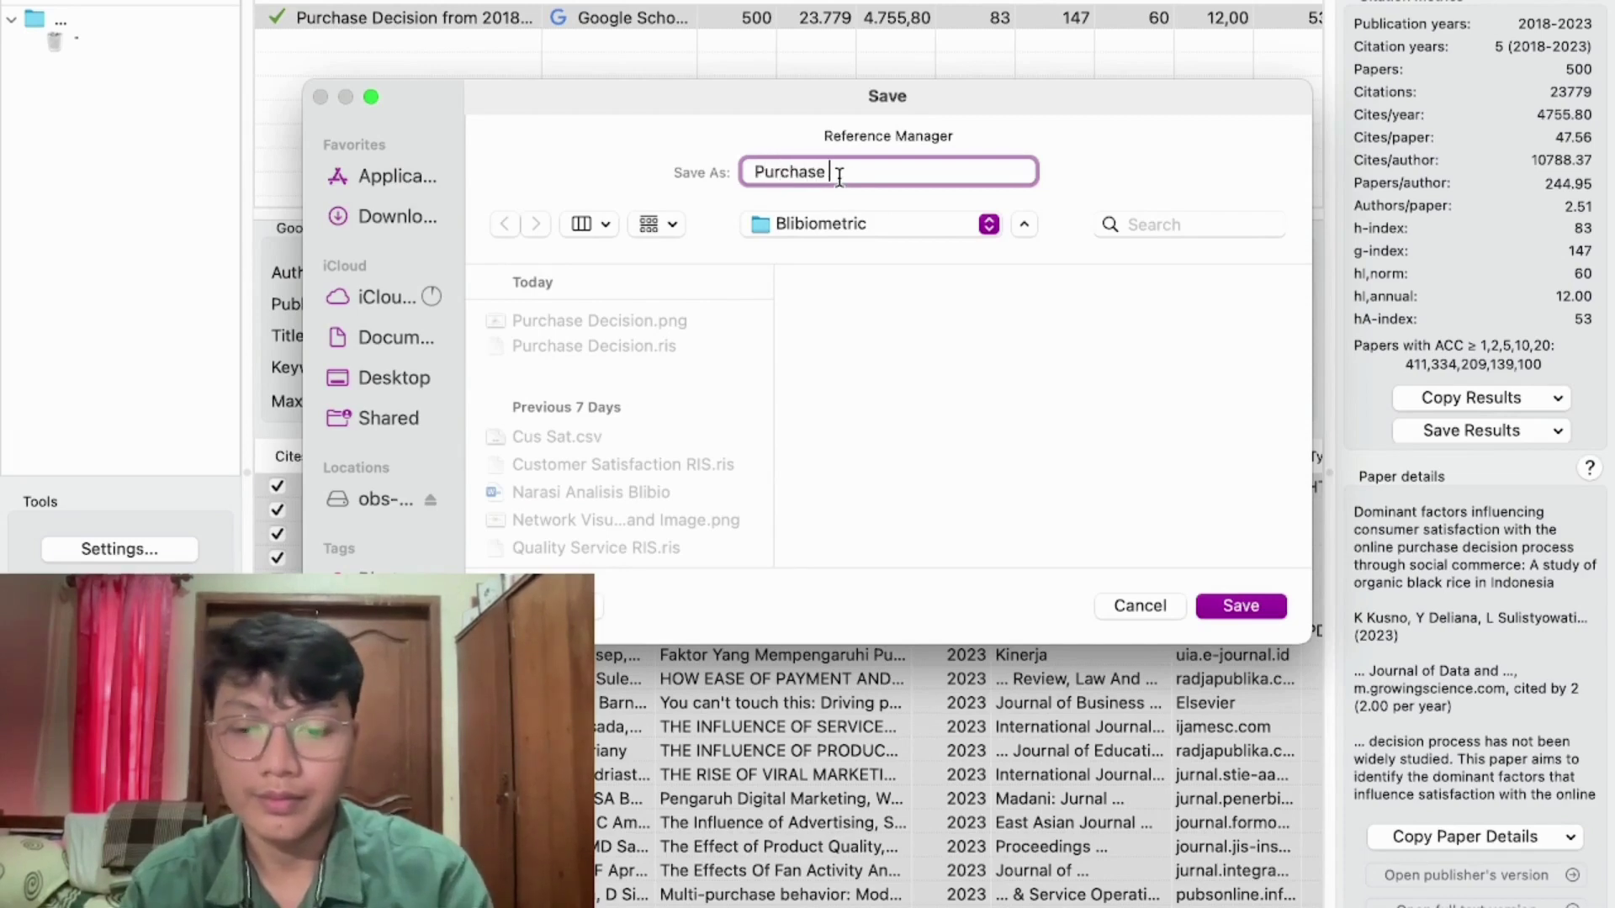
{"action": "type", "text": "Decisio"}
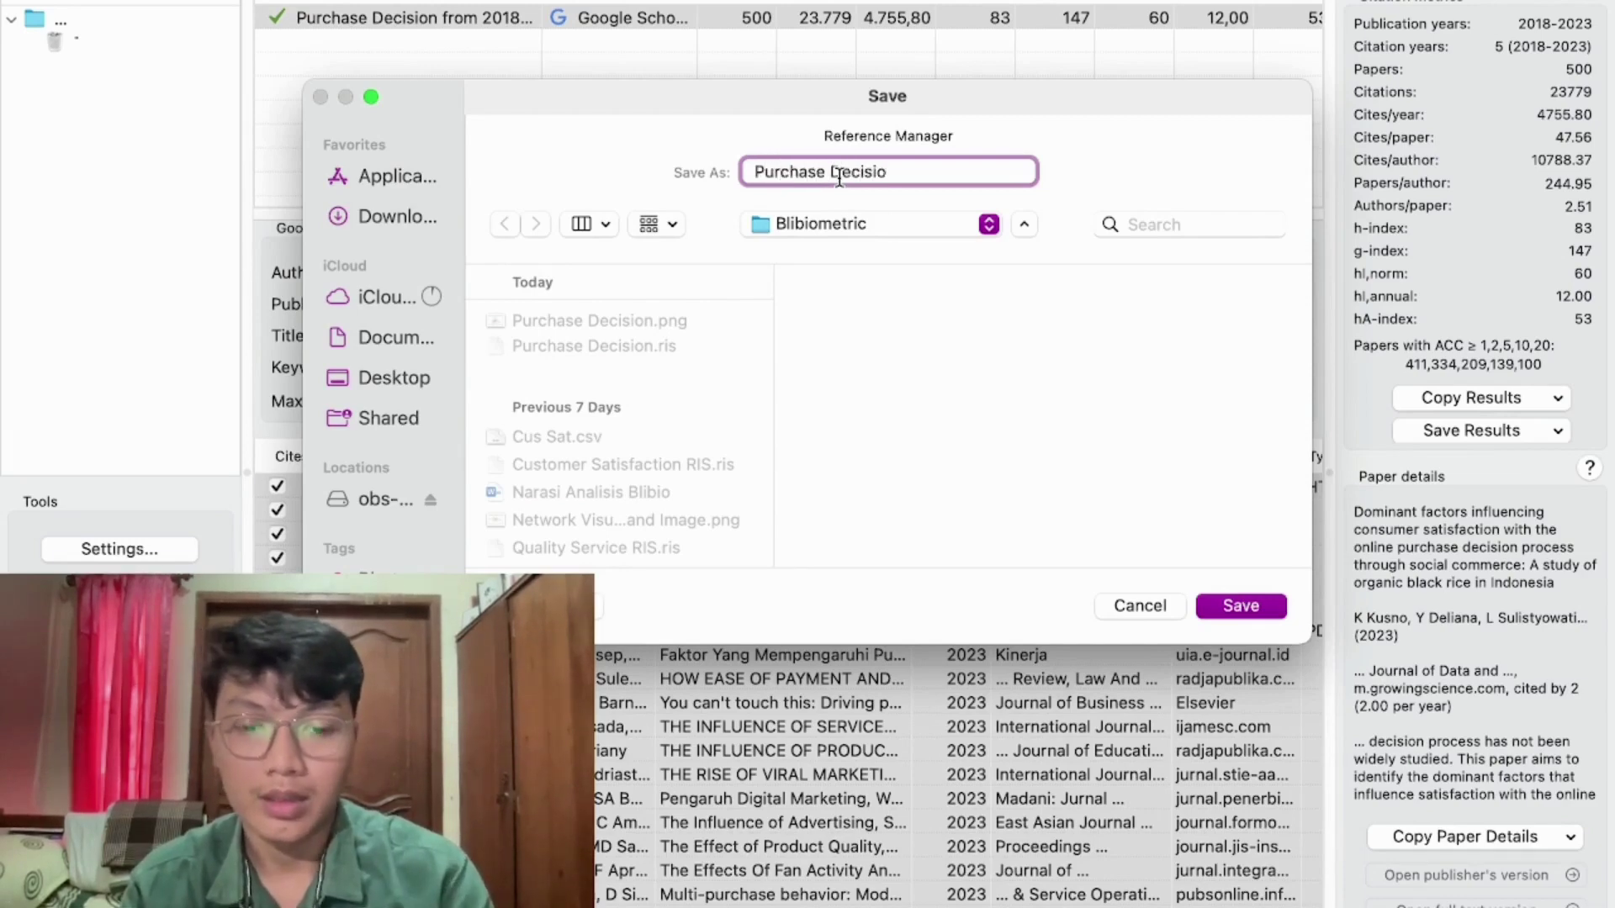
{"action": "type", "text": "n 1"}
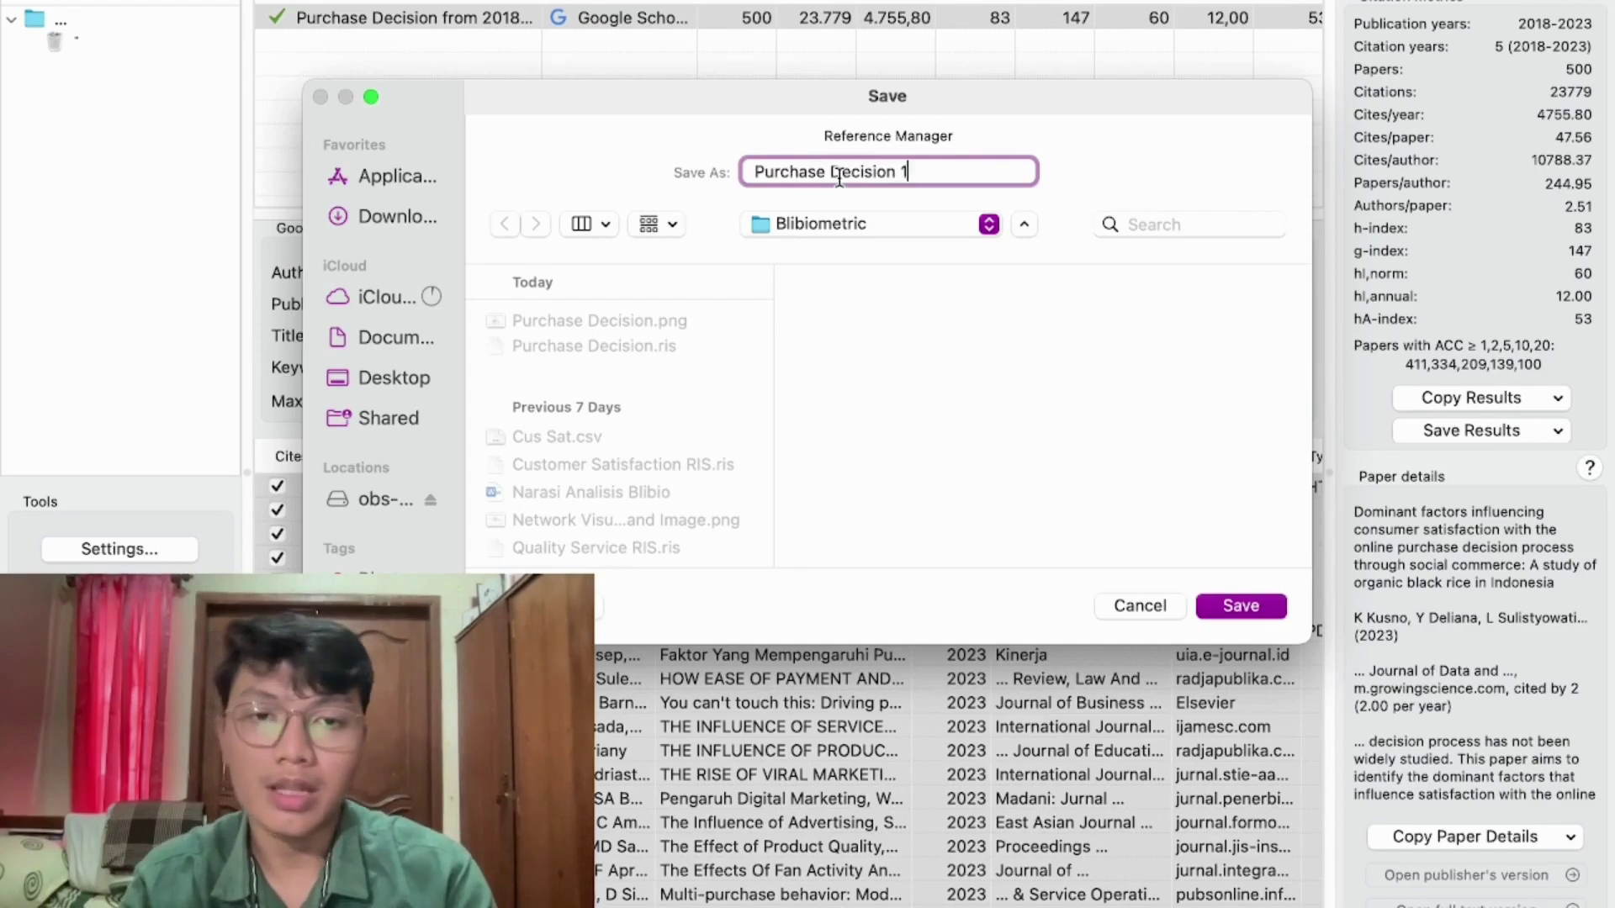
{"action": "left_click", "coordinate": [1256, 607]}
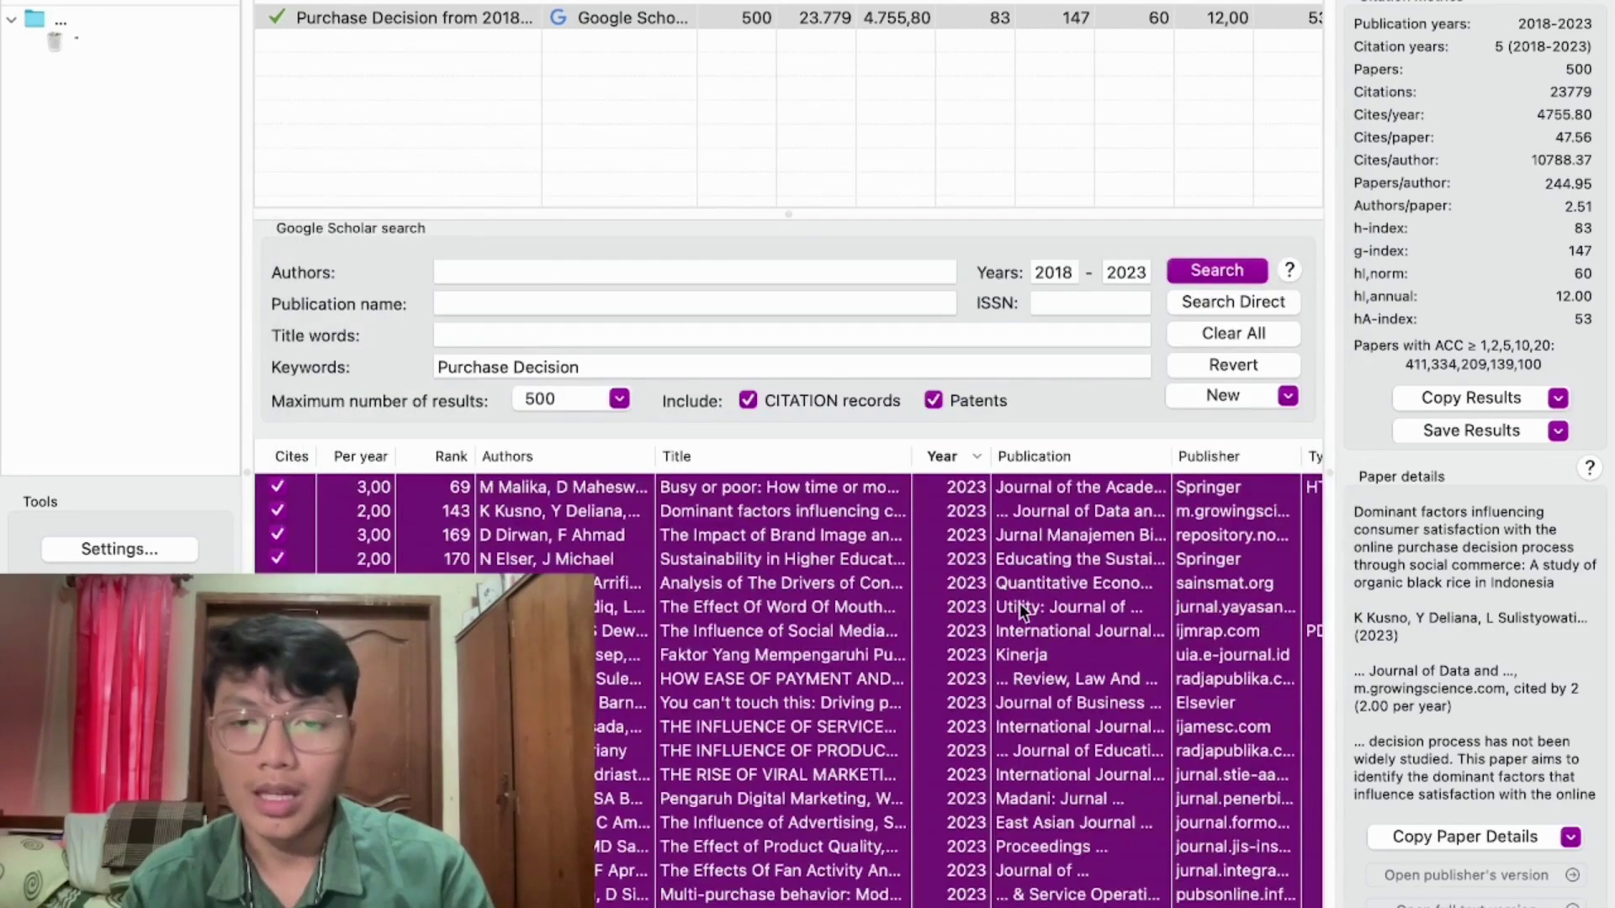
Step: Switch to VOSviewer and start creating a map based on text data
{"action": "scroll", "coordinate": [831, 851], "scroll_direction": "down", "scroll_amount": 10}
{"action": "scroll", "coordinate": [831, 850], "scroll_direction": "up", "scroll_amount": 10}
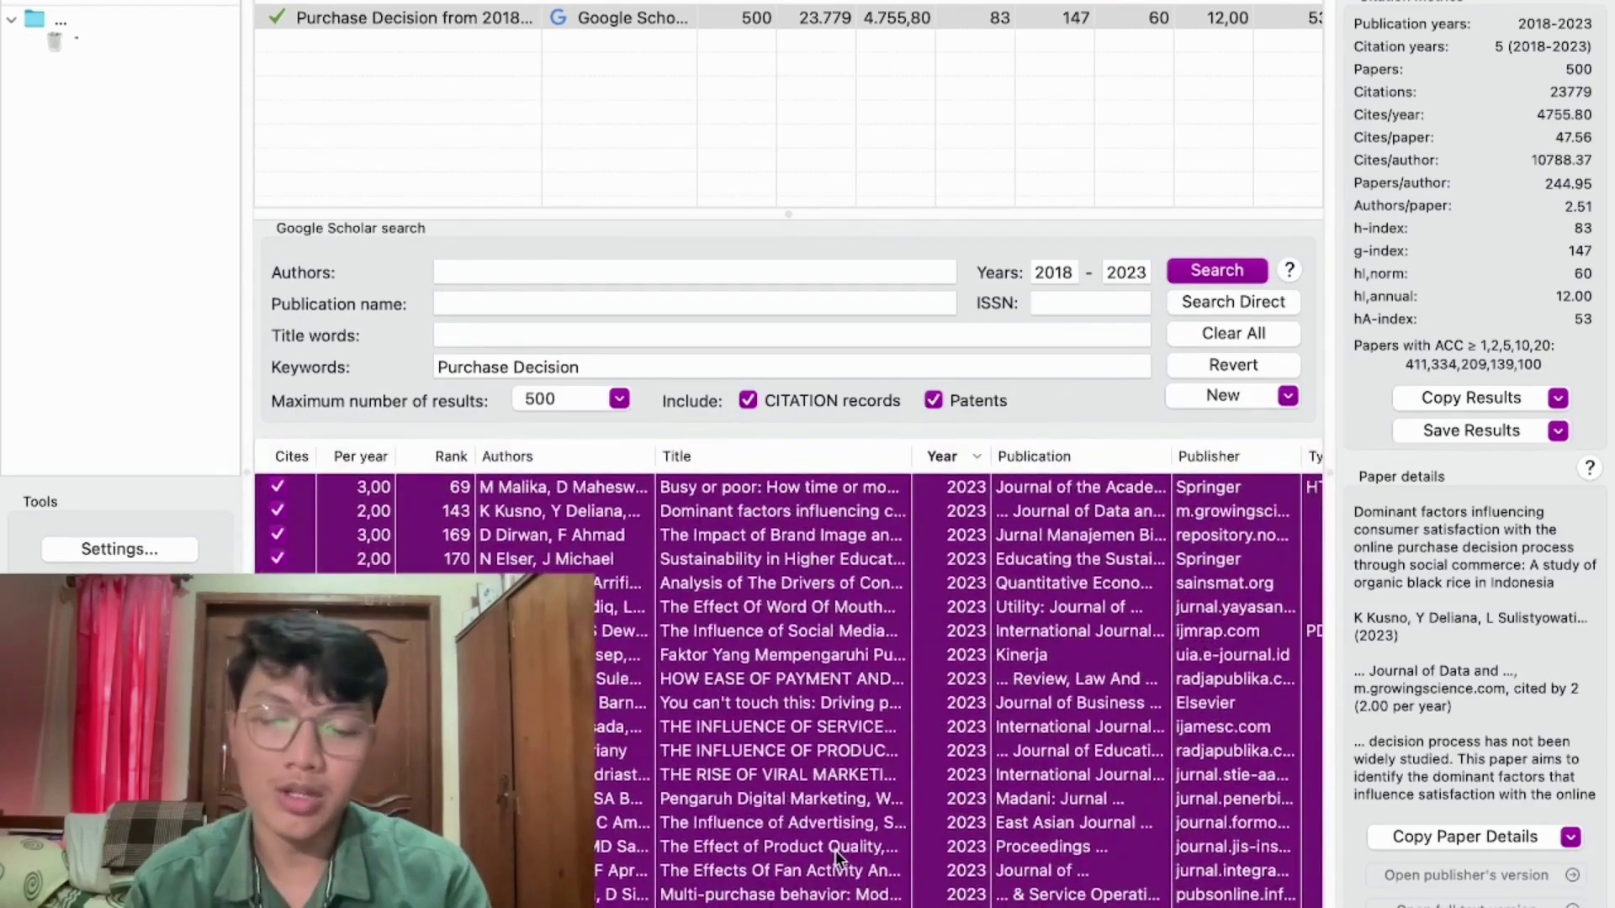
{"action": "key", "text": "super+Tab"}
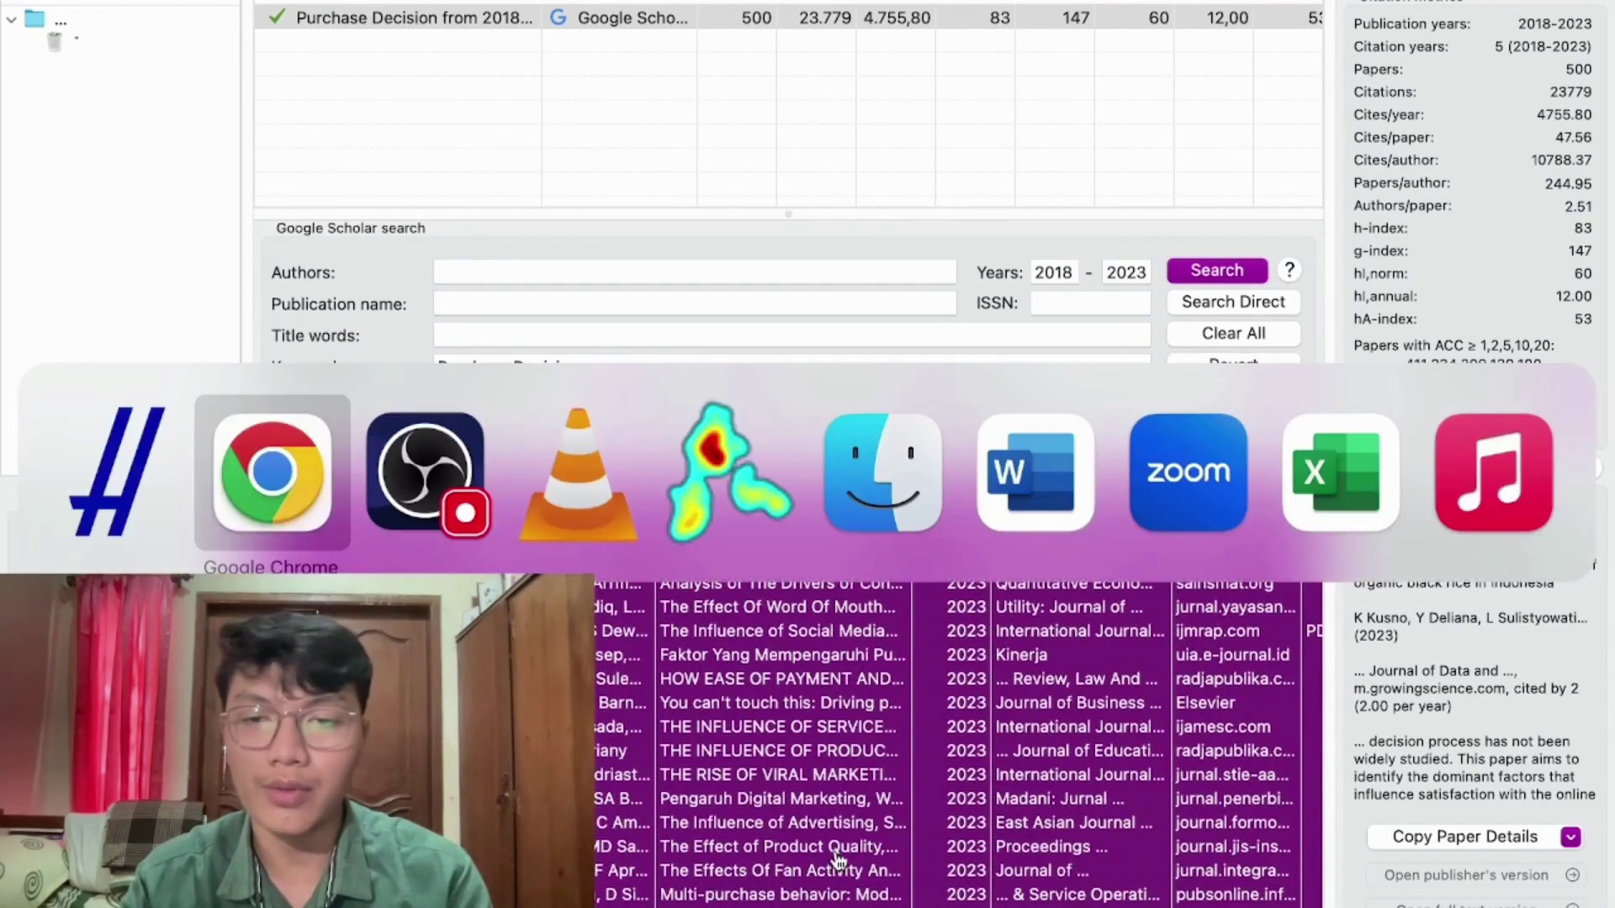
{"action": "key", "text": "super+Tab"}
{"action": "key", "text": "super+Tab"}
{"action": "key", "text": "super+Tab"}
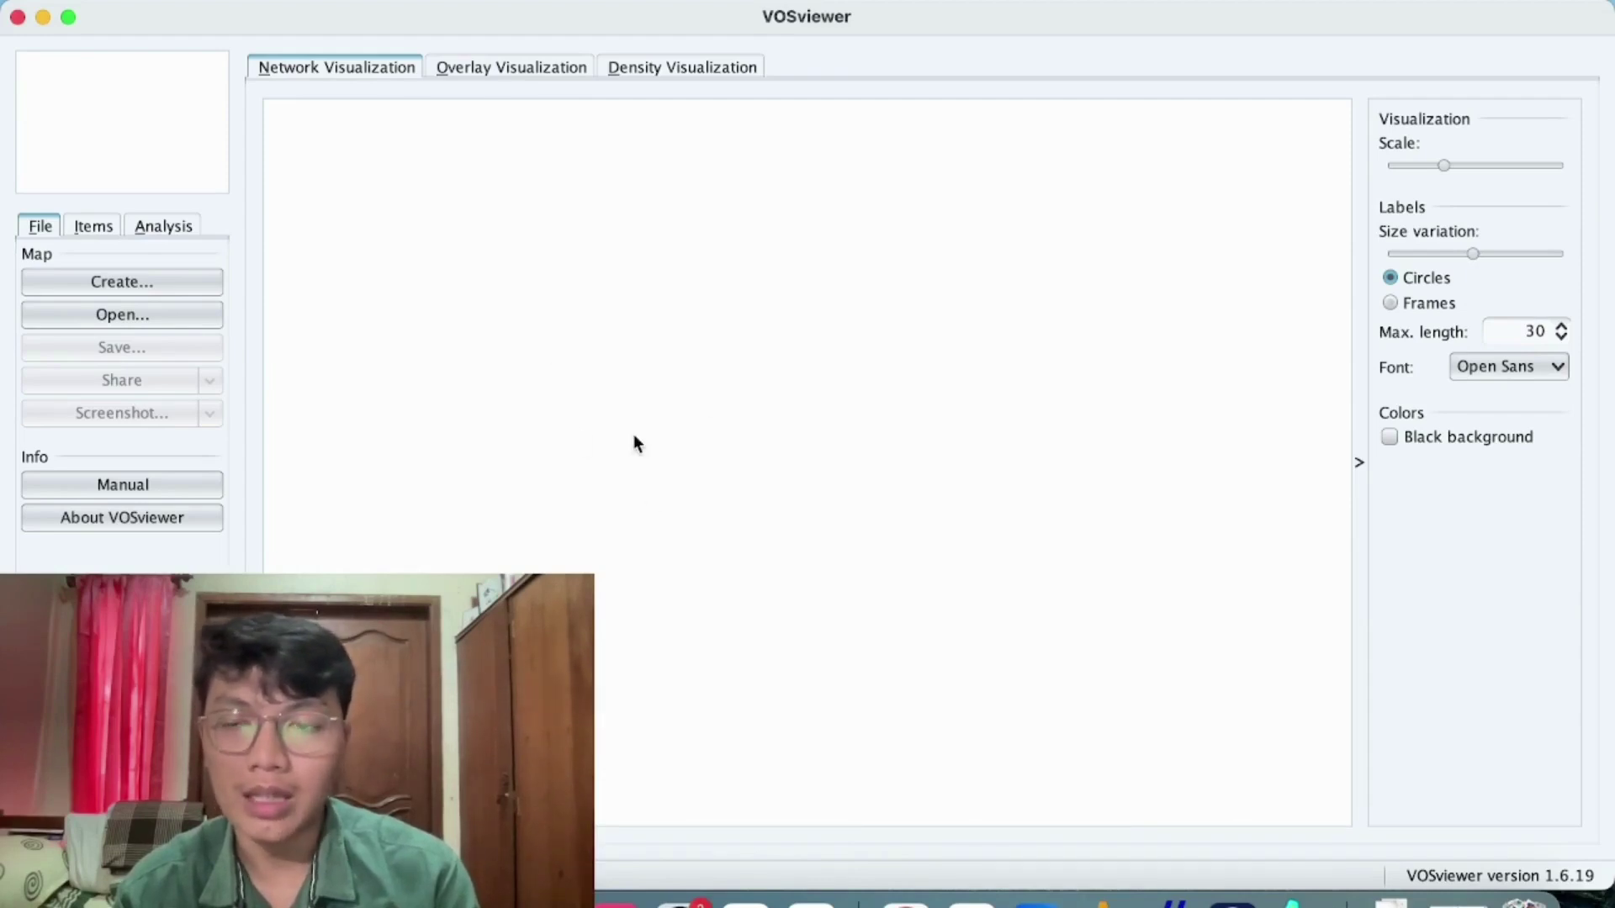
{"action": "left_click", "coordinate": [155, 279]}
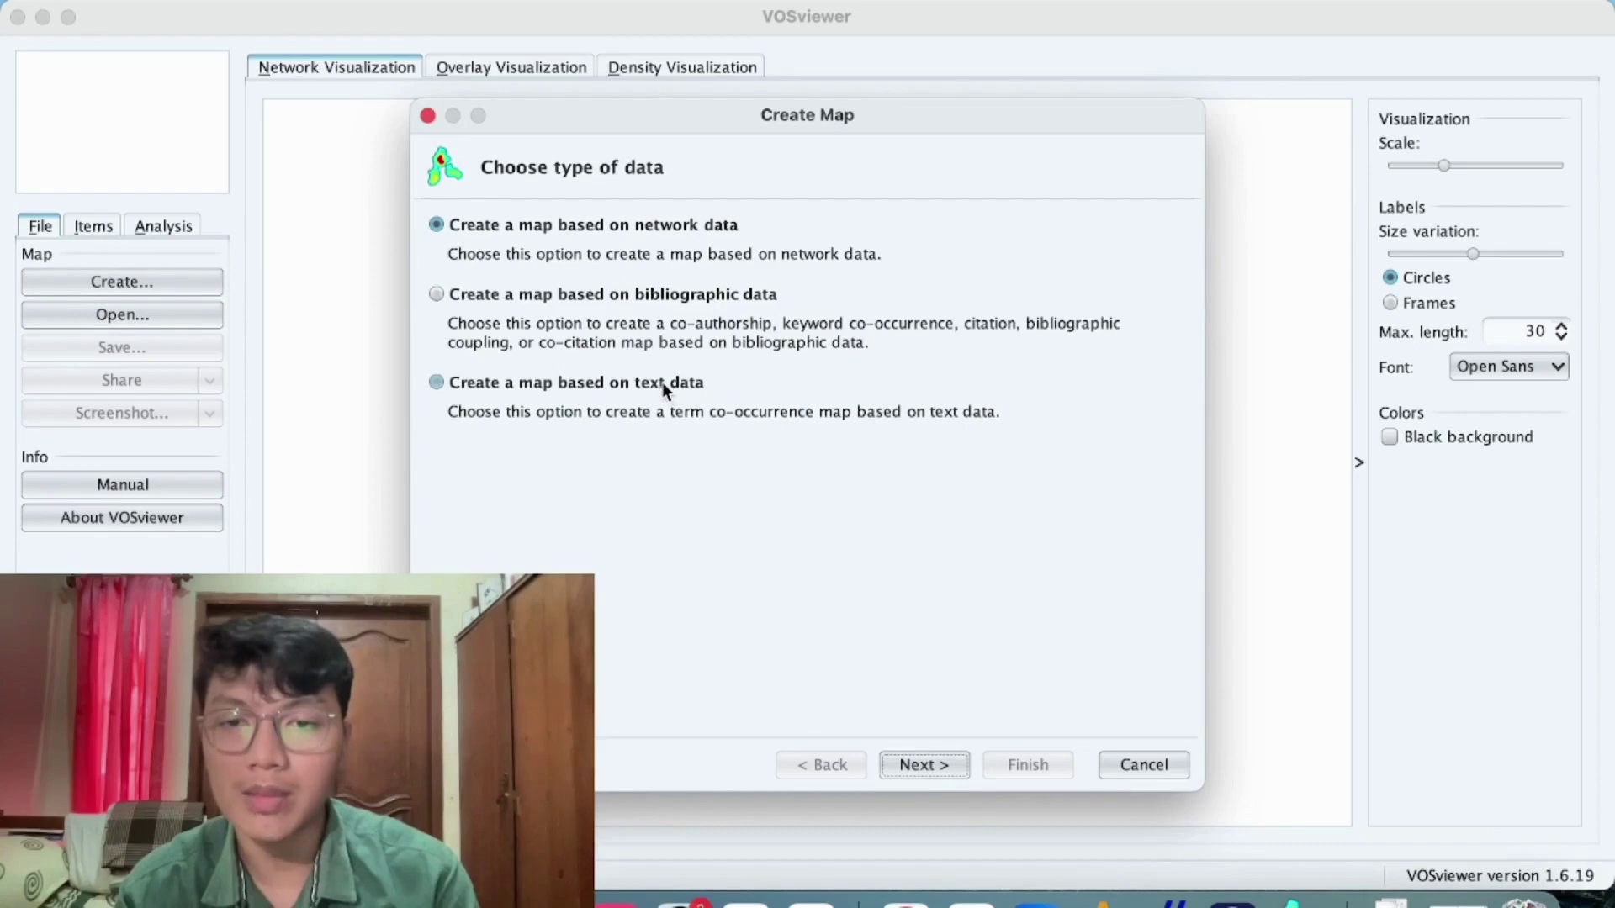
{"action": "left_click", "coordinate": [633, 381]}
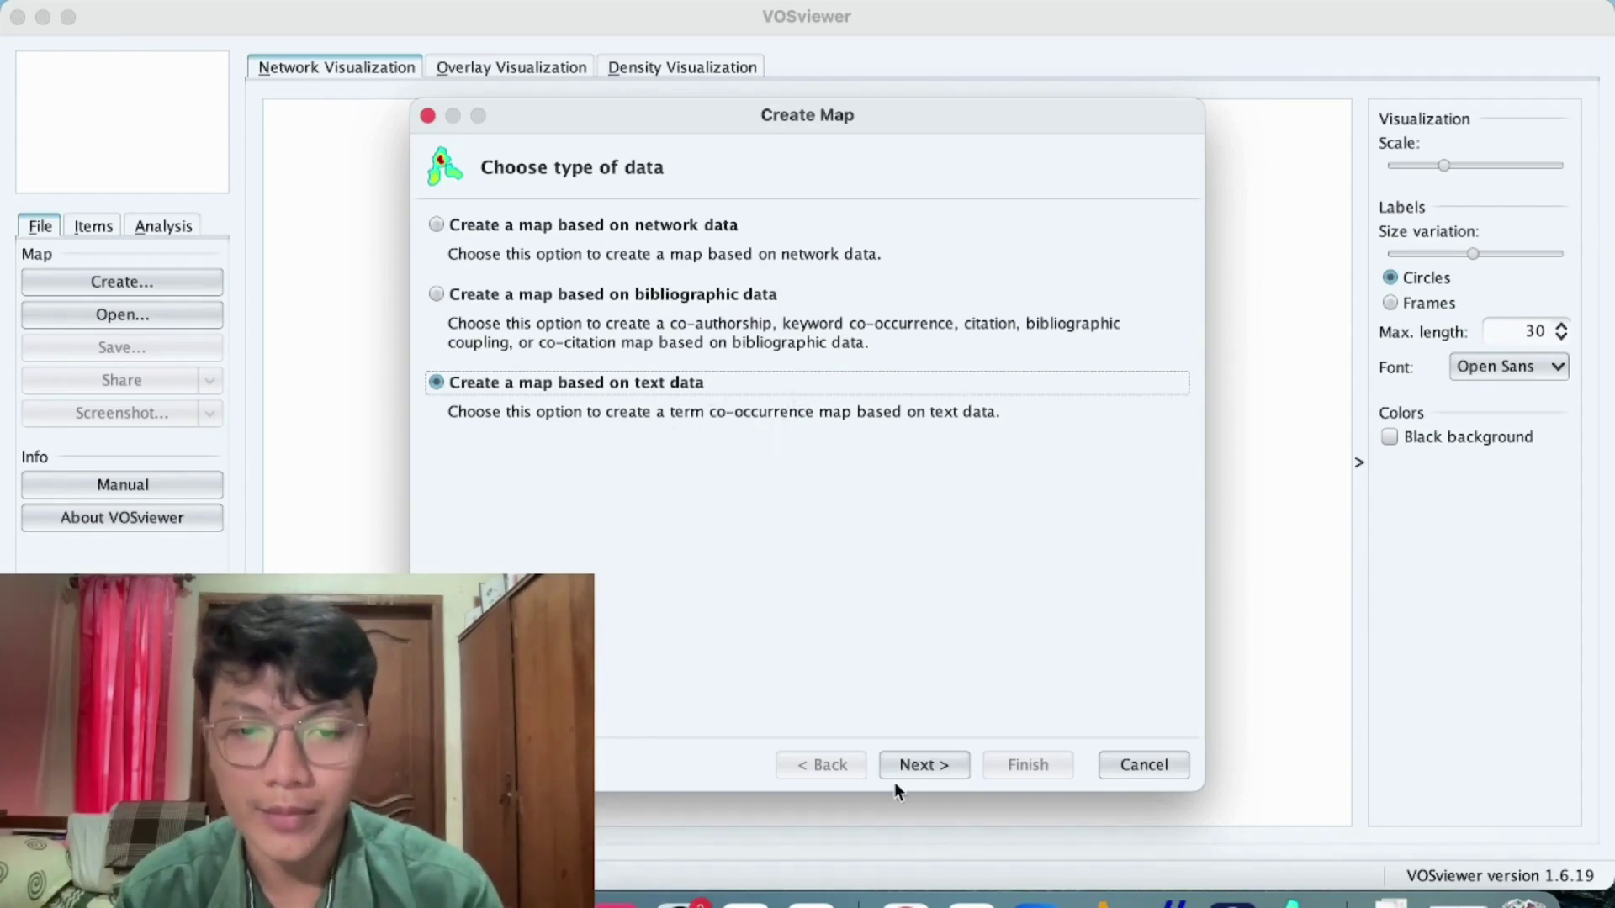
{"action": "left_click", "coordinate": [941, 764]}
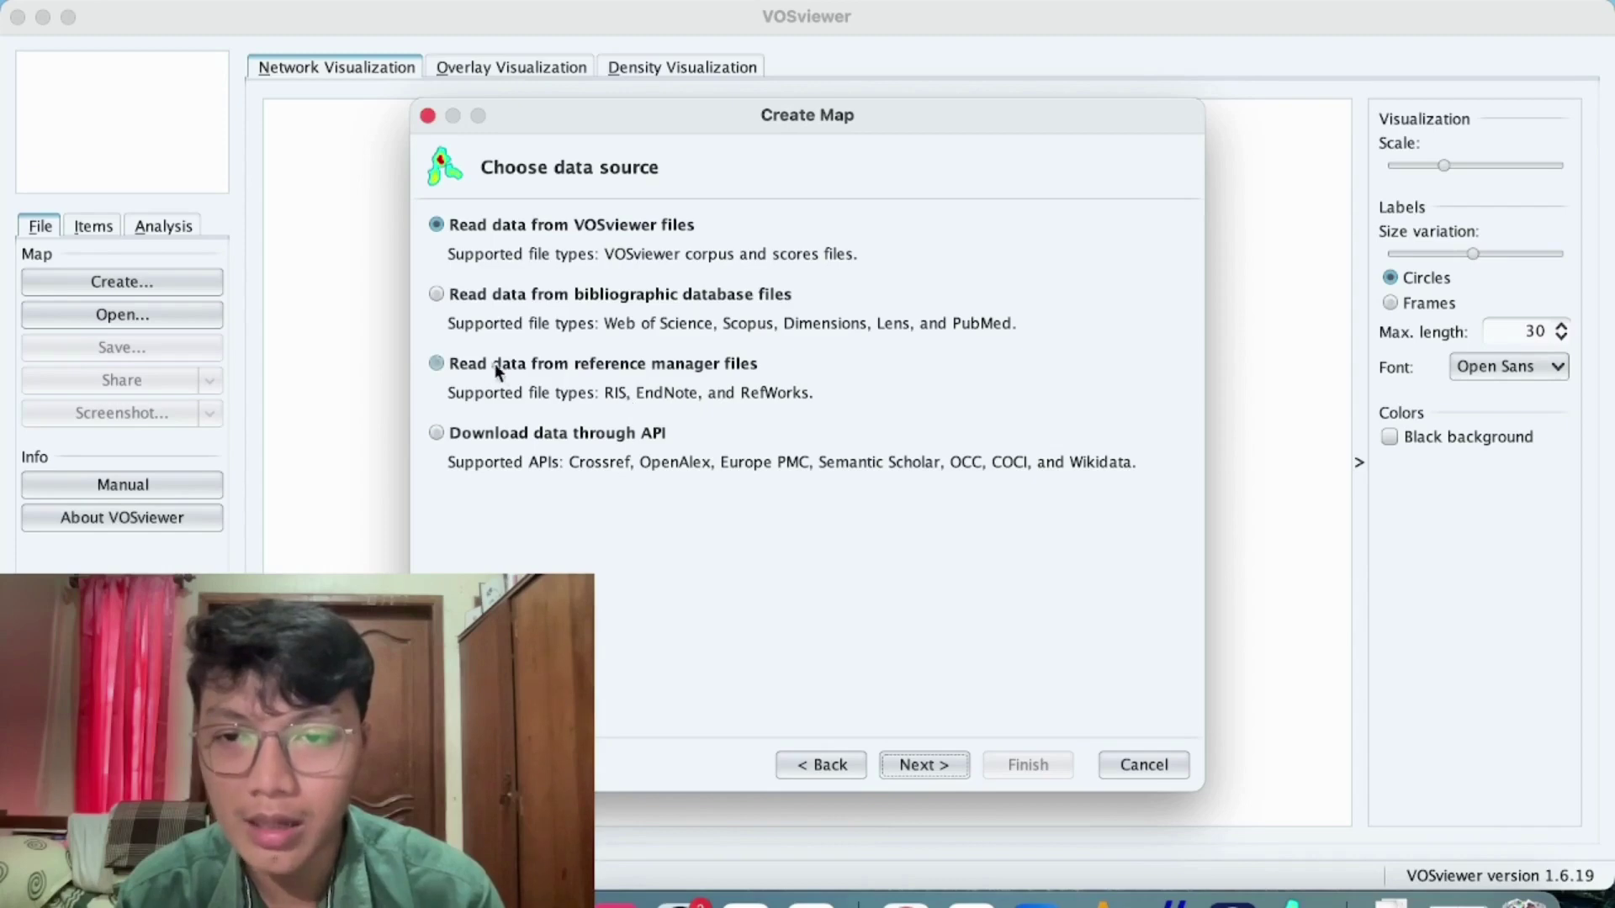
Step: Choose reference manager files as the data source and load the RIS file "Purchase Decision 1.ris"
{"action": "left_click", "coordinate": [437, 362]}
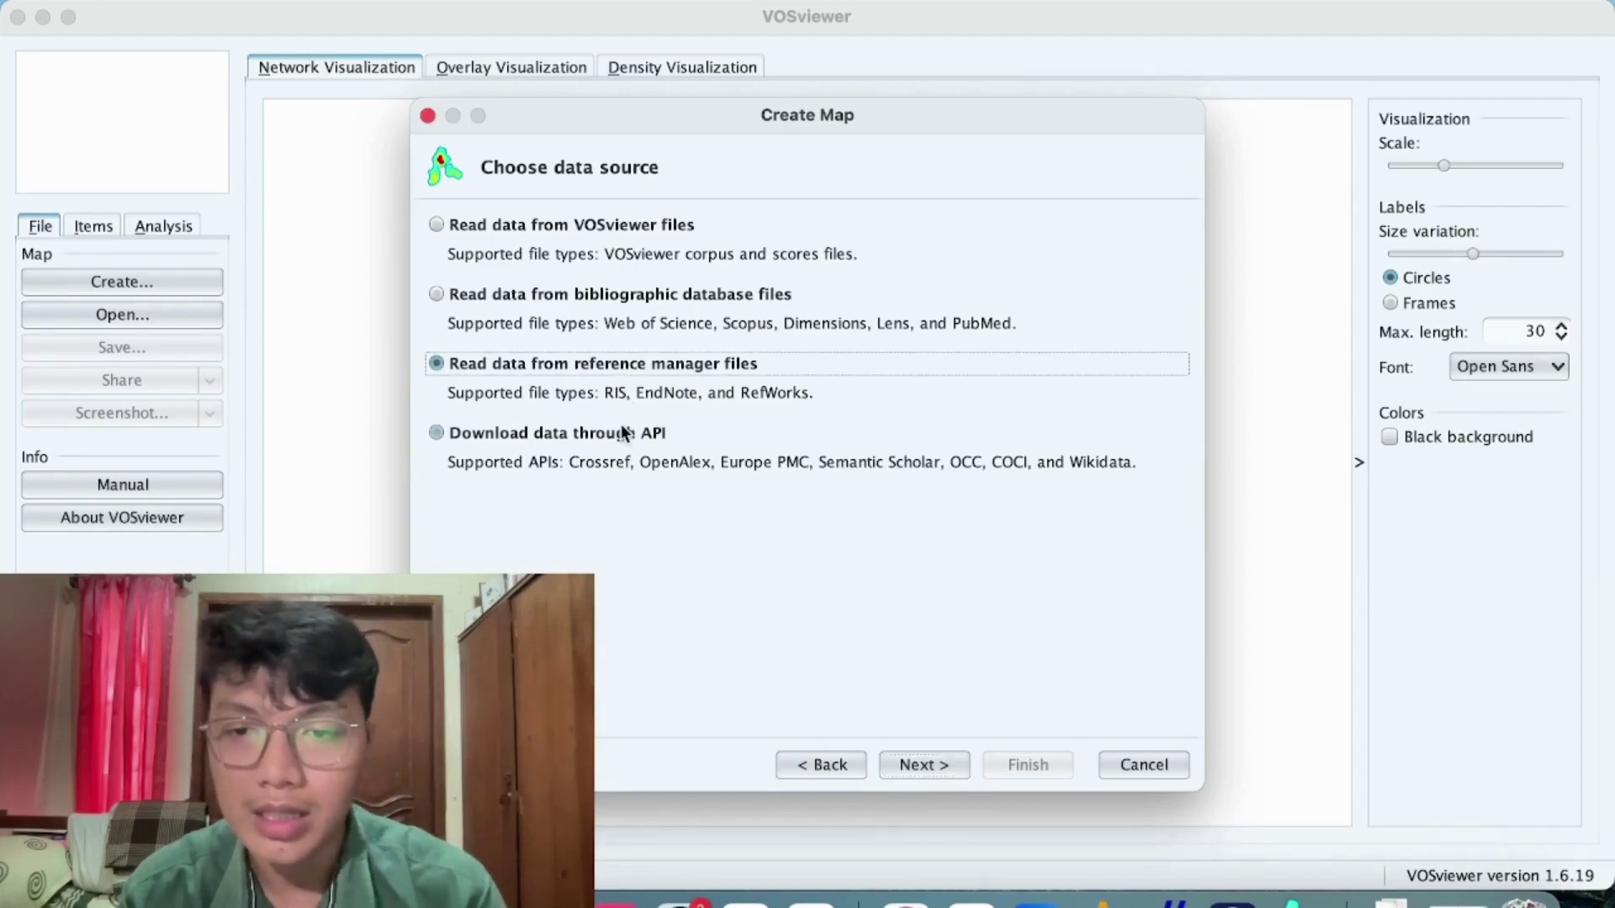
{"action": "left_click", "coordinate": [929, 757]}
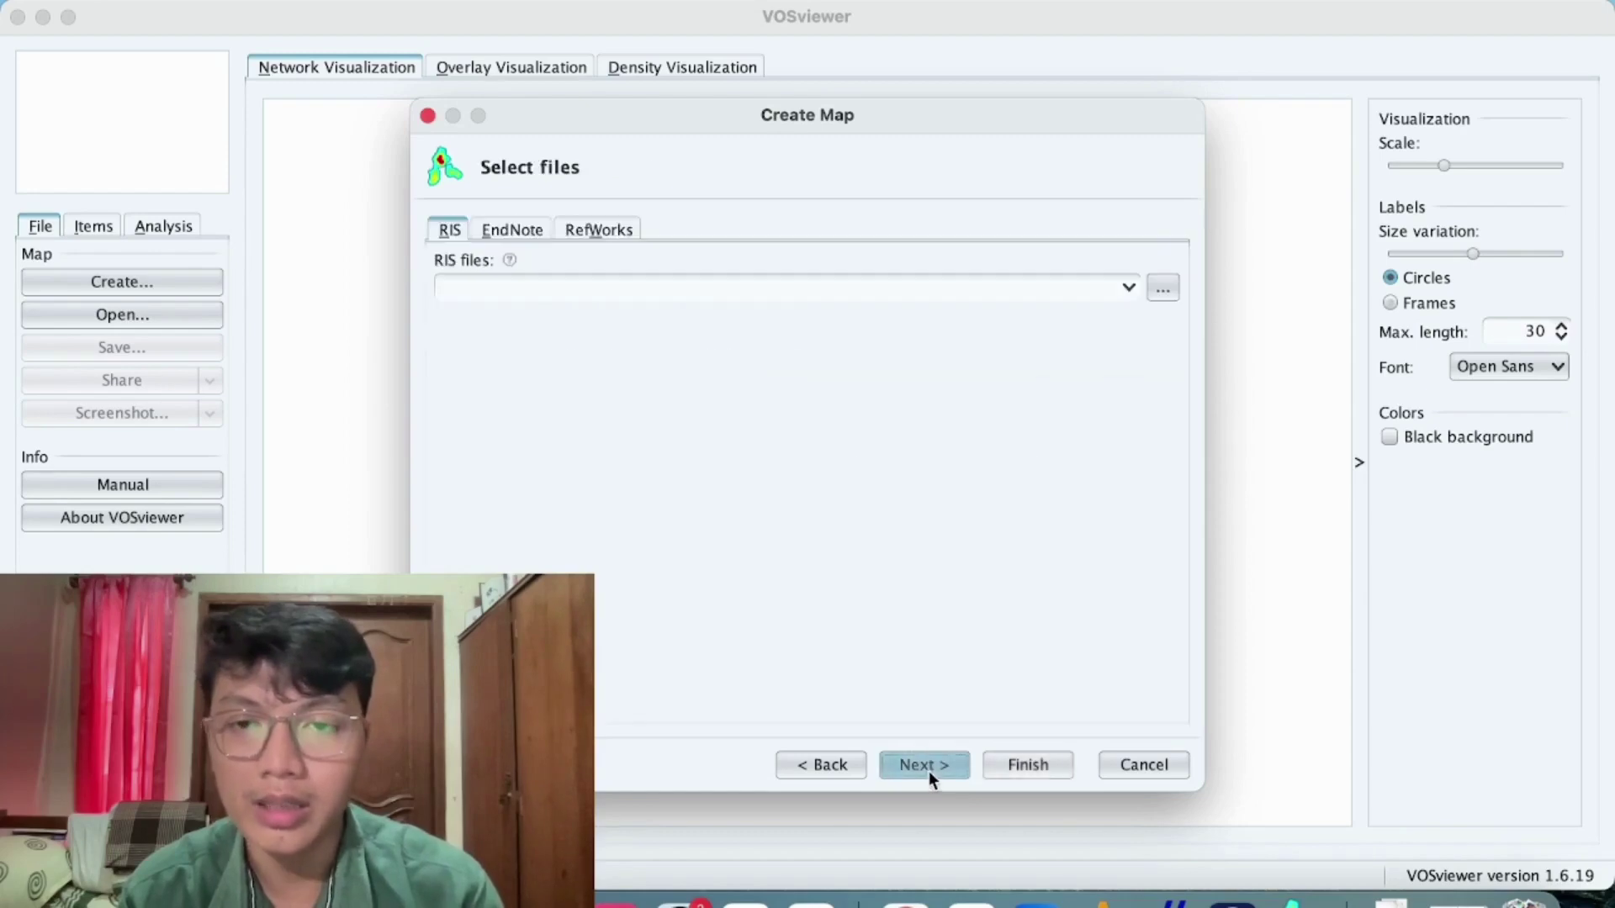
{"action": "left_click", "coordinate": [1164, 288]}
{"action": "left_click", "coordinate": [969, 635]}
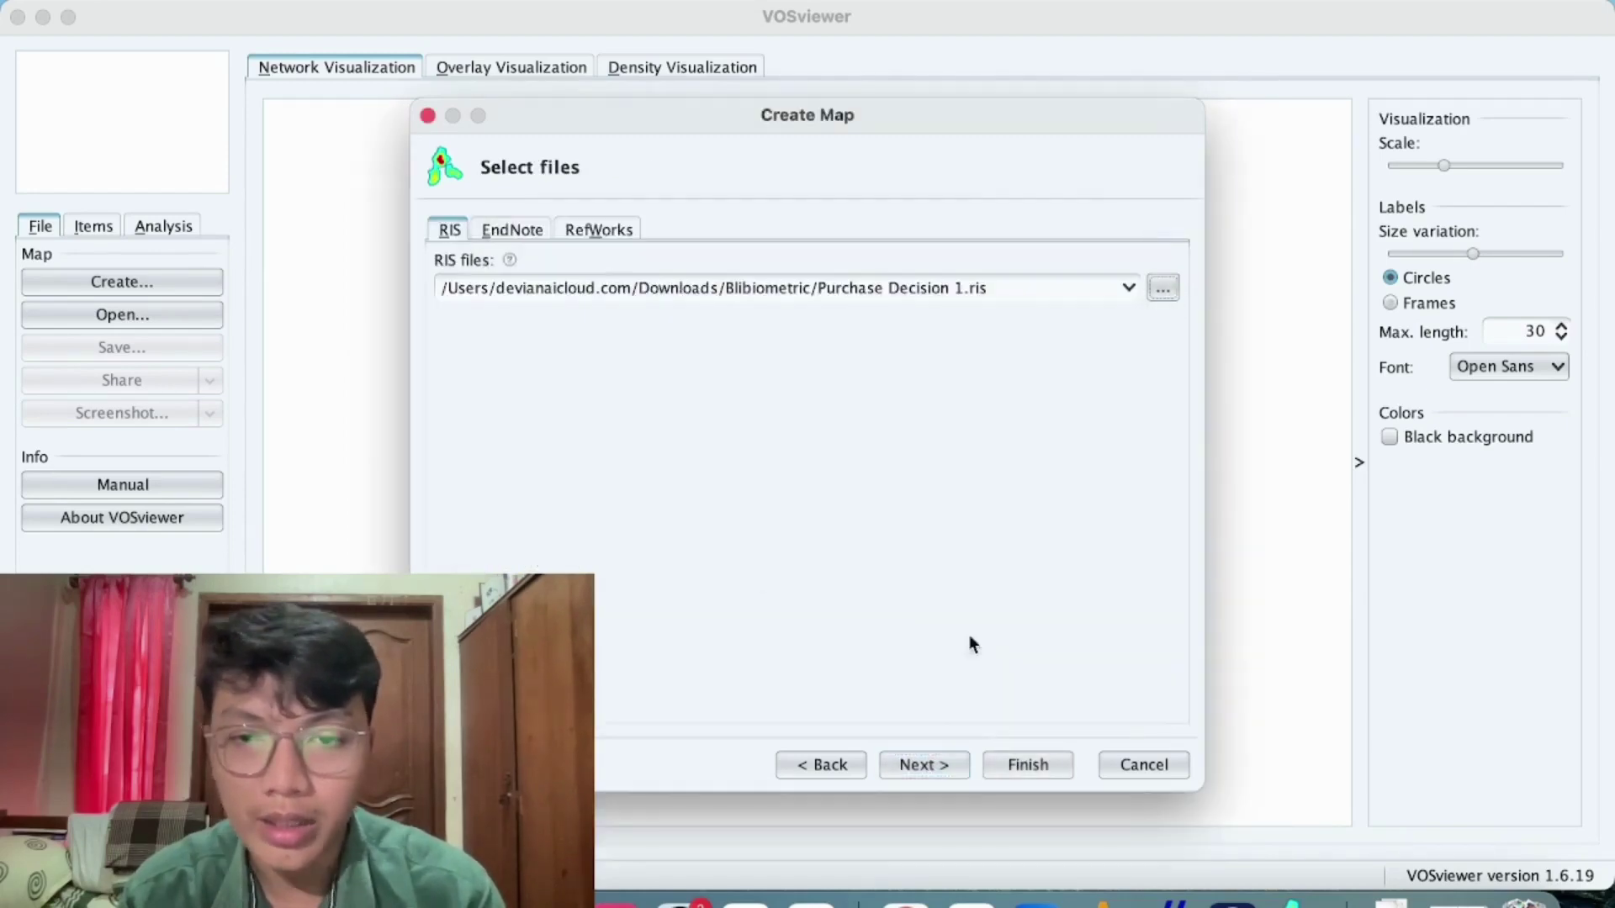
{"action": "left_click", "coordinate": [918, 765]}
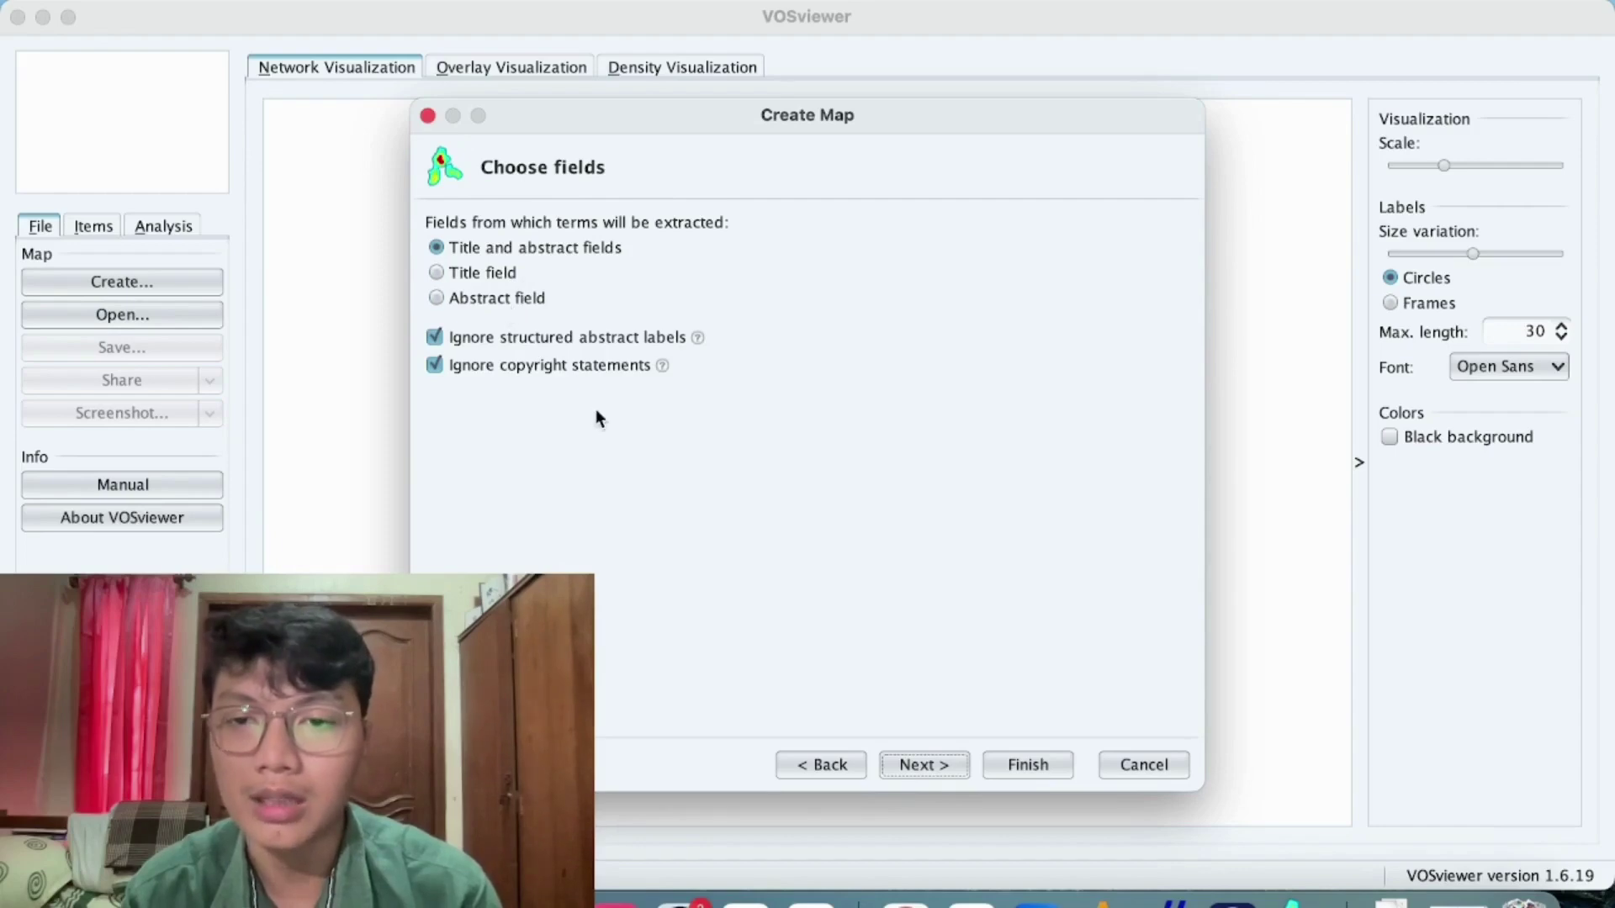
Step: Extract terms from the title and abstract fields, using full counting as the counting method
{"action": "left_click", "coordinate": [594, 251]}
{"action": "left_click", "coordinate": [924, 766]}
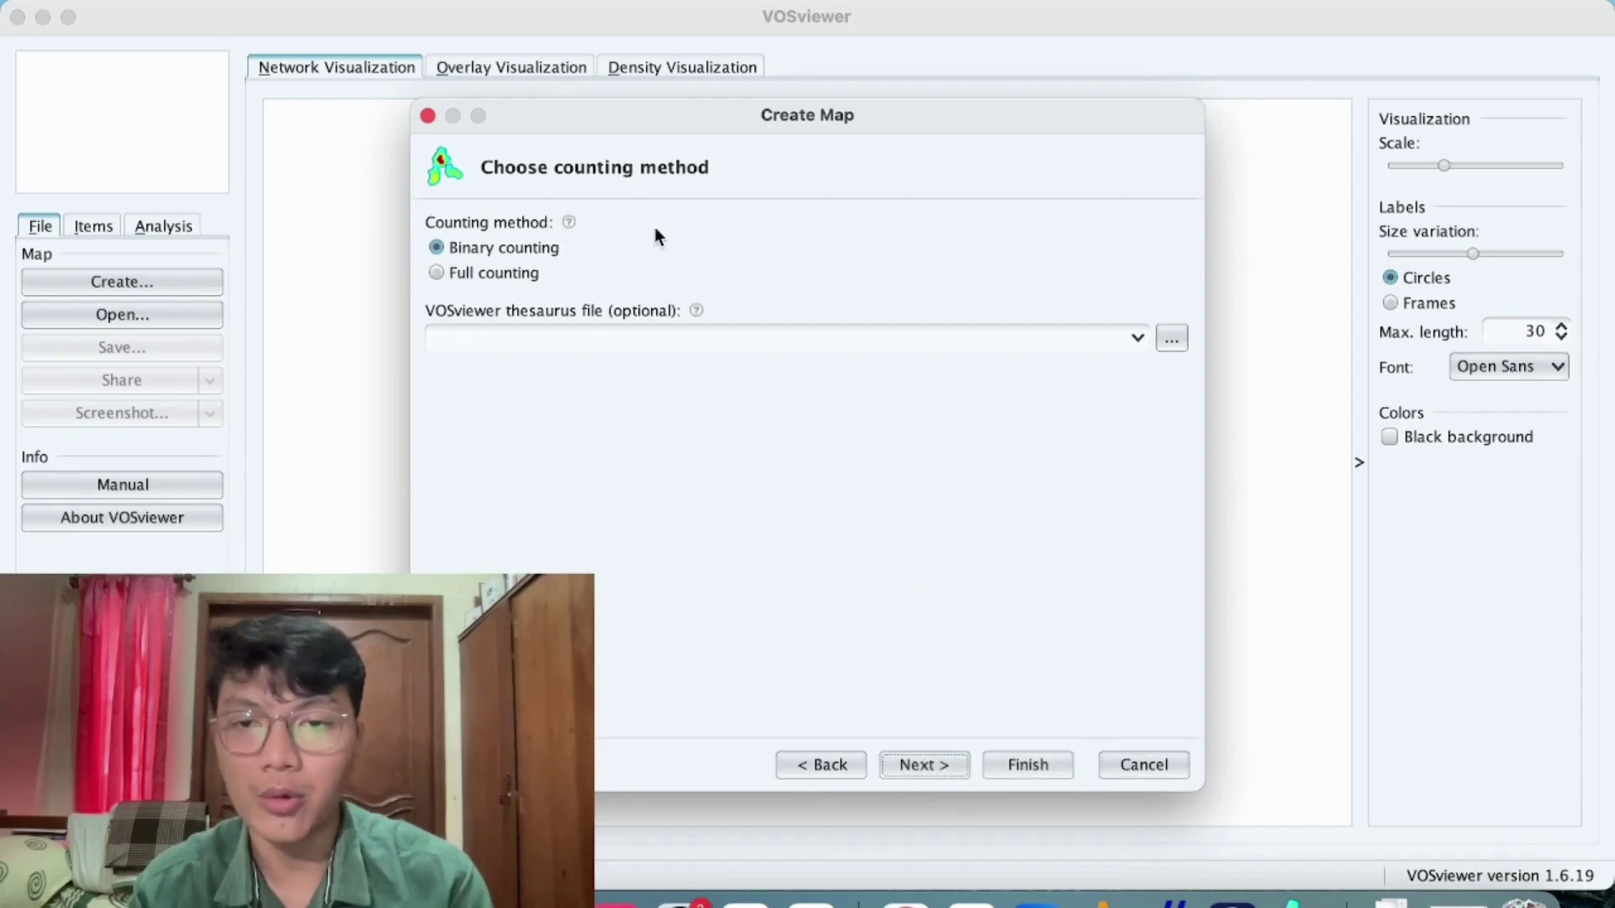
{"action": "left_click", "coordinate": [502, 274]}
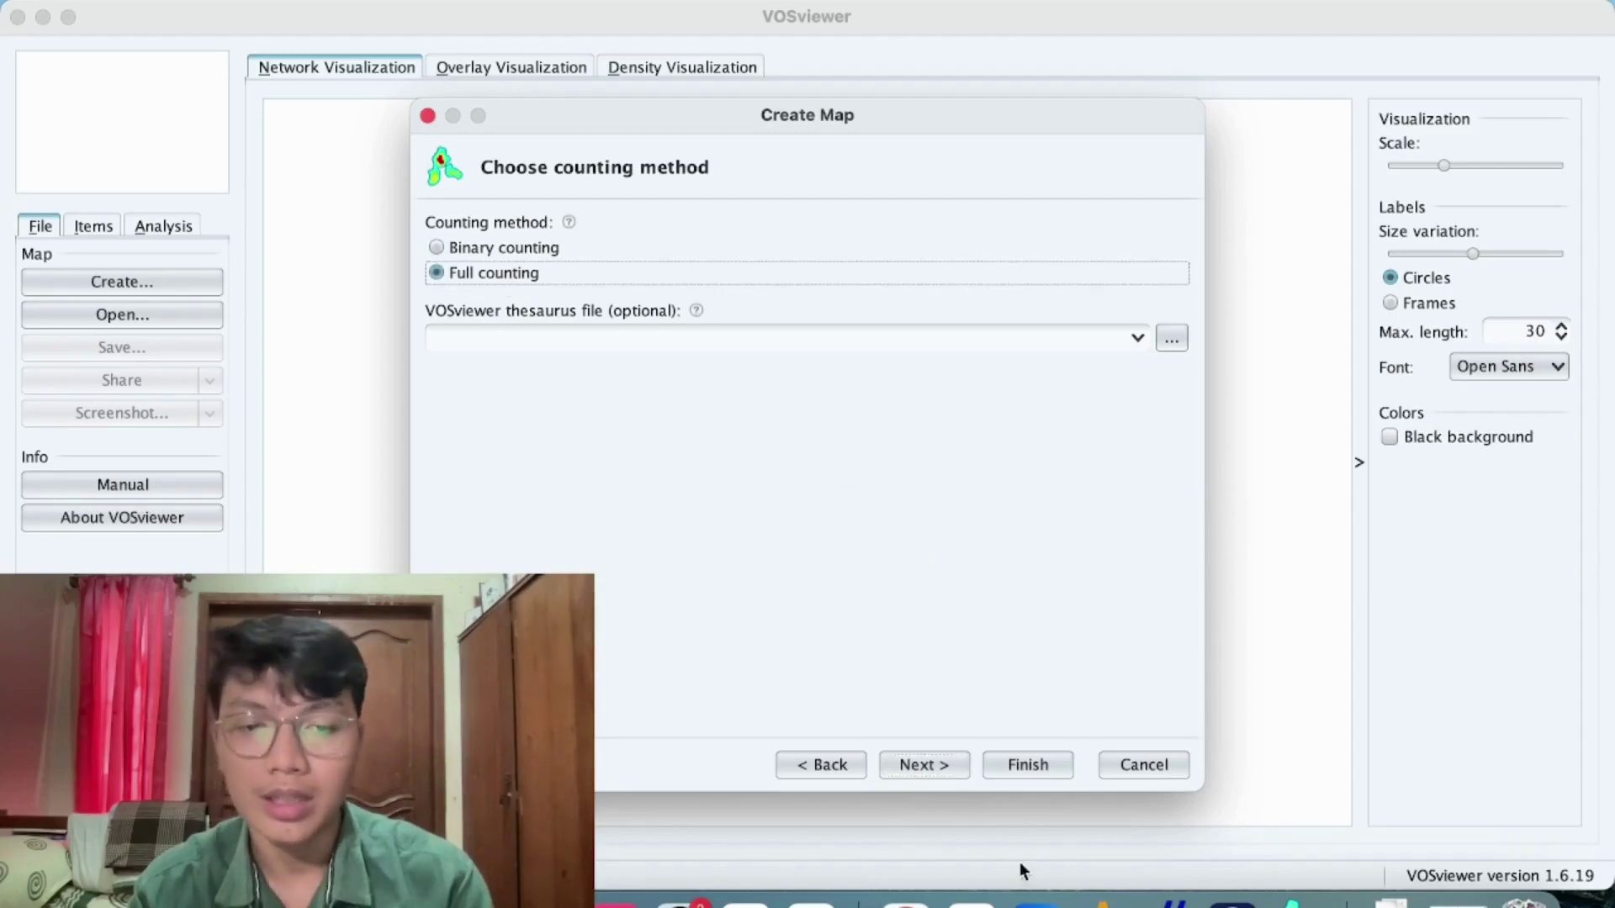
{"action": "left_click", "coordinate": [918, 764]}
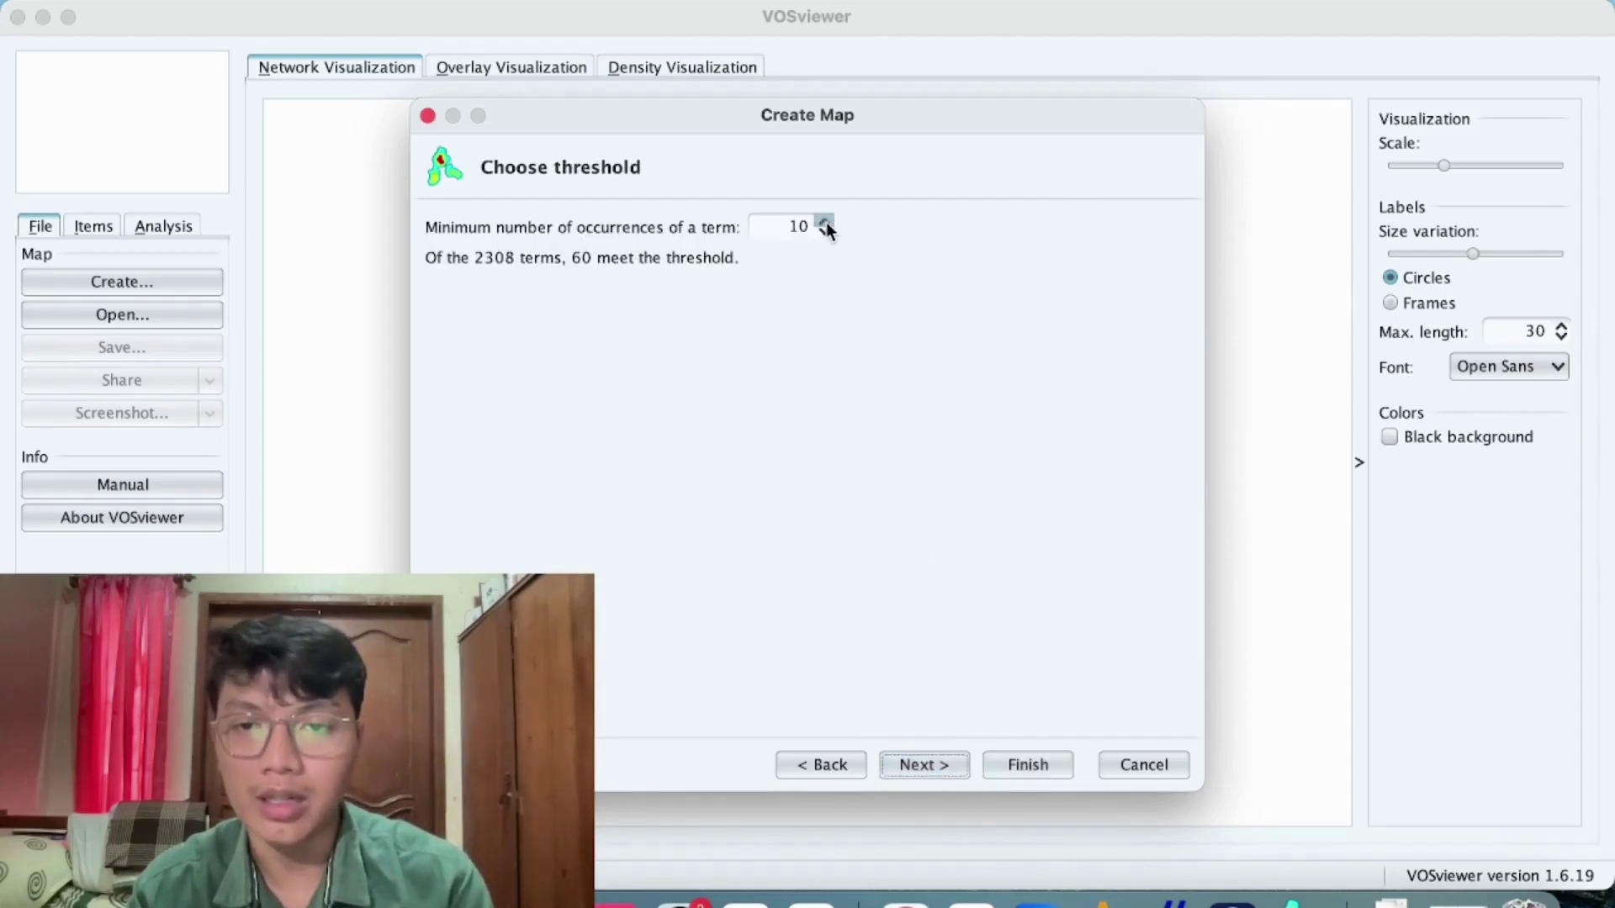
Step: Accept a minimum of 10 occurrences per term and set the number of terms to be selected to 45
{"action": "left_click", "coordinate": [930, 767]}
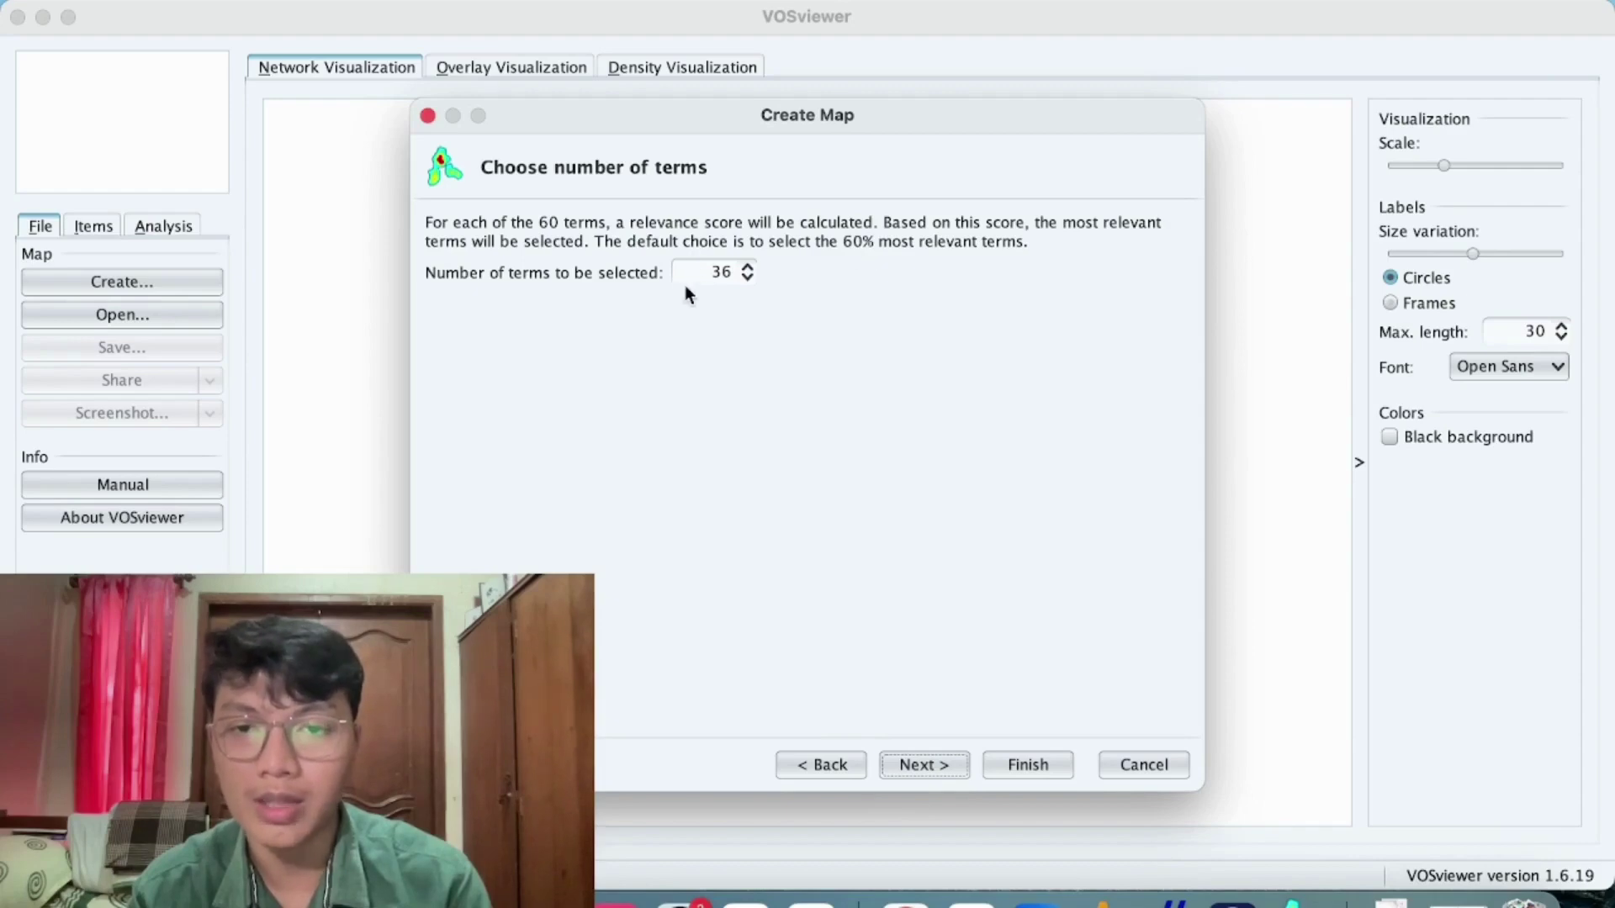
{"action": "left_click", "coordinate": [747, 267]}
{"action": "left_click", "coordinate": [747, 267]}
{"action": "left_click", "coordinate": [747, 266]}
{"action": "left_click", "coordinate": [747, 266]}
{"action": "left_click", "coordinate": [747, 267]}
{"action": "left_click", "coordinate": [747, 266]}
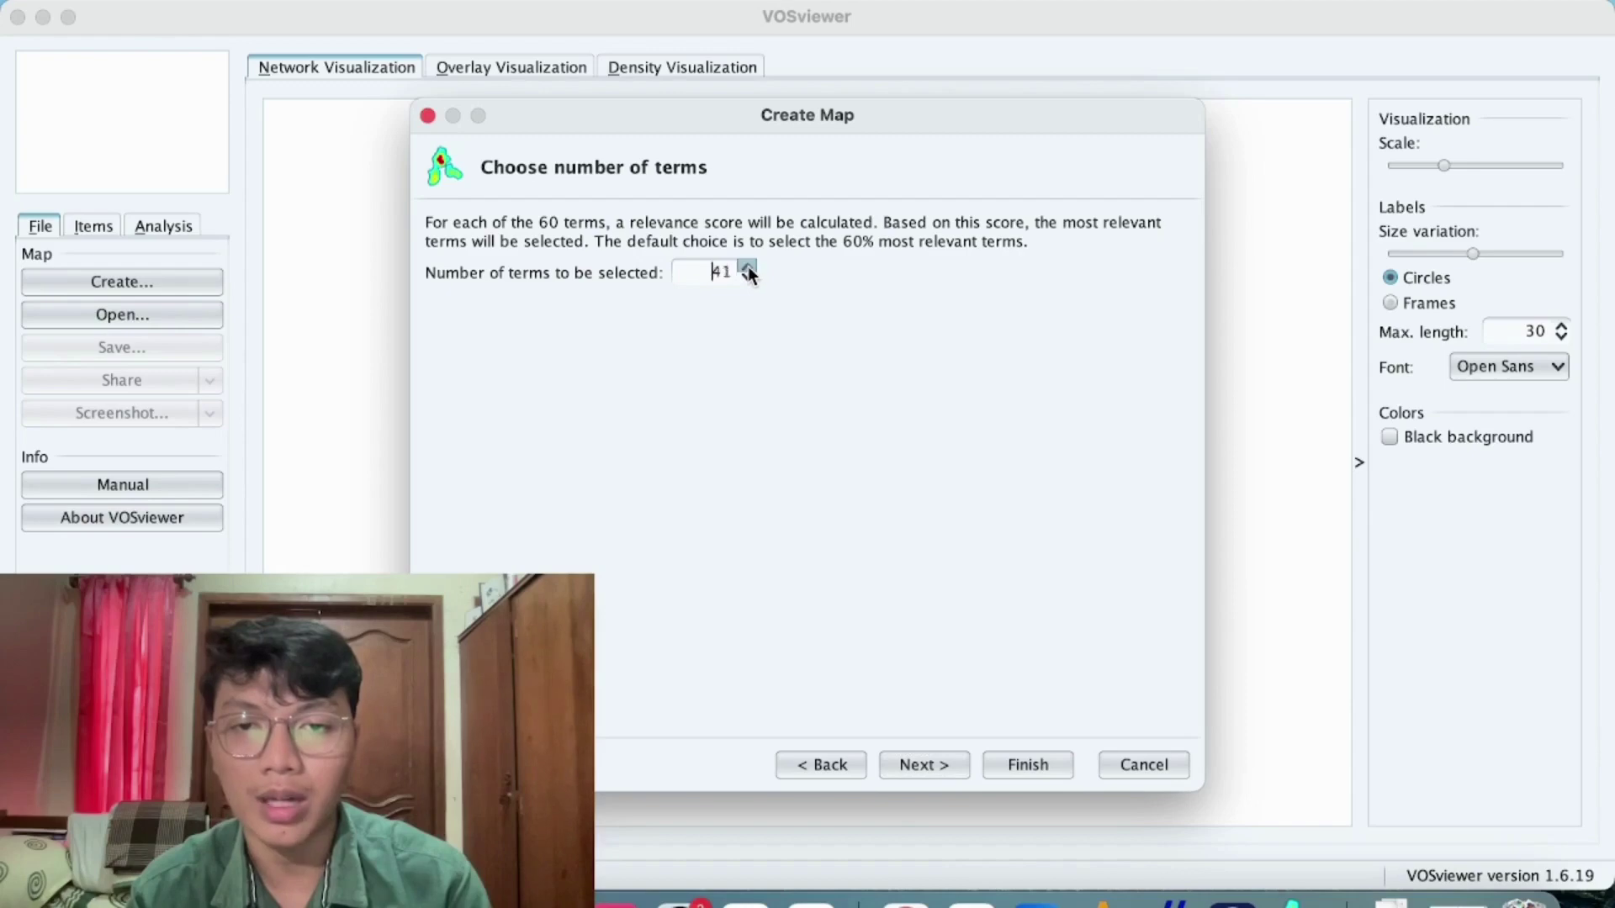
{"action": "left_click", "coordinate": [747, 268]}
{"action": "left_click", "coordinate": [747, 267]}
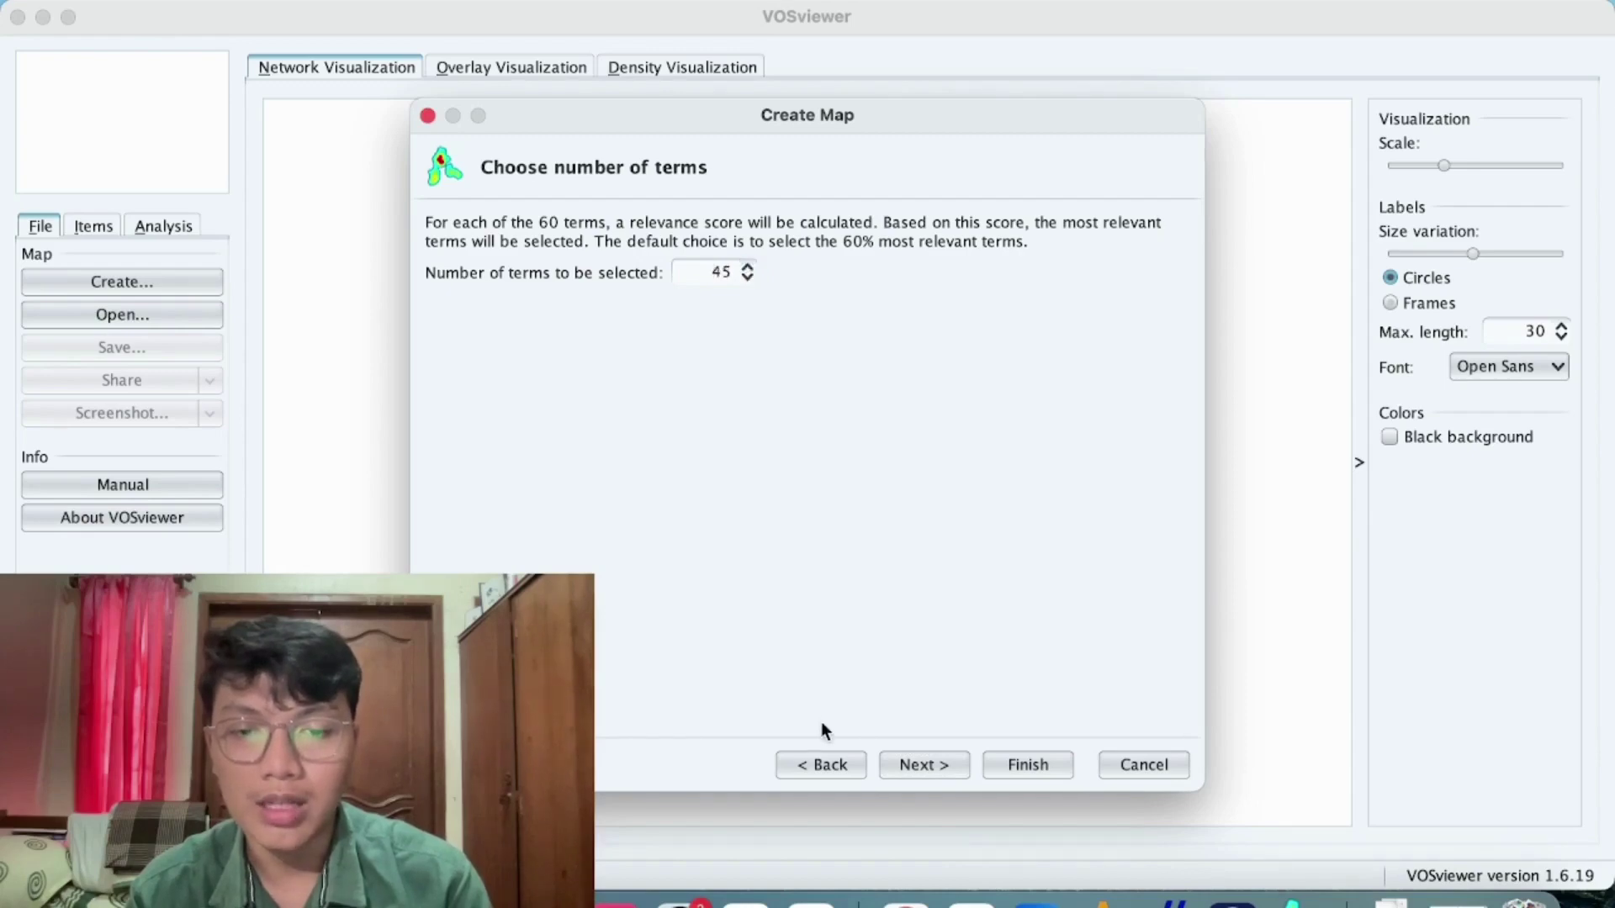
{"action": "left_click", "coordinate": [935, 765]}
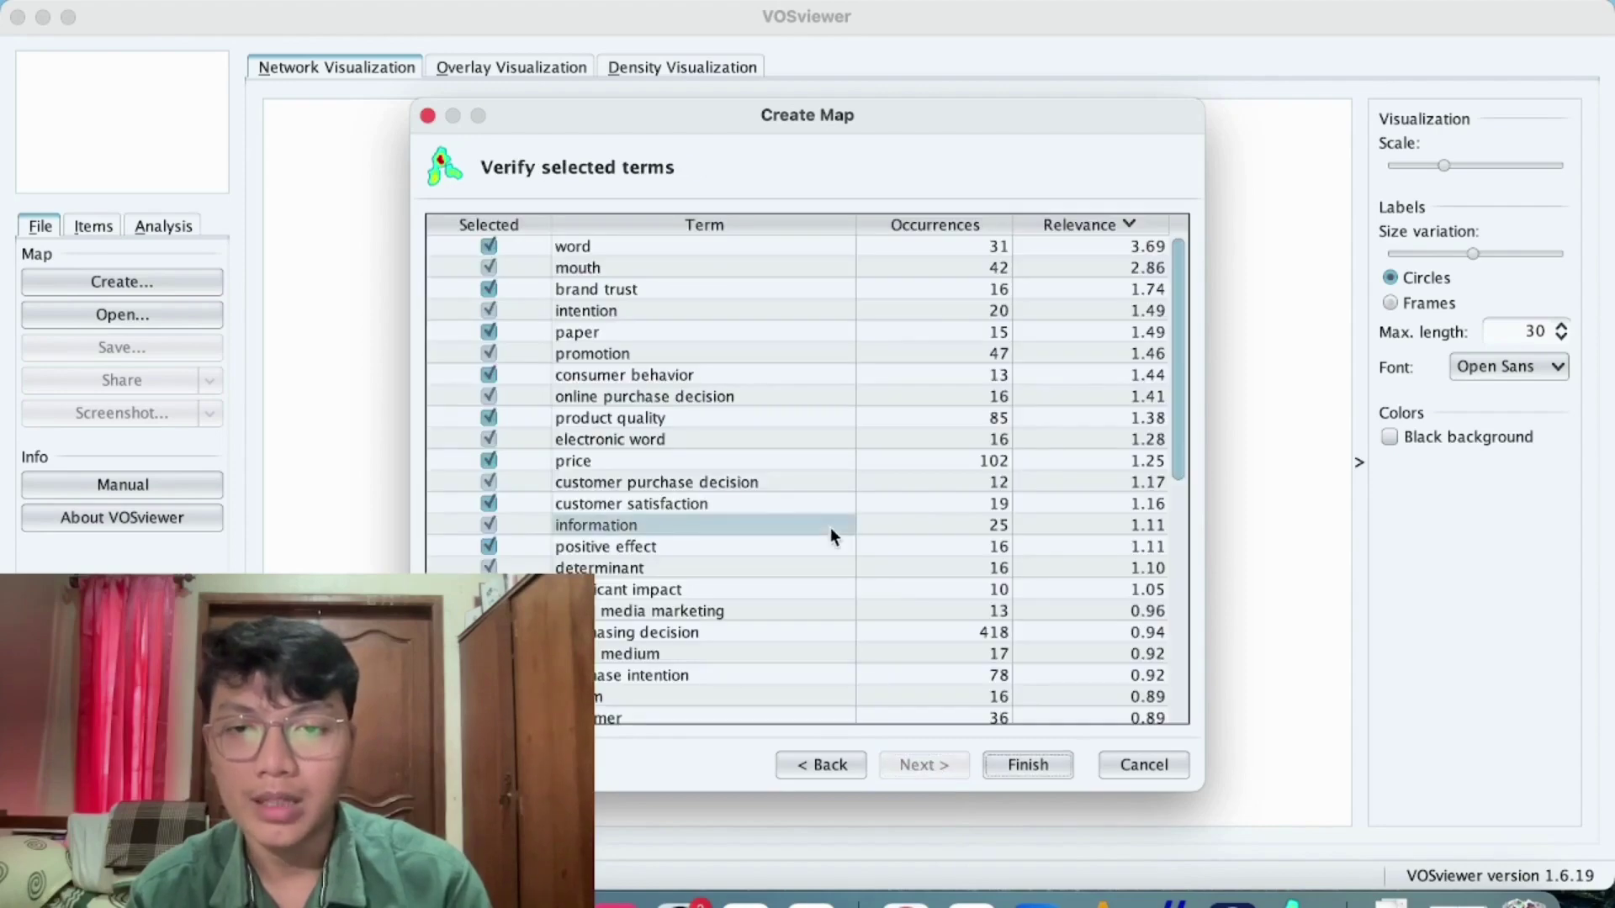
Step: Examine the list of selected terms with their occurrences and relevance scores
{"action": "scroll", "coordinate": [831, 530], "scroll_direction": "down", "scroll_amount": 10}
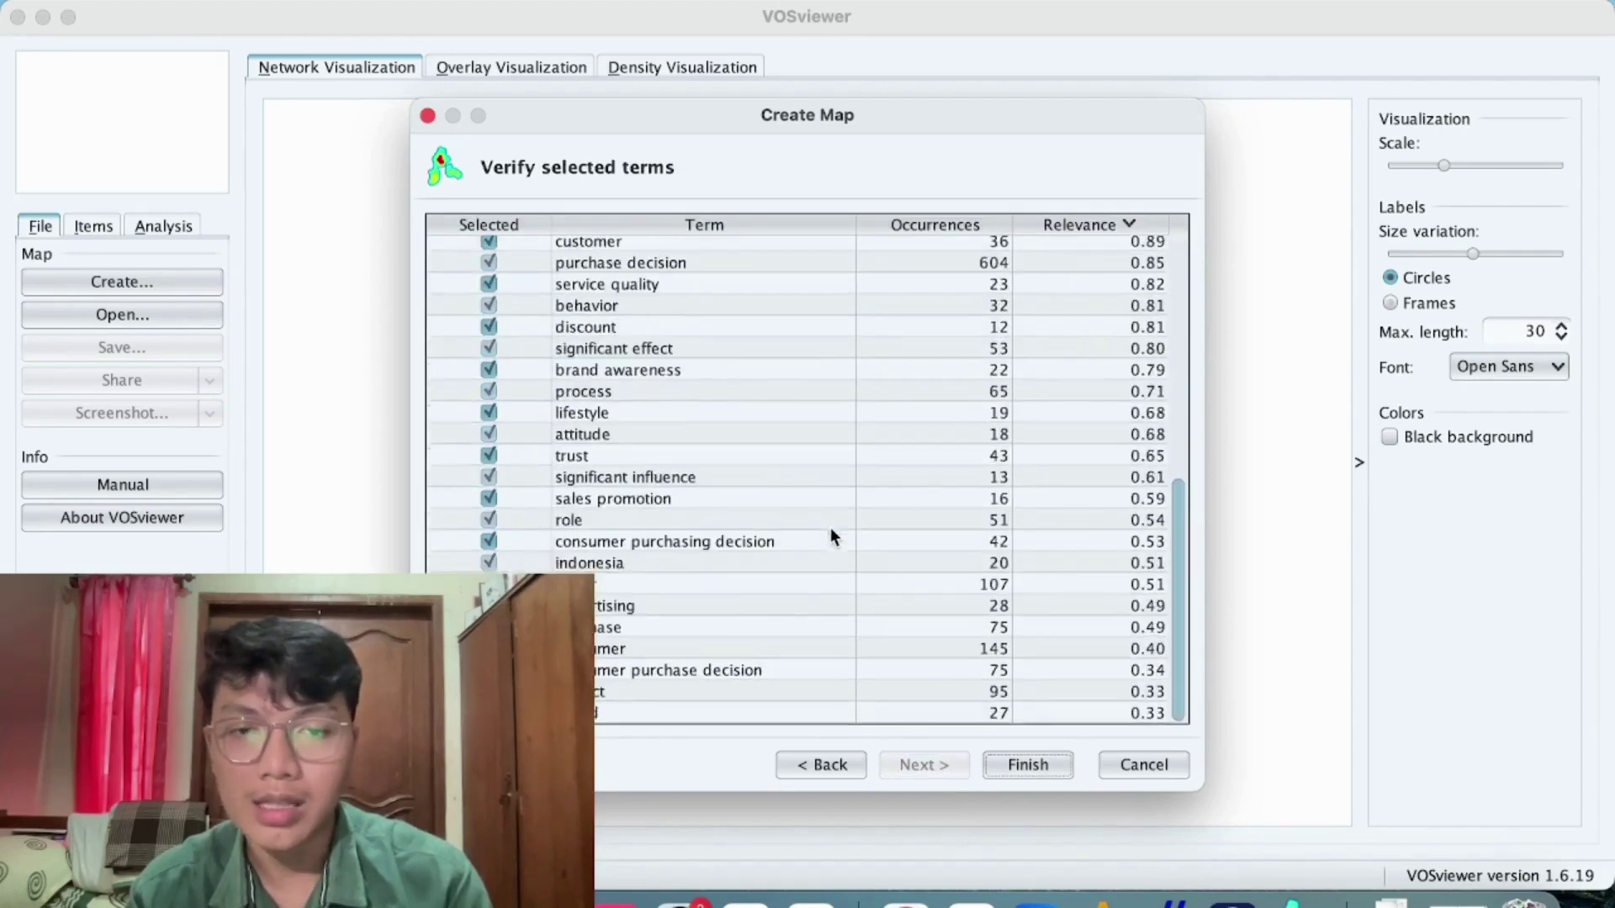
{"action": "scroll", "coordinate": [831, 530], "scroll_direction": "up", "scroll_amount": 10}
{"action": "scroll", "coordinate": [831, 530], "scroll_direction": "down", "scroll_amount": 10}
{"action": "scroll", "coordinate": [831, 530], "scroll_direction": "up", "scroll_amount": 10}
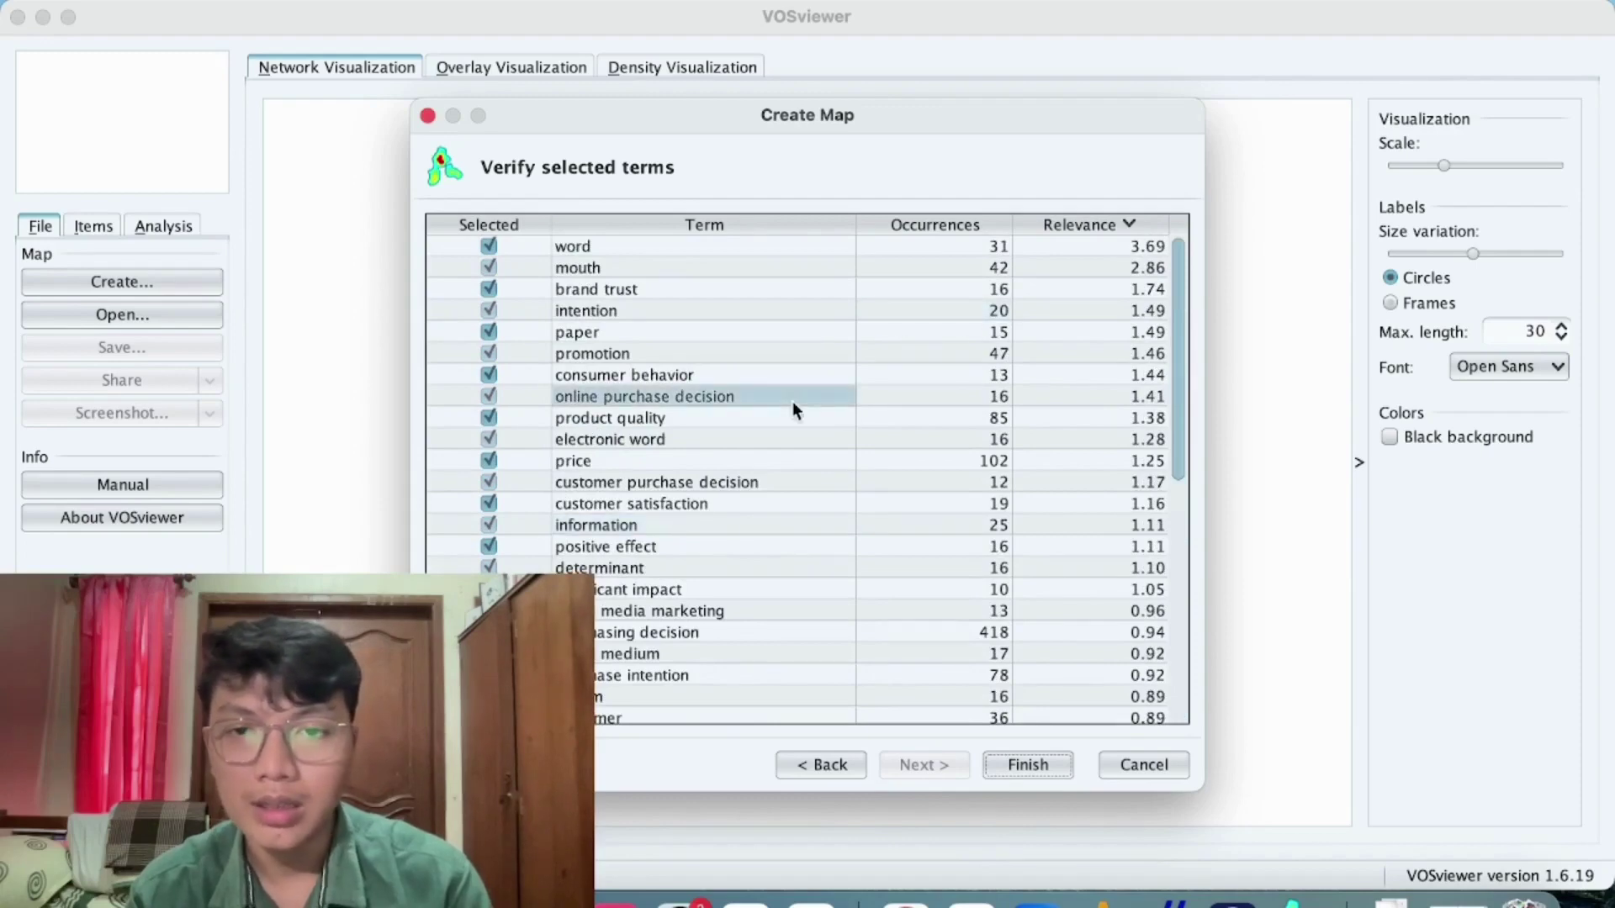
{"action": "scroll", "coordinate": [792, 407], "scroll_direction": "down", "scroll_amount": 3}
{"action": "scroll", "coordinate": [794, 409], "scroll_direction": "up", "scroll_amount": 3}
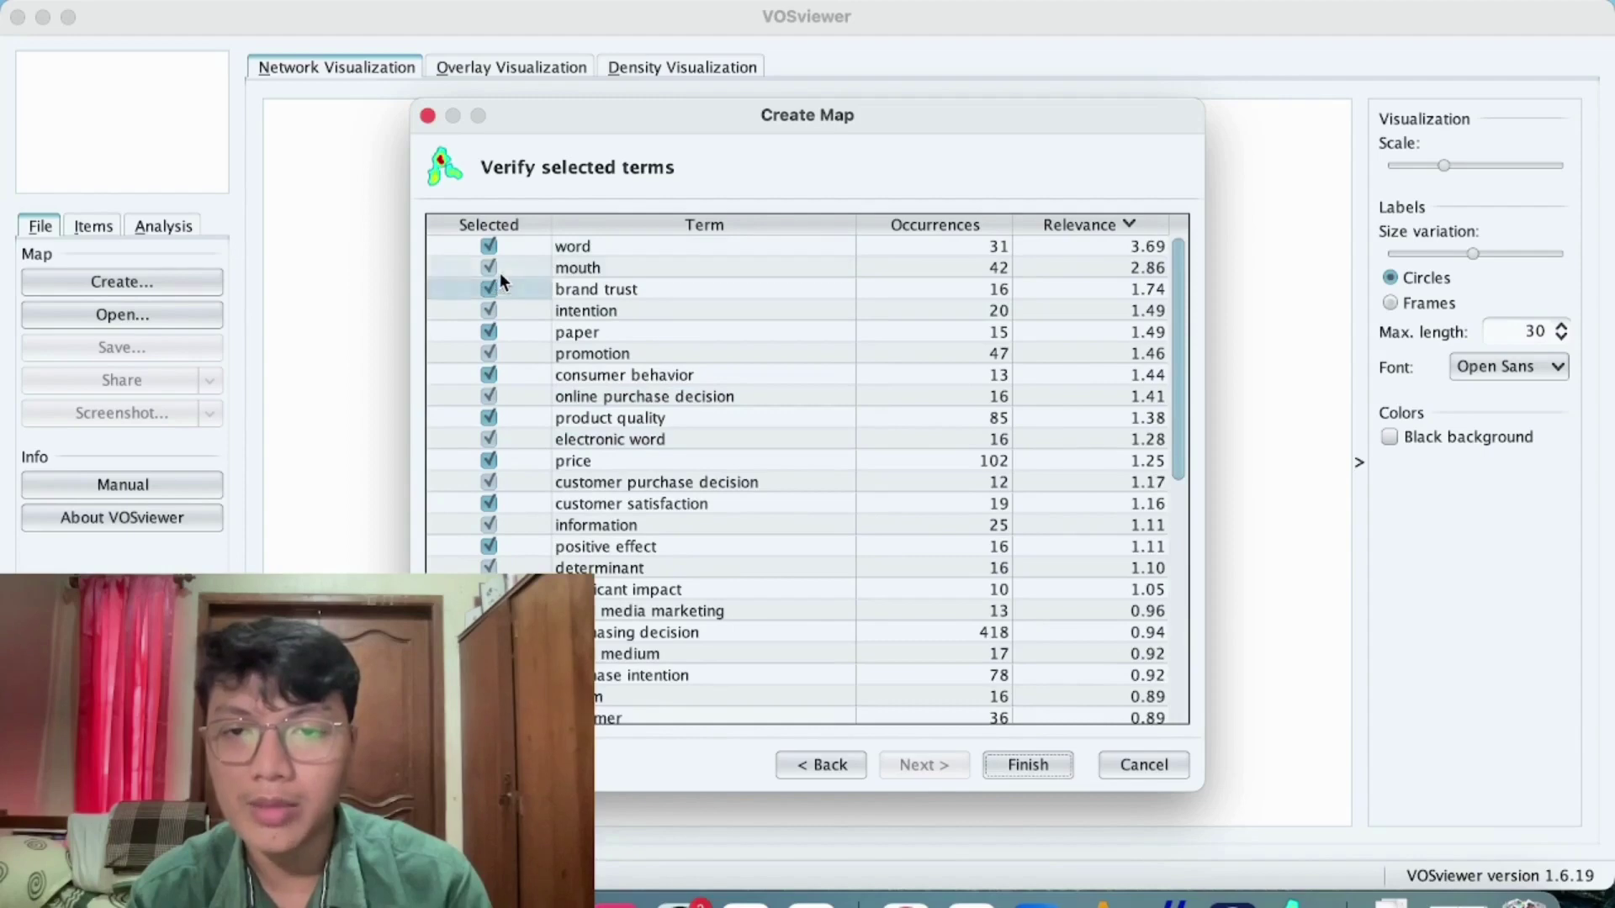
{"action": "left_click", "coordinate": [702, 398]}
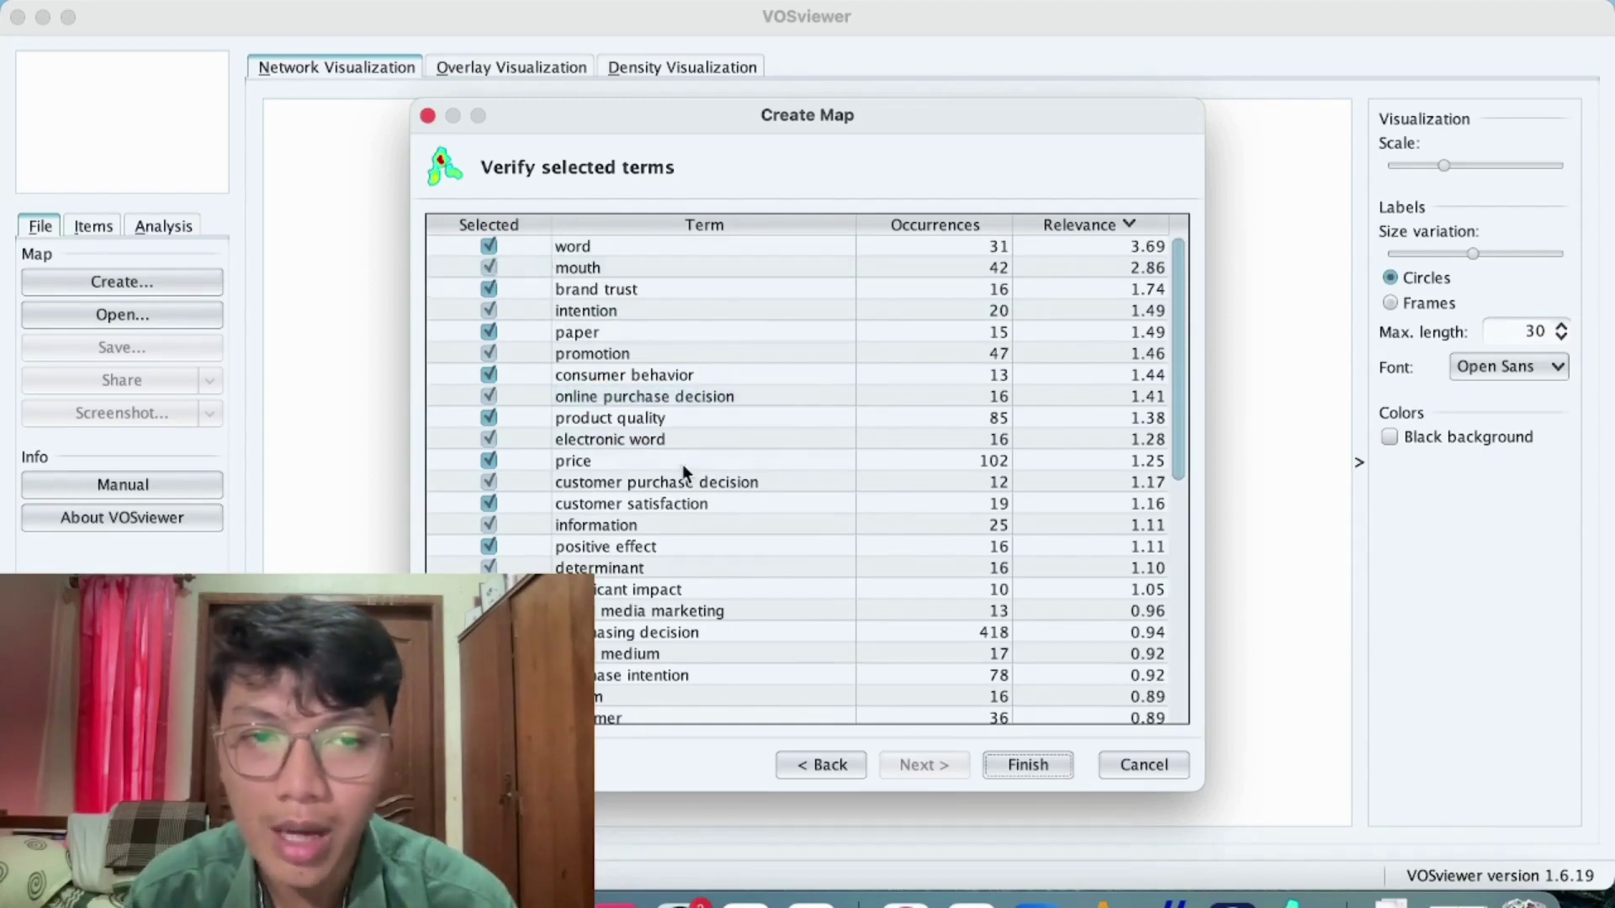
{"action": "scroll", "coordinate": [683, 464], "scroll_direction": "down", "scroll_amount": 7}
{"action": "scroll", "coordinate": [683, 464], "scroll_direction": "up", "scroll_amount": 3}
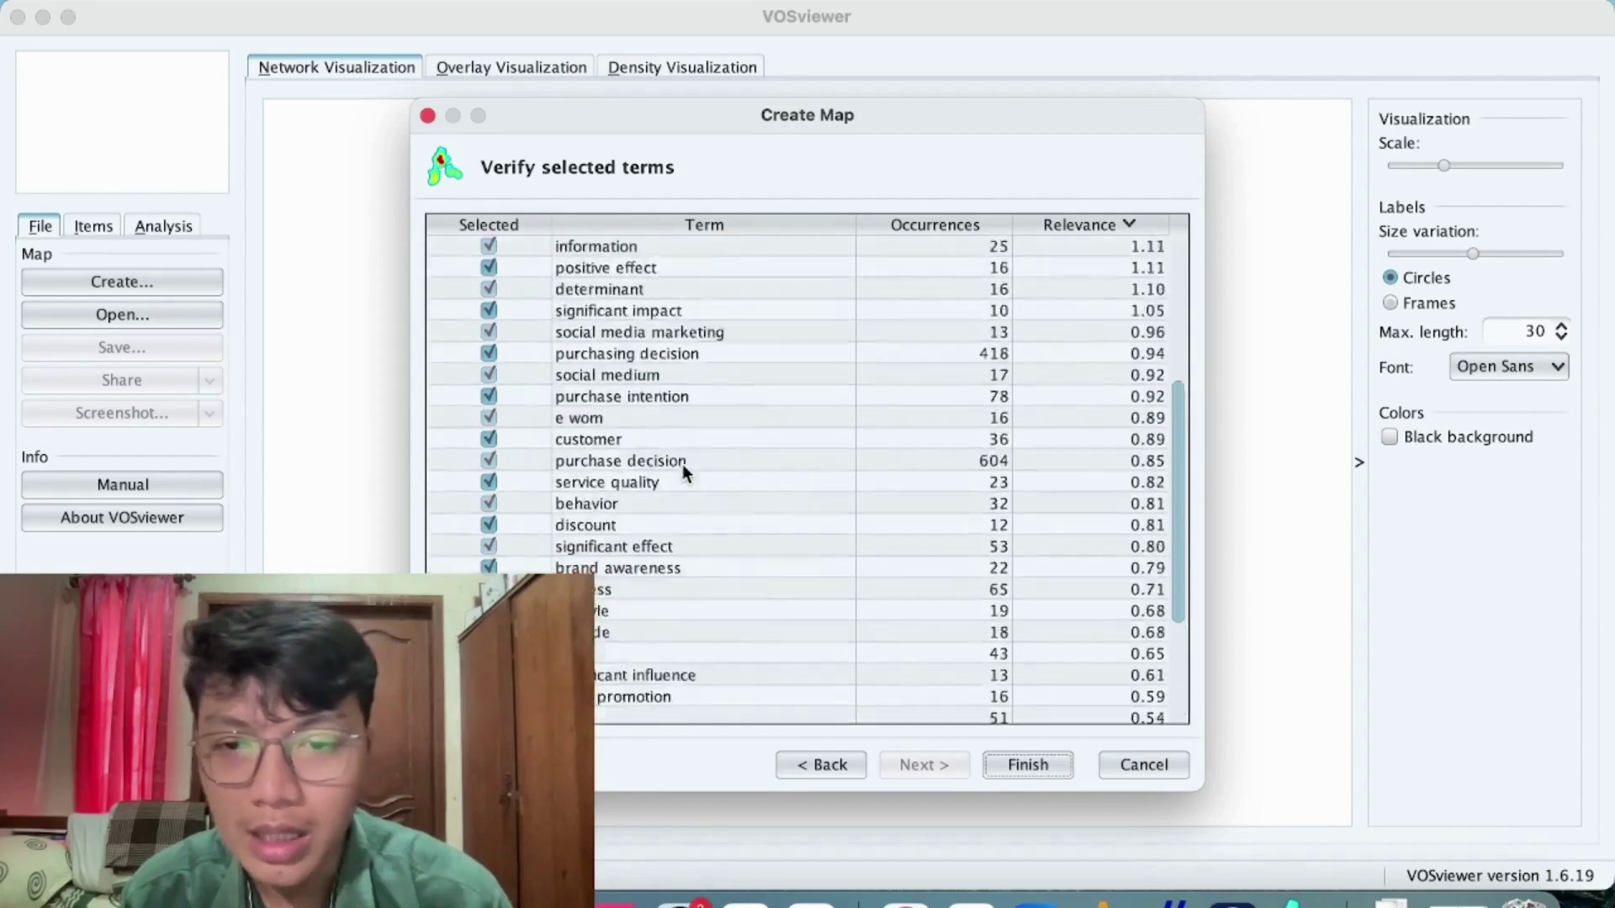
{"action": "scroll", "coordinate": [683, 471], "scroll_direction": "up", "scroll_amount": 5}
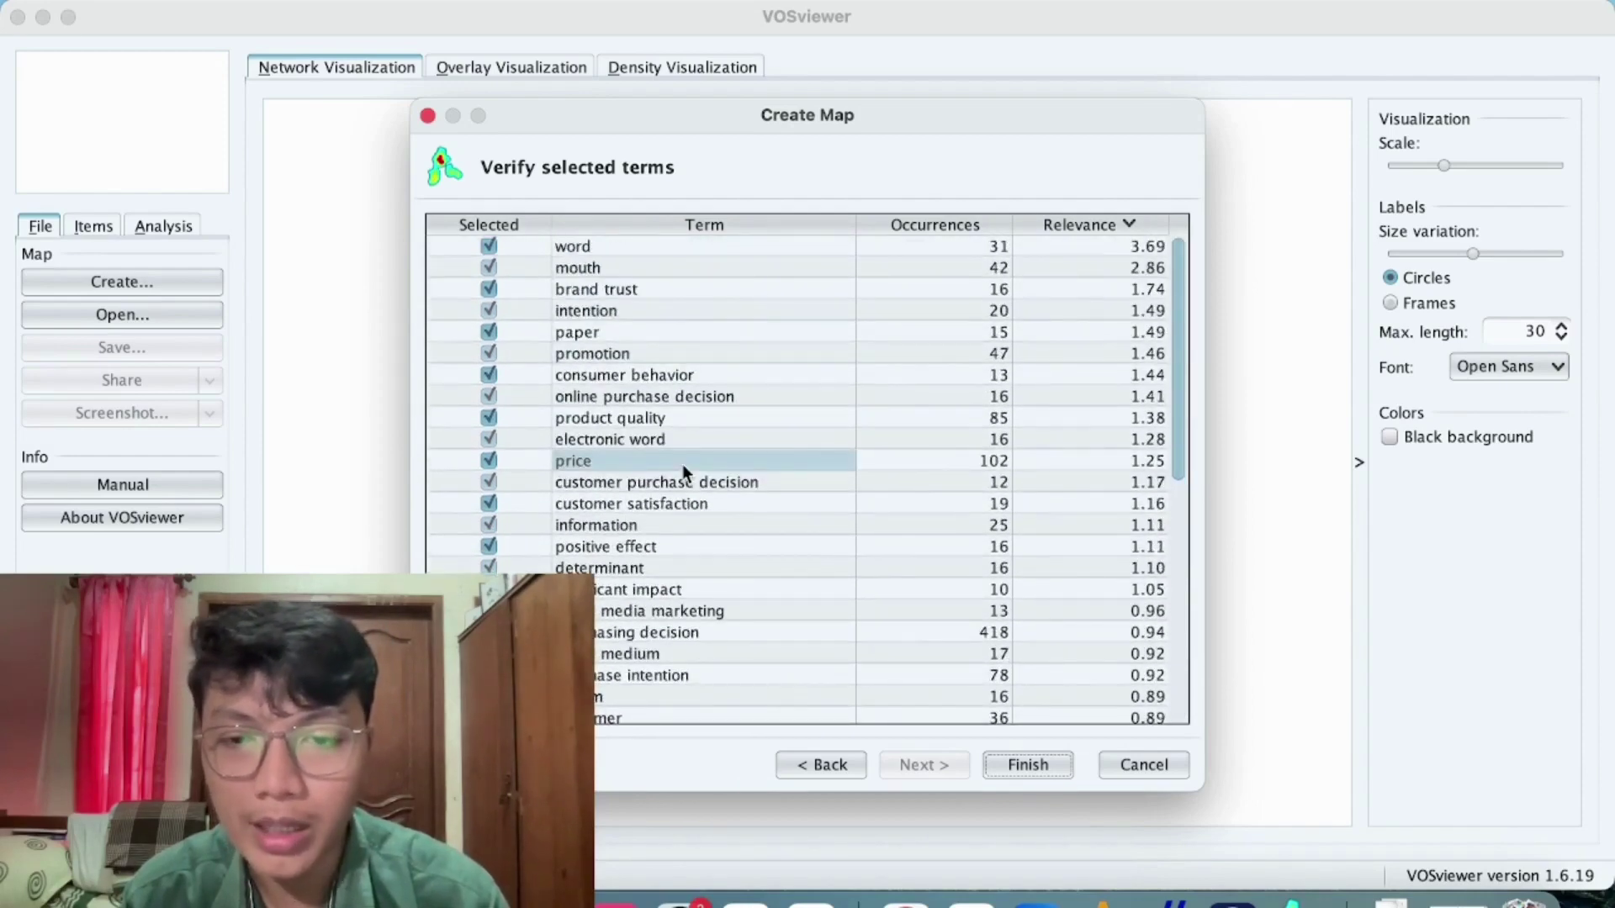
{"action": "scroll", "coordinate": [683, 465], "scroll_direction": "down", "scroll_amount": 7}
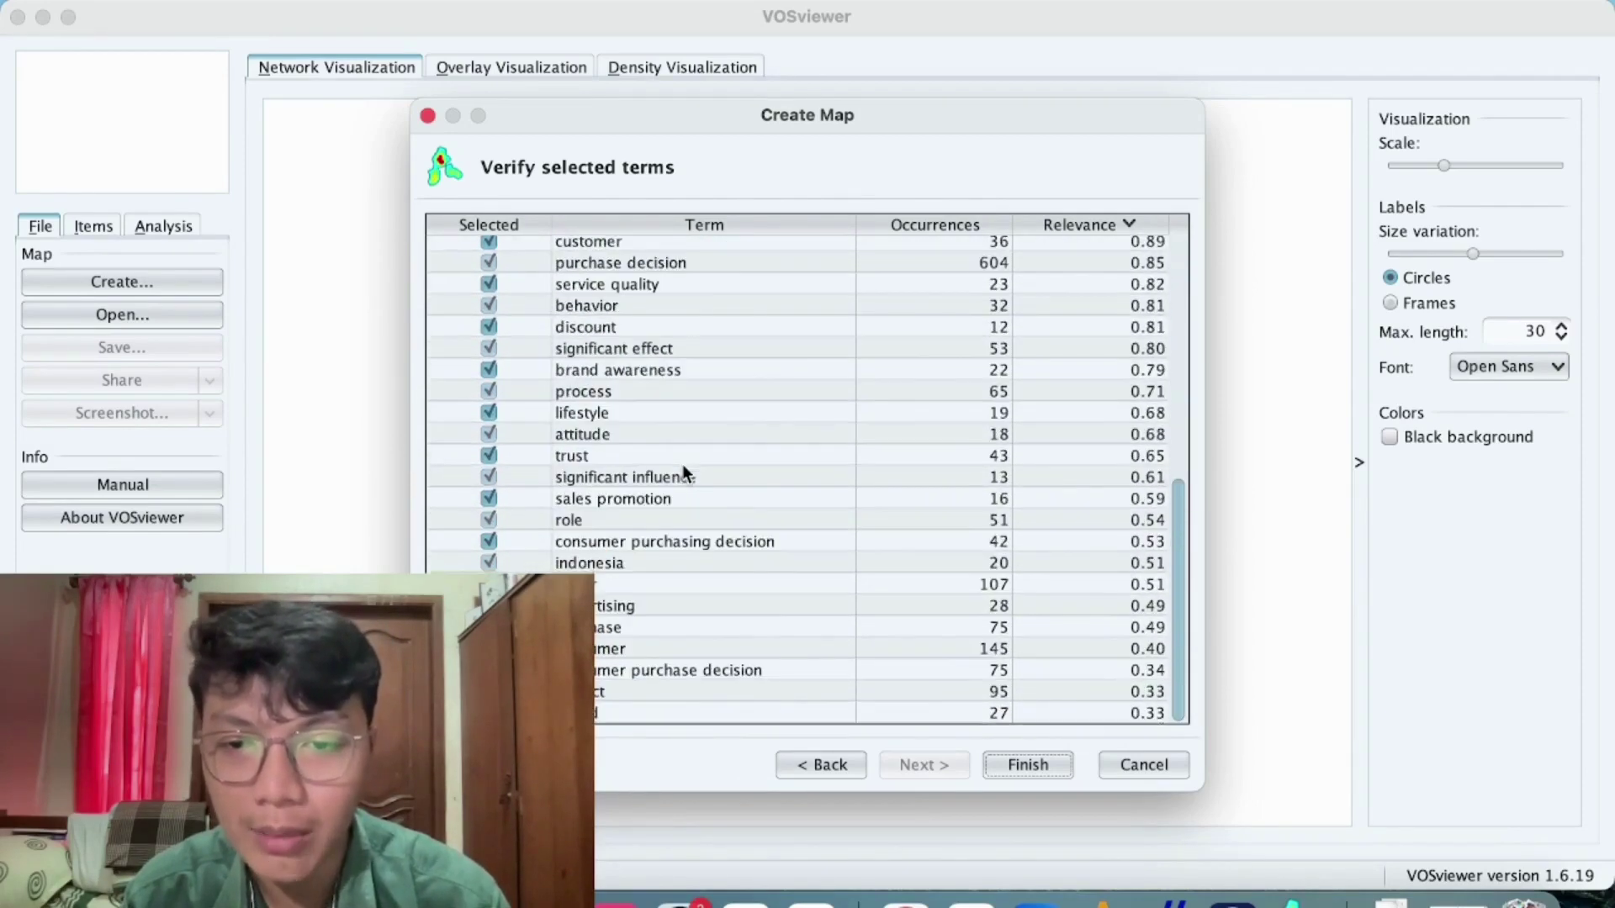
{"action": "scroll", "coordinate": [583, 469], "scroll_direction": "up", "scroll_amount": 1}
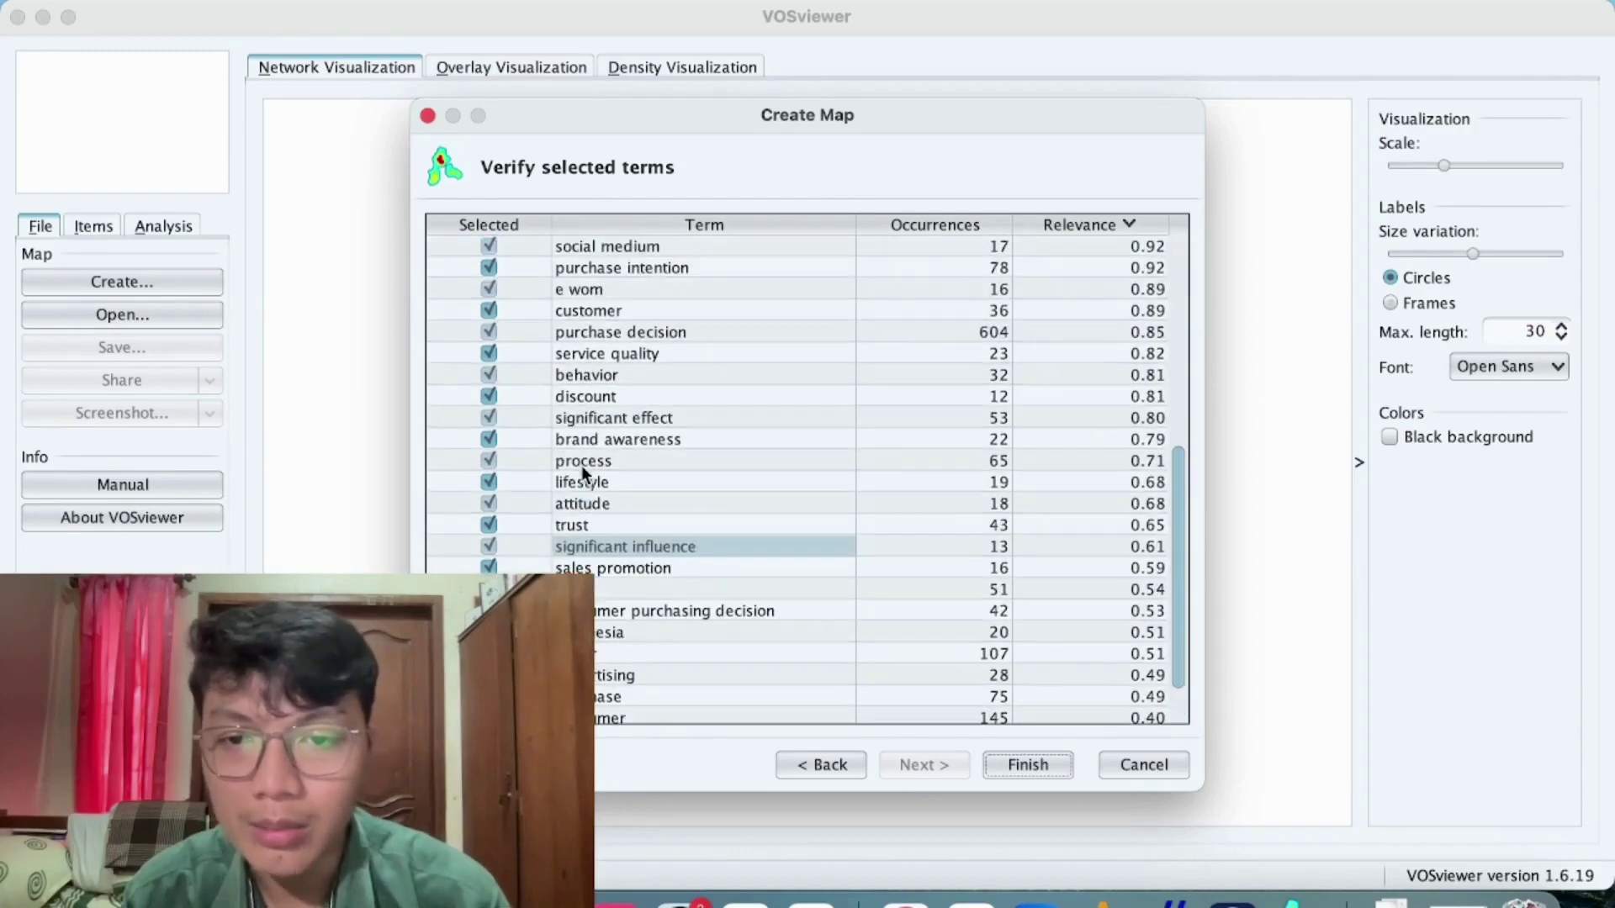
Step: Exclude the terms "lifestyle" and "indonesia" from the list of selected terms
{"action": "scroll", "coordinate": [582, 469], "scroll_direction": "down", "scroll_amount": 1}
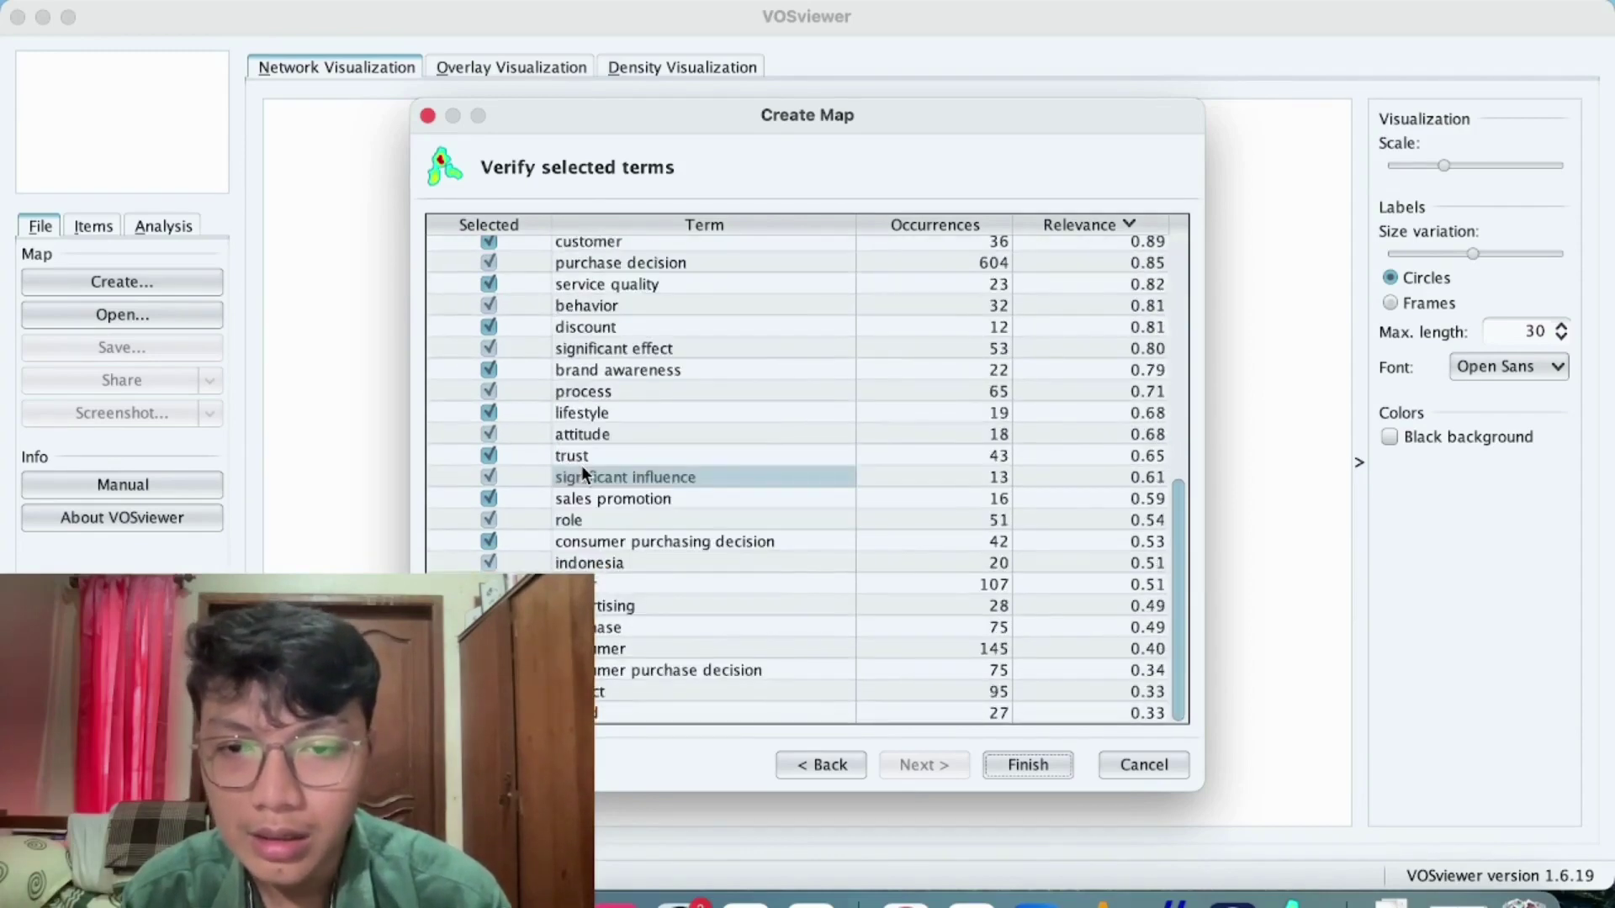
{"action": "scroll", "coordinate": [582, 466], "scroll_direction": "up", "scroll_amount": 1}
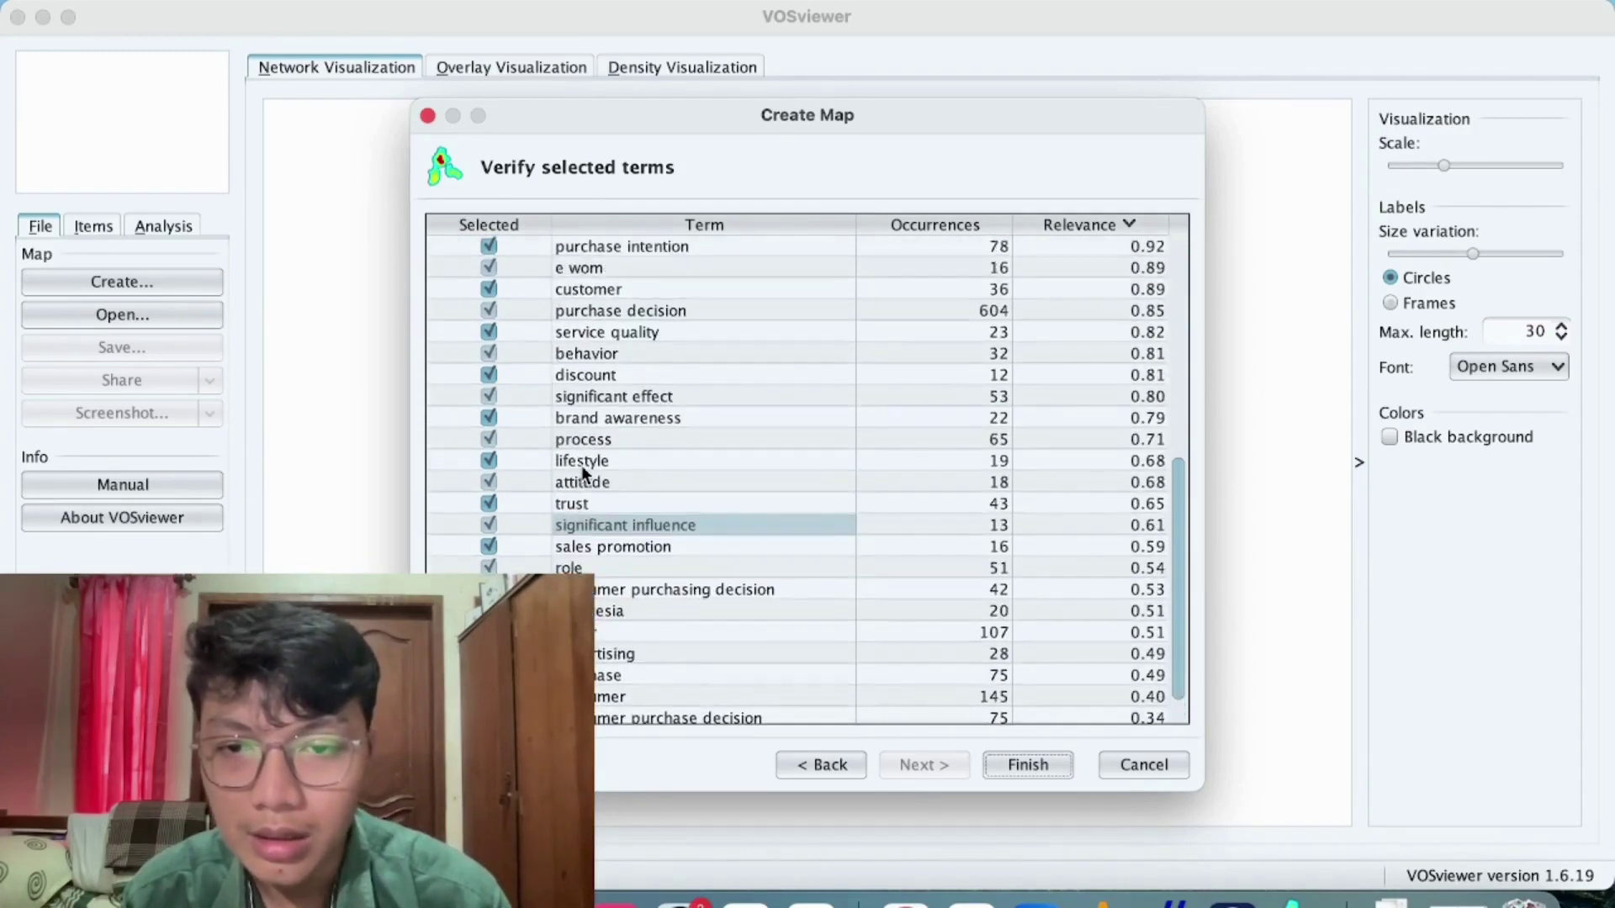
{"action": "left_click", "coordinate": [489, 461]}
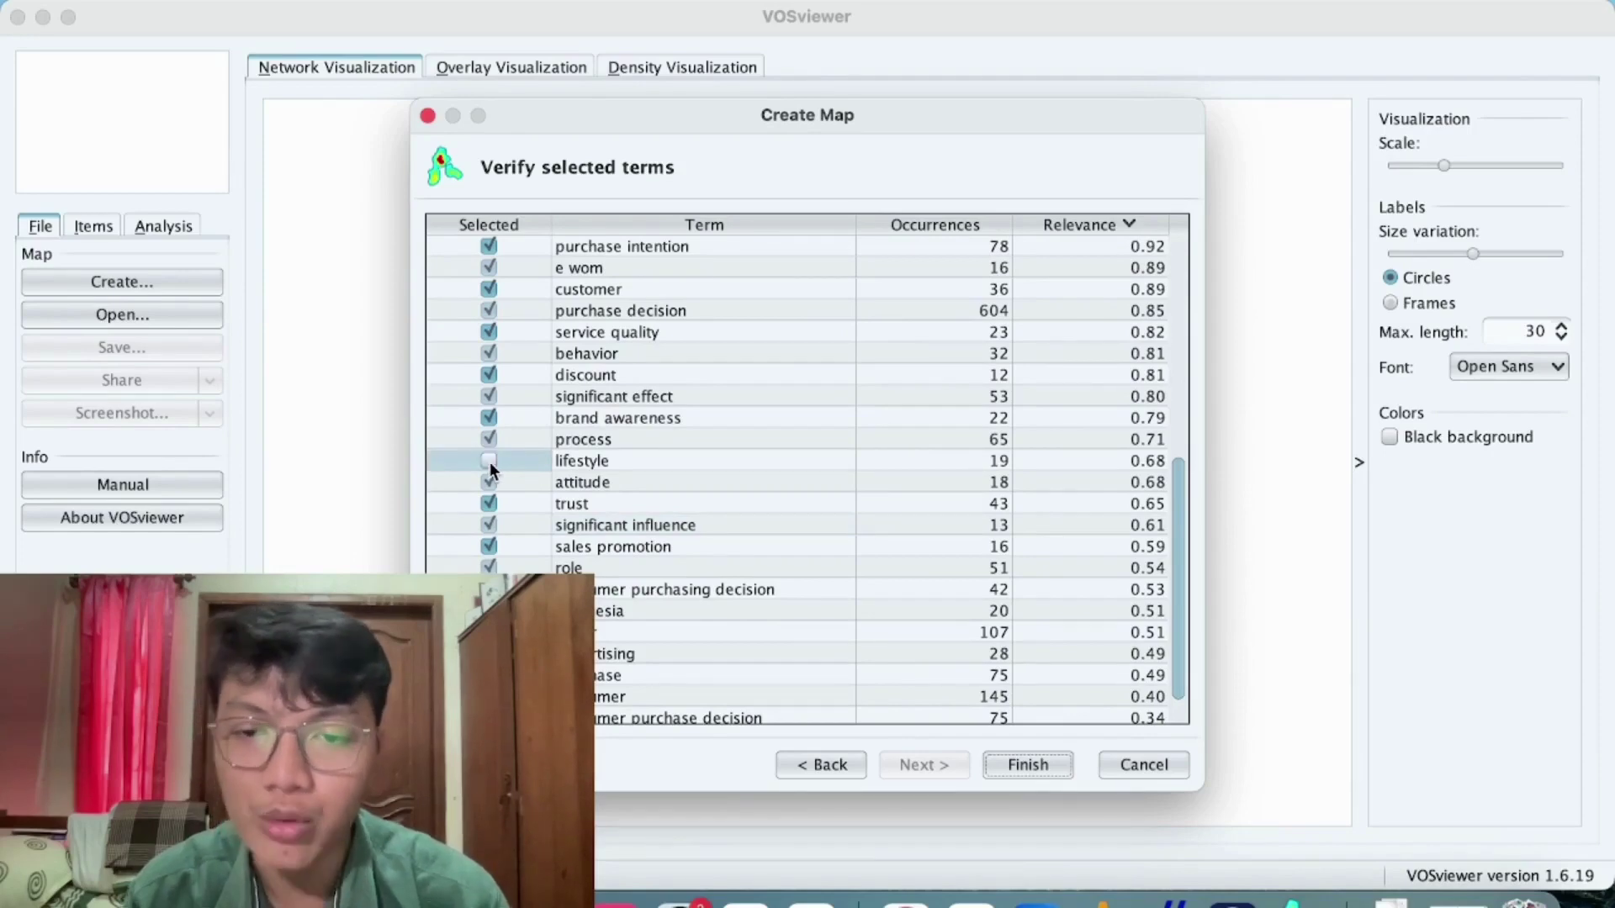
{"action": "scroll", "coordinate": [700, 648], "scroll_direction": "down", "scroll_amount": 2}
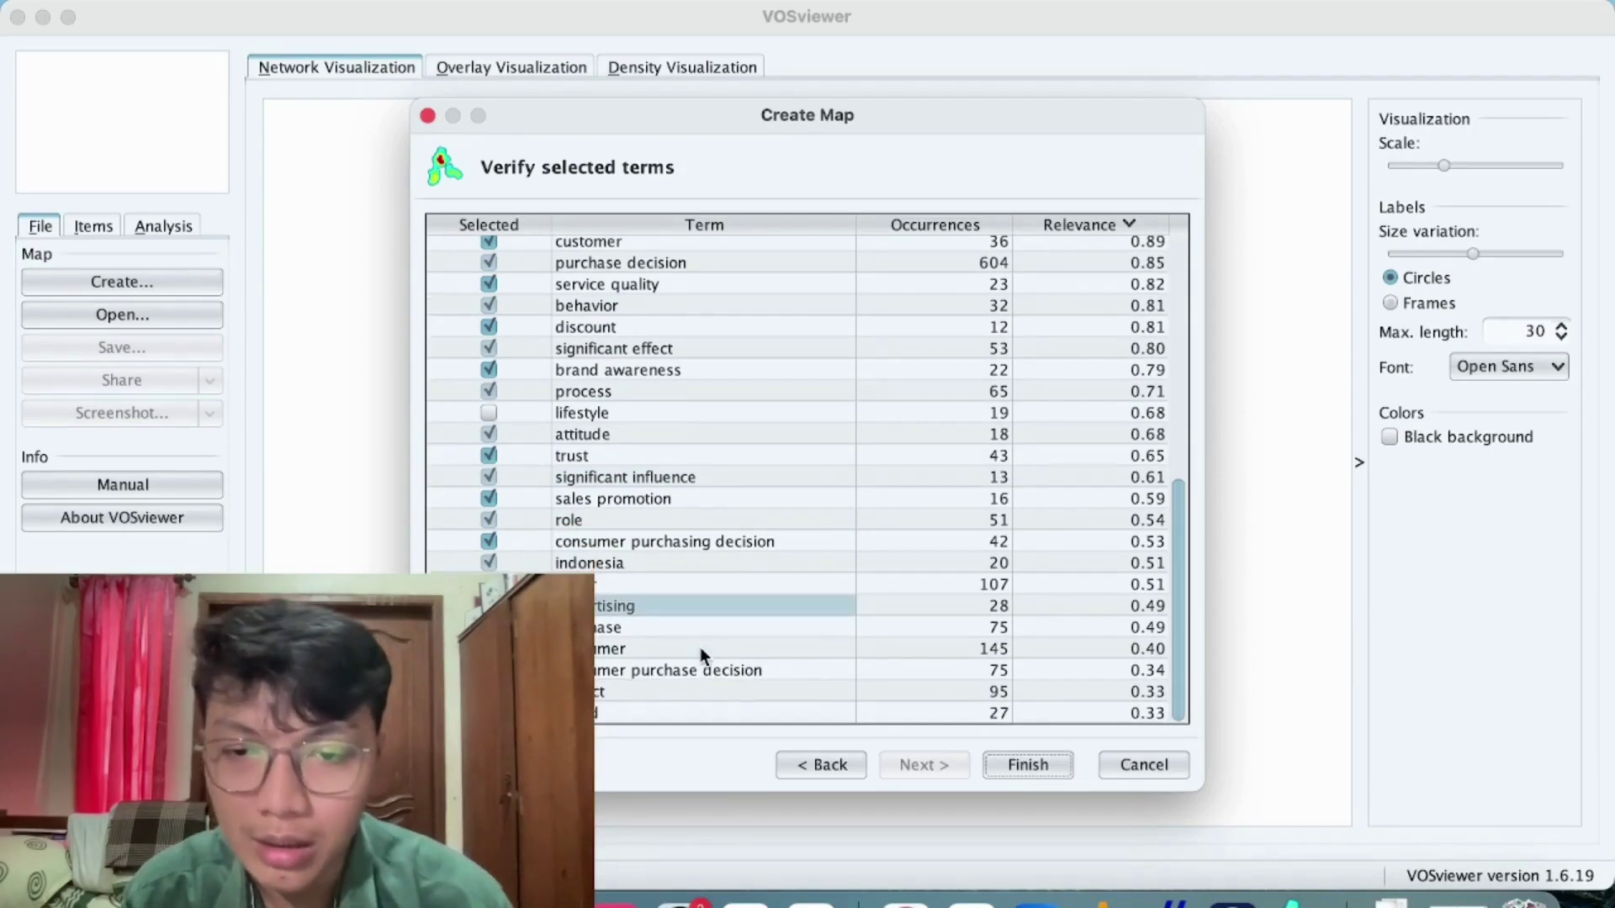
{"action": "left_click", "coordinate": [491, 565]}
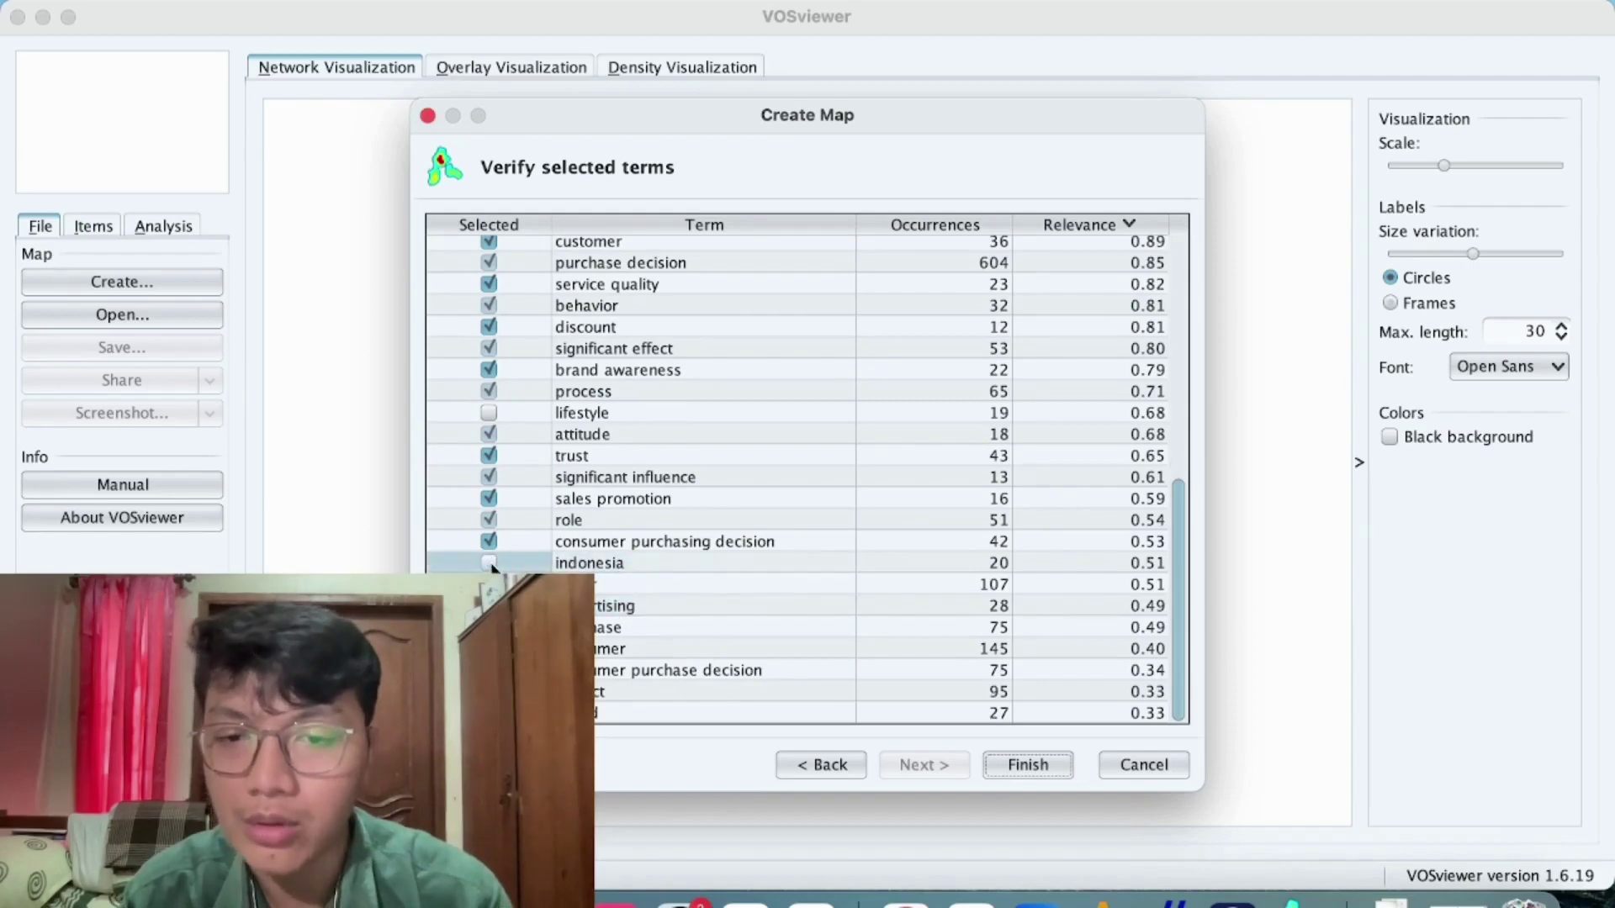
Step: Exclude the term "electronic word" from the list of selected terms
{"action": "left_click", "coordinate": [595, 496]}
{"action": "scroll", "coordinate": [596, 493], "scroll_direction": "up", "scroll_amount": 5}
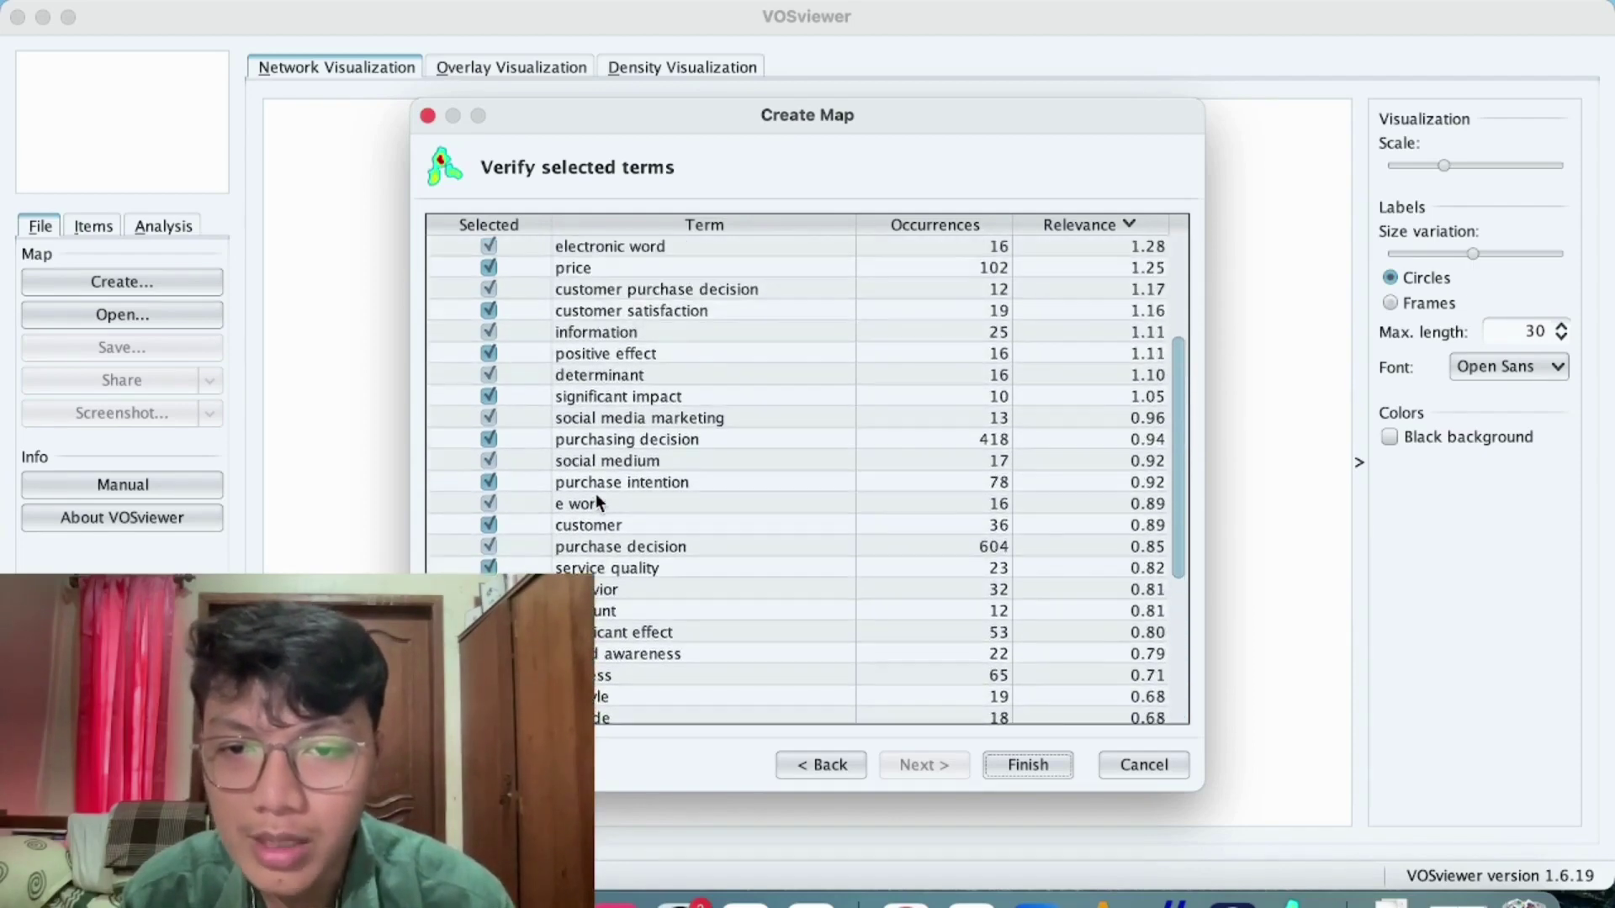
{"action": "scroll", "coordinate": [597, 498], "scroll_direction": "up", "scroll_amount": 3}
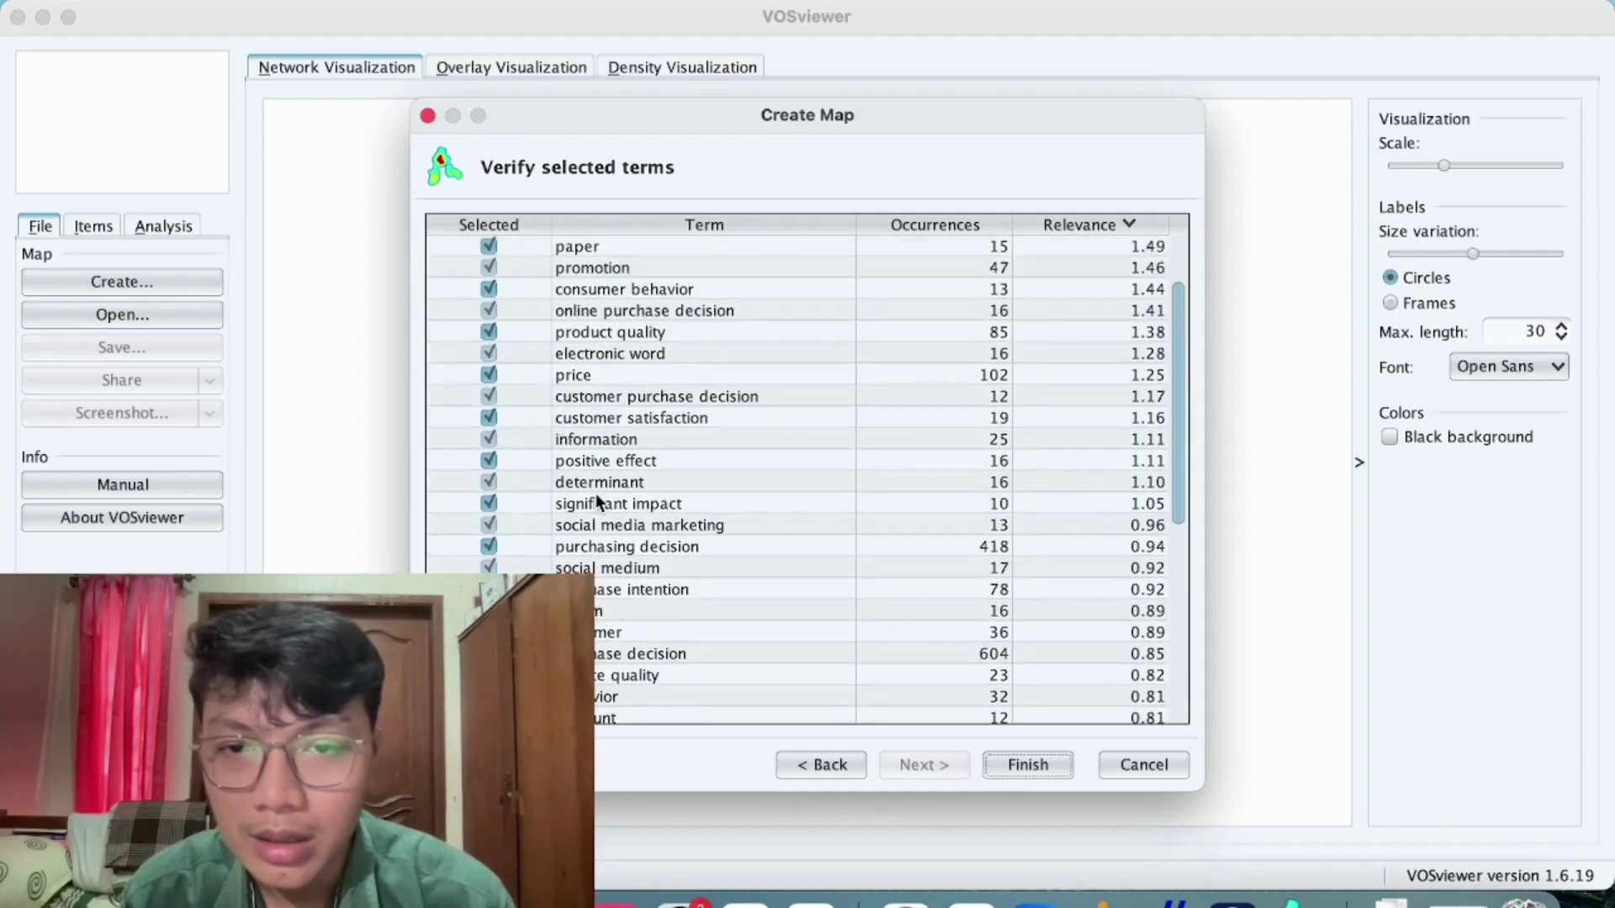
{"action": "scroll", "coordinate": [596, 496], "scroll_direction": "up", "scroll_amount": 1}
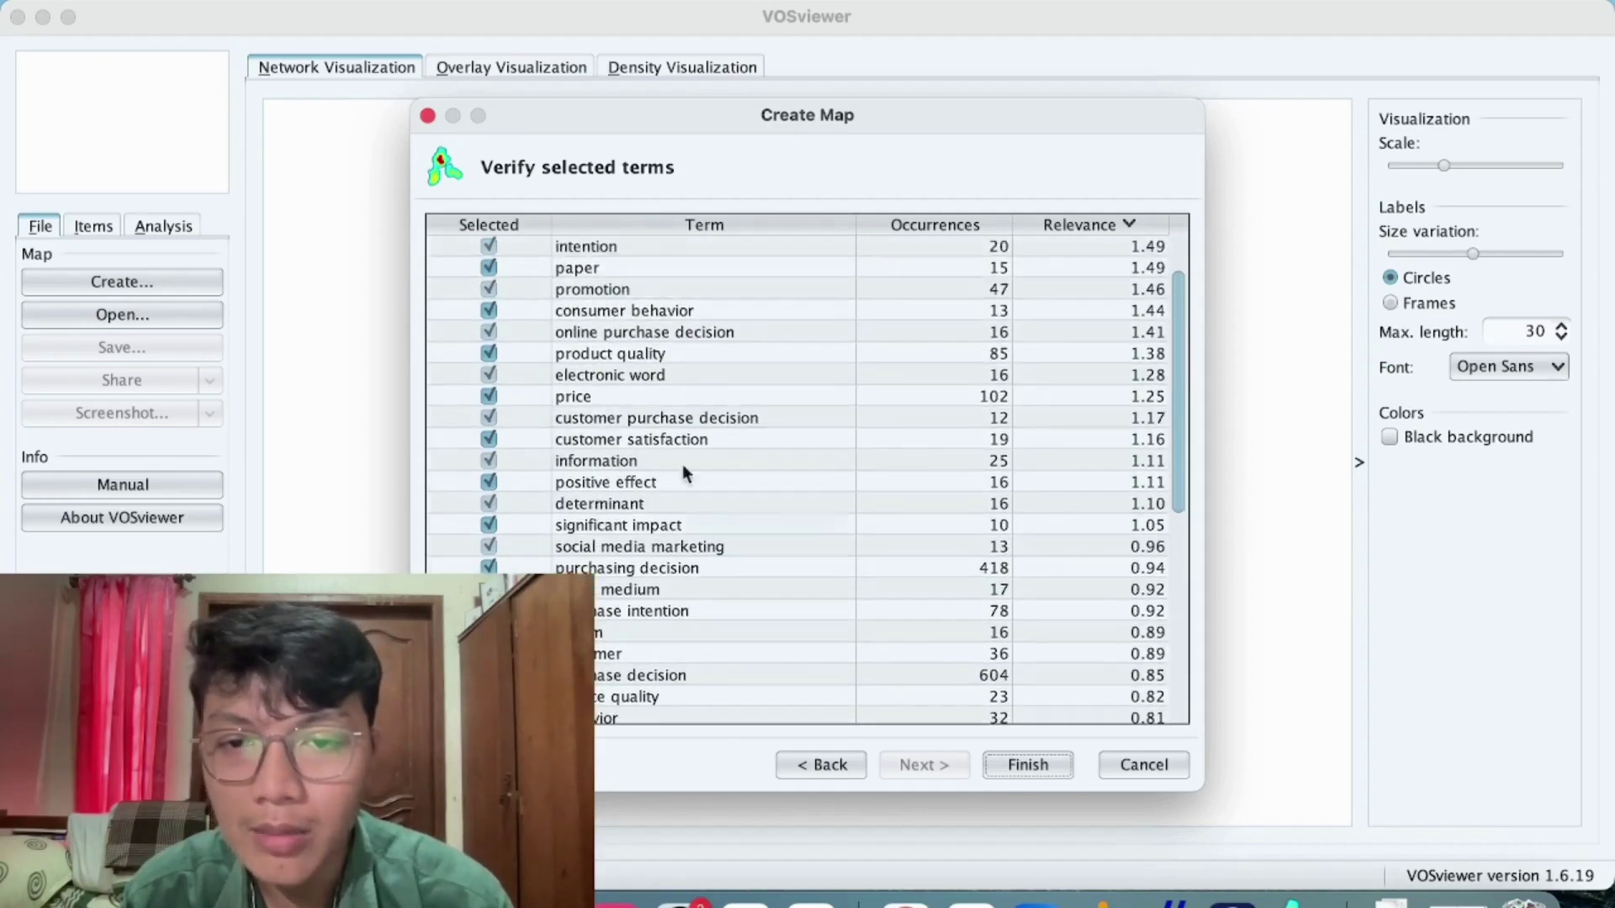
{"action": "left_click", "coordinate": [489, 376]}
Step: Review the complete term list once more and generate the co-occurrence map from the terms still selected
{"action": "scroll", "coordinate": [644, 385], "scroll_direction": "up", "scroll_amount": 3}
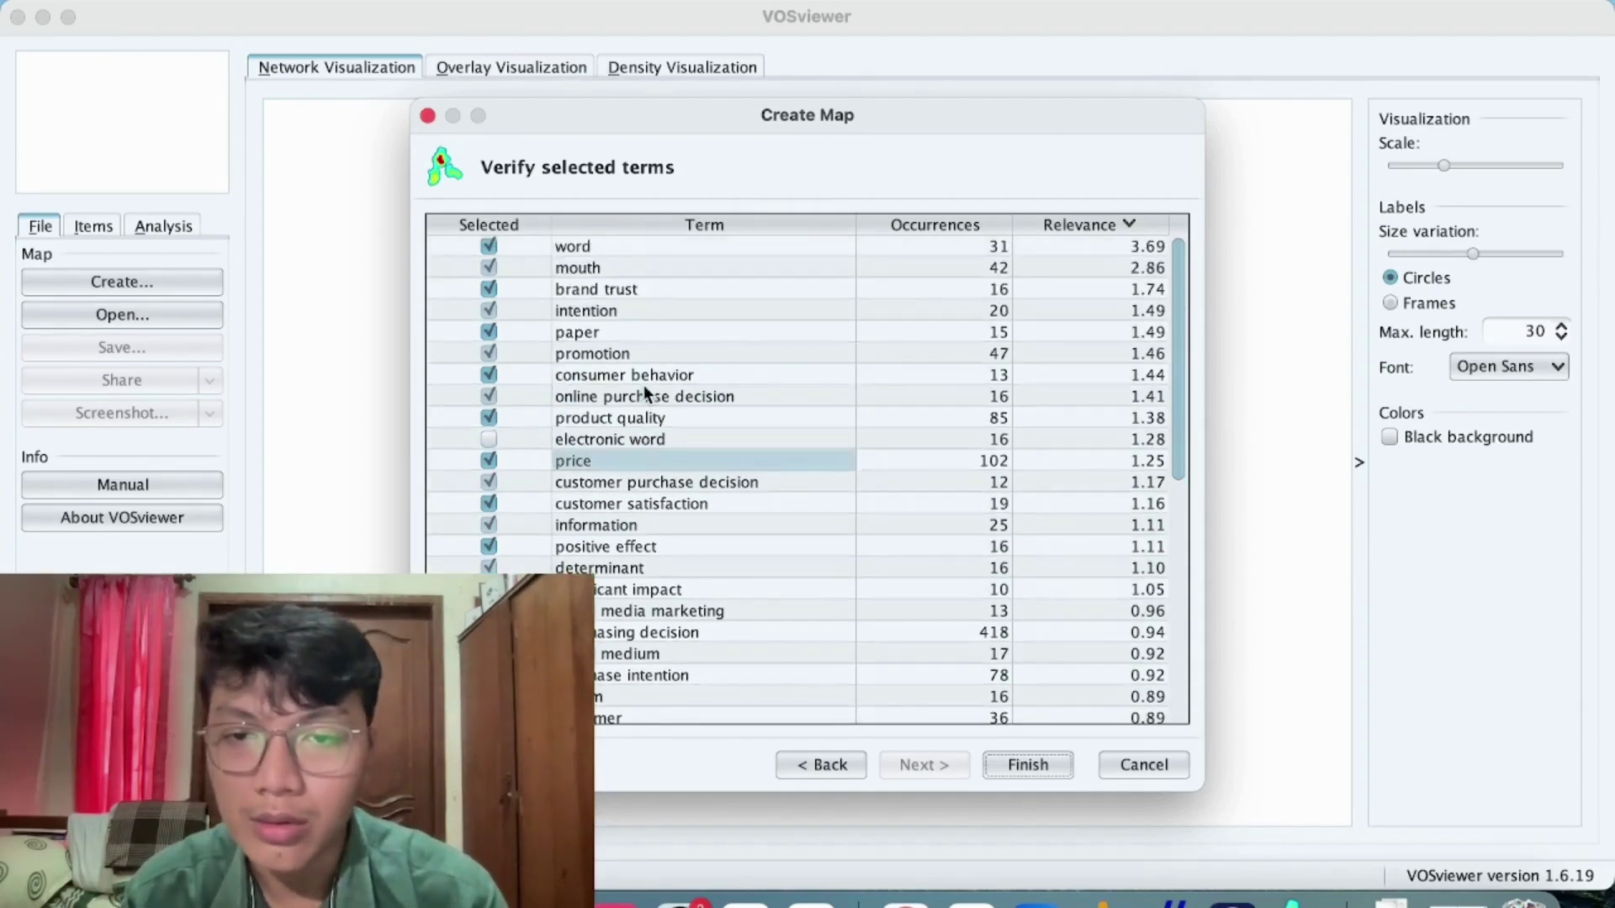
{"action": "scroll", "coordinate": [644, 385], "scroll_direction": "down", "scroll_amount": 17}
{"action": "scroll", "coordinate": [644, 385], "scroll_direction": "down", "scroll_amount": 5}
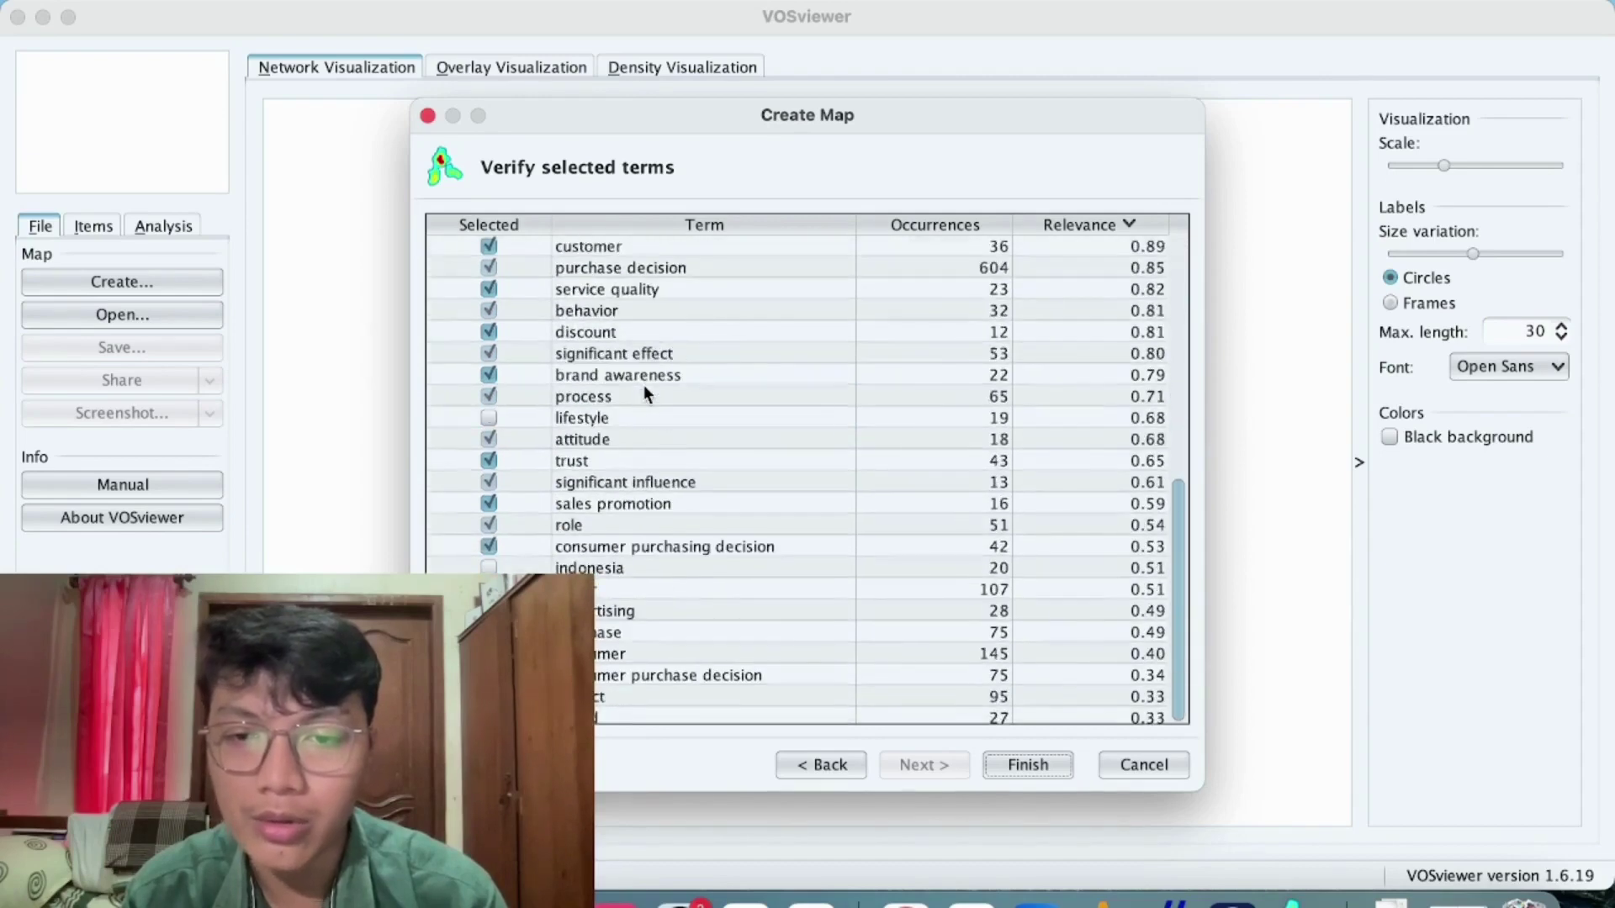
{"action": "scroll", "coordinate": [644, 385], "scroll_direction": "up", "scroll_amount": 19}
{"action": "scroll", "coordinate": [643, 385], "scroll_direction": "down", "scroll_amount": 17}
{"action": "scroll", "coordinate": [643, 385], "scroll_direction": "down", "scroll_amount": 2}
{"action": "scroll", "coordinate": [644, 385], "scroll_direction": "up", "scroll_amount": 20}
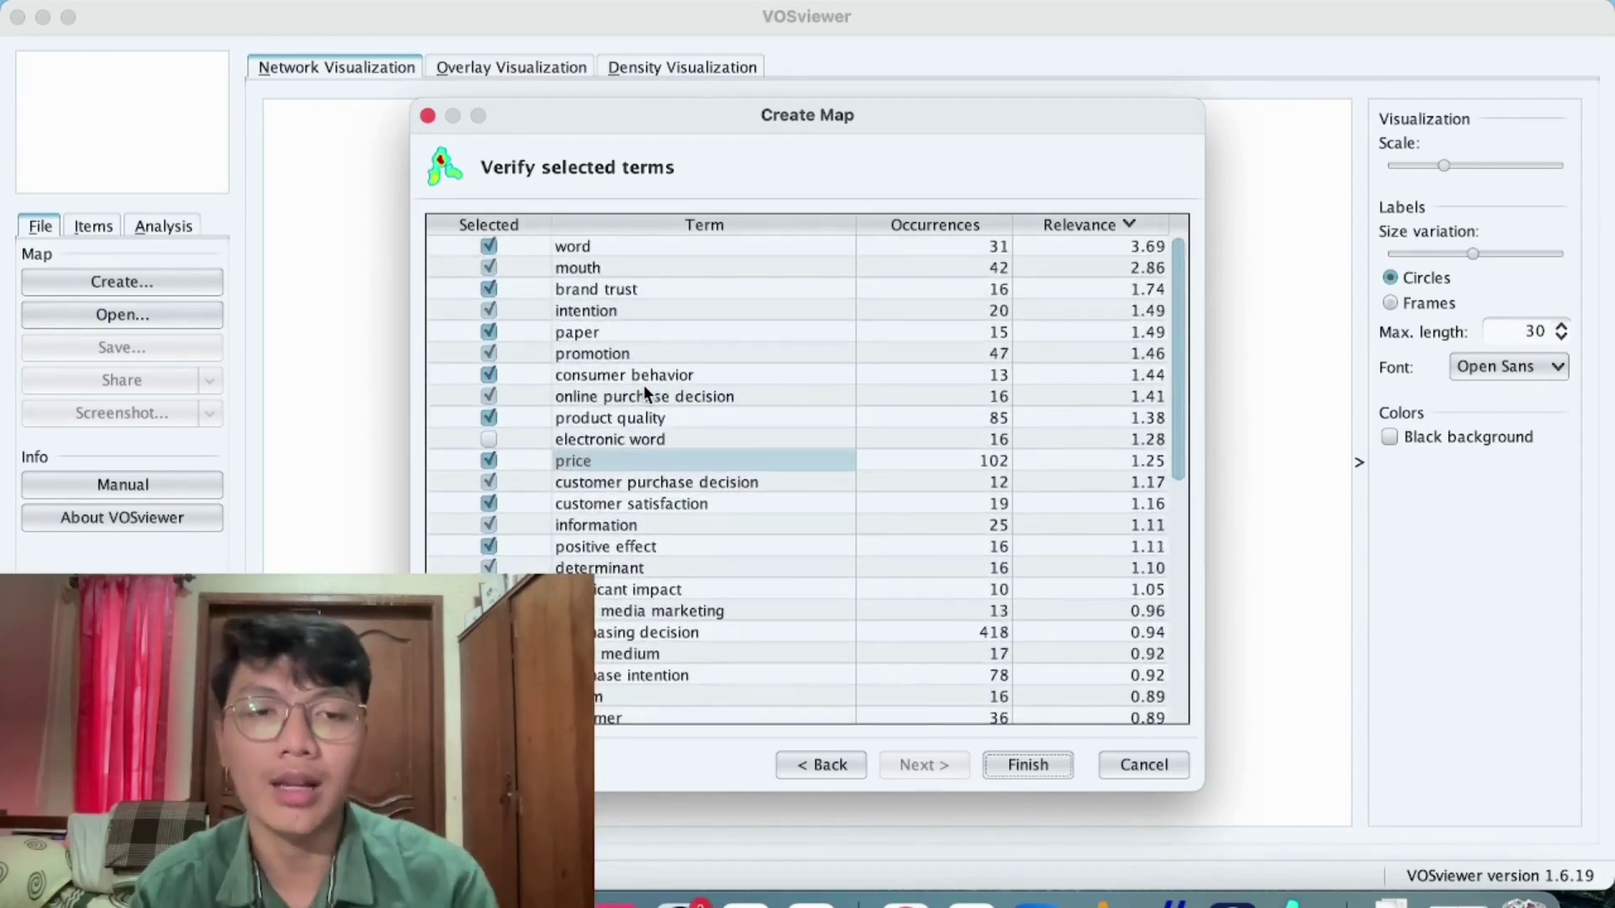
{"action": "scroll", "coordinate": [901, 487], "scroll_direction": "down", "scroll_amount": 17}
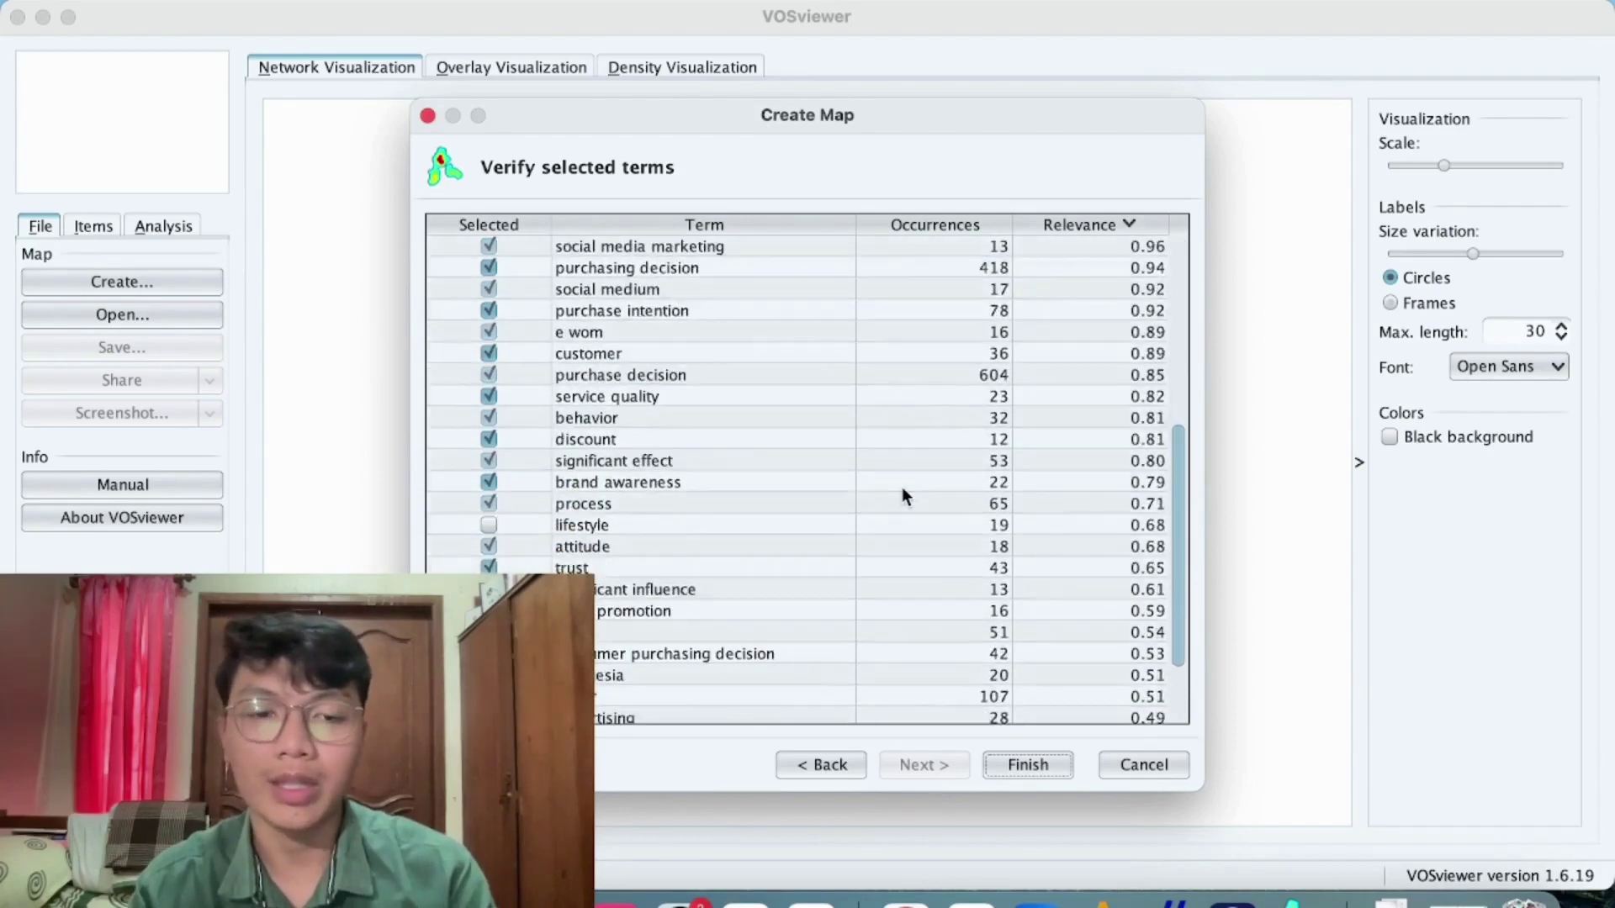
{"action": "scroll", "coordinate": [902, 487], "scroll_direction": "up", "scroll_amount": 17}
{"action": "scroll", "coordinate": [829, 498], "scroll_direction": "down", "scroll_amount": 20}
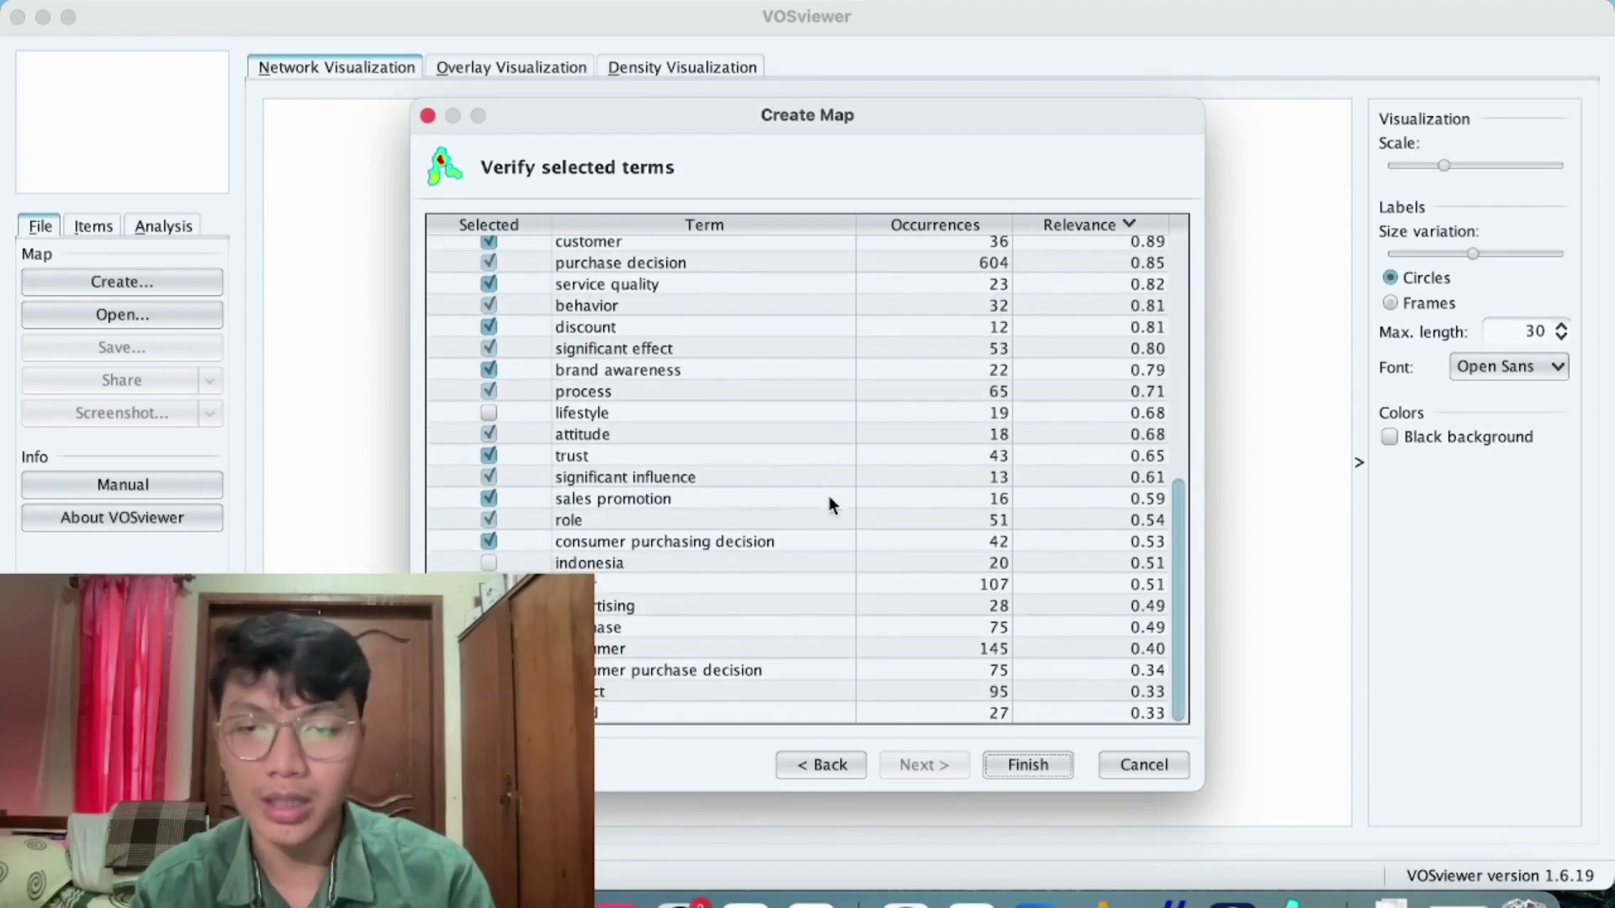
{"action": "scroll", "coordinate": [830, 503], "scroll_direction": "up", "scroll_amount": 20}
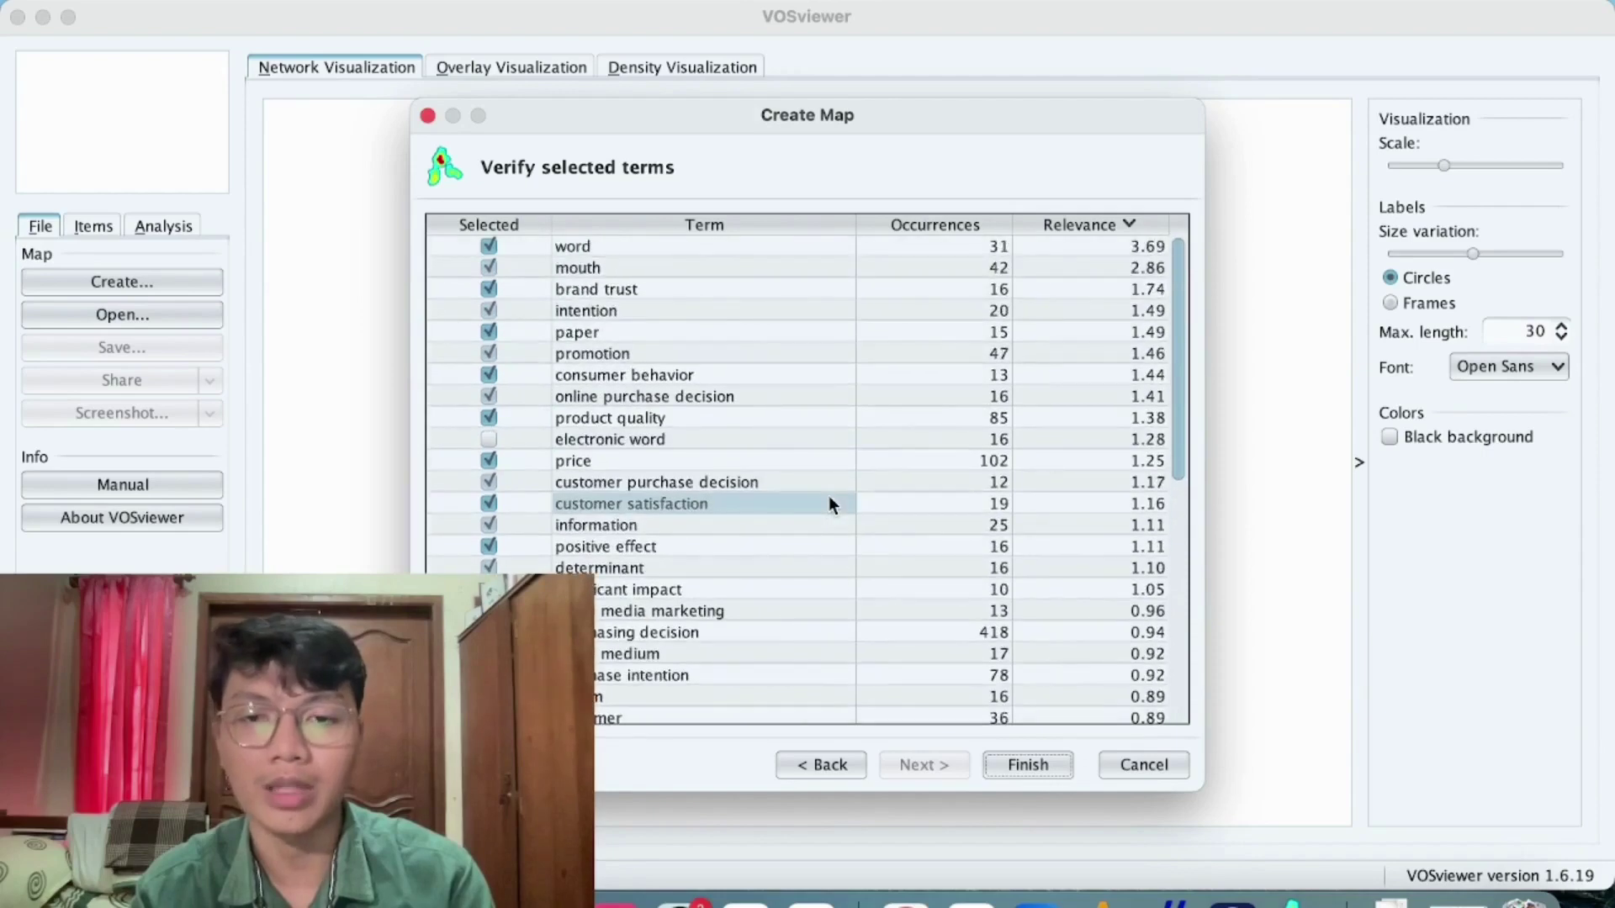
{"action": "left_click", "coordinate": [1027, 764]}
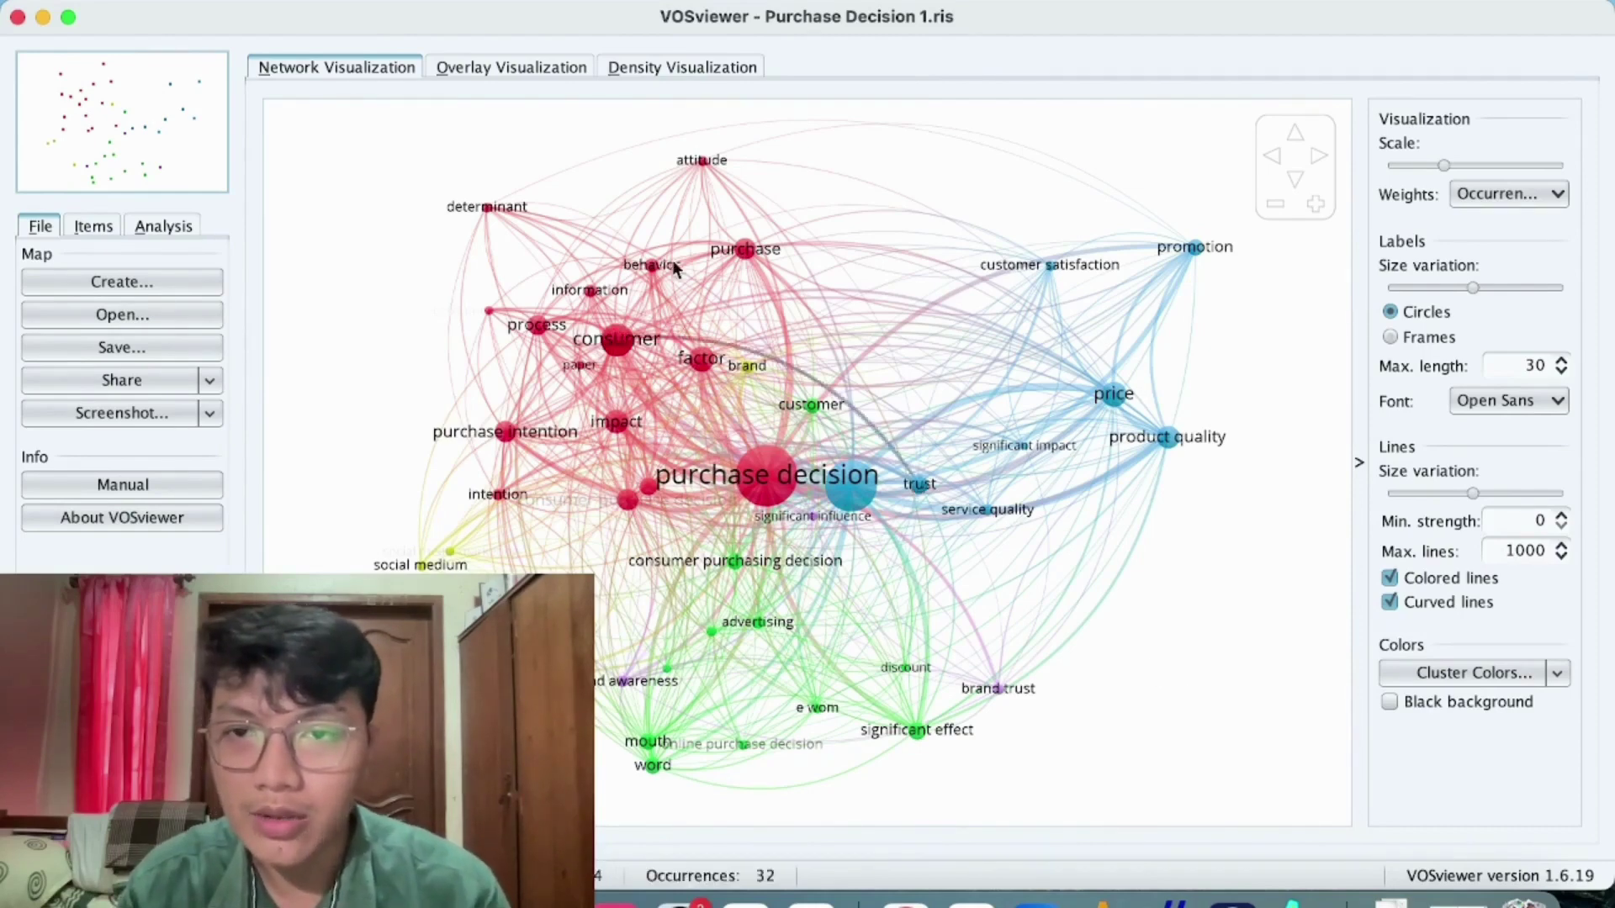
Step: Examine the overlay visualization of the map, including its publication-year colour range and the links of the purchase decision term
{"action": "left_click", "coordinate": [545, 68]}
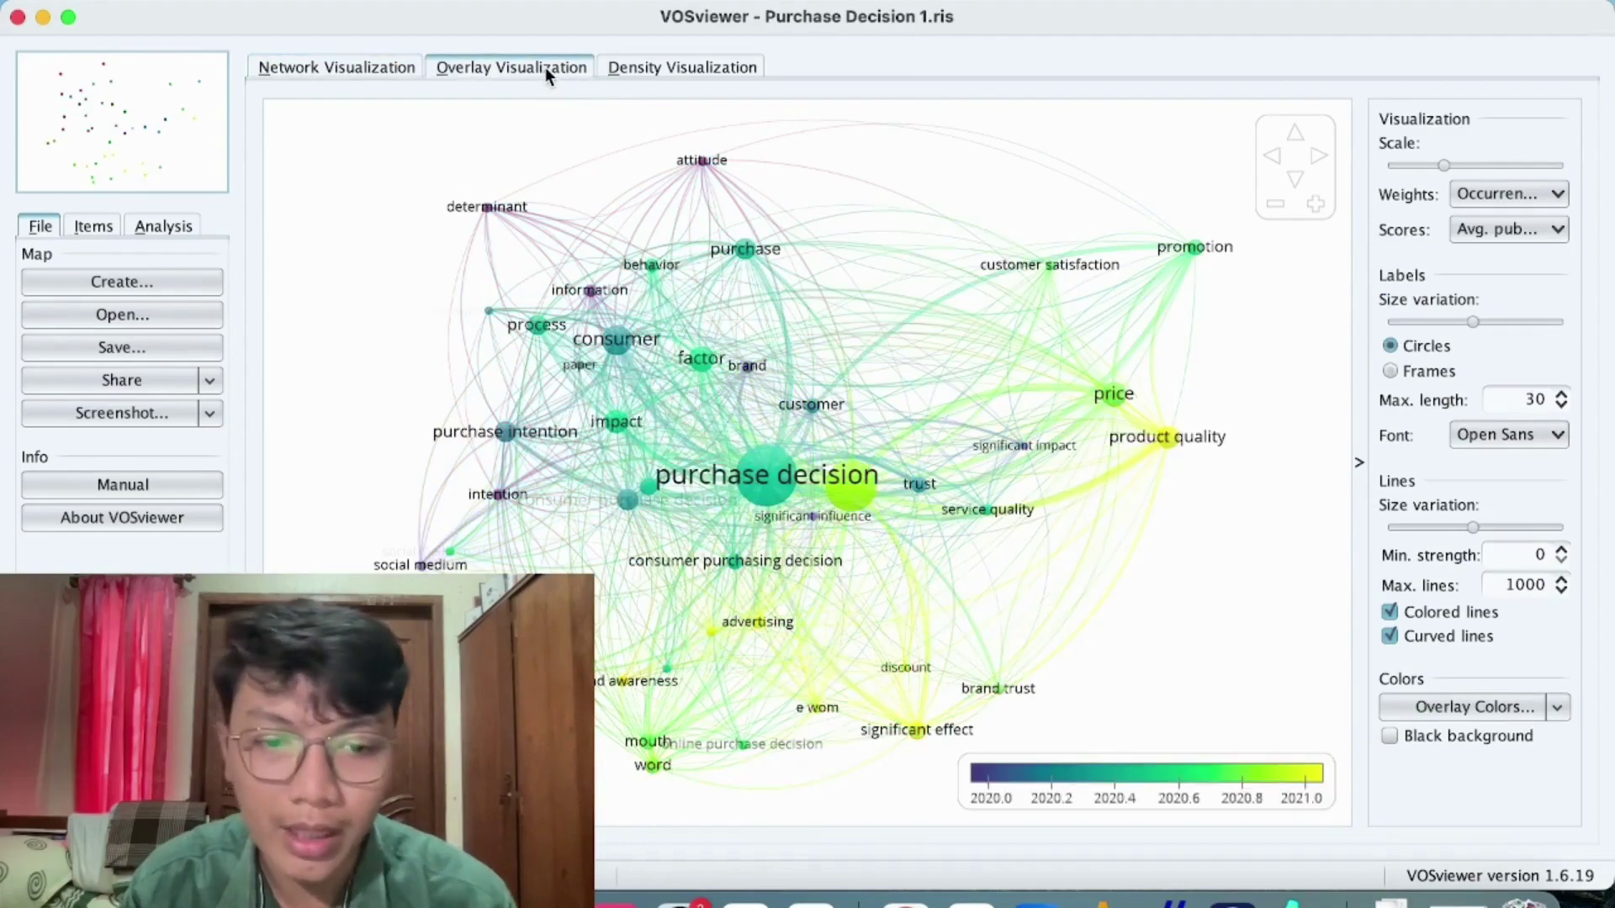
{"action": "left_click", "coordinate": [984, 509]}
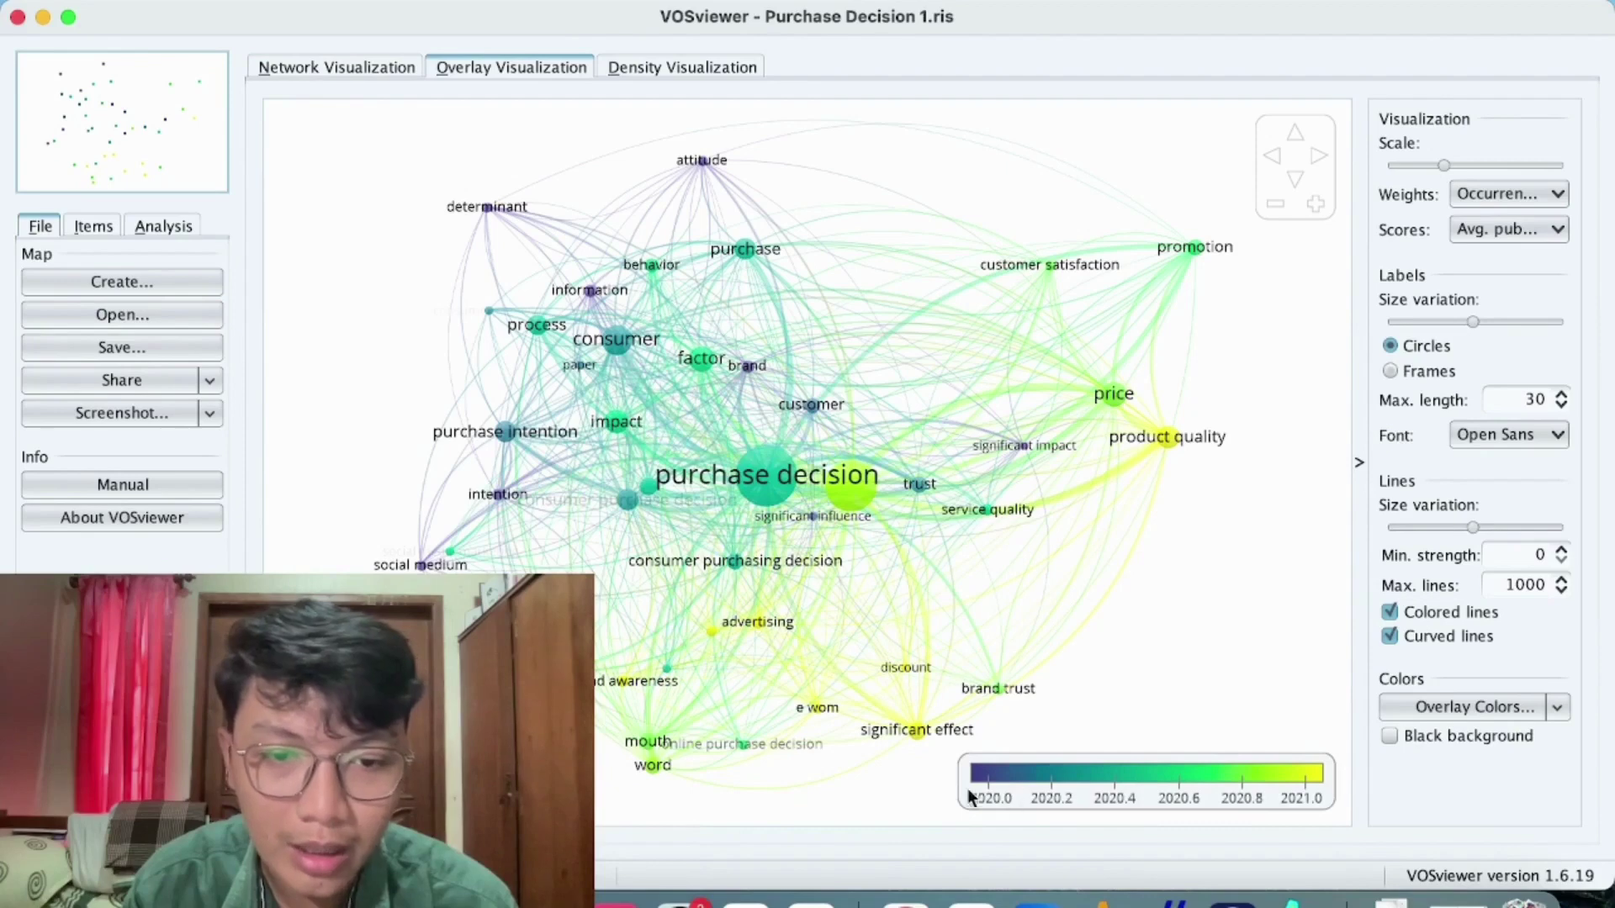
{"action": "left_click", "coordinate": [1321, 776]}
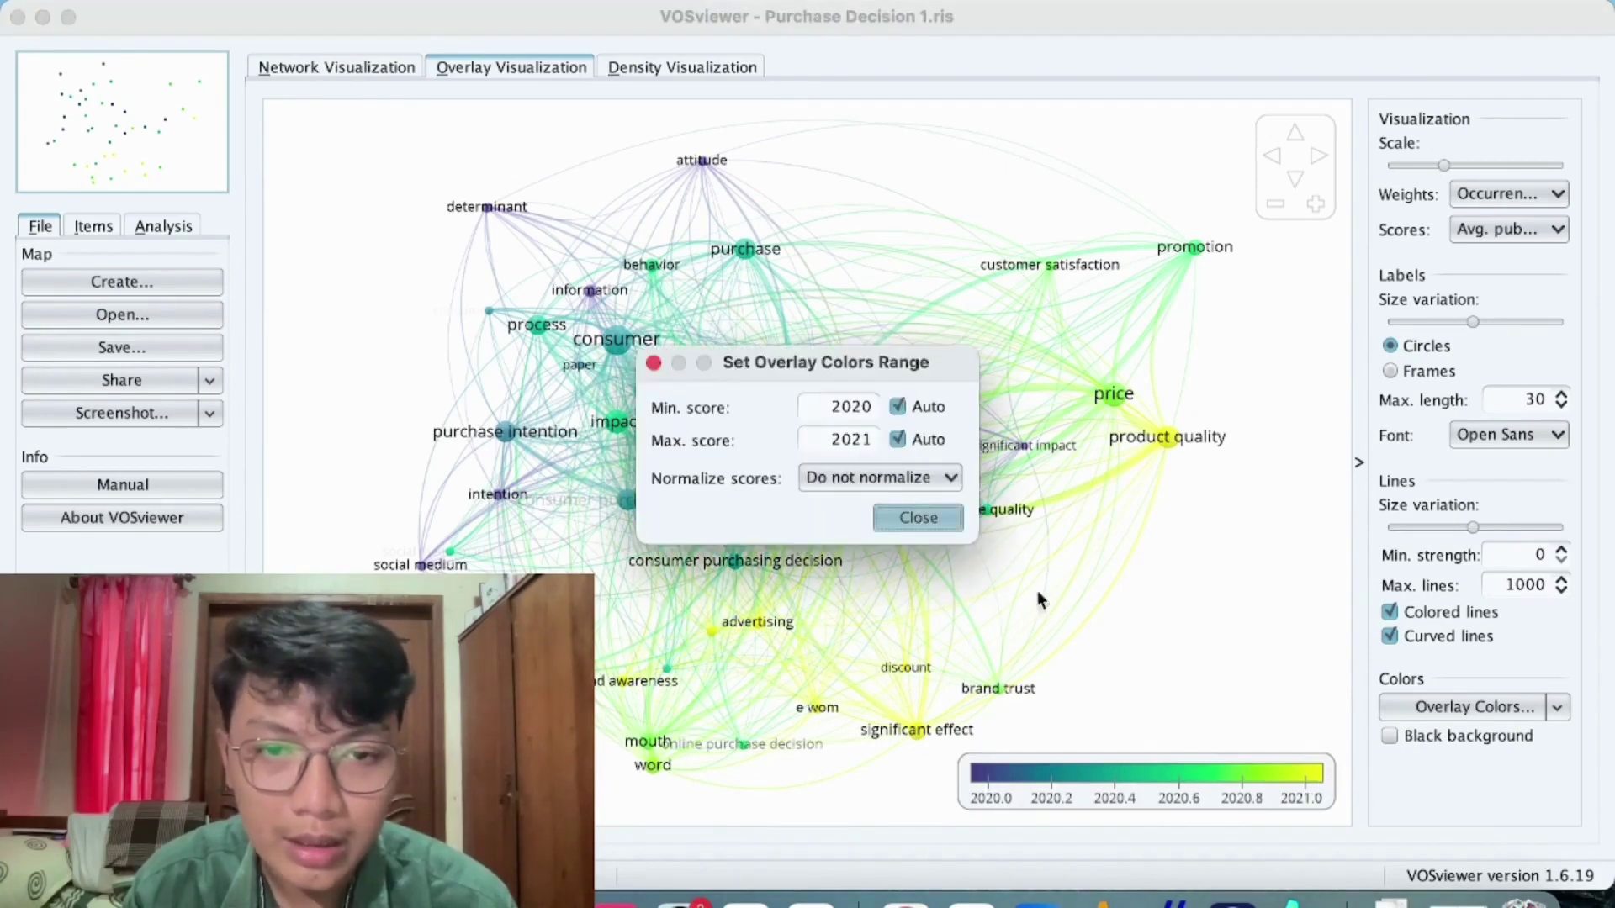
{"action": "left_click", "coordinate": [942, 522]}
{"action": "left_click", "coordinate": [1315, 777]}
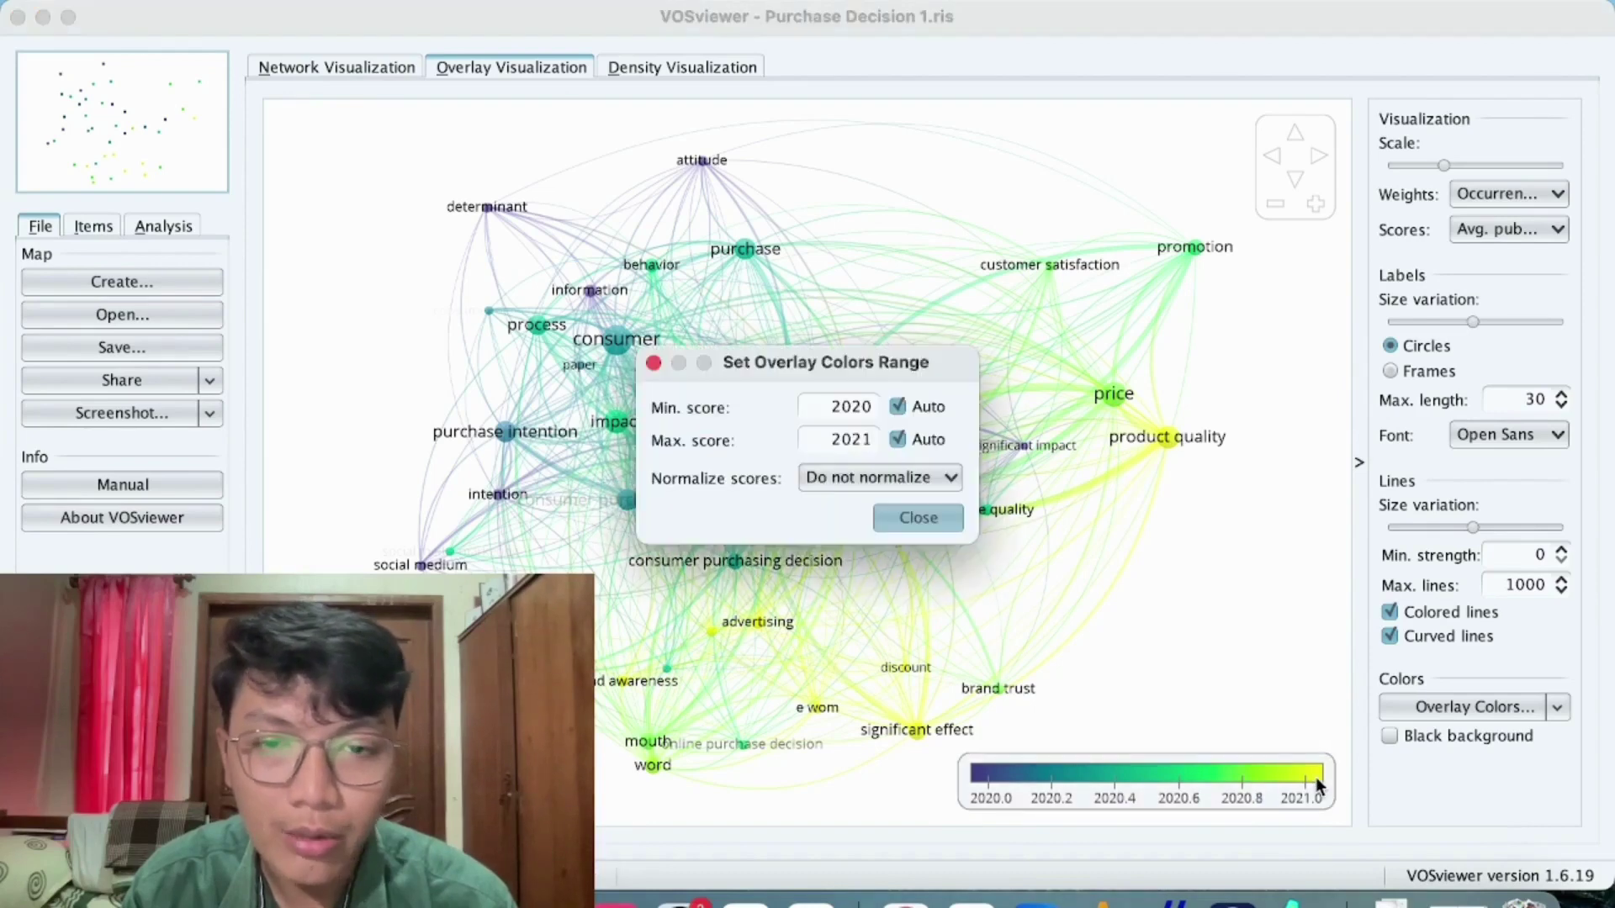
{"action": "left_click", "coordinate": [942, 528]}
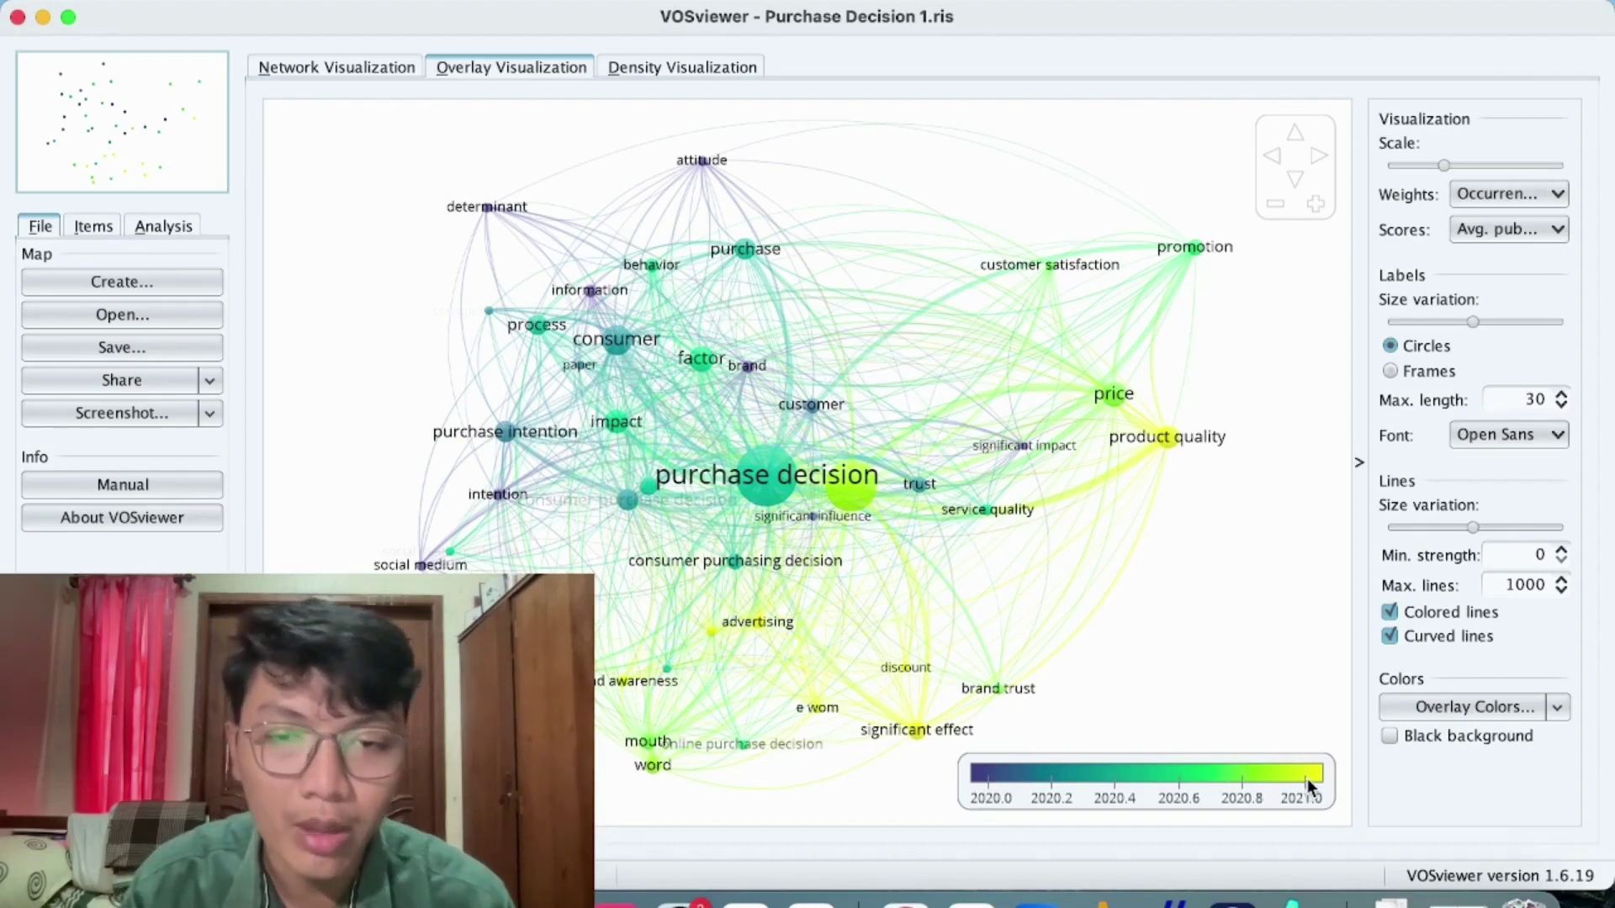
{"action": "mouse_move", "coordinate": [787, 492]}
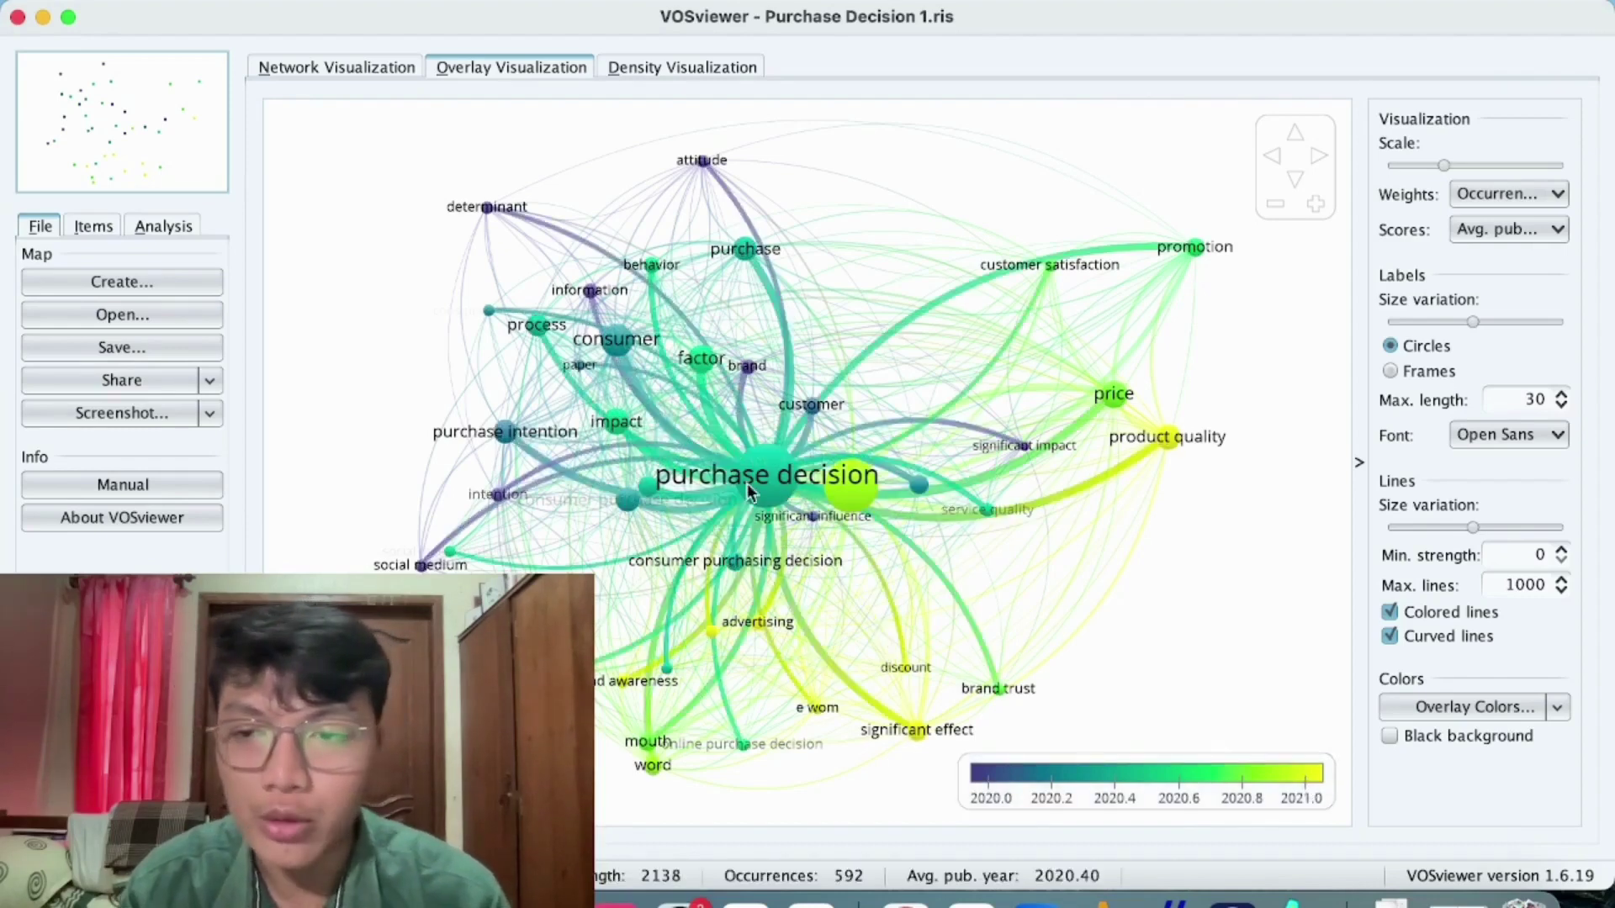
{"action": "mouse_move", "coordinate": [858, 504]}
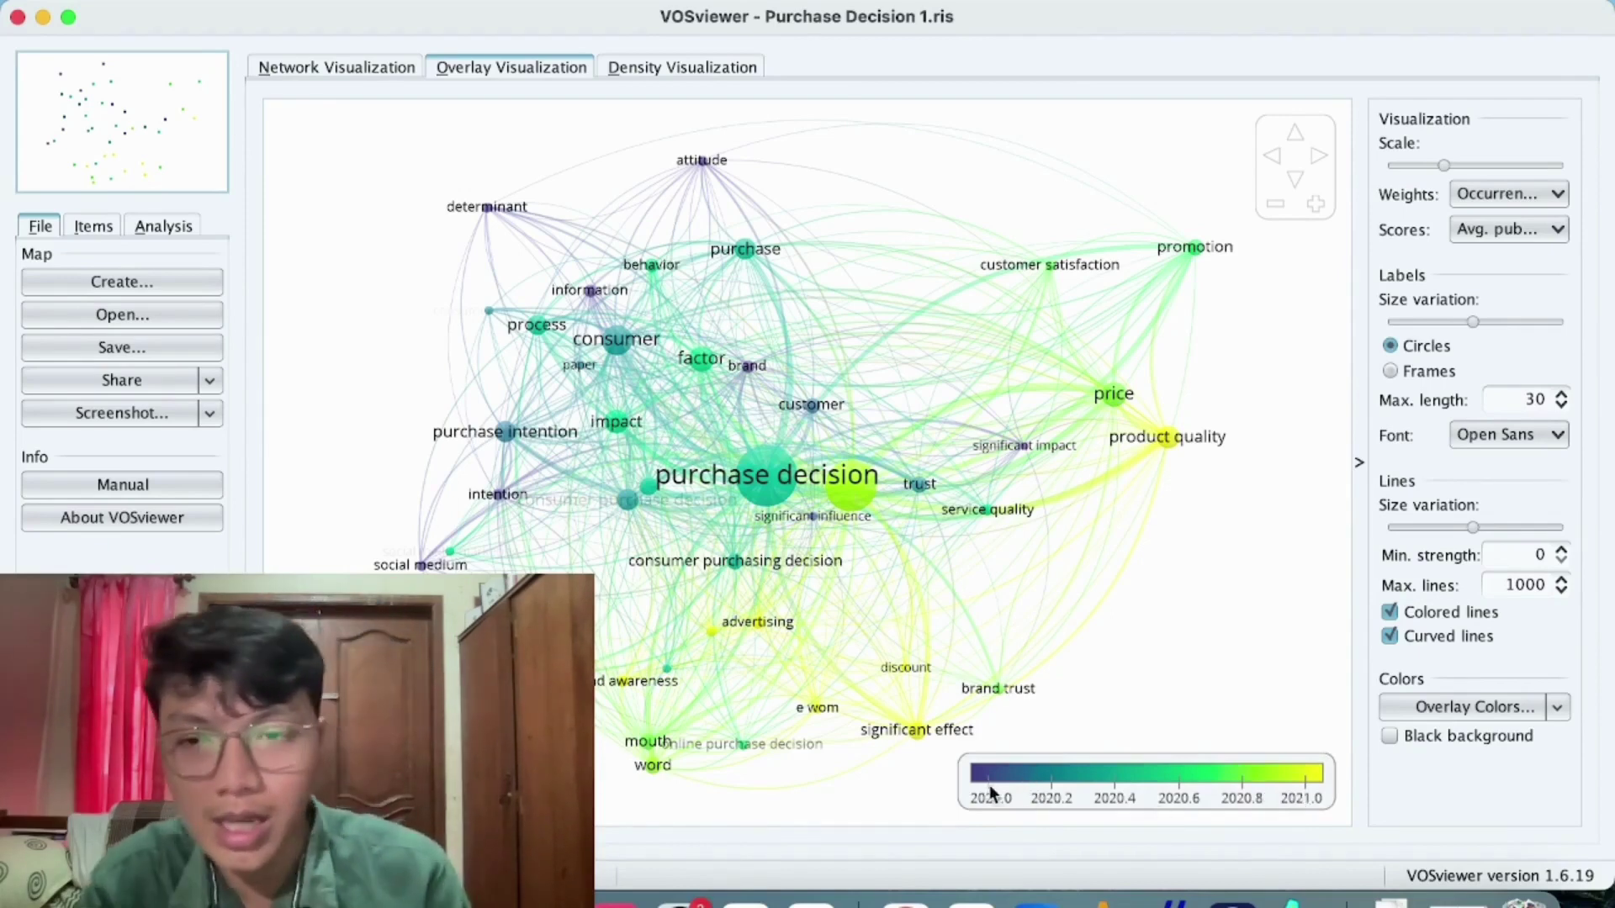
{"action": "mouse_move", "coordinate": [767, 455]}
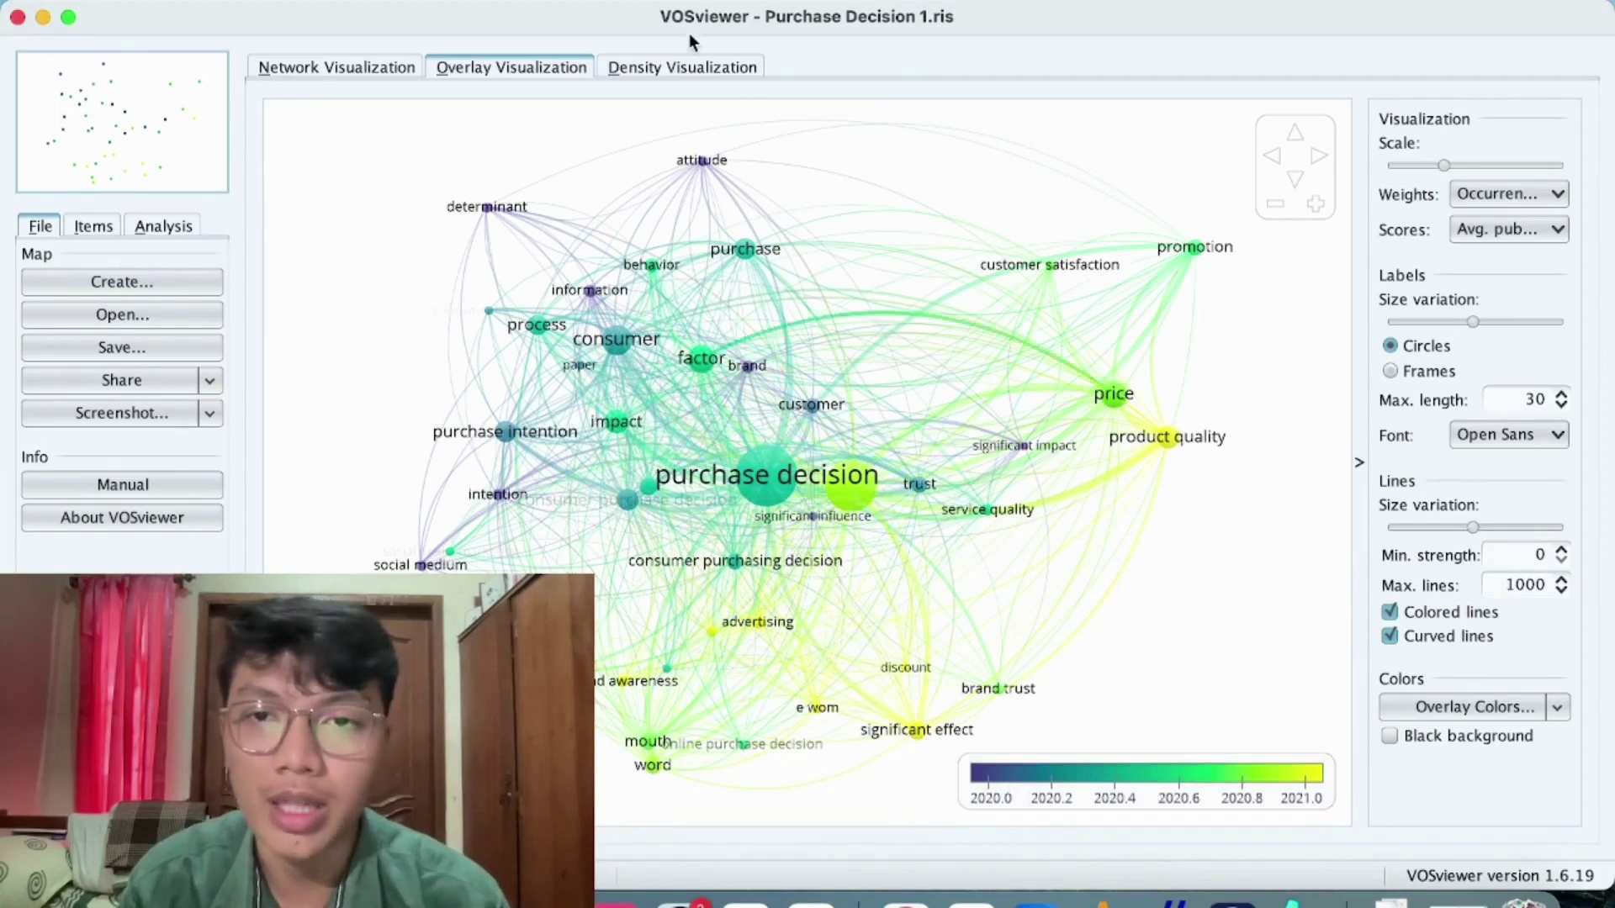
Step: View the map's density visualization and return to the network visualization
{"action": "left_click", "coordinate": [700, 65]}
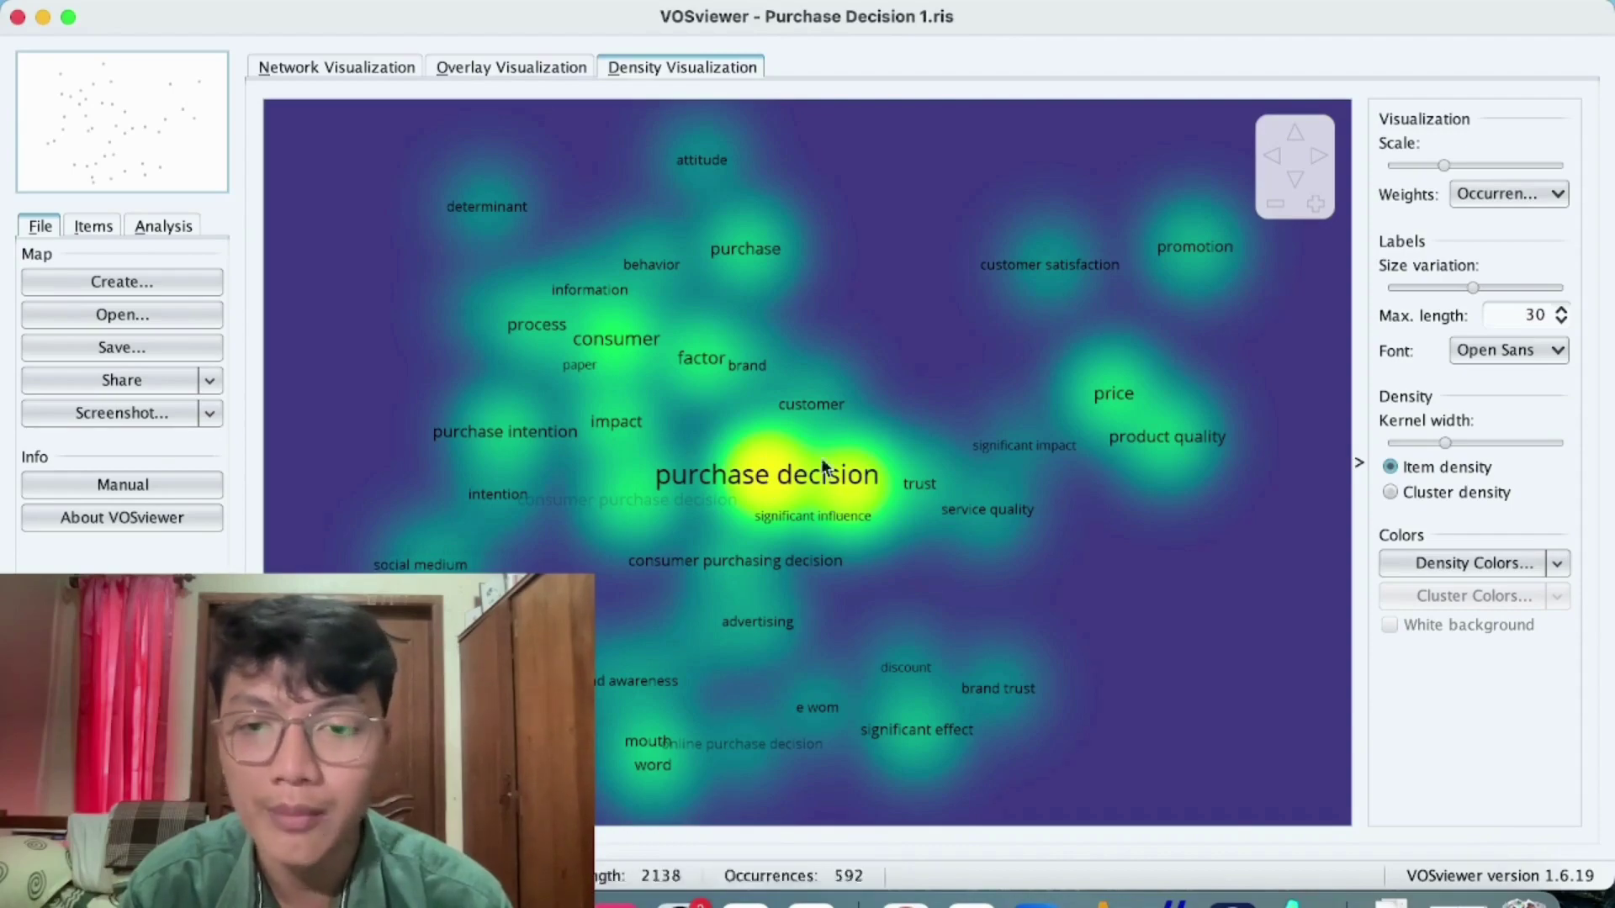
{"action": "left_click", "coordinate": [543, 68]}
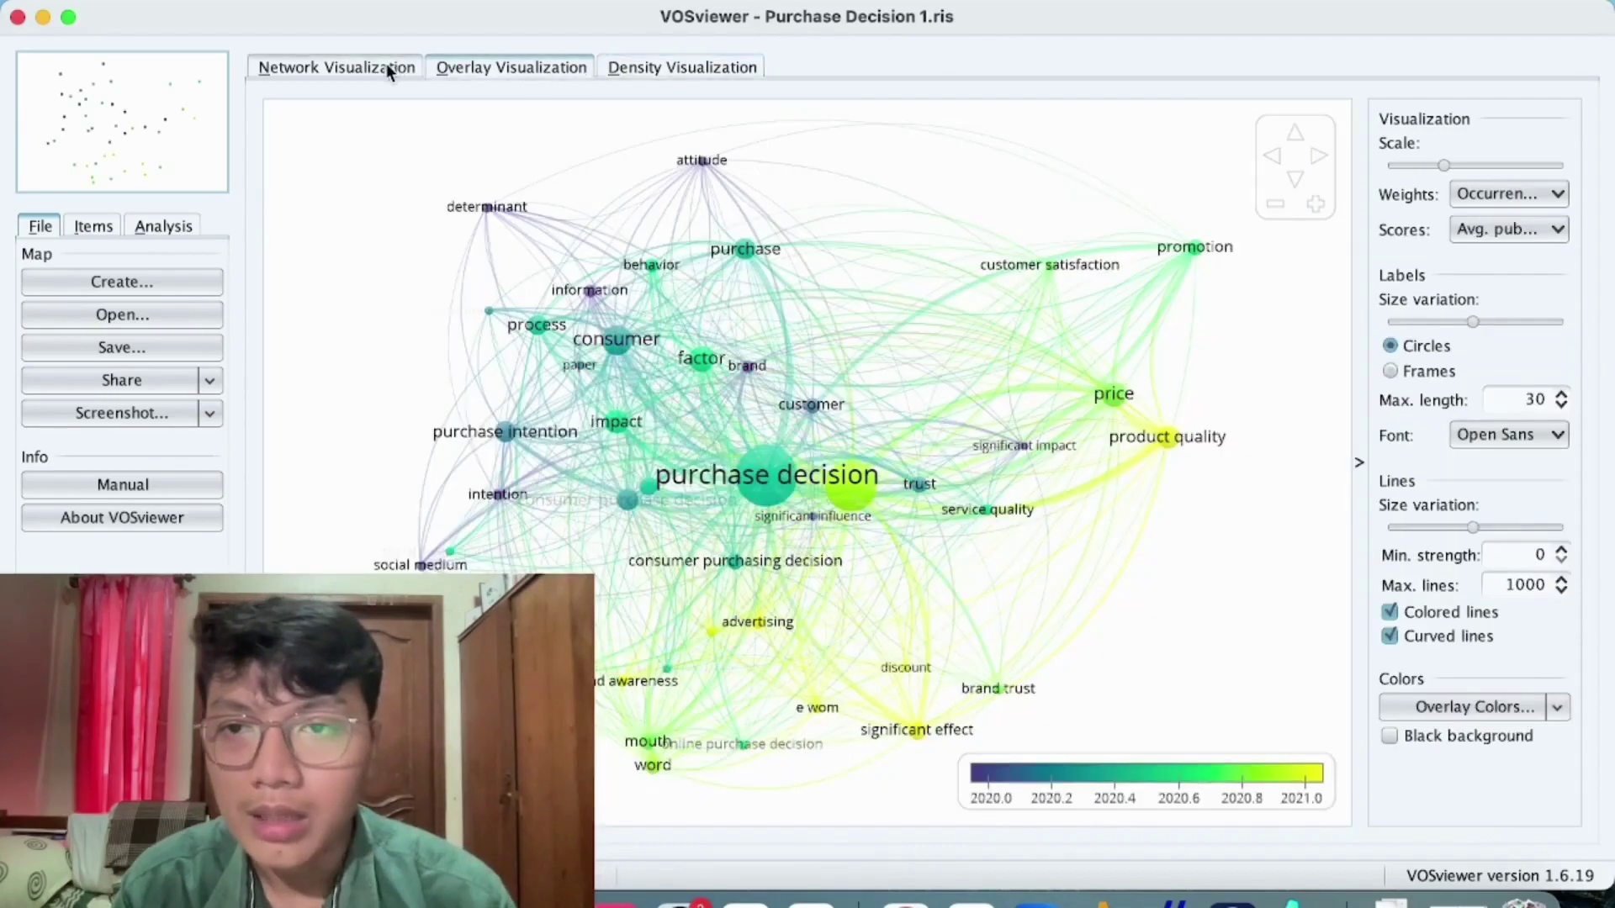
{"action": "left_click", "coordinate": [386, 66]}
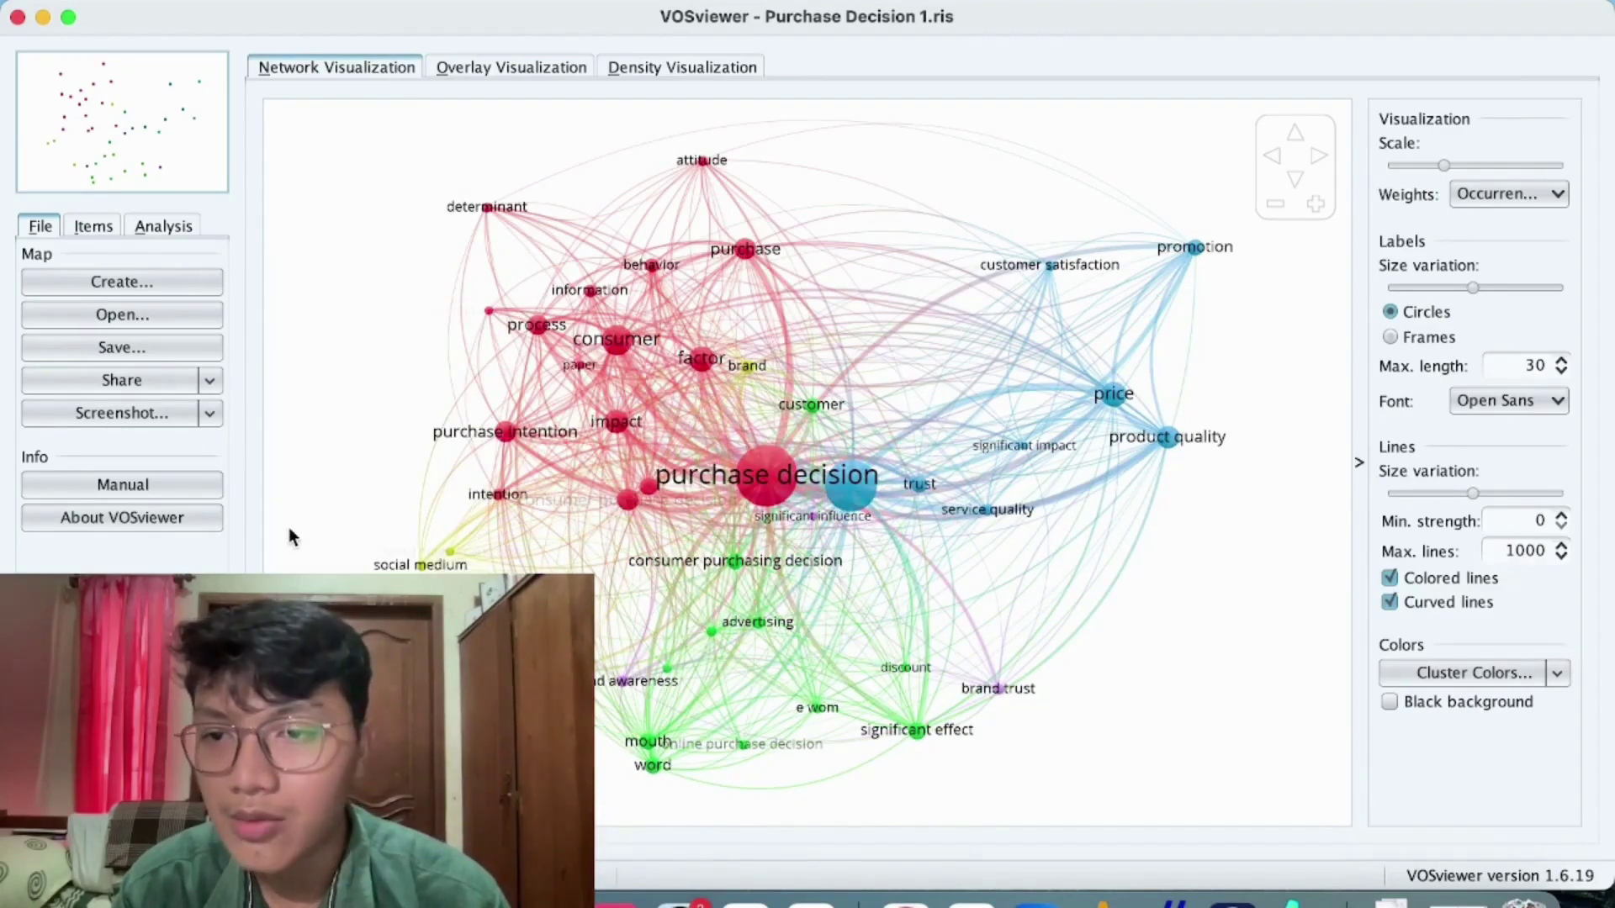
Step: Save a screenshot of the network visualization as a PNG file named "Purchase Decision 1" in the Blibiometric folder
{"action": "left_click", "coordinate": [213, 423]}
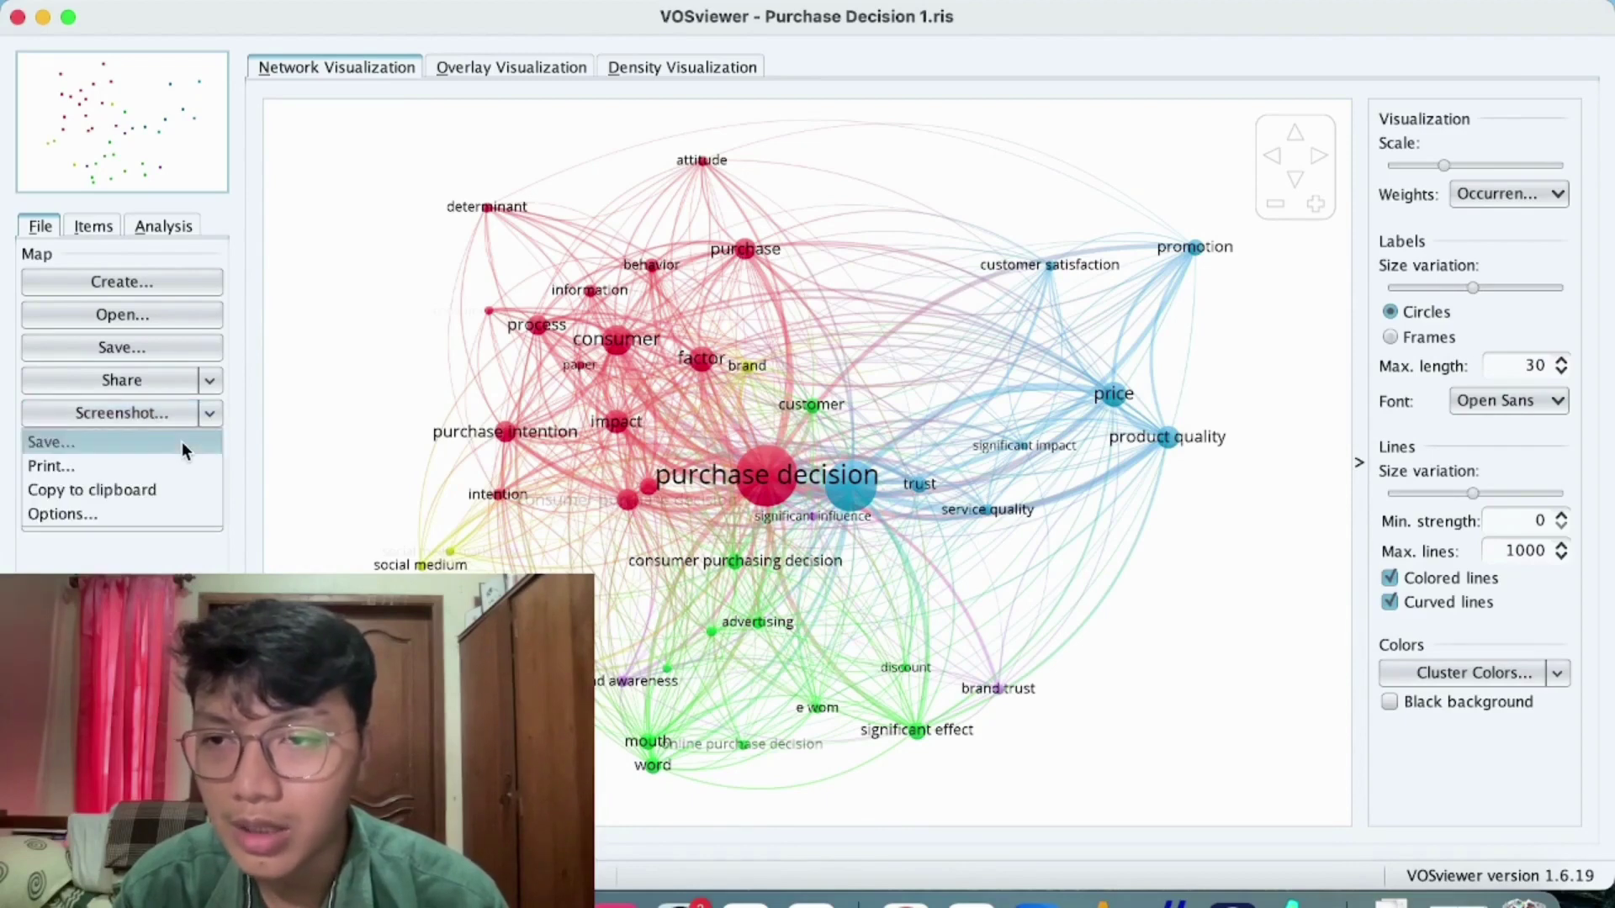
{"action": "left_click", "coordinate": [181, 442]}
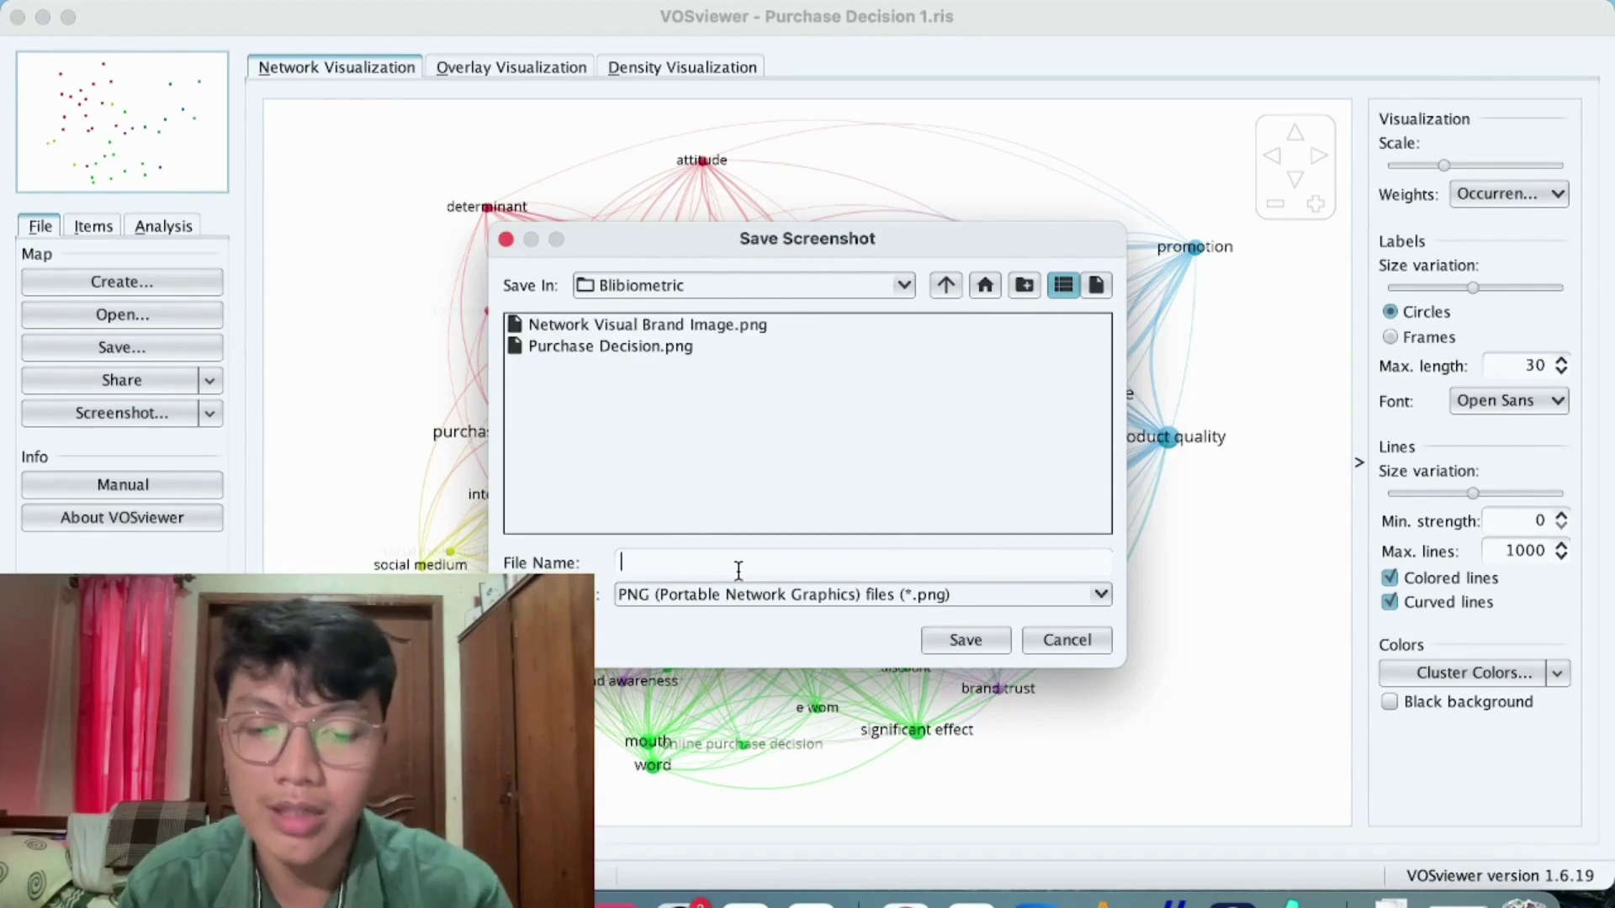
{"action": "type", "text": "Purcahe"}
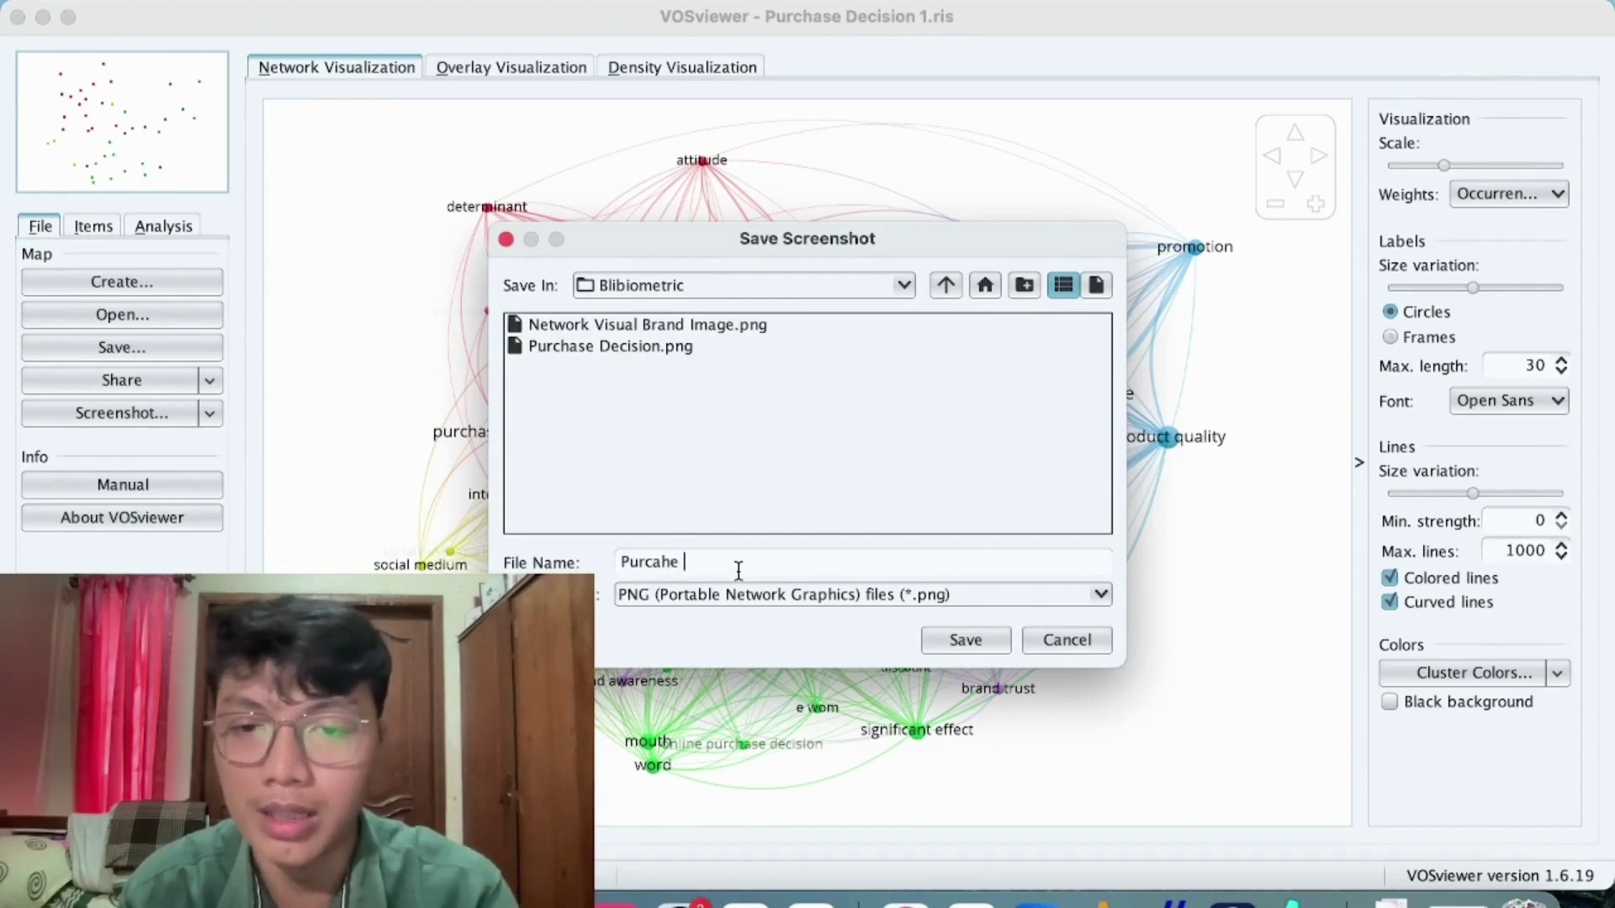
{"action": "key", "text": "BackSpace"}
{"action": "key", "text": "BackSpace"}
{"action": "key", "text": "BackSpace"}
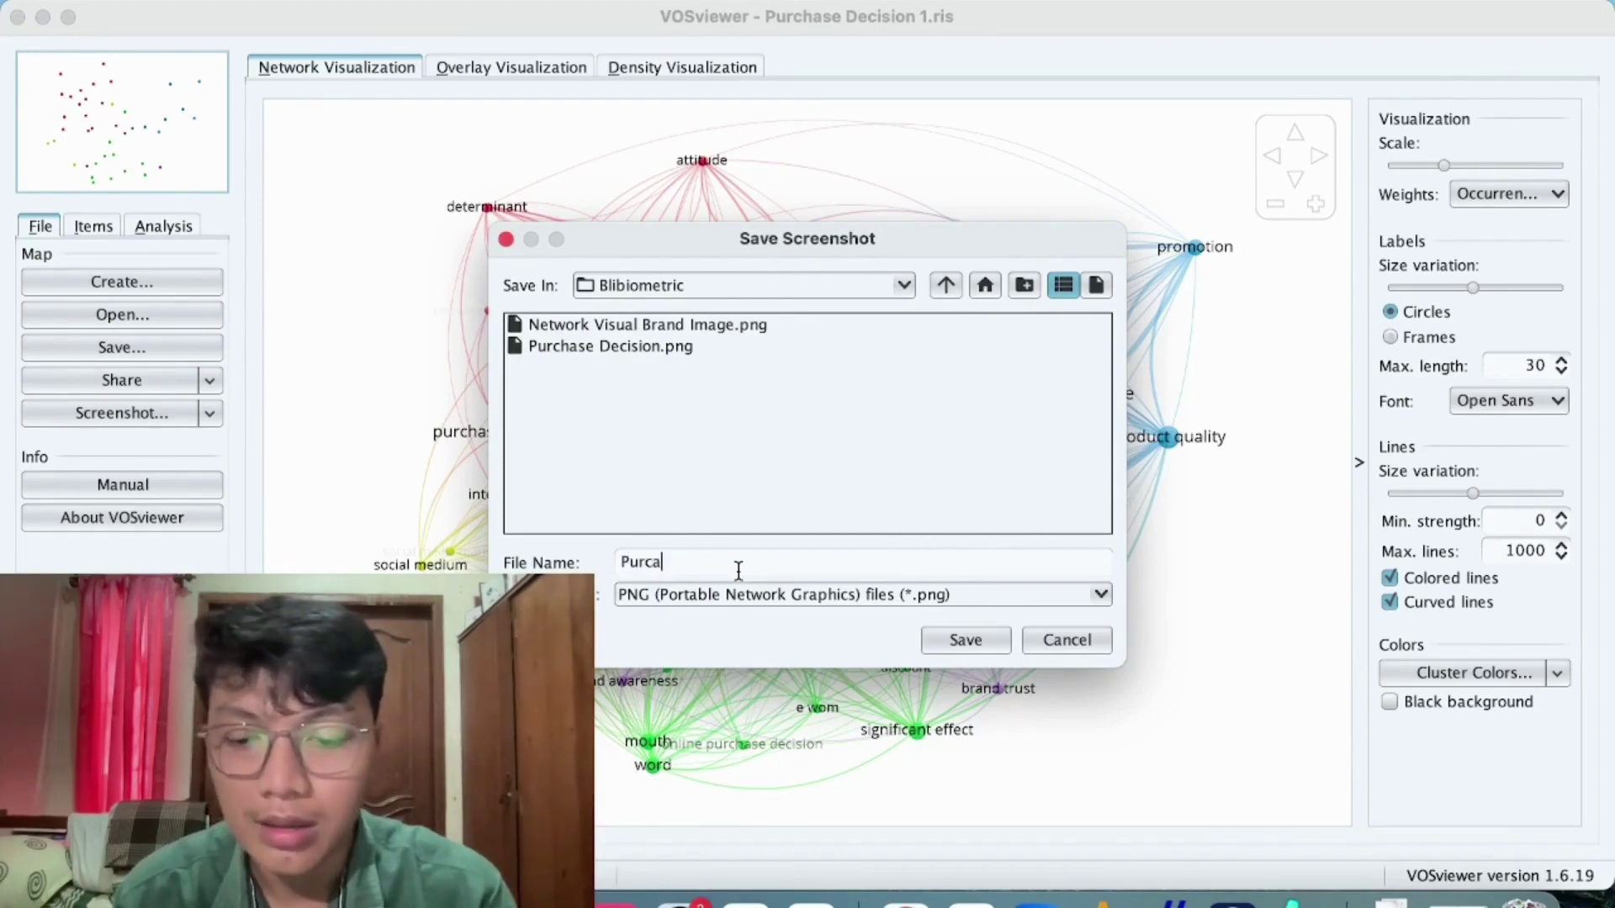
{"action": "type", "text": "h"}
{"action": "key", "text": "BackSpace"}
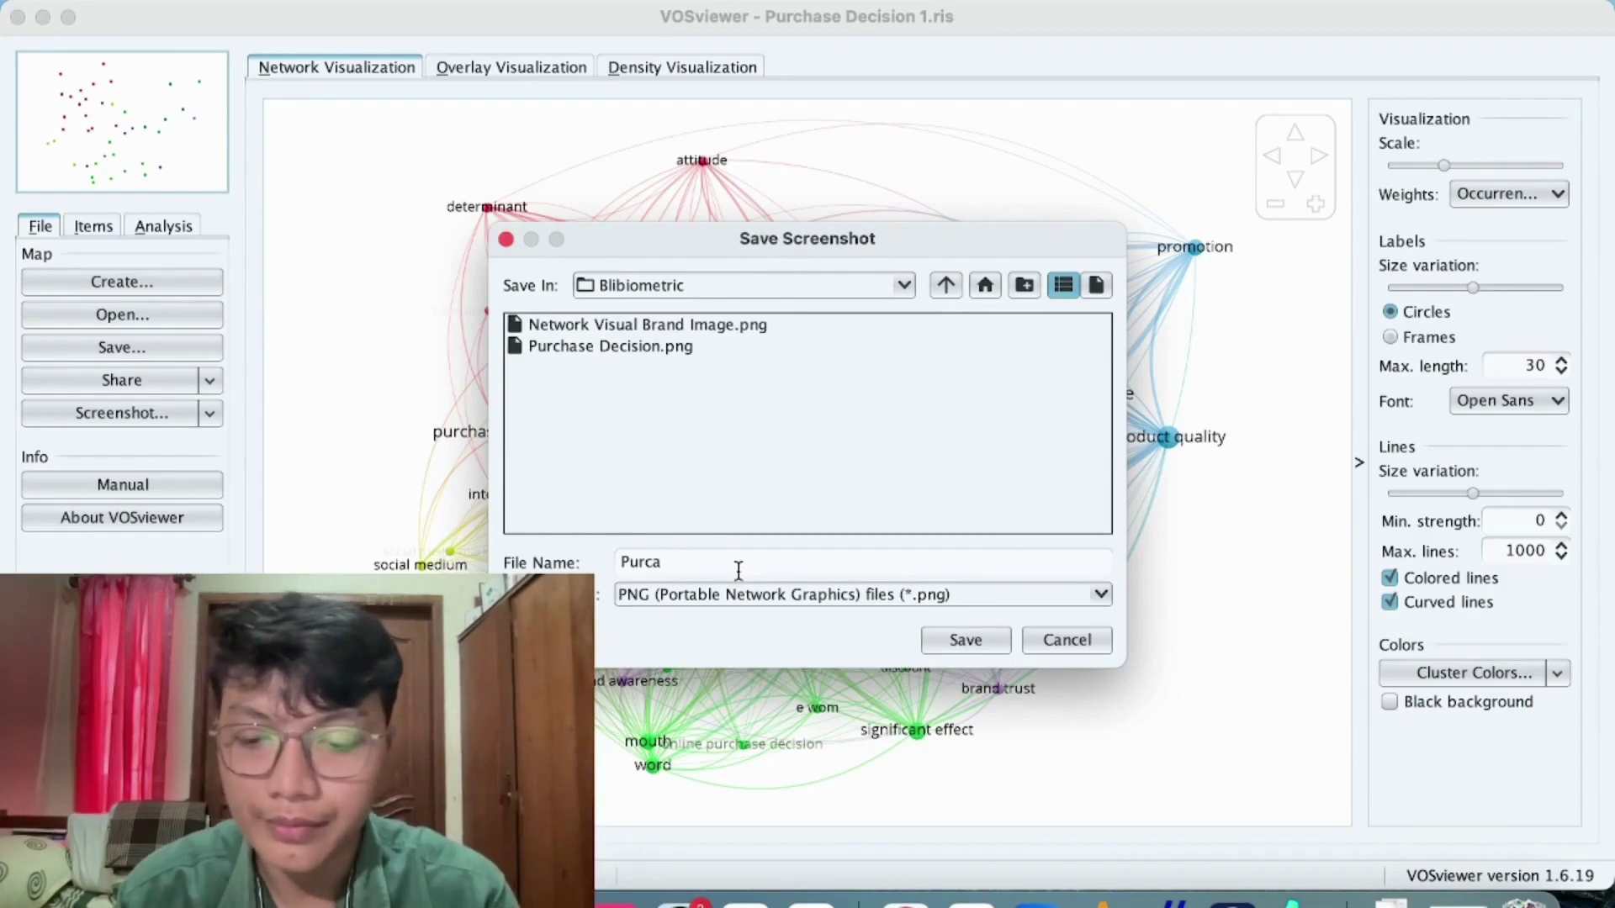
{"action": "type", "text": "he"}
{"action": "key", "text": "BackSpace"}
{"action": "key", "text": "BackSpace"}
{"action": "key", "text": "BackSpace"}
{"action": "type", "text": "h"}
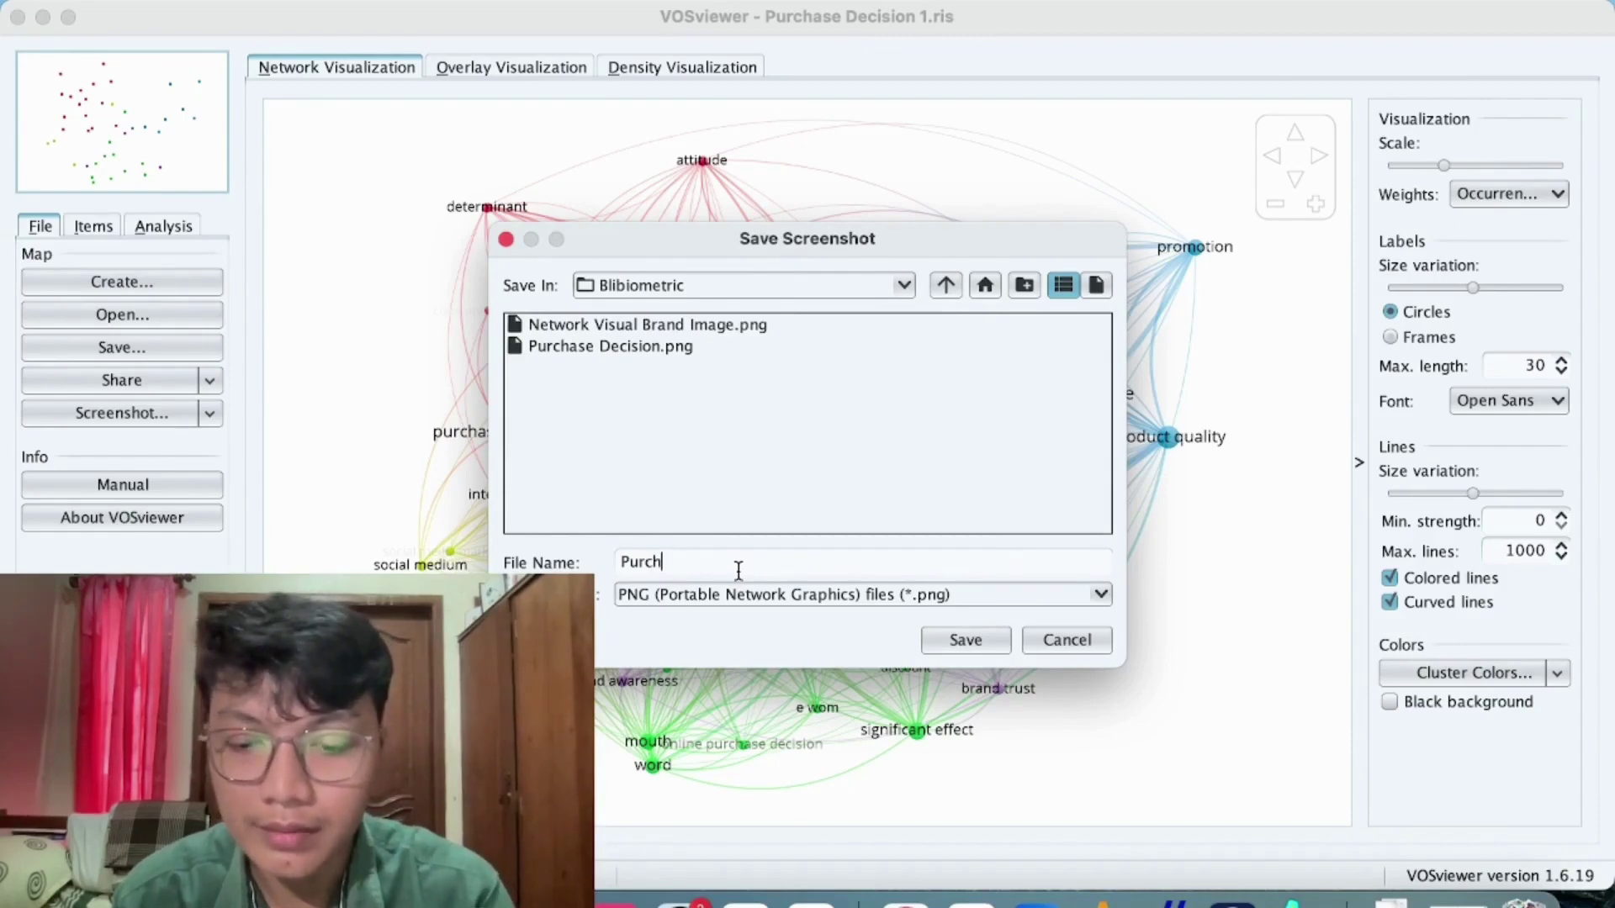
{"action": "type", "text": "ase Decis"}
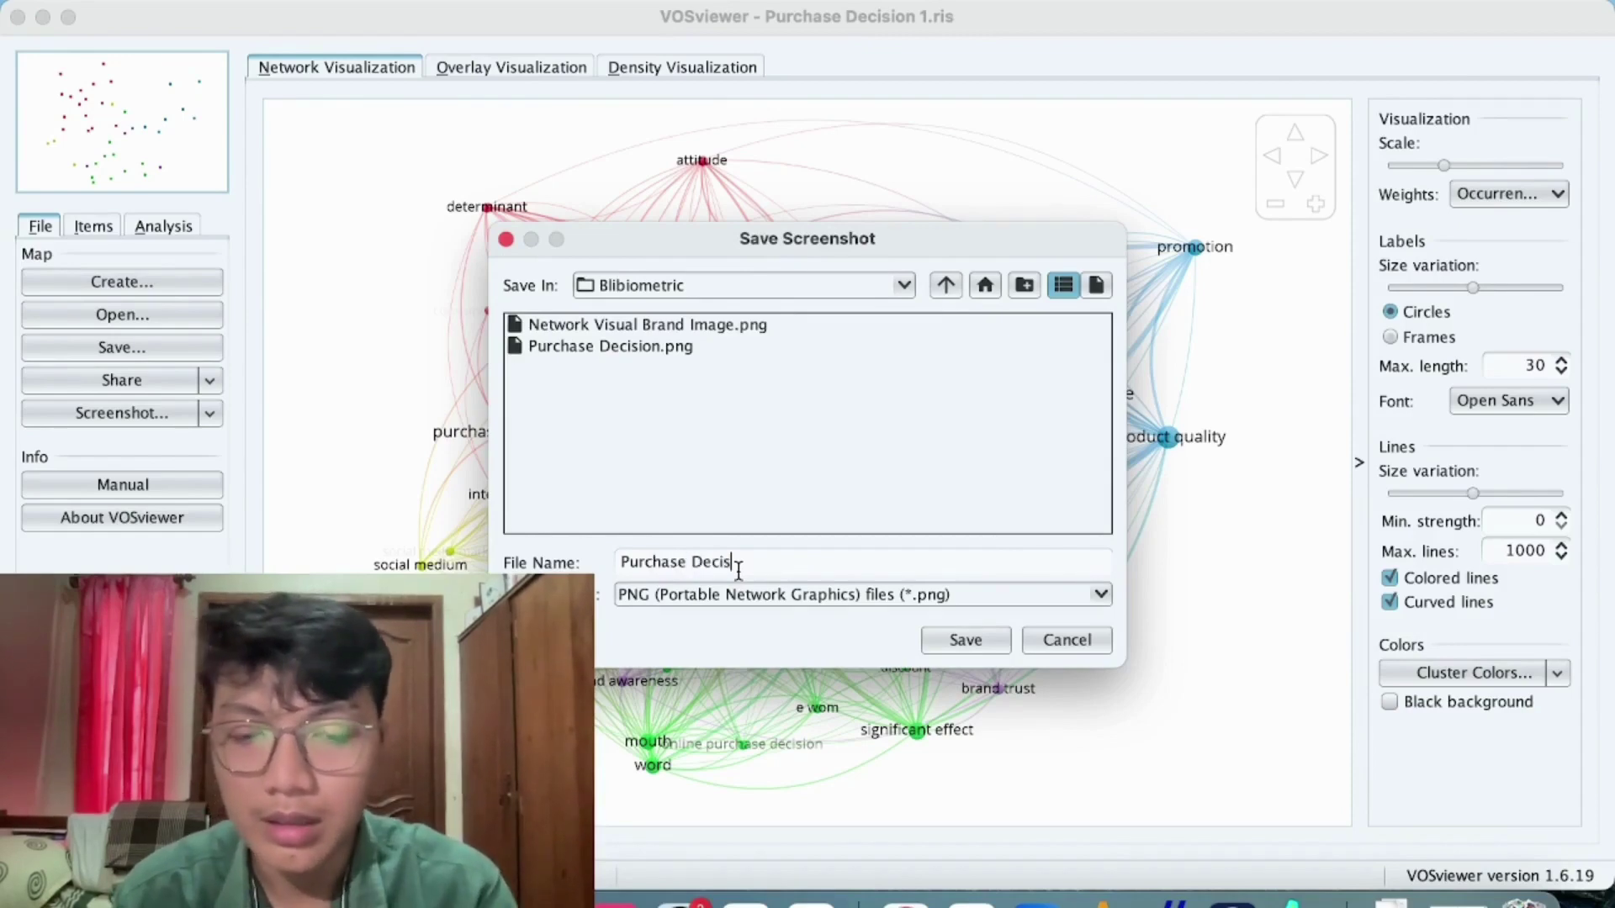
{"action": "type", "text": "ion 1"}
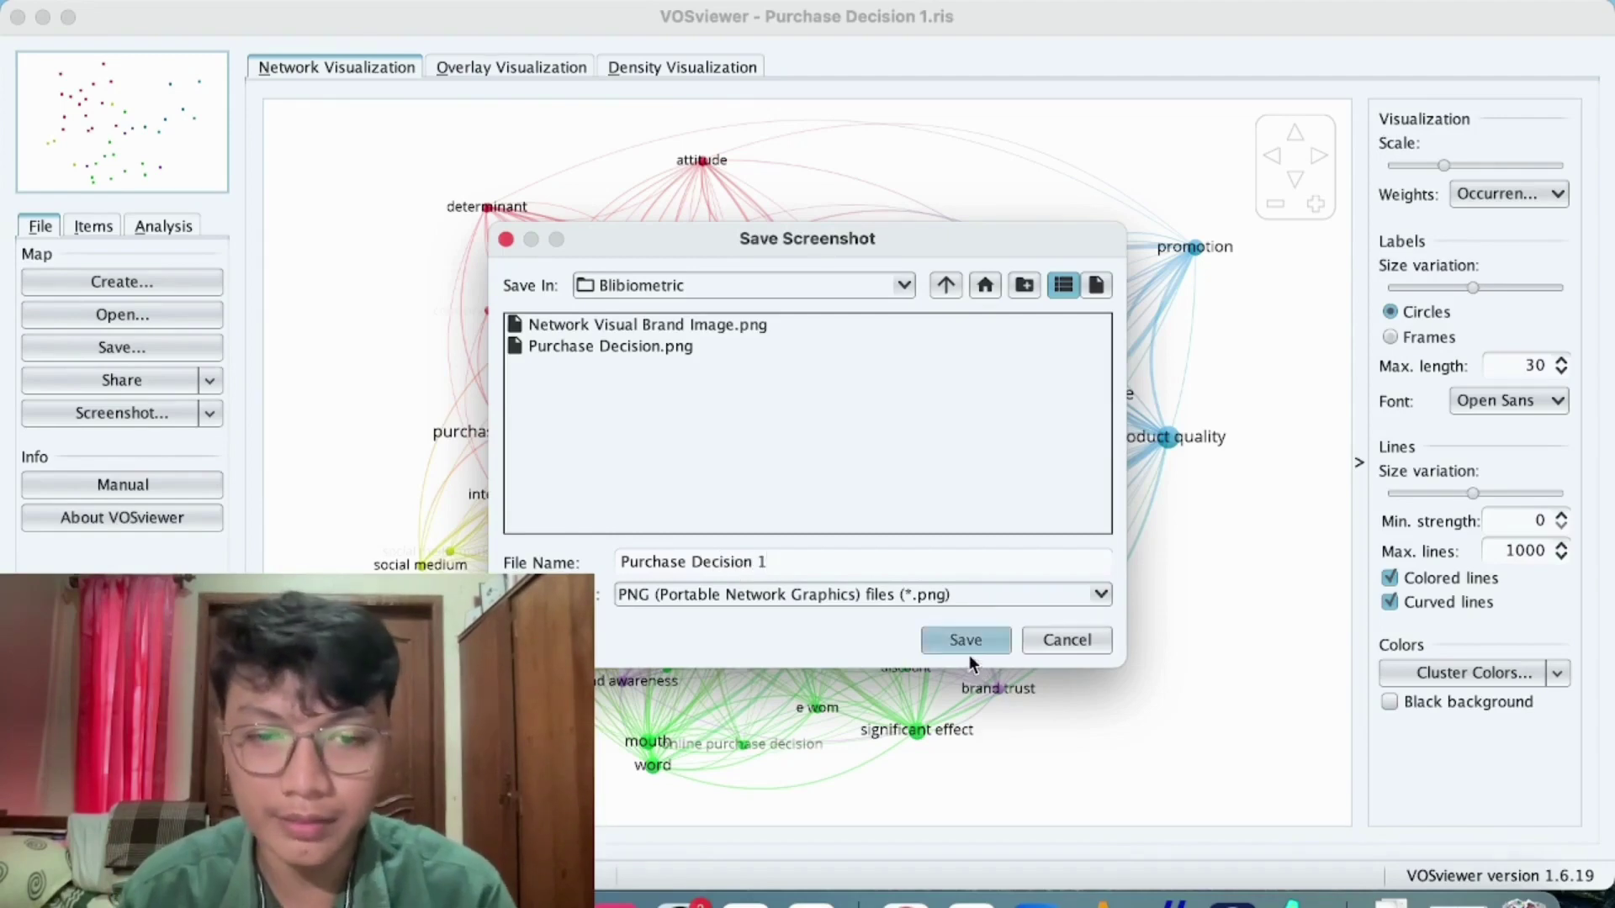
{"action": "left_click", "coordinate": [965, 641]}
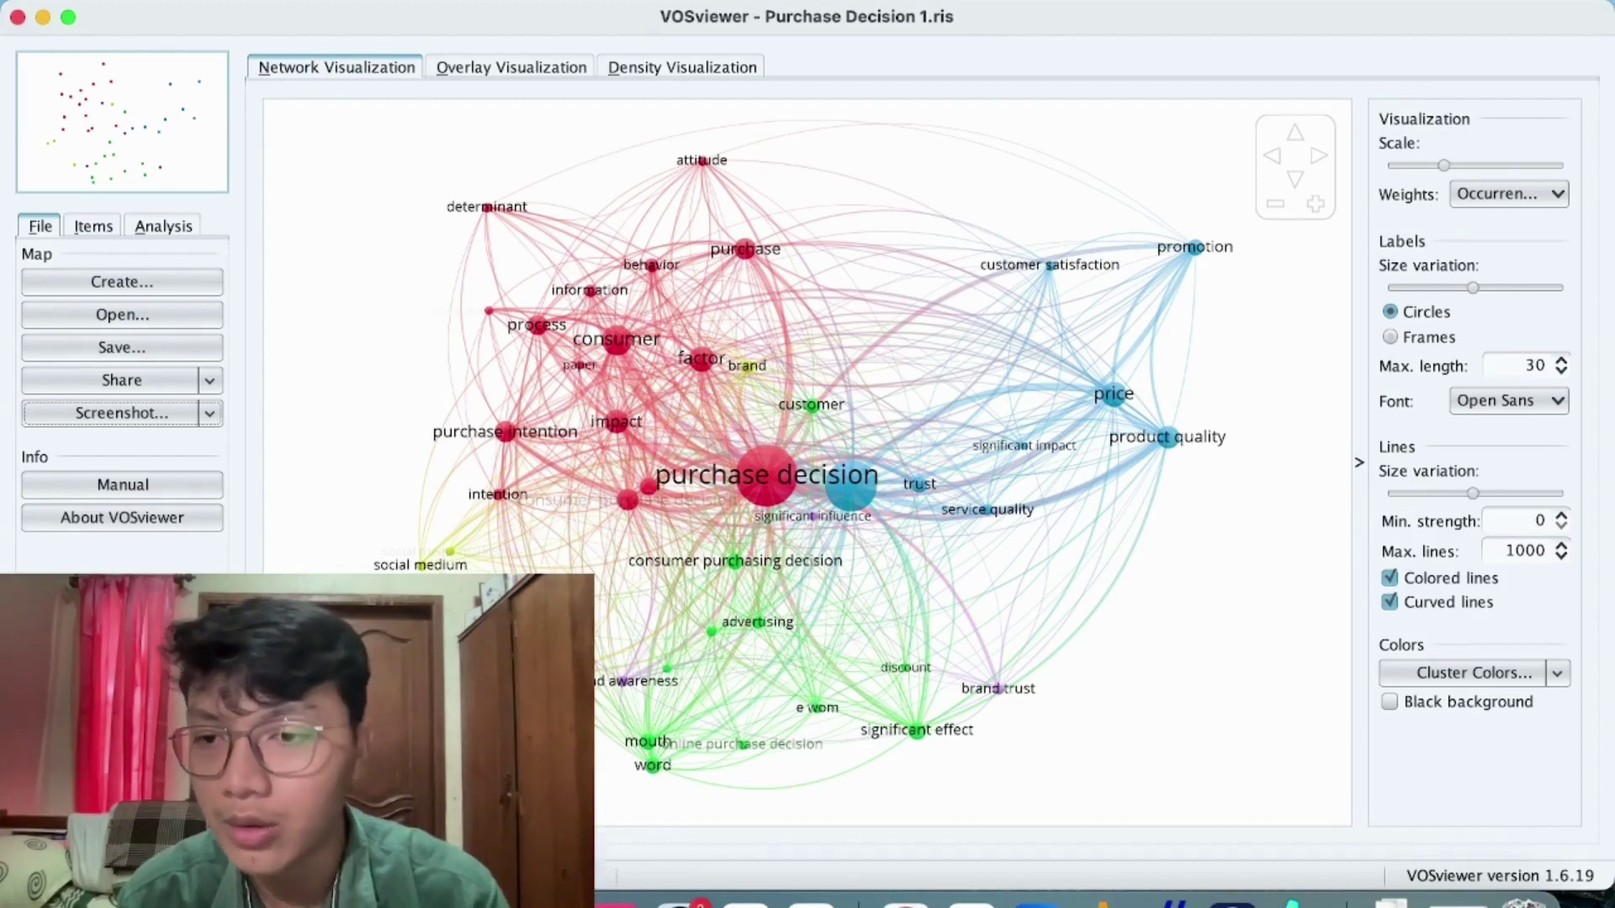
Step: Examine the map's item list by cluster, glance at the analysis settings, and inspect the links of the purchasing decision term
{"action": "left_click", "coordinate": [104, 229]}
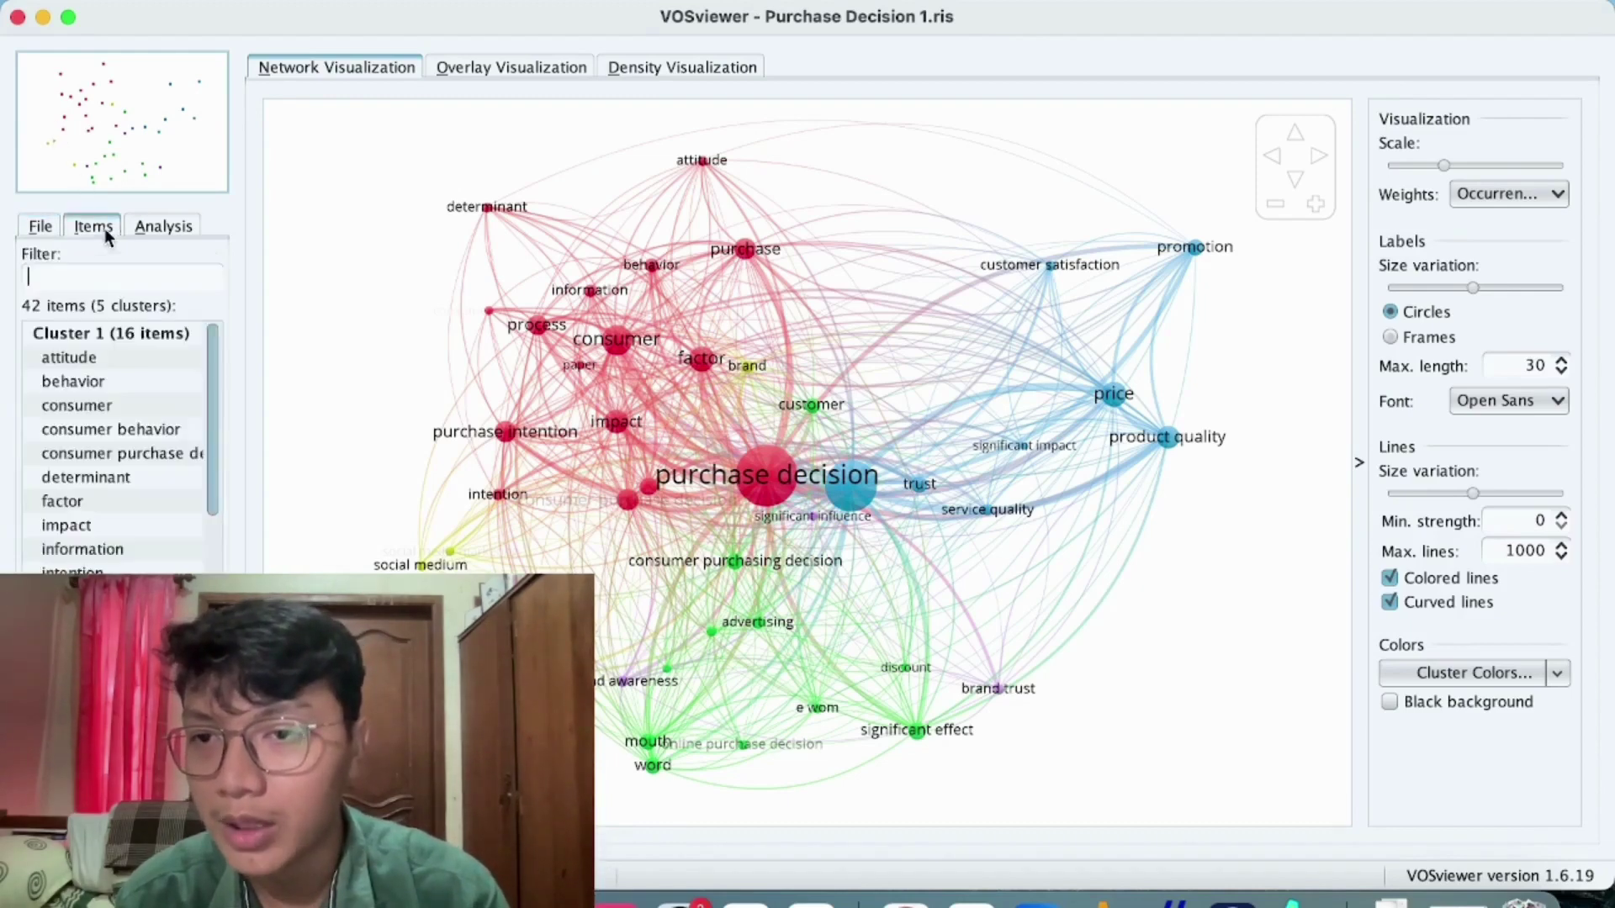
{"action": "scroll", "coordinate": [113, 436], "scroll_direction": "down", "scroll_amount": 10}
{"action": "scroll", "coordinate": [113, 445], "scroll_direction": "up", "scroll_amount": 10}
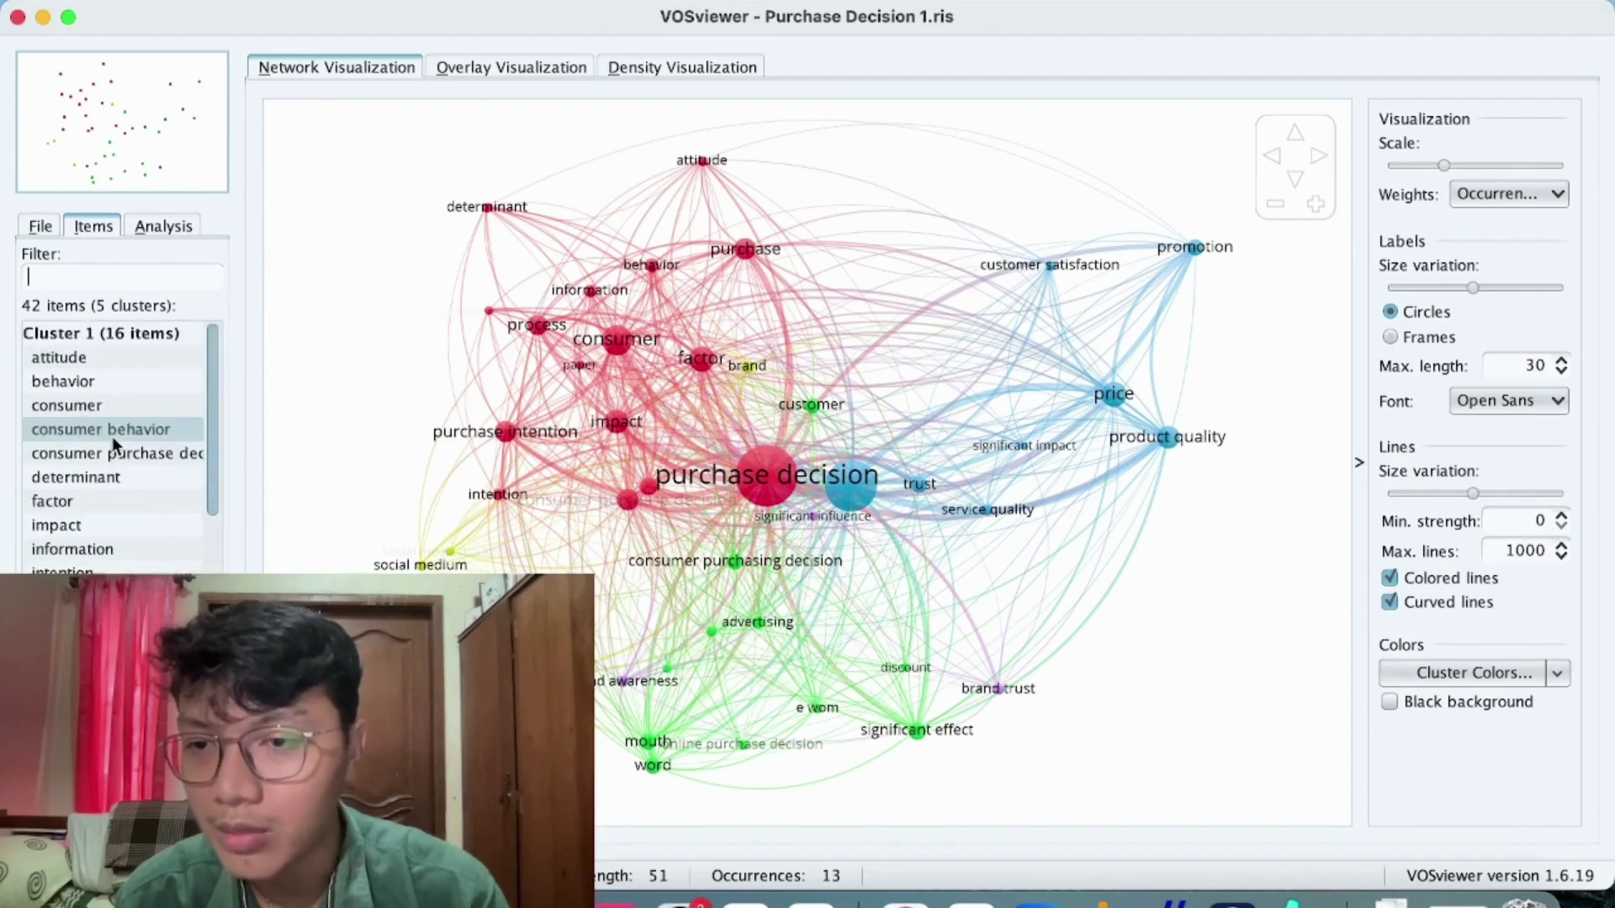
{"action": "scroll", "coordinate": [114, 446], "scroll_direction": "down", "scroll_amount": 9}
{"action": "scroll", "coordinate": [113, 437], "scroll_direction": "up", "scroll_amount": 9}
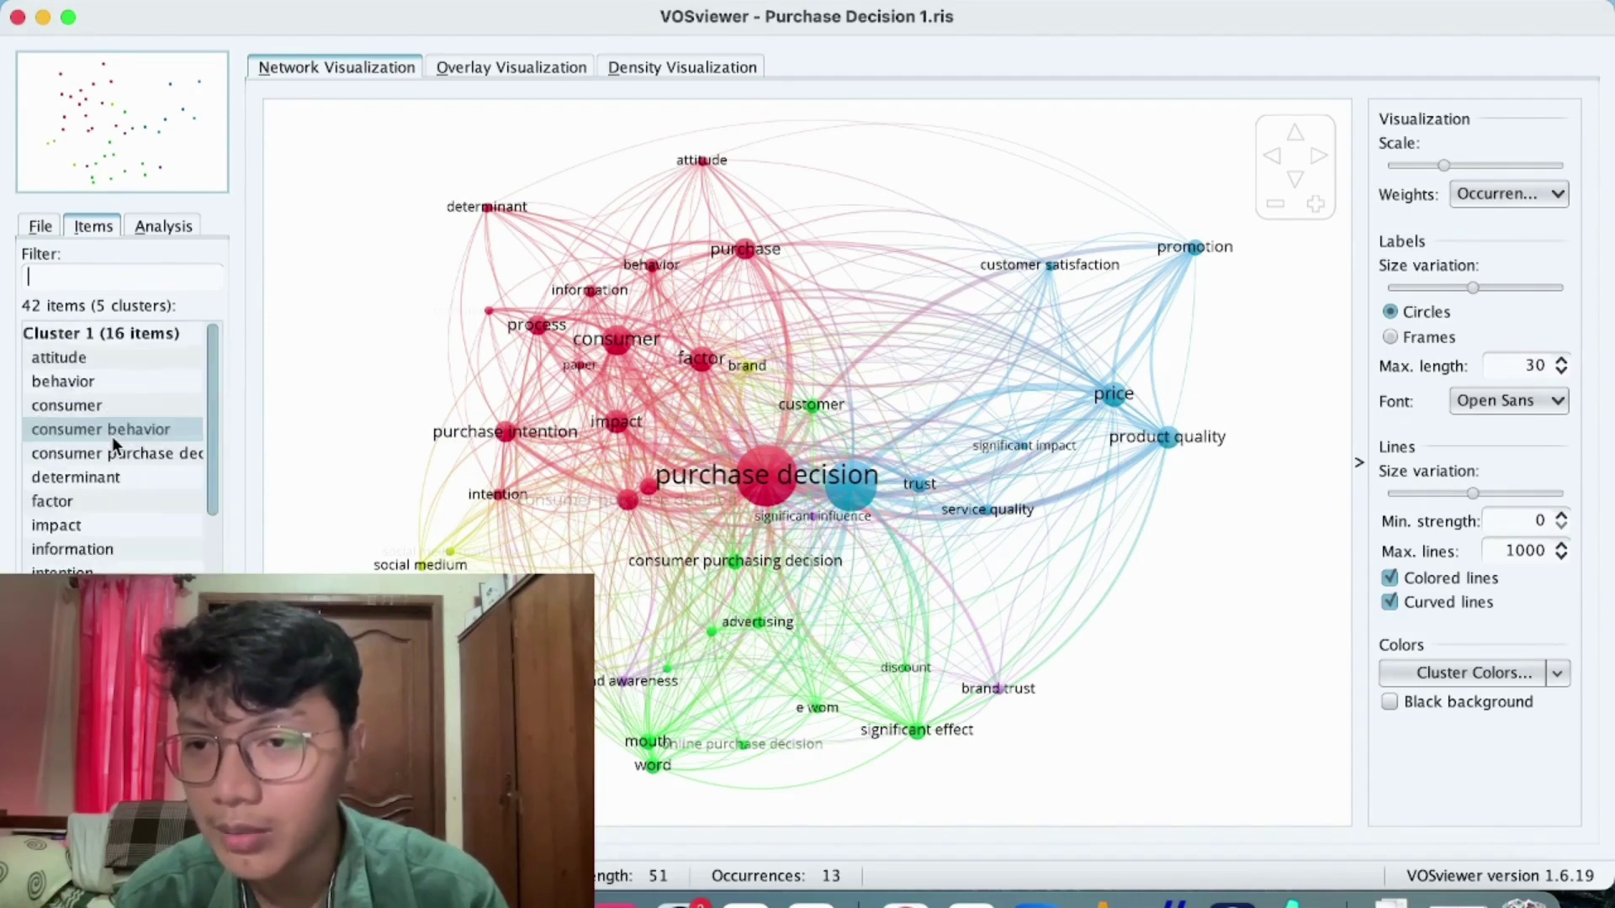
{"action": "left_click", "coordinate": [162, 228]}
{"action": "left_click", "coordinate": [93, 226]}
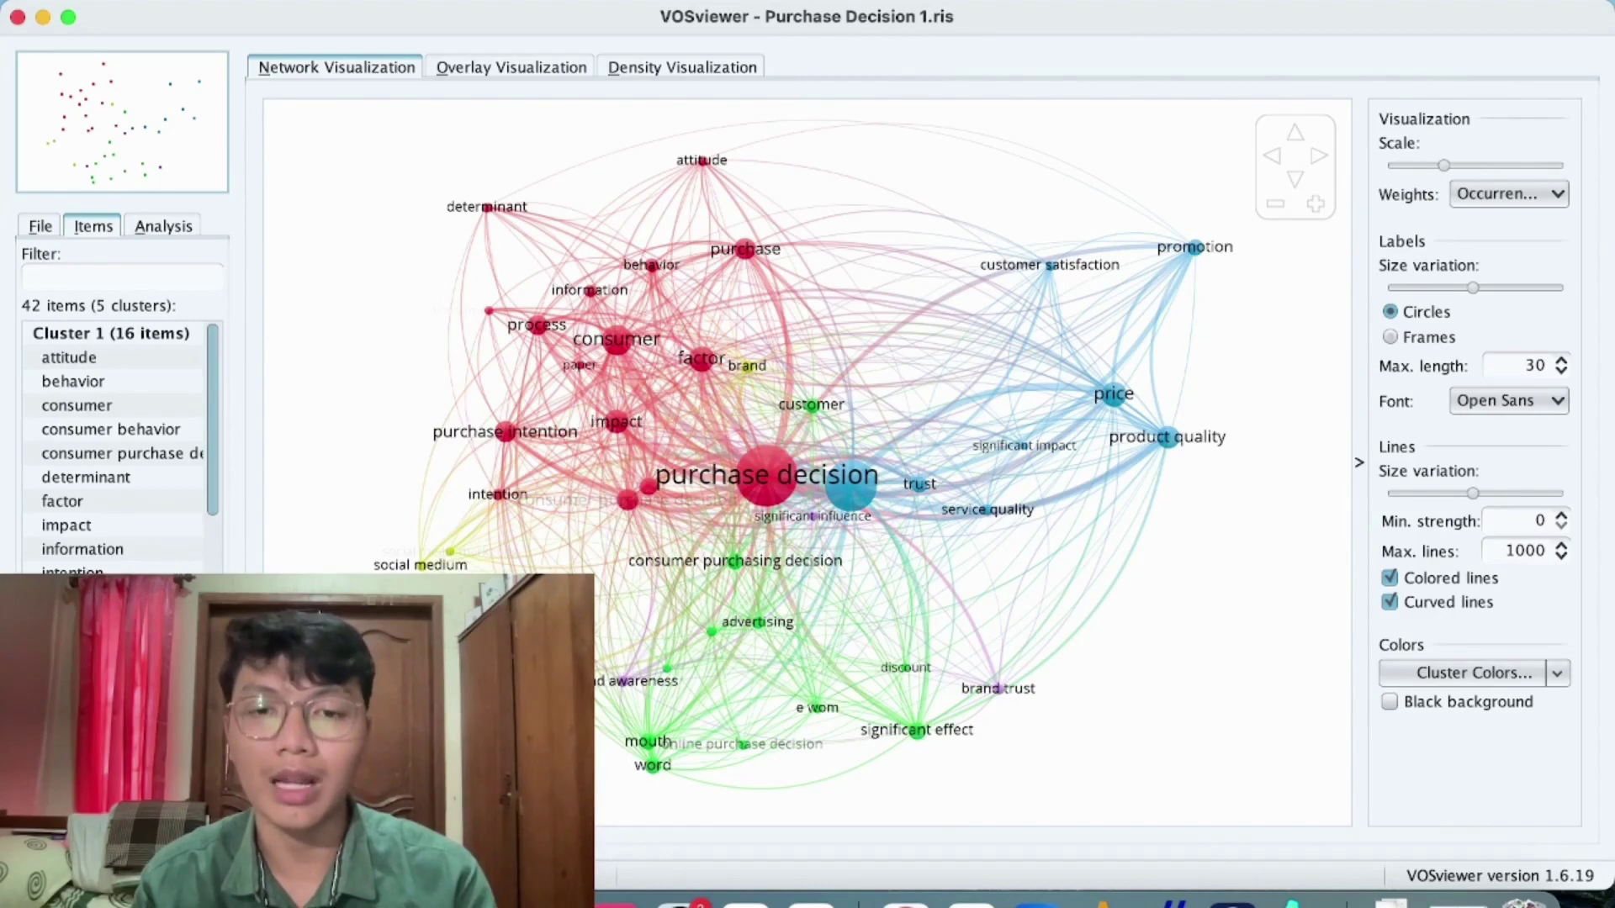
{"action": "mouse_move", "coordinate": [782, 493]}
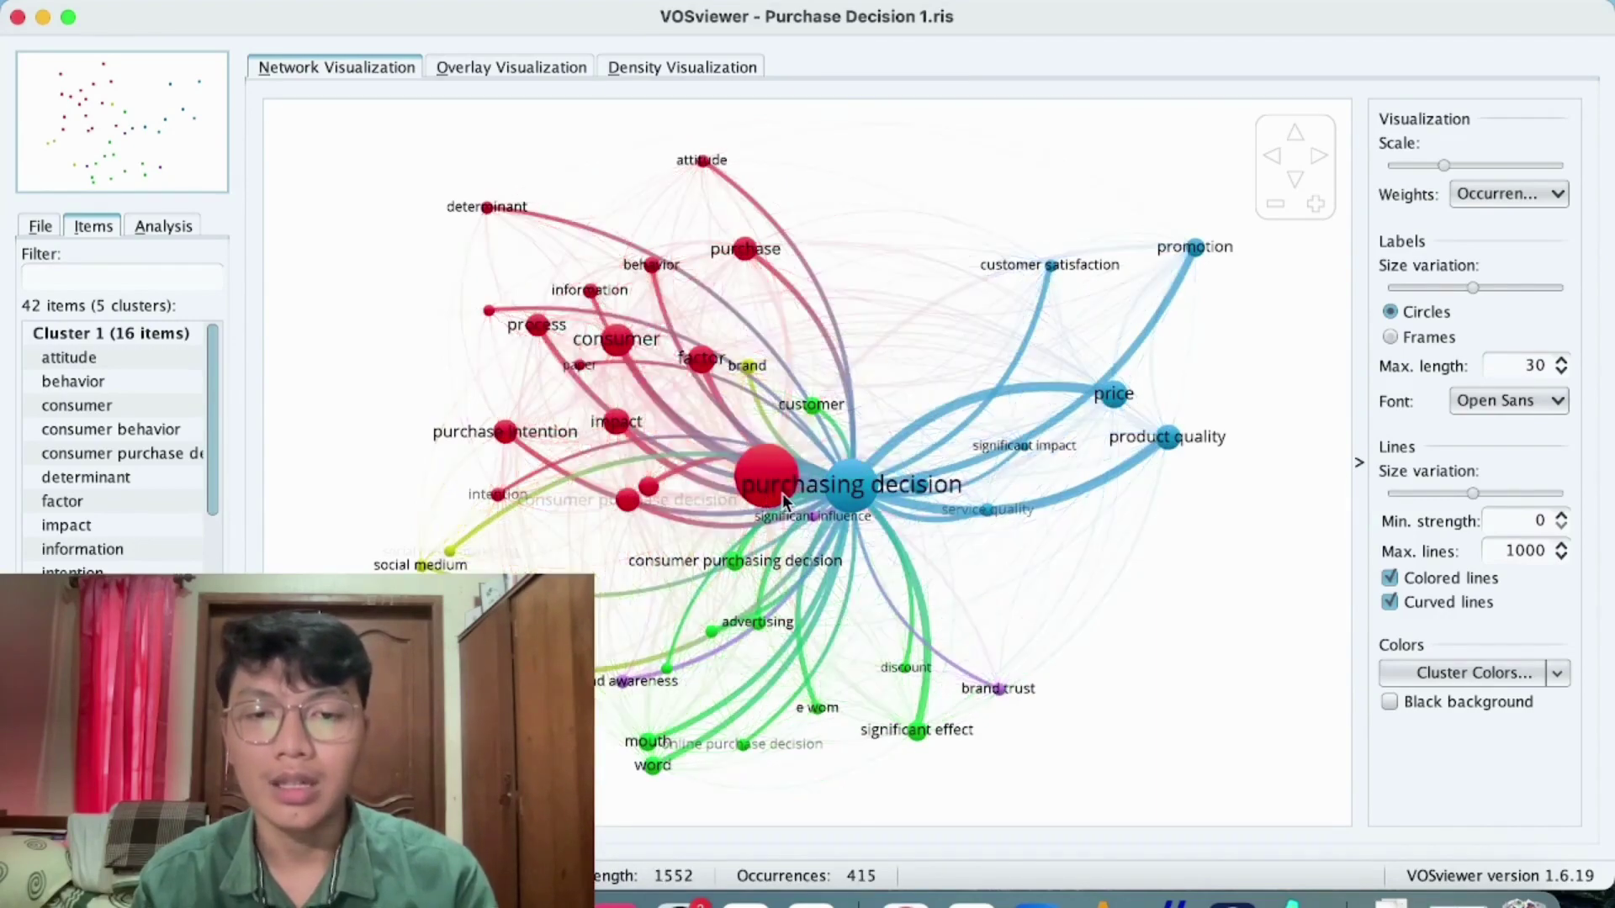
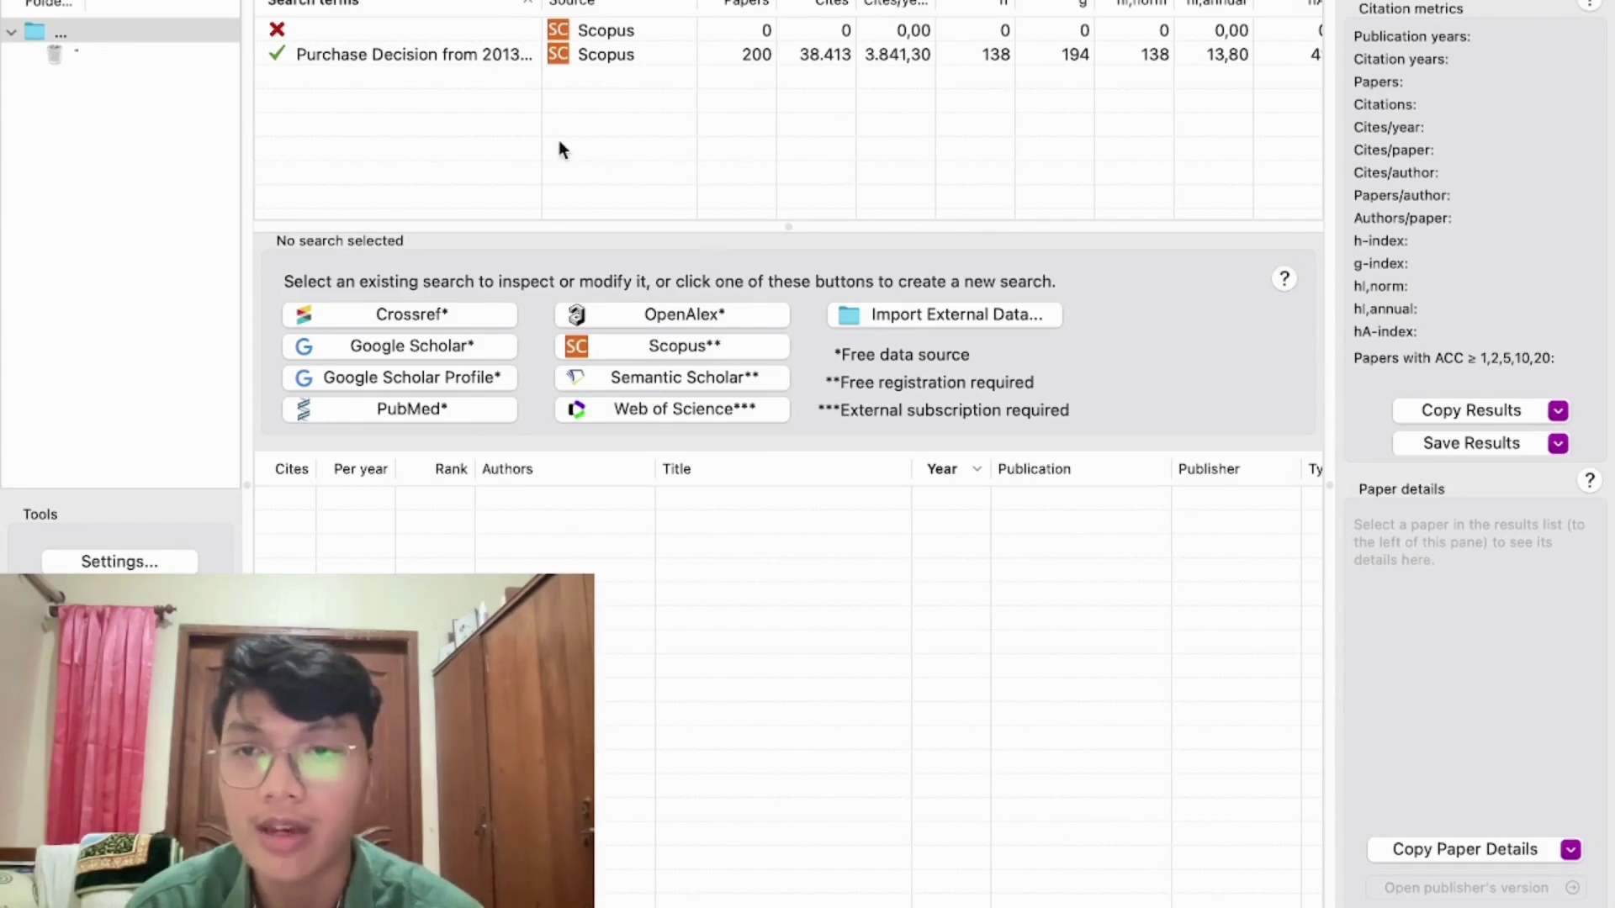
Step: Switch to Publish or Perish and review the saved Scopus search's Purchase Decision keywords, title words field and 2013–2023 year range
{"action": "left_click", "coordinate": [469, 55]}
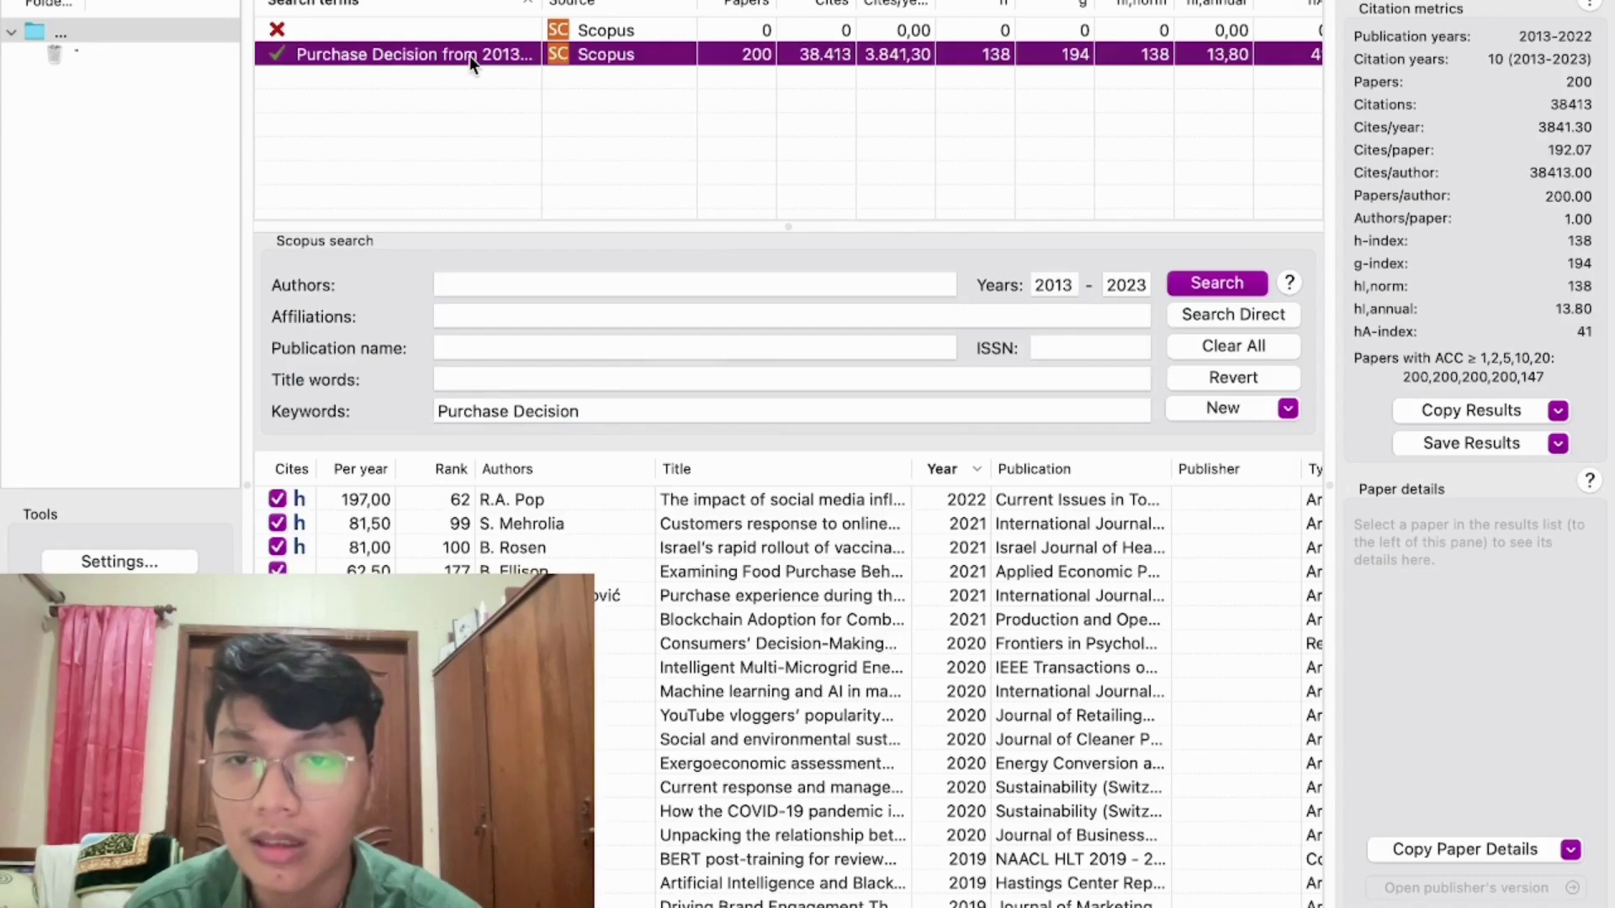
{"action": "left_click_drag", "start_coordinate": [598, 416], "coordinate": [424, 418]}
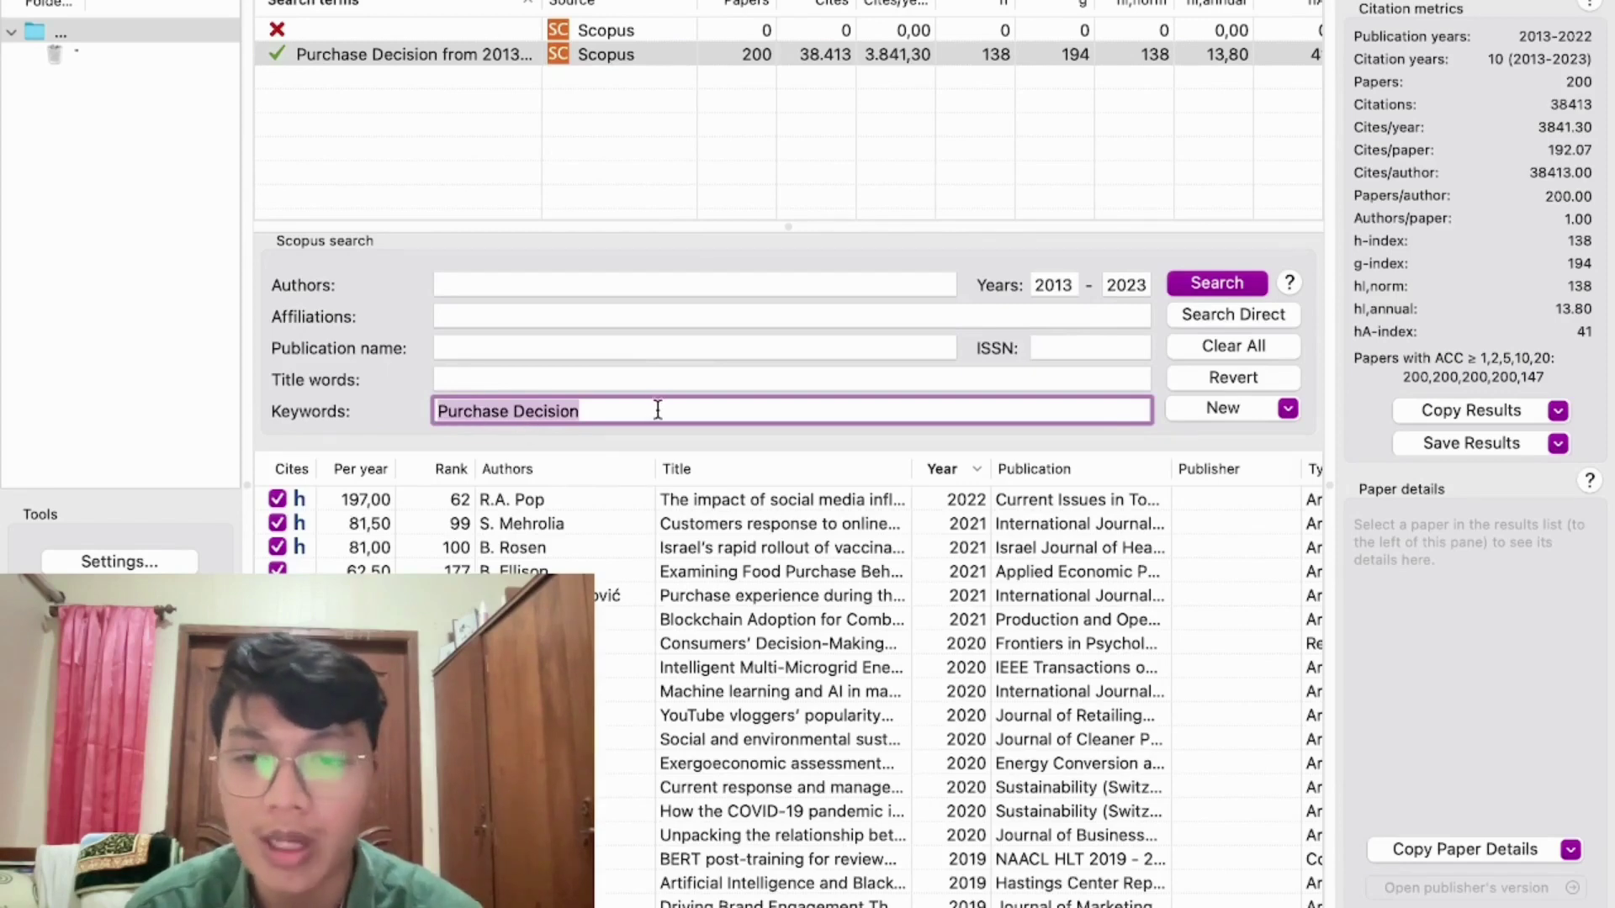
{"action": "left_click", "coordinate": [611, 377]}
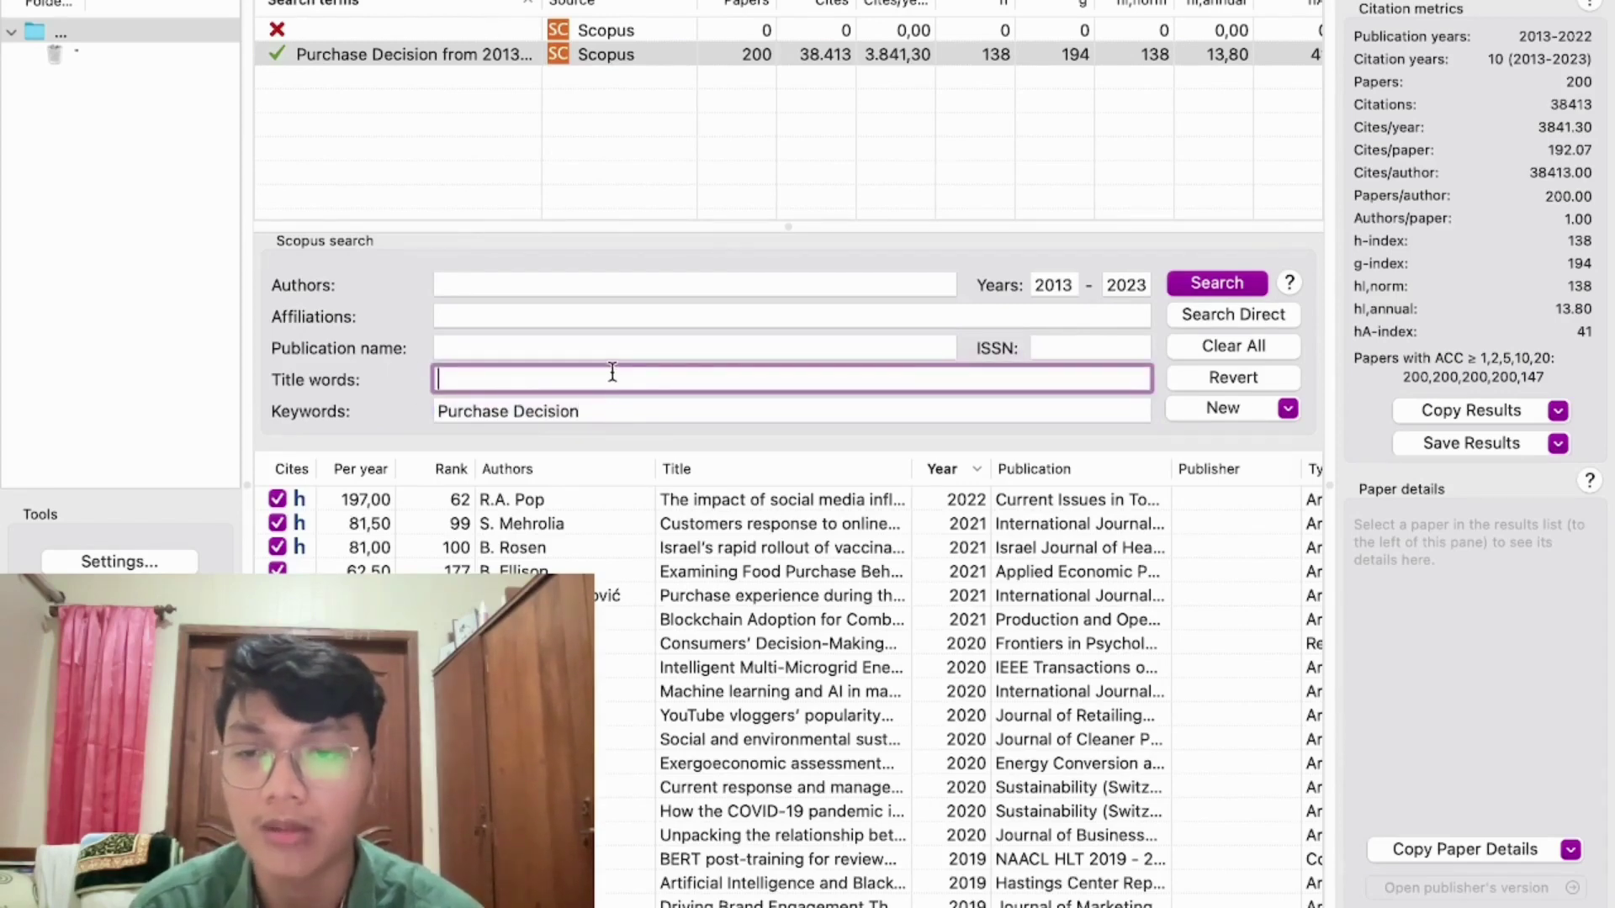
{"action": "left_click", "coordinate": [613, 408]}
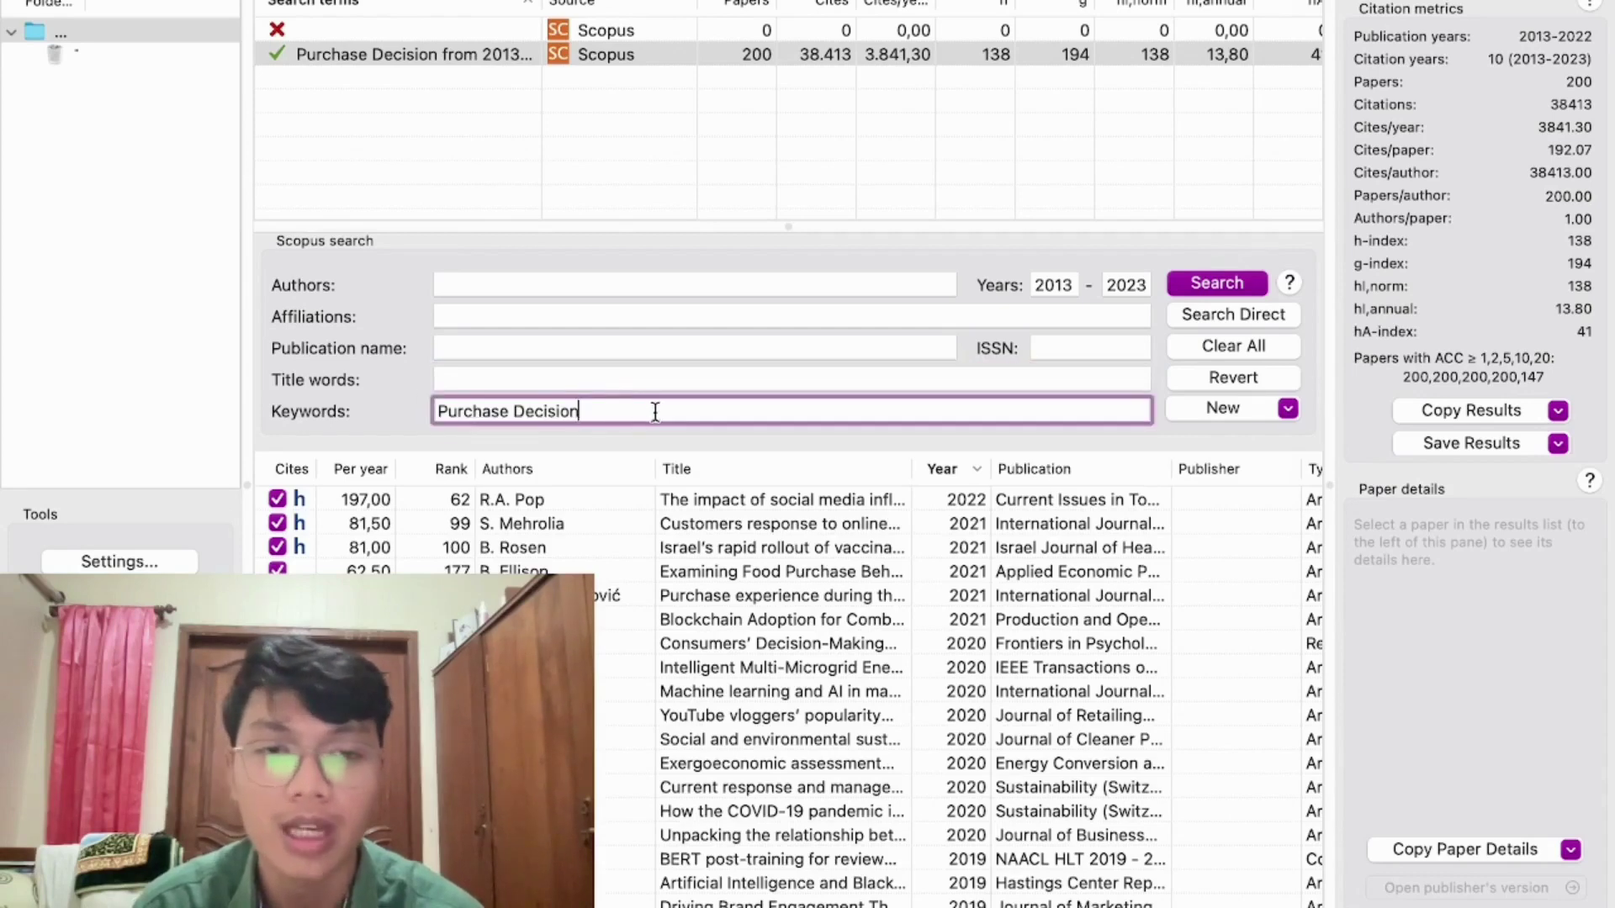
{"action": "left_click", "coordinate": [1074, 286]}
{"action": "double_click", "coordinate": [1073, 286]}
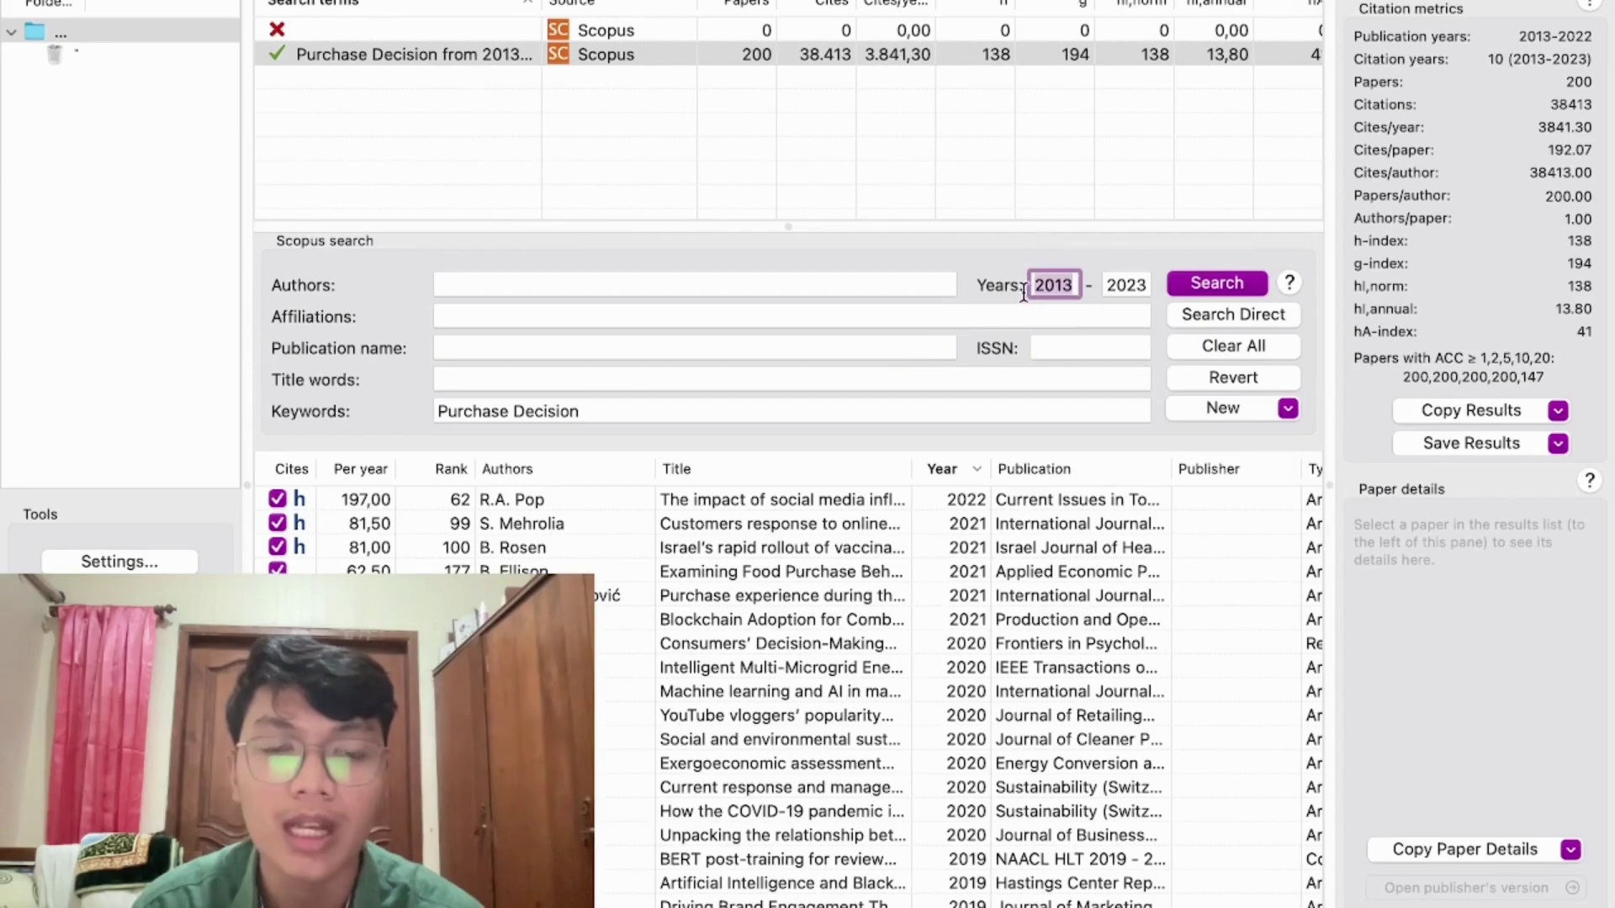
{"action": "left_click", "coordinate": [1077, 318]}
{"action": "left_click", "coordinate": [1073, 287]}
{"action": "left_click", "coordinate": [1135, 279]}
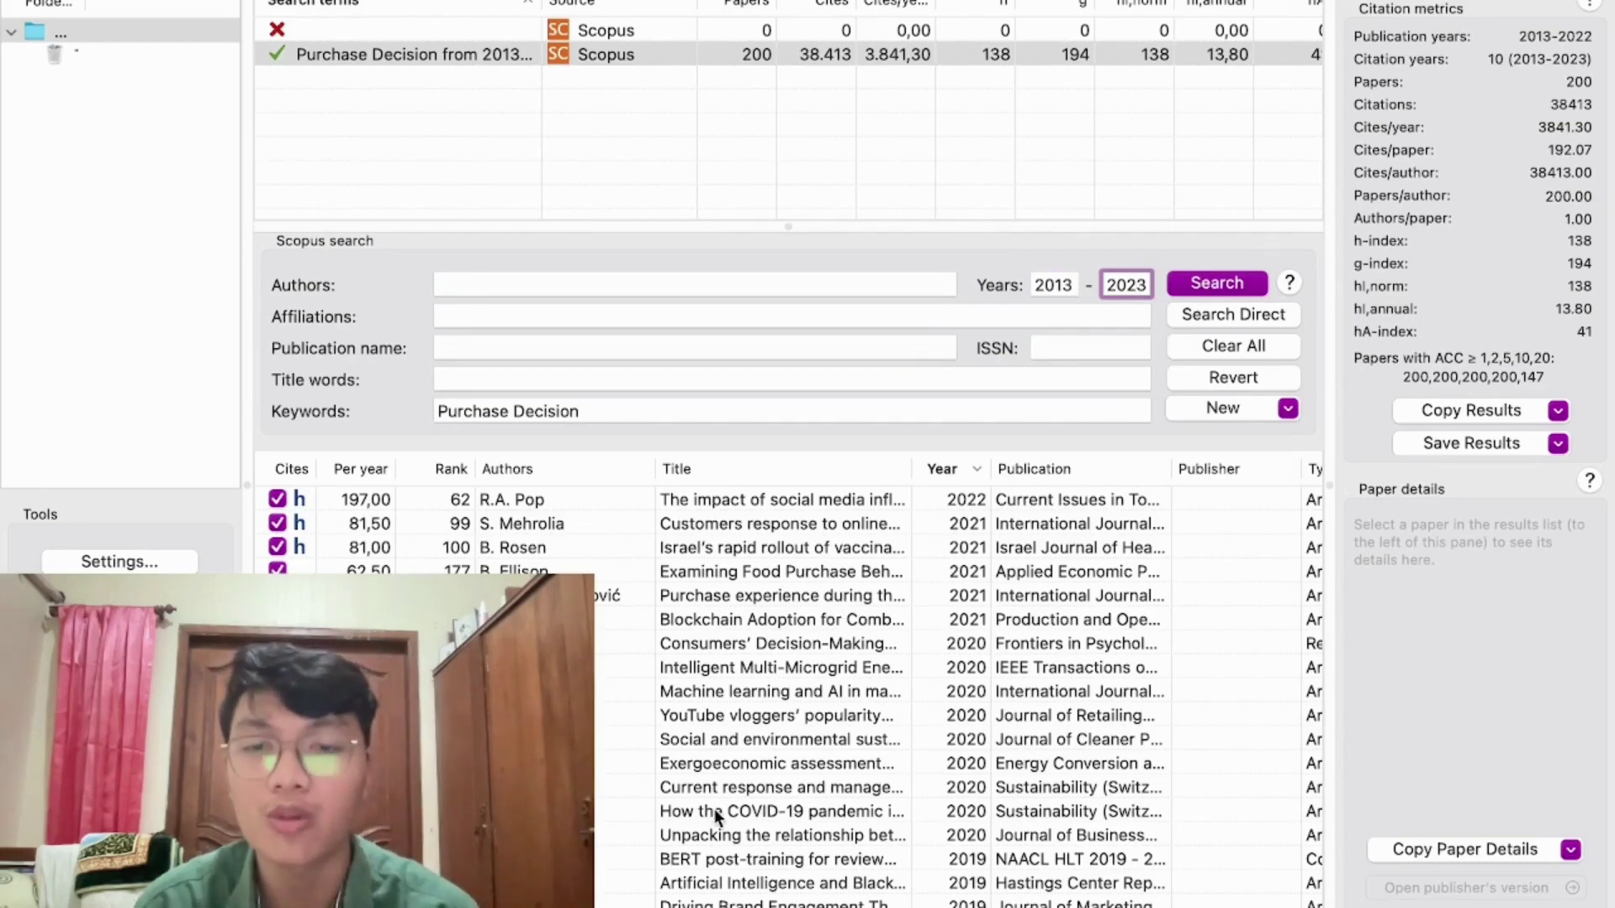
Step: Browse the Scopus results list and view the details of the 2022 paper on social media influencers and travel decisions
{"action": "scroll", "coordinate": [714, 809], "scroll_direction": "down", "scroll_amount": 10}
{"action": "scroll", "coordinate": [714, 809], "scroll_direction": "up", "scroll_amount": 8}
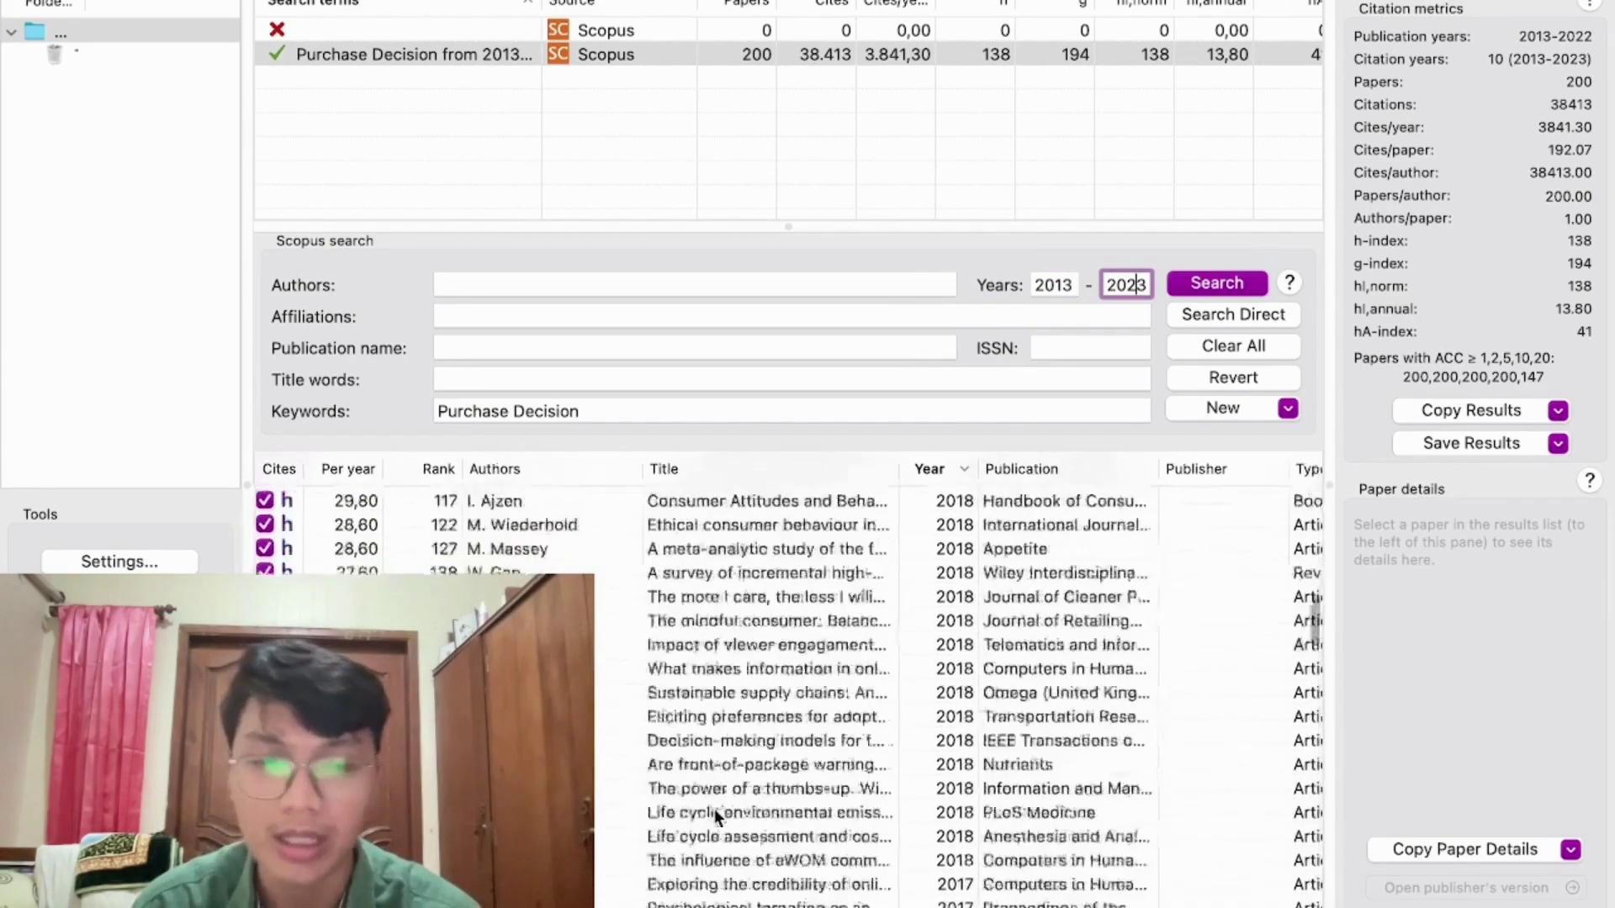
{"action": "scroll", "coordinate": [714, 809], "scroll_direction": "up", "scroll_amount": 5}
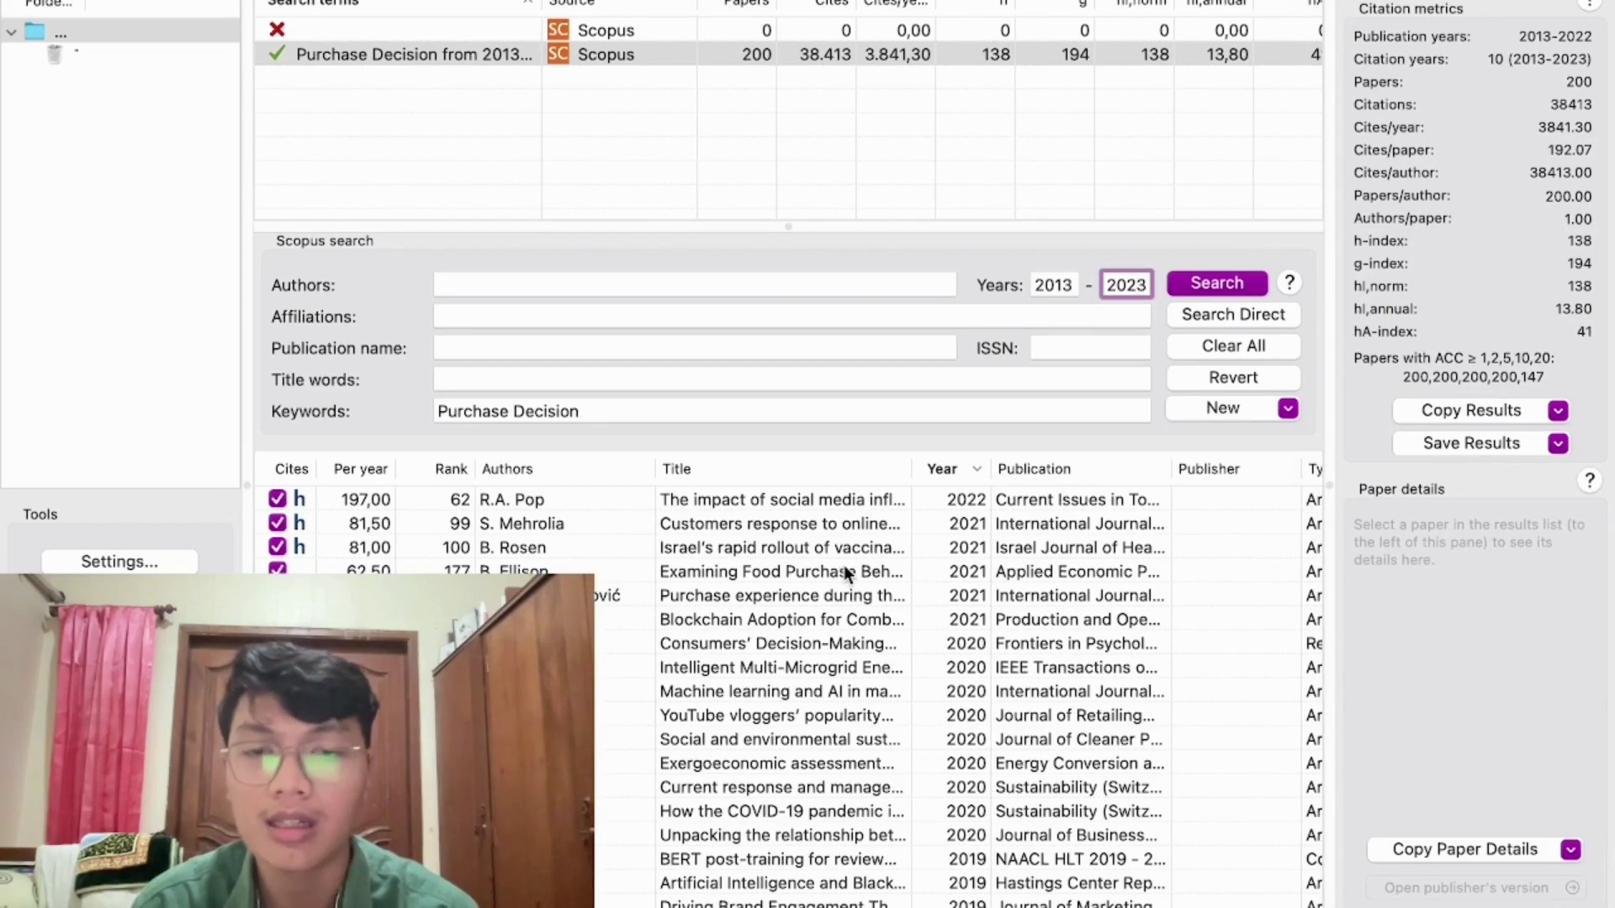
{"action": "left_click", "coordinate": [702, 502]}
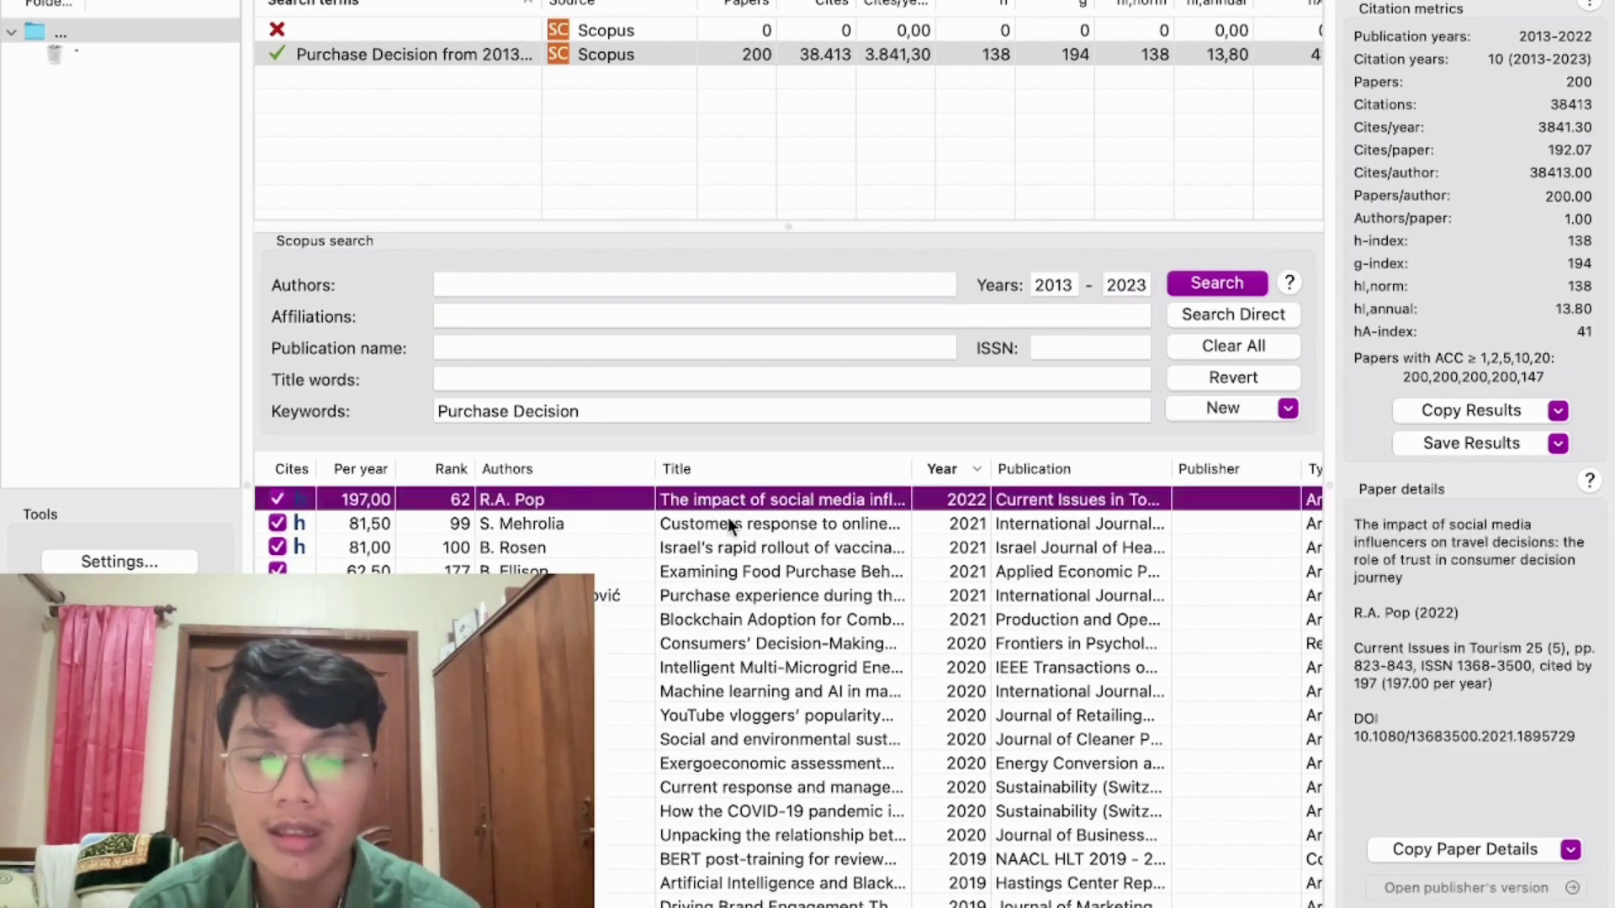
{"action": "scroll", "coordinate": [729, 517], "scroll_direction": "down", "scroll_amount": 15}
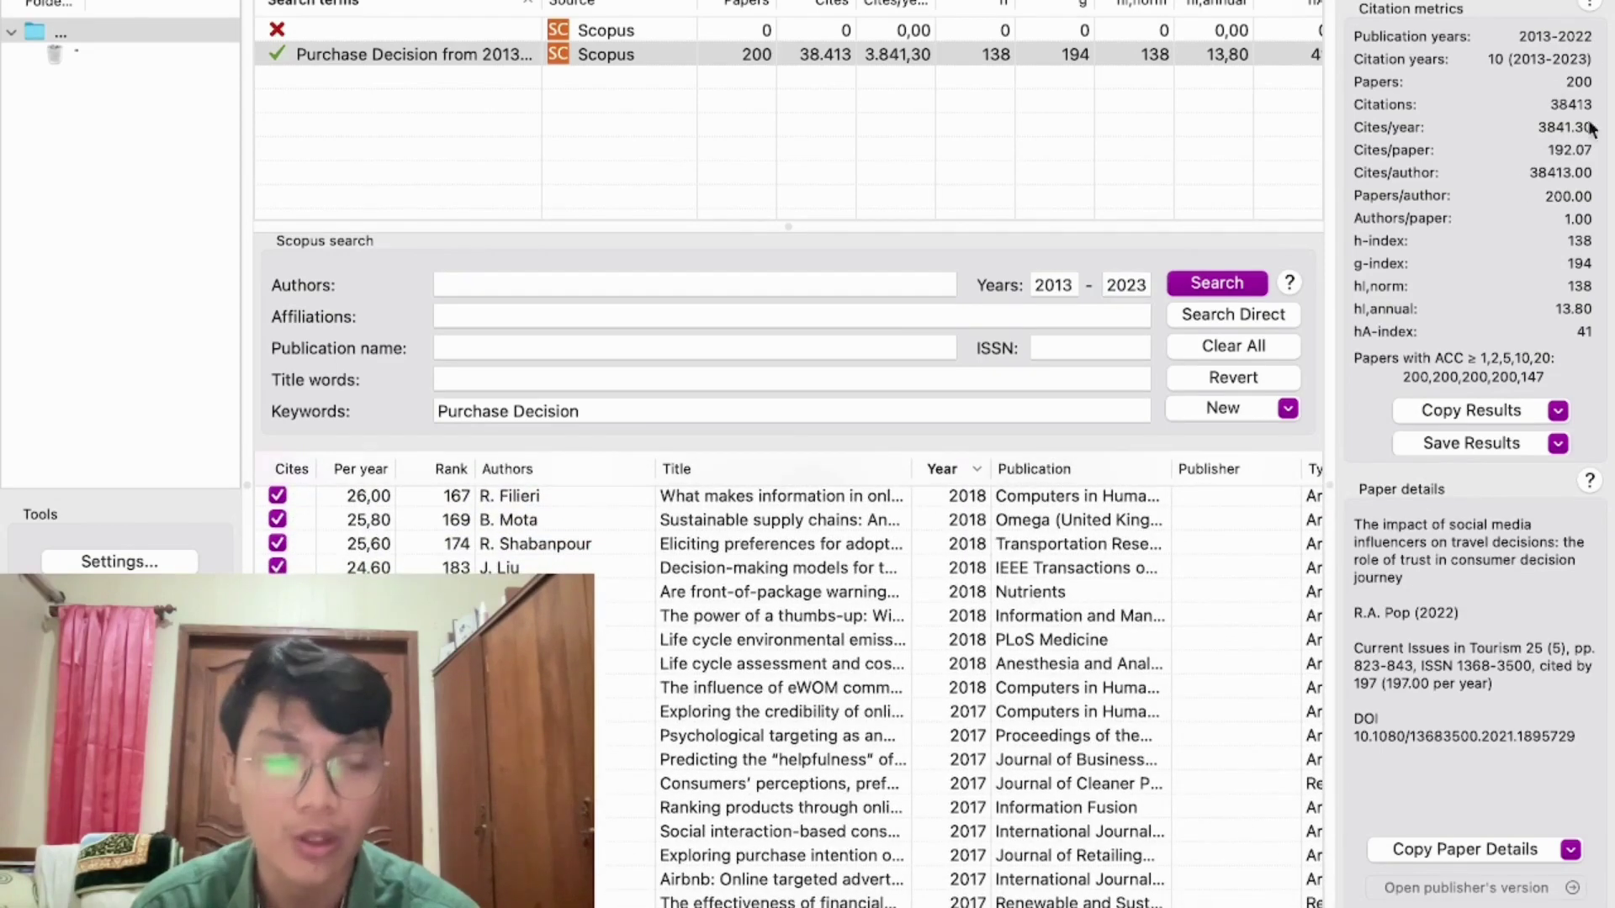
{"action": "scroll", "coordinate": [944, 757], "scroll_direction": "up", "scroll_amount": 15}
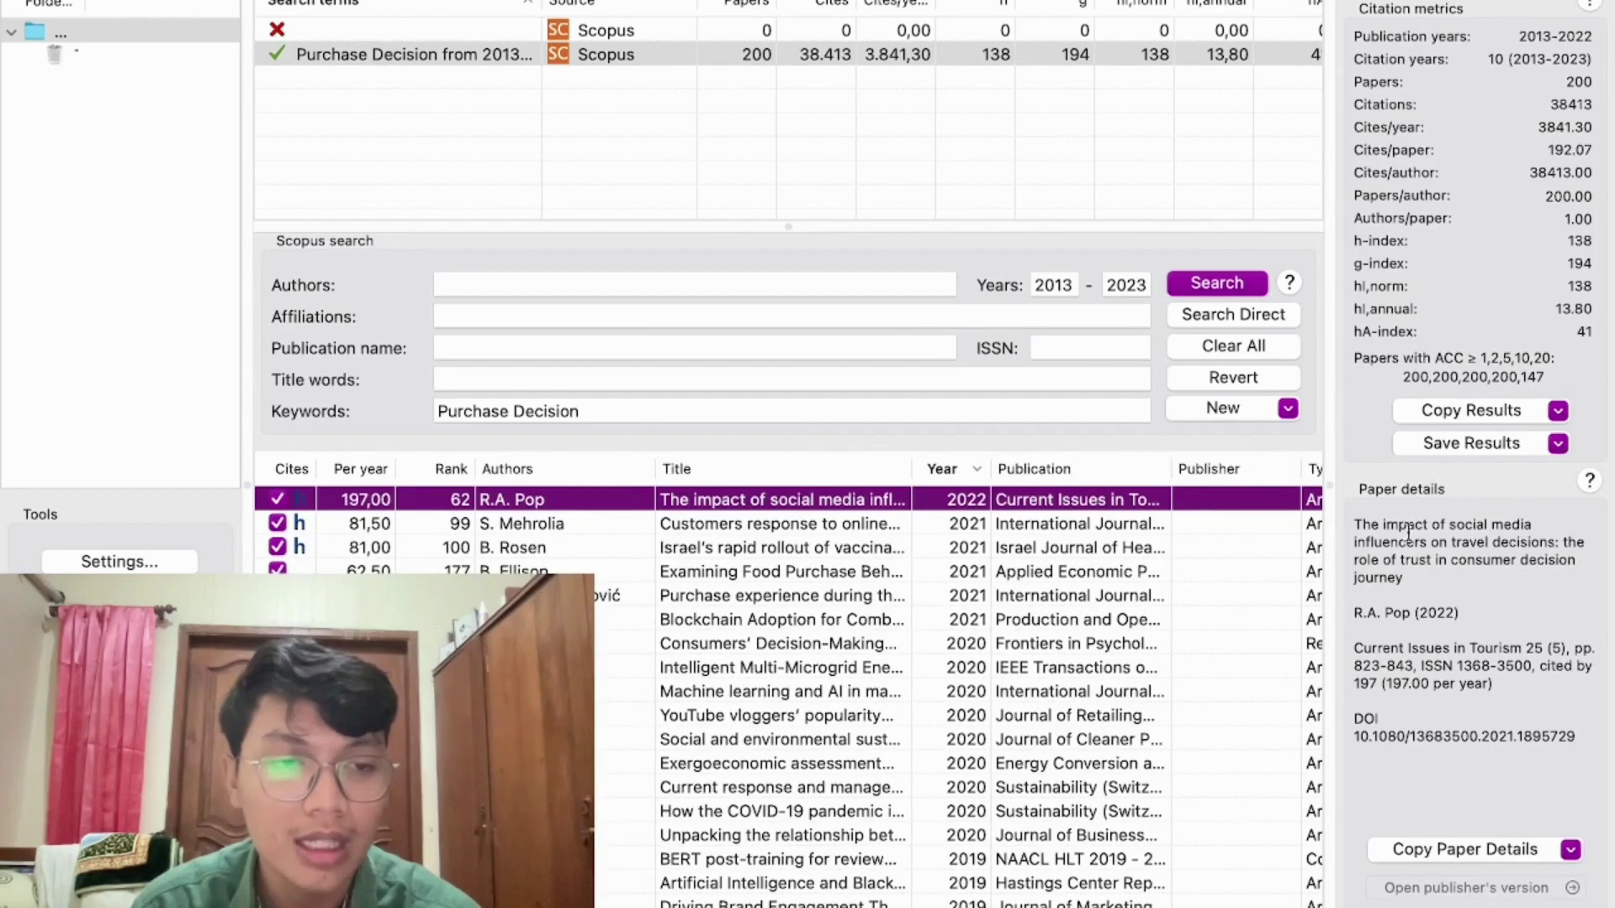
Step: Export the Scopus results as CSV to the Blibiometric folder, entering "Purchase Decision" as the file name
{"action": "left_click", "coordinate": [1557, 445]}
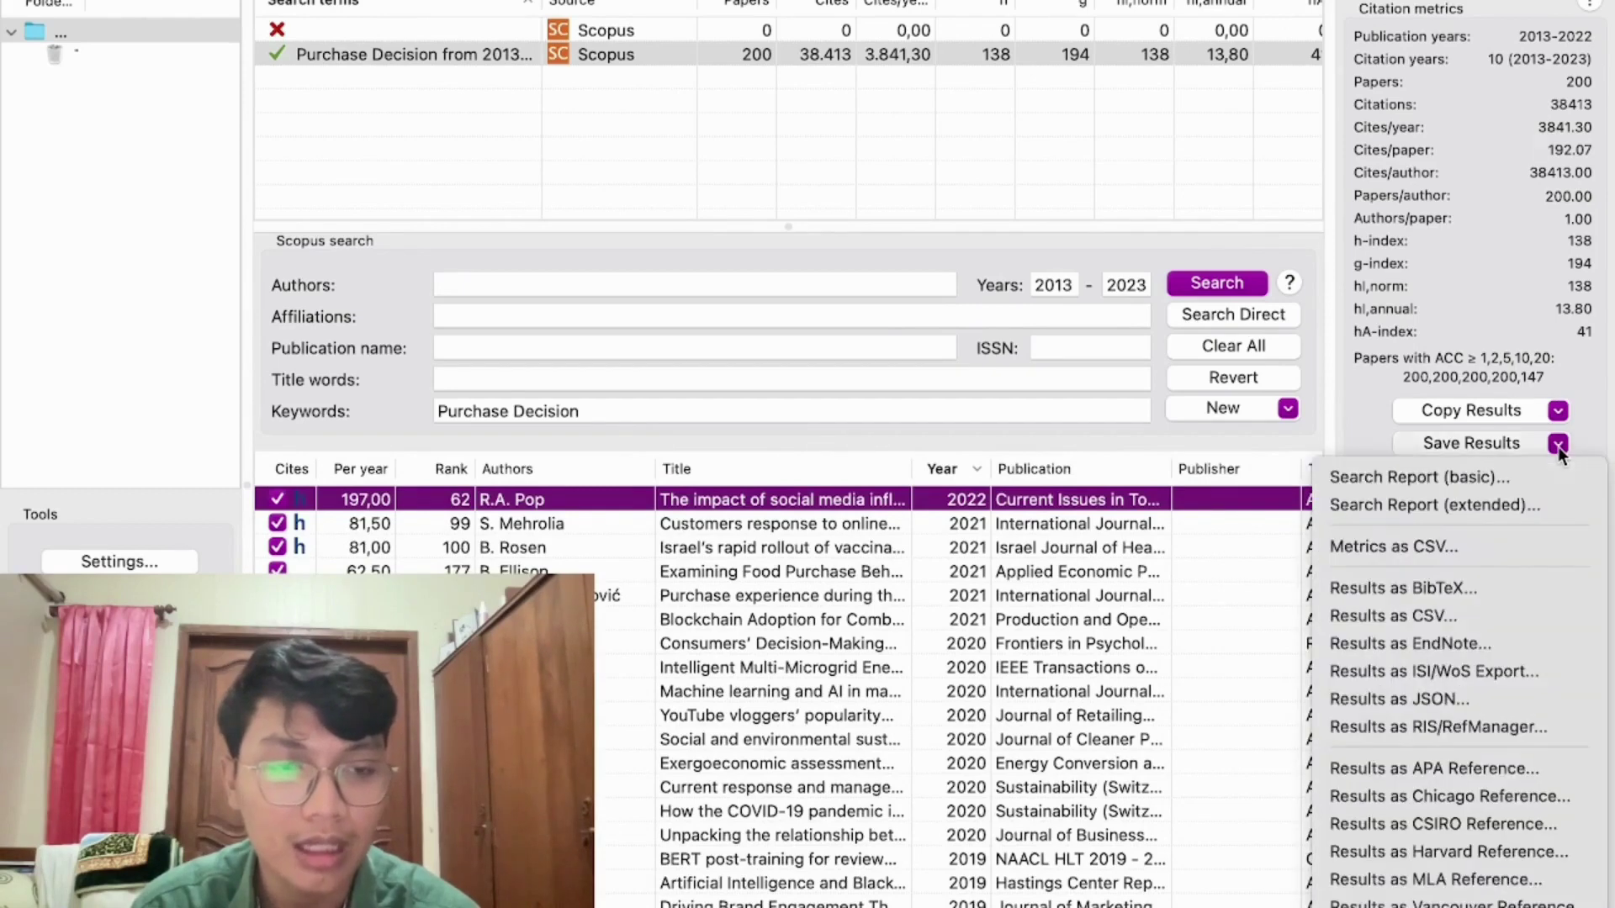
{"action": "left_click", "coordinate": [1405, 618]}
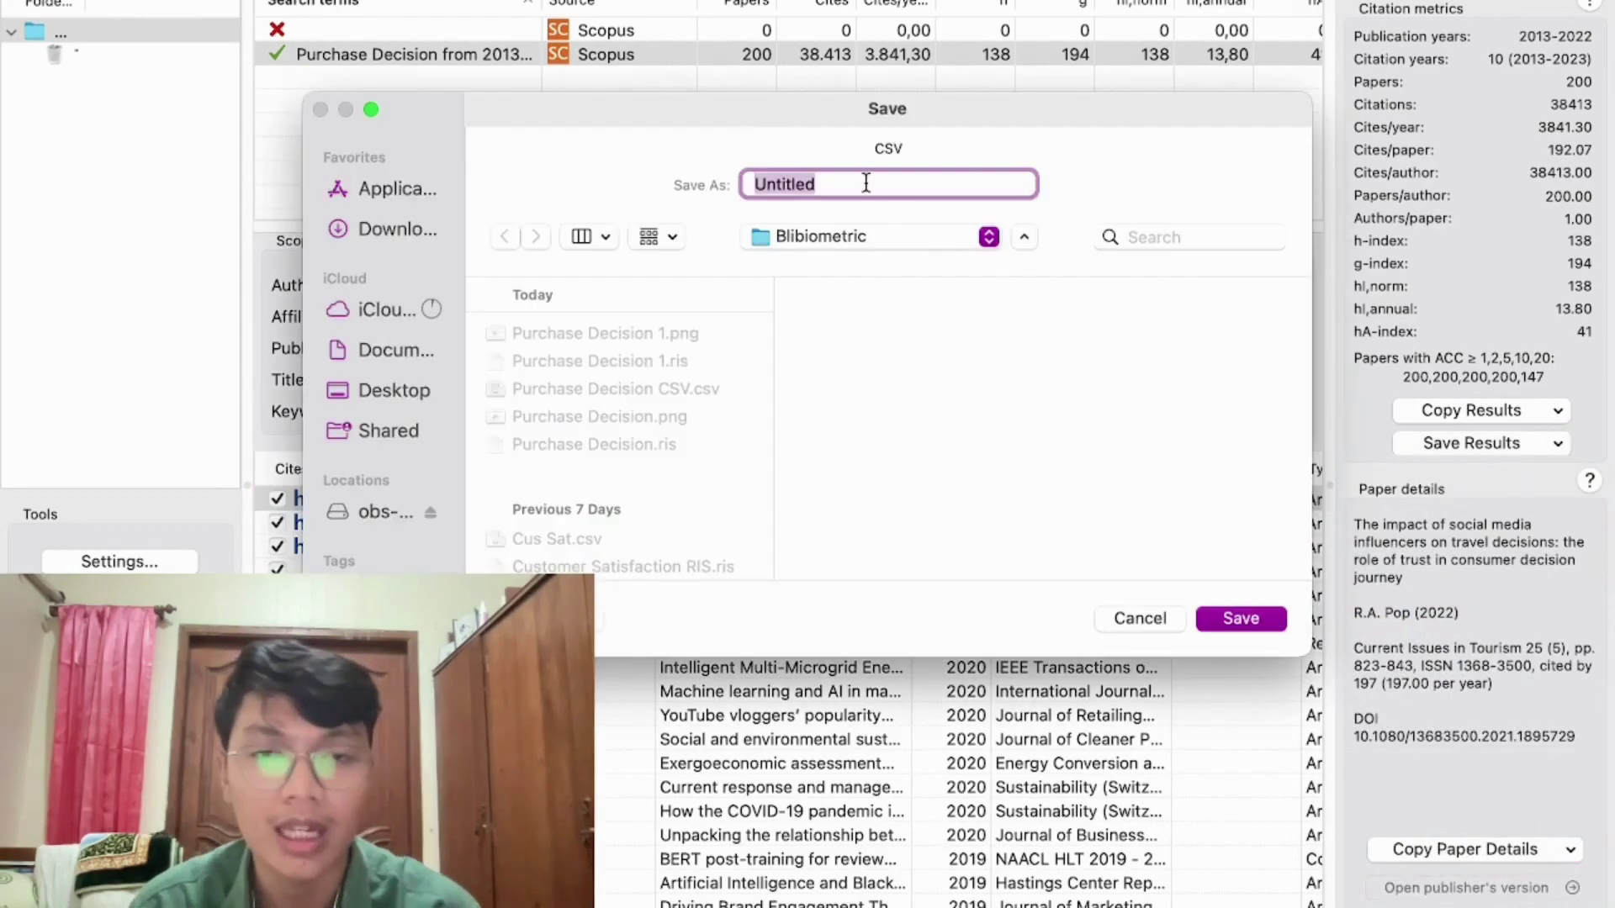
{"action": "key", "text": "BackSpace"}
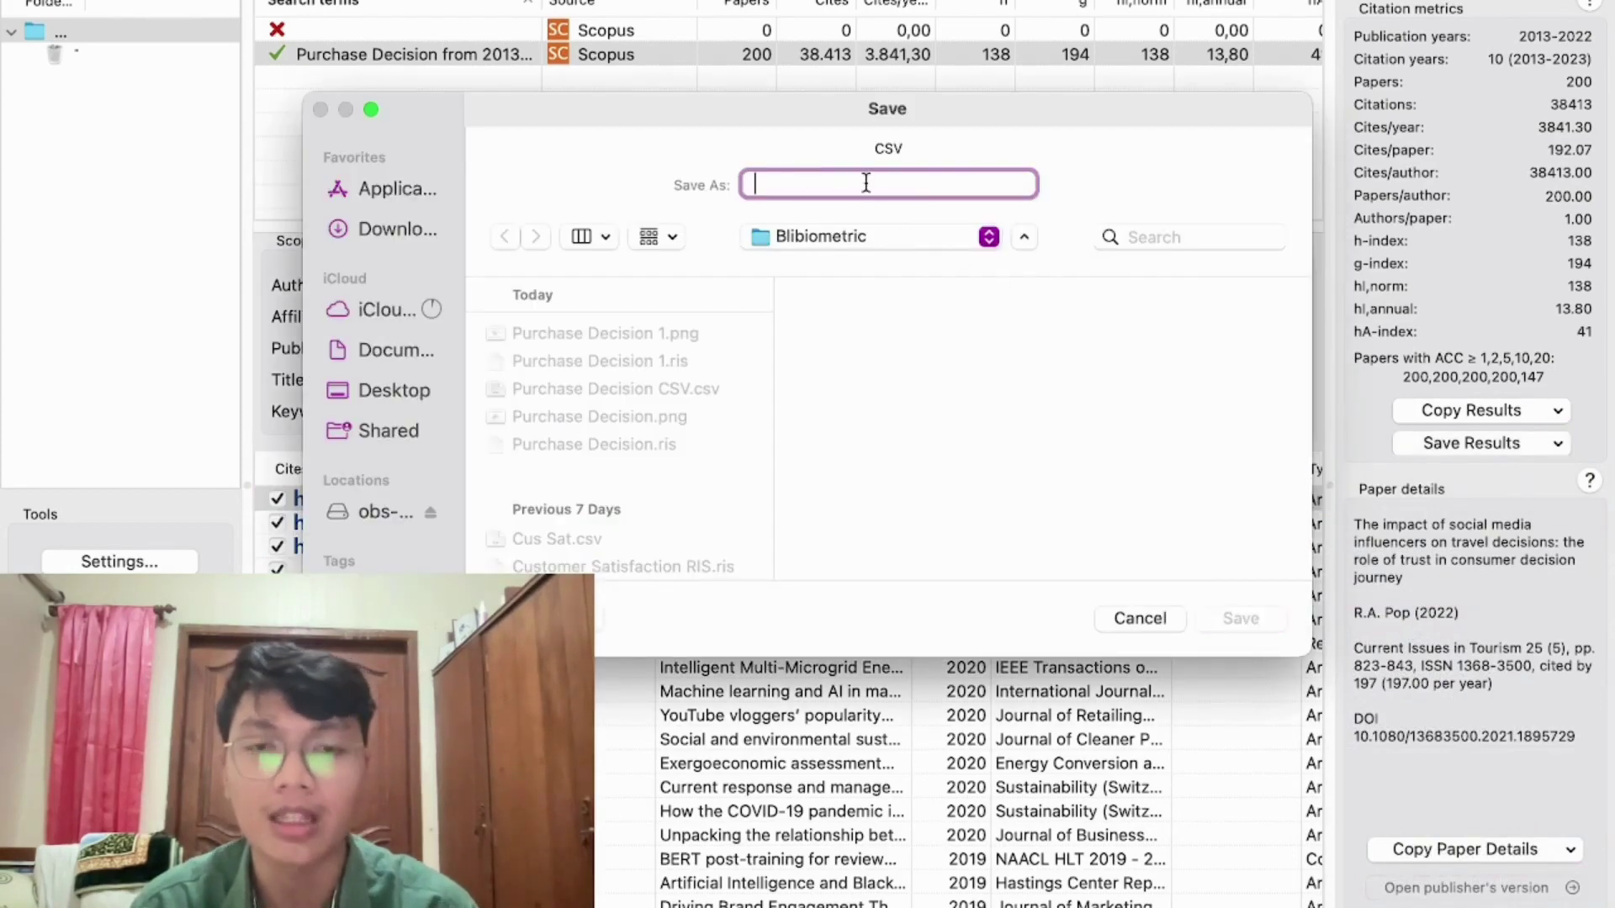
{"action": "type", "text": "Purcah"}
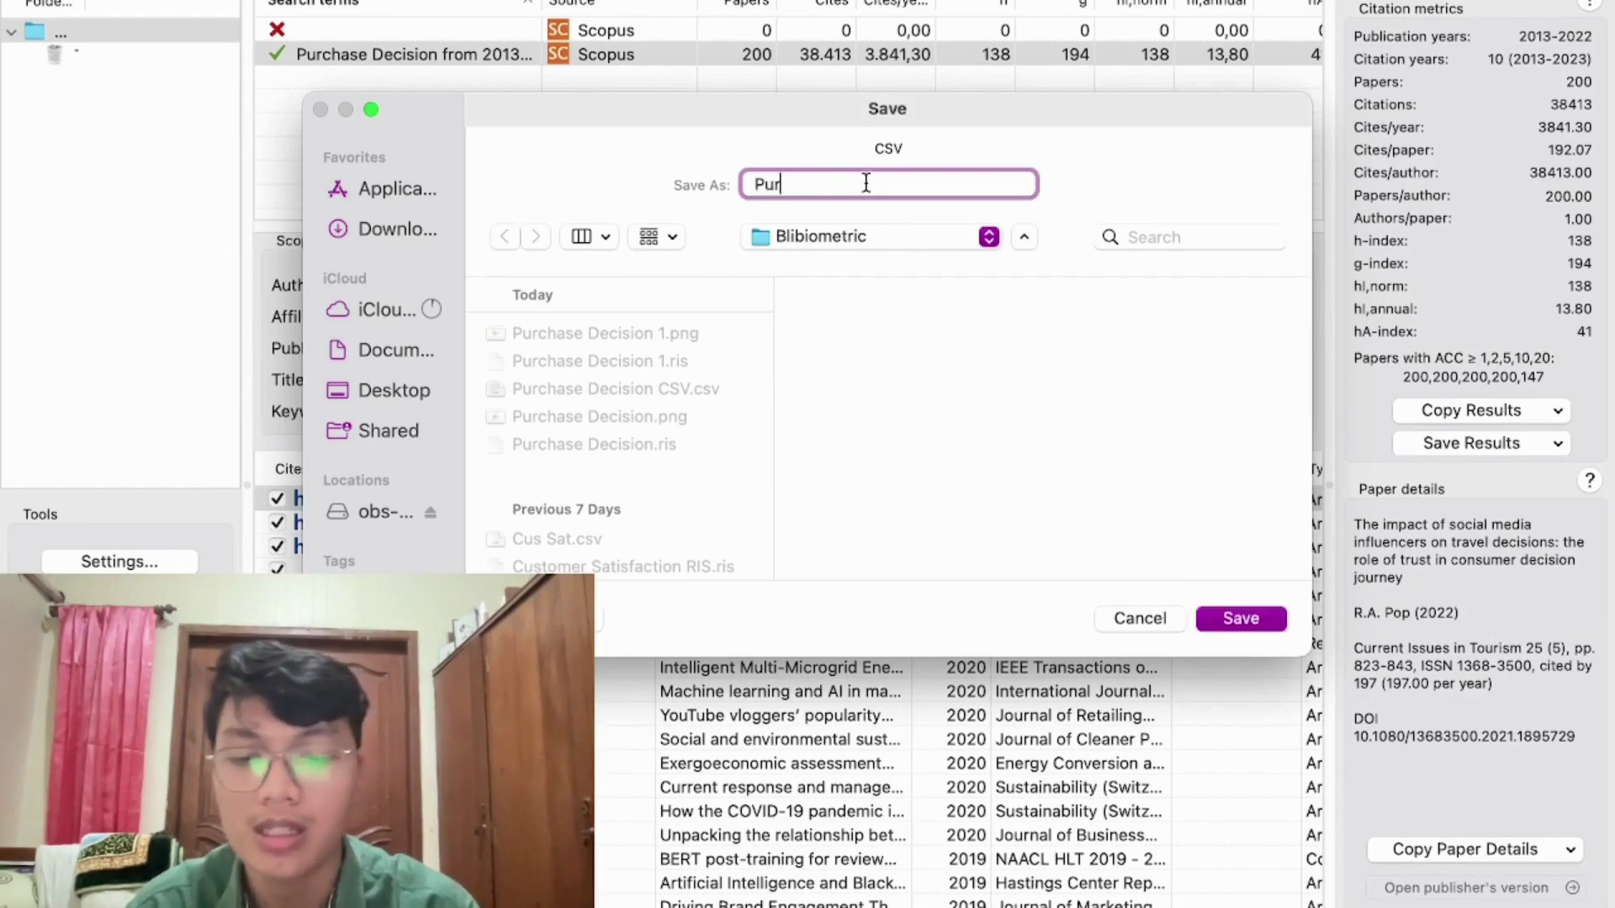
{"action": "key", "text": "BackSpace"}
{"action": "key", "text": "BackSpace"}
{"action": "type", "text": "hase D"}
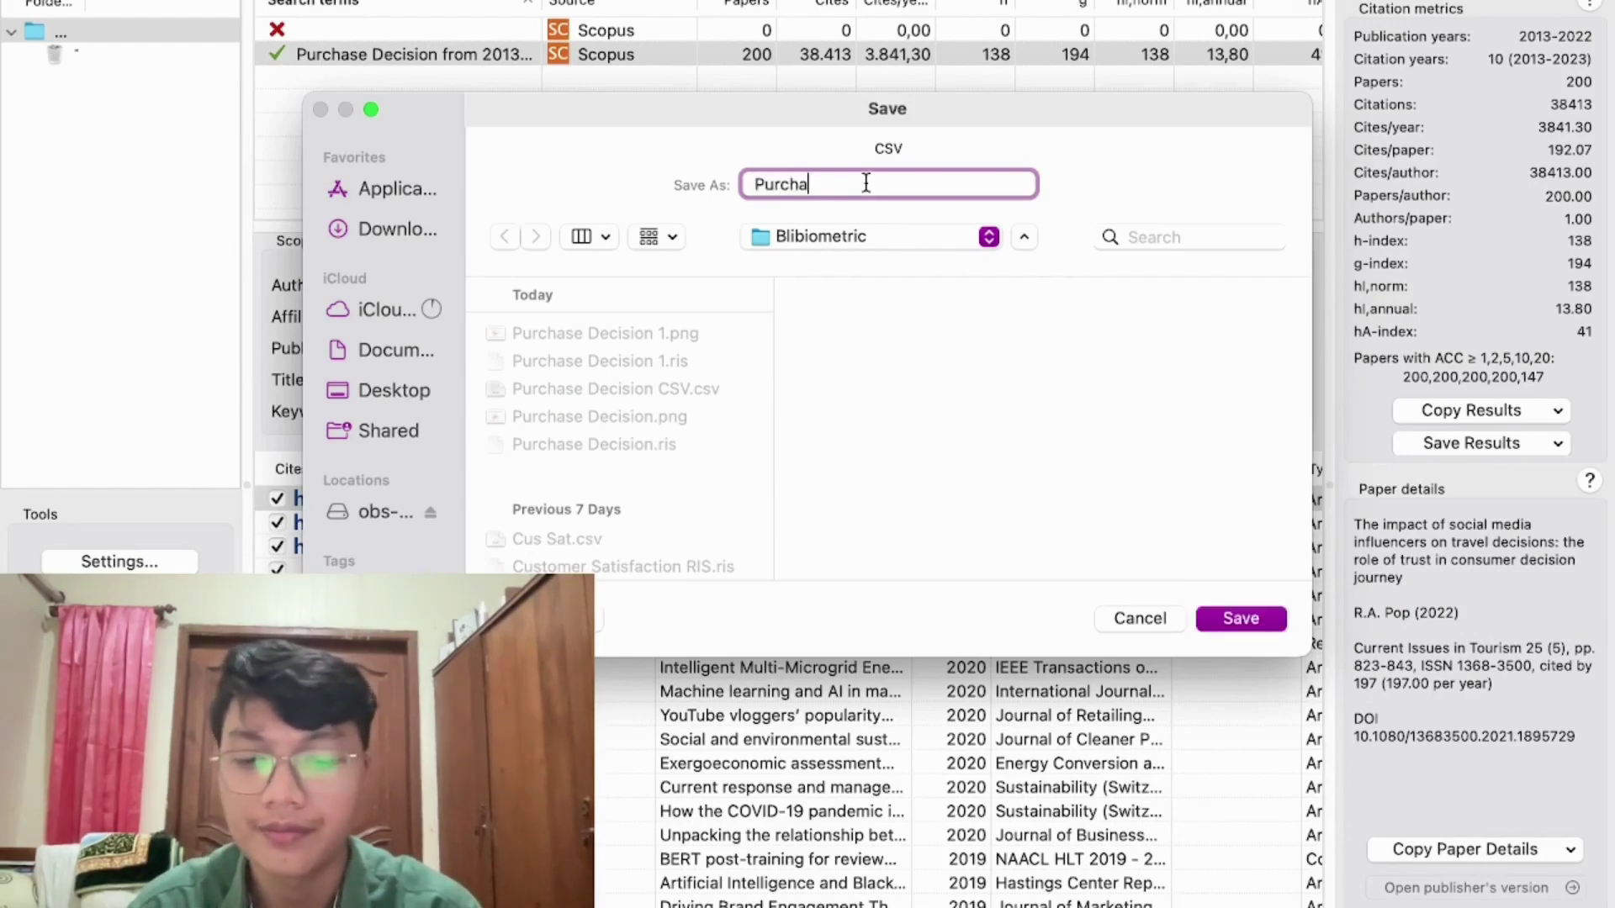
{"action": "type", "text": "ecision"}
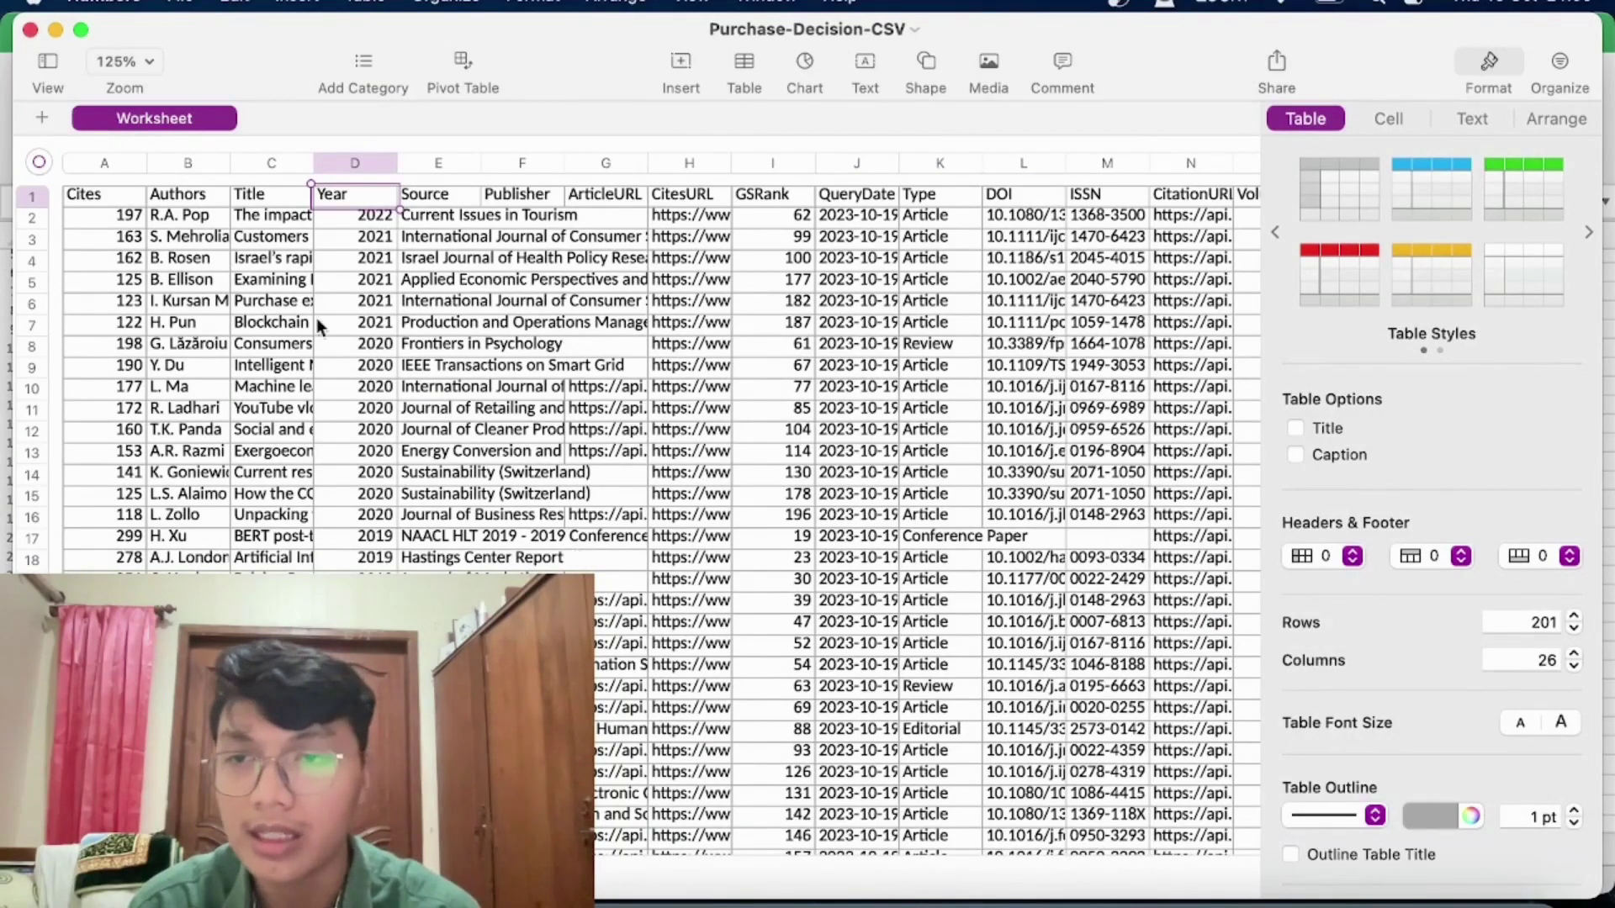
Step: In the Purchase-Decision-CSV spreadsheet in Numbers, review the column headings from Cites, Authors, Title and Year through RelatedURL
{"action": "left_click", "coordinate": [114, 202]}
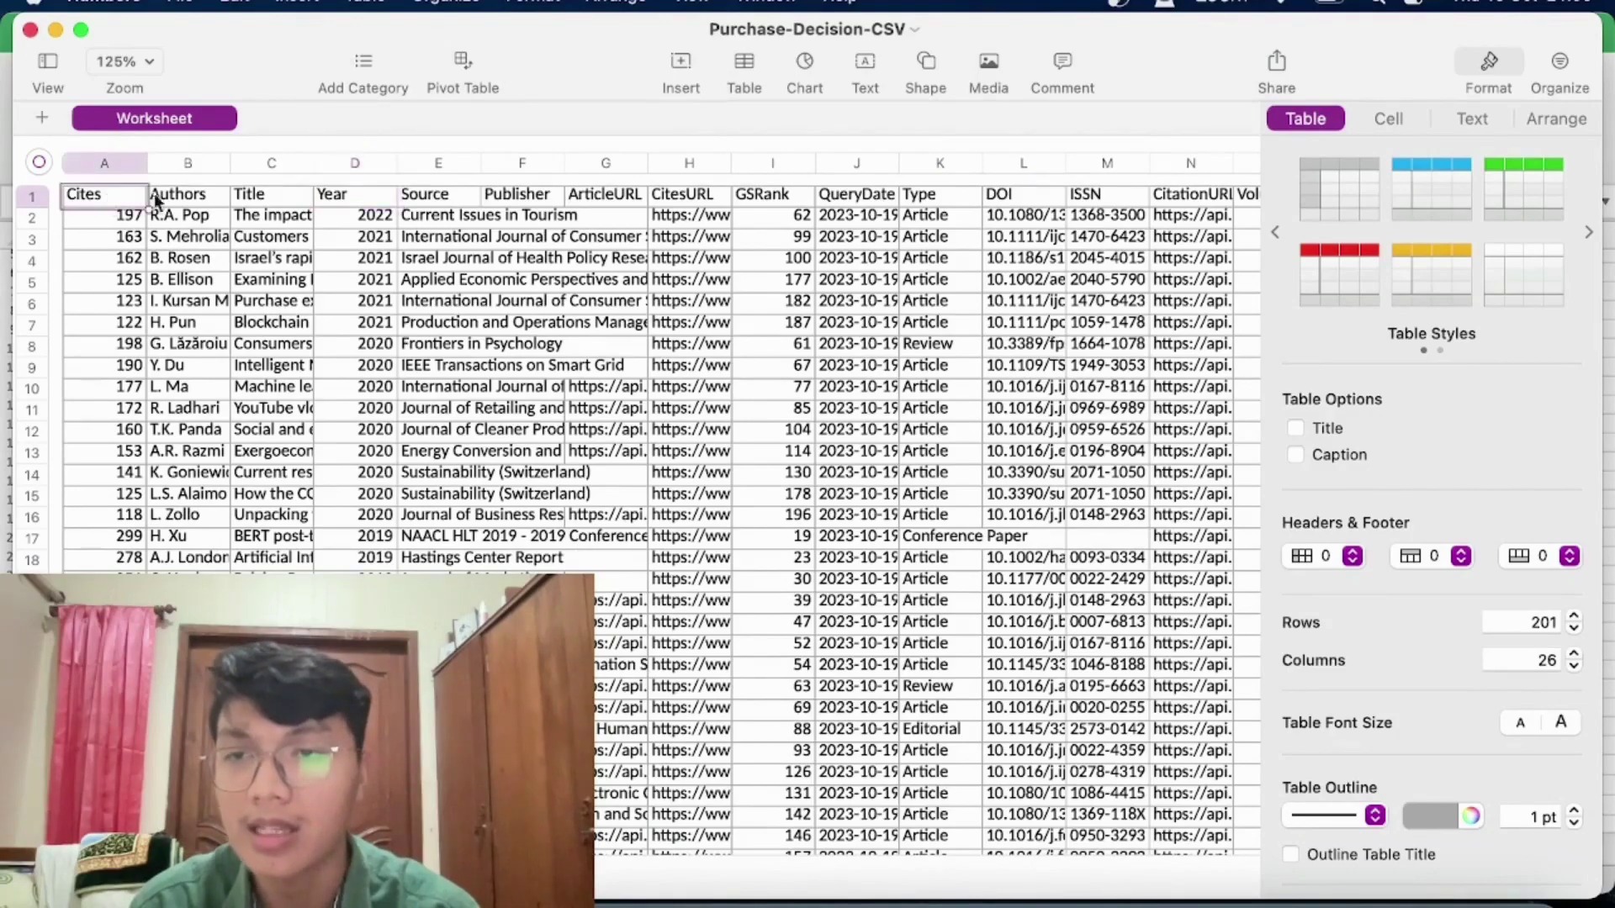
{"action": "left_click", "coordinate": [178, 200]}
{"action": "left_click", "coordinate": [282, 198]}
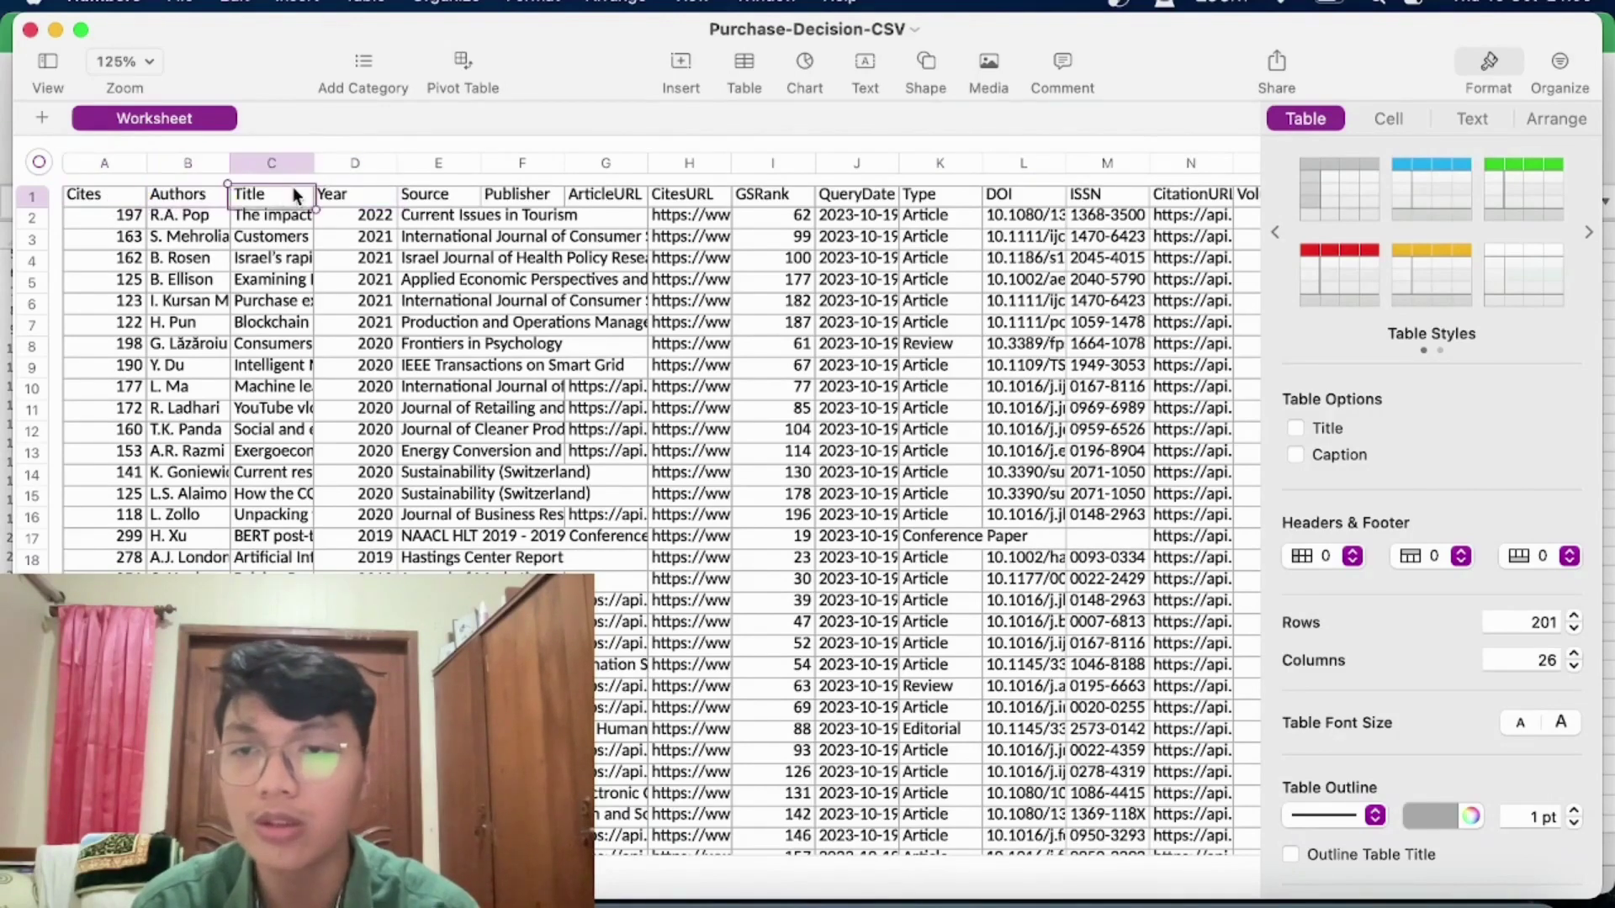
{"action": "left_click", "coordinate": [359, 195]}
{"action": "scroll", "coordinate": [752, 309], "scroll_direction": "right", "scroll_amount": 15}
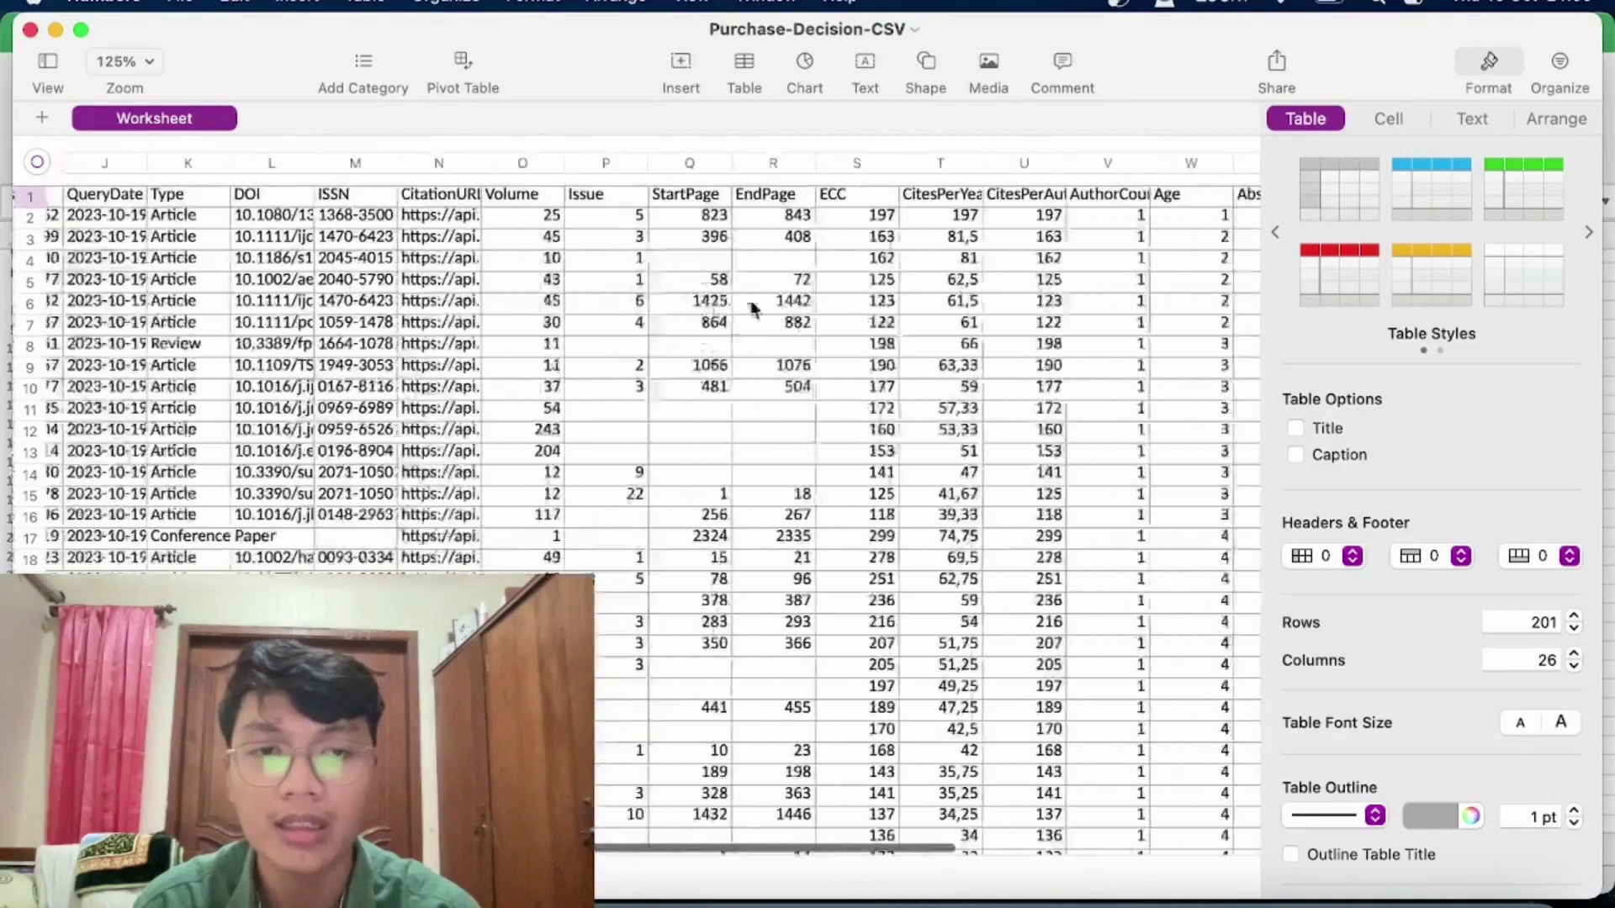
{"action": "scroll", "coordinate": [755, 308], "scroll_direction": "right", "scroll_amount": 5}
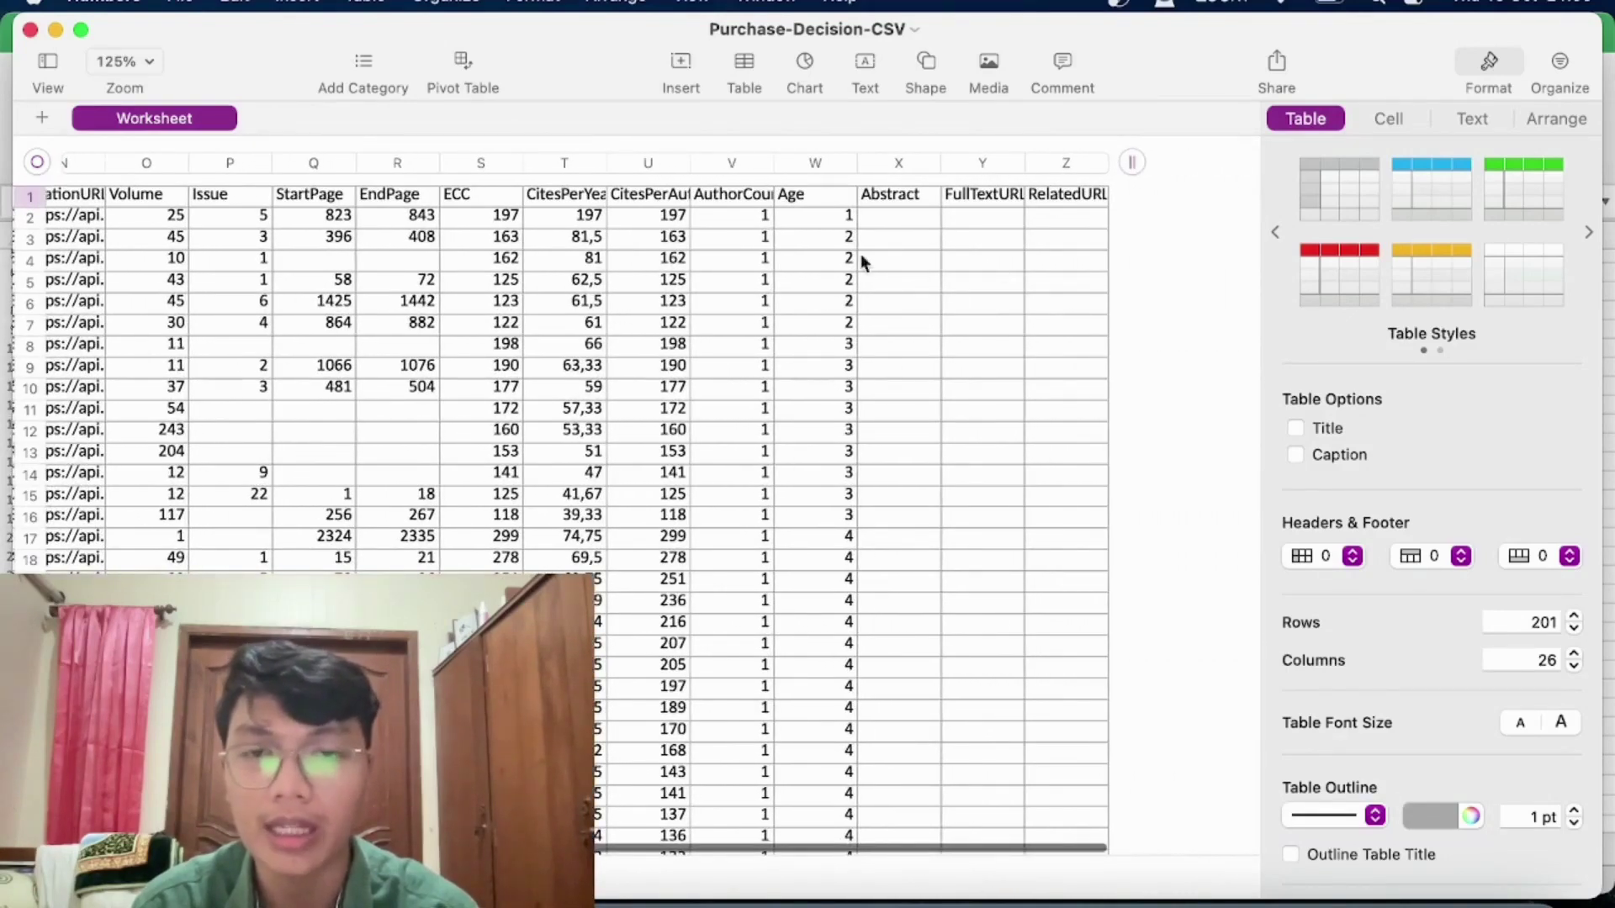
{"action": "scroll", "coordinate": [651, 364], "scroll_direction": "left", "scroll_amount": 15}
{"action": "scroll", "coordinate": [651, 364], "scroll_direction": "left", "scroll_amount": 2}
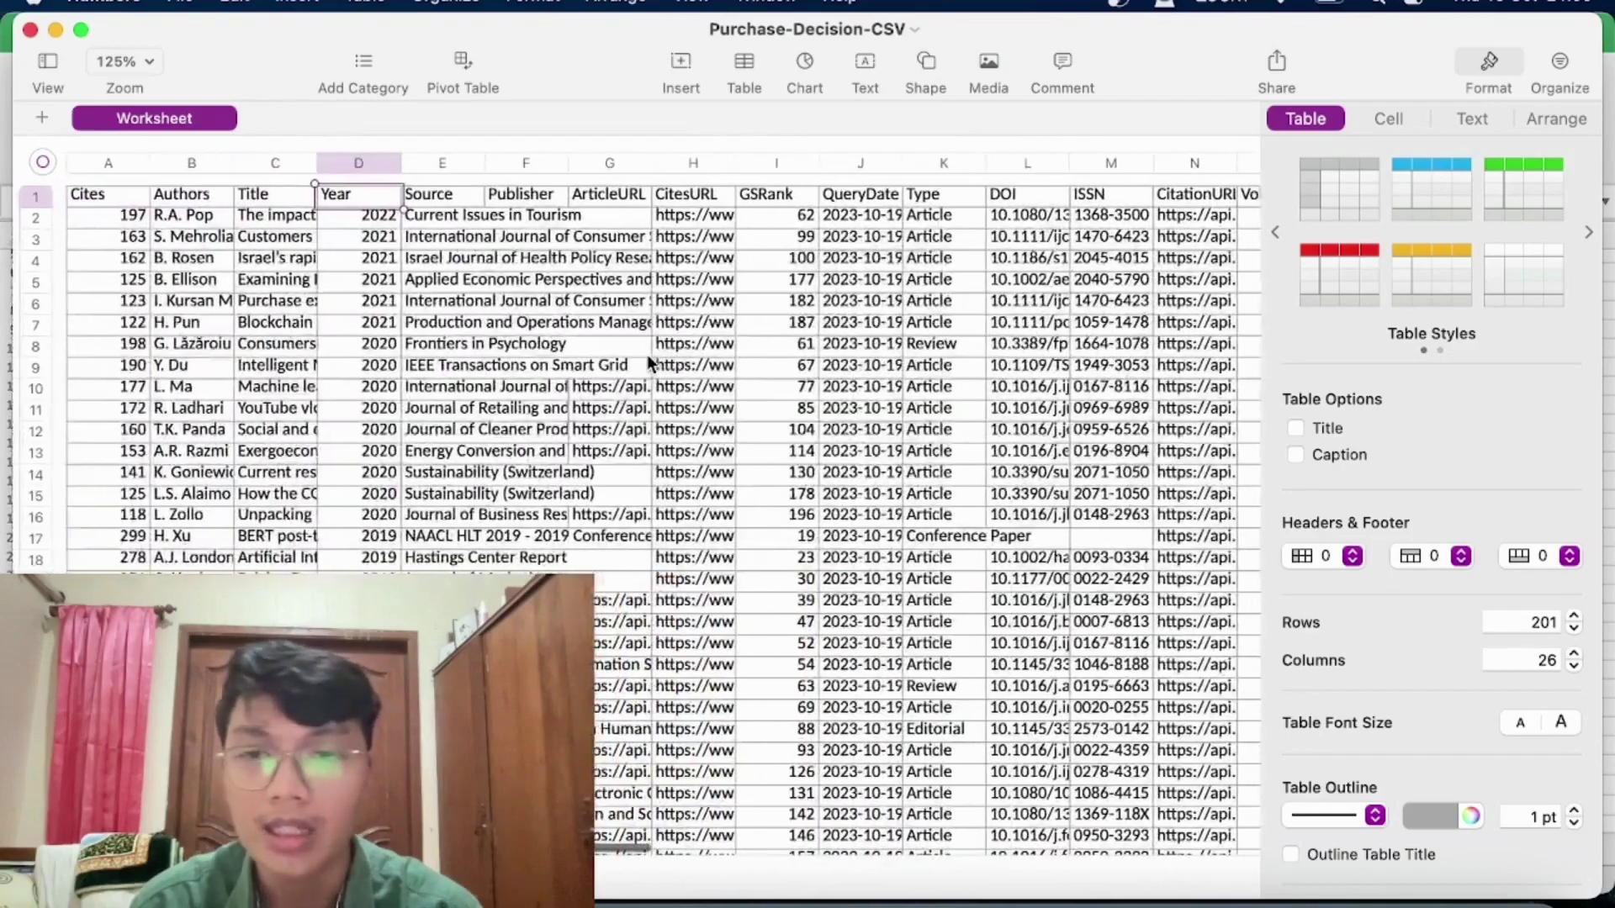
Step: Look through the exported paper rows and the Abstract, FullTextURL and RelatedURL columns of the worksheet
{"action": "scroll", "coordinate": [651, 364], "scroll_direction": "down", "scroll_amount": 5}
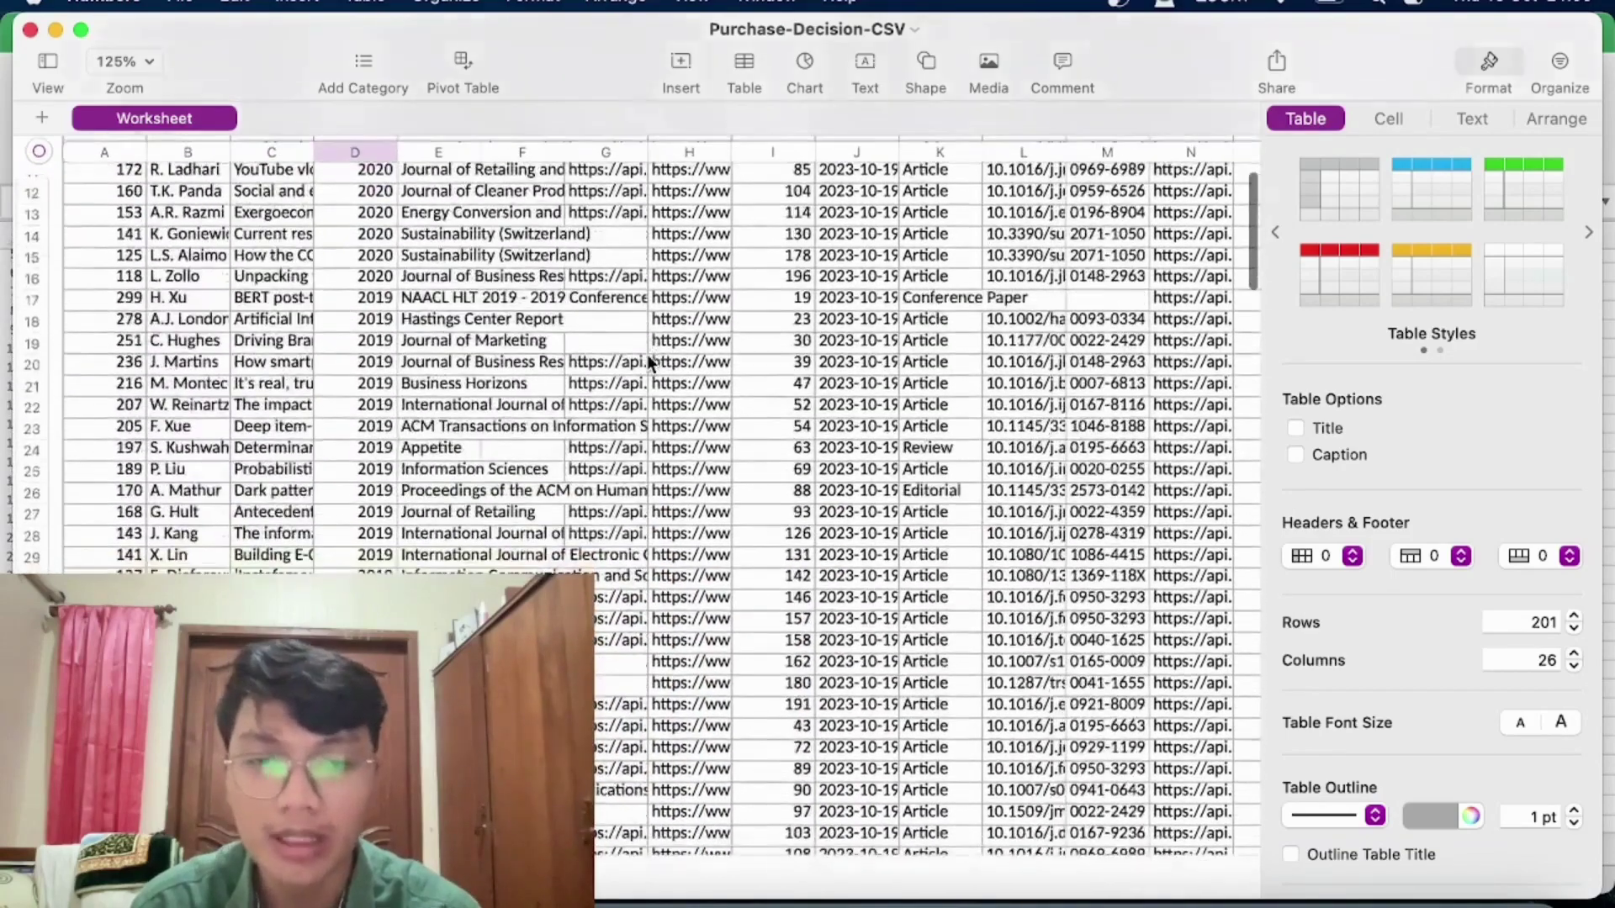
{"action": "scroll", "coordinate": [651, 364], "scroll_direction": "up", "scroll_amount": 5}
{"action": "scroll", "coordinate": [651, 365], "scroll_direction": "right", "scroll_amount": 7}
{"action": "scroll", "coordinate": [651, 364], "scroll_direction": "right", "scroll_amount": 6}
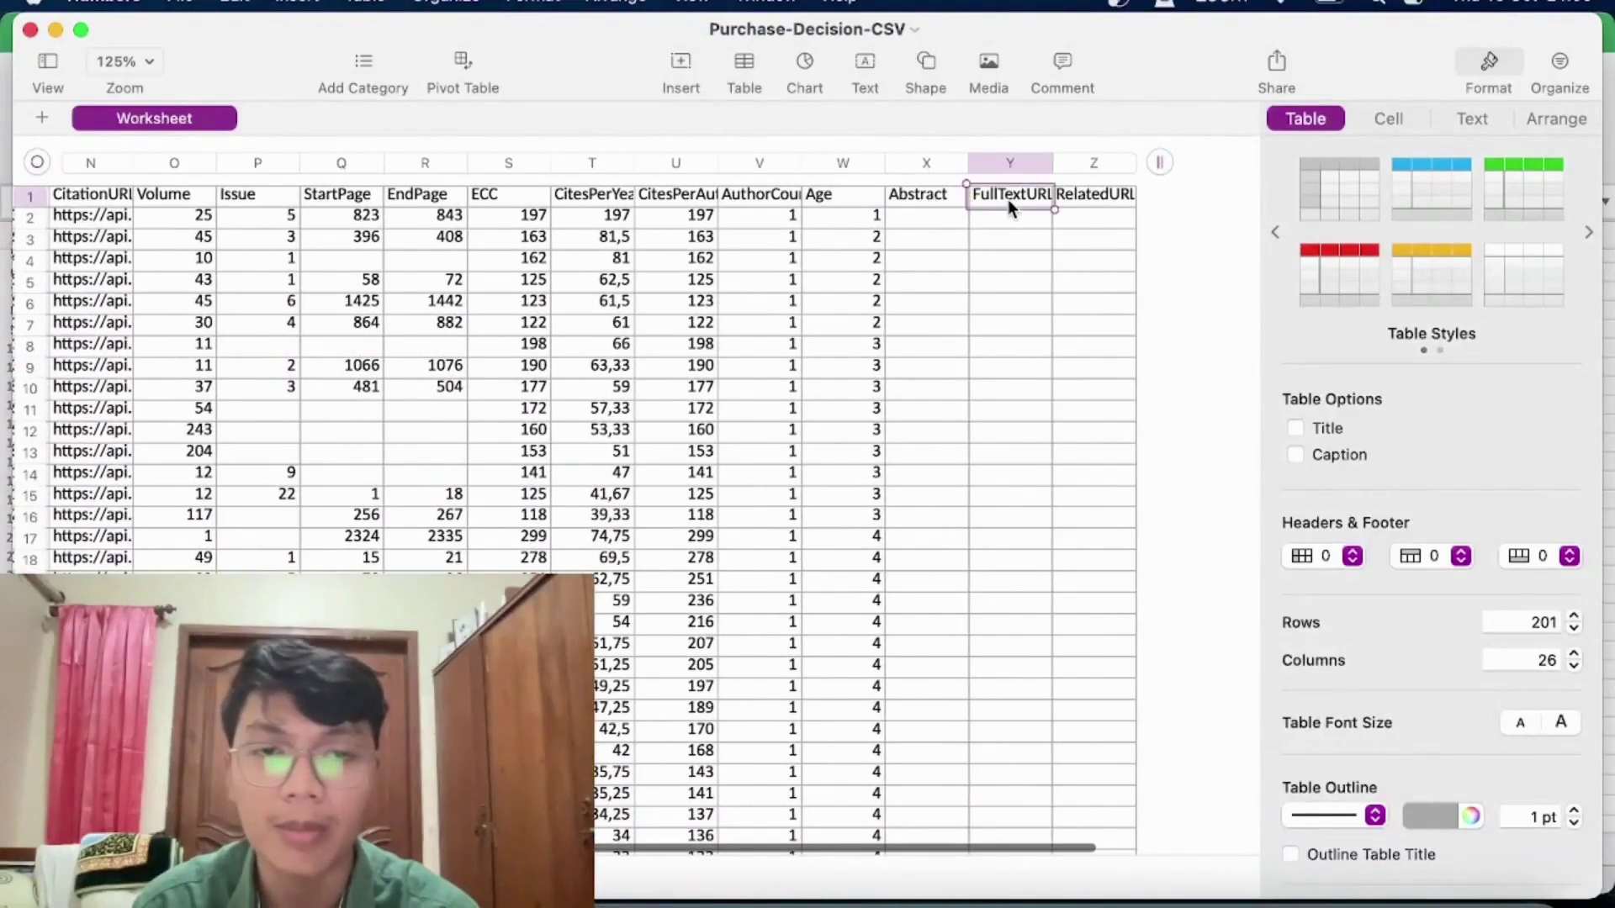
{"action": "scroll", "coordinate": [558, 380], "scroll_direction": "left", "scroll_amount": 3}
{"action": "scroll", "coordinate": [558, 380], "scroll_direction": "left", "scroll_amount": 6}
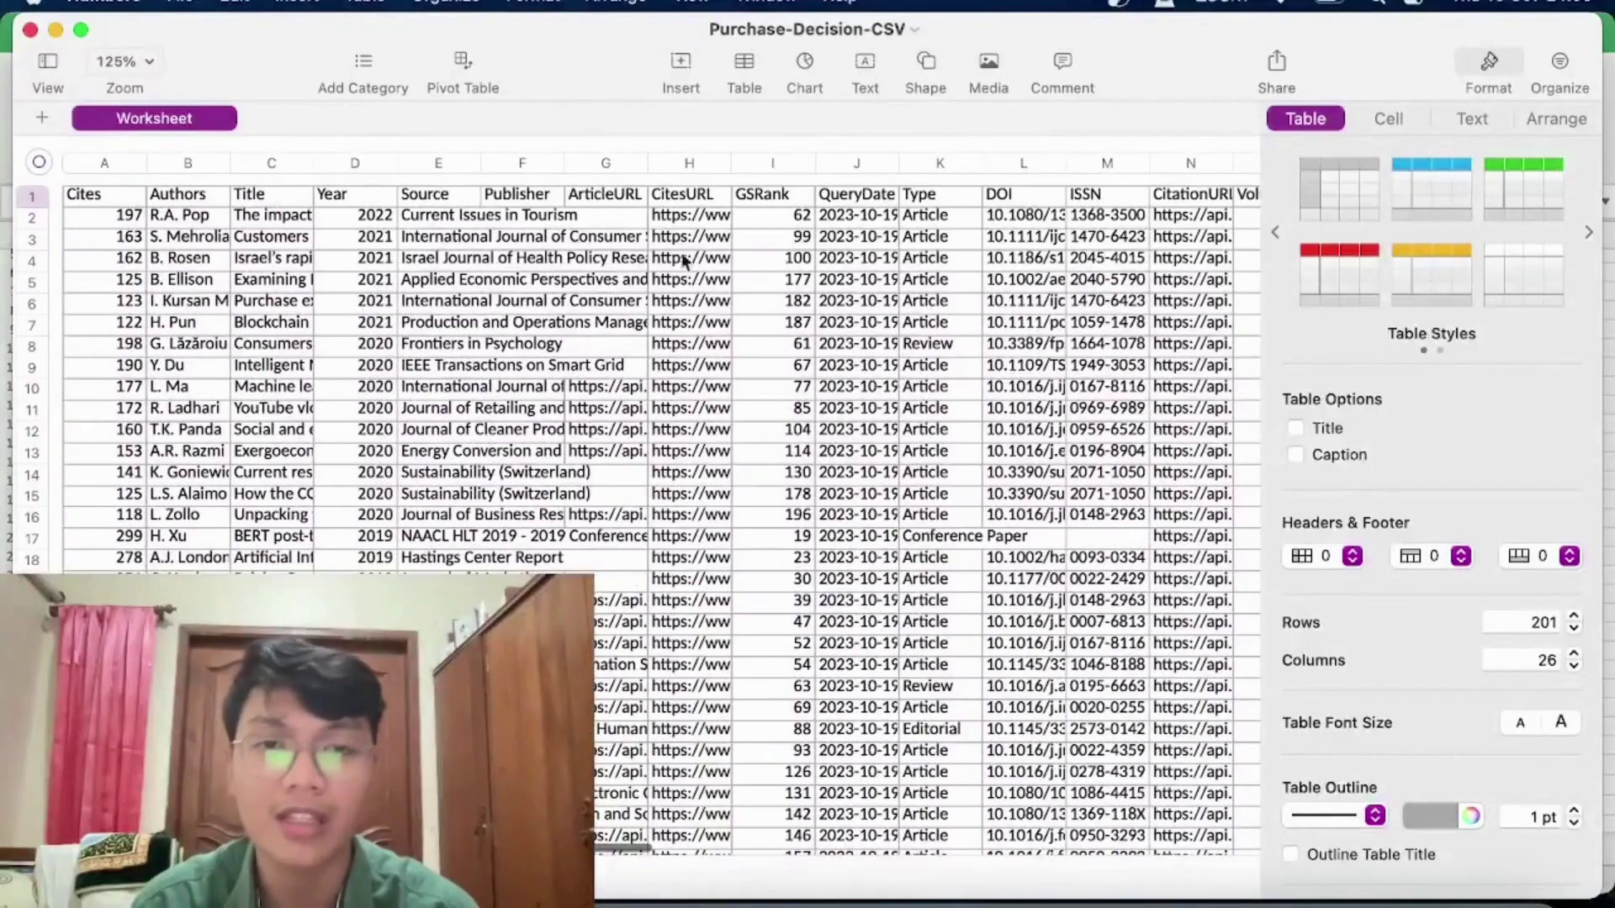
Step: Switch to the browser and view Convertio's CSV to XLSX converter page
{"action": "left_click", "coordinate": [745, 892]}
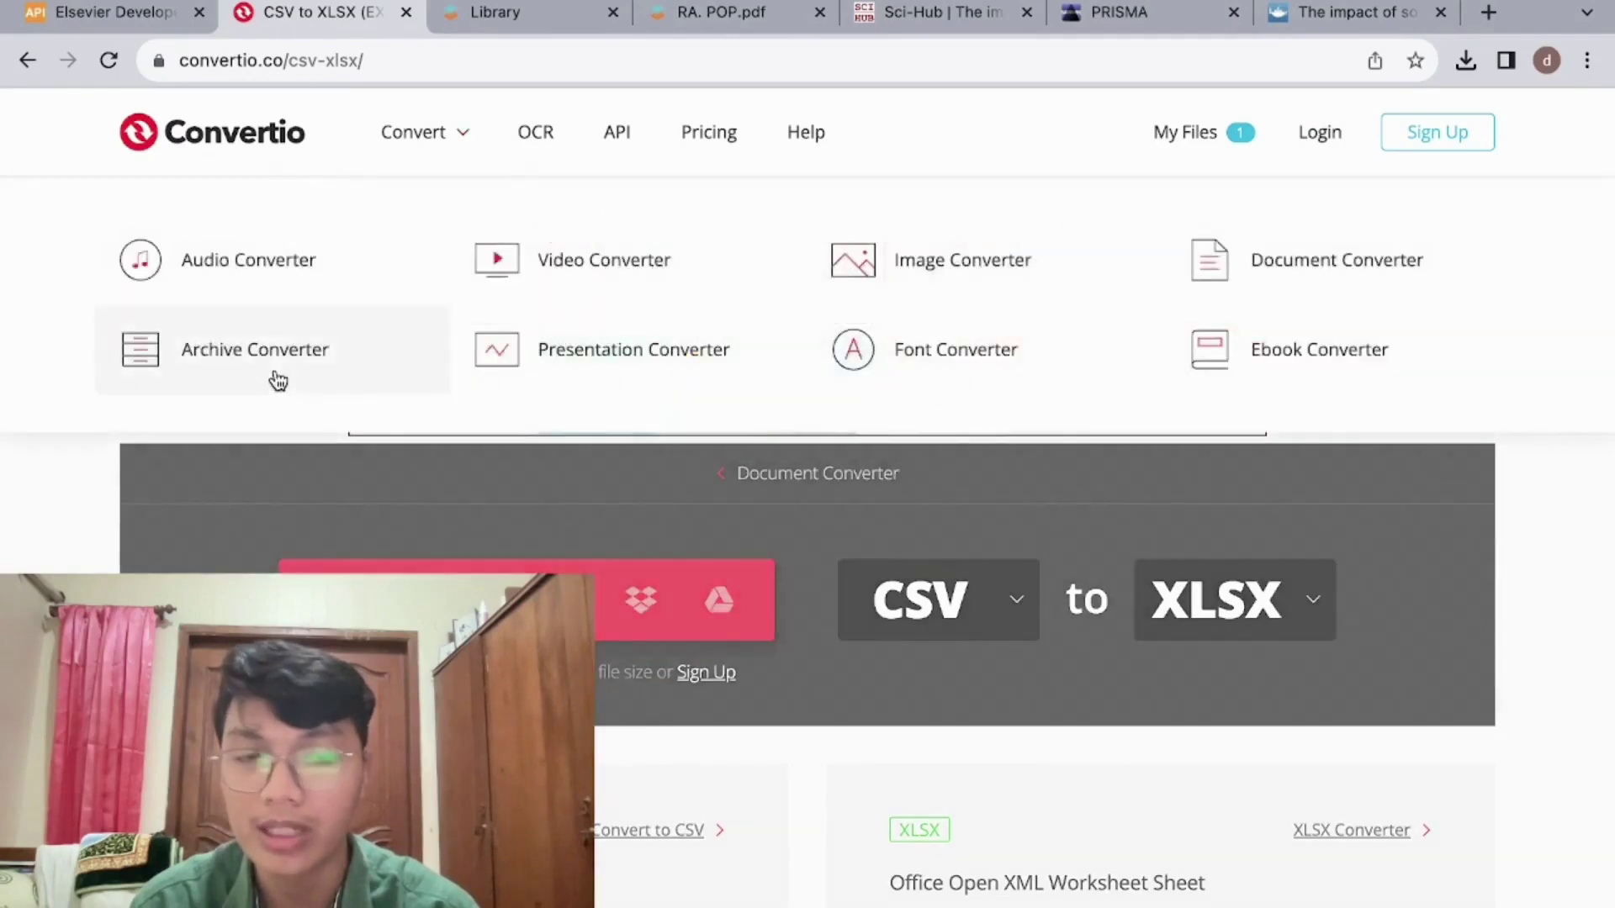
{"action": "scroll", "coordinate": [460, 478], "scroll_direction": "down", "scroll_amount": 4}
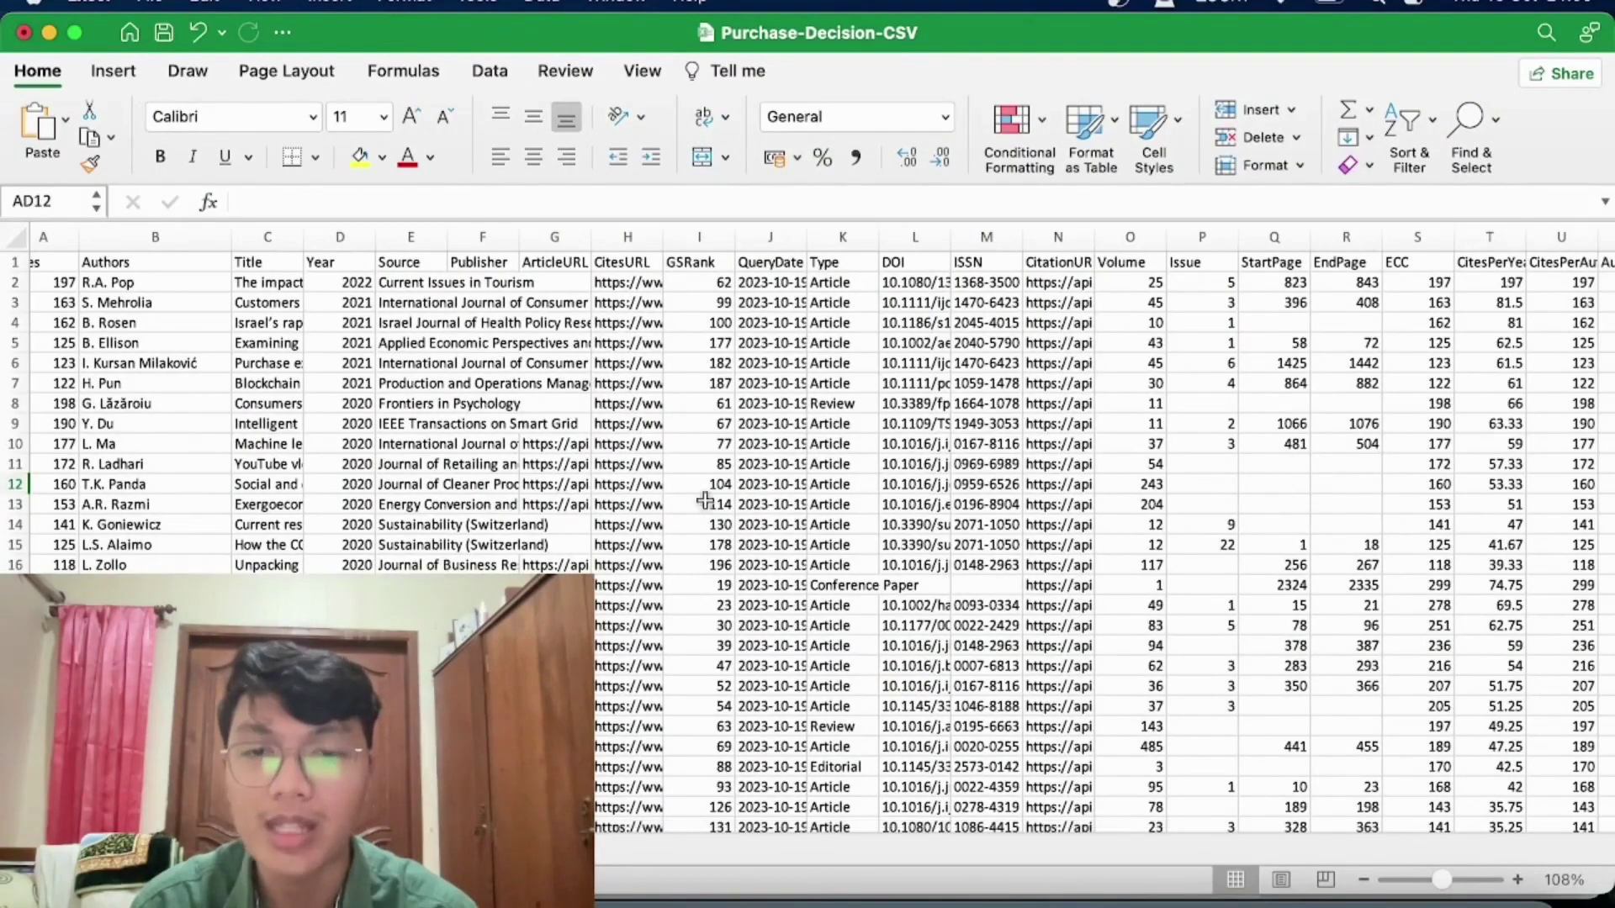
Step: In the Purchase-Decision-CSV workbook in Excel, widen the Title column to show more of each paper's title and browse the rows
{"action": "left_click_drag", "start_coordinate": [305, 236], "coordinate": [514, 236]}
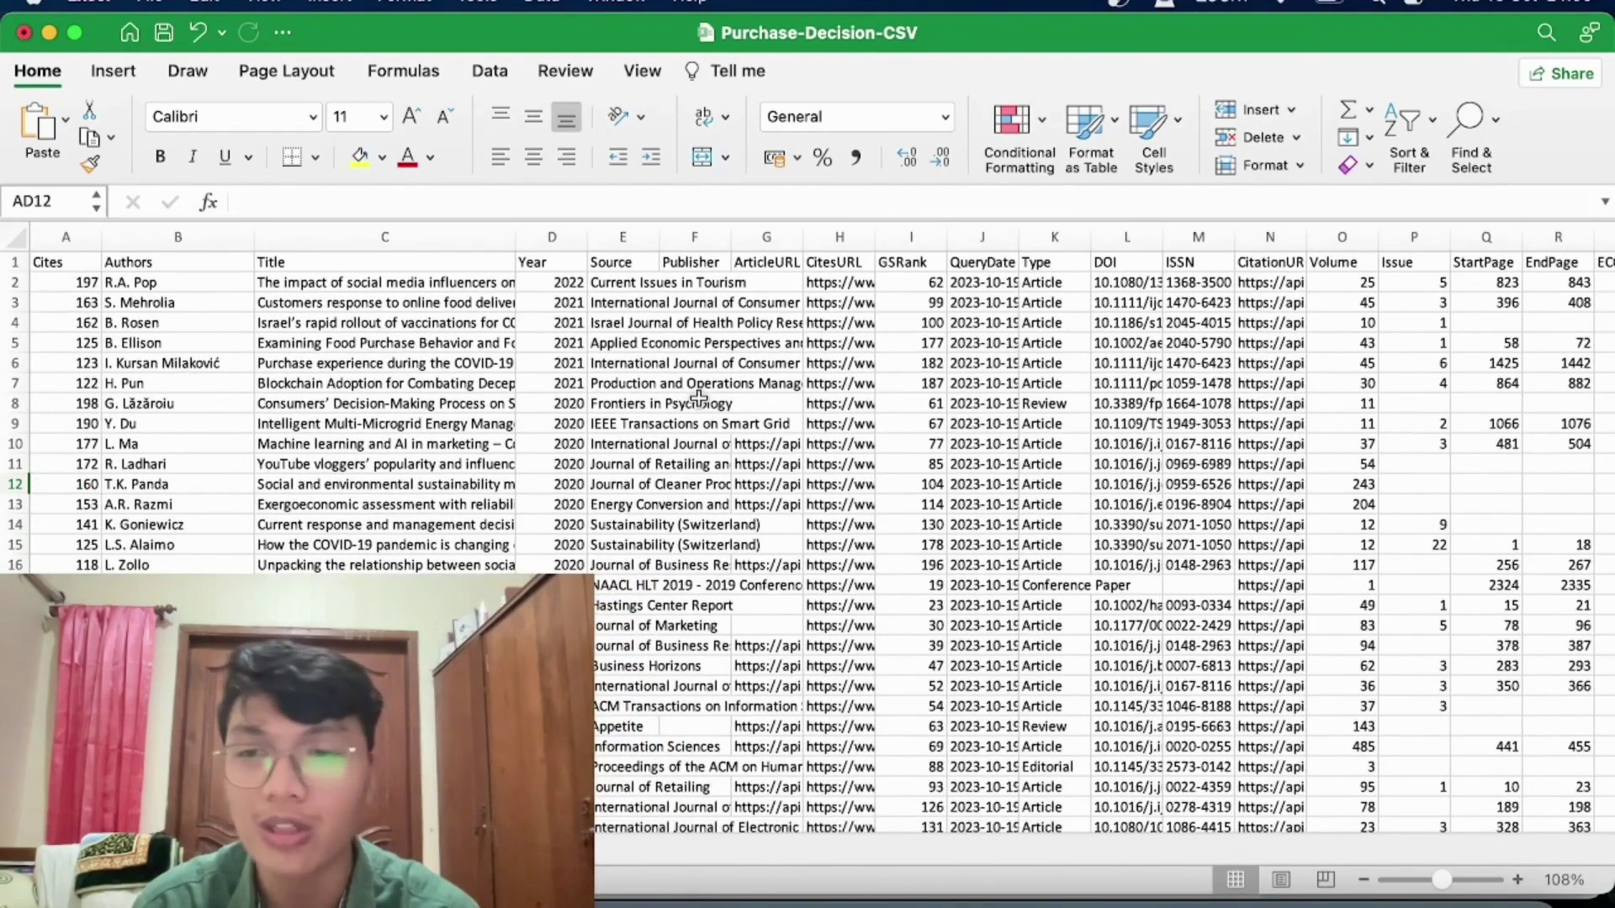
{"action": "scroll", "coordinate": [677, 509], "scroll_direction": "down", "scroll_amount": 15}
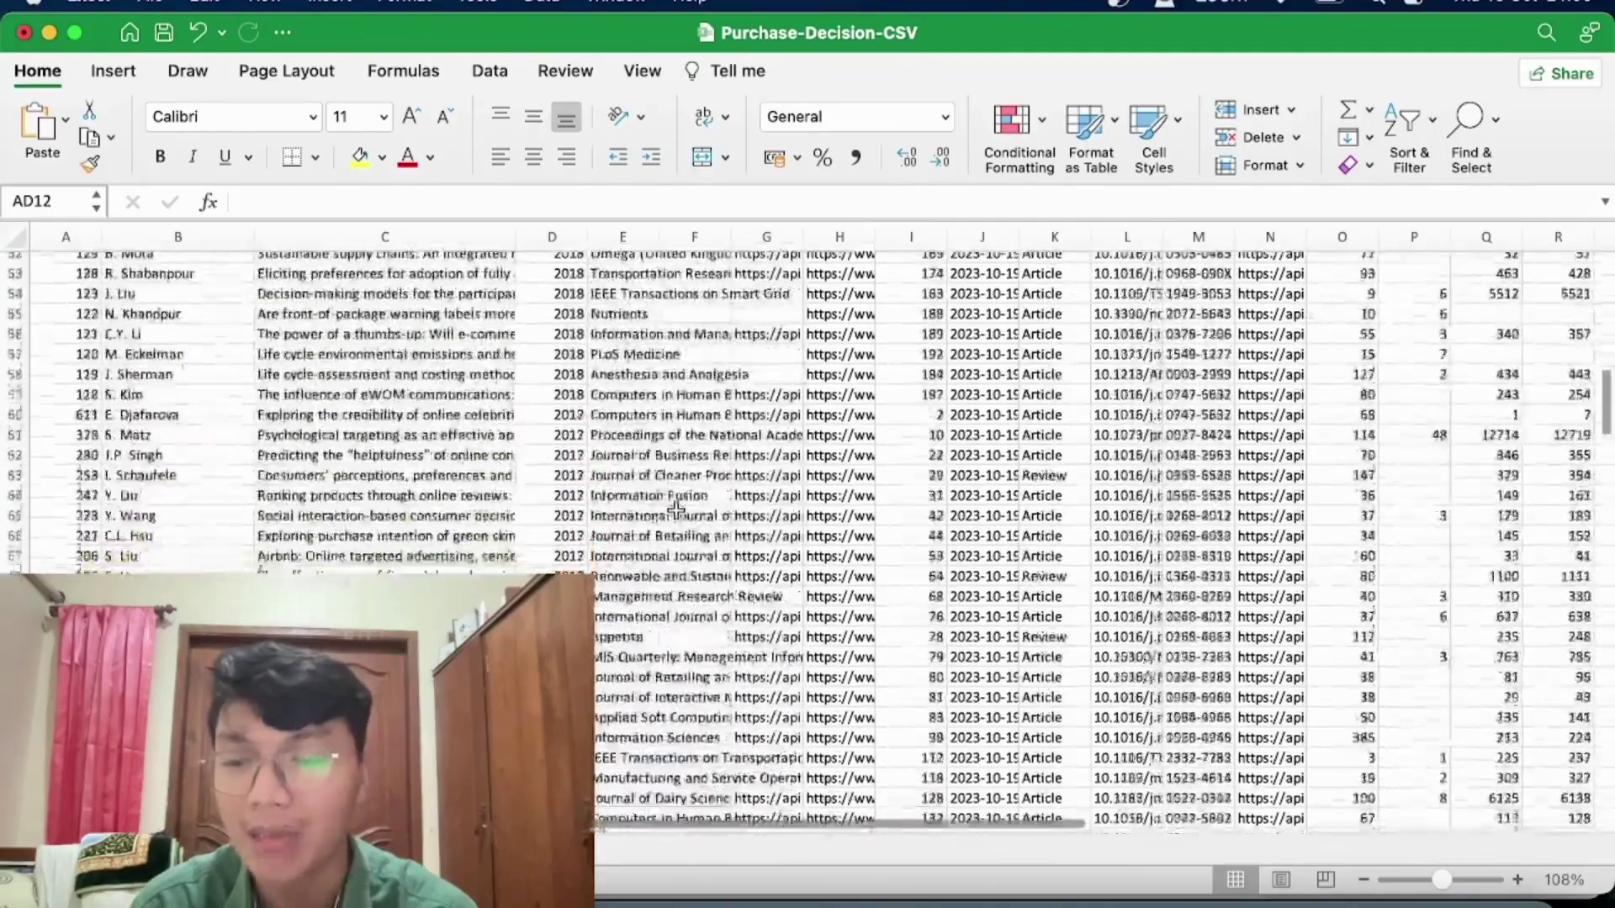
Step: Browse the exported paper rows in the Purchase-Decision-CSV workbook and the columns from Source through Age
{"action": "scroll", "coordinate": [677, 509], "scroll_direction": "down", "scroll_amount": 20}
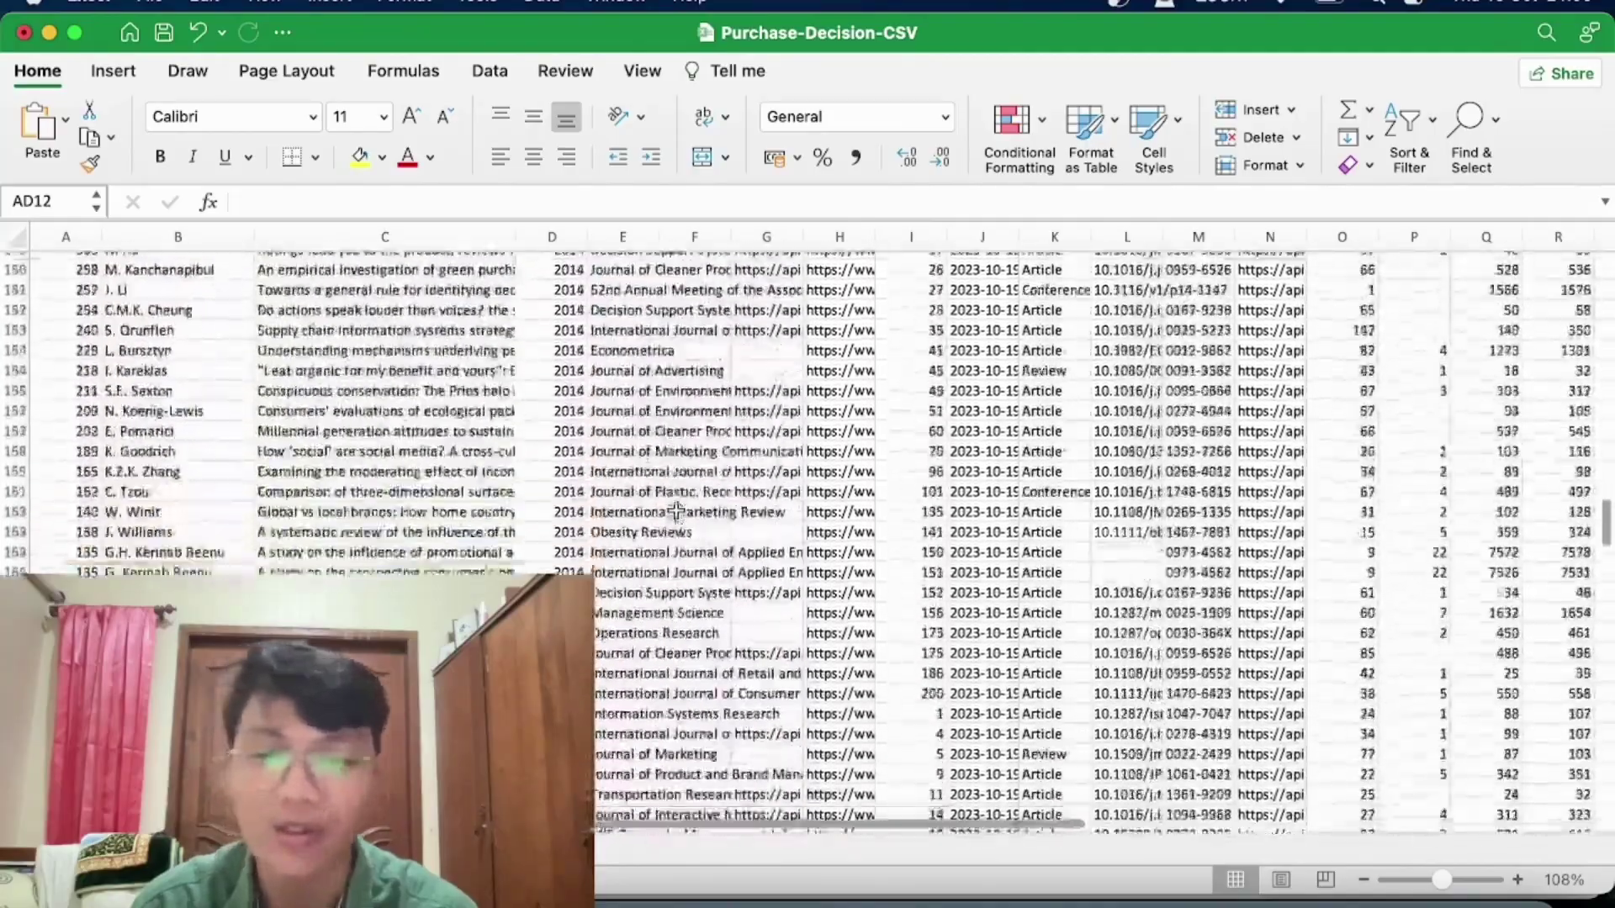
{"action": "scroll", "coordinate": [677, 509], "scroll_direction": "up", "scroll_amount": 20}
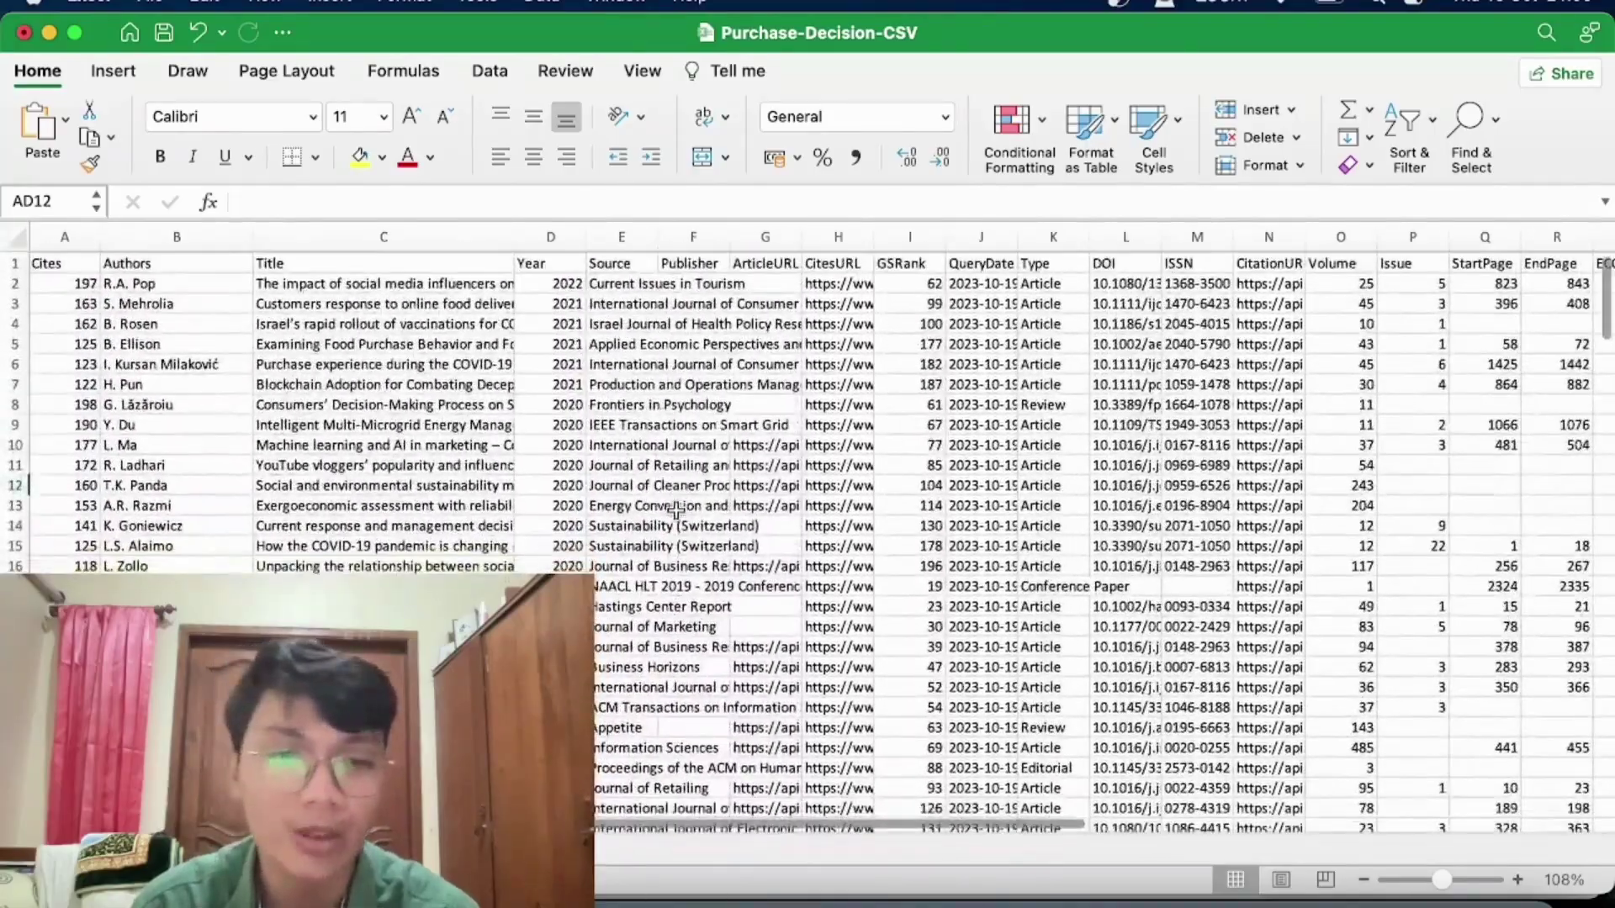
{"action": "scroll", "coordinate": [678, 509], "scroll_direction": "right", "scroll_amount": 5}
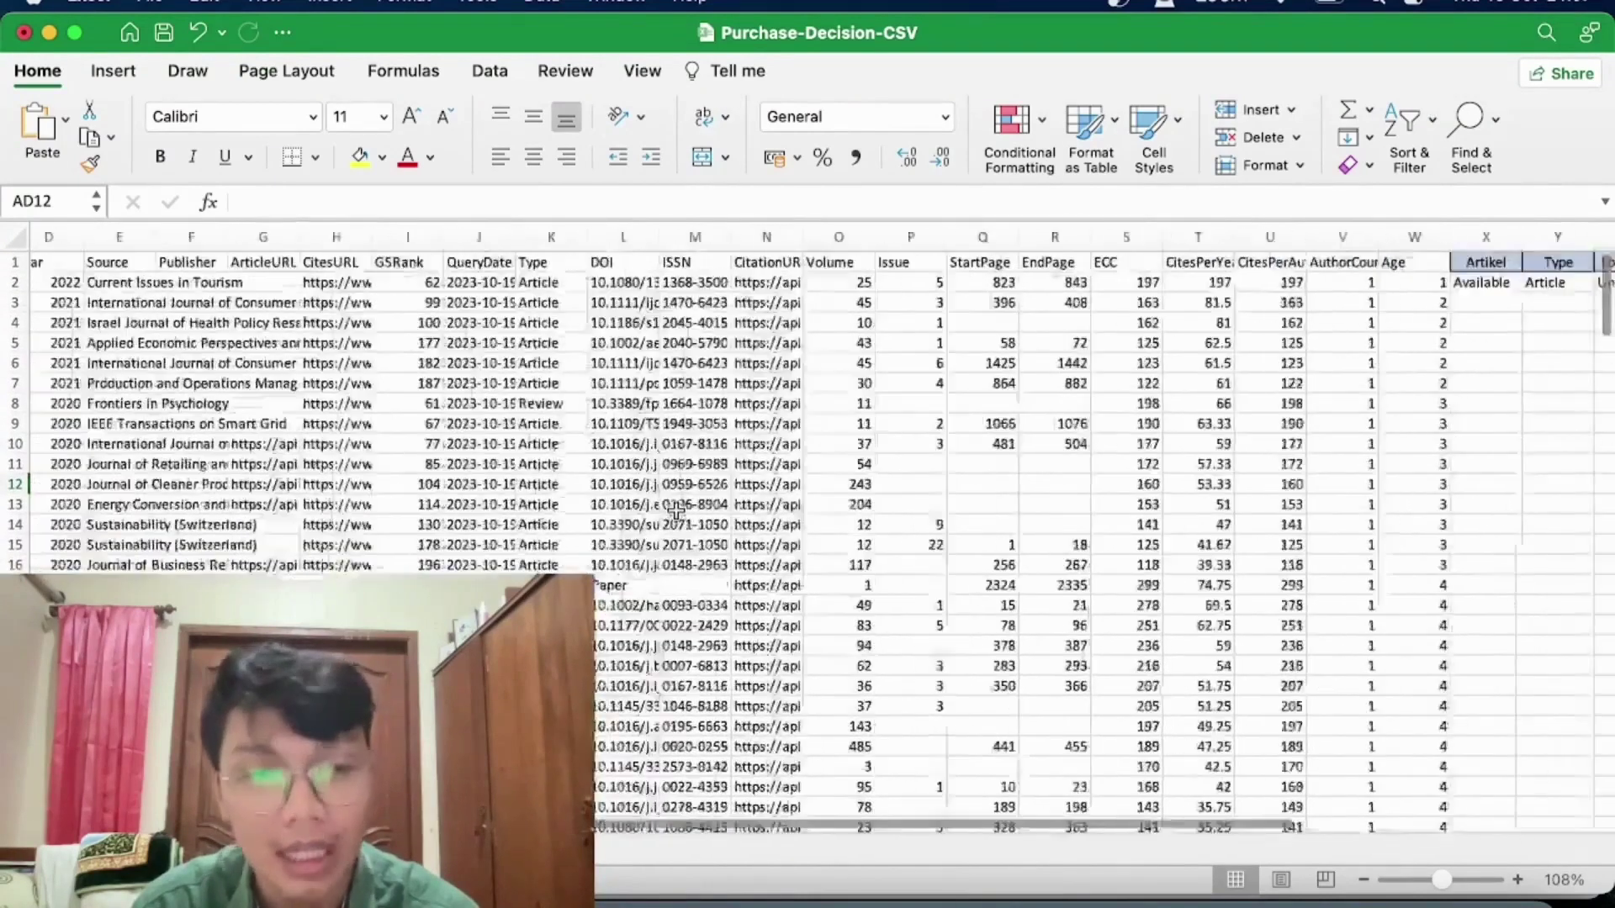
{"action": "scroll", "coordinate": [677, 509], "scroll_direction": "right", "scroll_amount": 10}
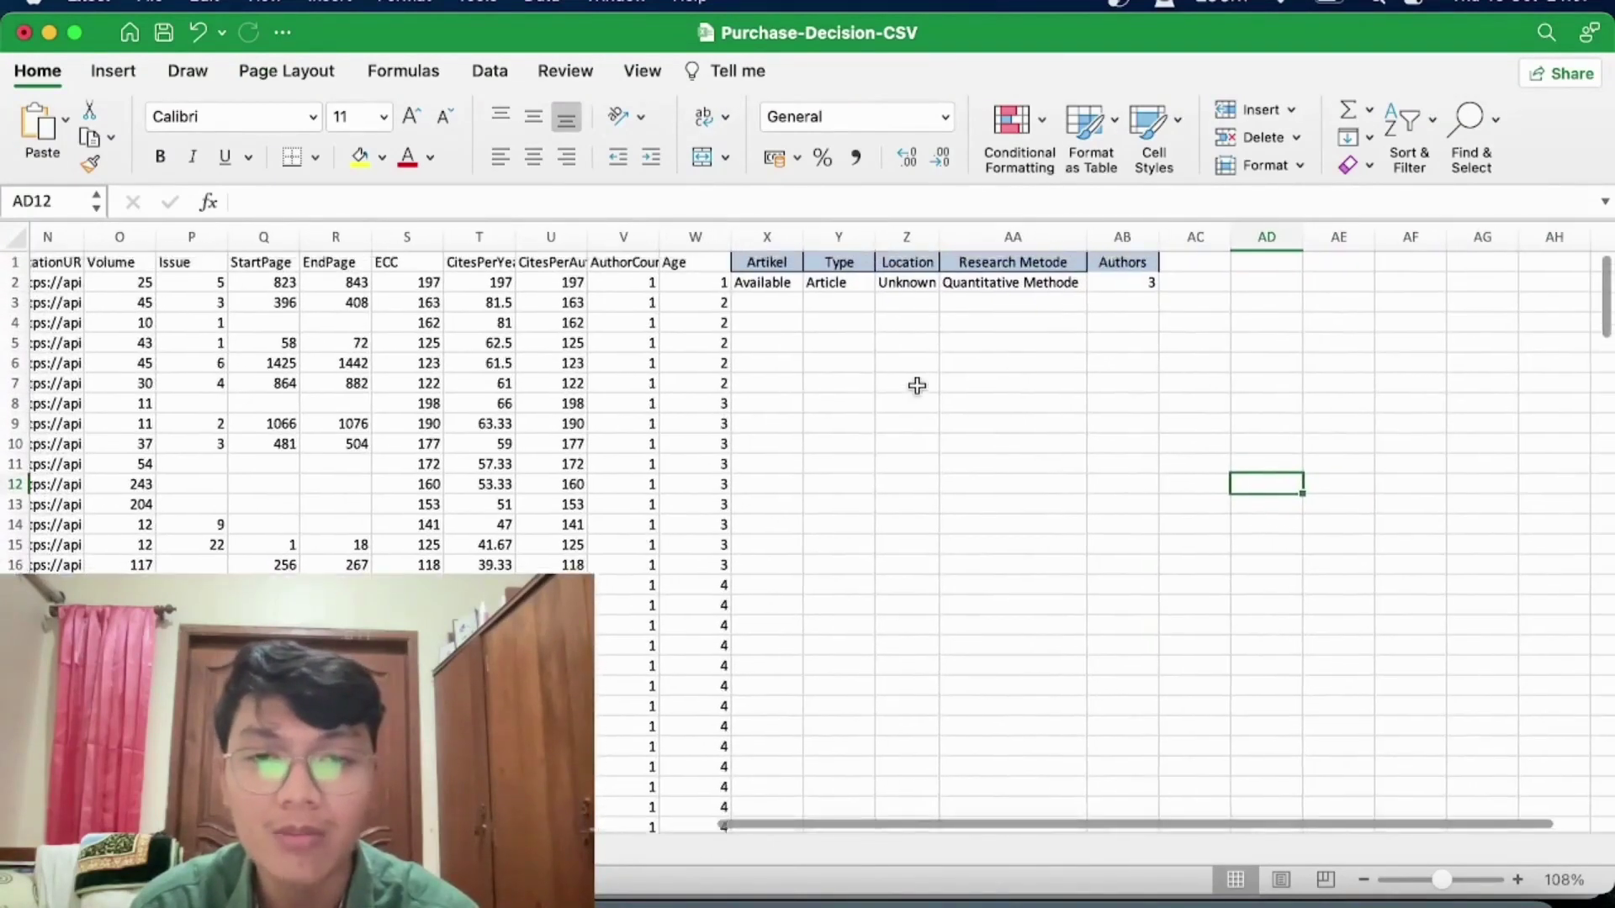
{"action": "scroll", "coordinate": [917, 387], "scroll_direction": "right", "scroll_amount": 2}
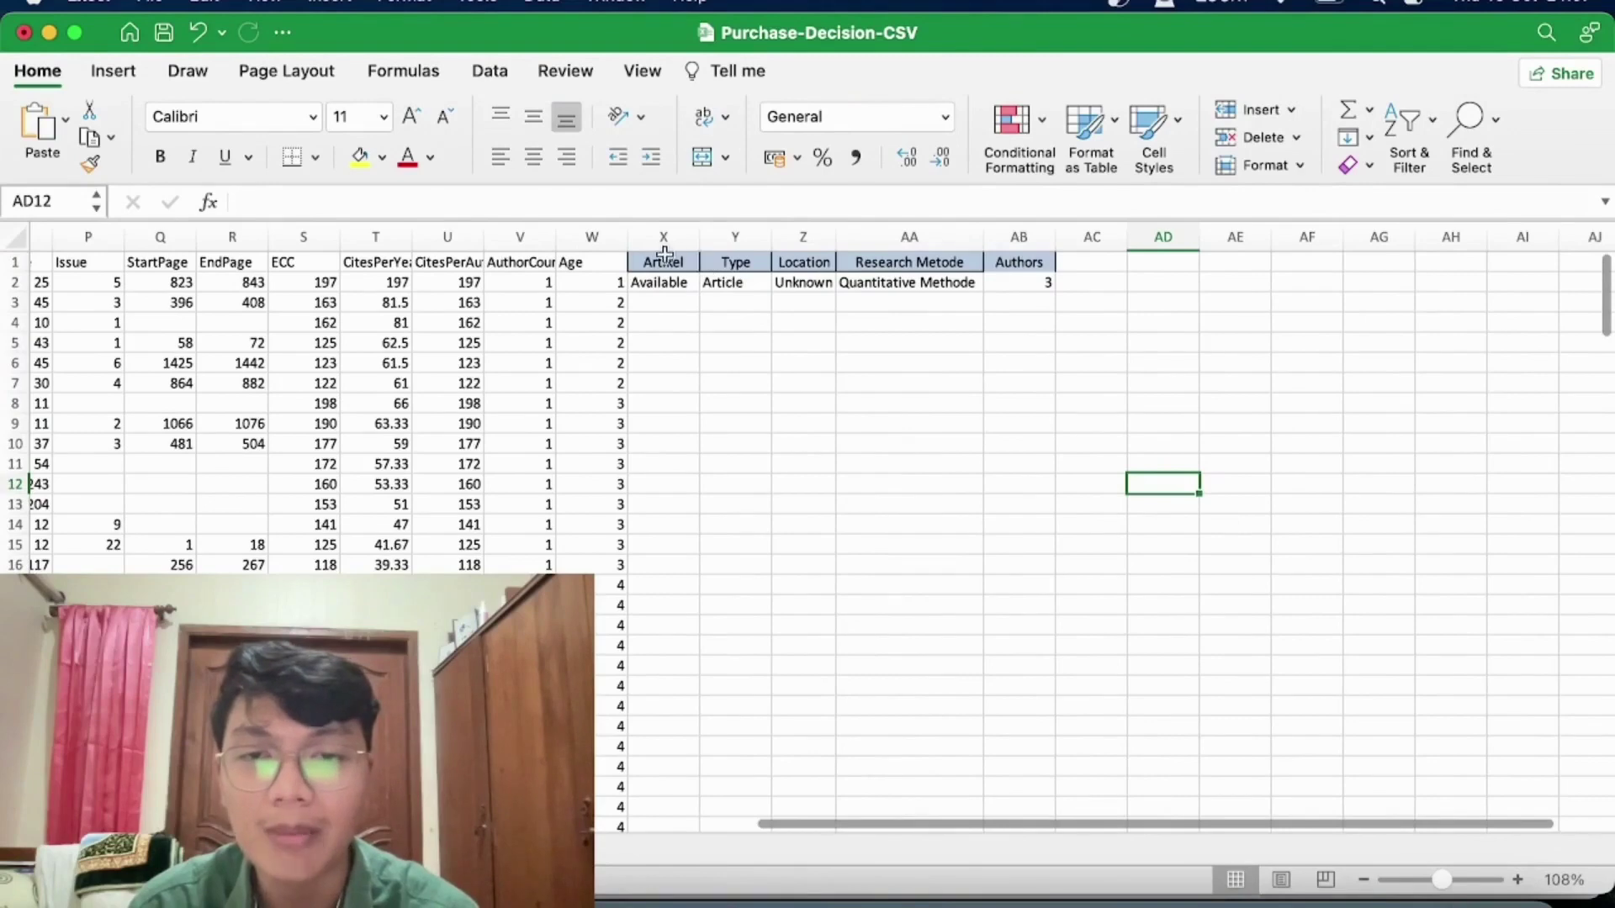
Step: Examine the added Artikel, Type, Location, Research Metode and Authors headings and the first paper's Authors entry
{"action": "left_click", "coordinate": [664, 261]}
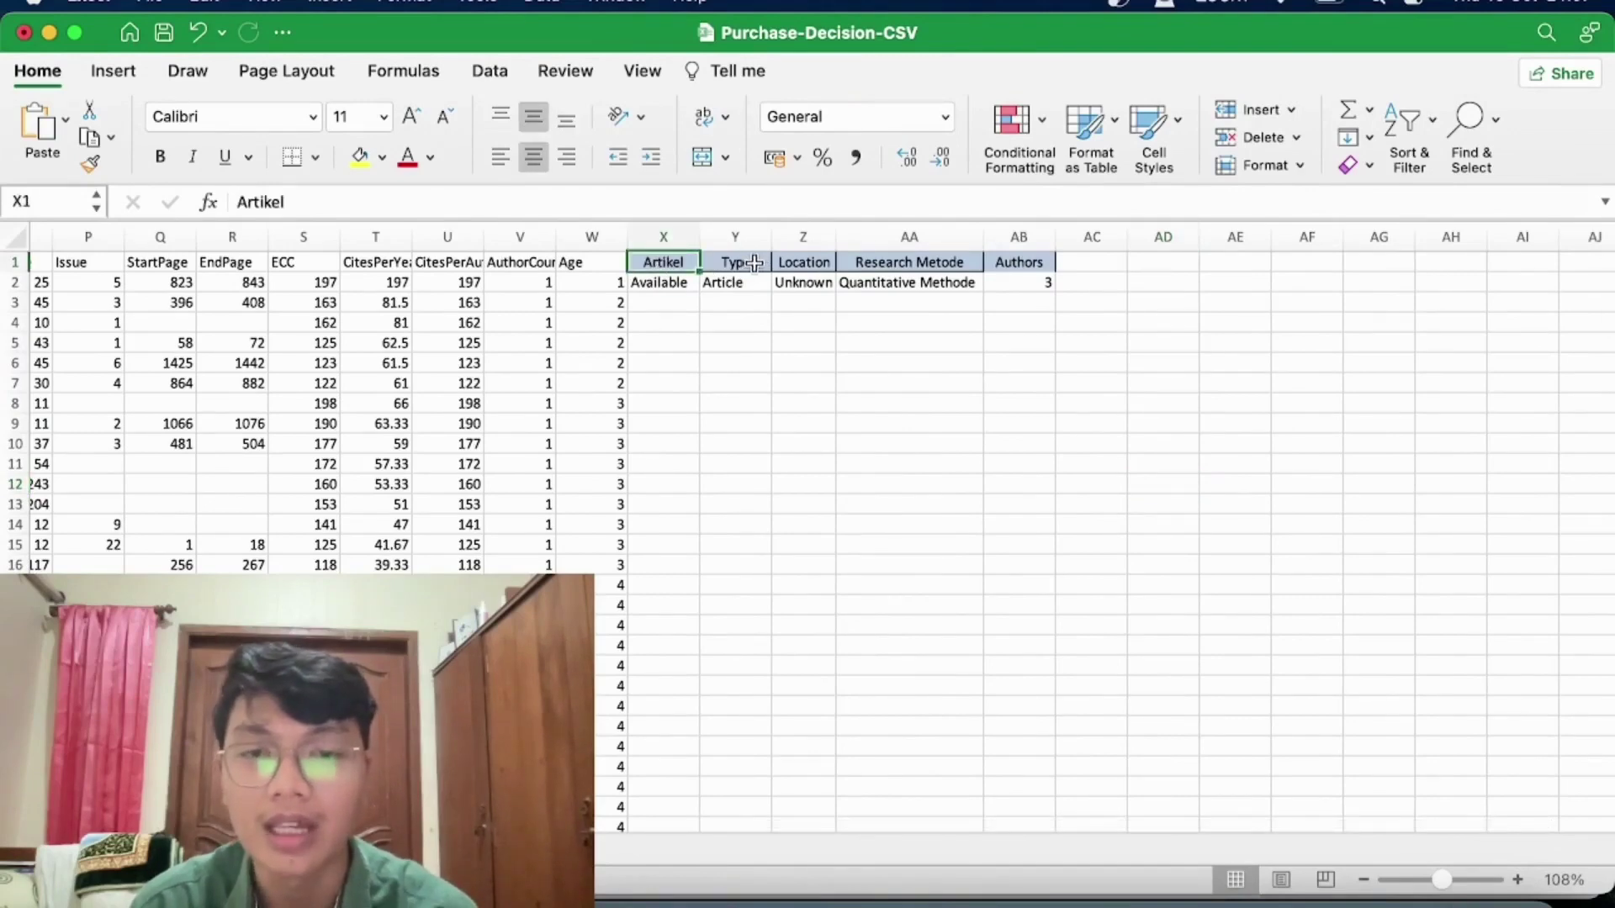
{"action": "left_click", "coordinate": [751, 264]}
{"action": "left_click", "coordinate": [828, 263]}
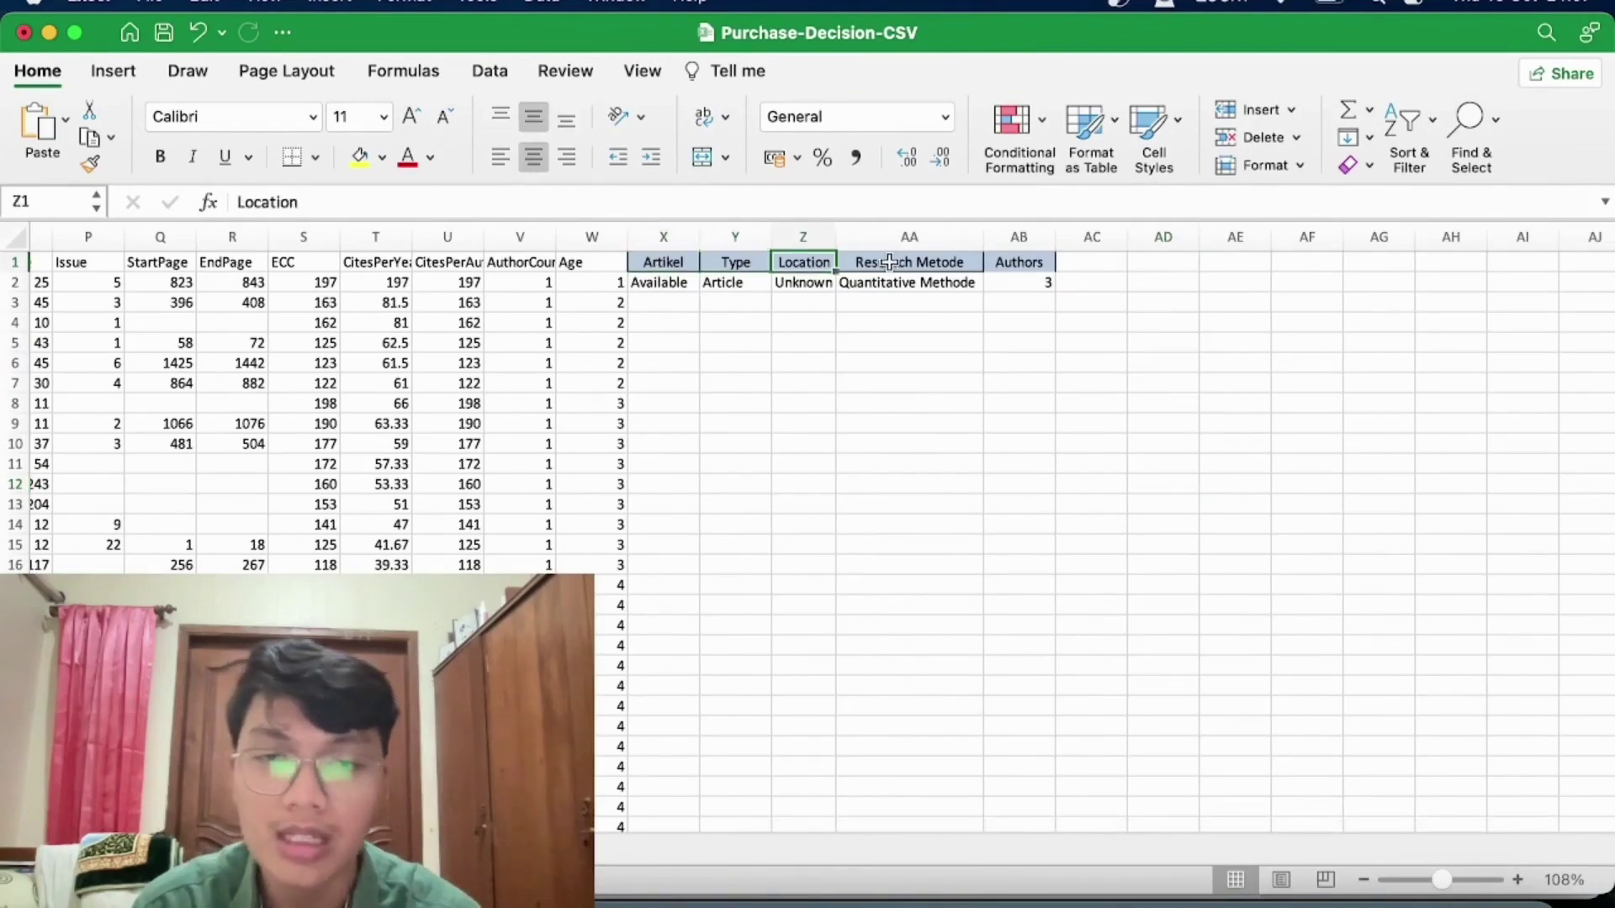
{"action": "left_click", "coordinate": [892, 263]}
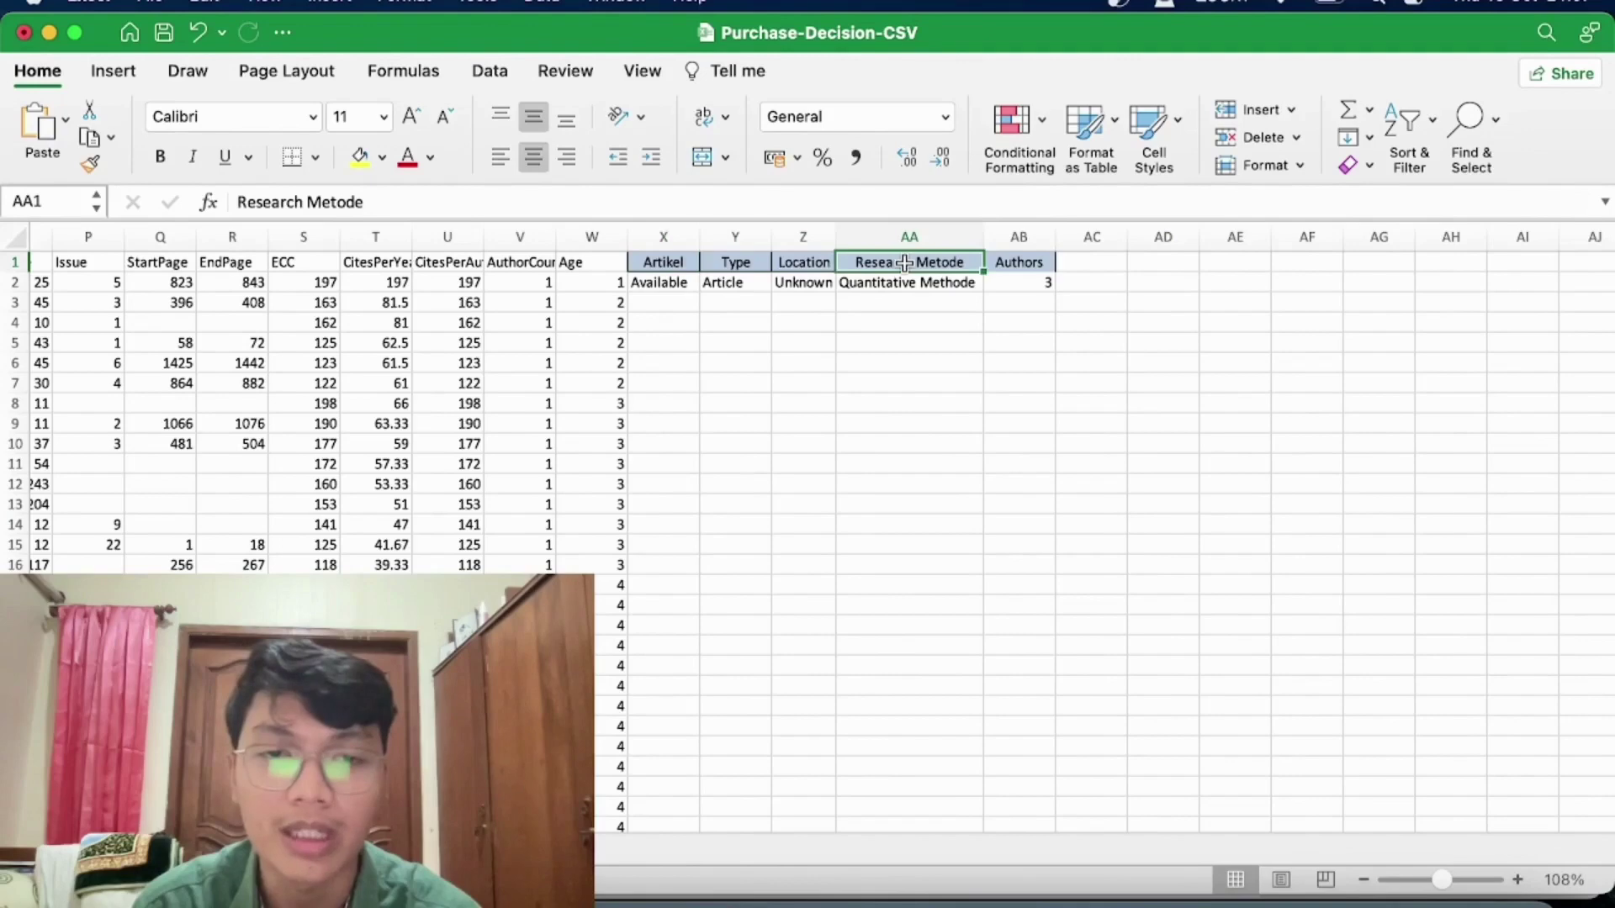
{"action": "left_click", "coordinate": [1027, 265]}
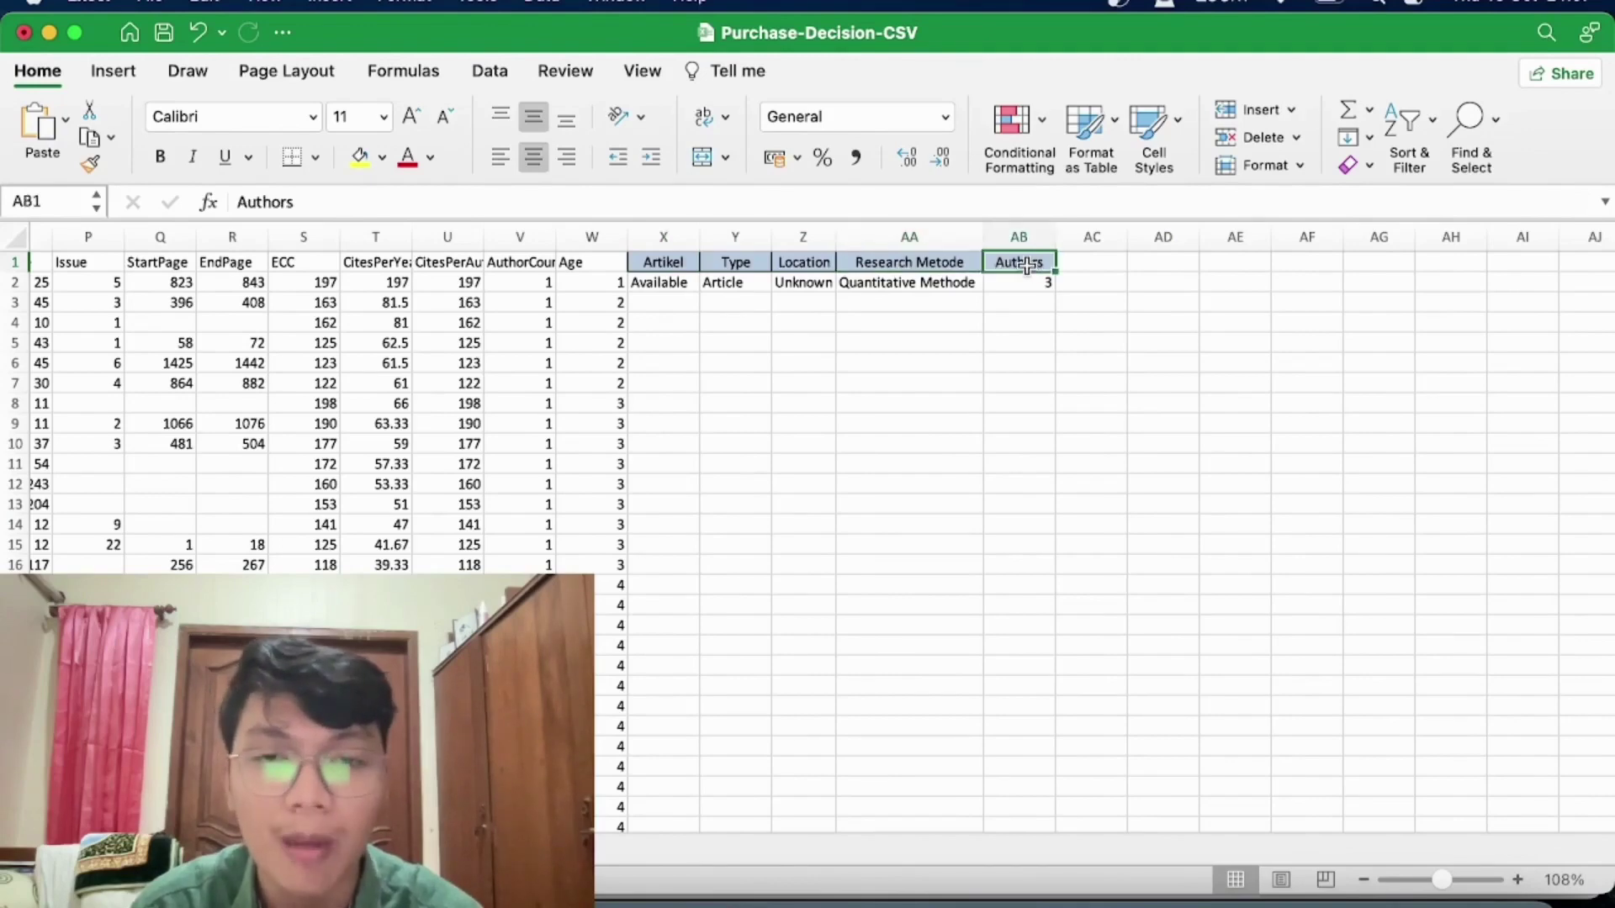
{"action": "left_click", "coordinate": [1027, 283]}
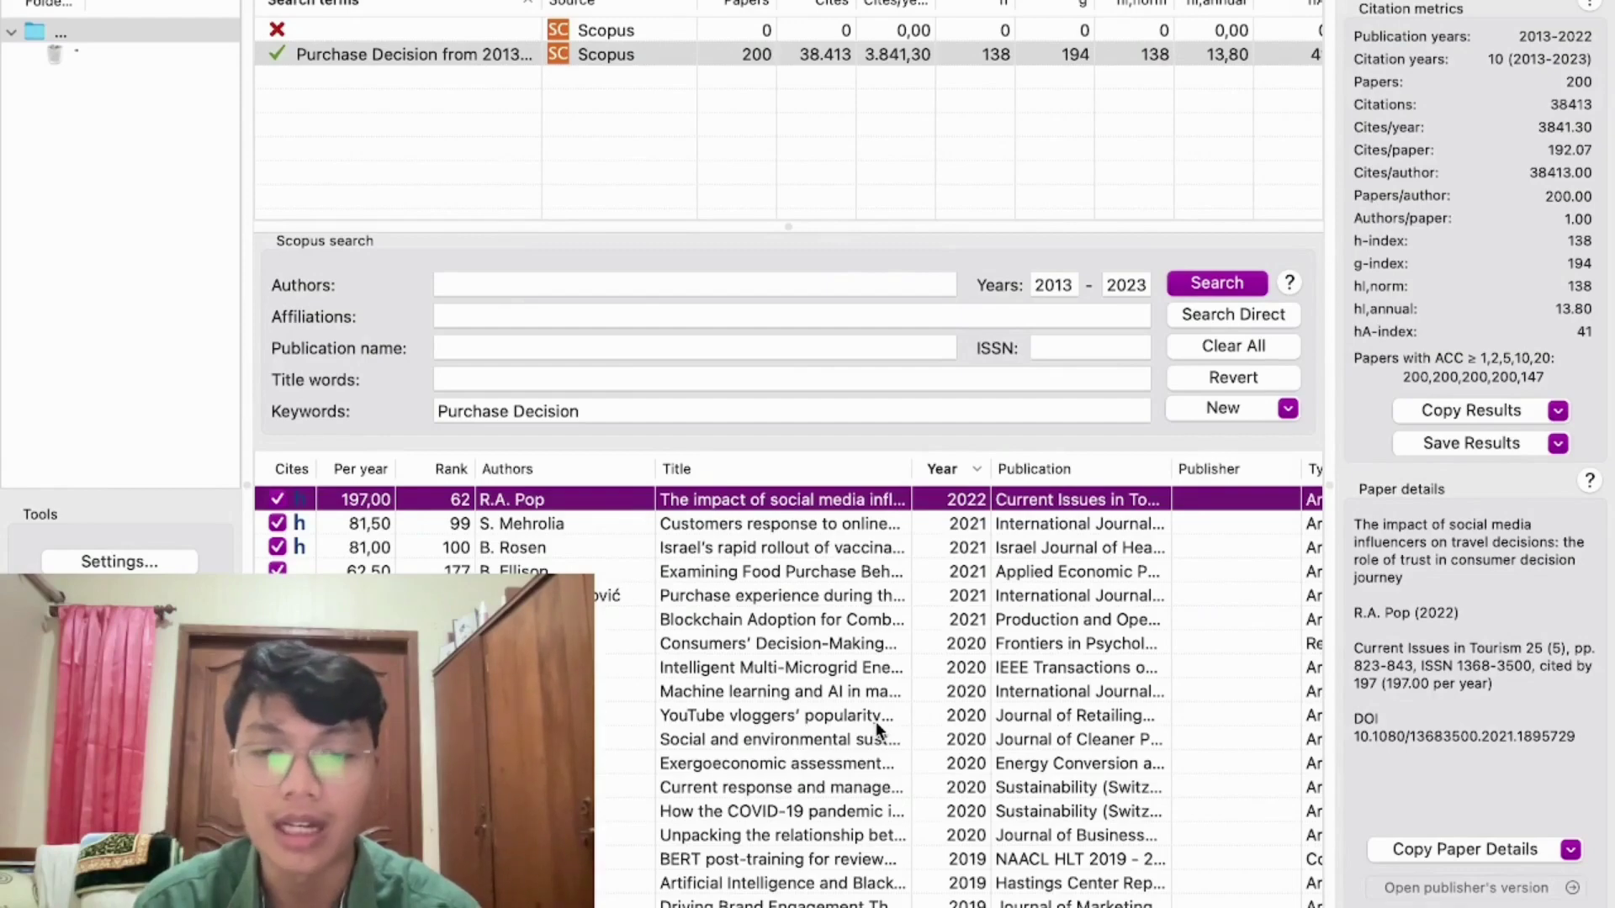
Step: Switch to Publish or Perish and open the first result, "The impact of social media influencers on travel decisions", on its publisher's website
{"action": "scroll", "coordinate": [766, 694], "scroll_direction": "down", "scroll_amount": 5}
{"action": "scroll", "coordinate": [765, 693], "scroll_direction": "up", "scroll_amount": 5}
{"action": "scroll", "coordinate": [766, 694], "scroll_direction": "right", "scroll_amount": 1}
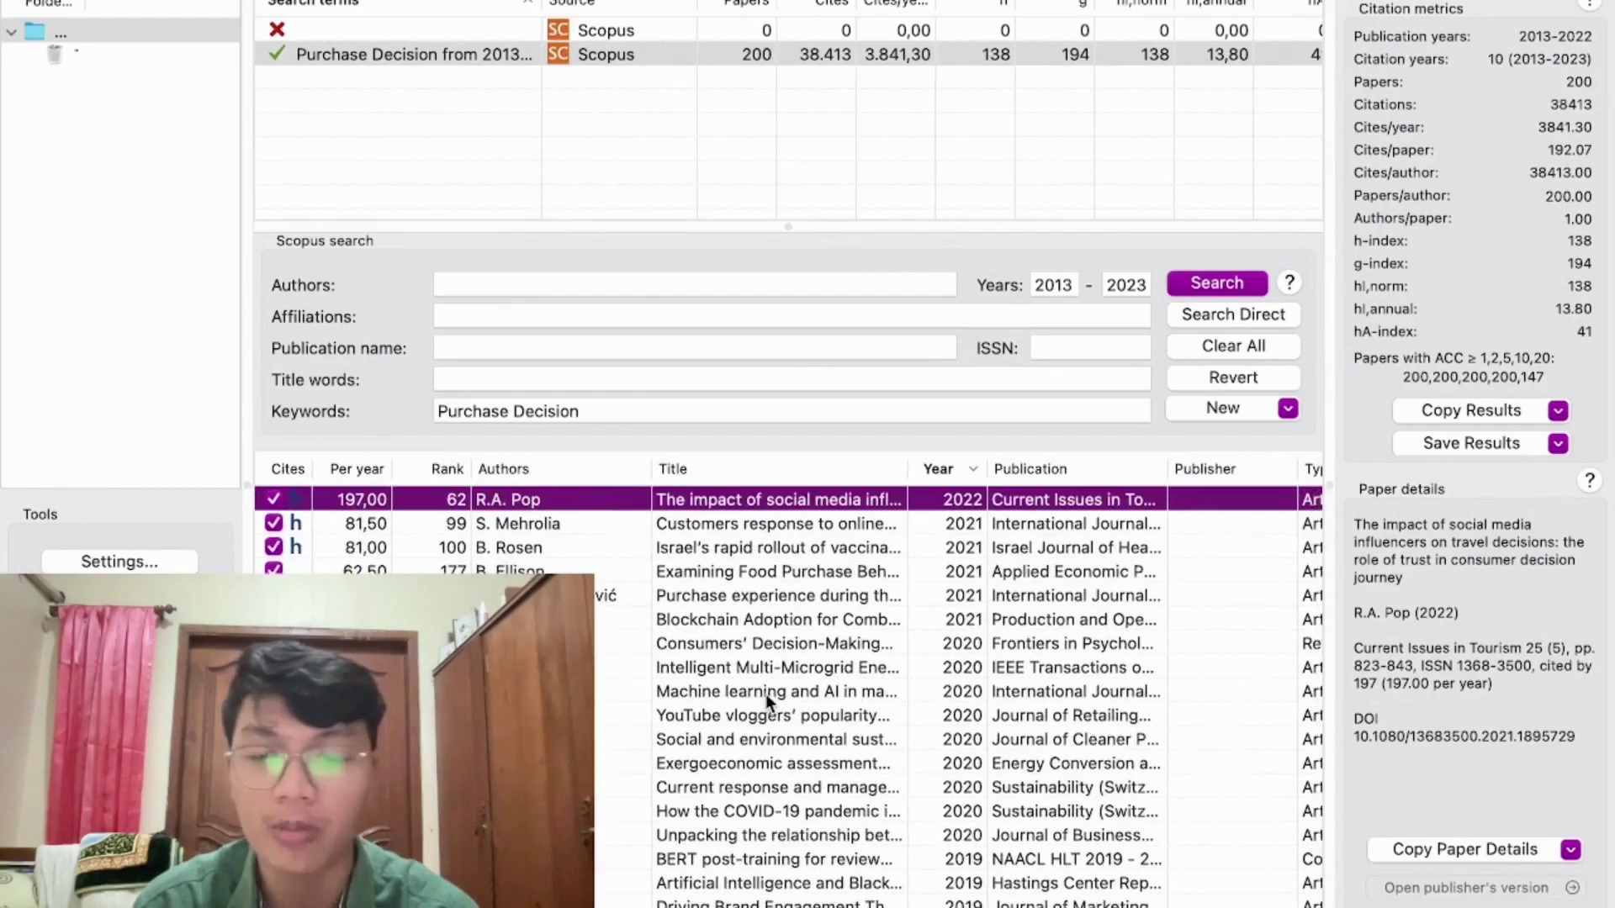
{"action": "double_click", "coordinate": [543, 499]}
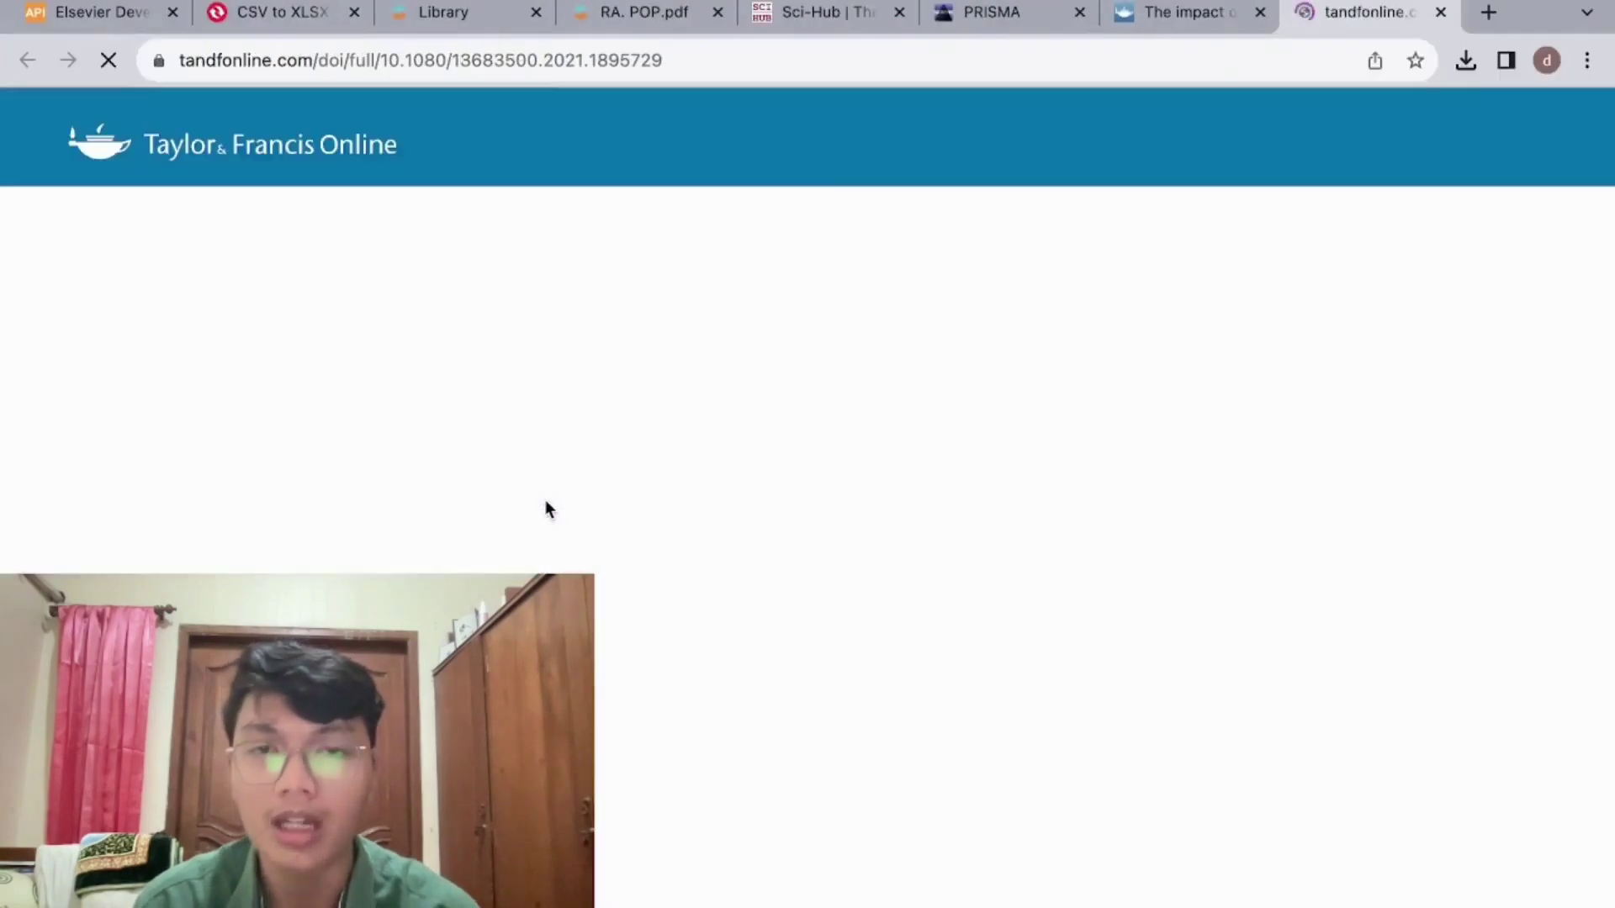
Step: Look over the Taylor & Francis article page and copy the paper's DOI link
{"action": "scroll", "coordinate": [734, 595], "scroll_direction": "down", "scroll_amount": 5}
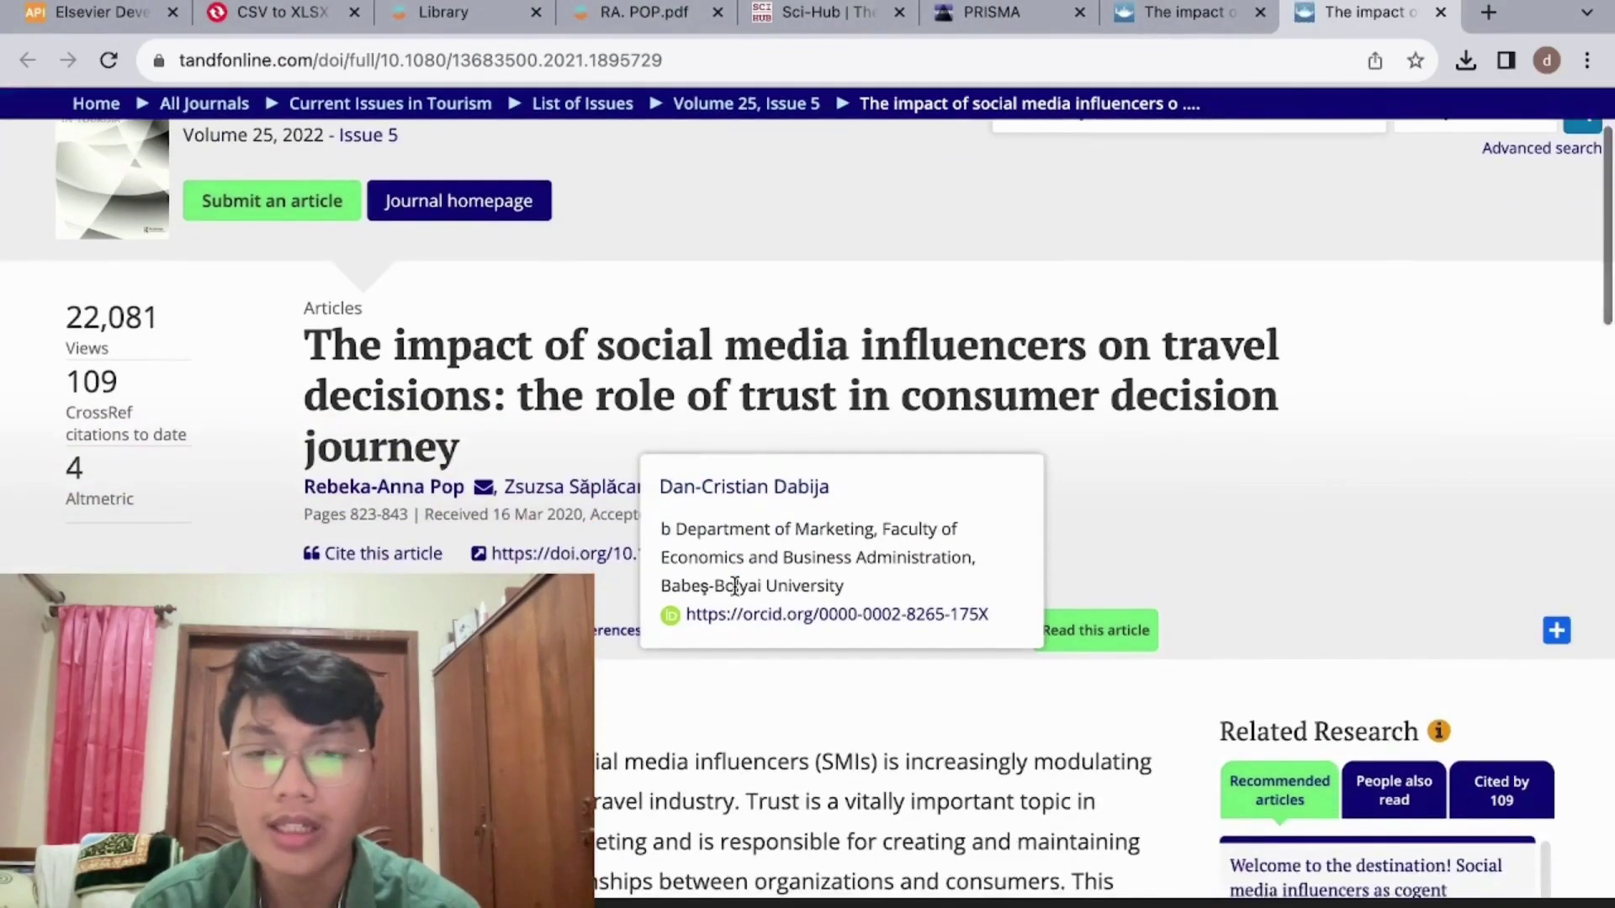
{"action": "scroll", "coordinate": [735, 587], "scroll_direction": "down", "scroll_amount": 4}
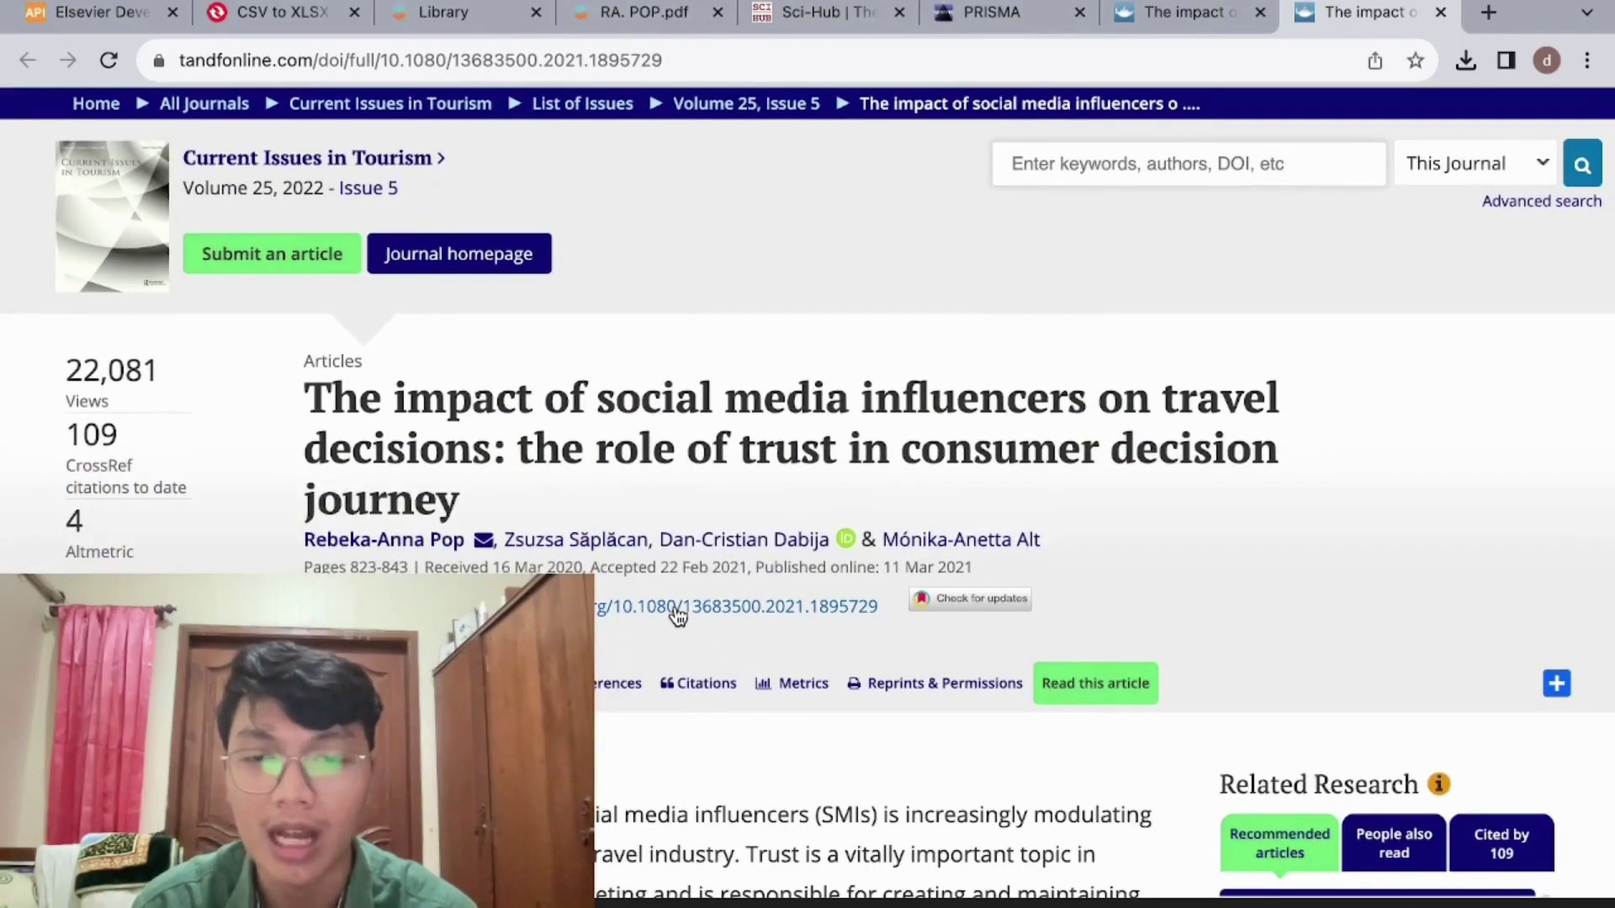
{"action": "right_click", "coordinate": [675, 609]}
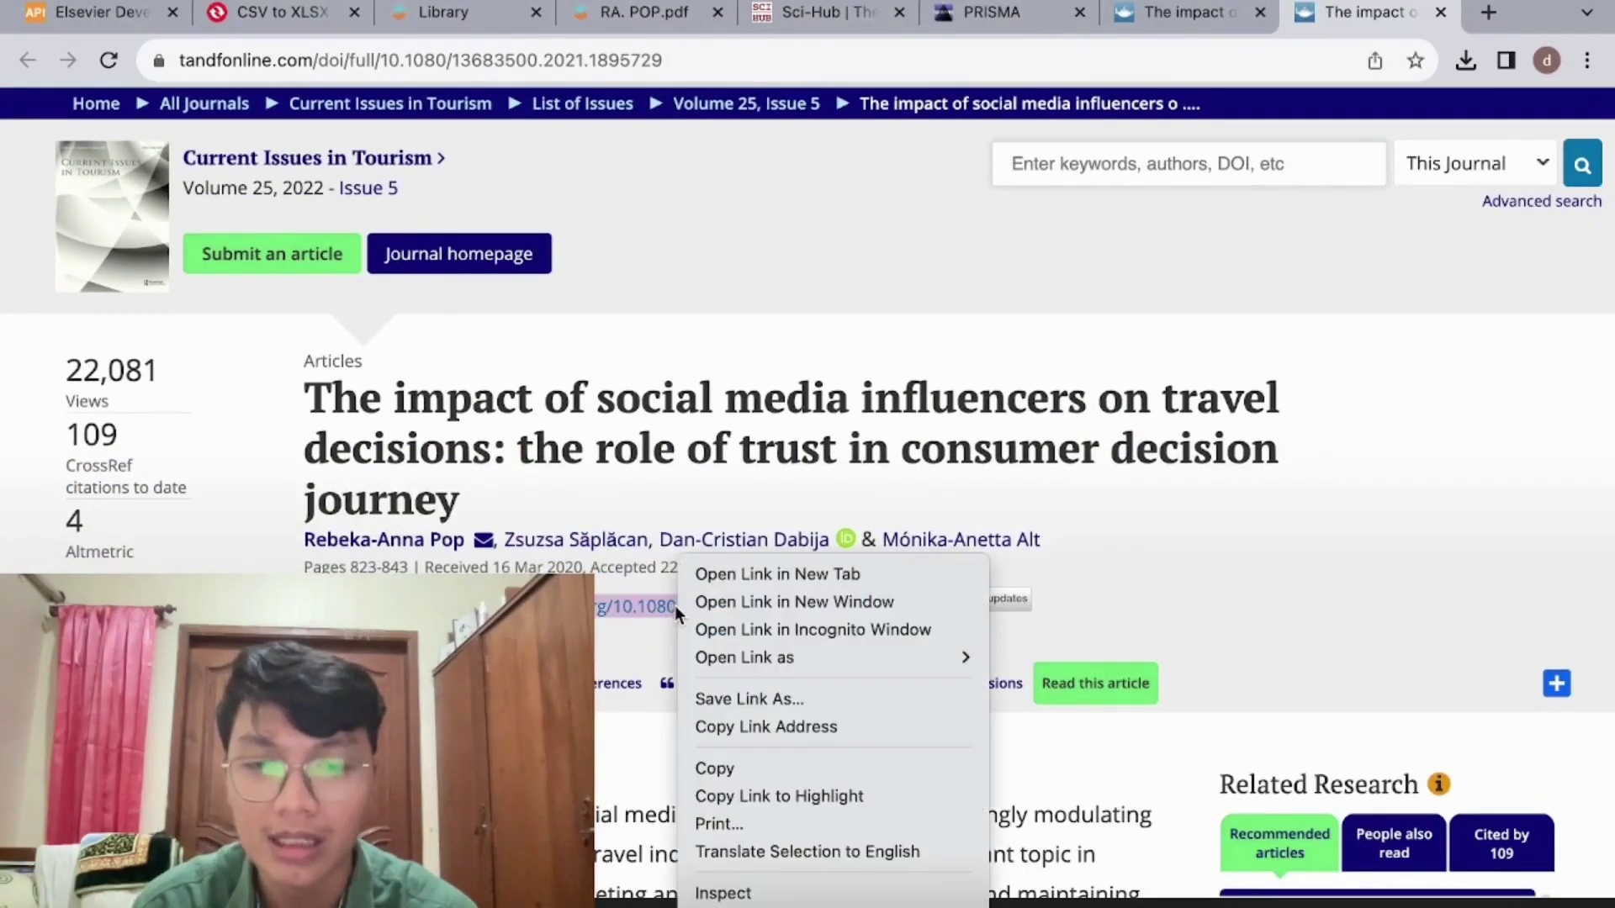
{"action": "left_click", "coordinate": [767, 770]}
Step: Switch to the Sci-Hub page of the same paper and look through the beginning of its PDF
{"action": "left_click", "coordinate": [822, 9]}
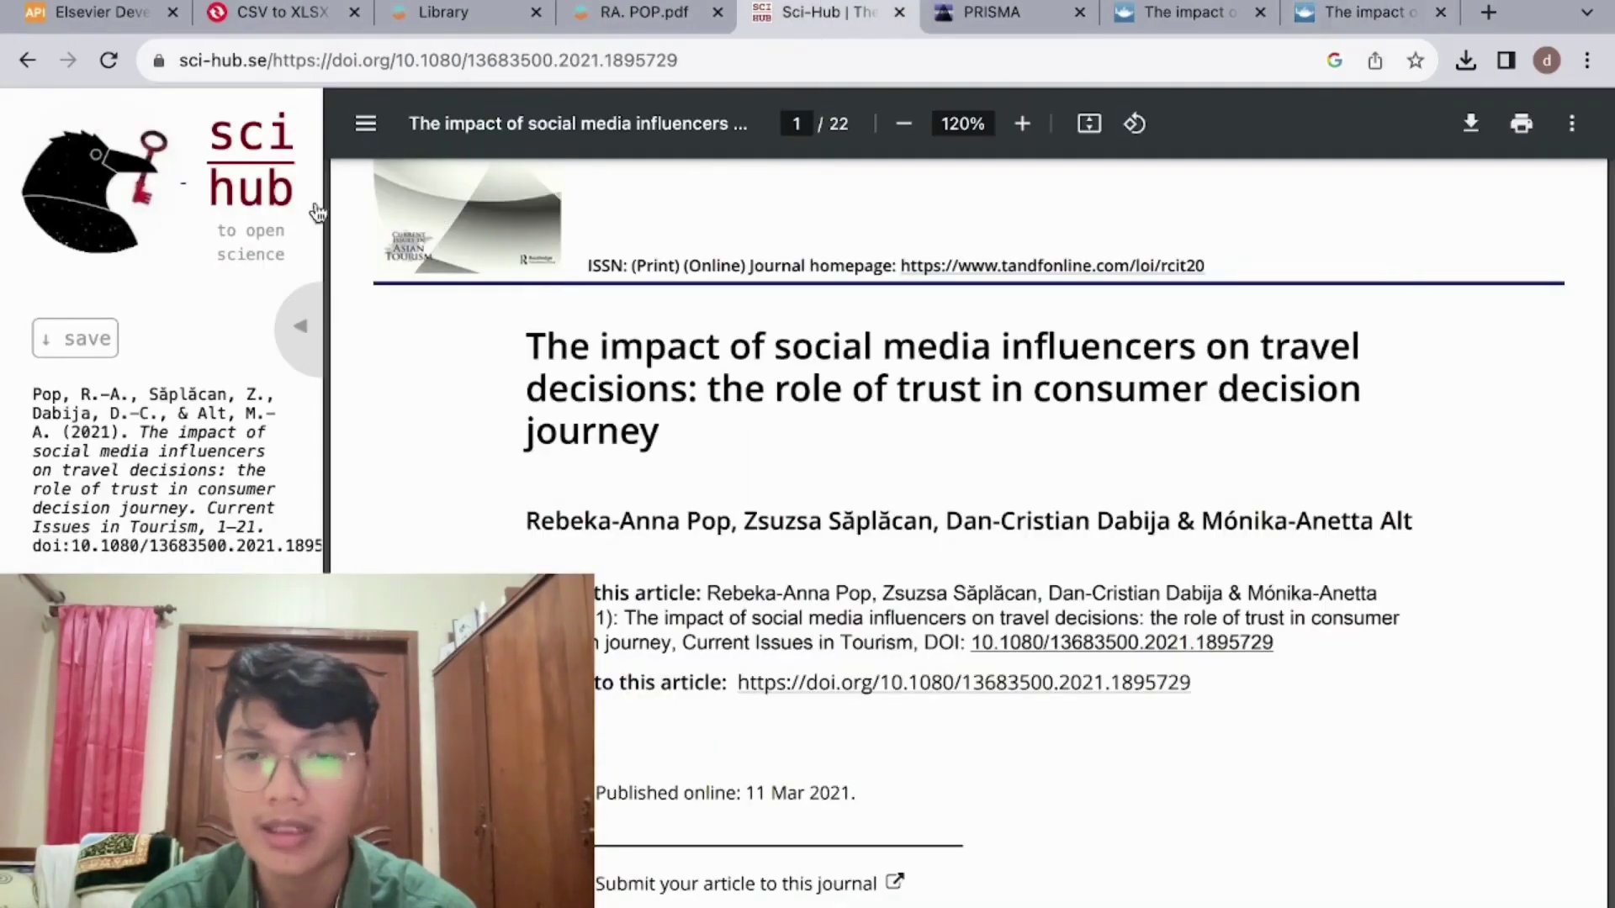
{"action": "scroll", "coordinate": [810, 499], "scroll_direction": "down", "scroll_amount": 2}
{"action": "scroll", "coordinate": [810, 499], "scroll_direction": "down", "scroll_amount": 2}
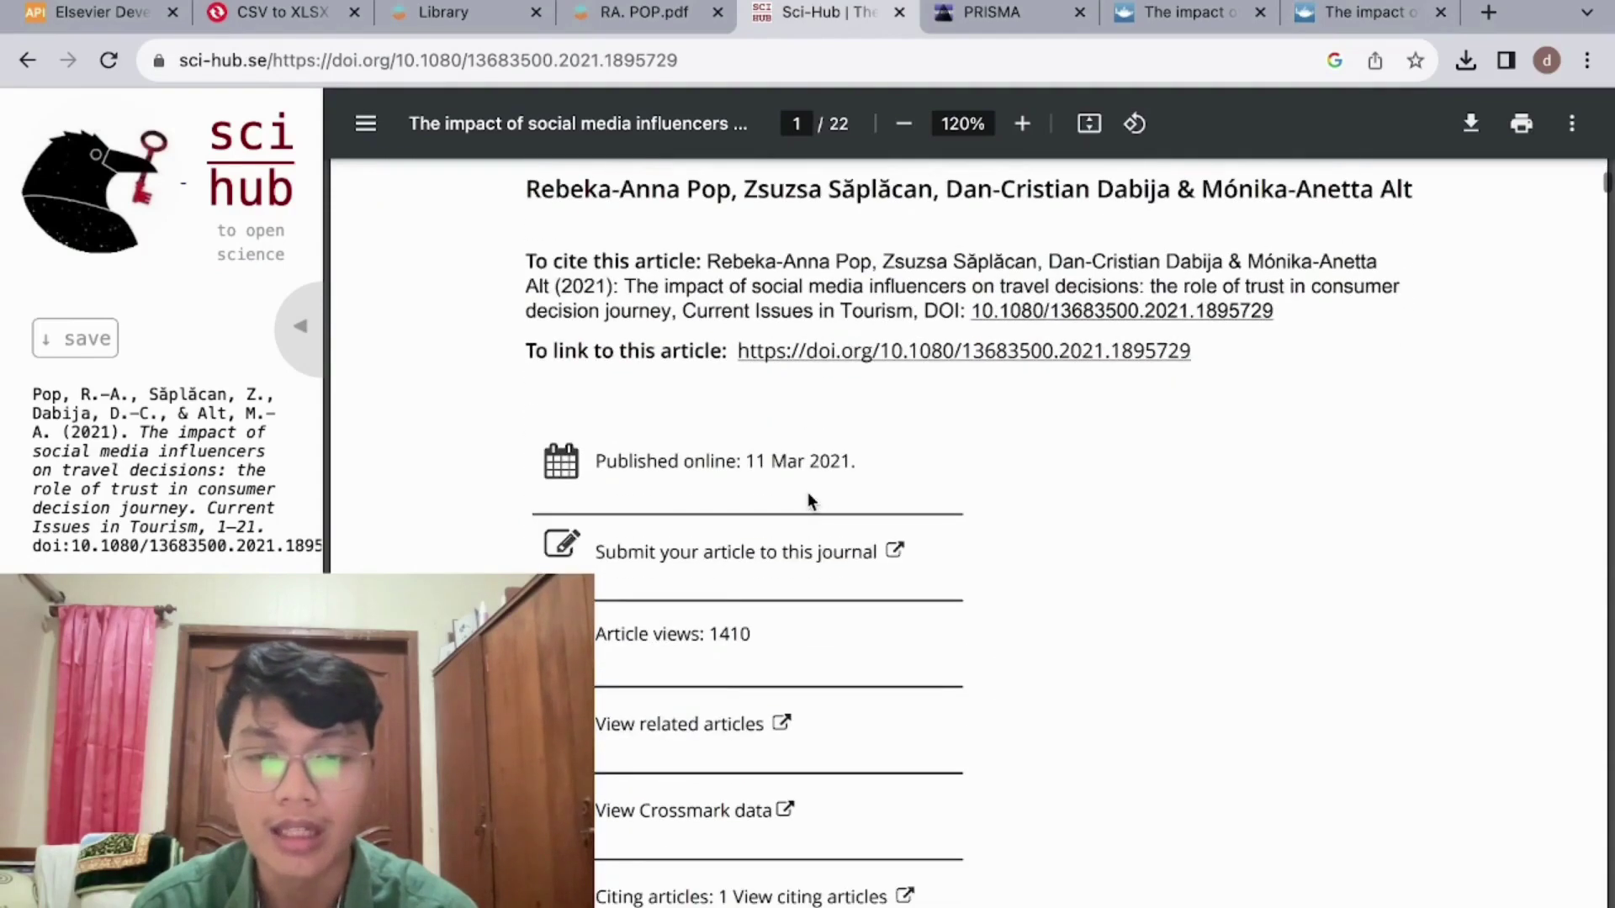
{"action": "scroll", "coordinate": [810, 499], "scroll_direction": "up", "scroll_amount": 6}
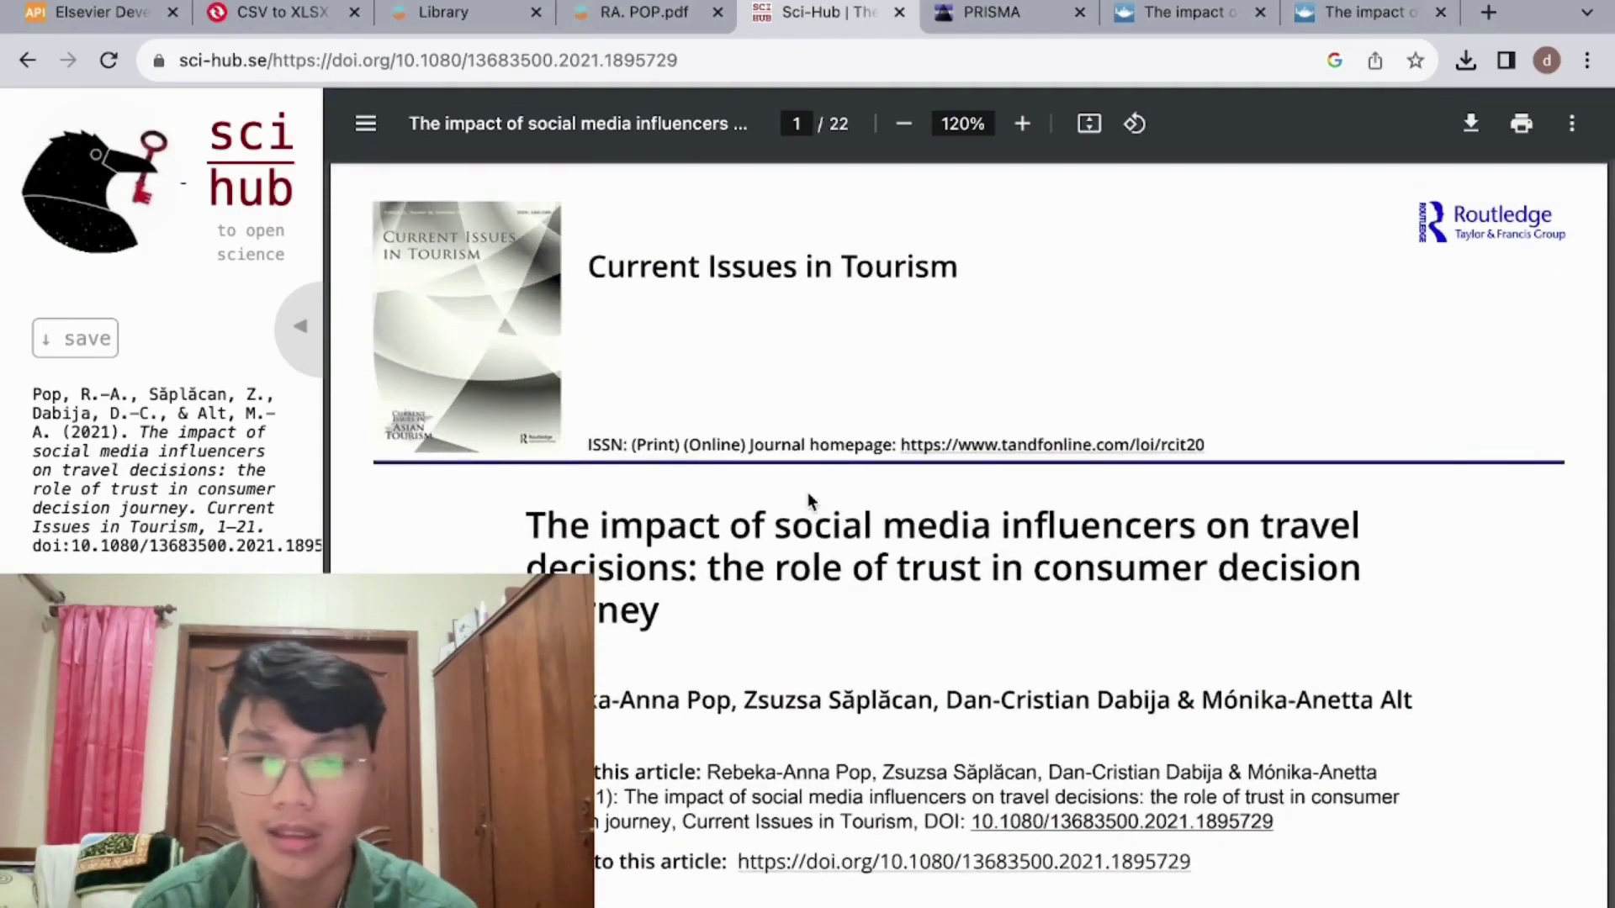
{"action": "scroll", "coordinate": [810, 501], "scroll_direction": "down", "scroll_amount": 6}
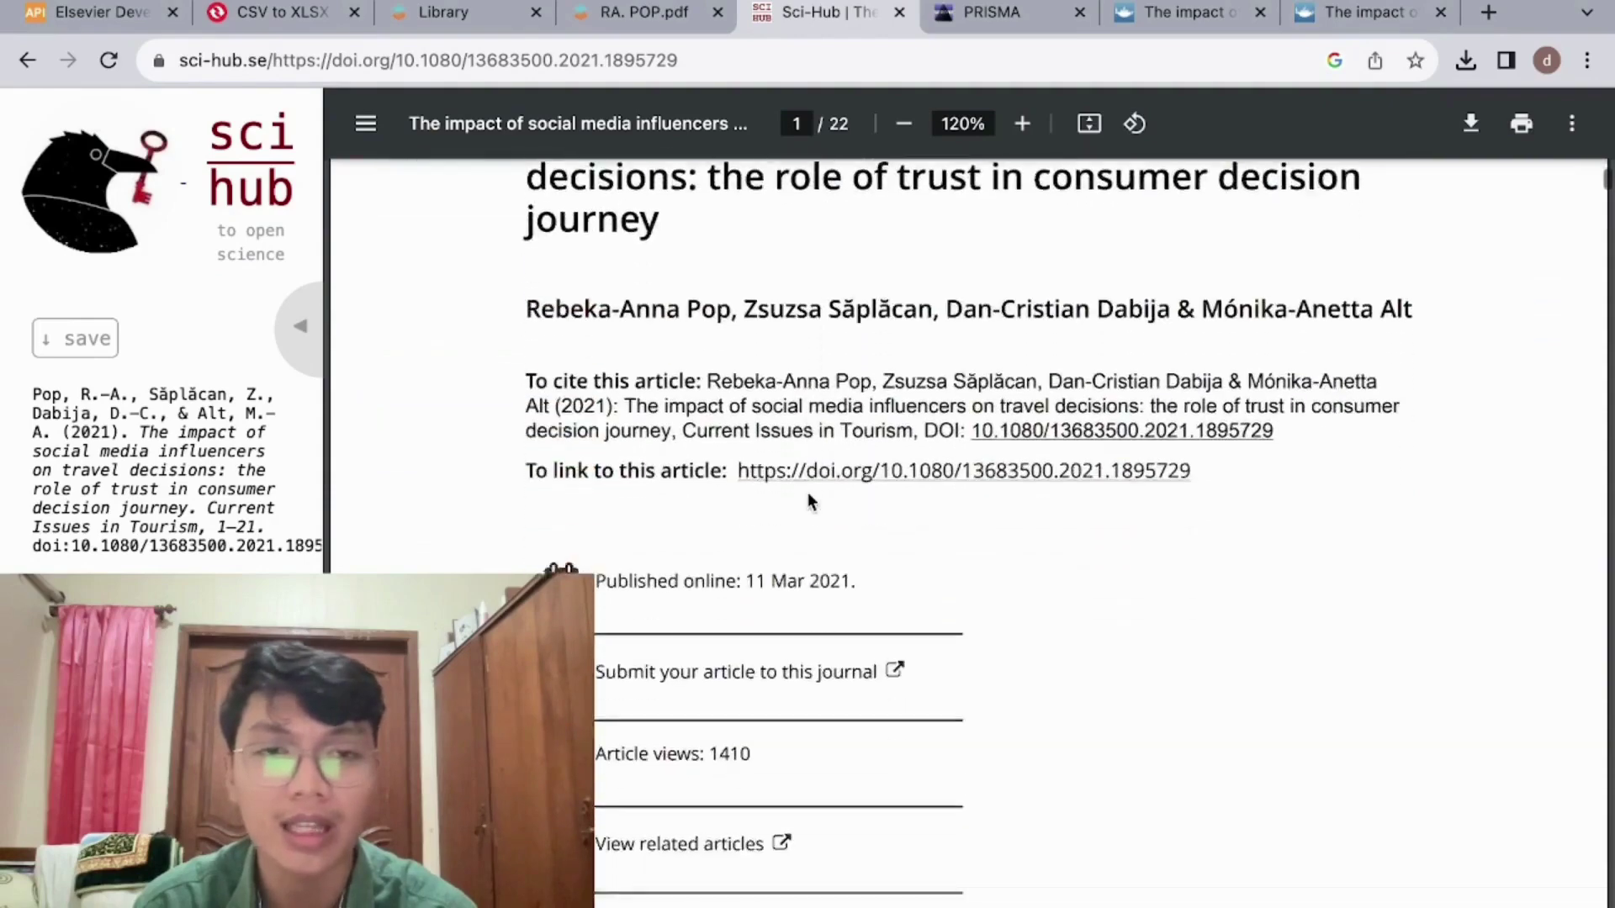
{"action": "scroll", "coordinate": [807, 498], "scroll_direction": "down", "scroll_amount": 8}
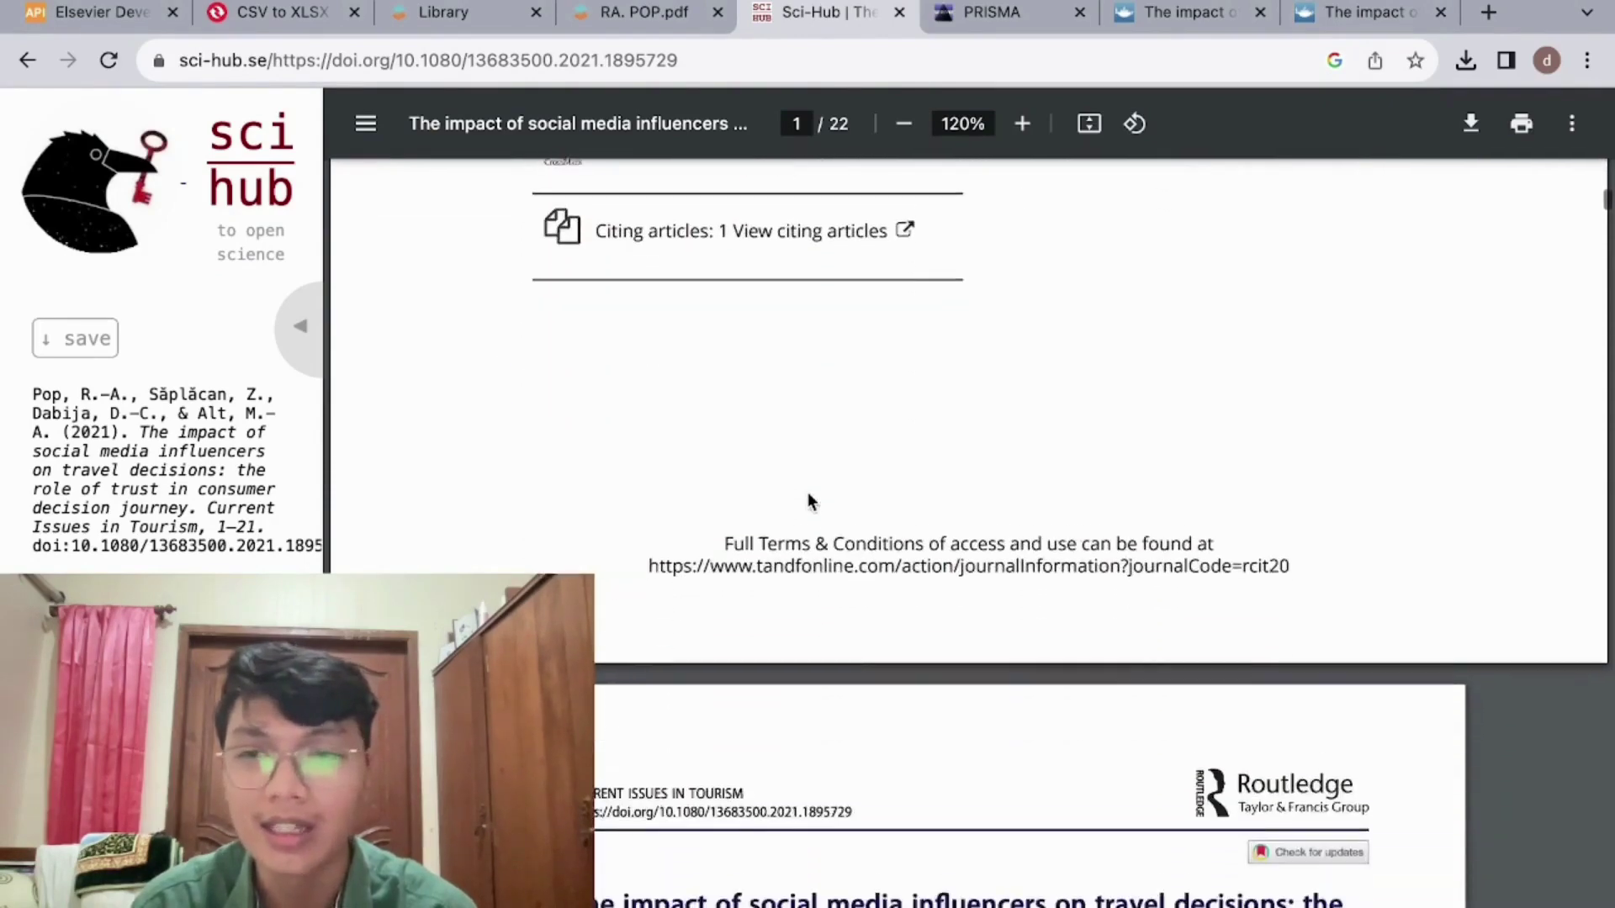
{"action": "scroll", "coordinate": [808, 498], "scroll_direction": "up", "scroll_amount": 10}
{"action": "scroll", "coordinate": [808, 492], "scroll_direction": "up", "scroll_amount": 4}
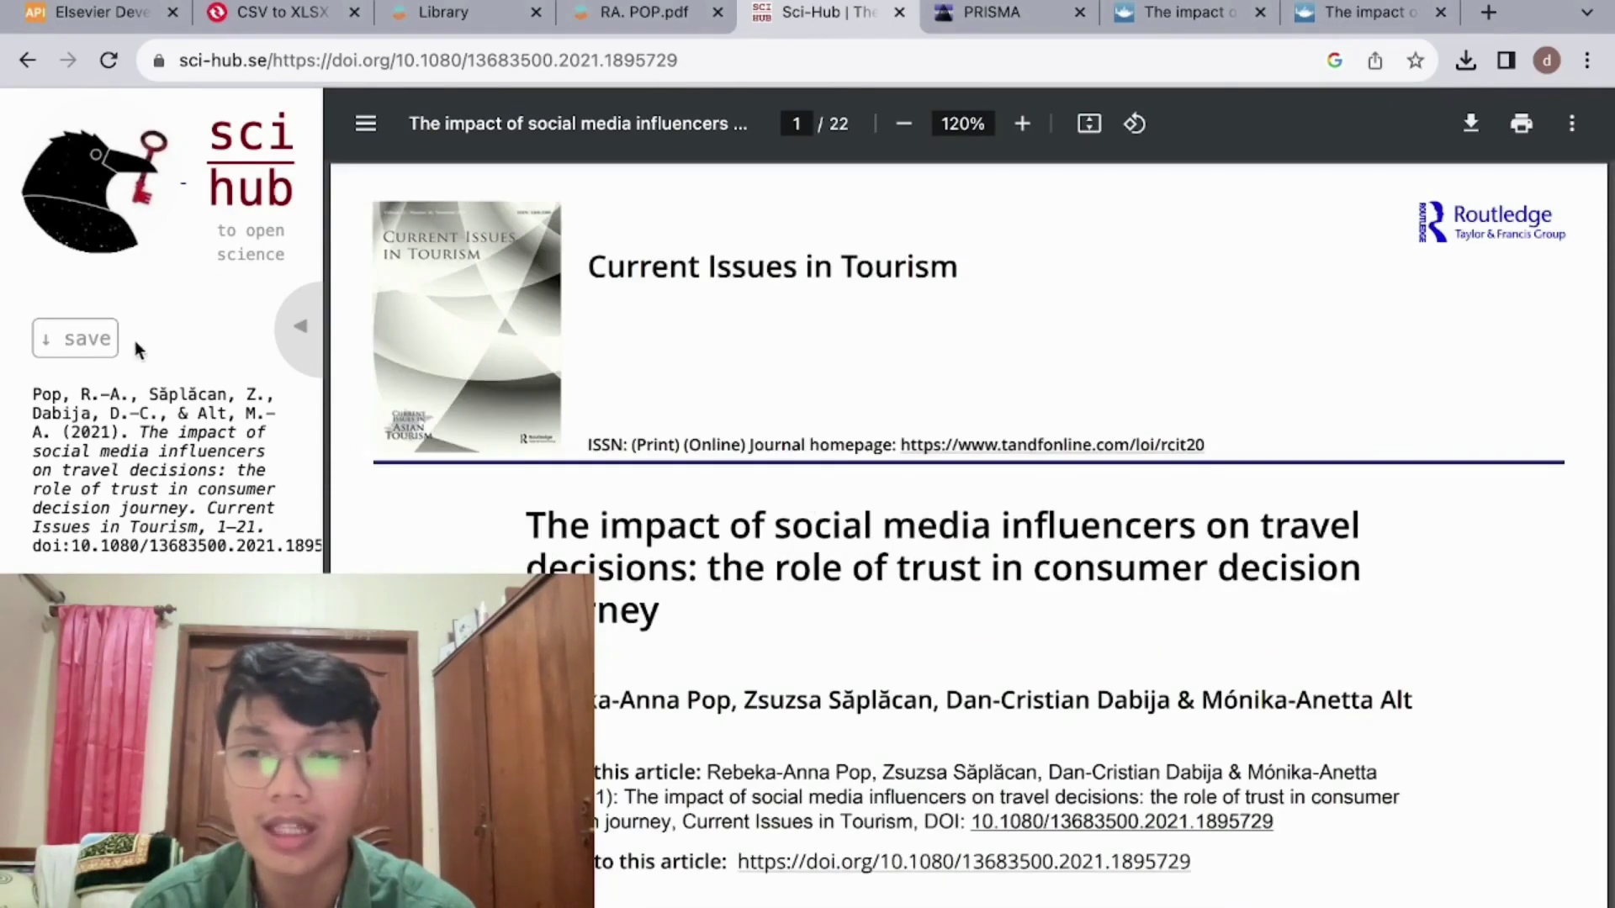
{"action": "scroll", "coordinate": [807, 524], "scroll_direction": "down", "scroll_amount": 1}
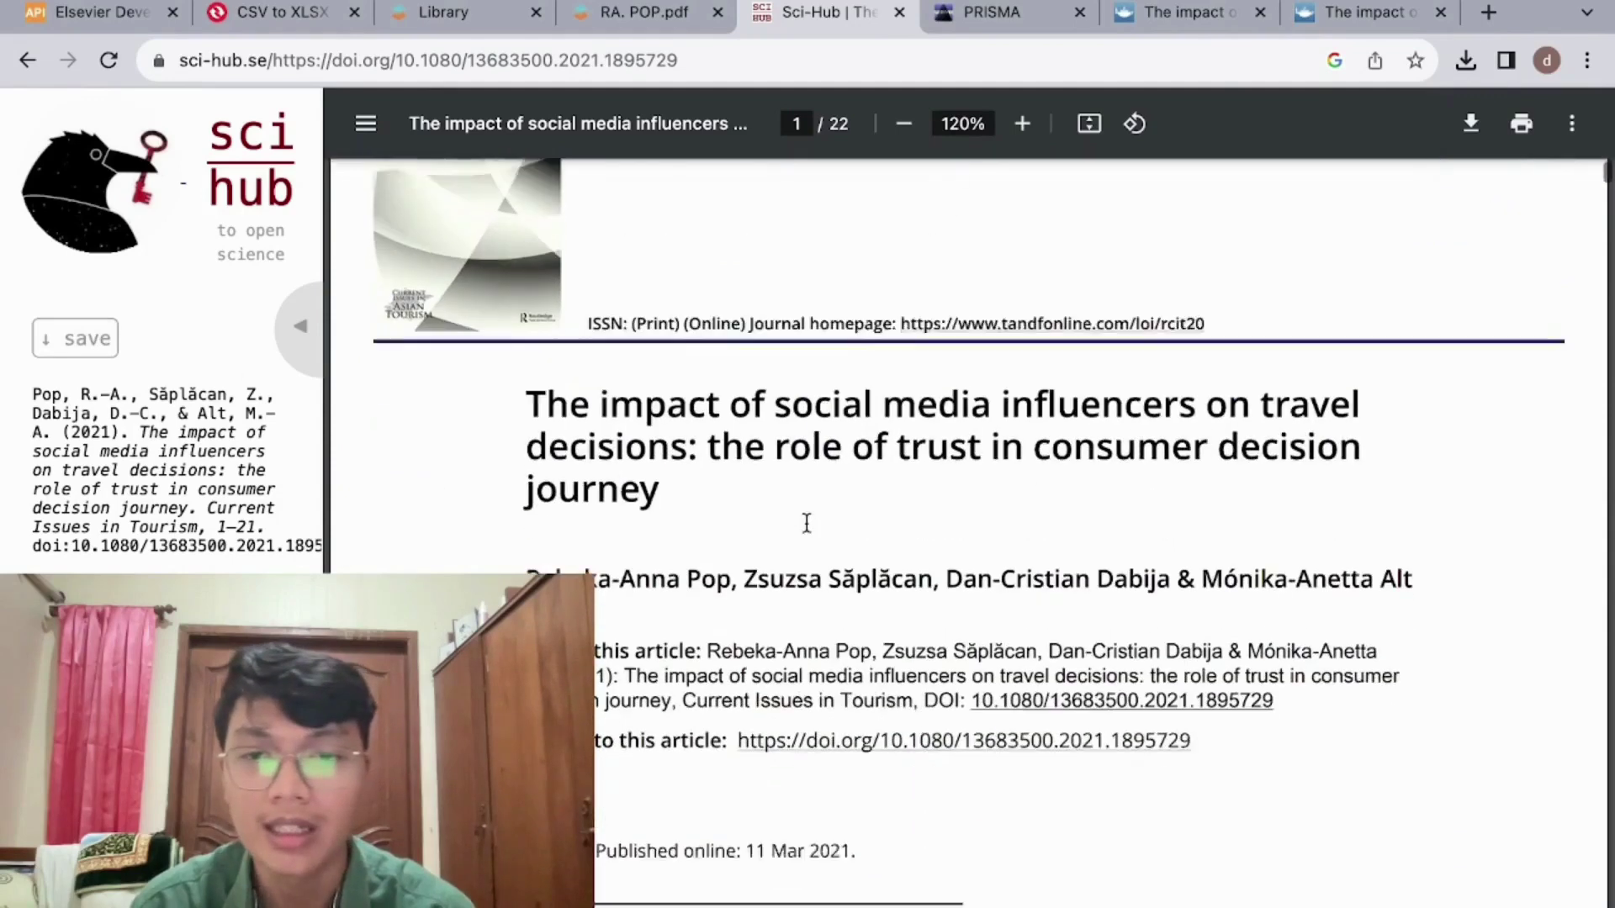
{"action": "scroll", "coordinate": [807, 523], "scroll_direction": "up", "scroll_amount": 1}
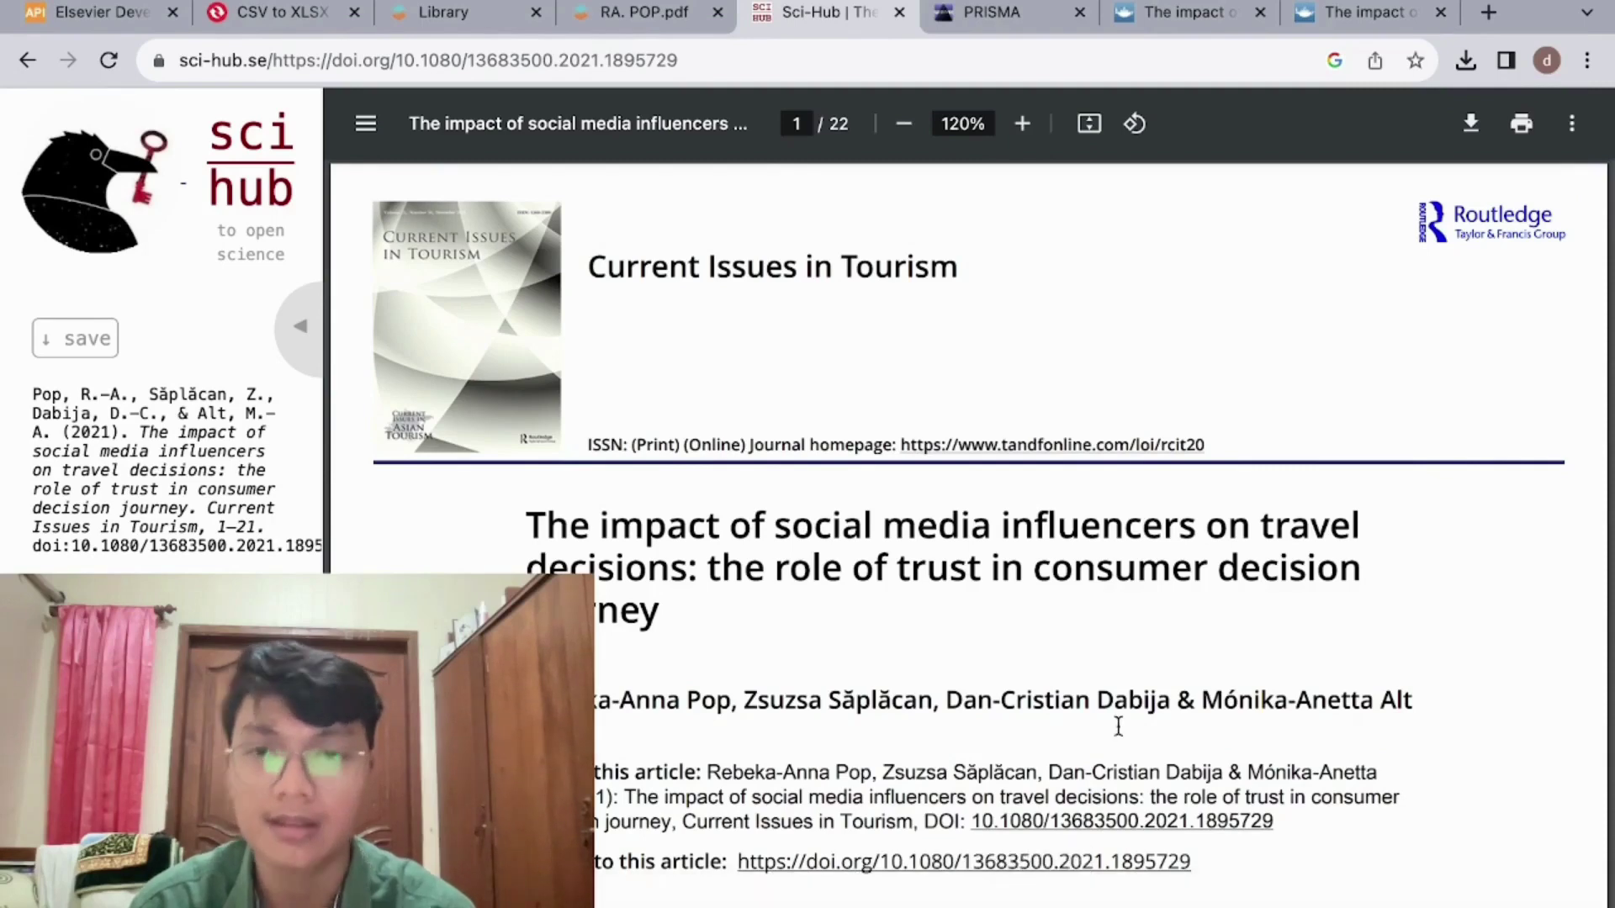
Step: Return to the Excel workbook, widen the Artikel column to 10.00 and review the first paper's Artikel and Type entries
{"action": "key", "text": "super+Tab"}
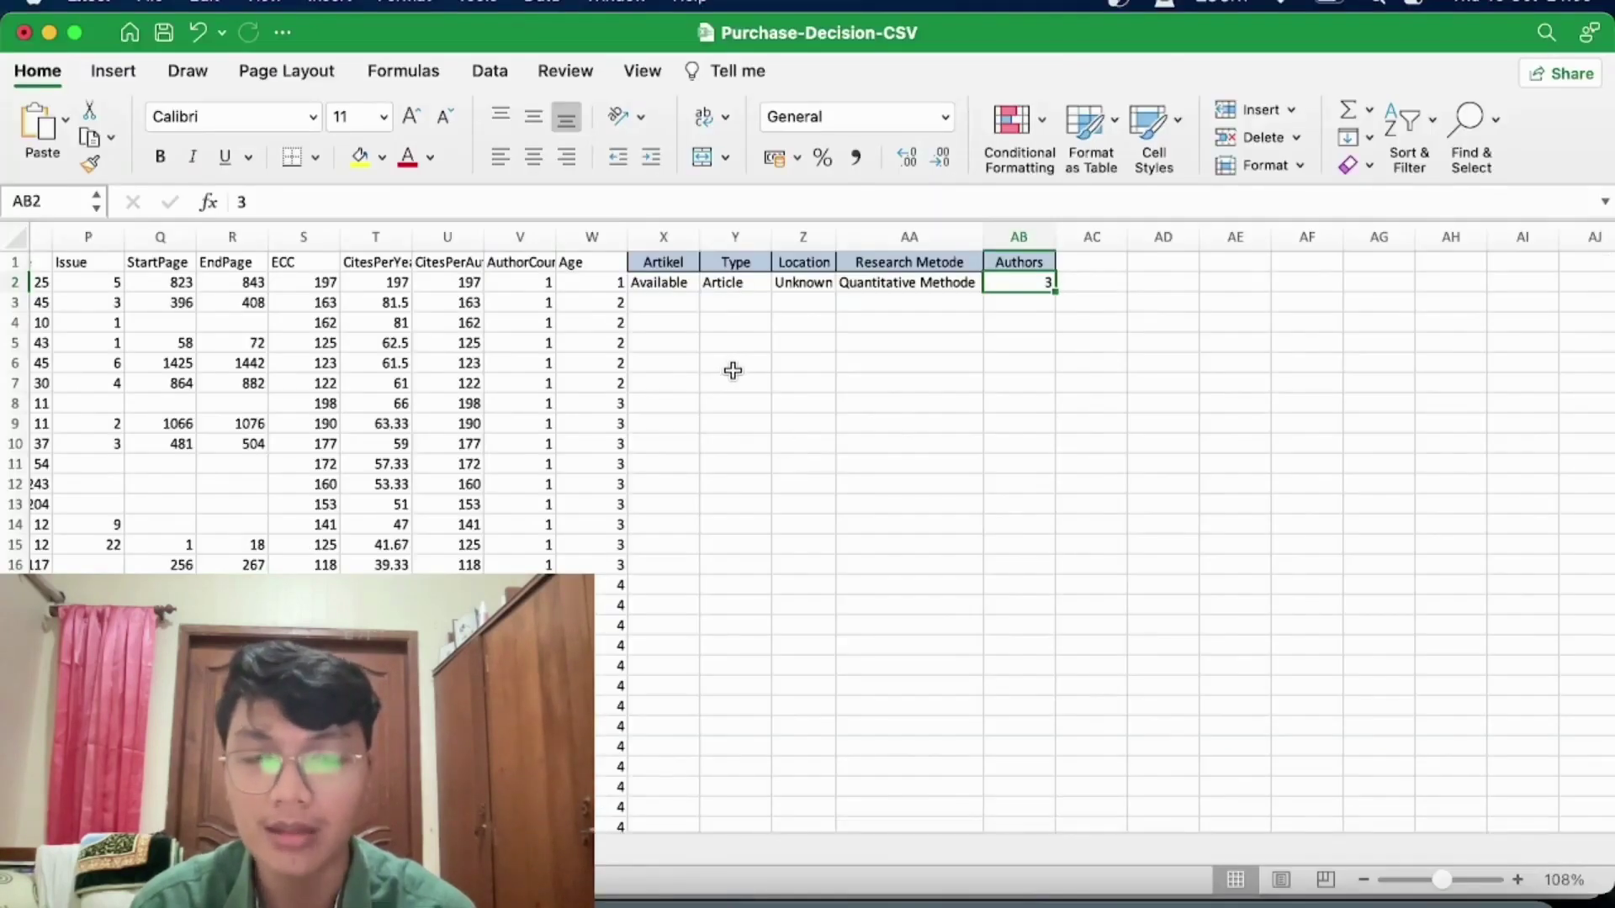
{"action": "left_click", "coordinate": [664, 282]}
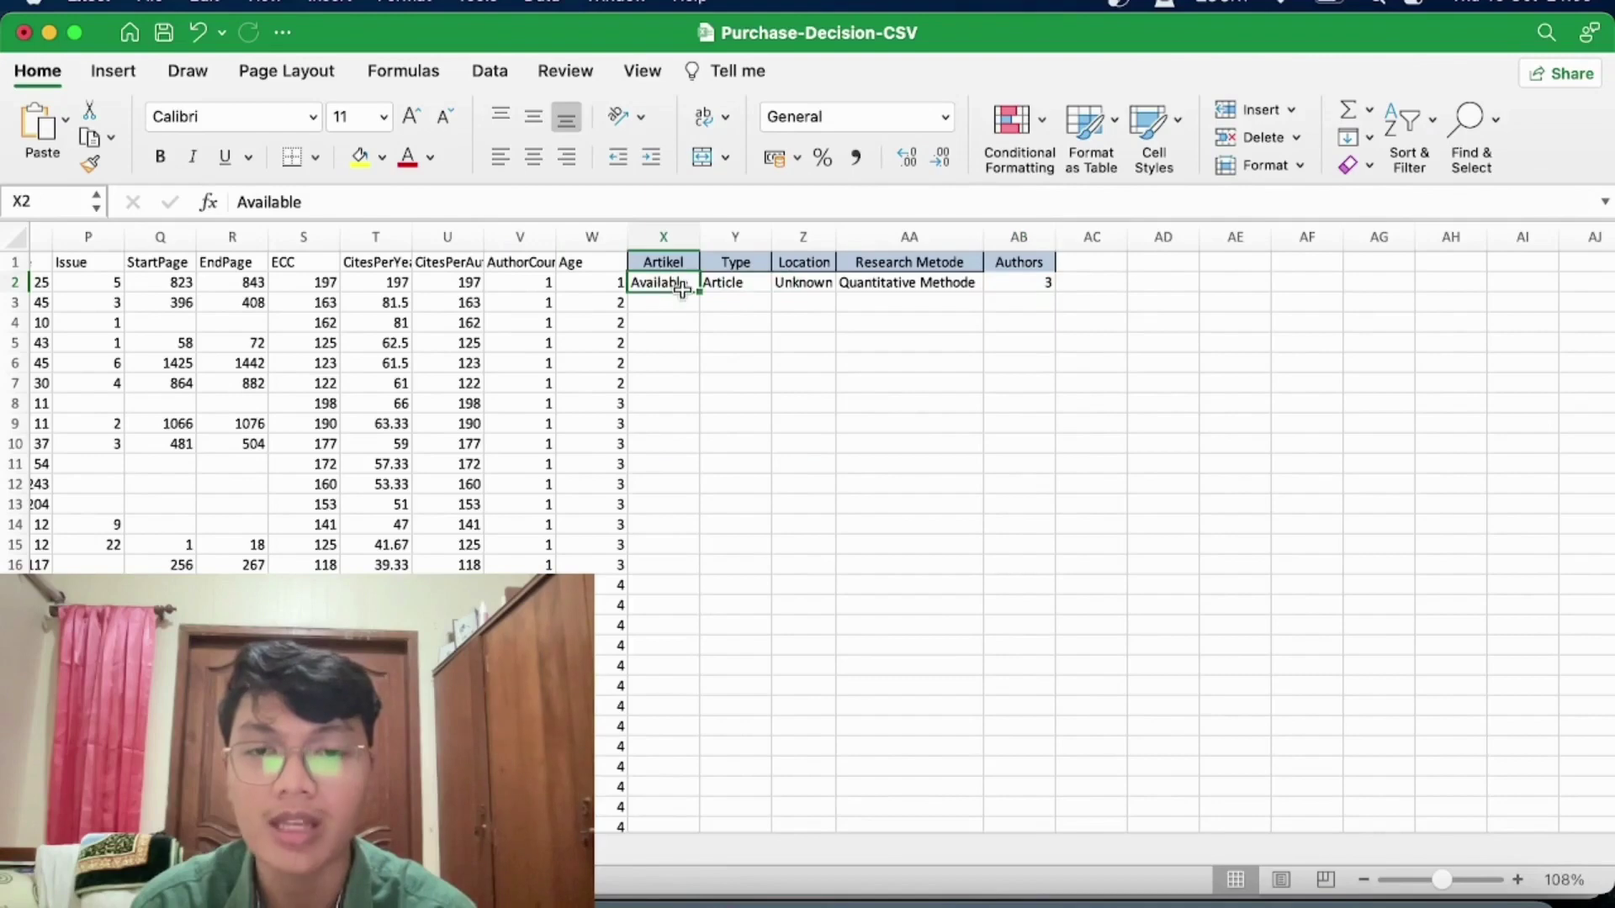
{"action": "mouse_move", "coordinate": [700, 263]}
{"action": "left_mouse_down"}
{"action": "mouse_move", "coordinate": [725, 263]}
{"action": "mouse_move", "coordinate": [716, 241]}
{"action": "left_mouse_up"}
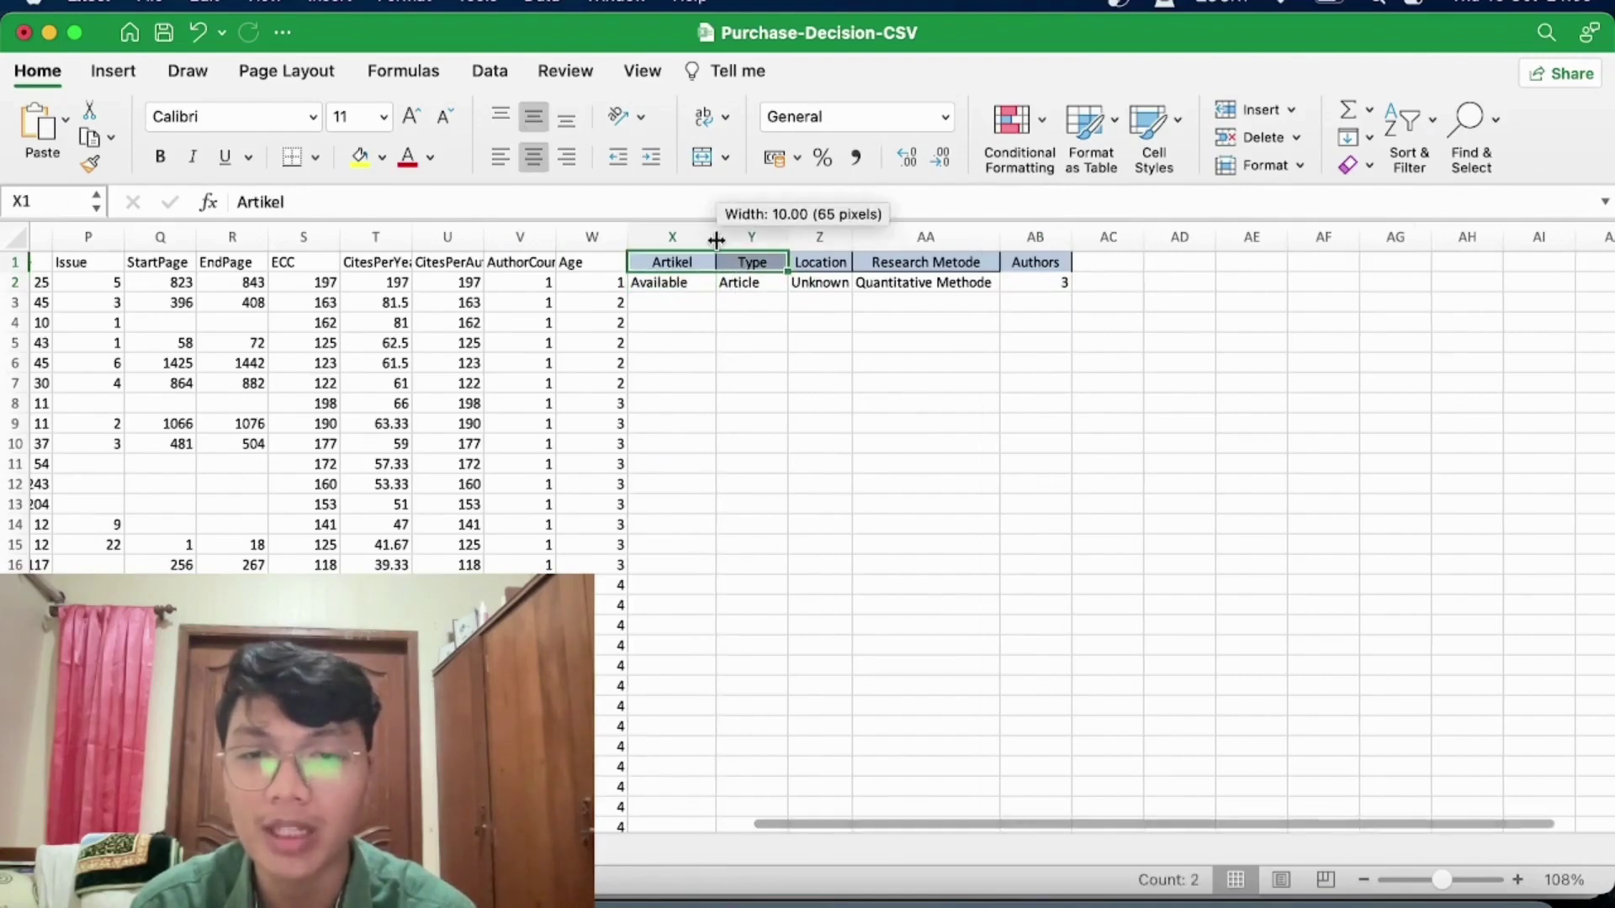
{"action": "left_click", "coordinate": [677, 285]}
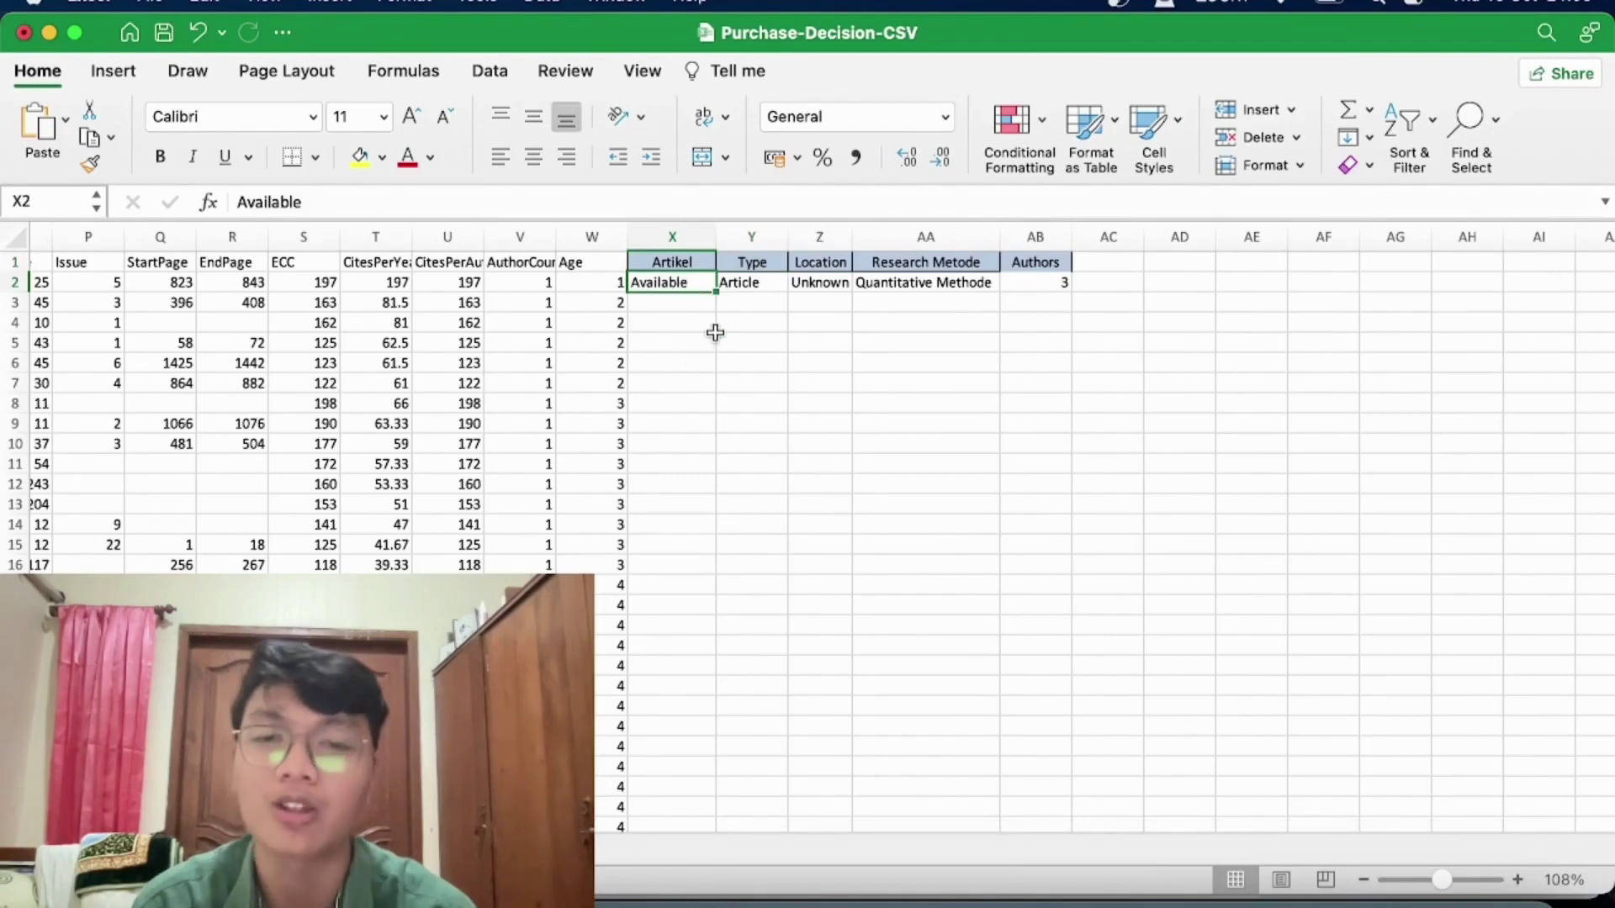
{"action": "left_click", "coordinate": [751, 283]}
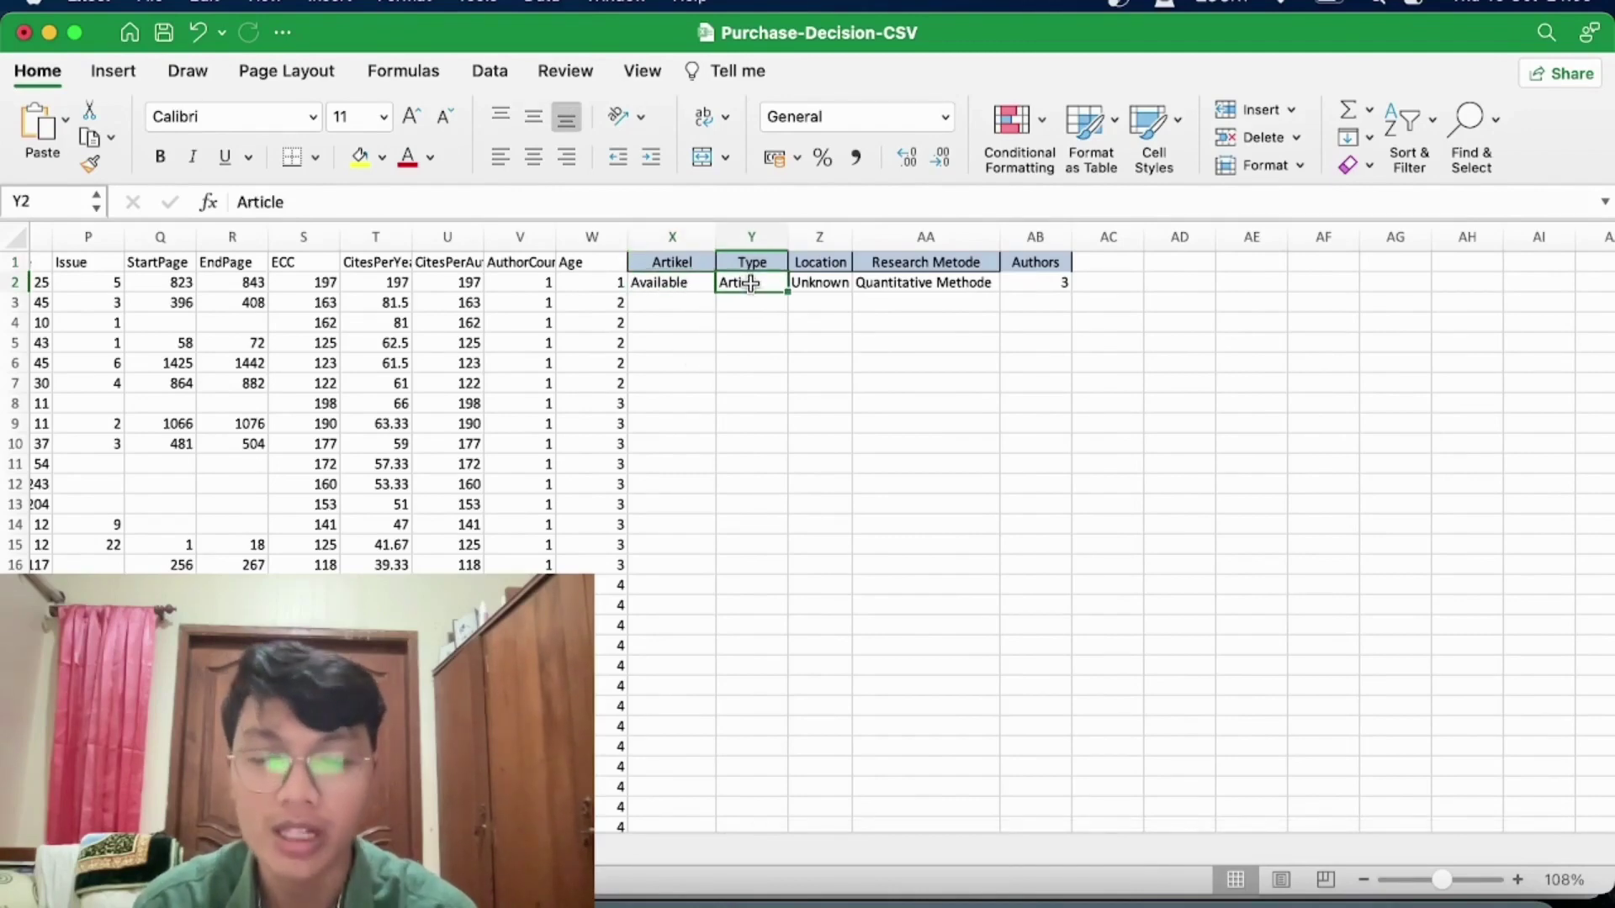
{"action": "left_click", "coordinate": [803, 362]}
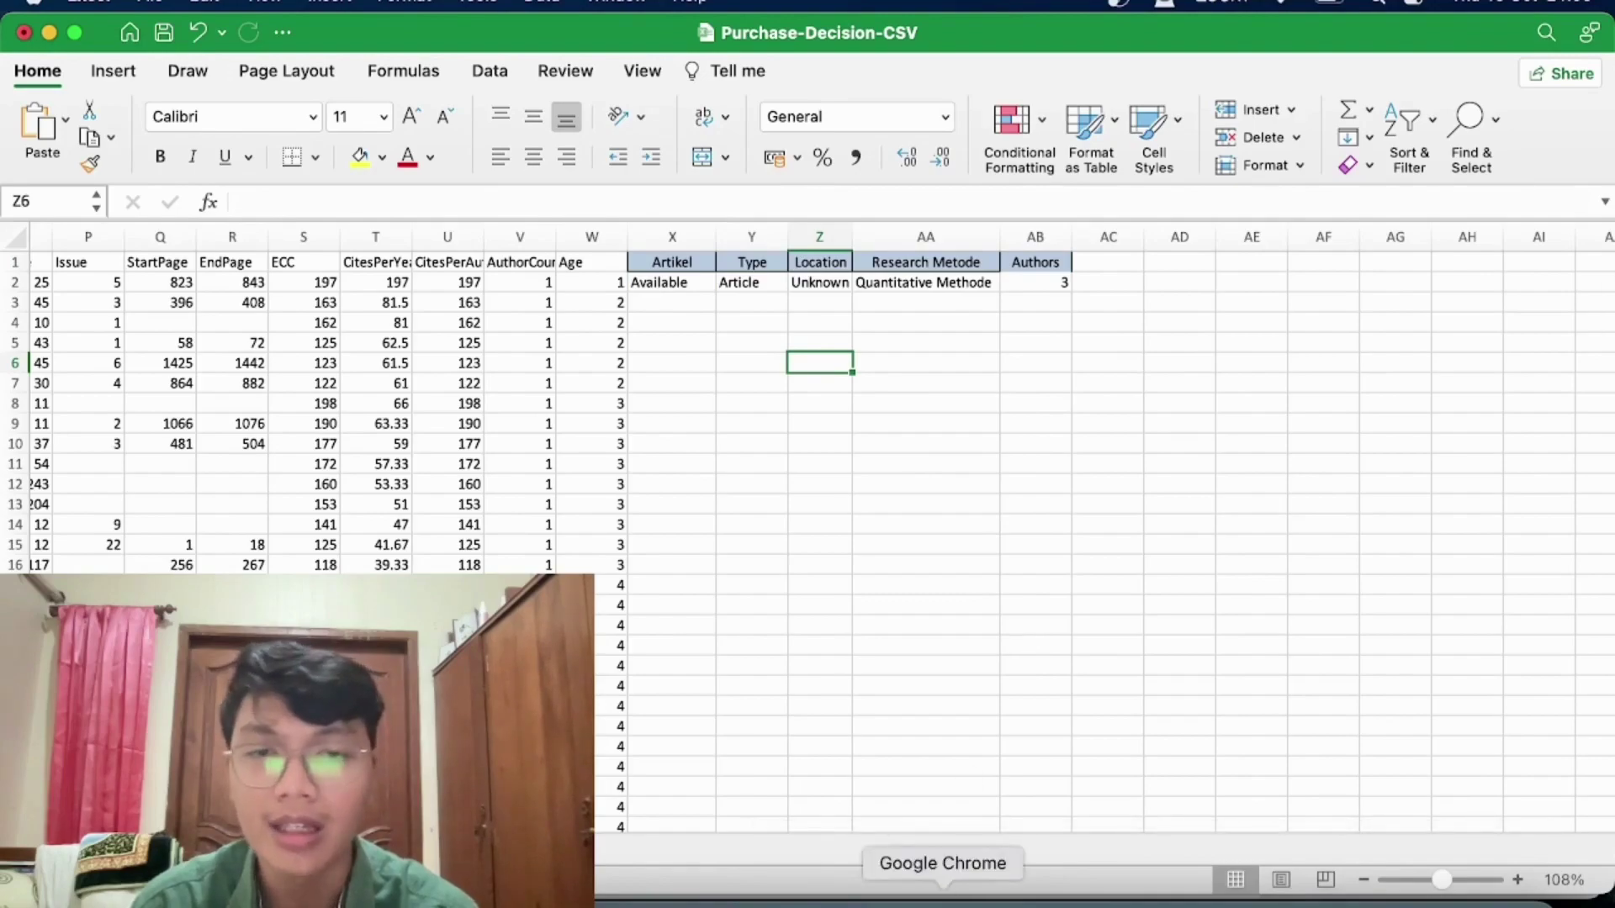
Step: Switch back to Chrome and look through the abstract and introduction in the paper's Sci-Hub PDF
{"action": "left_click", "coordinate": [943, 898]}
{"action": "scroll", "coordinate": [904, 764], "scroll_direction": "down", "scroll_amount": 15}
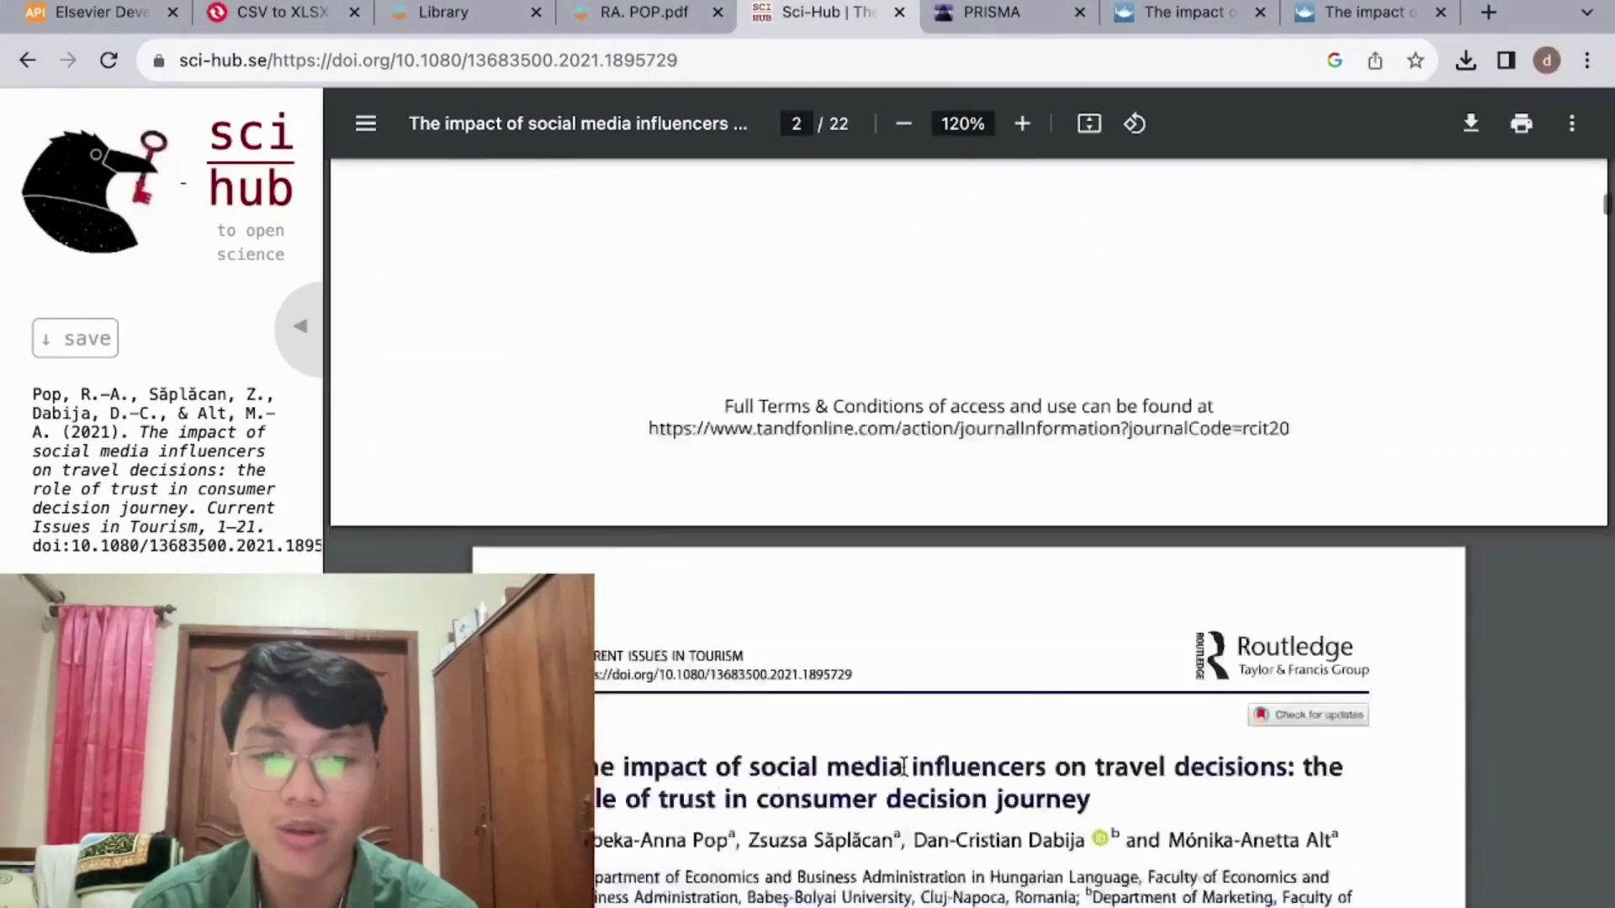
{"action": "scroll", "coordinate": [904, 766], "scroll_direction": "down", "scroll_amount": 10}
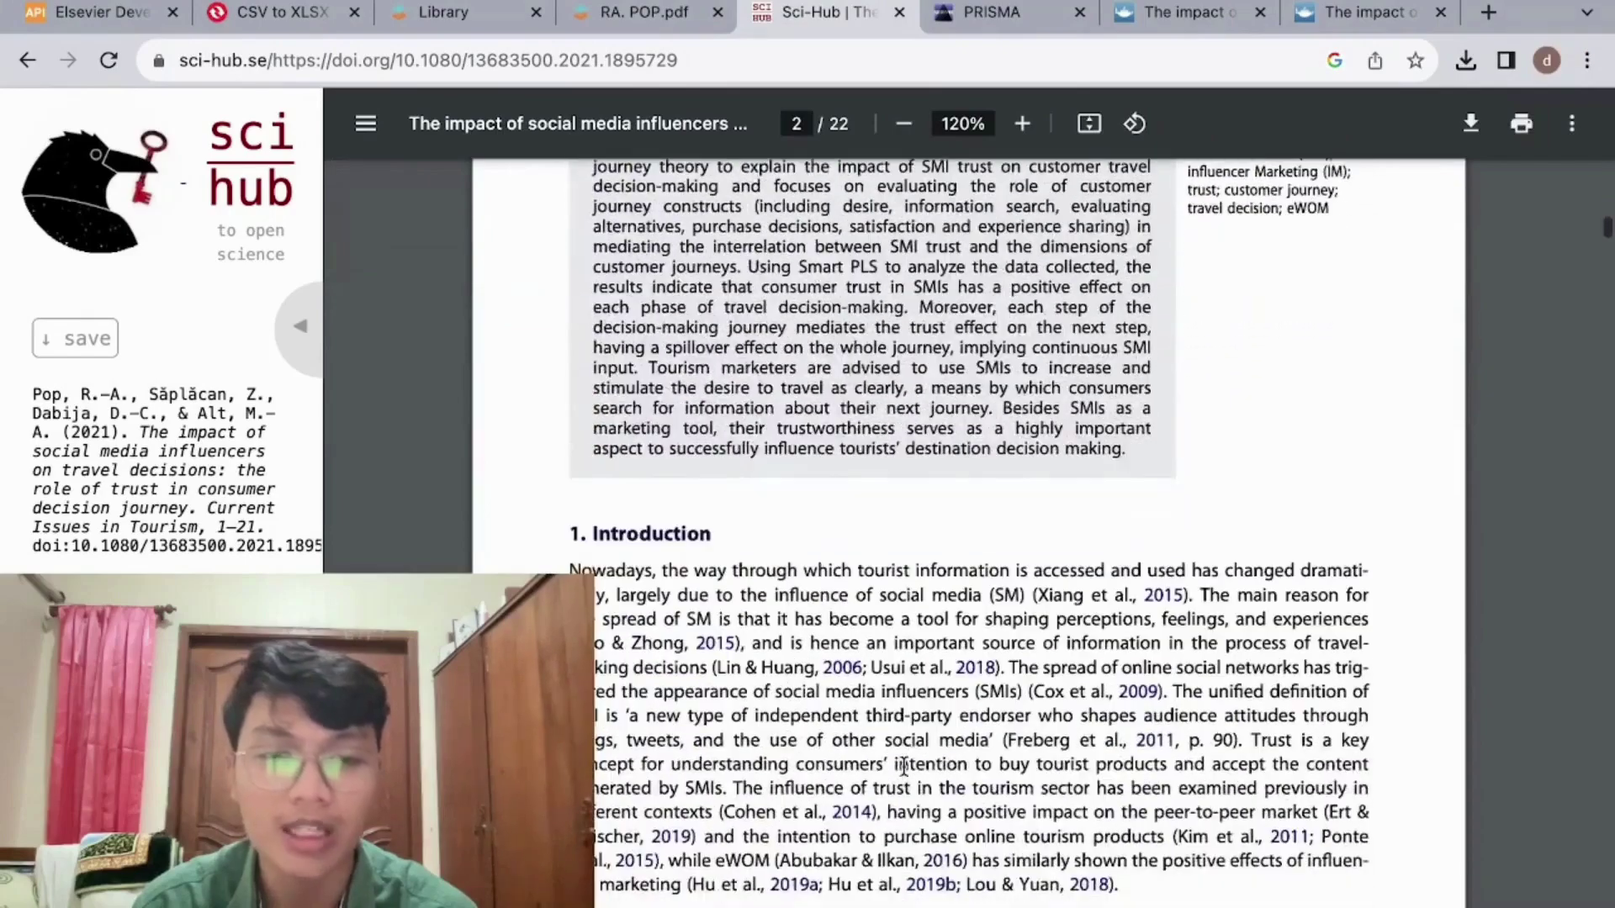
{"action": "scroll", "coordinate": [904, 765], "scroll_direction": "down", "scroll_amount": 3}
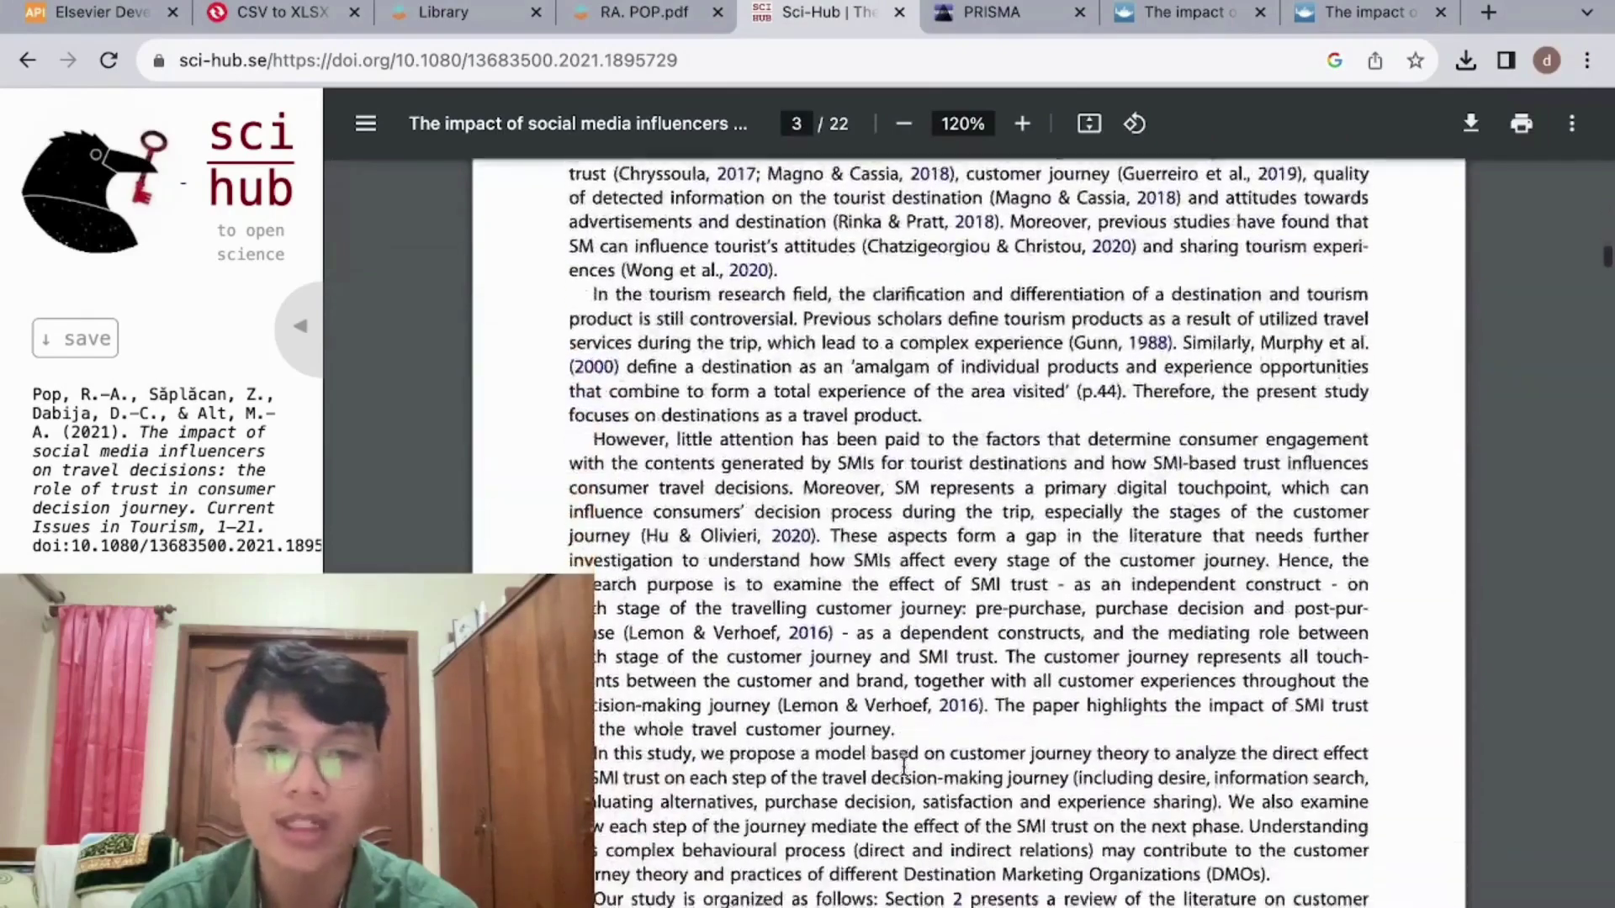
{"action": "scroll", "coordinate": [904, 766], "scroll_direction": "up", "scroll_amount": 15}
{"action": "scroll", "coordinate": [904, 766], "scroll_direction": "up", "scroll_amount": 10}
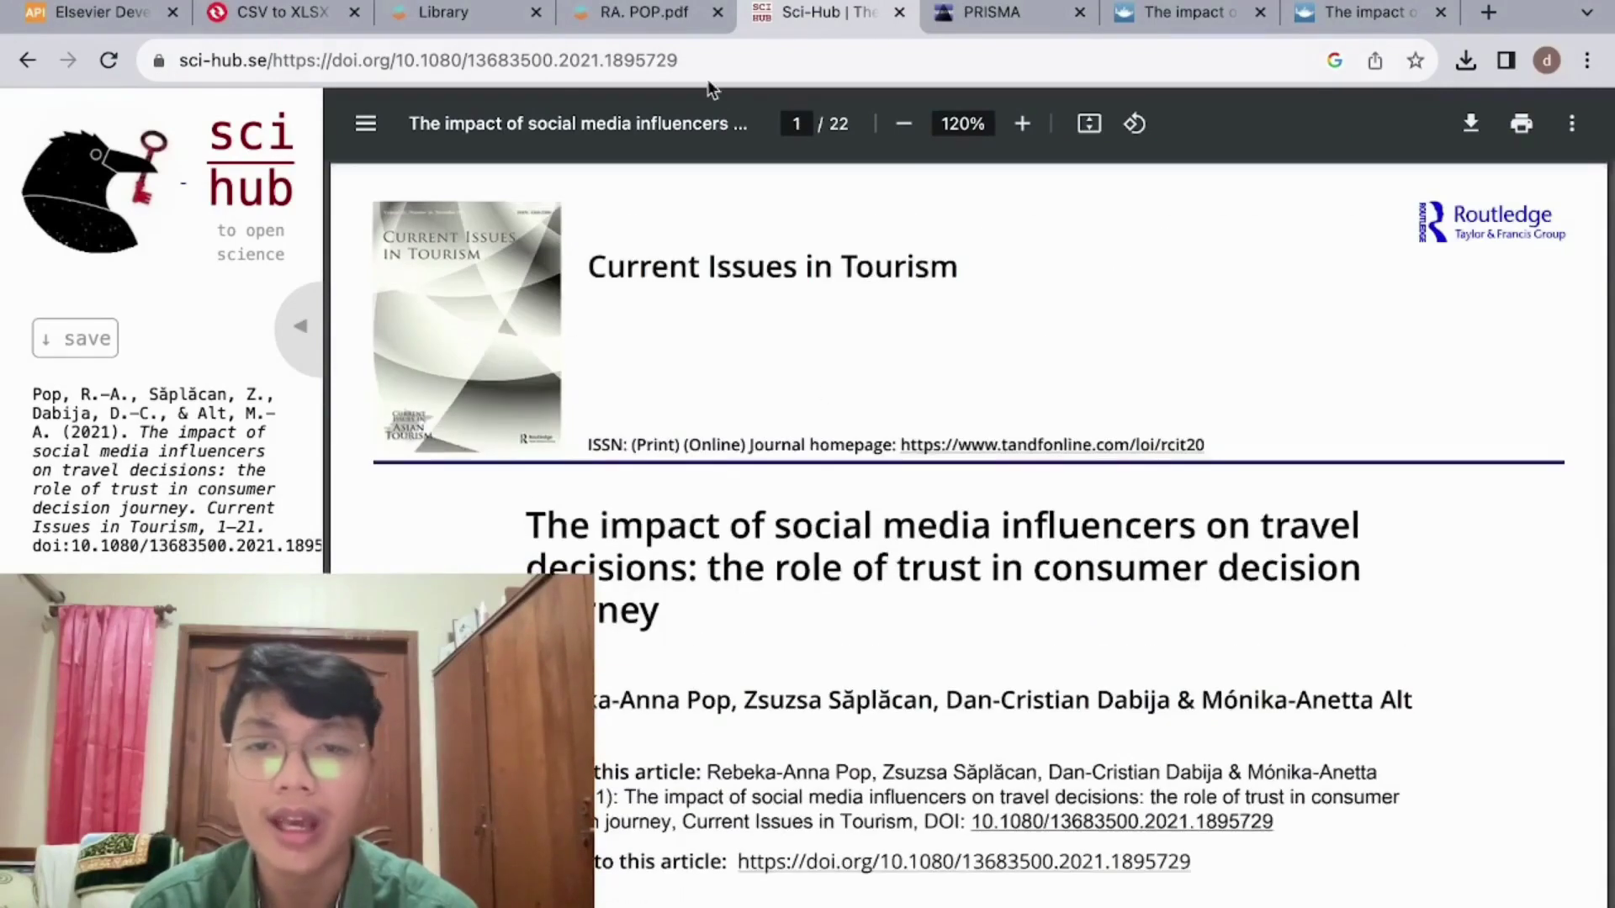
Step: Switch to the paper's SciSpace page and review Copilot's answers about the research location and the methods used
{"action": "left_click", "coordinate": [661, 16]}
{"action": "scroll", "coordinate": [641, 411], "scroll_direction": "up", "scroll_amount": 15}
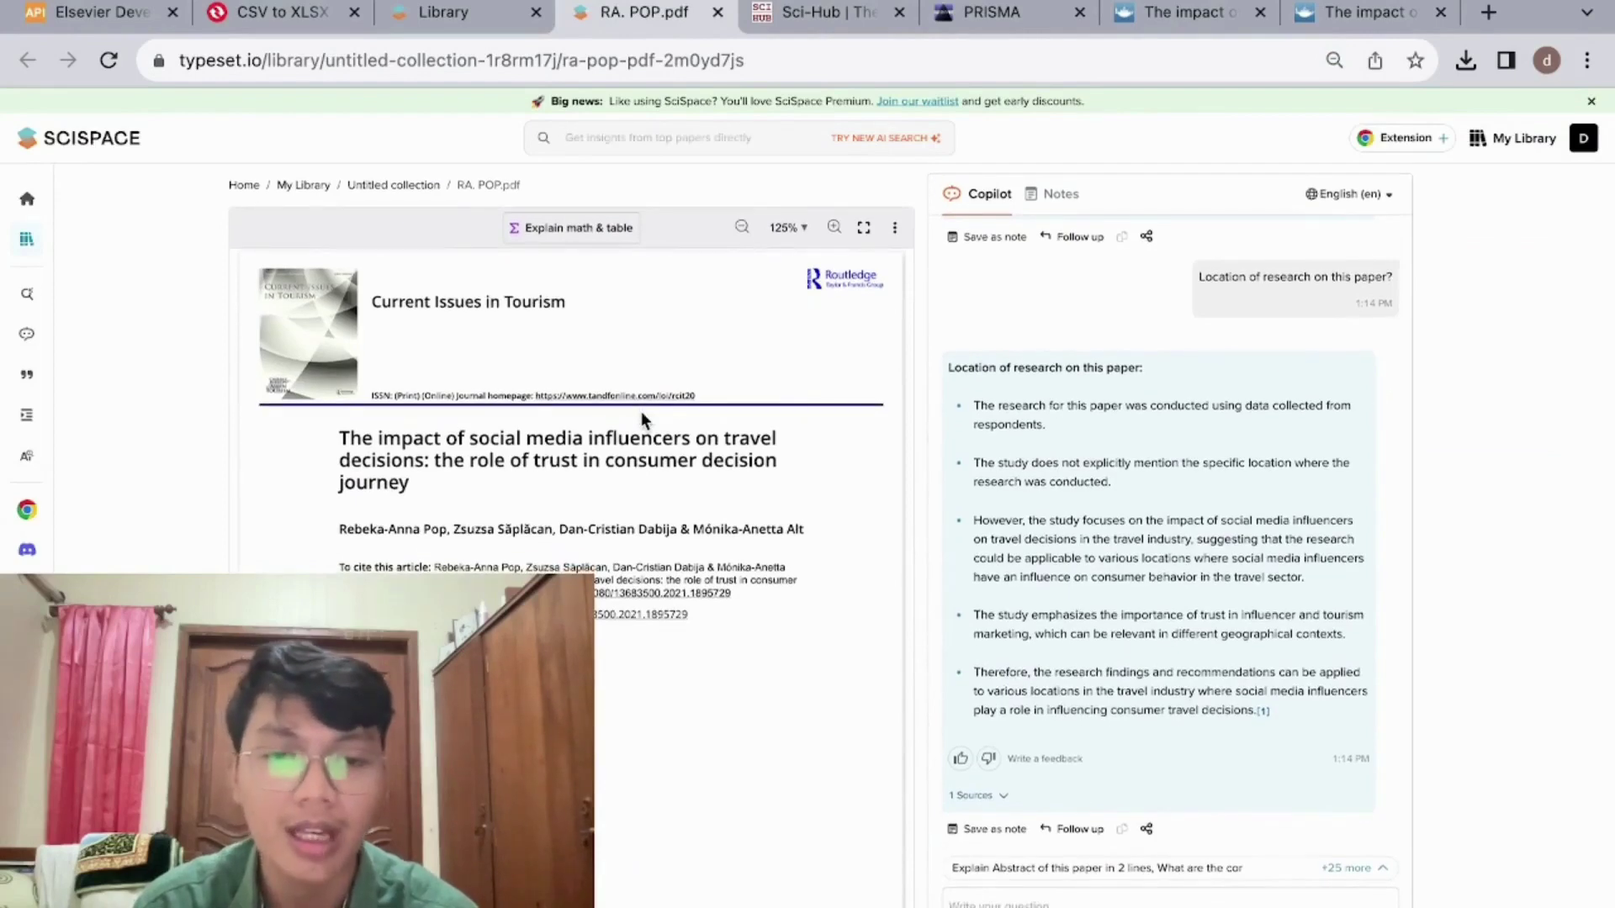
{"action": "scroll", "coordinate": [1113, 457], "scroll_direction": "up", "scroll_amount": 3}
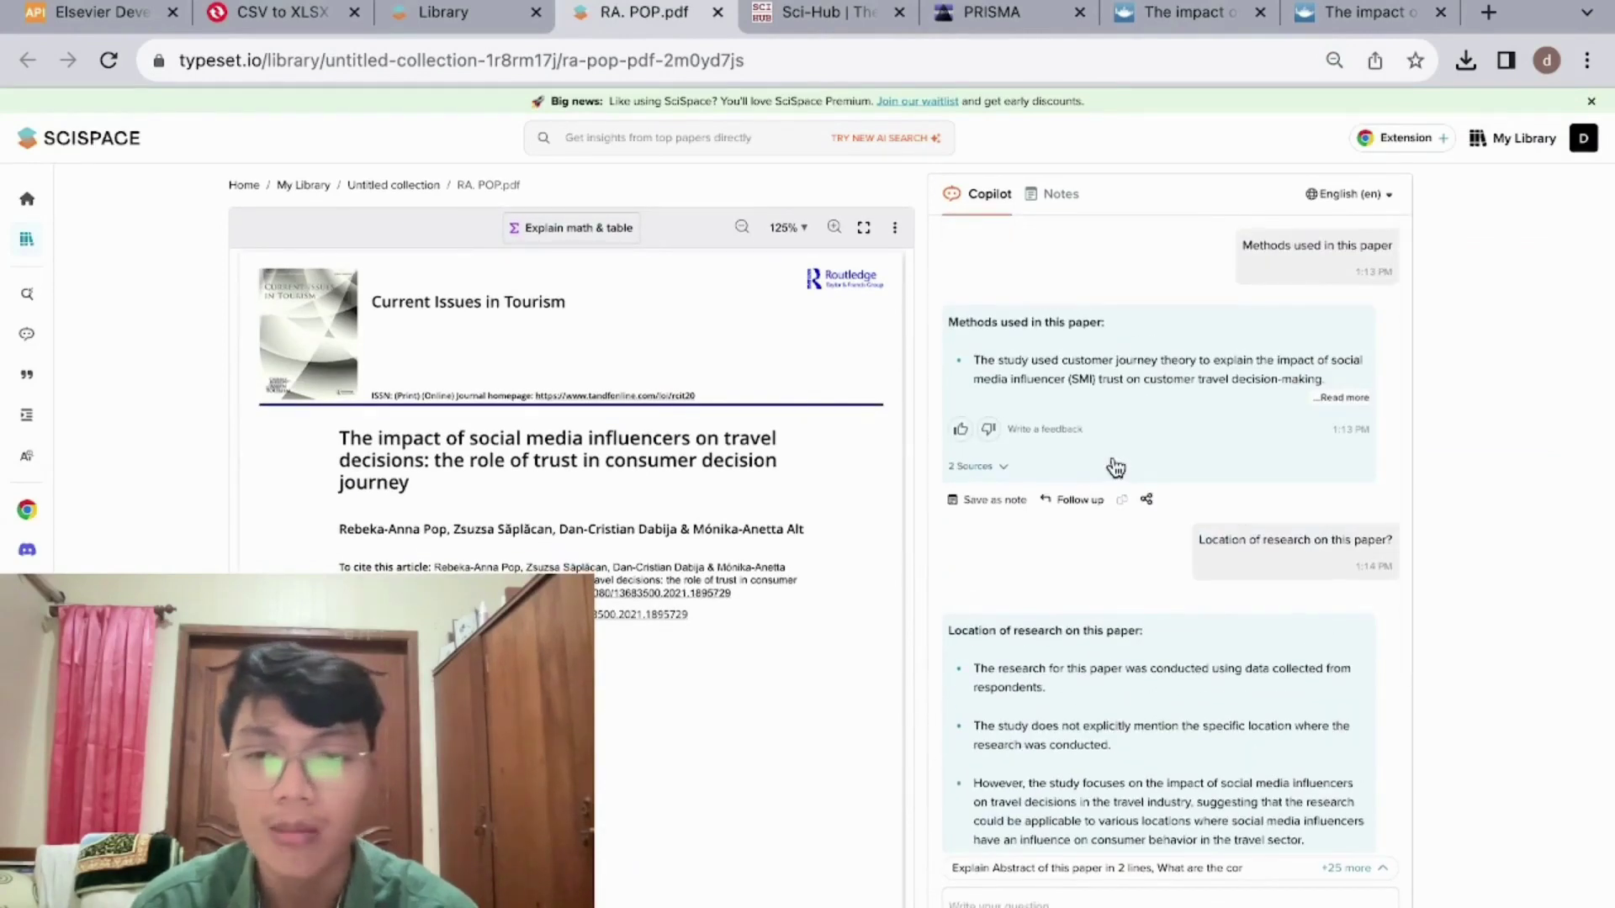
Step: Review the Copilot questions about the paper's methods and research location, and read through the location answer
{"action": "scroll", "coordinate": [1114, 461], "scroll_direction": "down", "scroll_amount": 3}
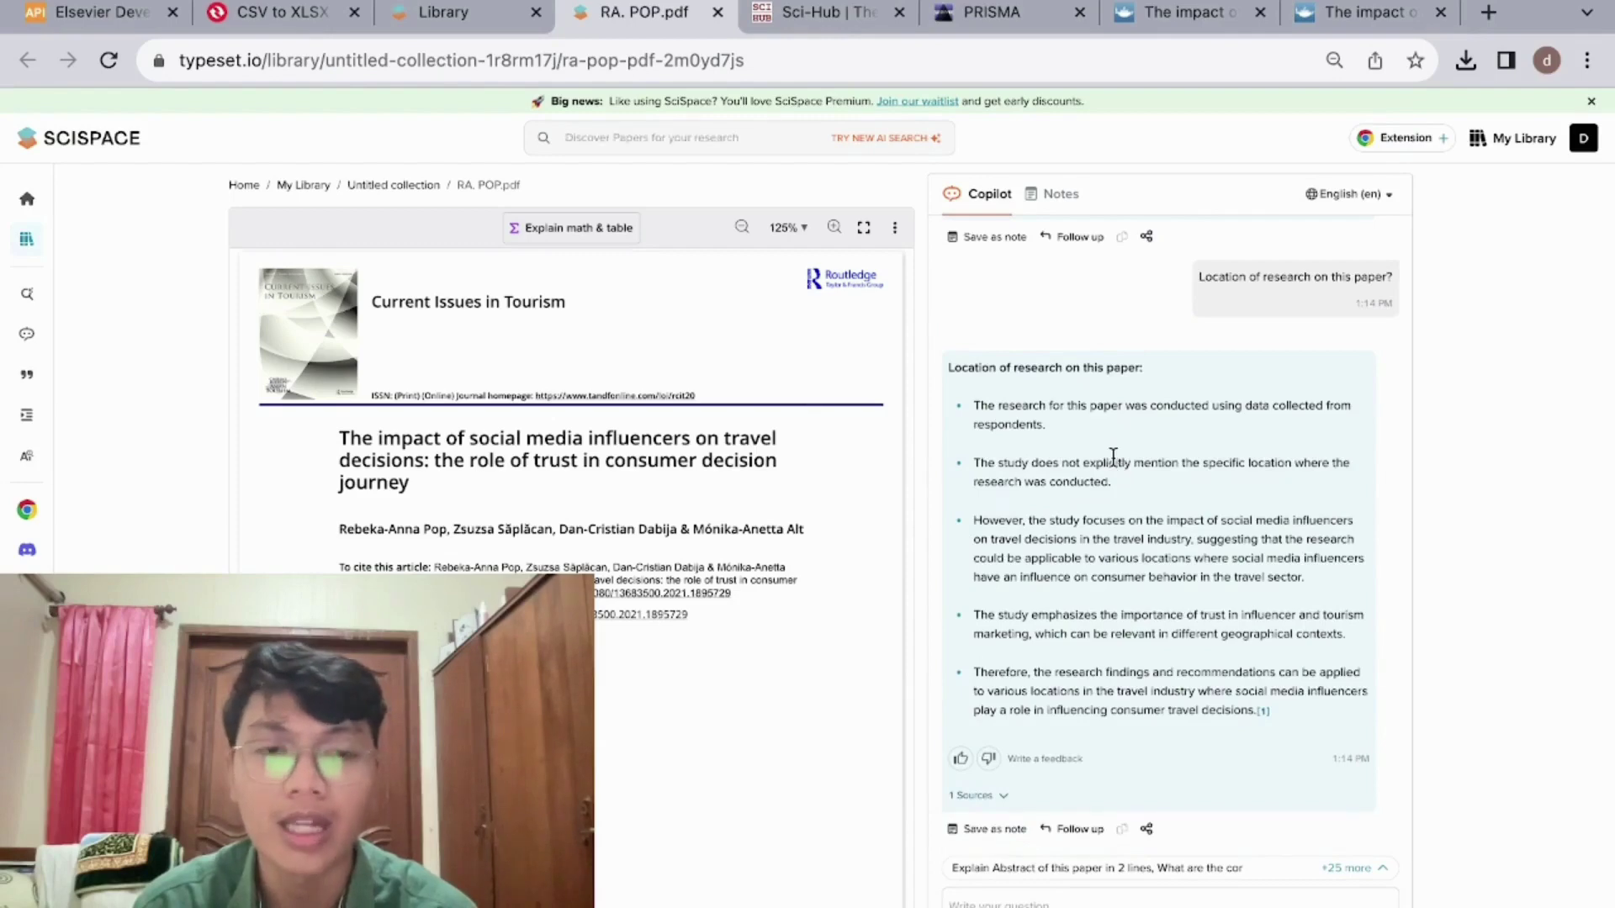
{"action": "scroll", "coordinate": [1112, 457], "scroll_direction": "up", "scroll_amount": 3}
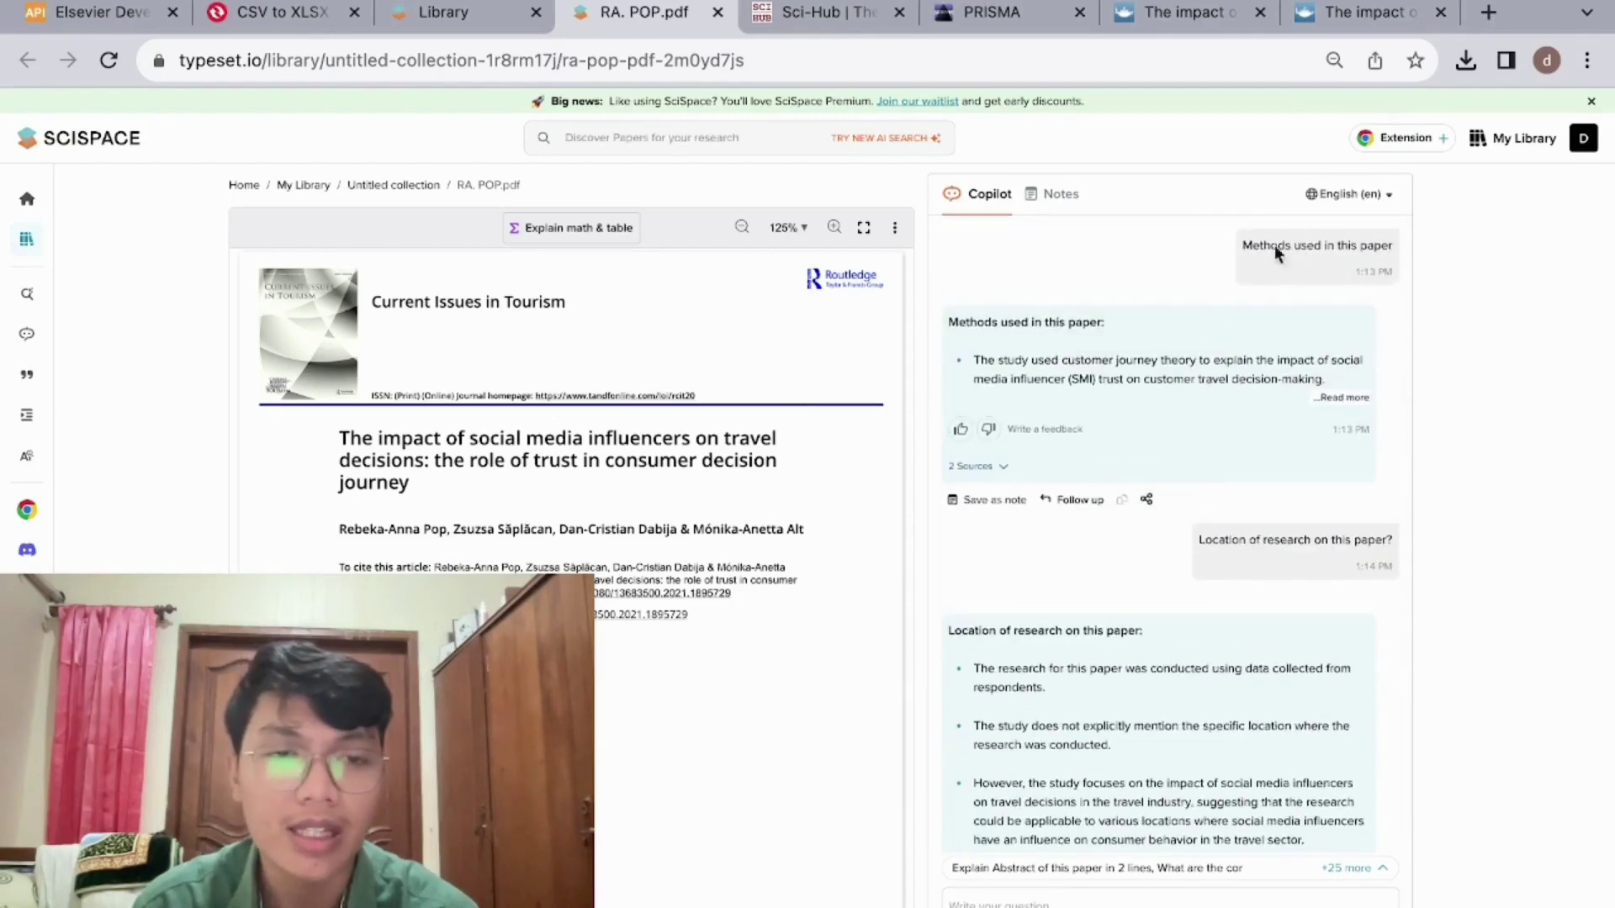
{"action": "left_click_drag", "start_coordinate": [1237, 254], "coordinate": [1395, 259]}
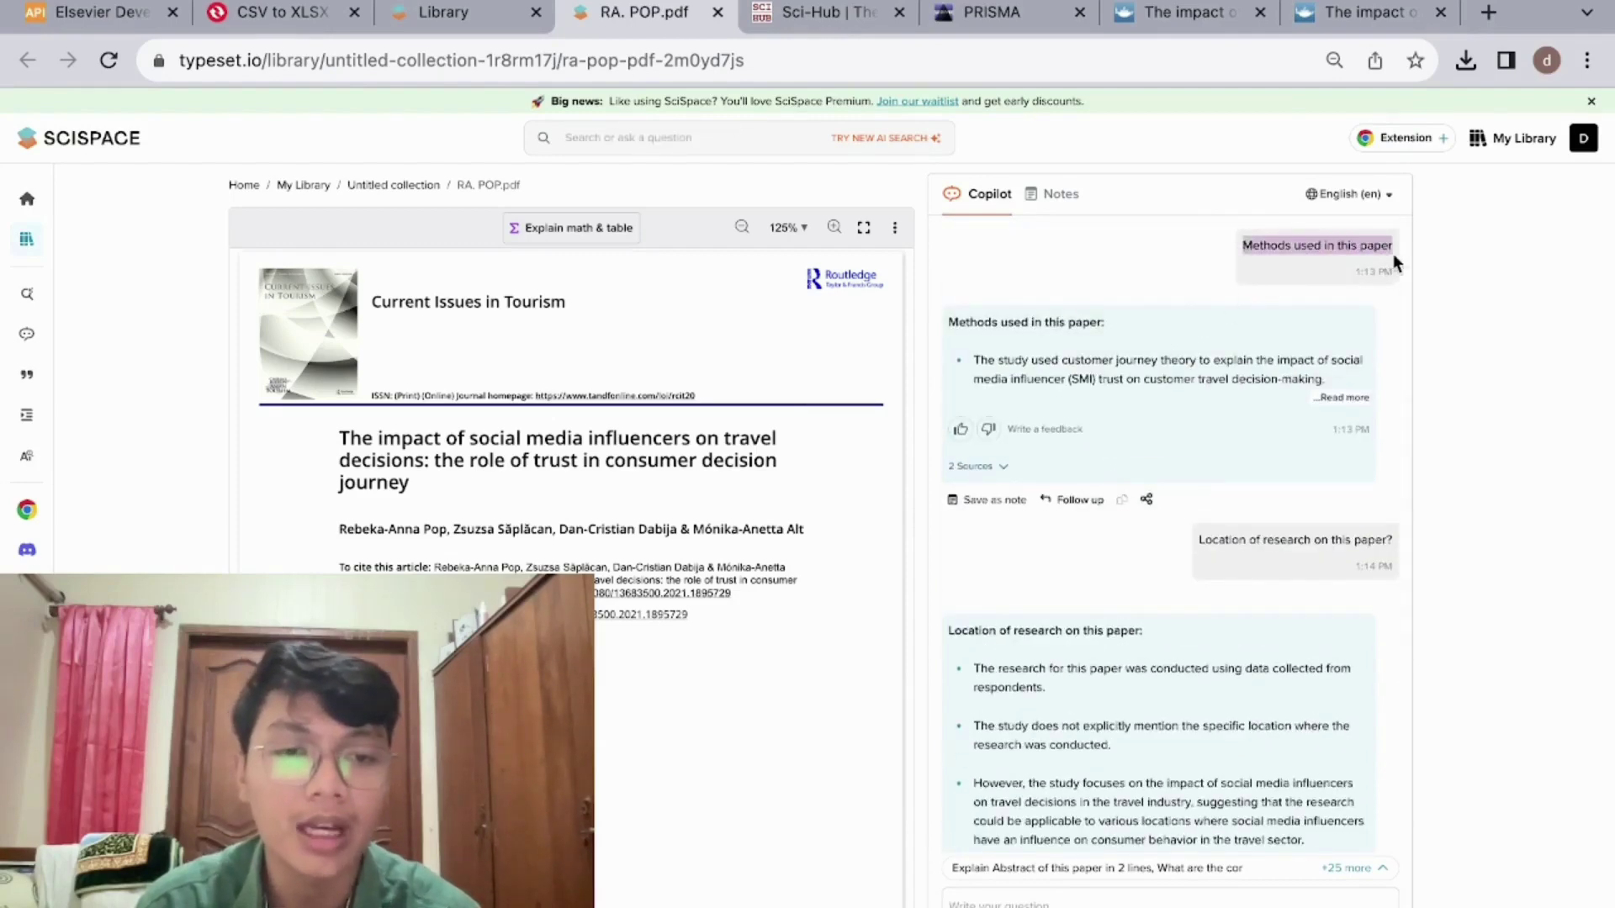
{"action": "left_click_drag", "start_coordinate": [1203, 541], "coordinate": [1413, 551]}
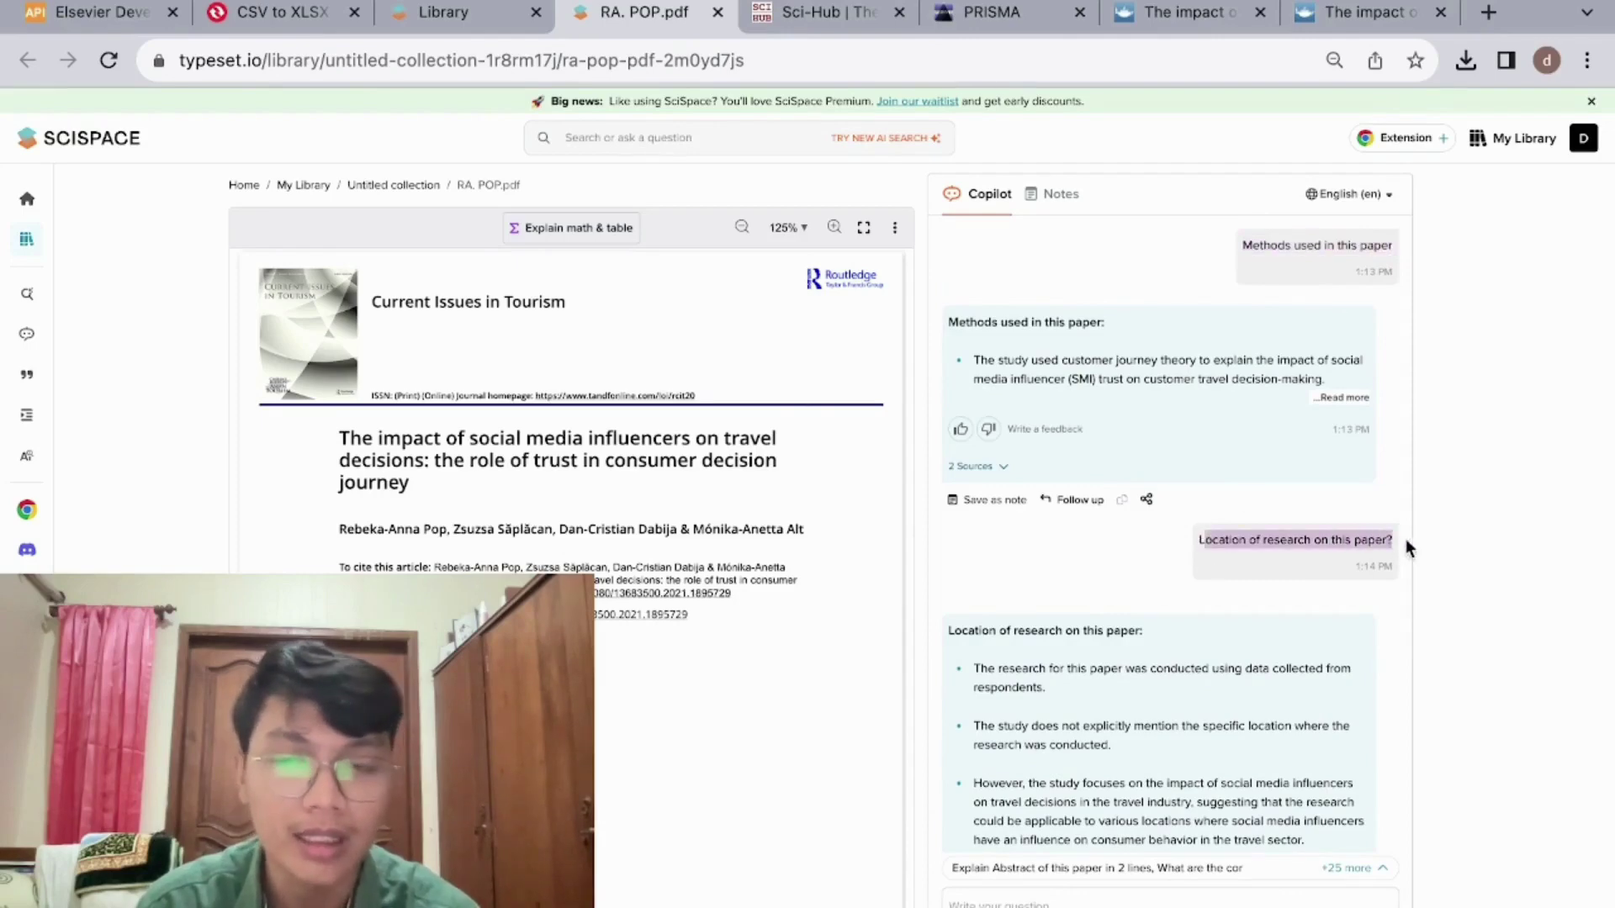
{"action": "left_click", "coordinate": [1080, 669]}
{"action": "scroll", "coordinate": [1080, 668], "scroll_direction": "down", "scroll_amount": 3}
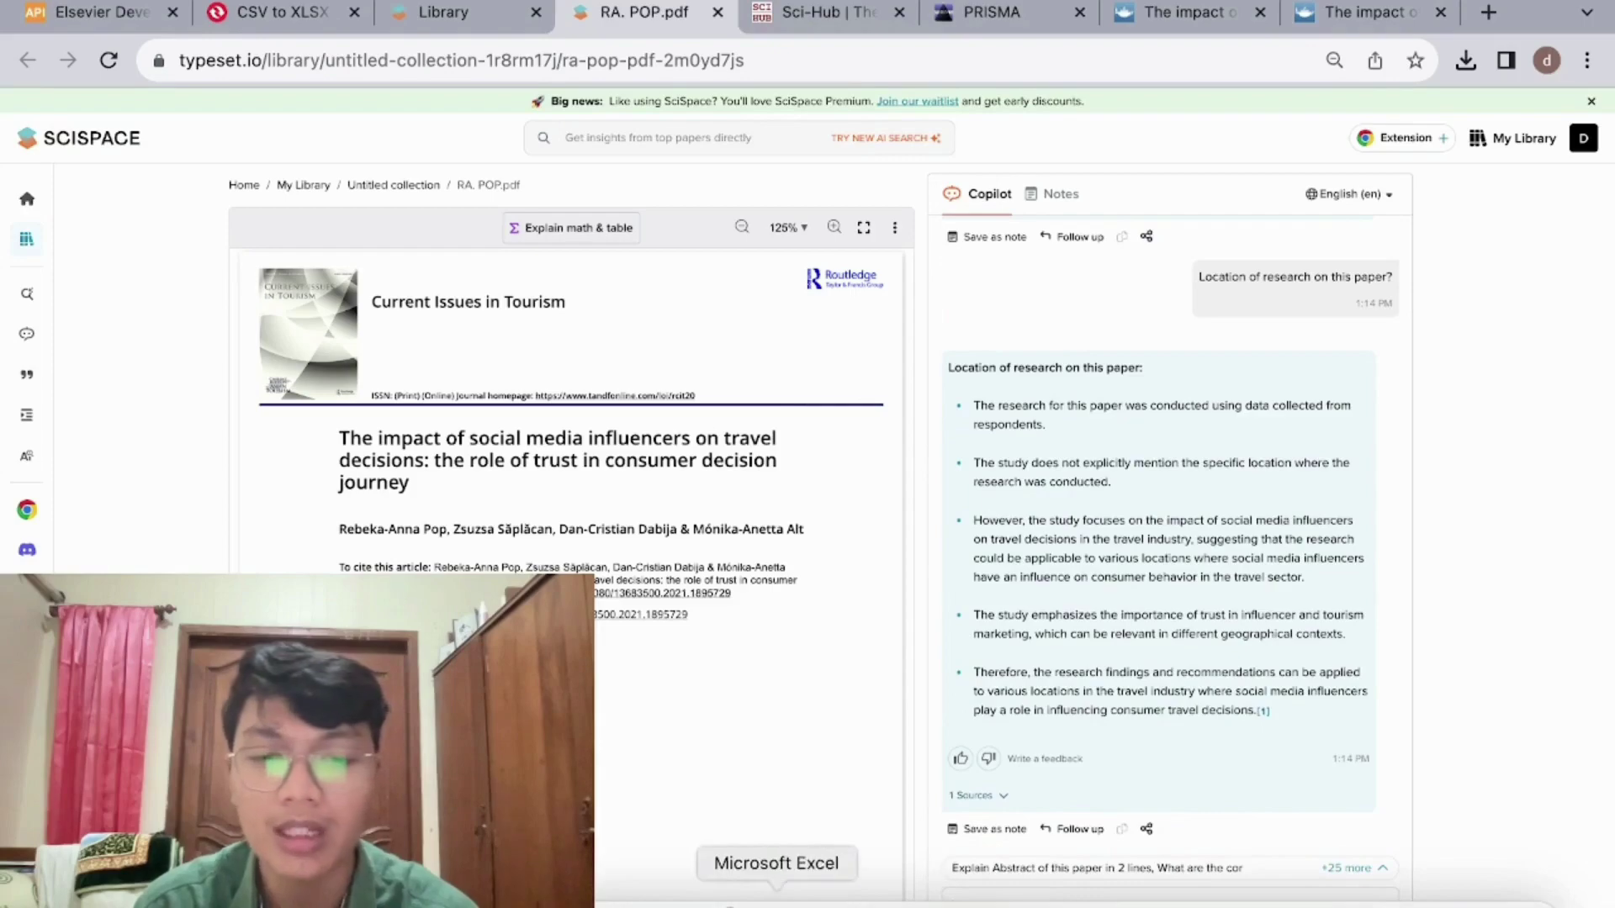
Step: Switch to the Purchase-Decision-CSV workbook in Excel and widen the Location column slightly to fit its entry
{"action": "left_click", "coordinate": [772, 887]}
{"action": "left_click", "coordinate": [752, 284]}
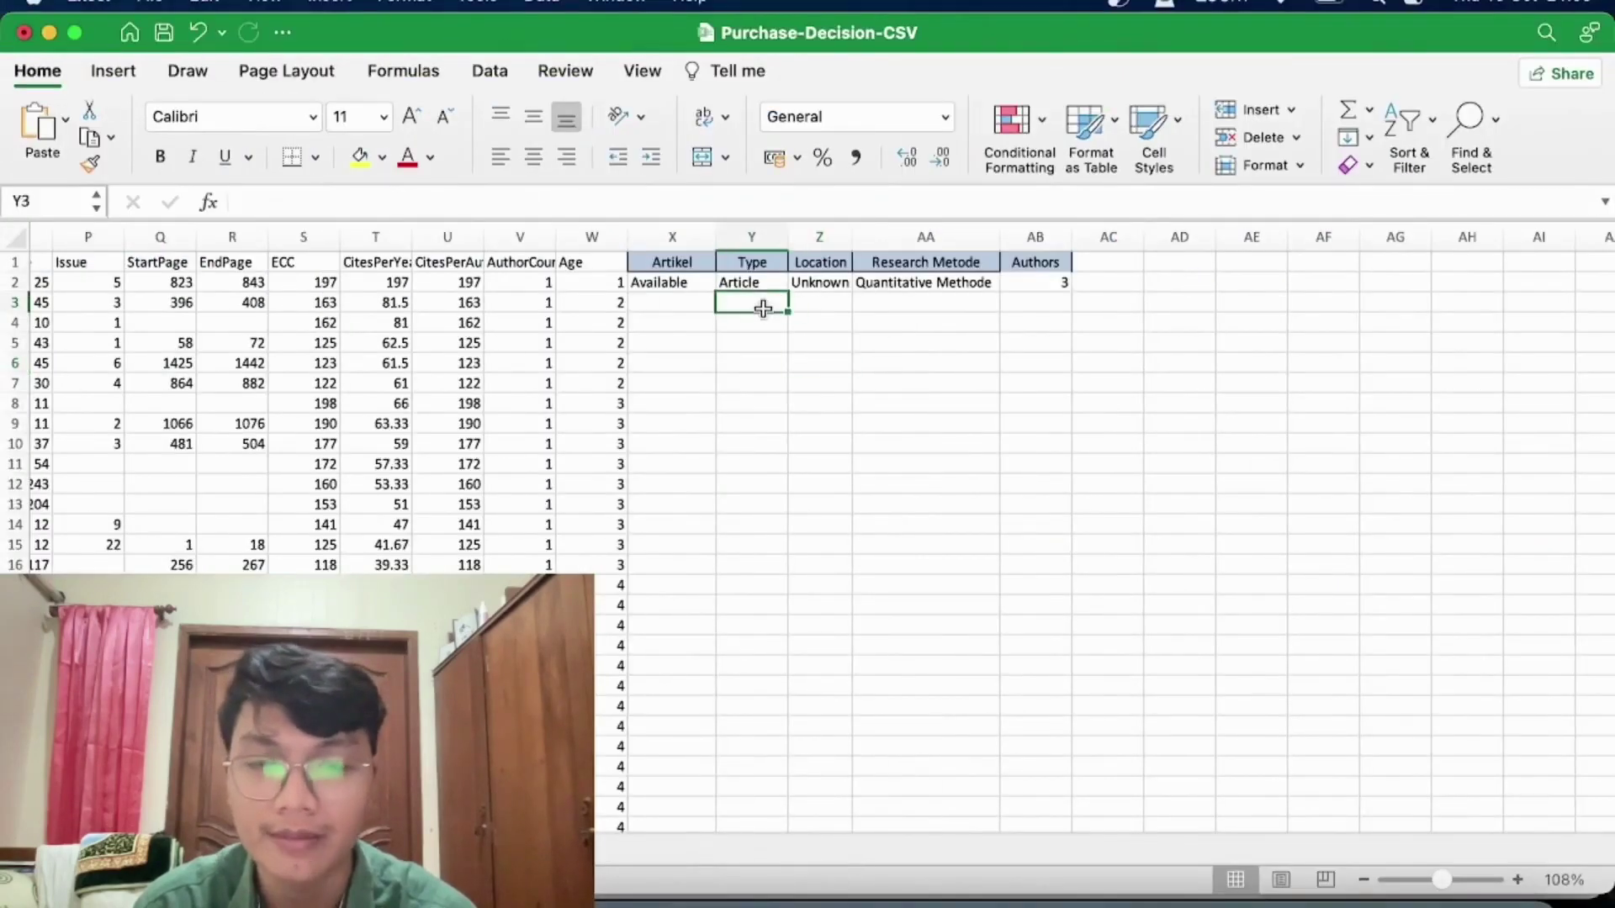
{"action": "left_click_drag", "start_coordinate": [762, 286], "coordinate": [796, 279]}
{"action": "left_click", "coordinate": [739, 401]}
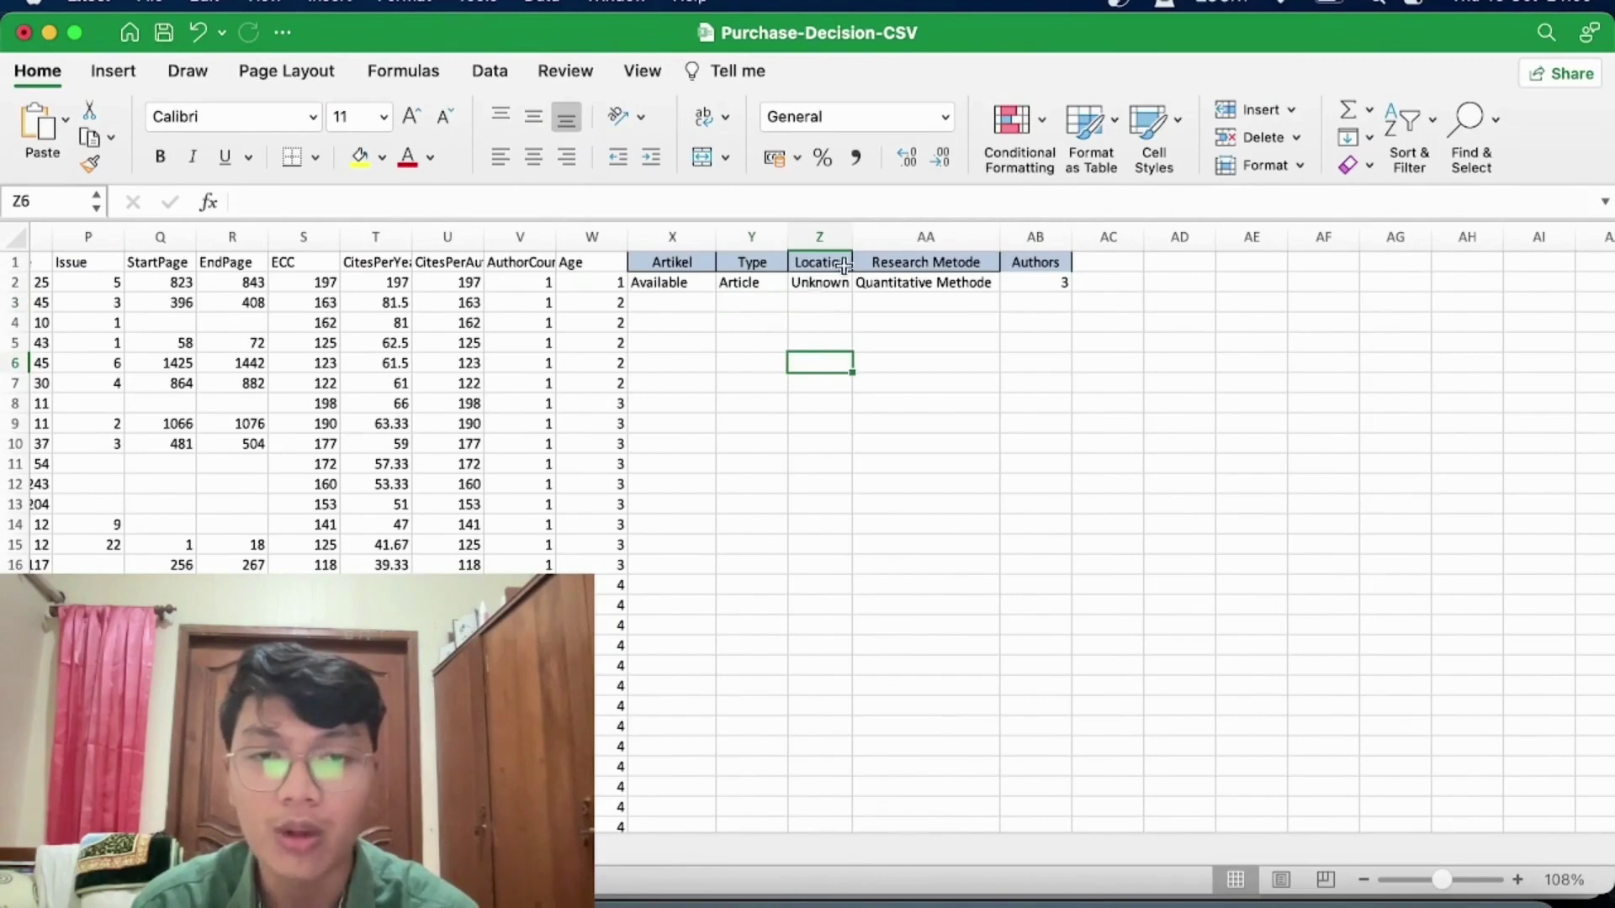
{"action": "left_click_drag", "start_coordinate": [850, 243], "coordinate": [876, 245]}
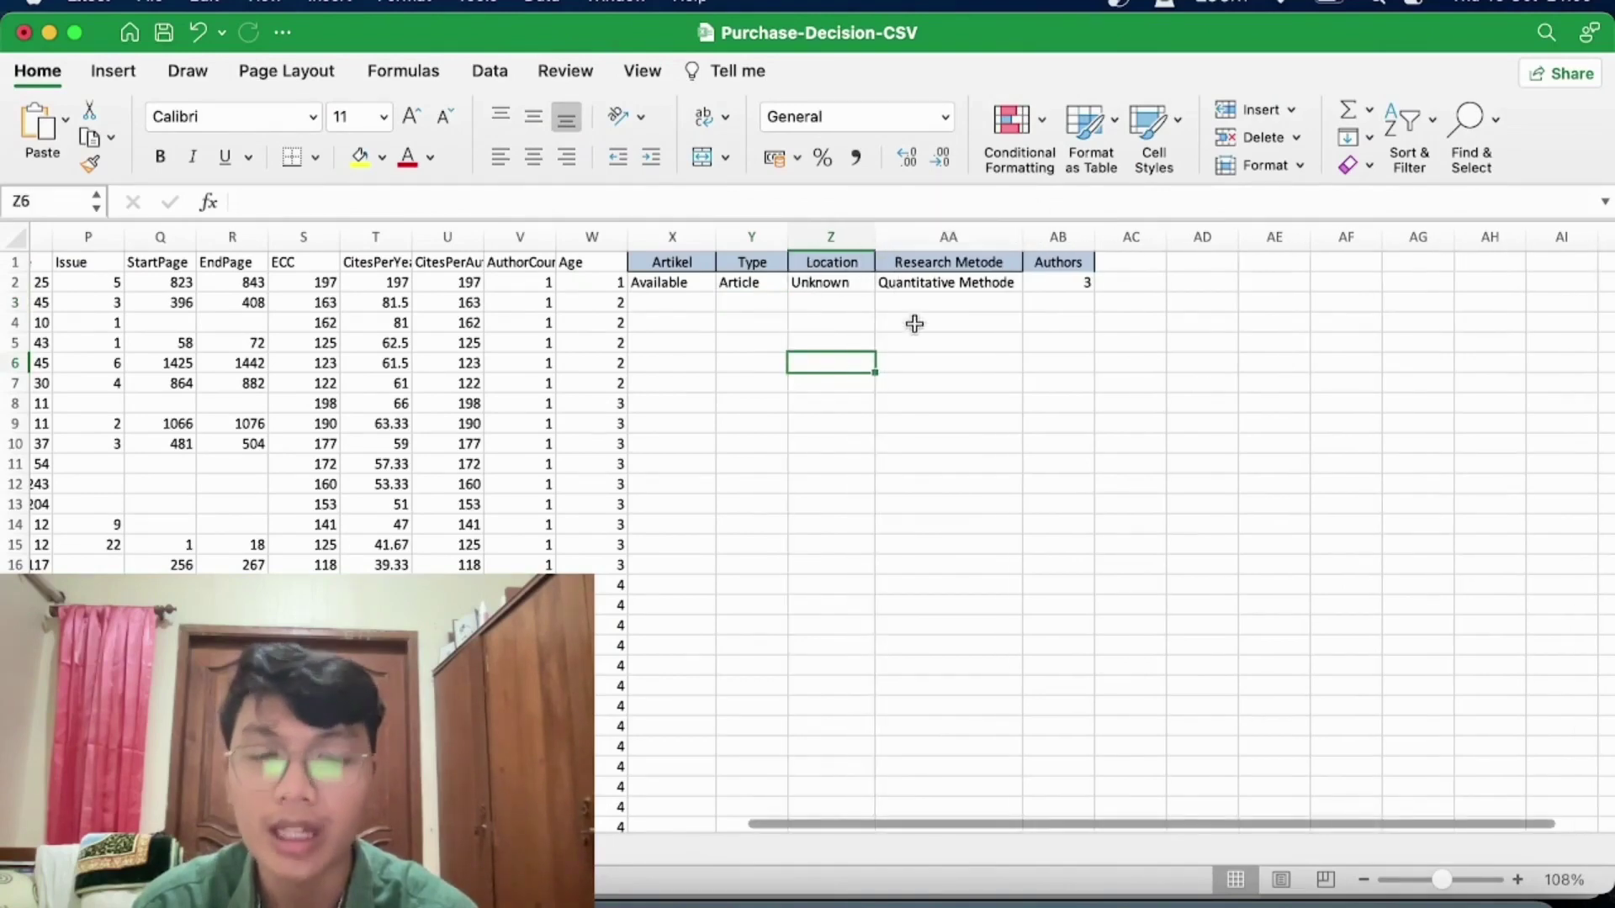
Step: Review the first paper's Location and Research Metode entries and the Authors heading
{"action": "left_click", "coordinate": [854, 284]}
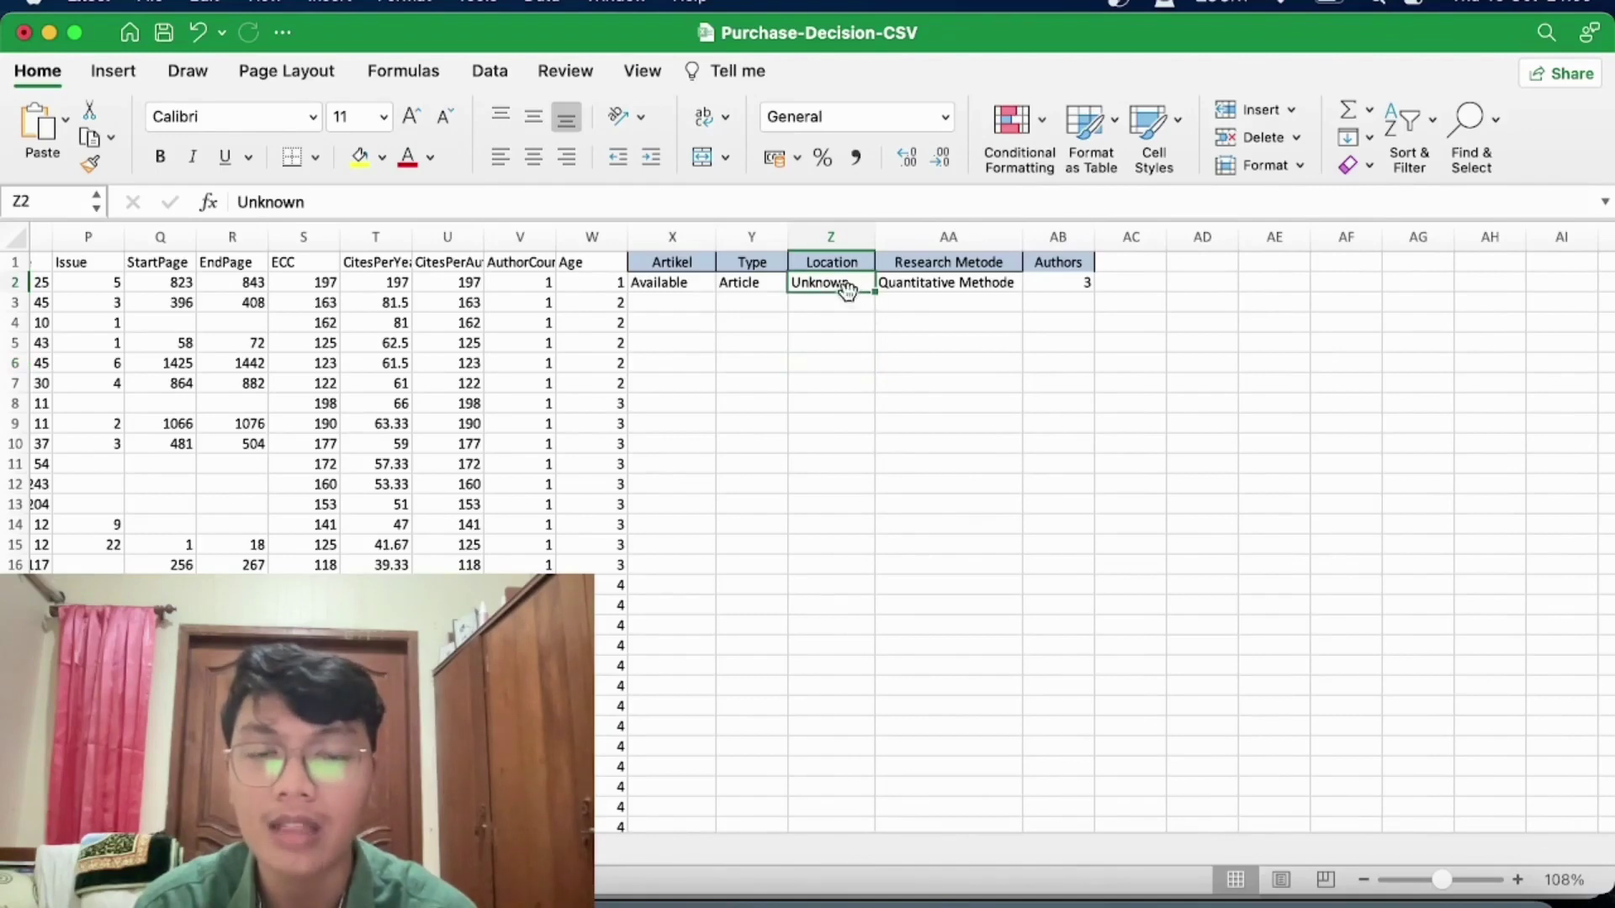
{"action": "left_click", "coordinate": [942, 395]}
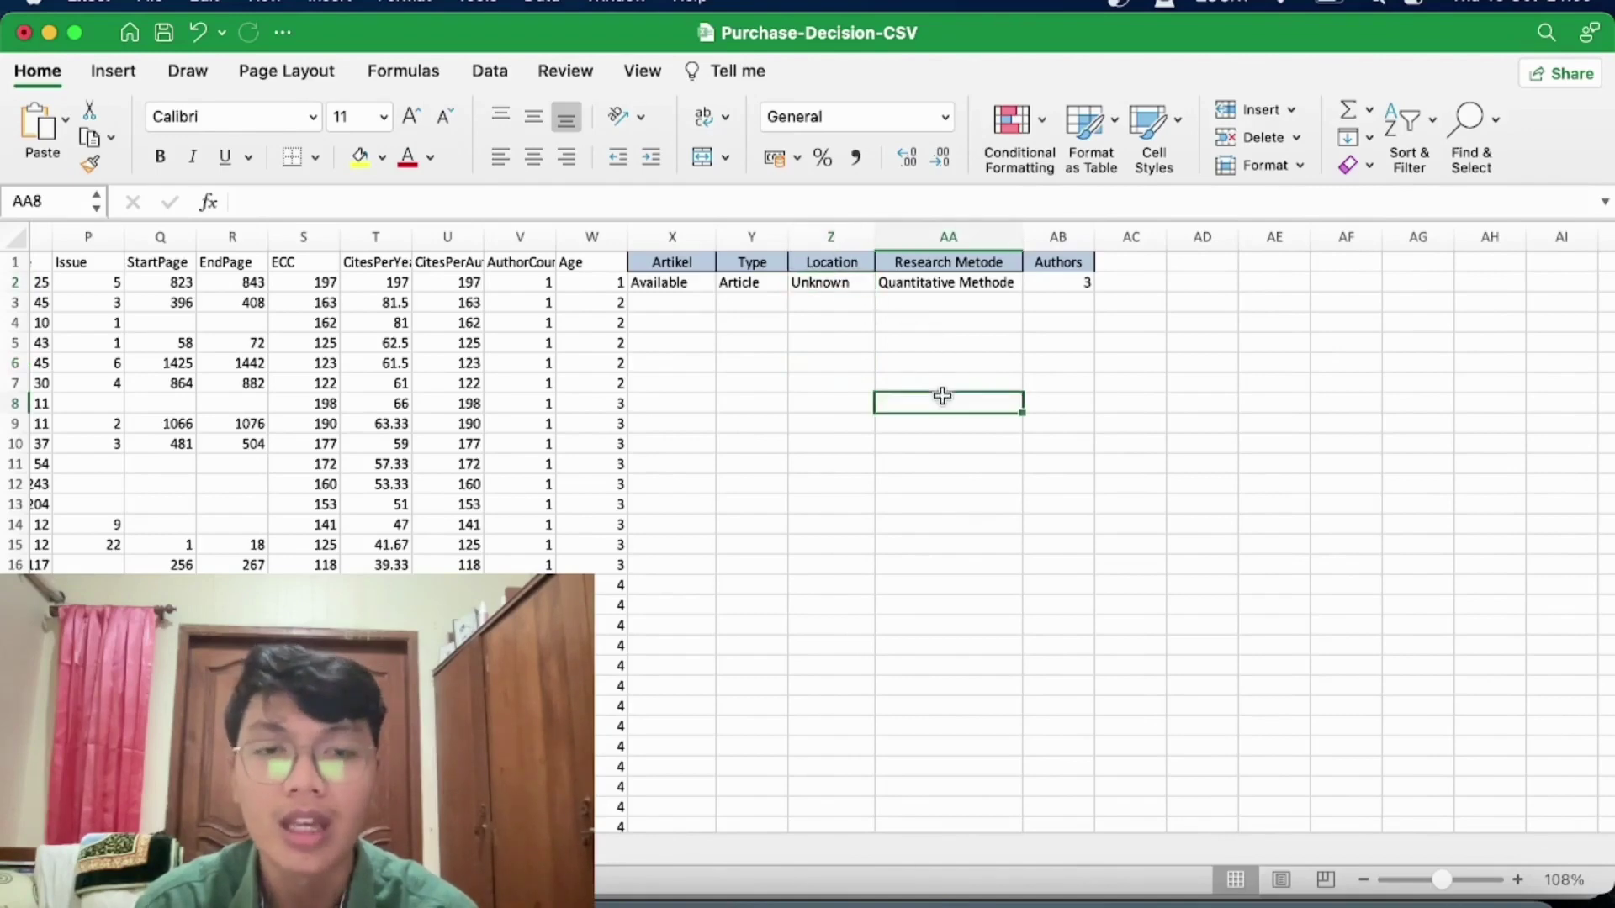
{"action": "left_click", "coordinate": [948, 262]}
{"action": "left_click", "coordinate": [949, 286]}
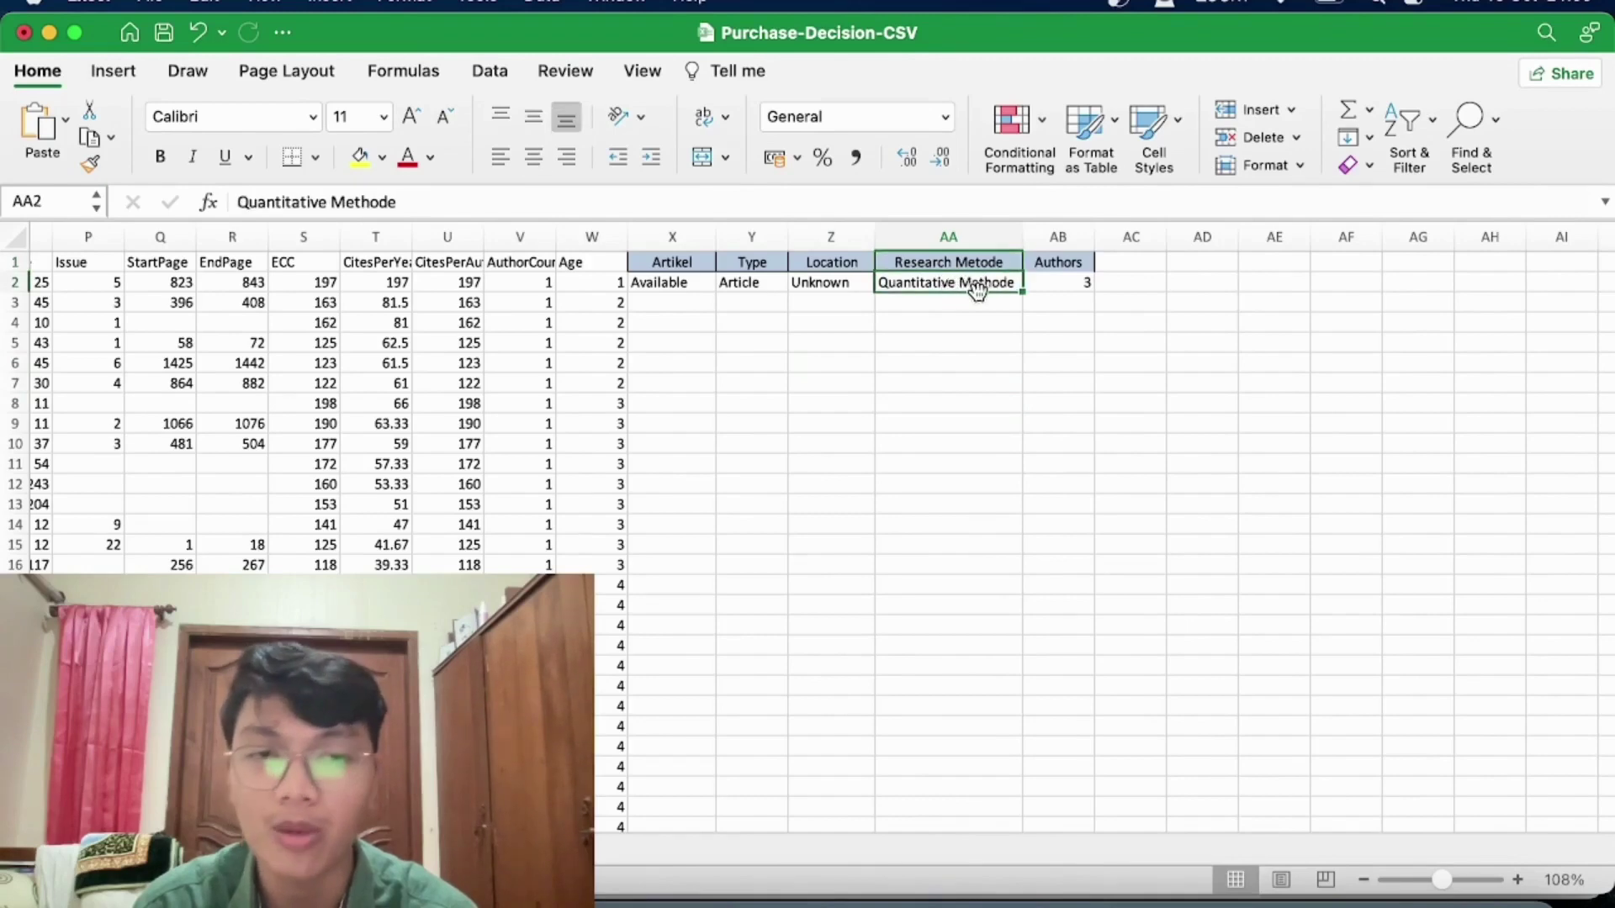
{"action": "left_click", "coordinate": [1020, 343]}
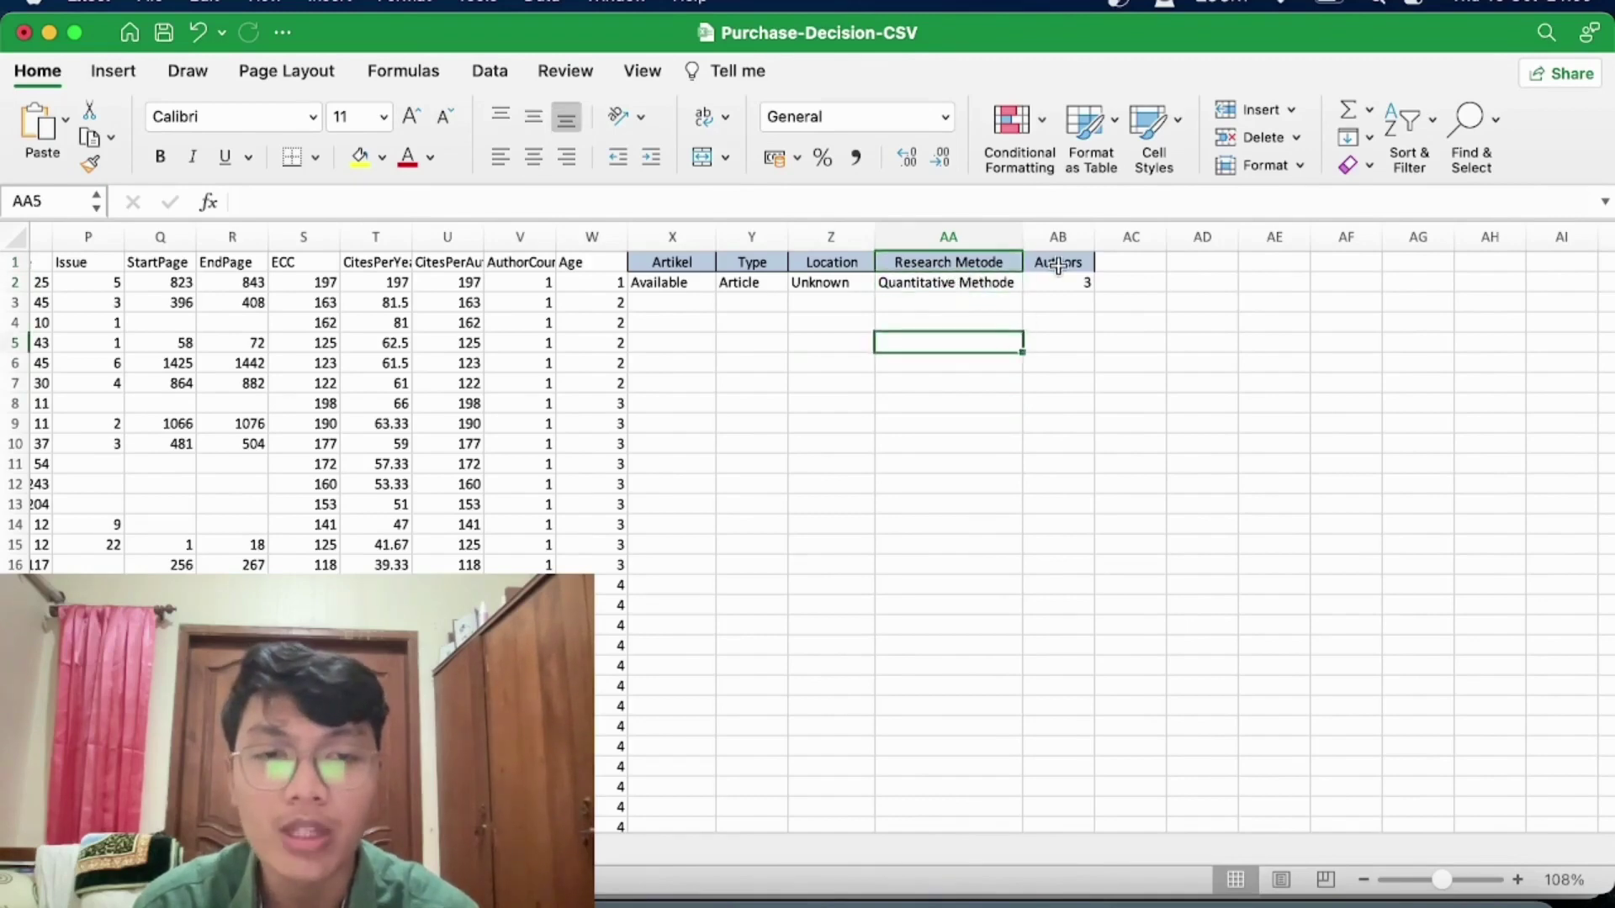
{"action": "left_click", "coordinate": [1058, 265]}
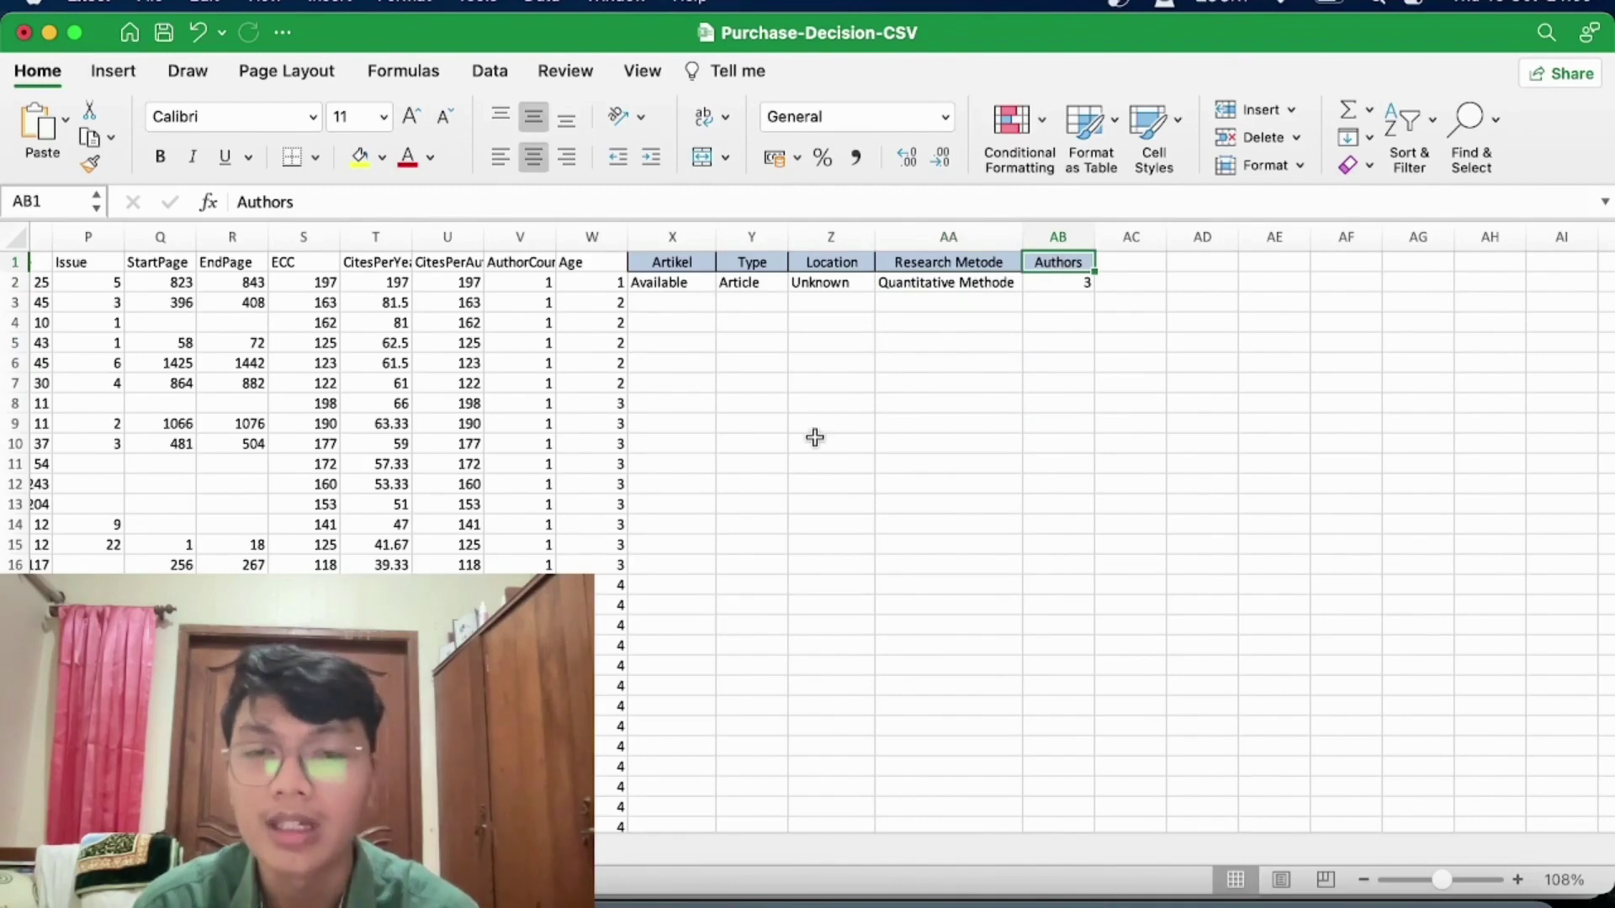
Step: Look through the remaining papers in the Purchase-Decision-CSV sheet that have no classification entries
{"action": "scroll", "coordinate": [815, 436], "scroll_direction": "left", "scroll_amount": 3}
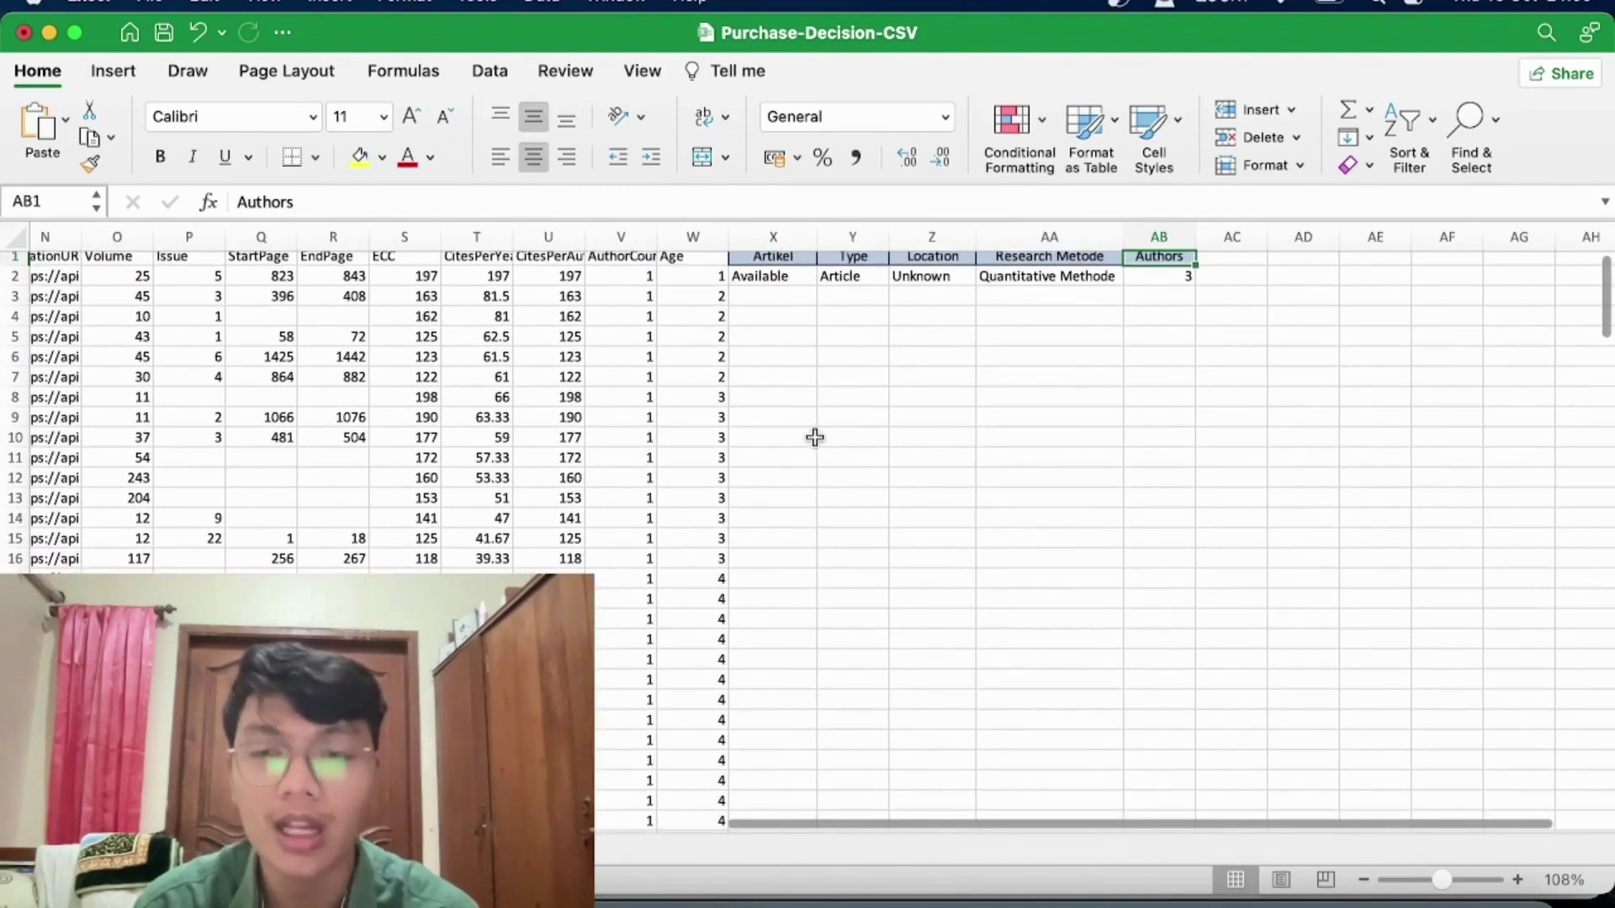
{"action": "scroll", "coordinate": [815, 437], "scroll_direction": "down", "scroll_amount": 15}
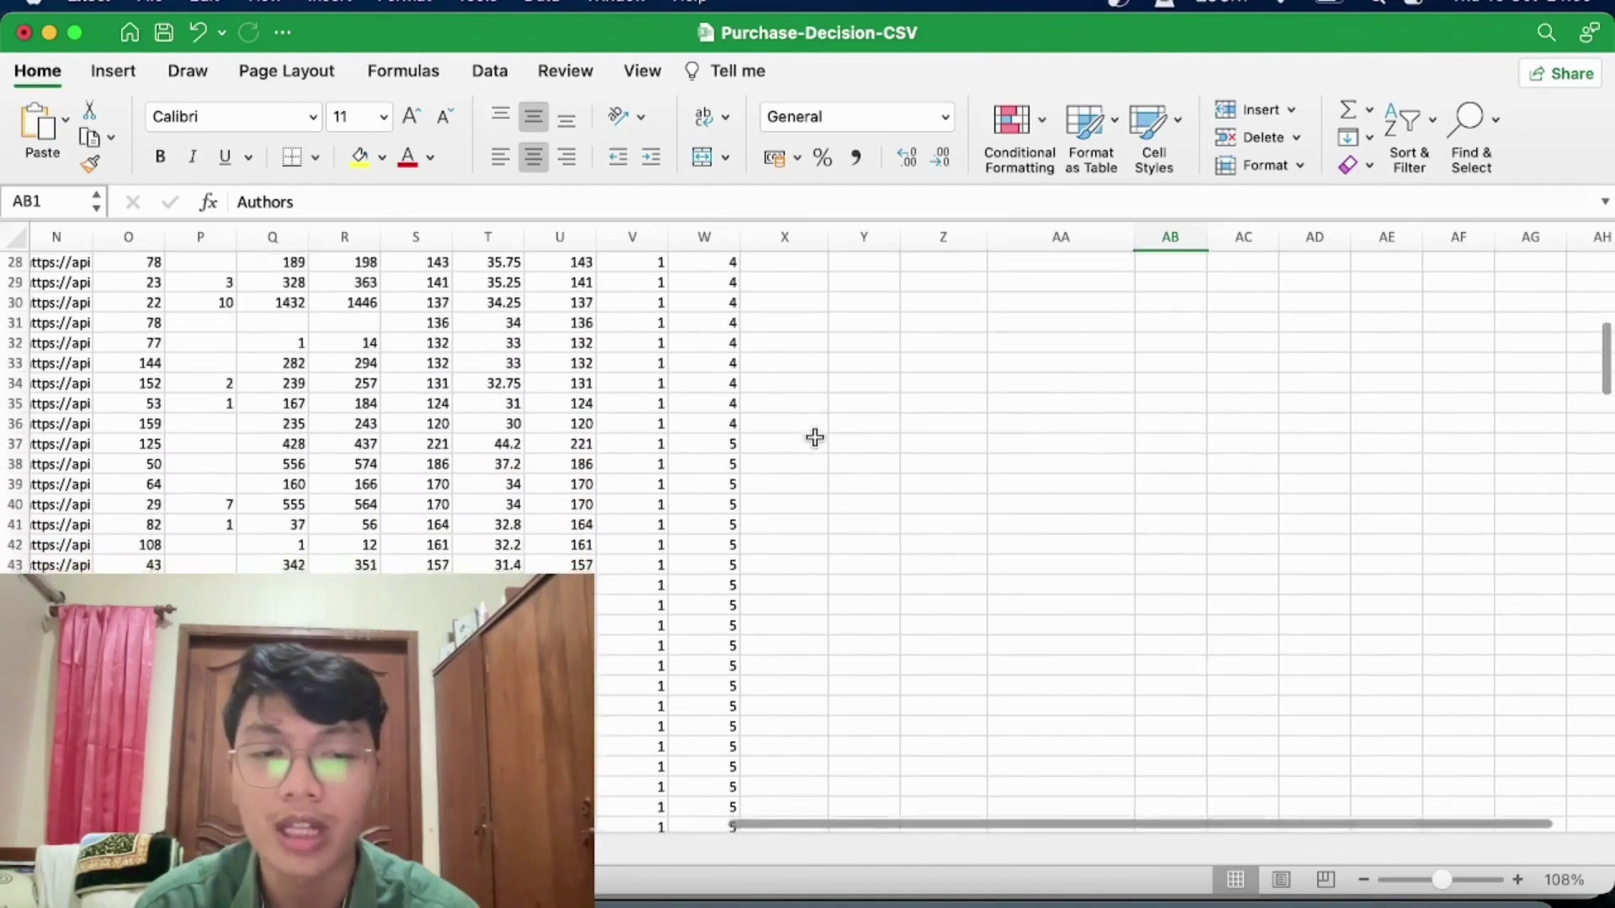
{"action": "scroll", "coordinate": [815, 437], "scroll_direction": "down", "scroll_amount": 20}
{"action": "scroll", "coordinate": [815, 436], "scroll_direction": "left", "scroll_amount": 3}
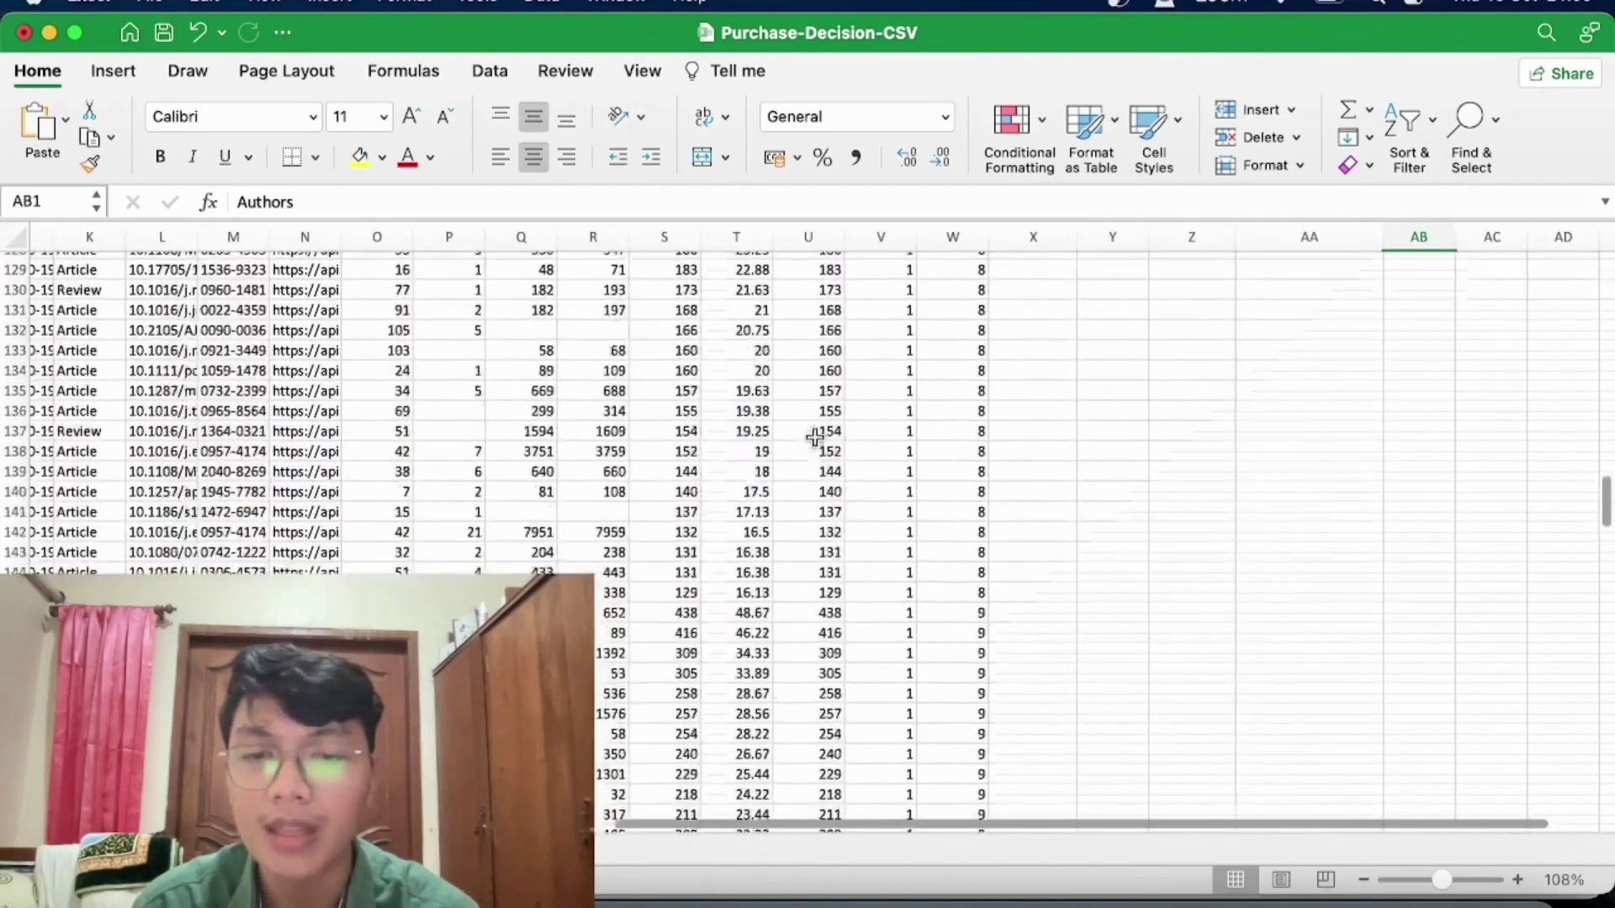
{"action": "scroll", "coordinate": [815, 436], "scroll_direction": "down", "scroll_amount": 5}
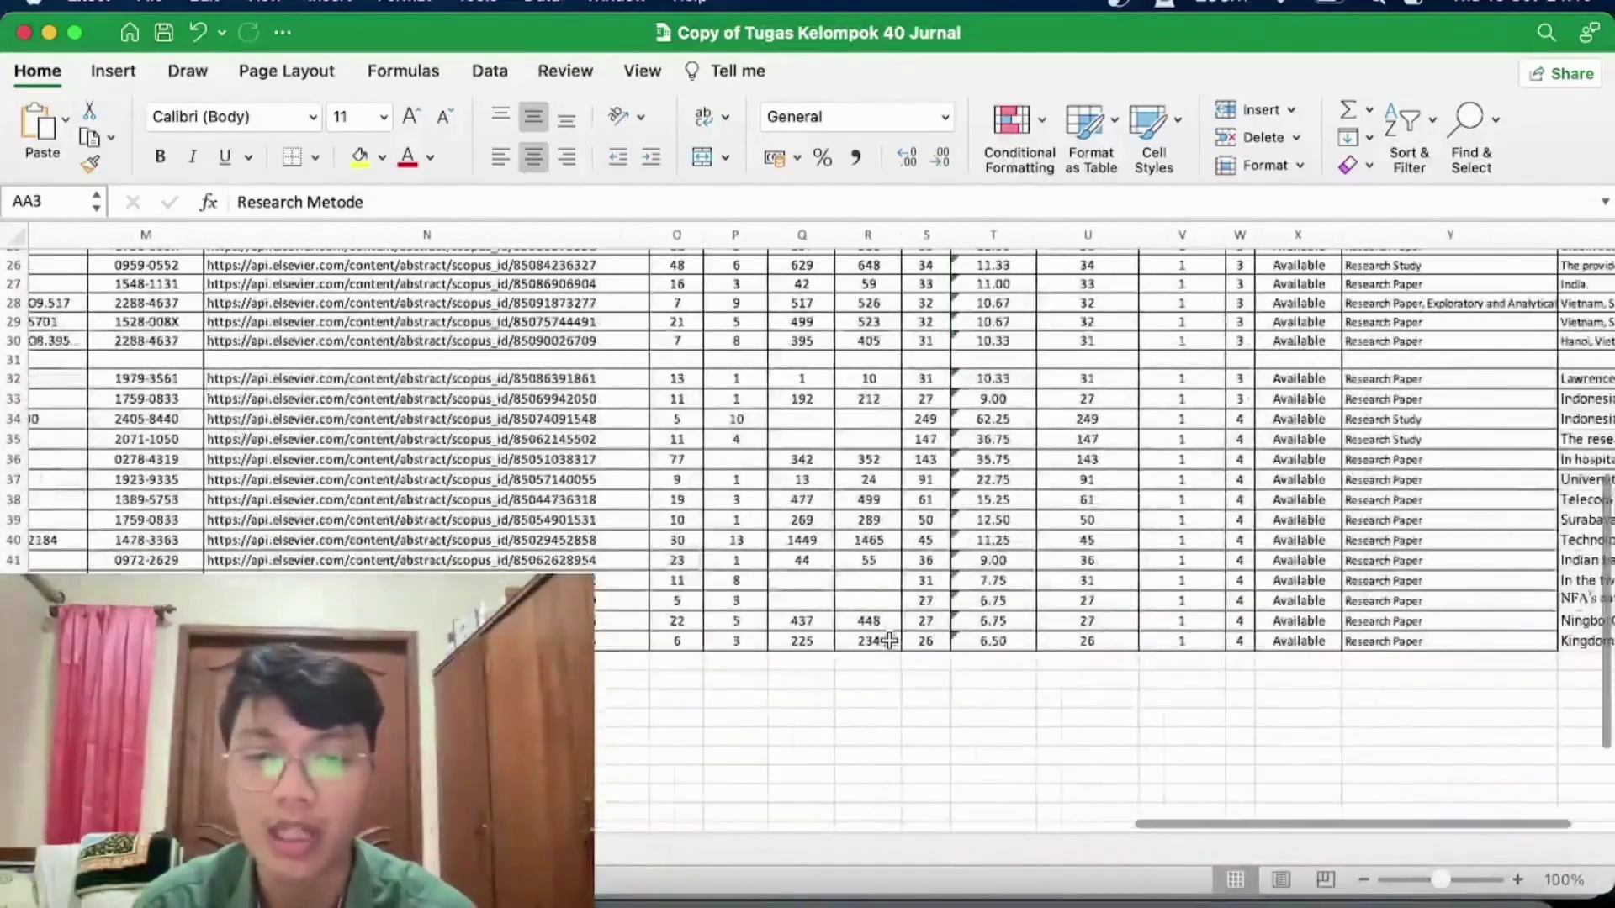
Step: Examine the Artikel, Type, Location and Research Metode columns for all papers in the Copy of Tugas Kelompok 40 Jurnal workbook
{"action": "key", "text": "Left"}
{"action": "key", "text": "Left"}
{"action": "key", "text": "Left"}
{"action": "scroll", "coordinate": [673, 504], "scroll_direction": "down", "scroll_amount": 5}
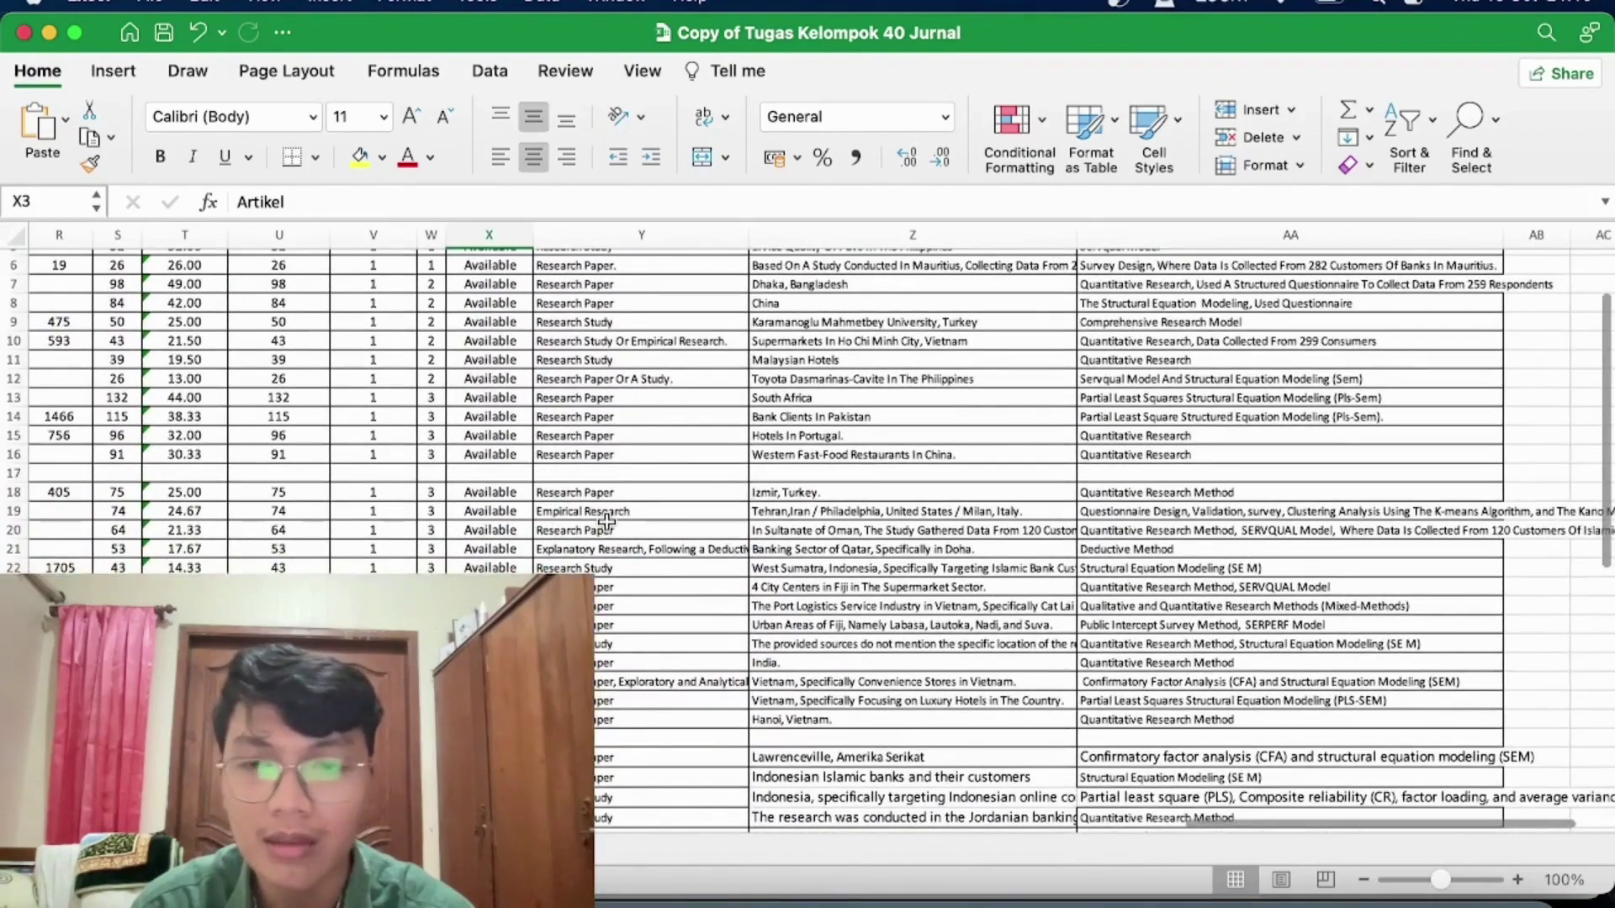
{"action": "scroll", "coordinate": [608, 522], "scroll_direction": "left", "scroll_amount": 1}
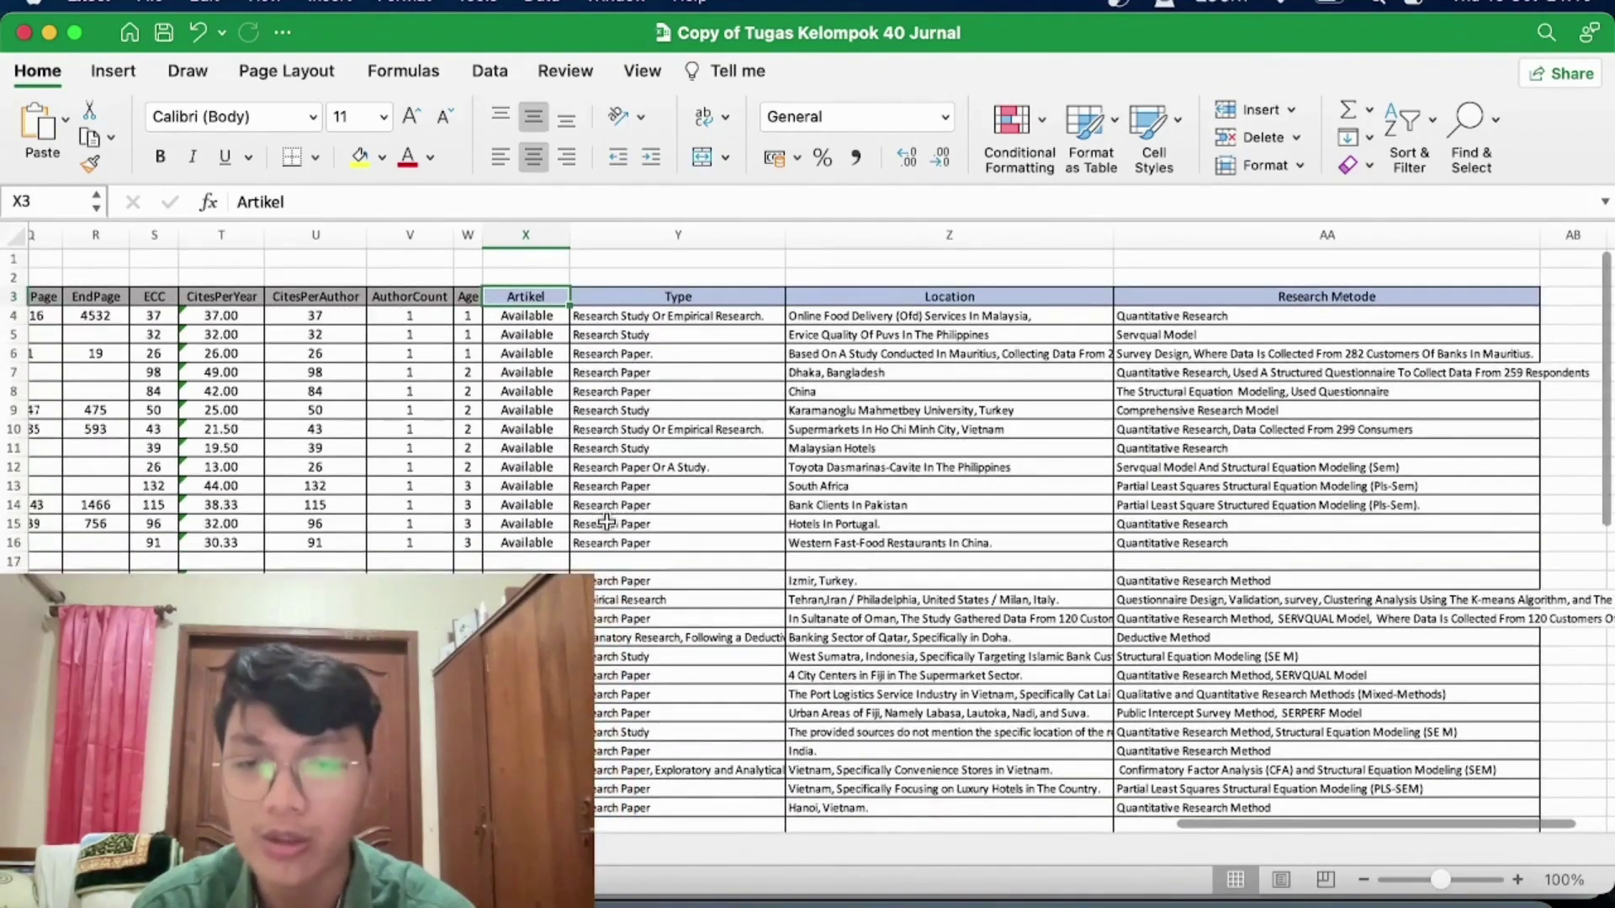
{"action": "scroll", "coordinate": [607, 523], "scroll_direction": "down", "scroll_amount": 10}
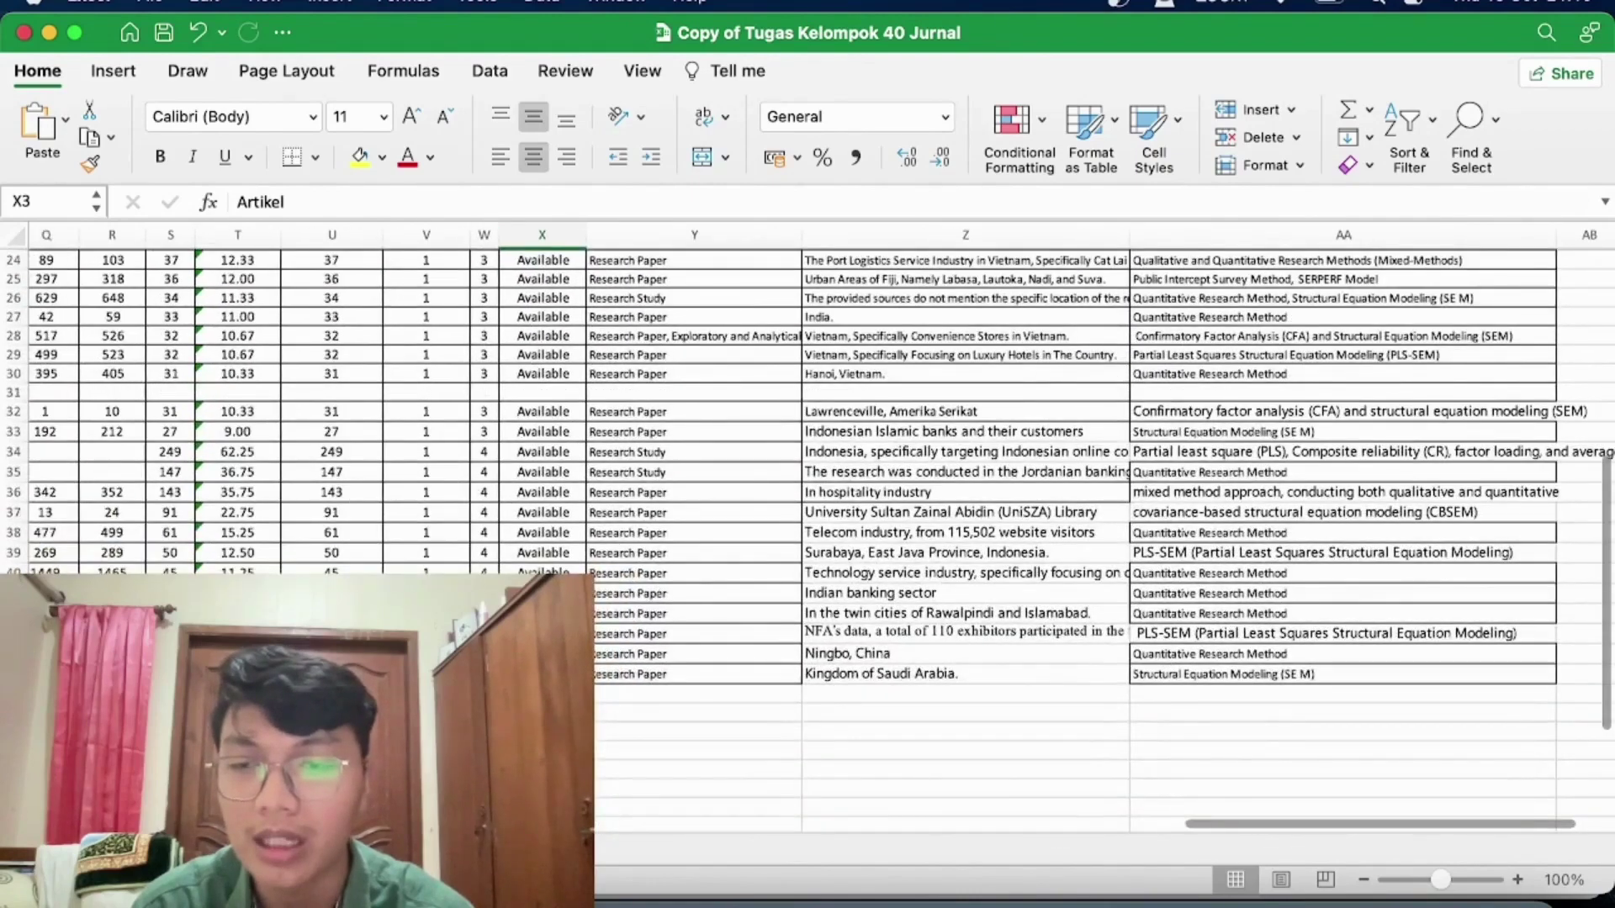
{"action": "scroll", "coordinate": [925, 538], "scroll_direction": "left", "scroll_amount": 10}
{"action": "scroll", "coordinate": [925, 538], "scroll_direction": "right", "scroll_amount": 15}
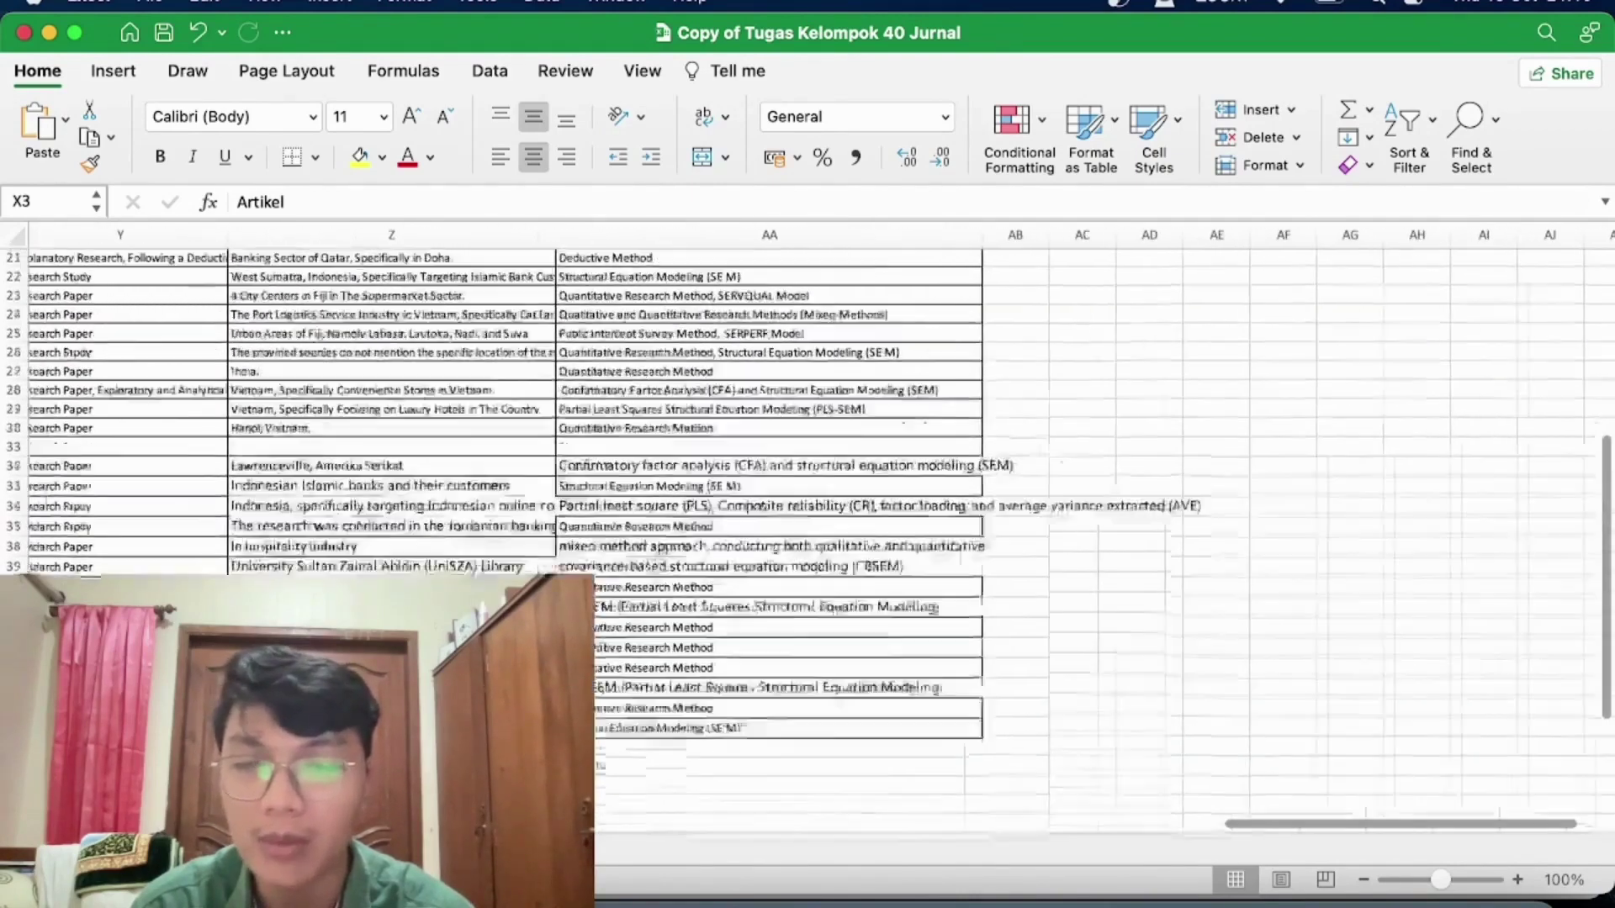
{"action": "scroll", "coordinate": [925, 538], "scroll_direction": "up", "scroll_amount": 8}
{"action": "scroll", "coordinate": [926, 538], "scroll_direction": "left", "scroll_amount": 10}
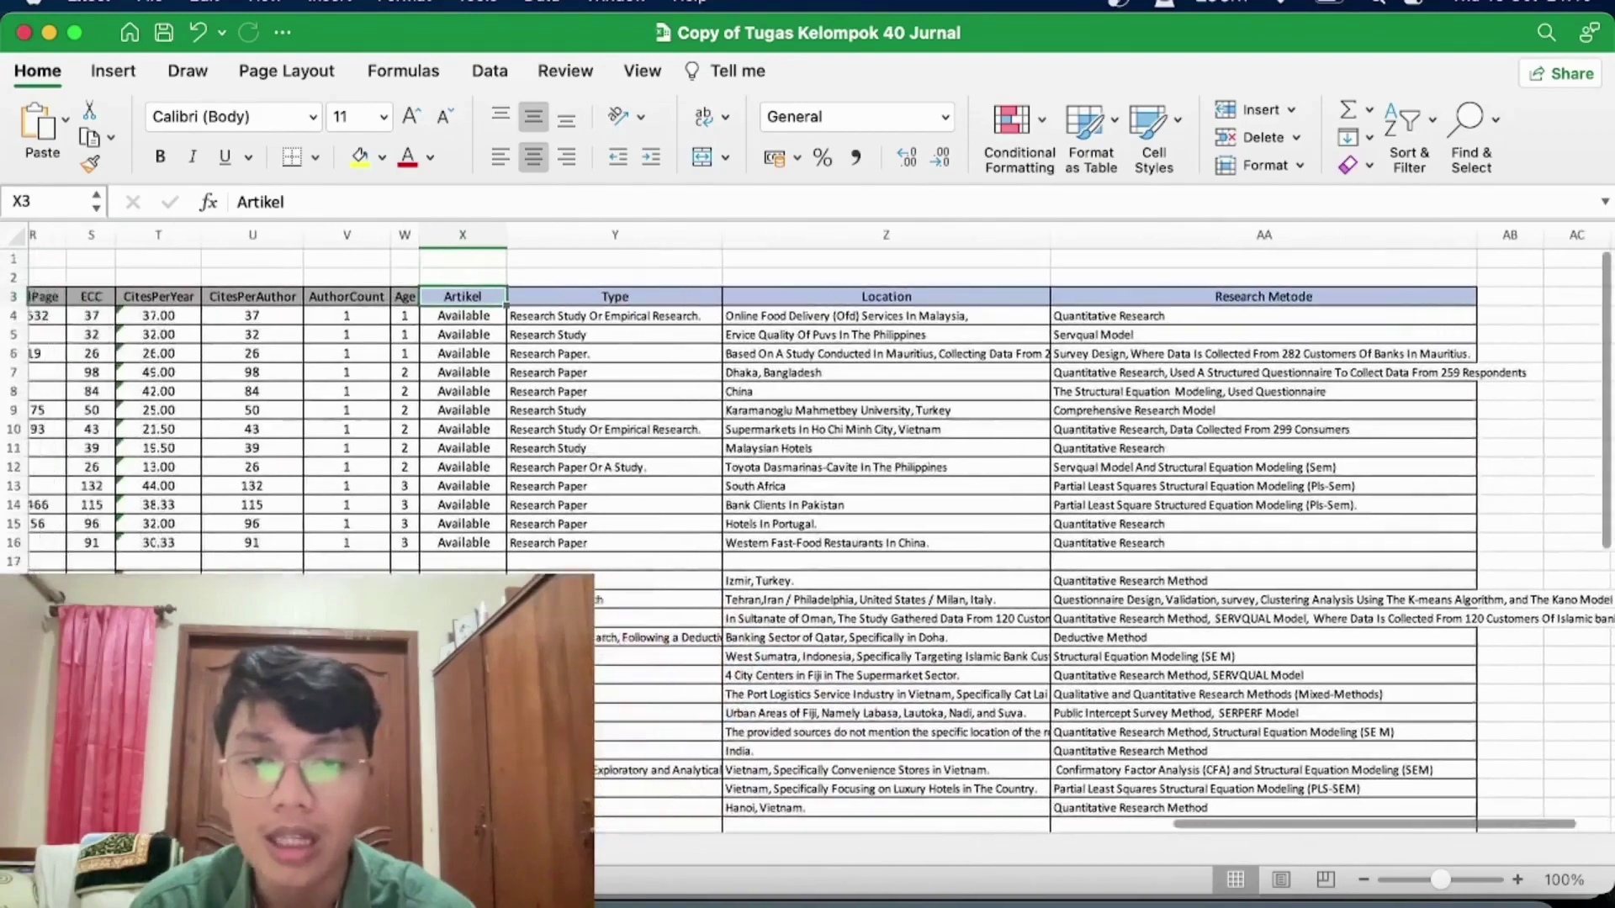
{"action": "scroll", "coordinate": [925, 539], "scroll_direction": "down", "scroll_amount": 3}
{"action": "scroll", "coordinate": [925, 538], "scroll_direction": "left", "scroll_amount": 2}
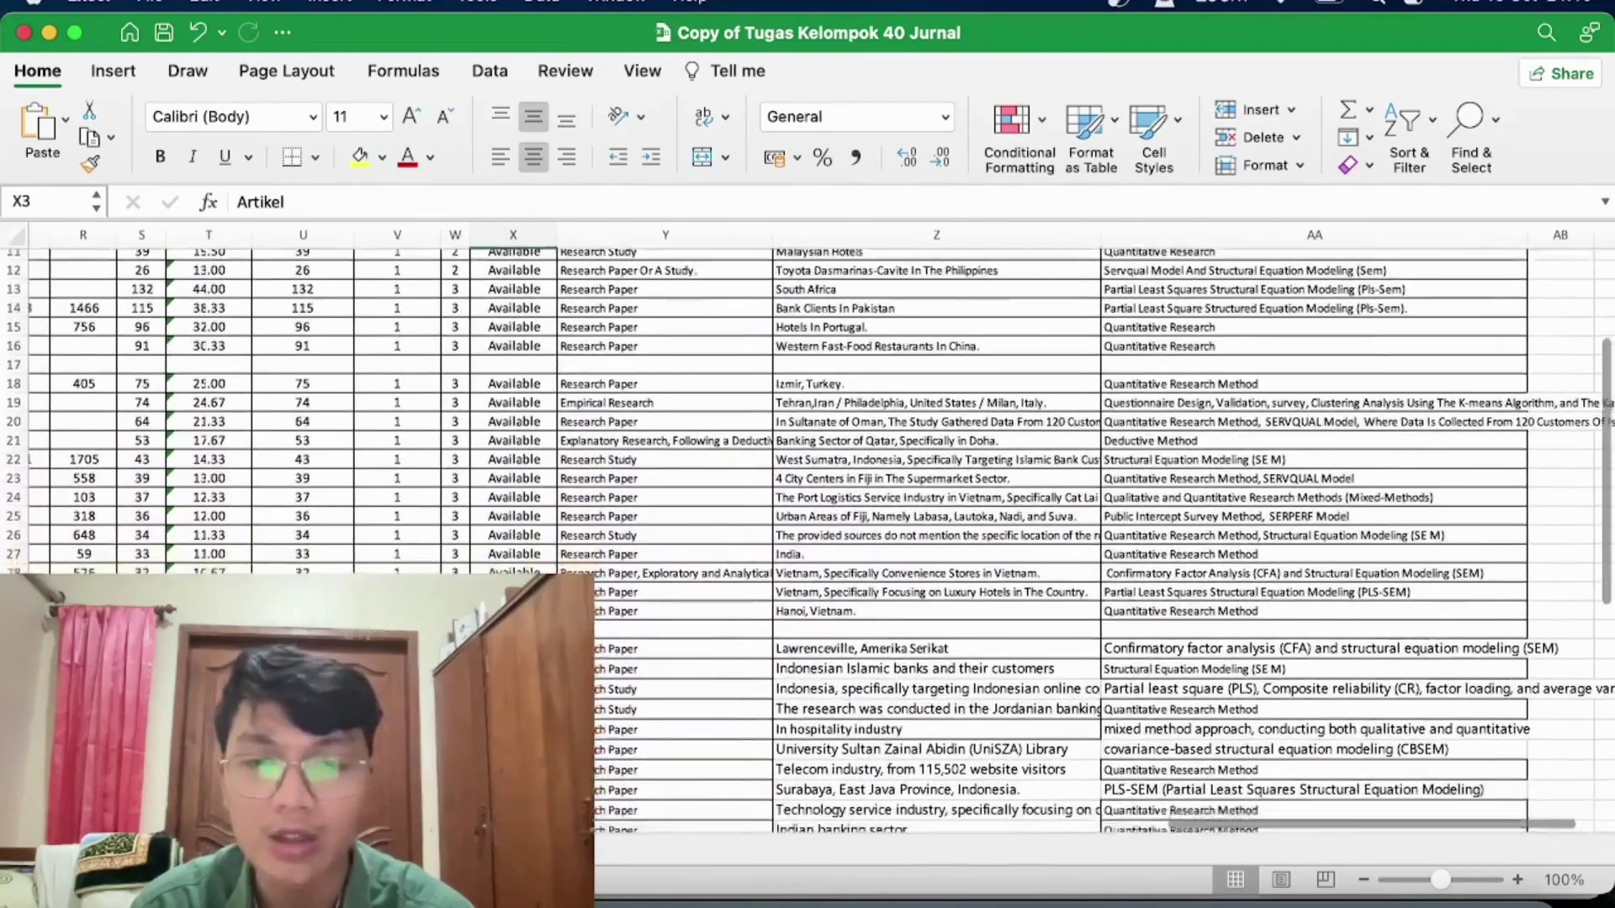
{"action": "scroll", "coordinate": [925, 538], "scroll_direction": "right", "scroll_amount": 2}
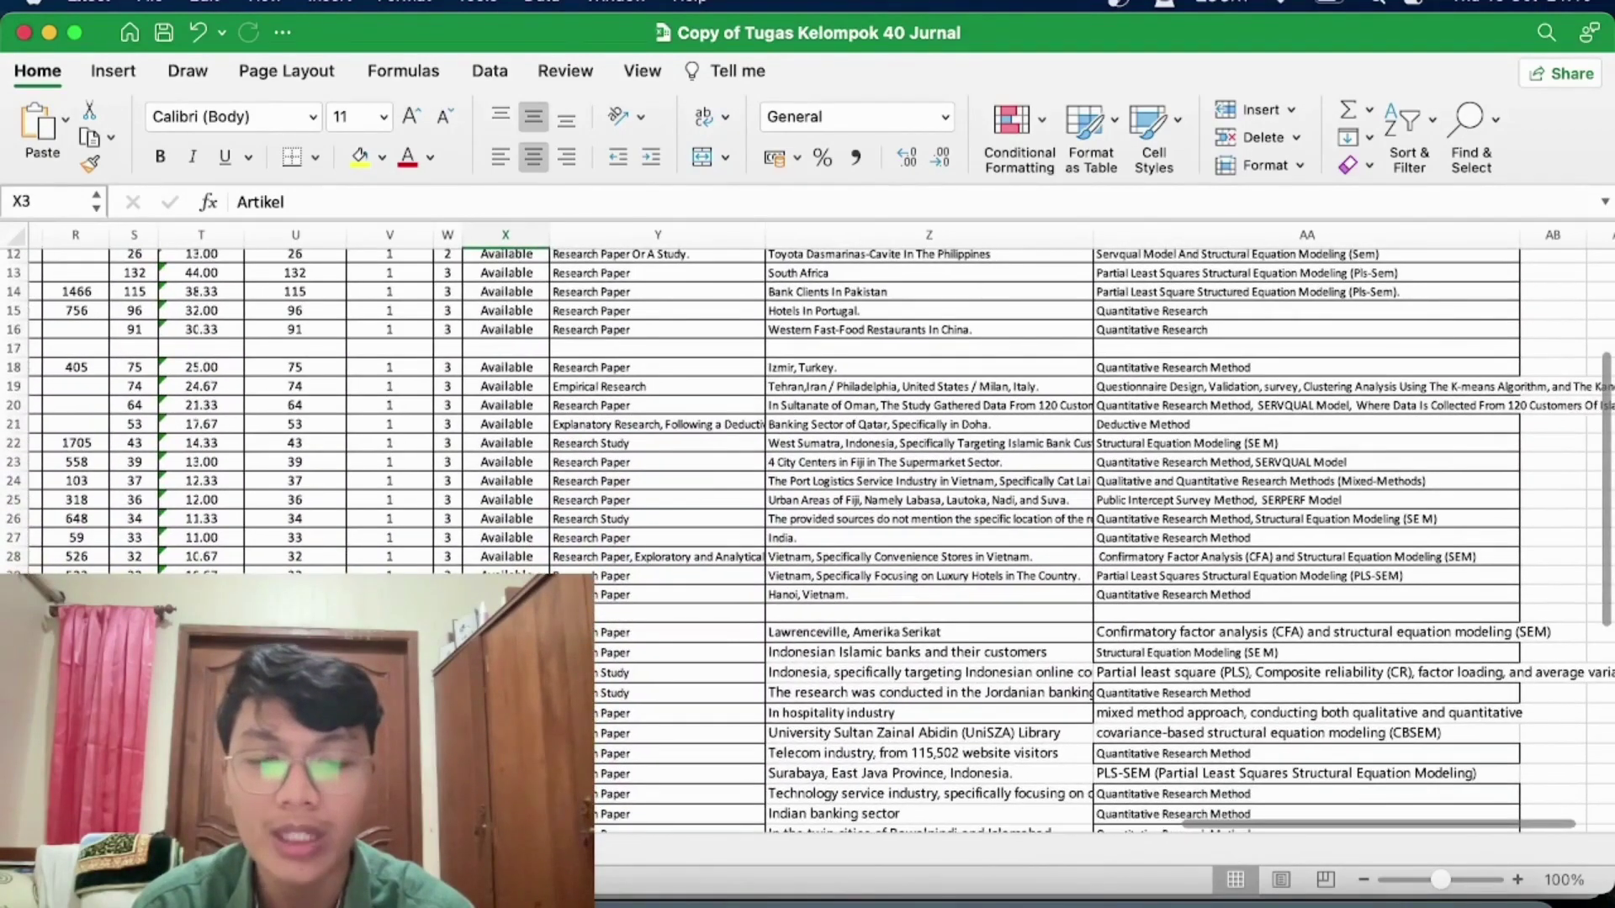
Step: Switch to the PRISMA_2020_flow_diagram_new_SRs_v1 document in Word and review the identification and screening boxes of the flow diagram
{"action": "left_click", "coordinate": [939, 890]}
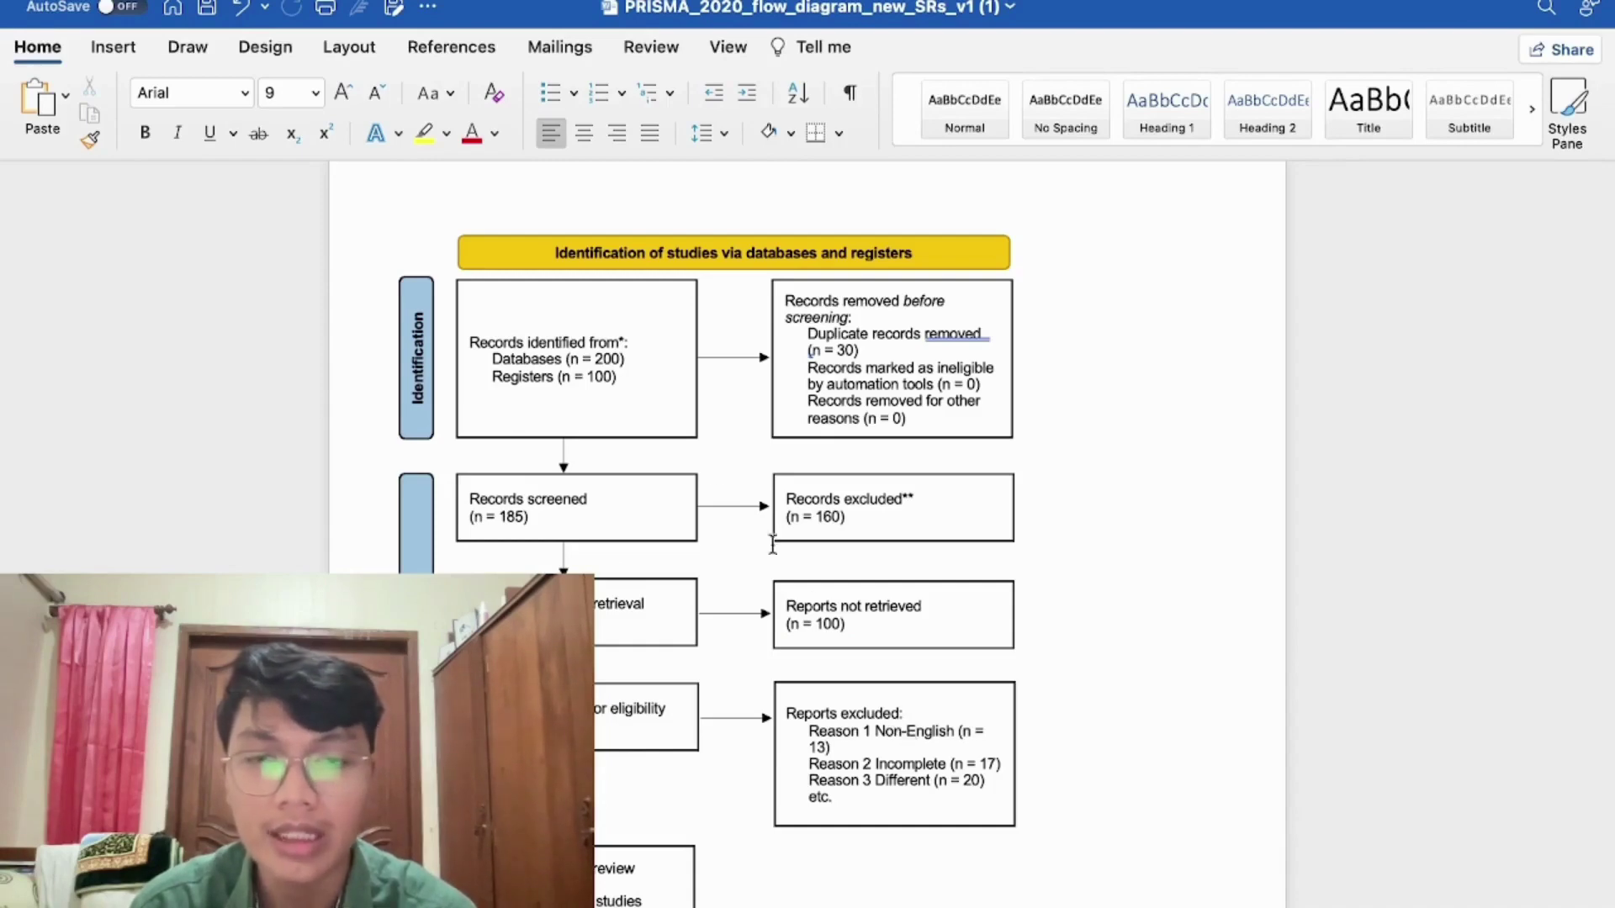
{"action": "scroll", "coordinate": [677, 593], "scroll_direction": "down", "scroll_amount": 3}
{"action": "scroll", "coordinate": [678, 593], "scroll_direction": "up", "scroll_amount": 4}
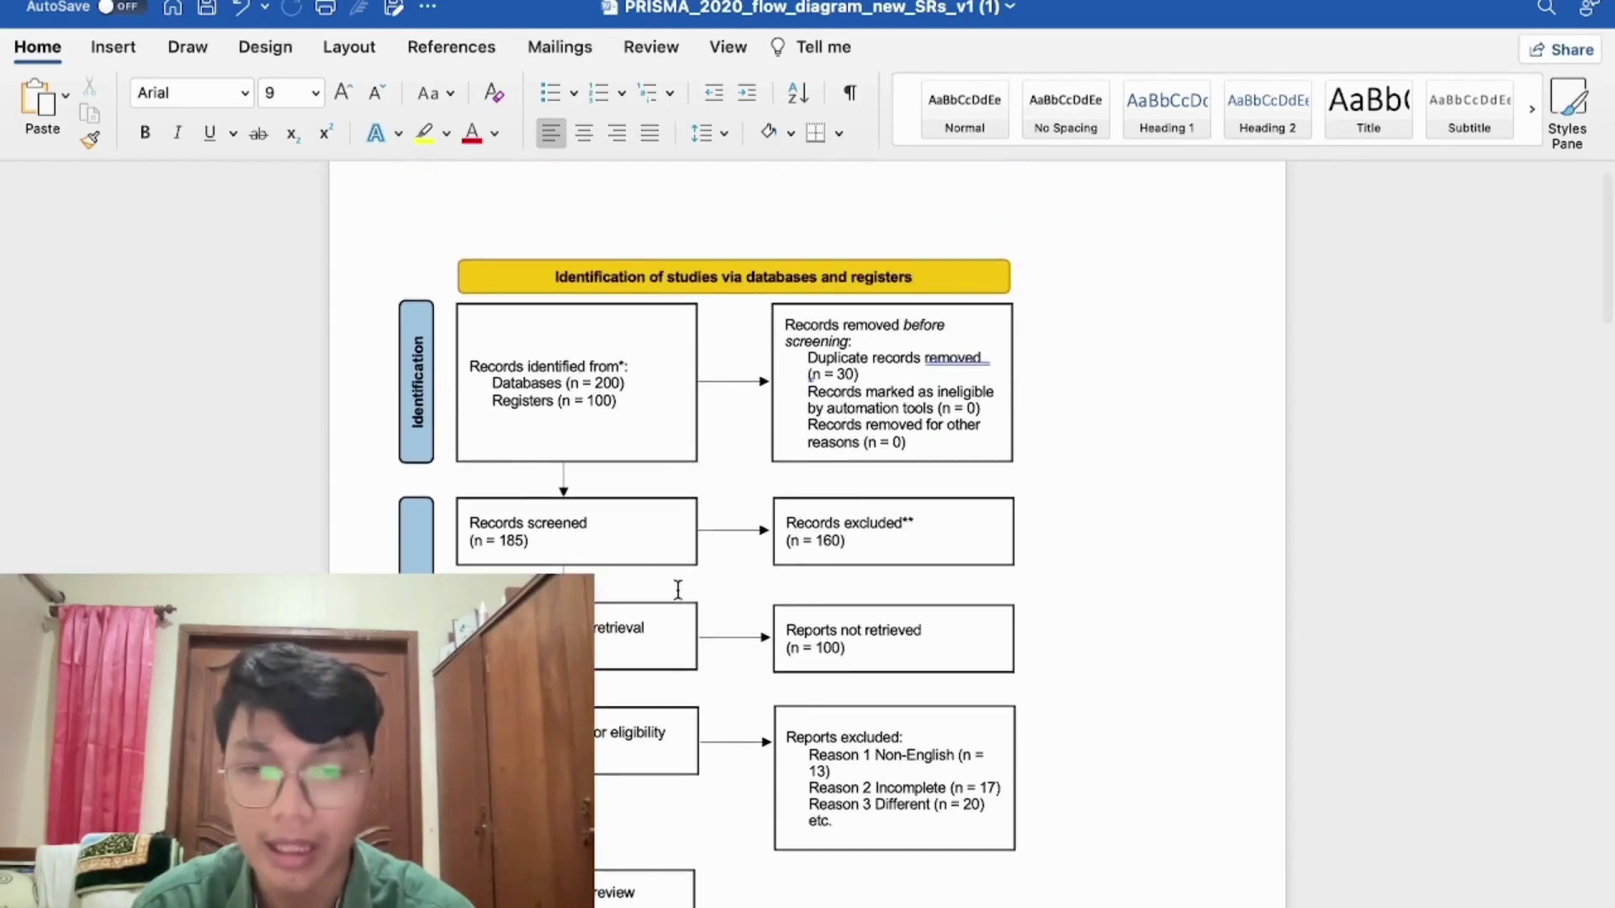
{"action": "scroll", "coordinate": [597, 450], "scroll_direction": "down", "scroll_amount": 1}
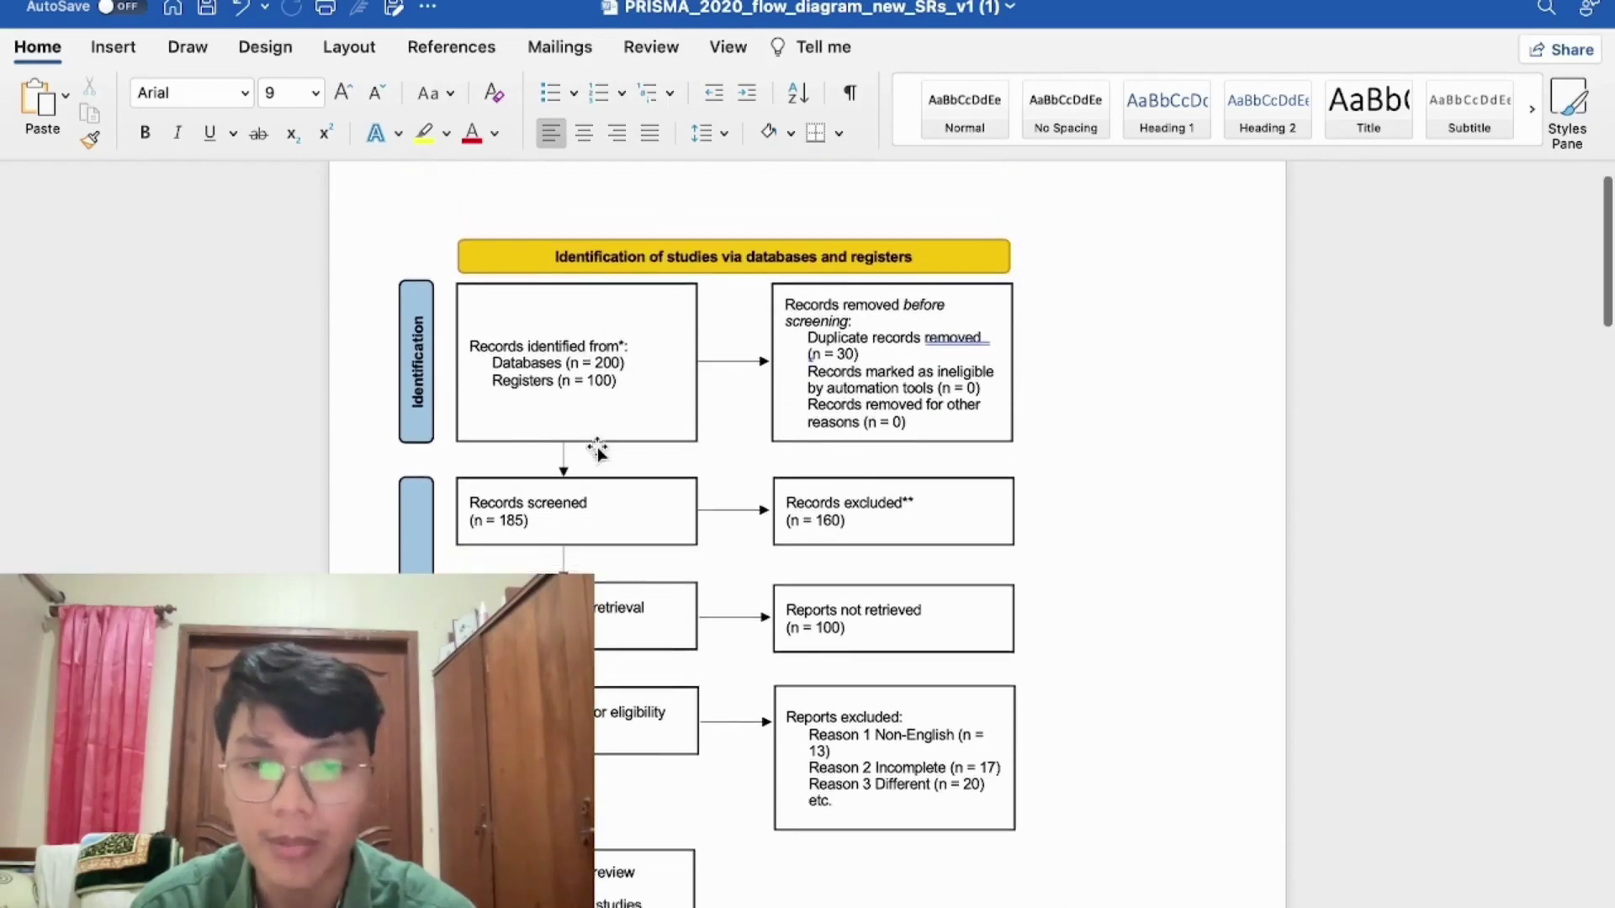
{"action": "scroll", "coordinate": [596, 450], "scroll_direction": "up", "scroll_amount": 2}
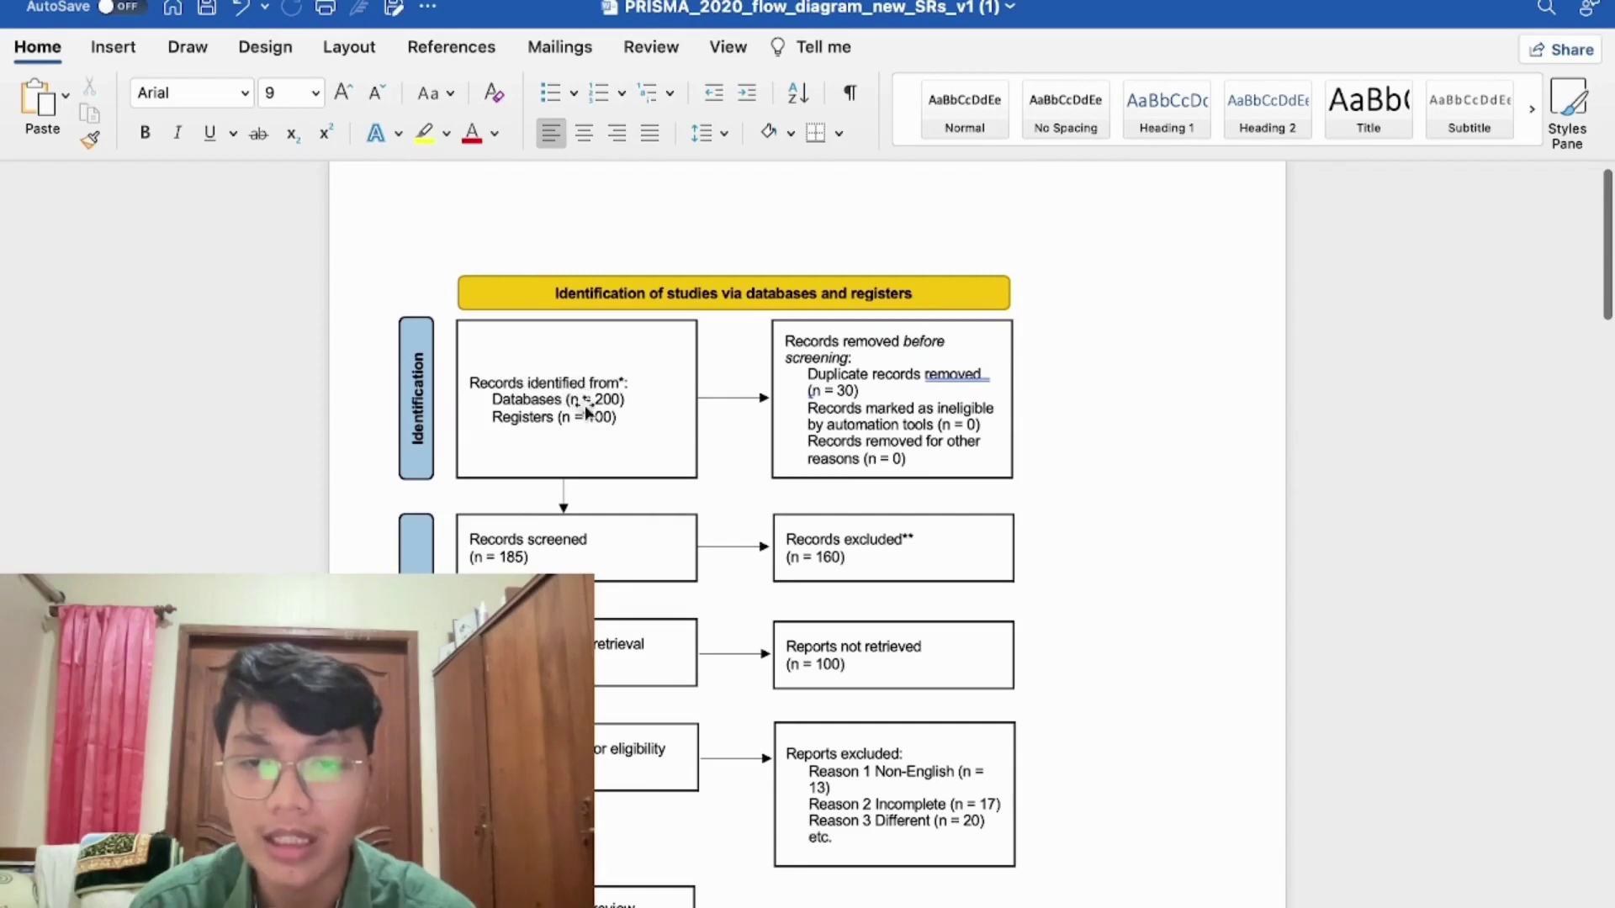
Step: Select the Databases count in the Records identified box and switch to Publish or Perish to compare it with the Papers metric
{"action": "left_click", "coordinate": [612, 399]}
{"action": "double_click", "coordinate": [612, 400]}
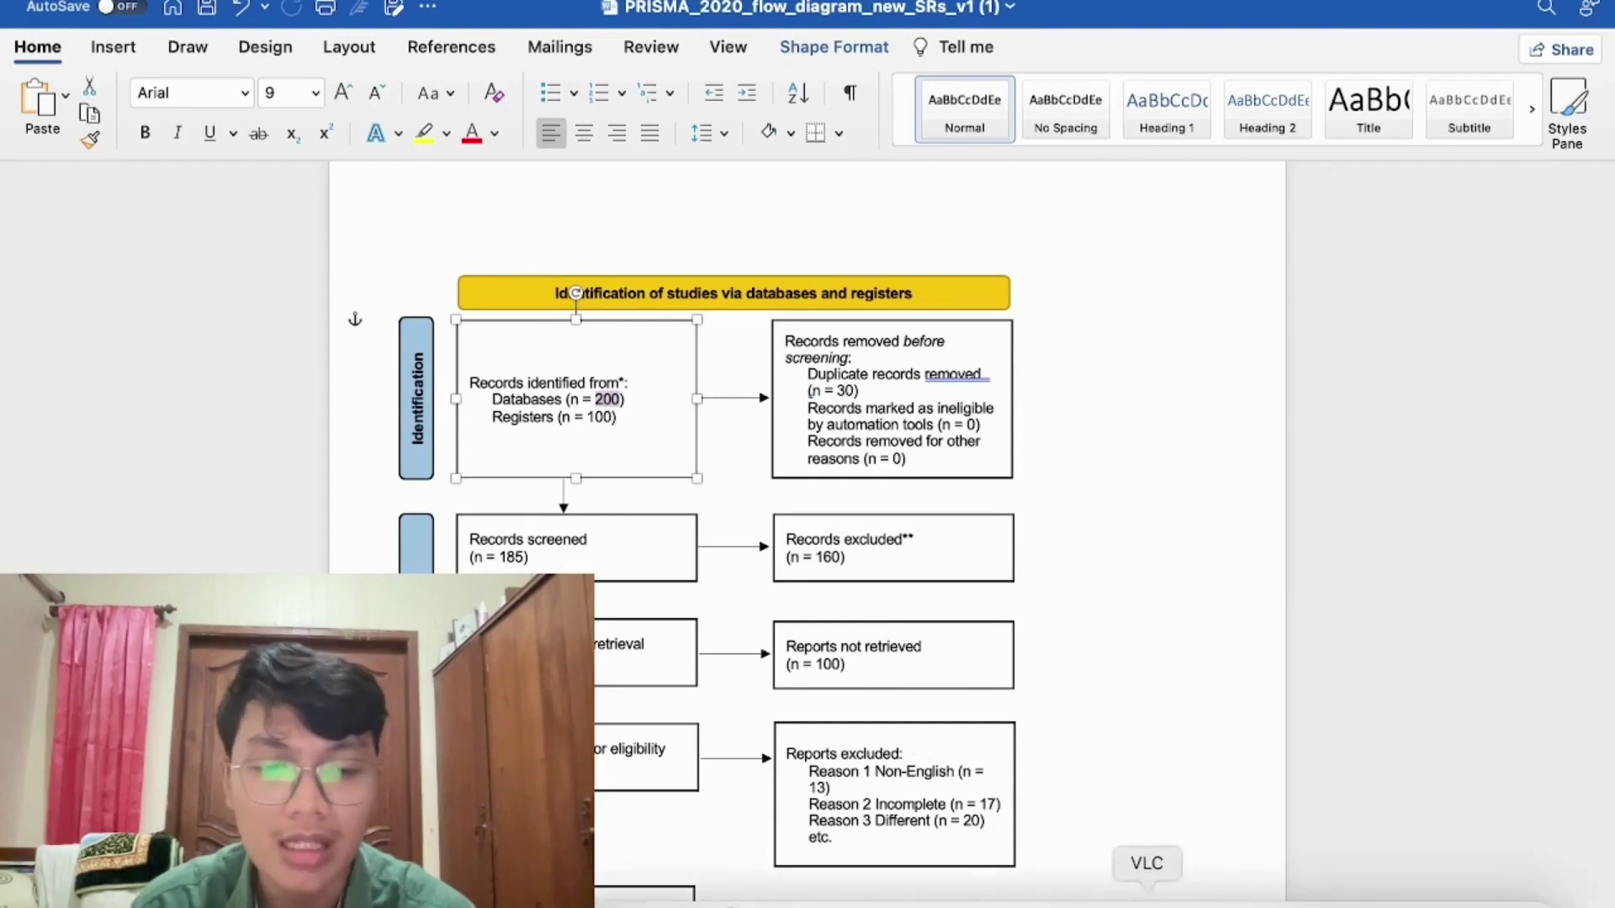
{"action": "left_click", "coordinate": [1350, 893]}
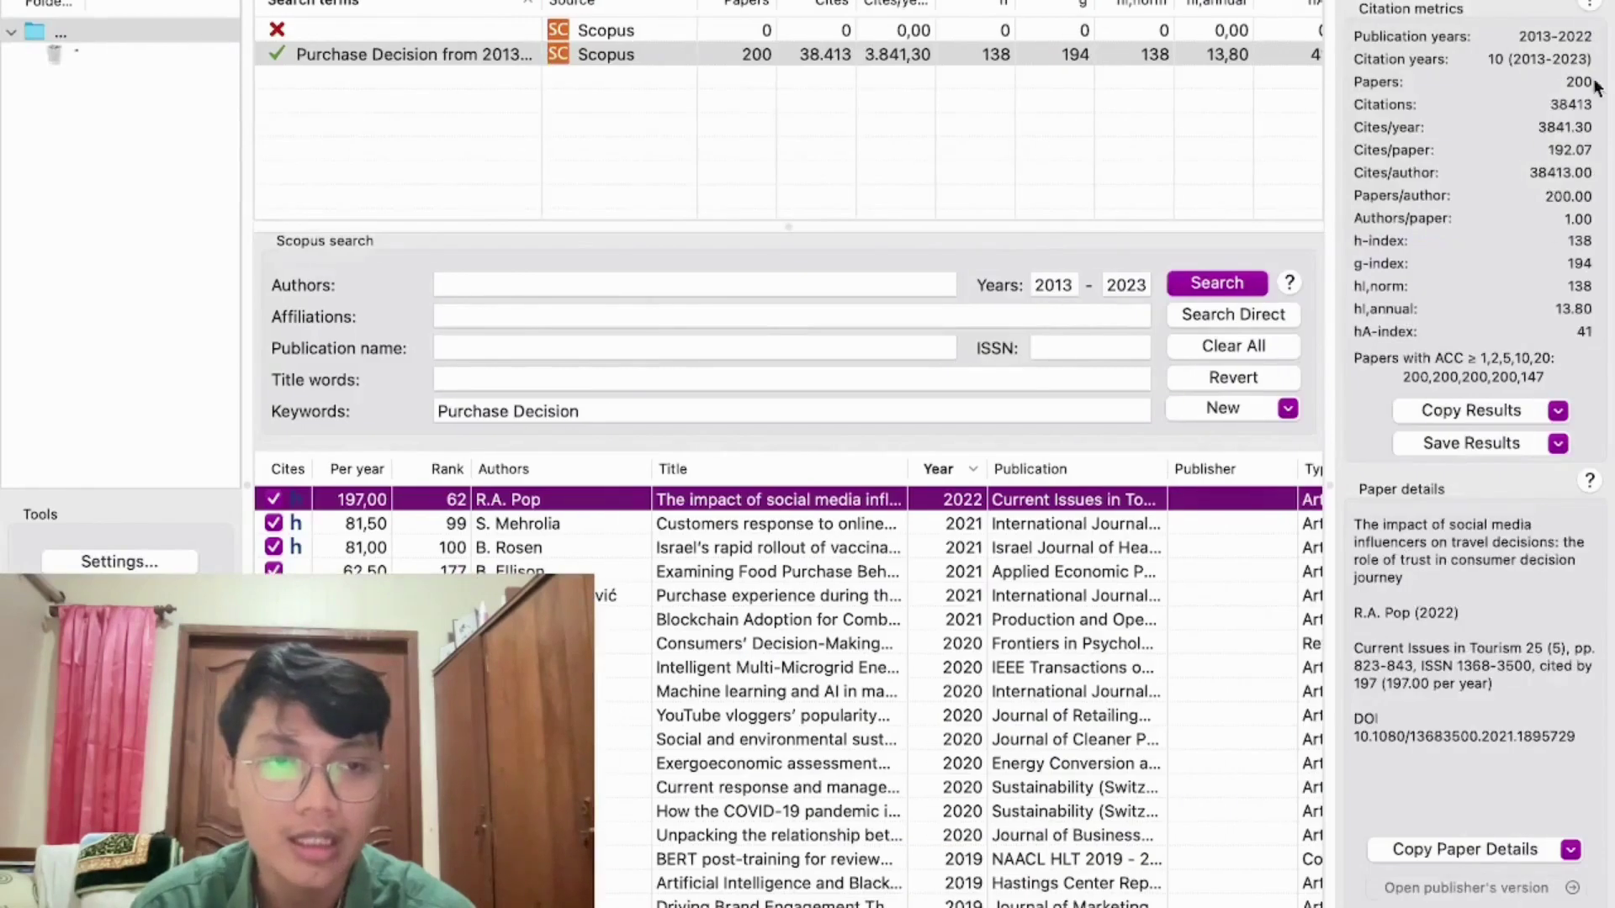
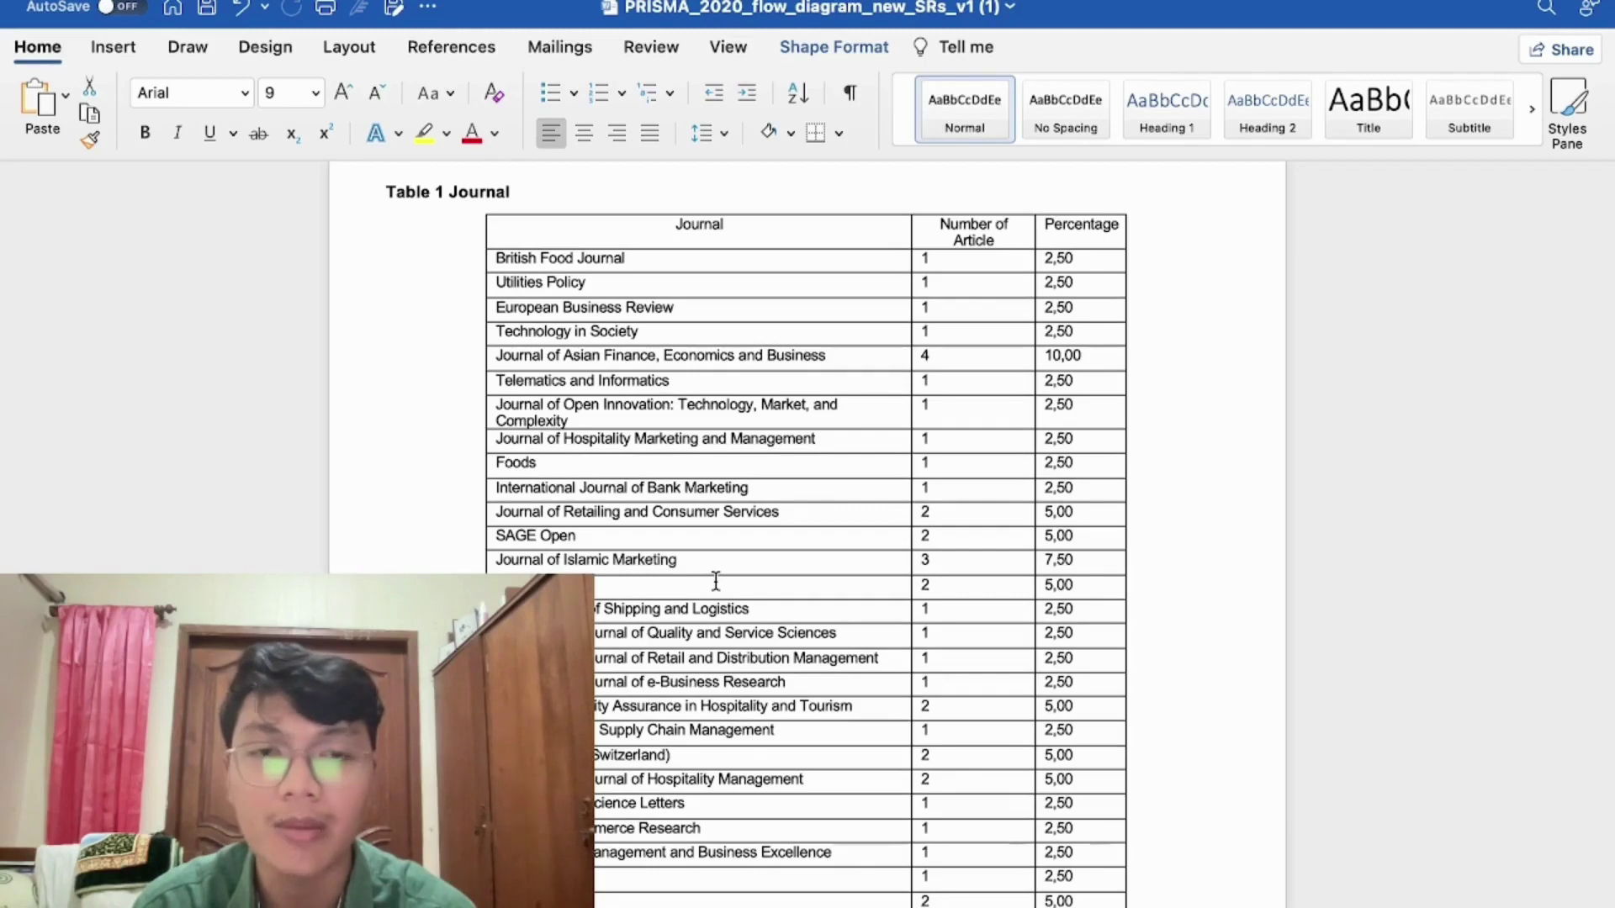
Step: In the PRISMA Word document, examine the journal names, article counts and percentages in Table 1 Journal
{"action": "scroll", "coordinate": [716, 582], "scroll_direction": "down", "scroll_amount": 1}
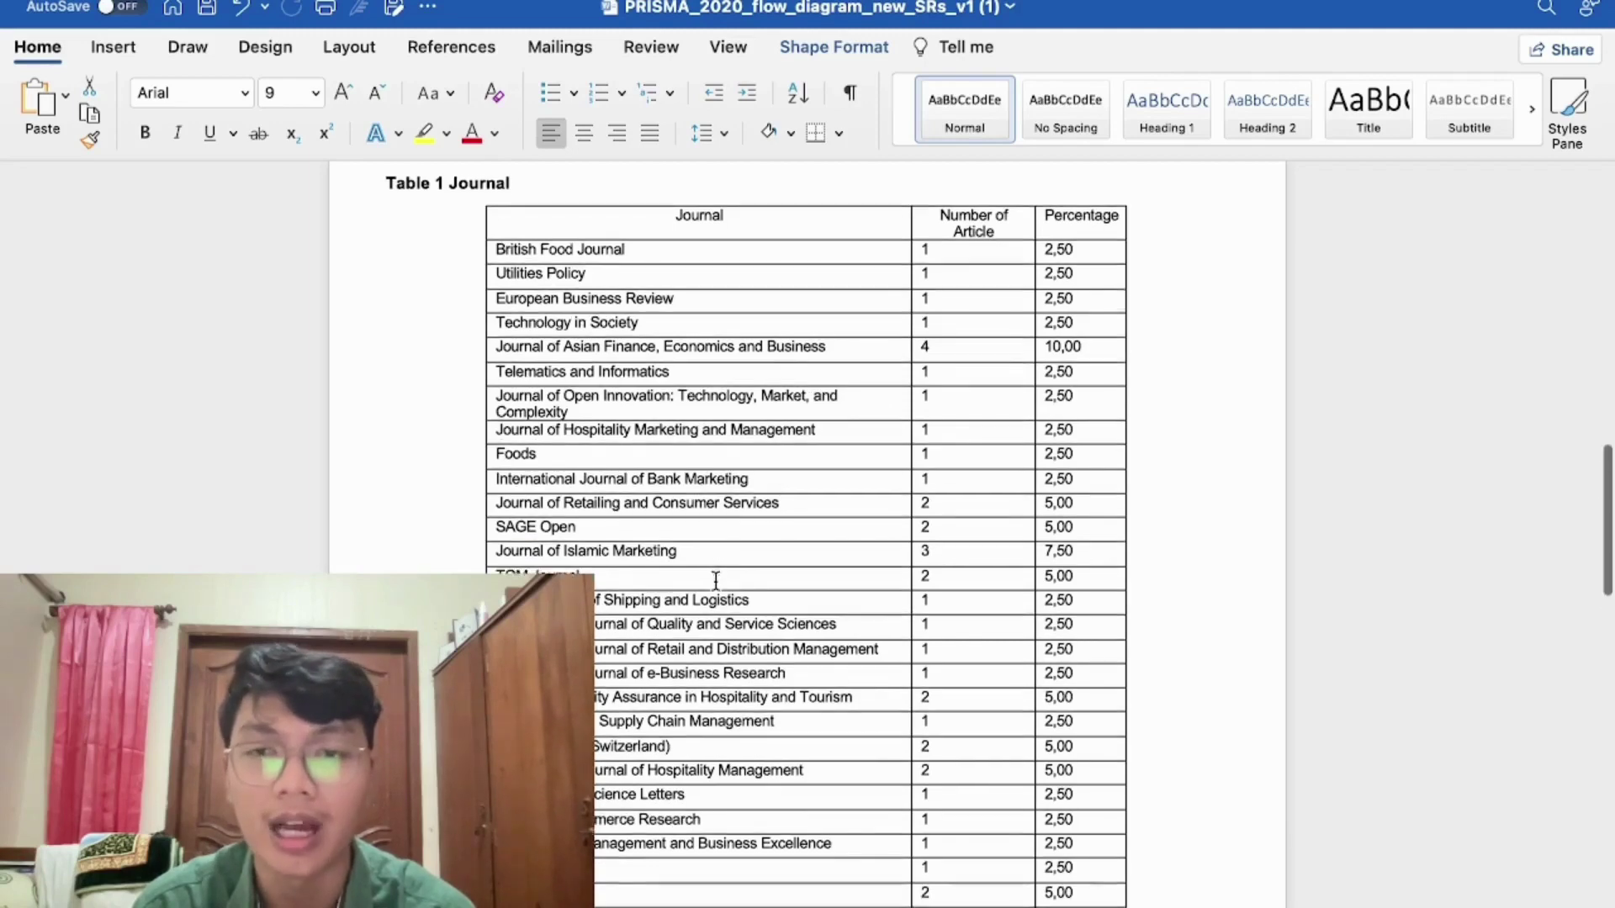
{"action": "scroll", "coordinate": [716, 581], "scroll_direction": "up", "scroll_amount": 2}
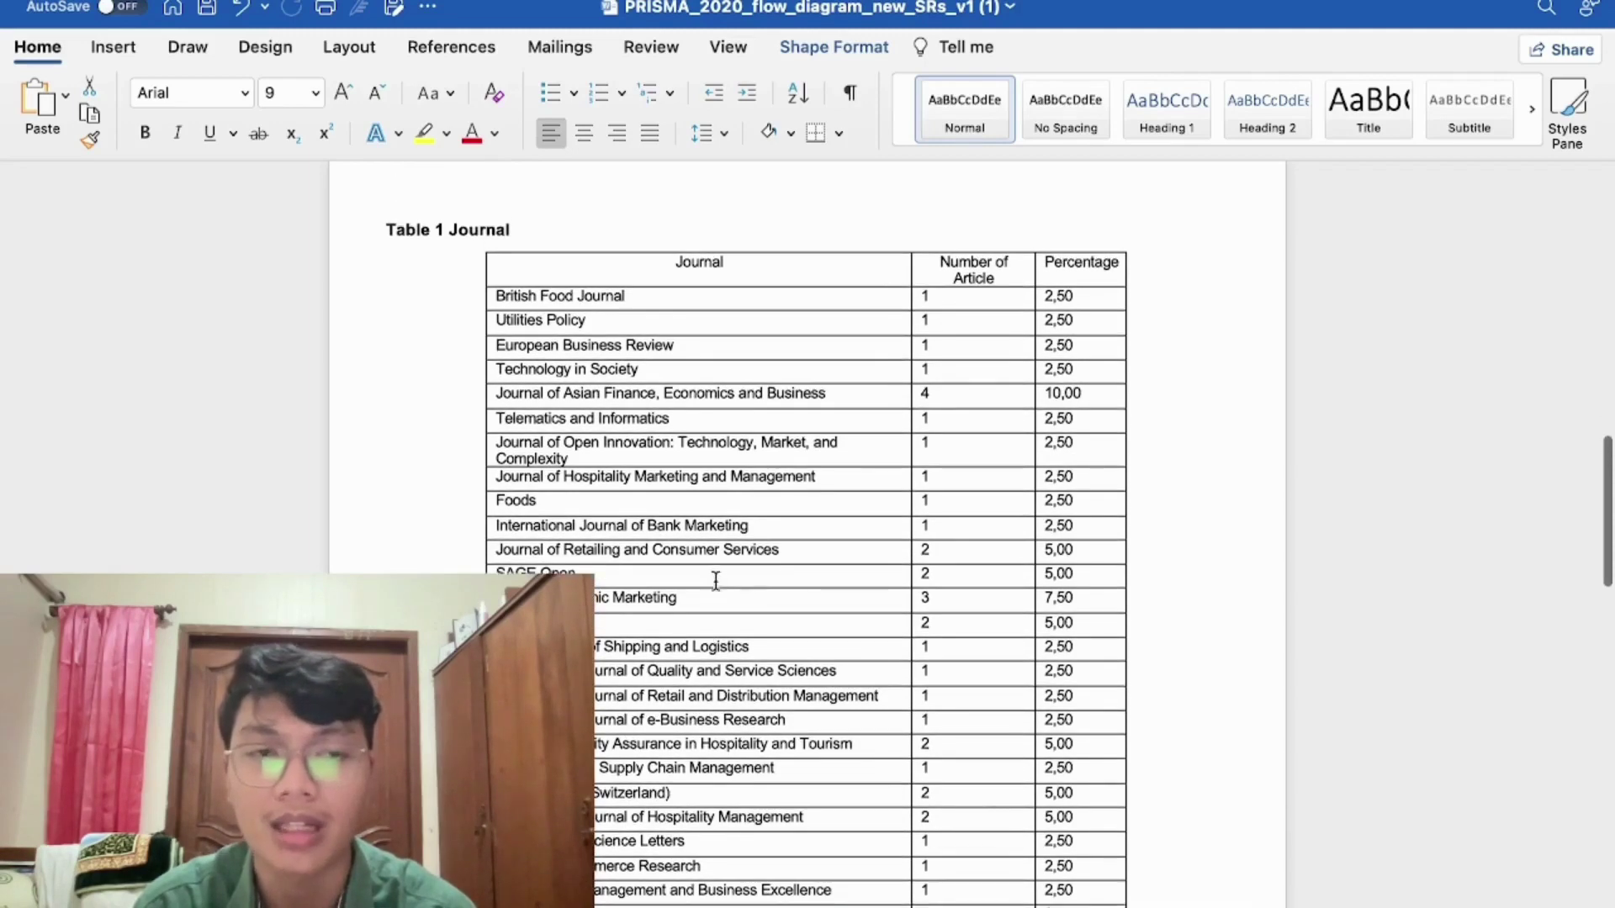
{"action": "scroll", "coordinate": [716, 581], "scroll_direction": "down", "scroll_amount": 2}
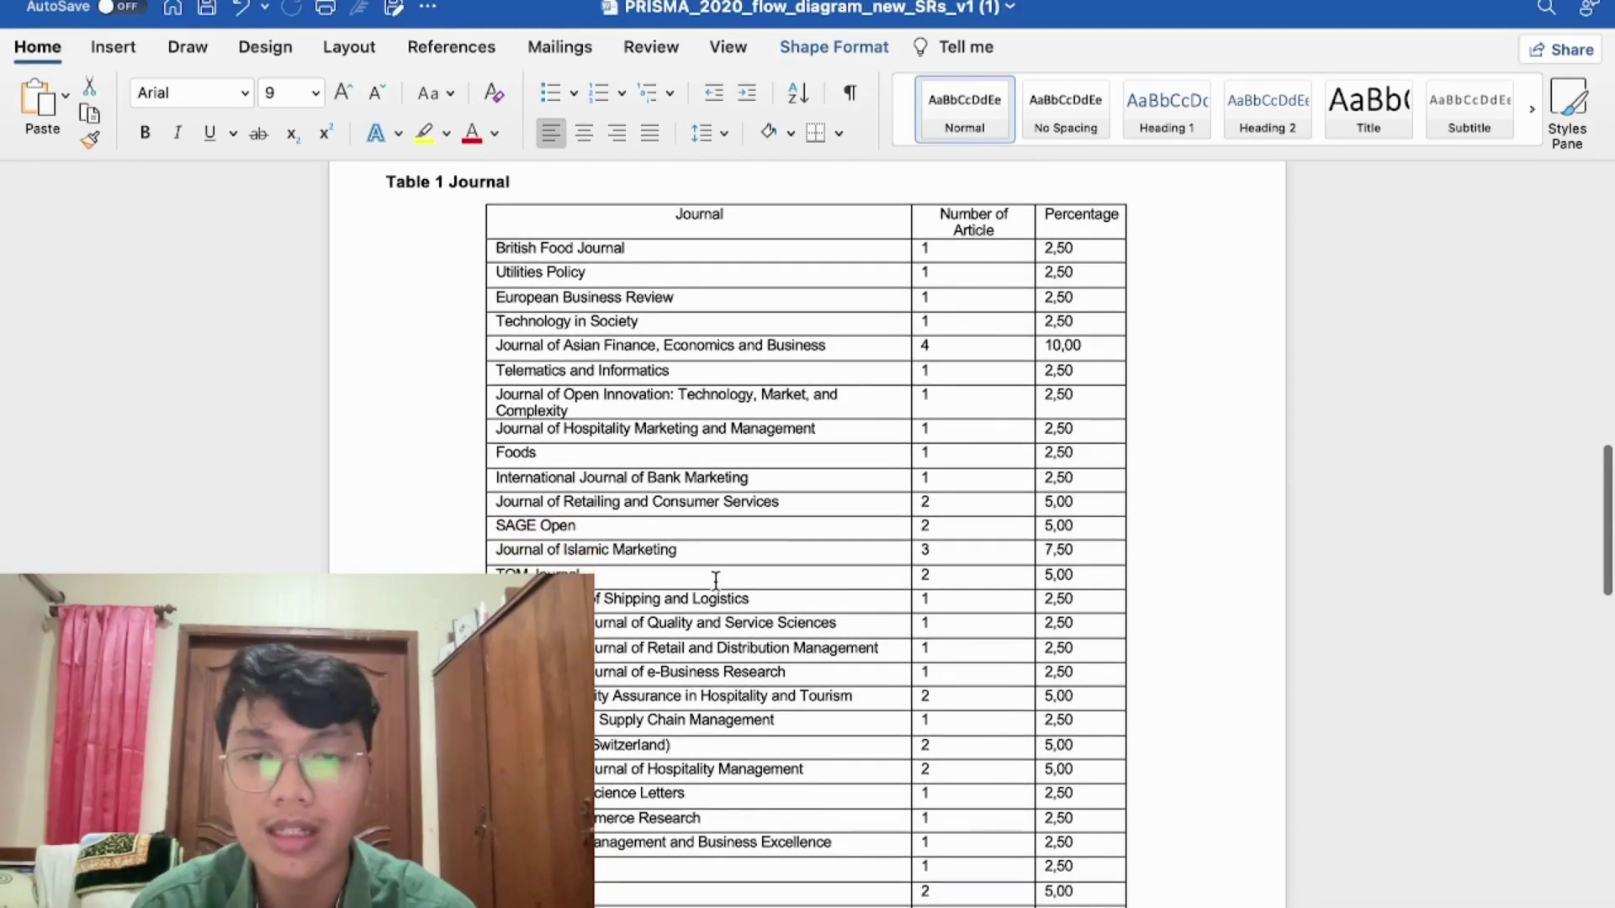
{"action": "left_click", "coordinate": [689, 254]}
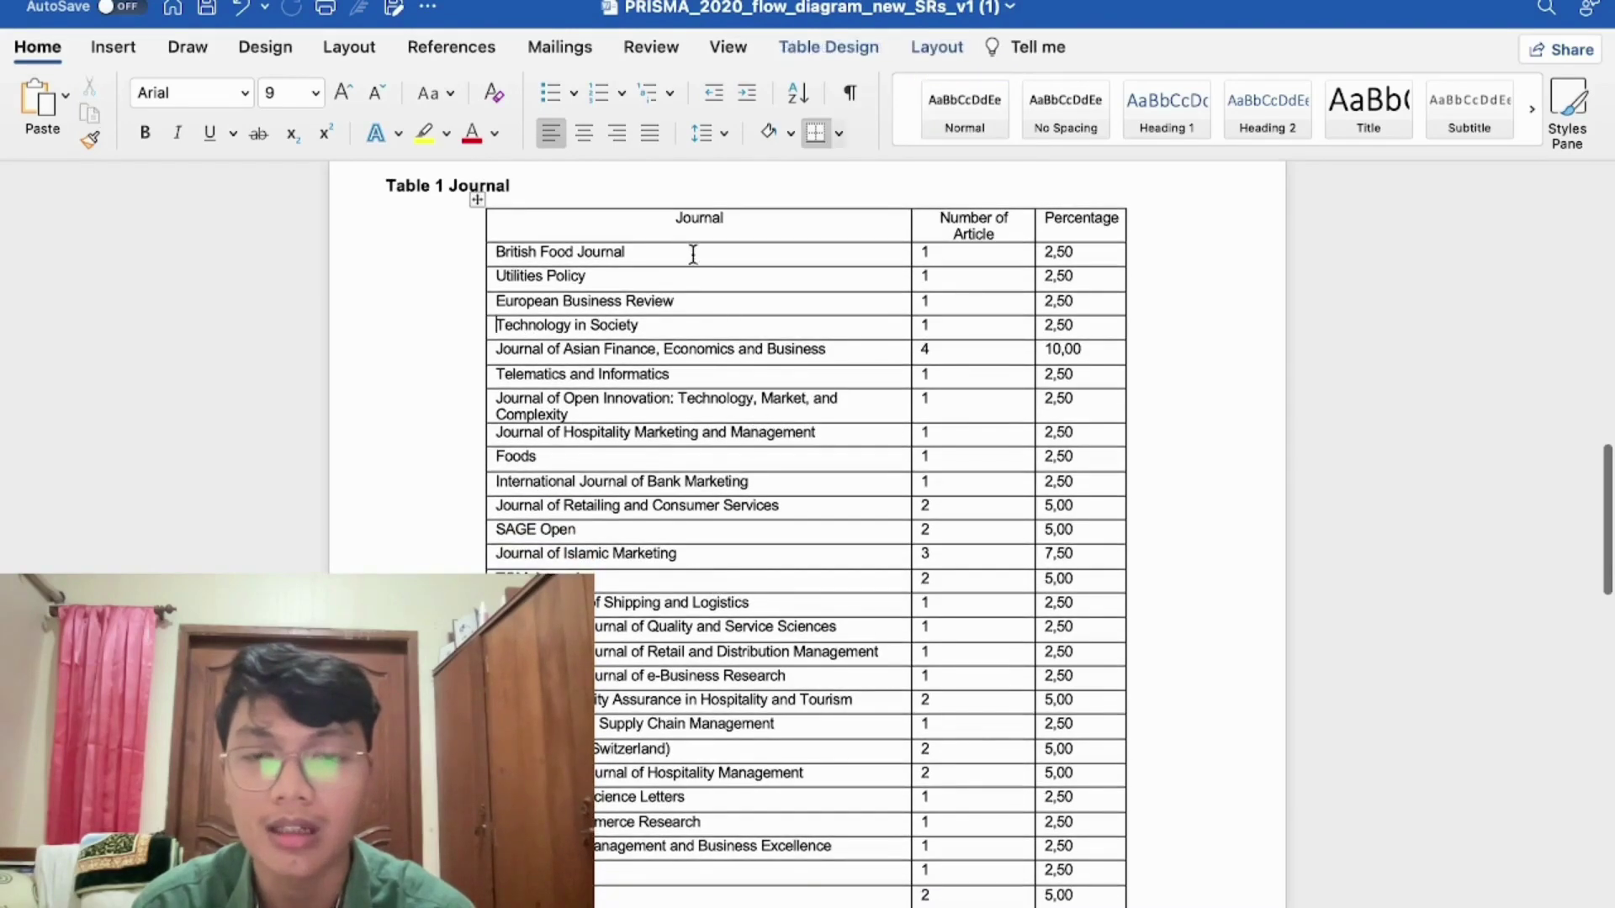
Step: Review the article counts in Table 1 Journal, selecting the Journal of Asian Finance, Economics and Business entry
{"action": "left_click", "coordinate": [711, 189]}
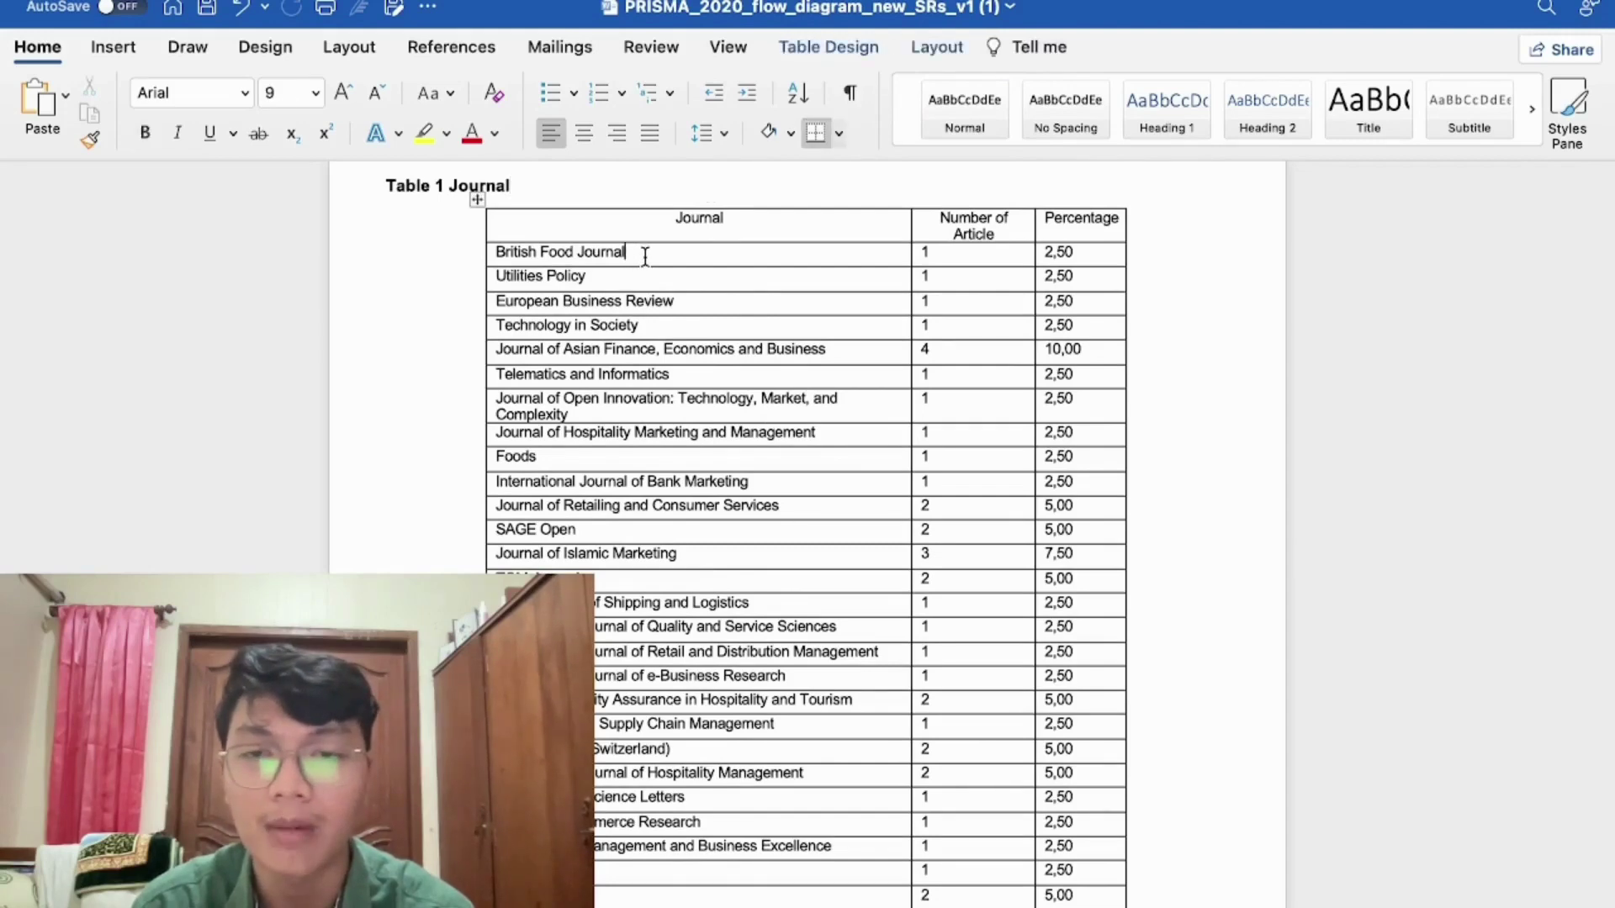
{"action": "scroll", "coordinate": [643, 340], "scroll_direction": "down", "scroll_amount": 3}
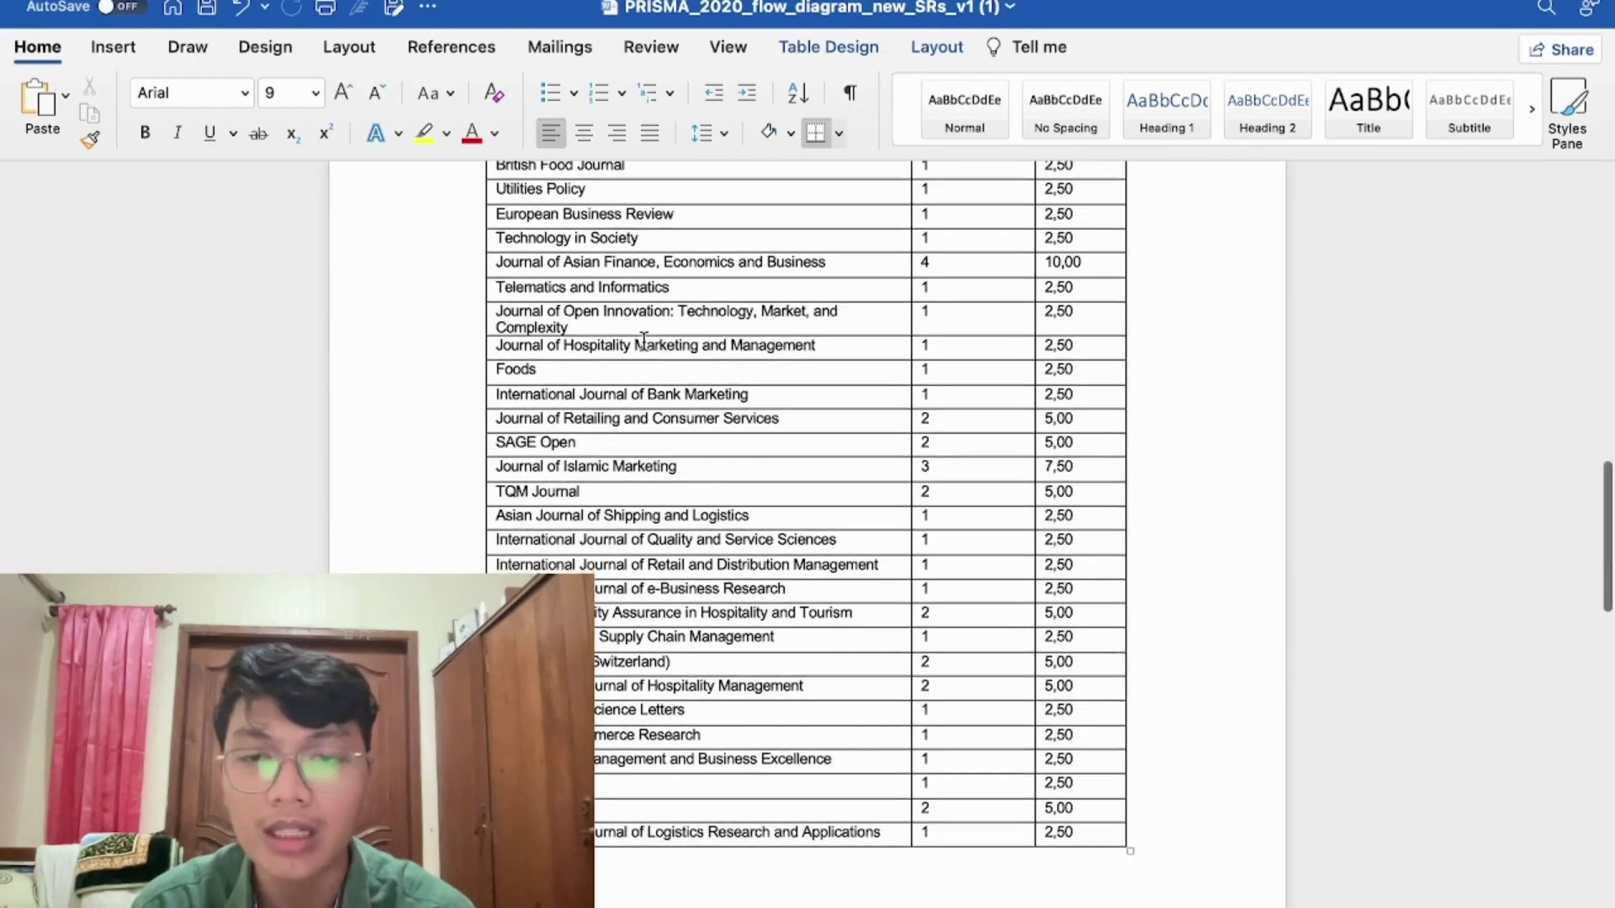
{"action": "scroll", "coordinate": [645, 340], "scroll_direction": "up", "scroll_amount": 2}
{"action": "scroll", "coordinate": [644, 340], "scroll_direction": "up", "scroll_amount": 1}
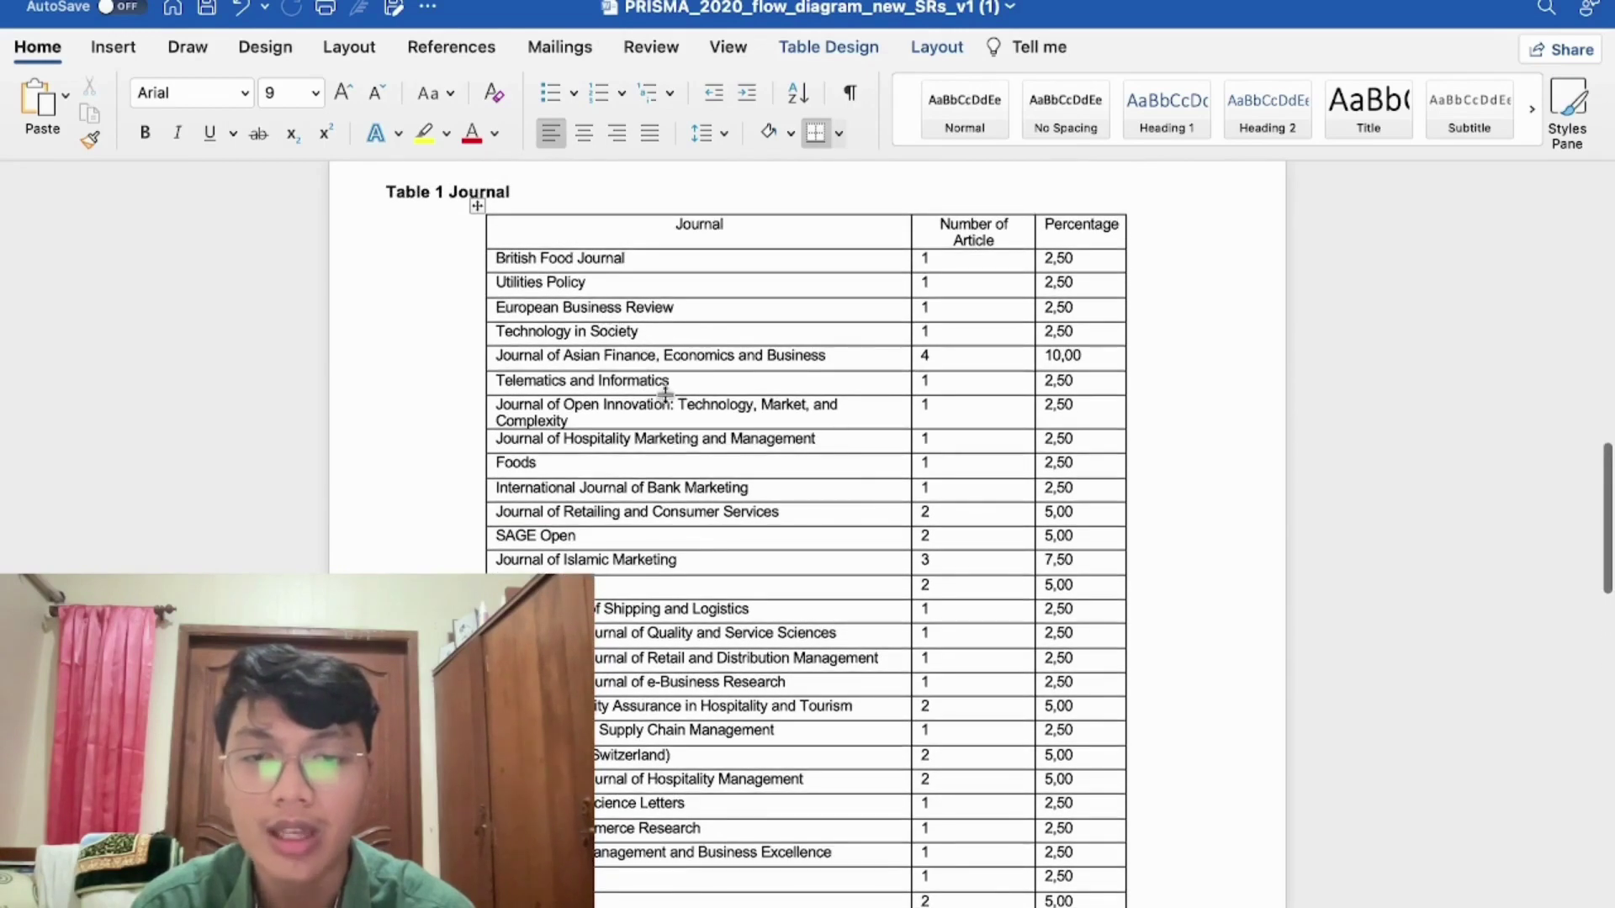
{"action": "left_click", "coordinate": [494, 355]}
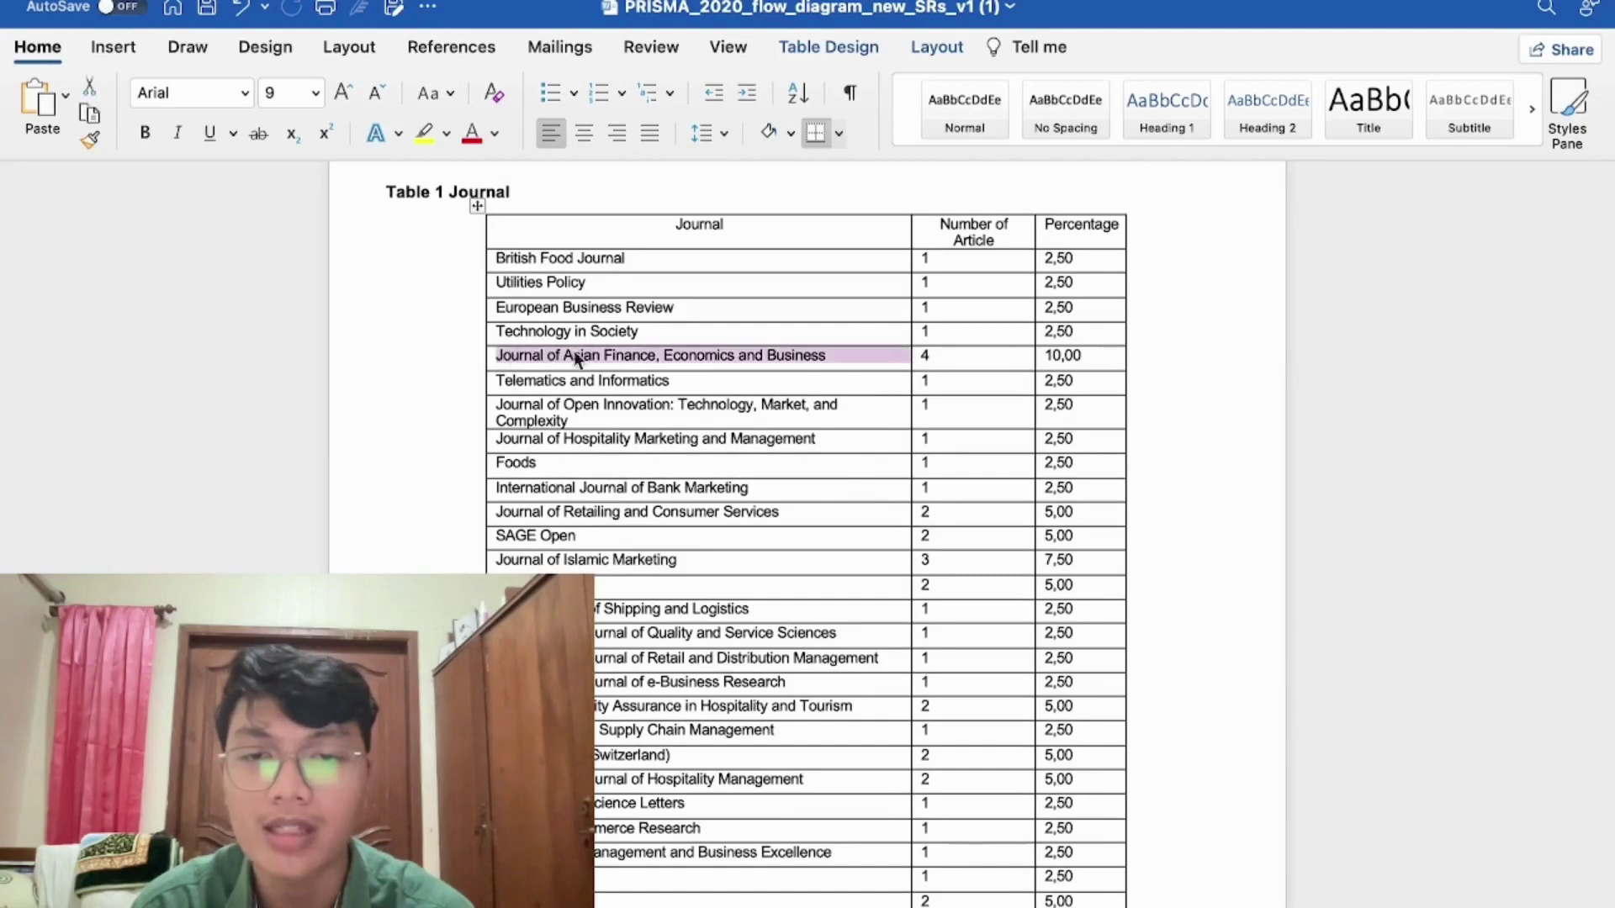
{"action": "left_click", "coordinate": [850, 360]}
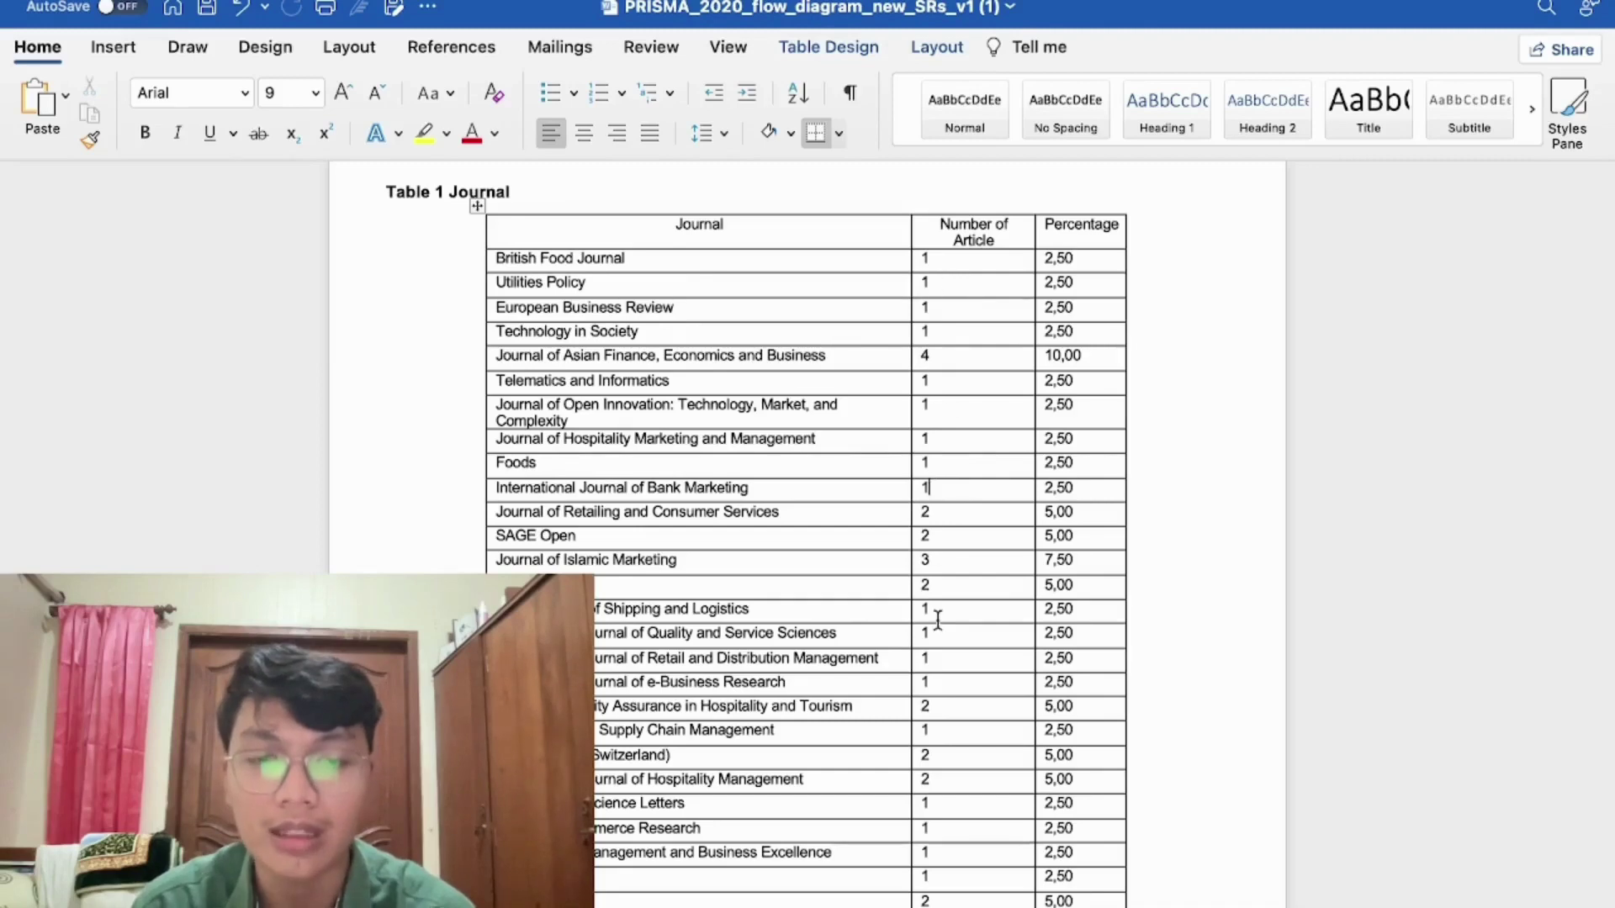
{"action": "scroll", "coordinate": [939, 808], "scroll_direction": "down", "scroll_amount": 4}
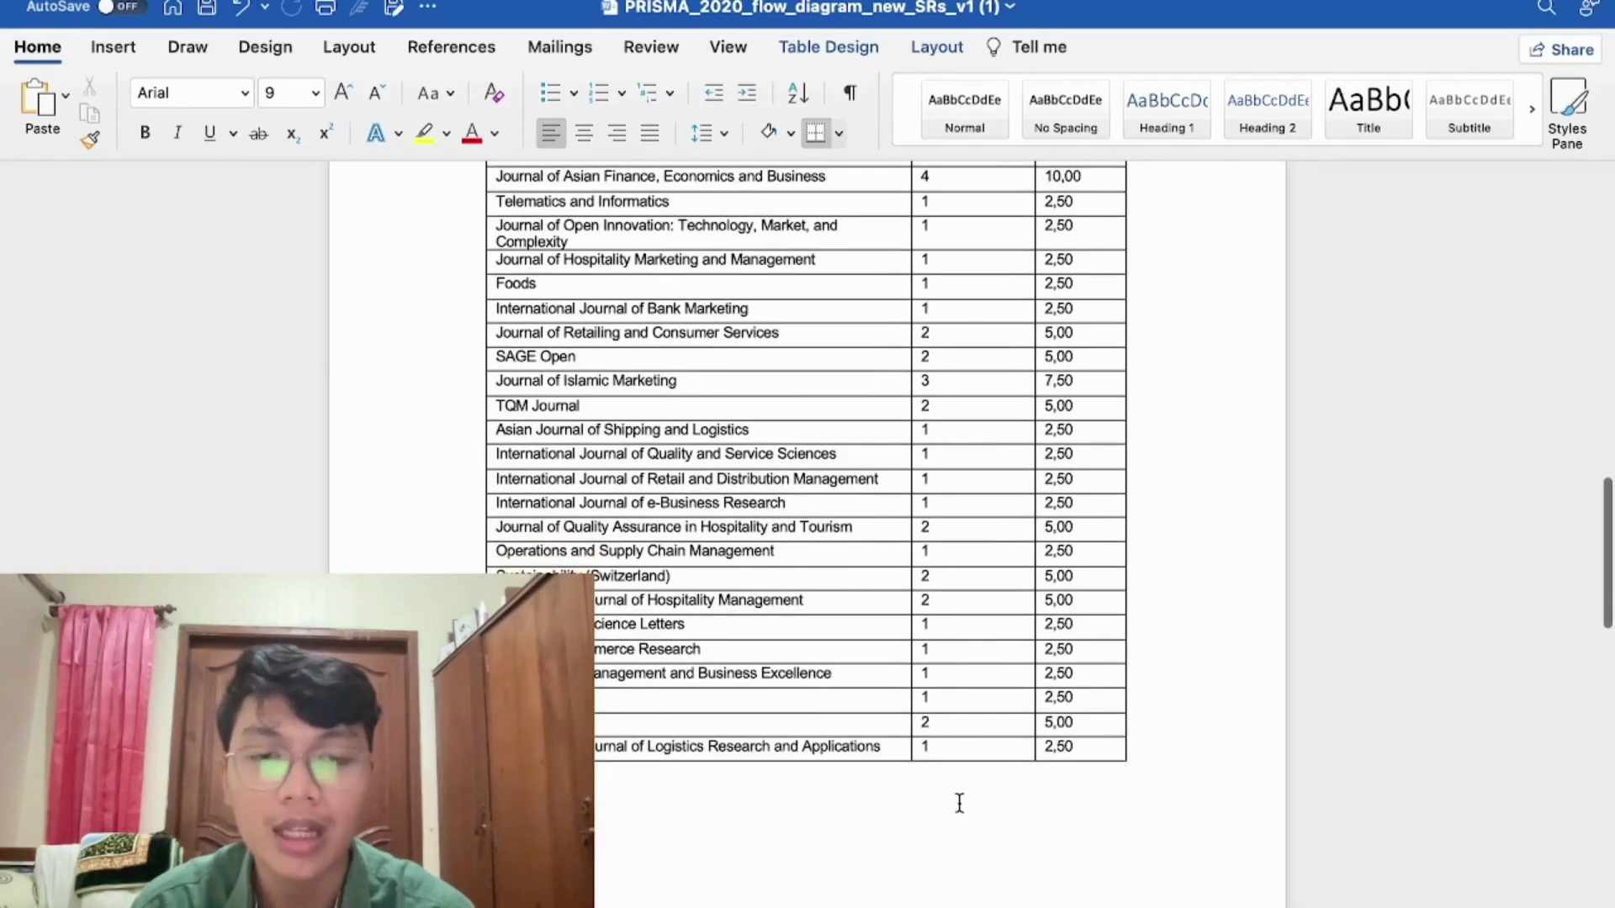
{"action": "left_click", "coordinate": [946, 788]}
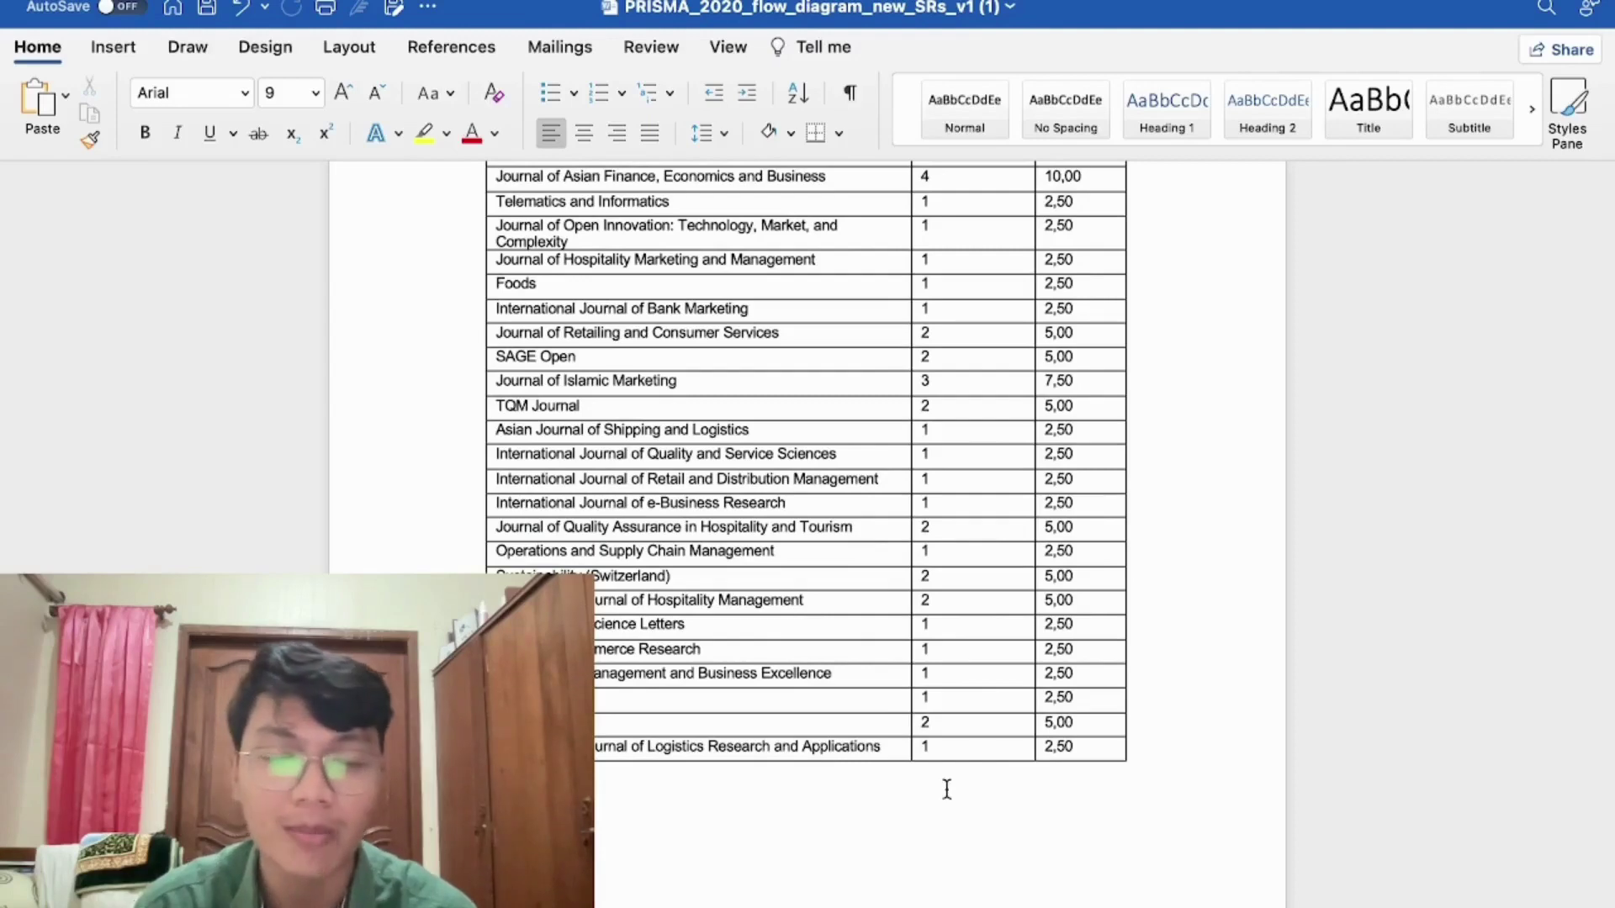
Step: Look over the Type Of Research, Location by Countries and Publication Year tables that follow the journal table
{"action": "scroll", "coordinate": [946, 789], "scroll_direction": "down", "scroll_amount": 20}
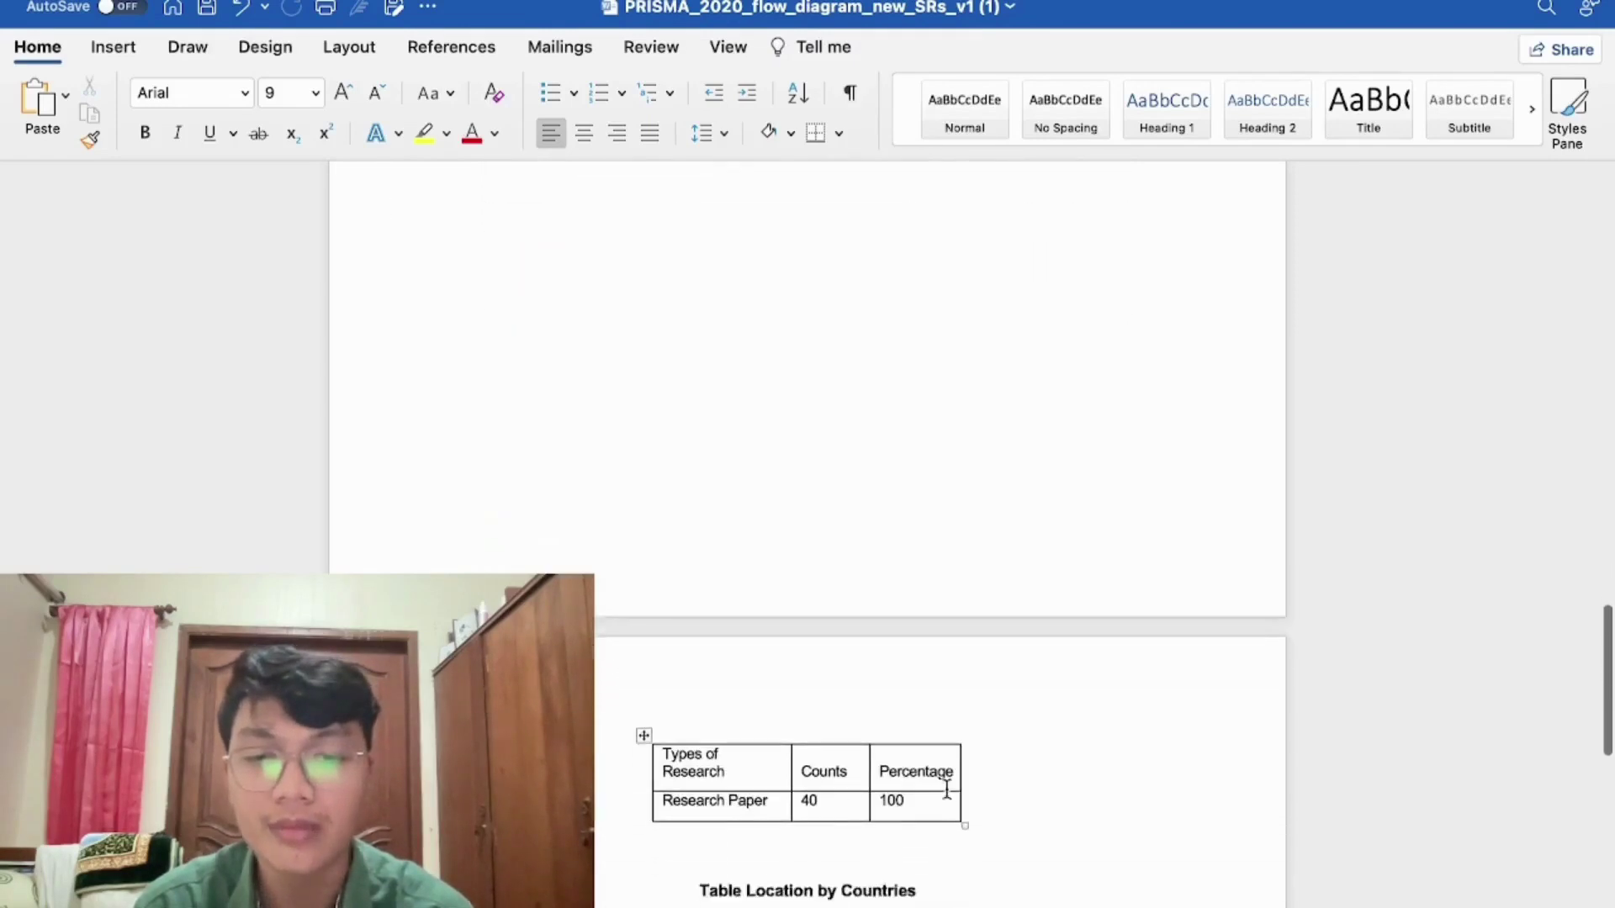
{"action": "scroll", "coordinate": [946, 789], "scroll_direction": "down", "scroll_amount": 4}
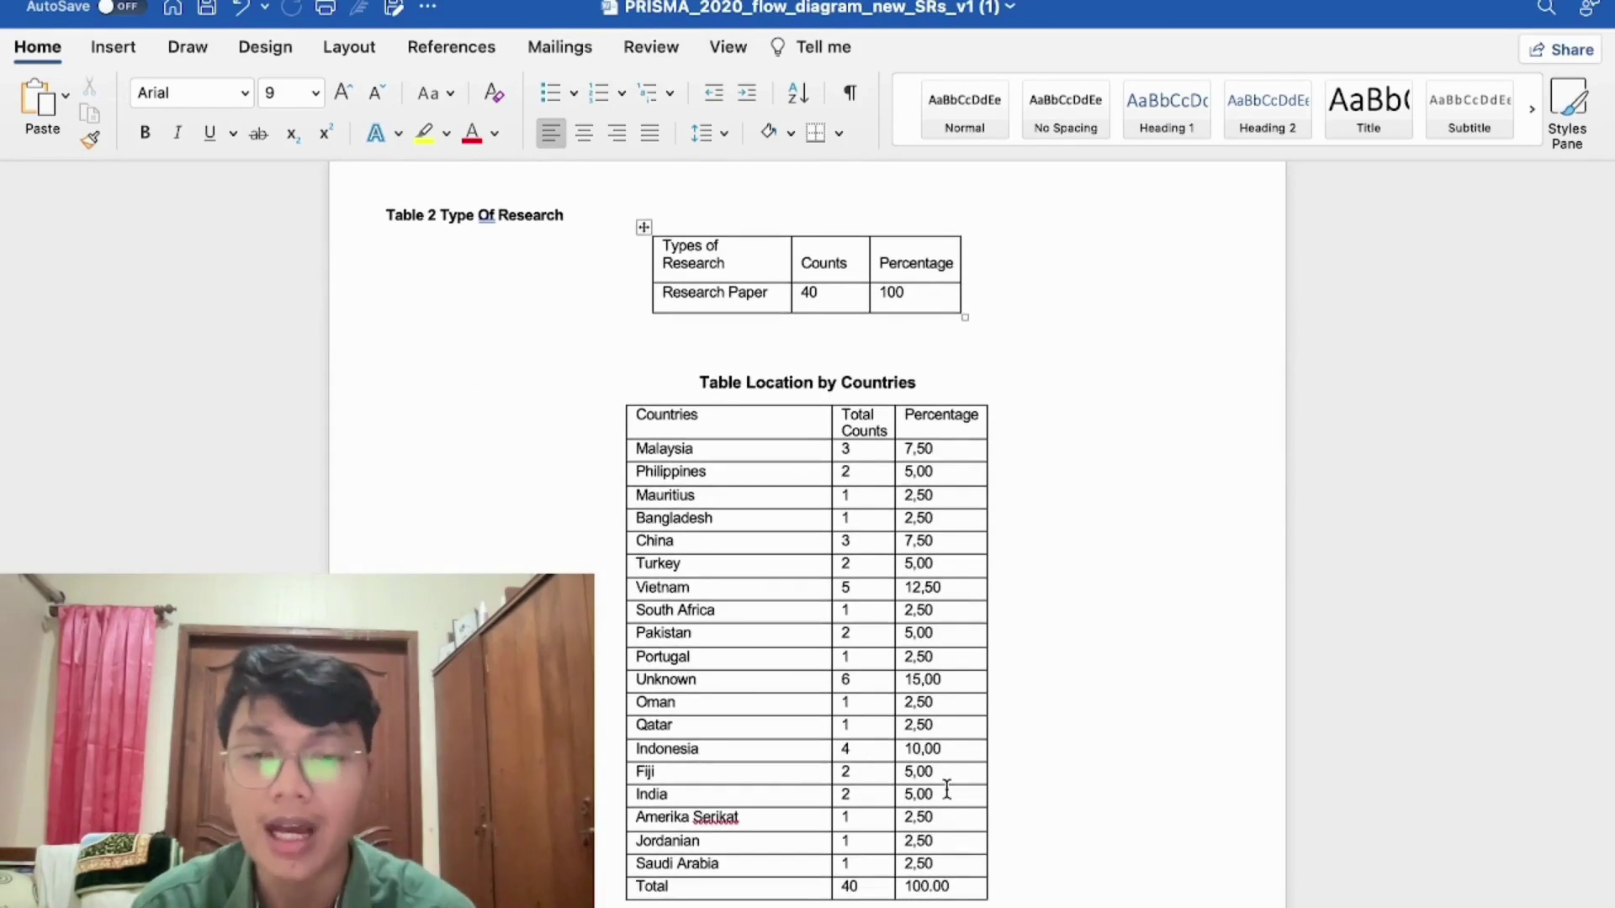
{"action": "scroll", "coordinate": [1152, 406], "scroll_direction": "down", "scroll_amount": 6}
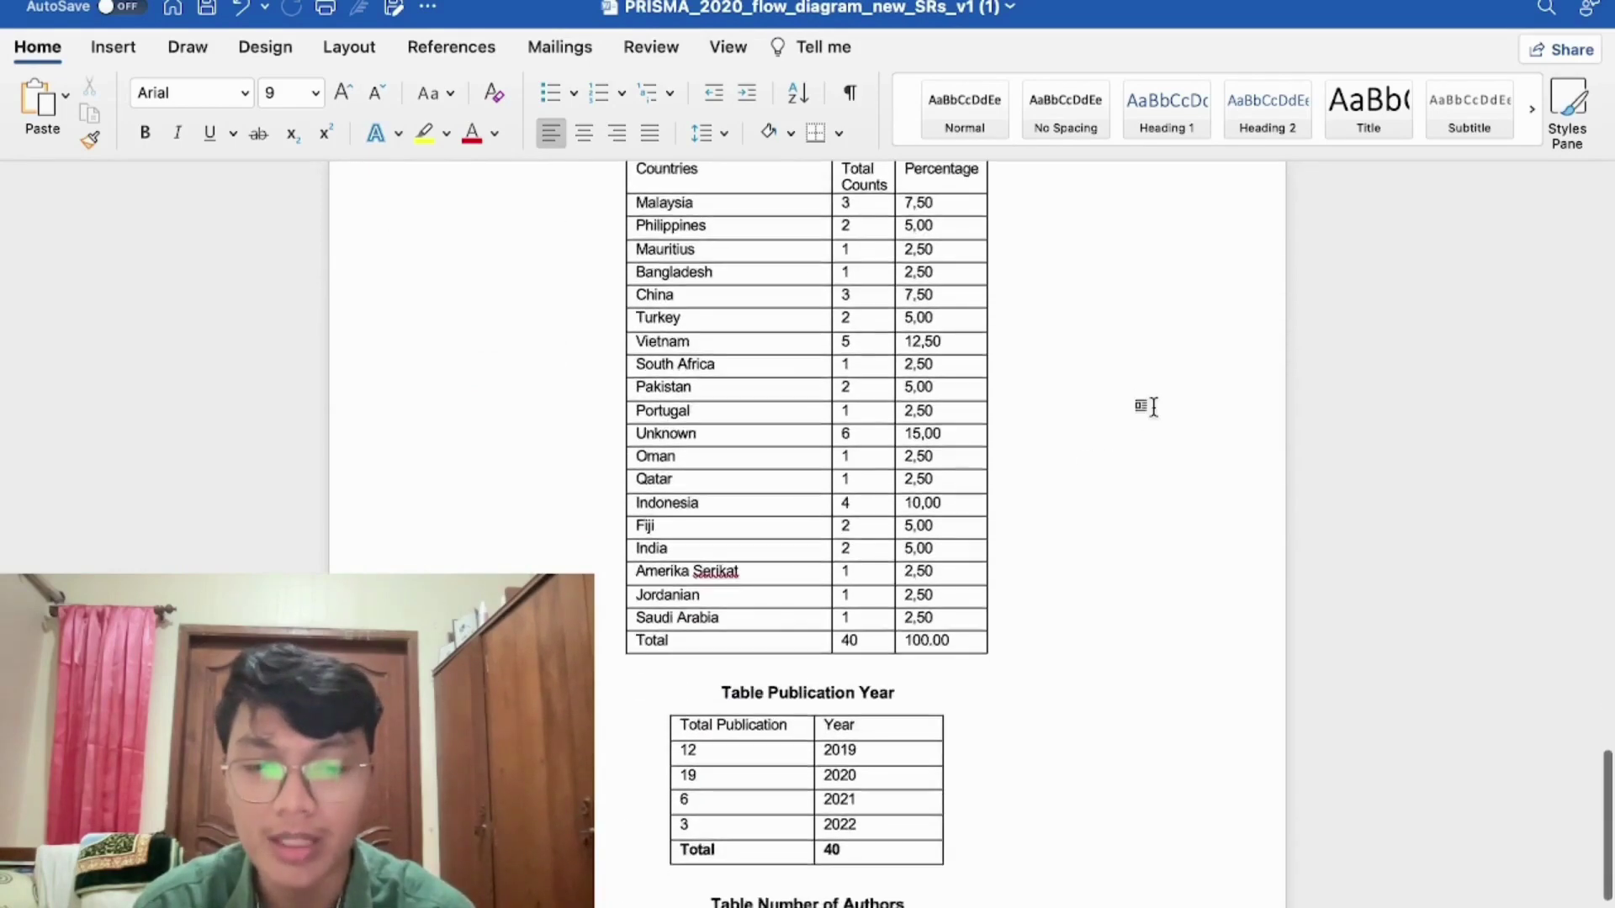
{"action": "scroll", "coordinate": [1153, 407], "scroll_direction": "up", "scroll_amount": 5}
{"action": "scroll", "coordinate": [1153, 407], "scroll_direction": "down", "scroll_amount": 3}
{"action": "scroll", "coordinate": [1153, 406], "scroll_direction": "up", "scroll_amount": 5}
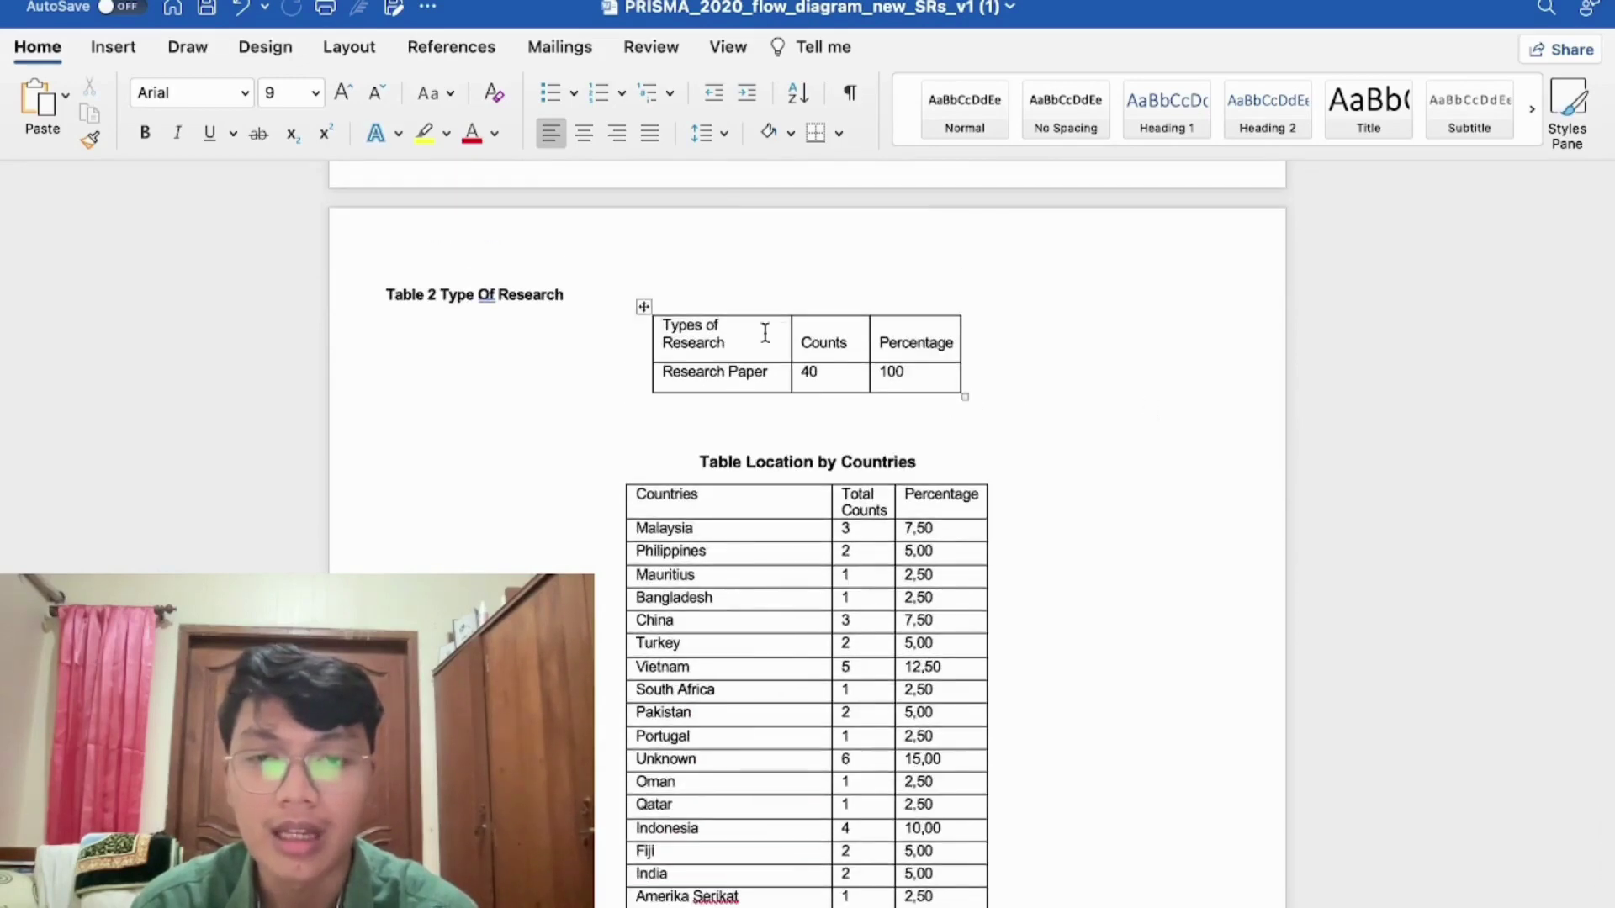
{"action": "scroll", "coordinate": [767, 344], "scroll_direction": "down", "scroll_amount": 3}
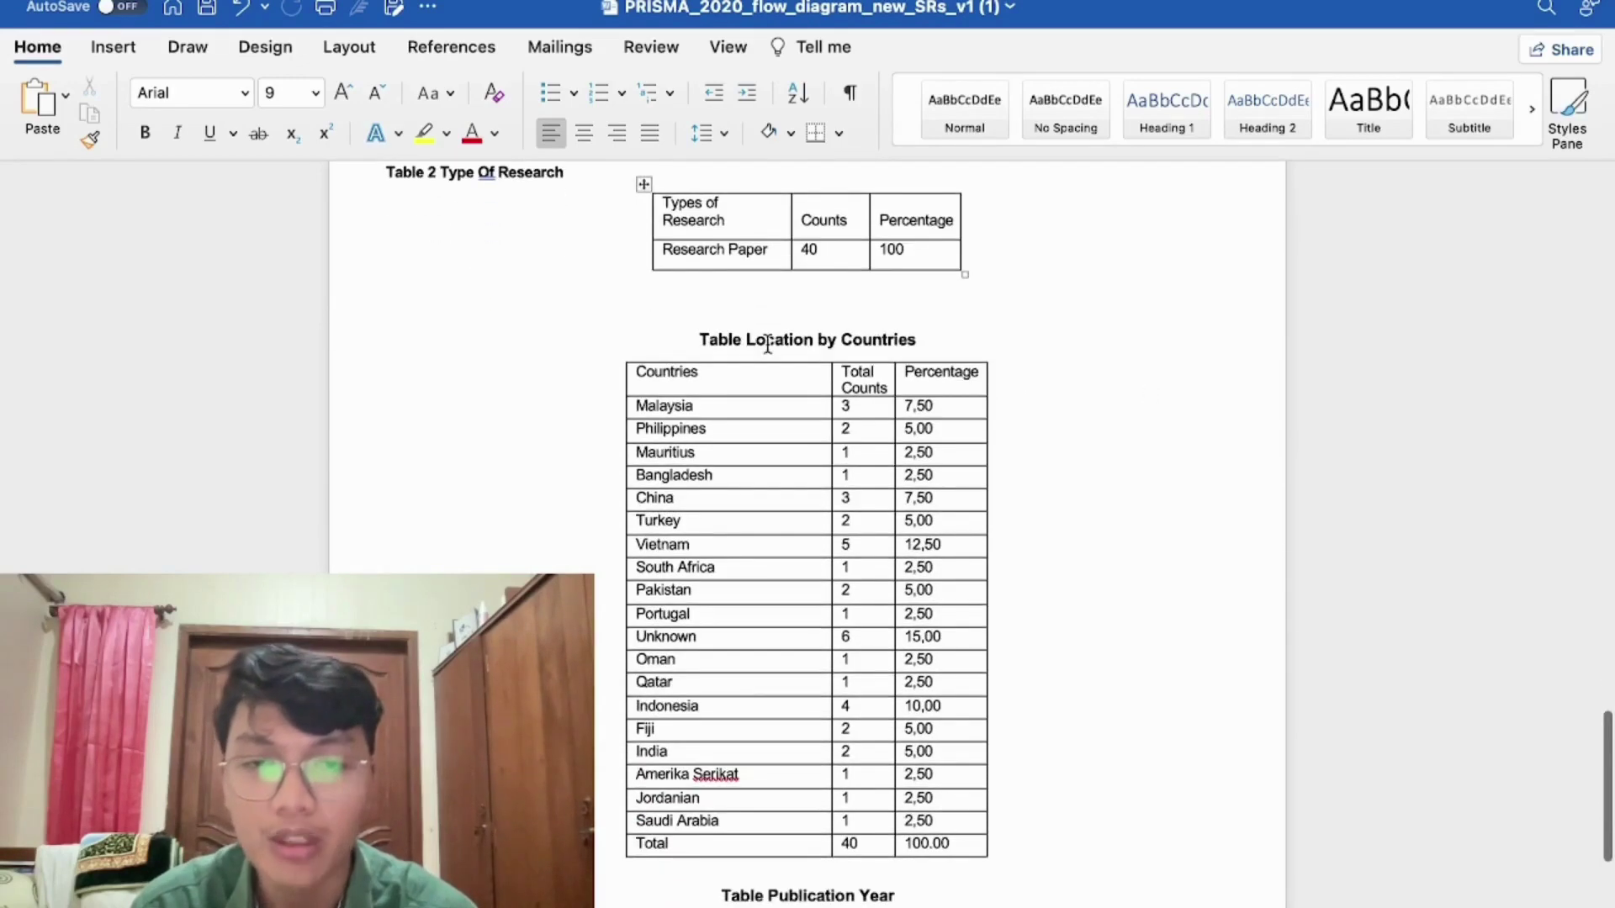
{"action": "scroll", "coordinate": [822, 435], "scroll_direction": "down", "scroll_amount": 7}
{"action": "scroll", "coordinate": [839, 668], "scroll_direction": "down", "scroll_amount": 3}
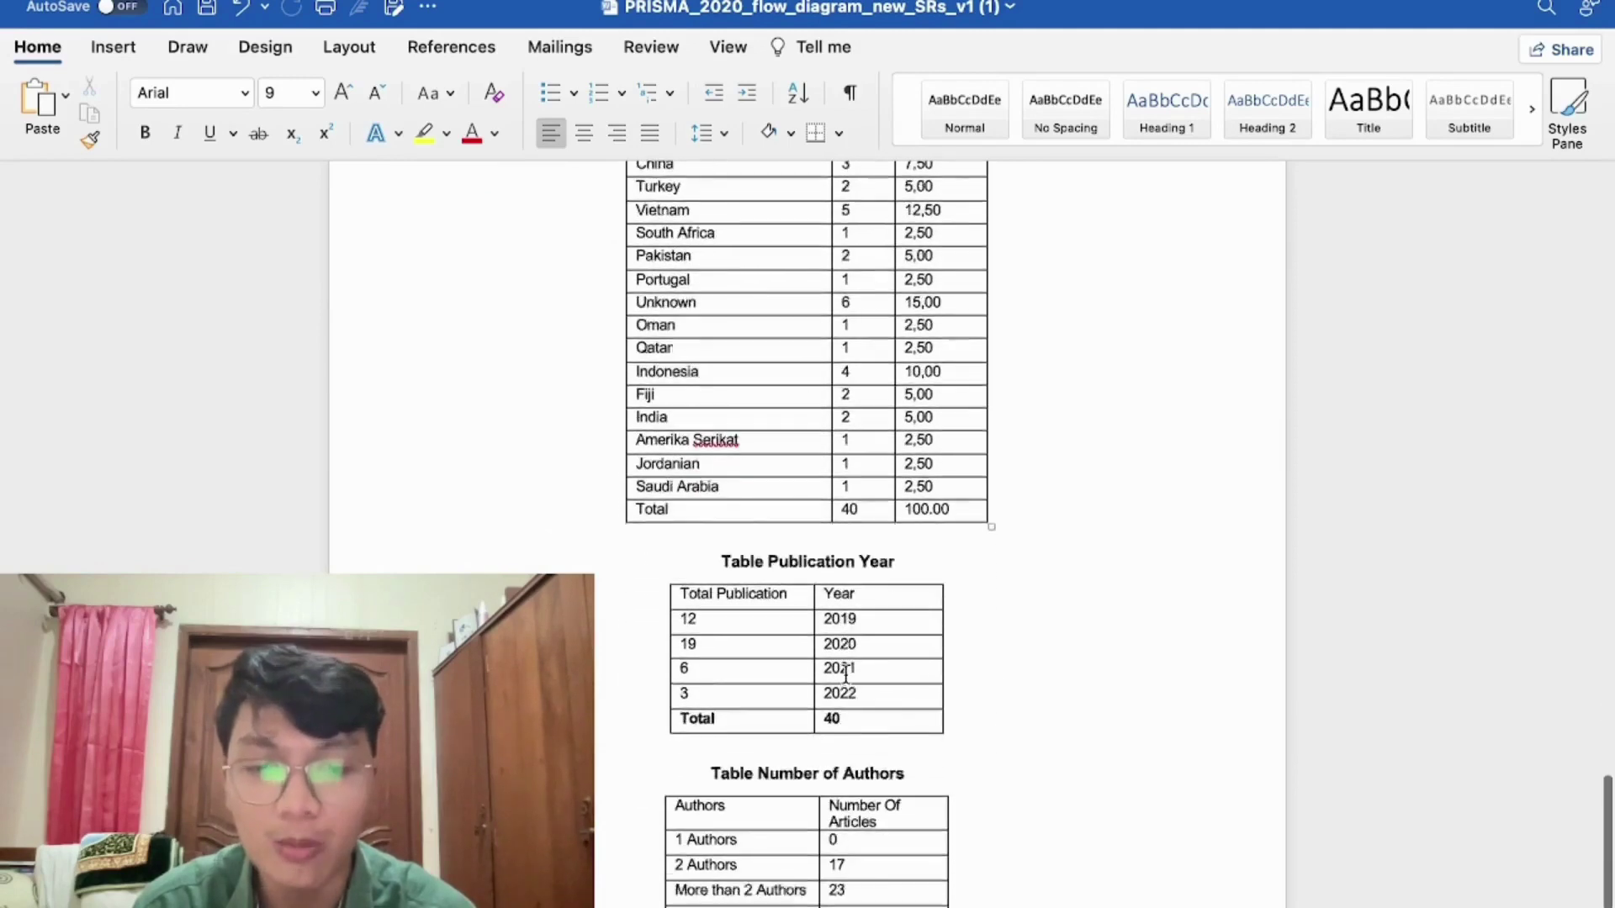
{"action": "scroll", "coordinate": [861, 673], "scroll_direction": "up", "scroll_amount": 13}
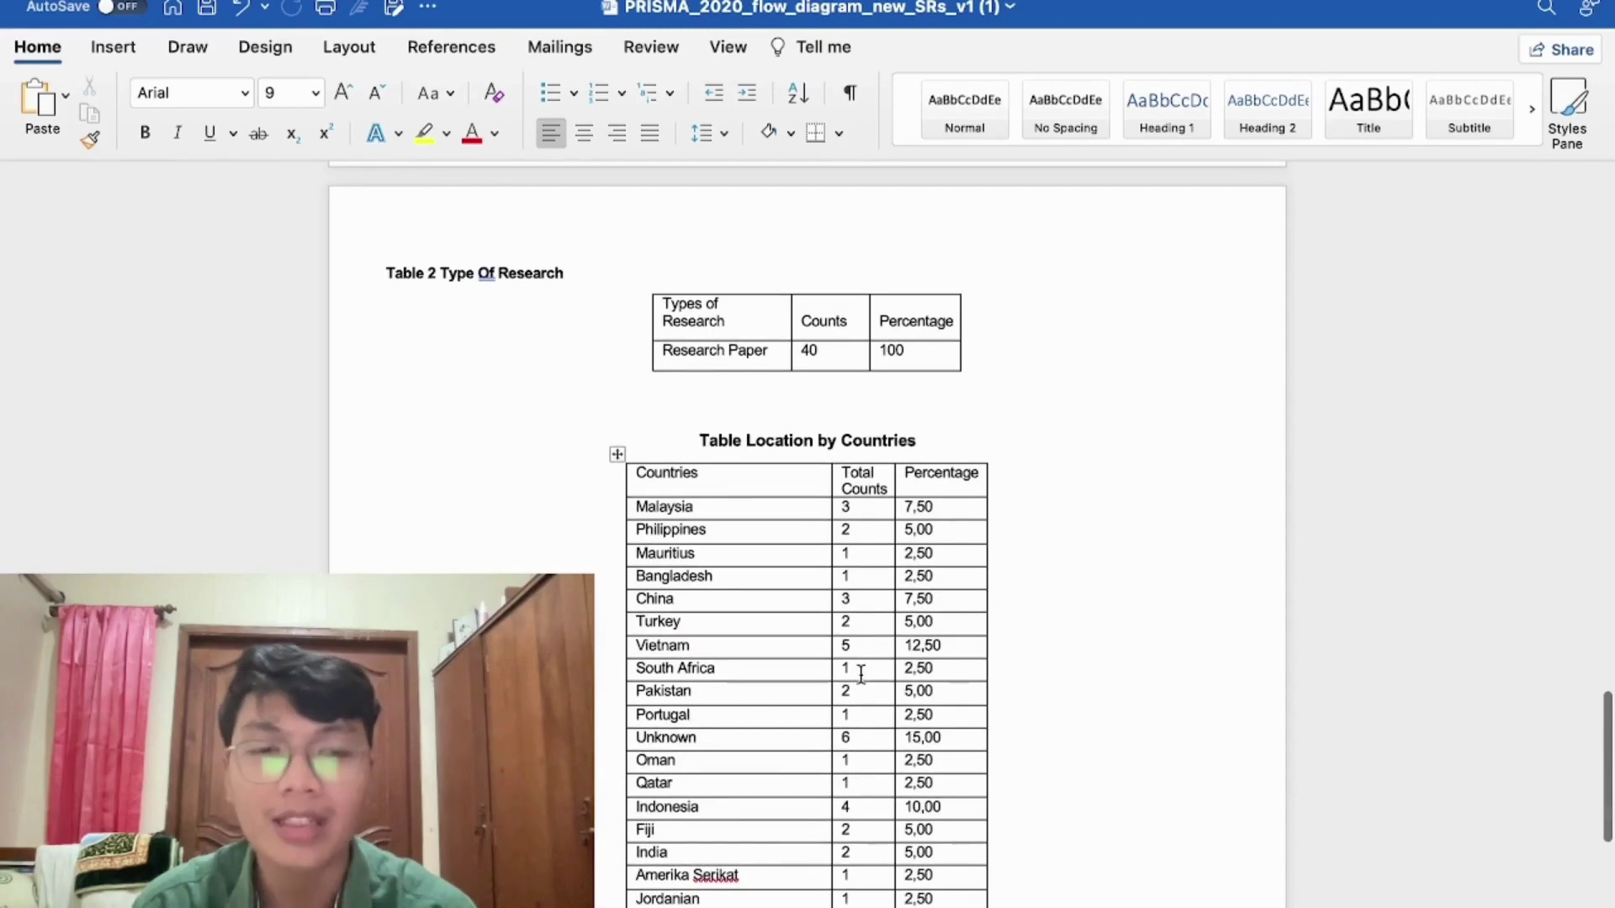
{"action": "scroll", "coordinate": [861, 672], "scroll_direction": "down", "scroll_amount": 2}
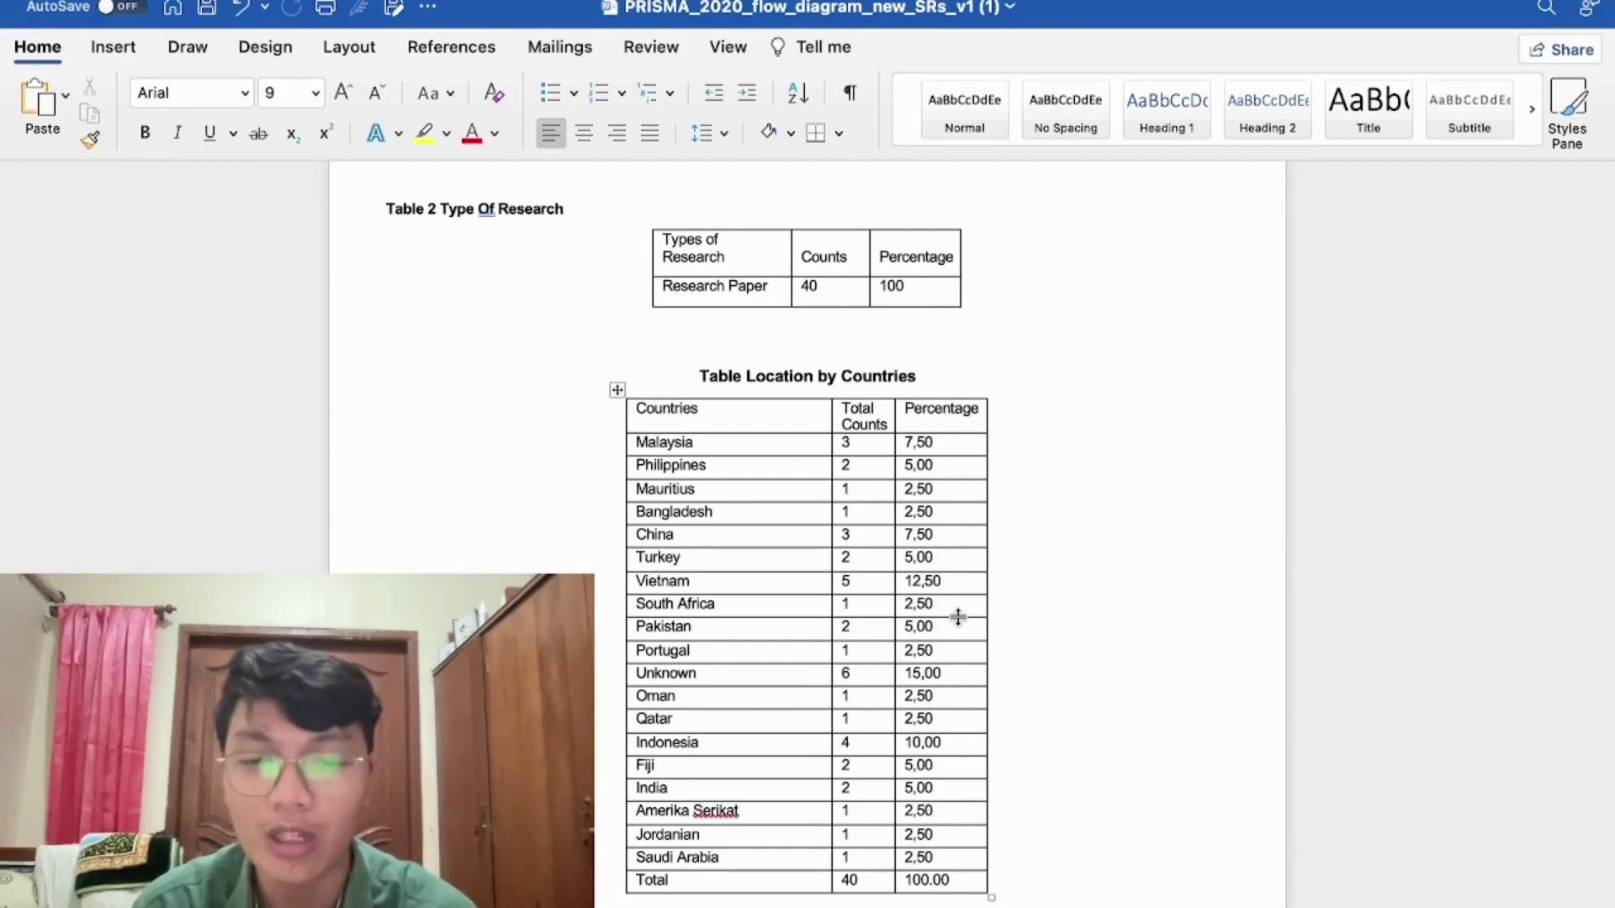
{"action": "scroll", "coordinate": [958, 618], "scroll_direction": "up", "scroll_amount": 1}
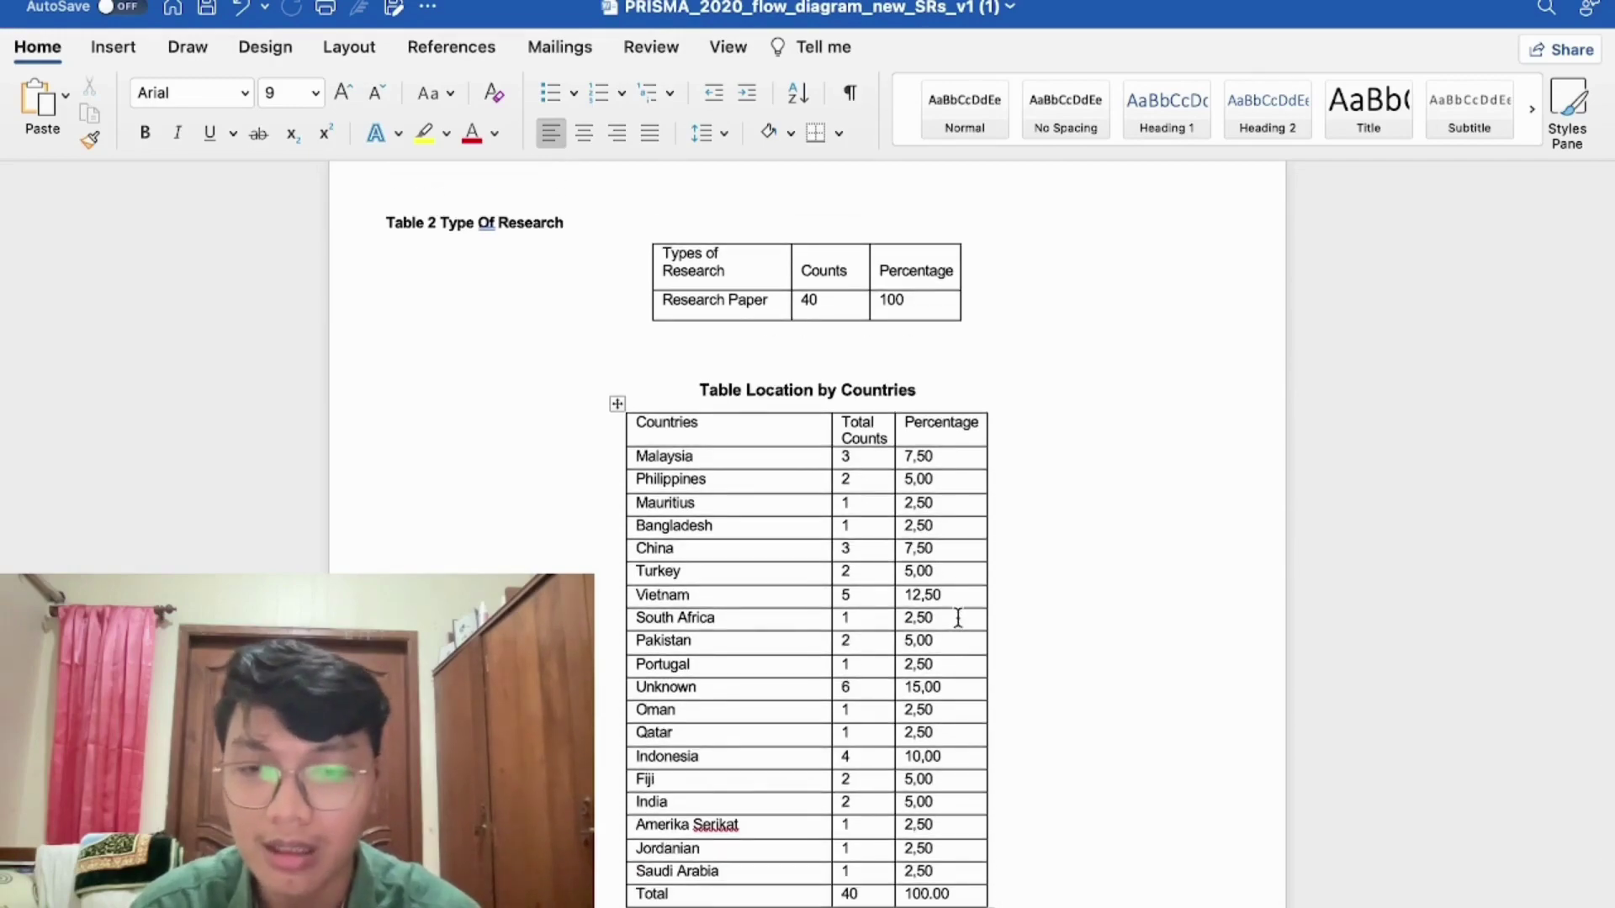
Step: Switch to the Copy of Tugas Kelompok 40 Jurnal workbook in Excel, select Type entries Y4:Y21 and review the rest of the column
{"action": "left_click", "coordinate": [800, 888]}
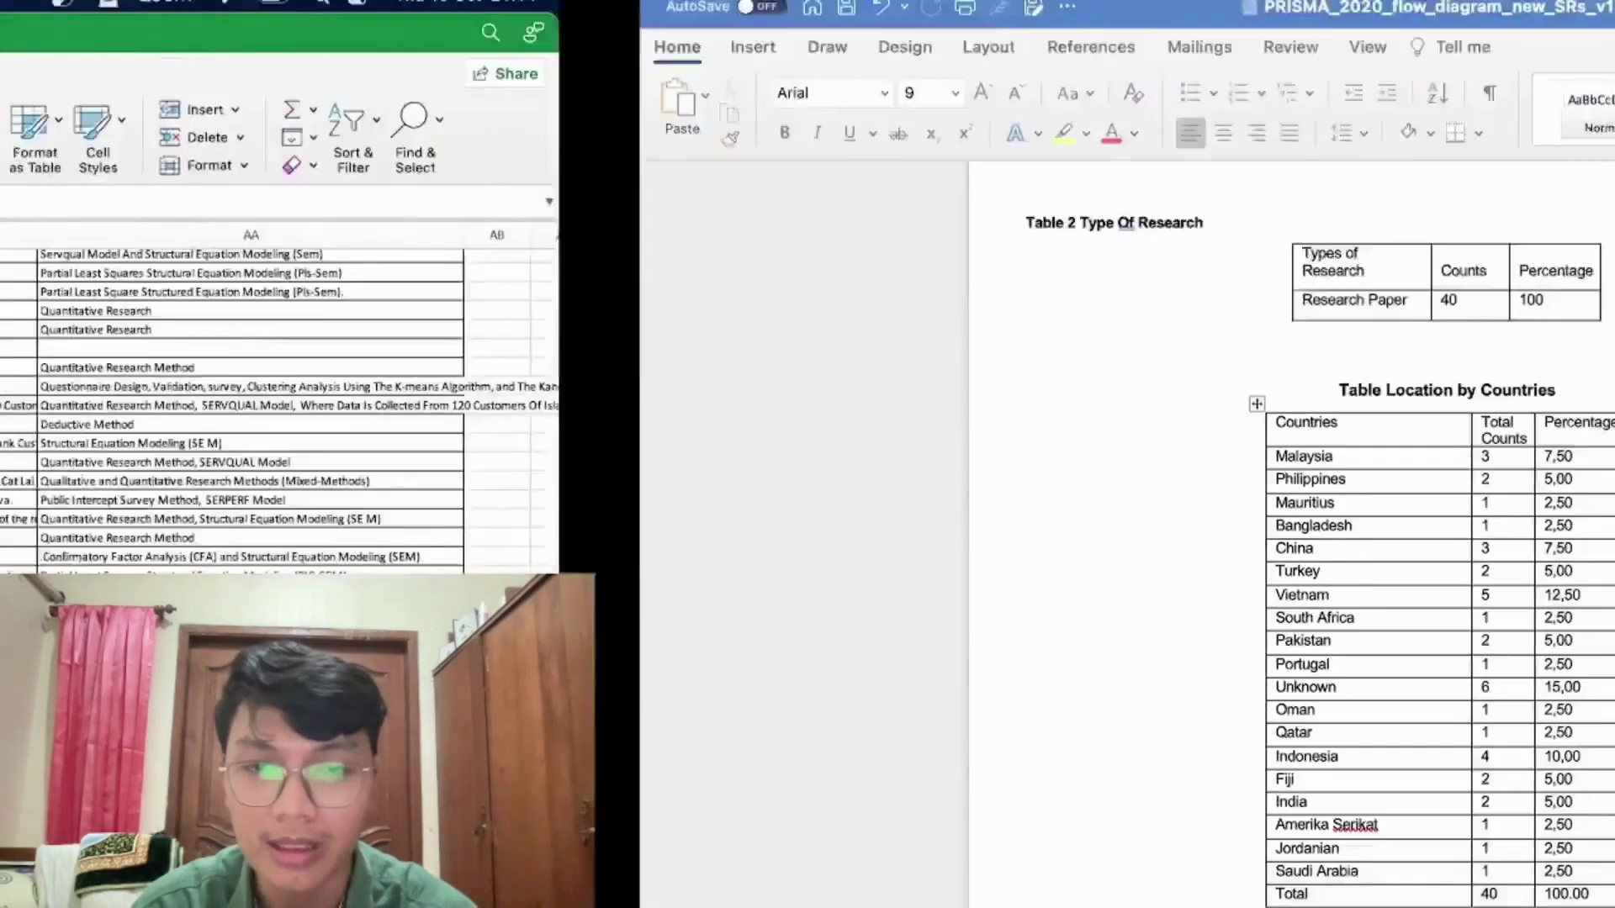
{"action": "scroll", "coordinate": [659, 339], "scroll_direction": "up", "scroll_amount": 5}
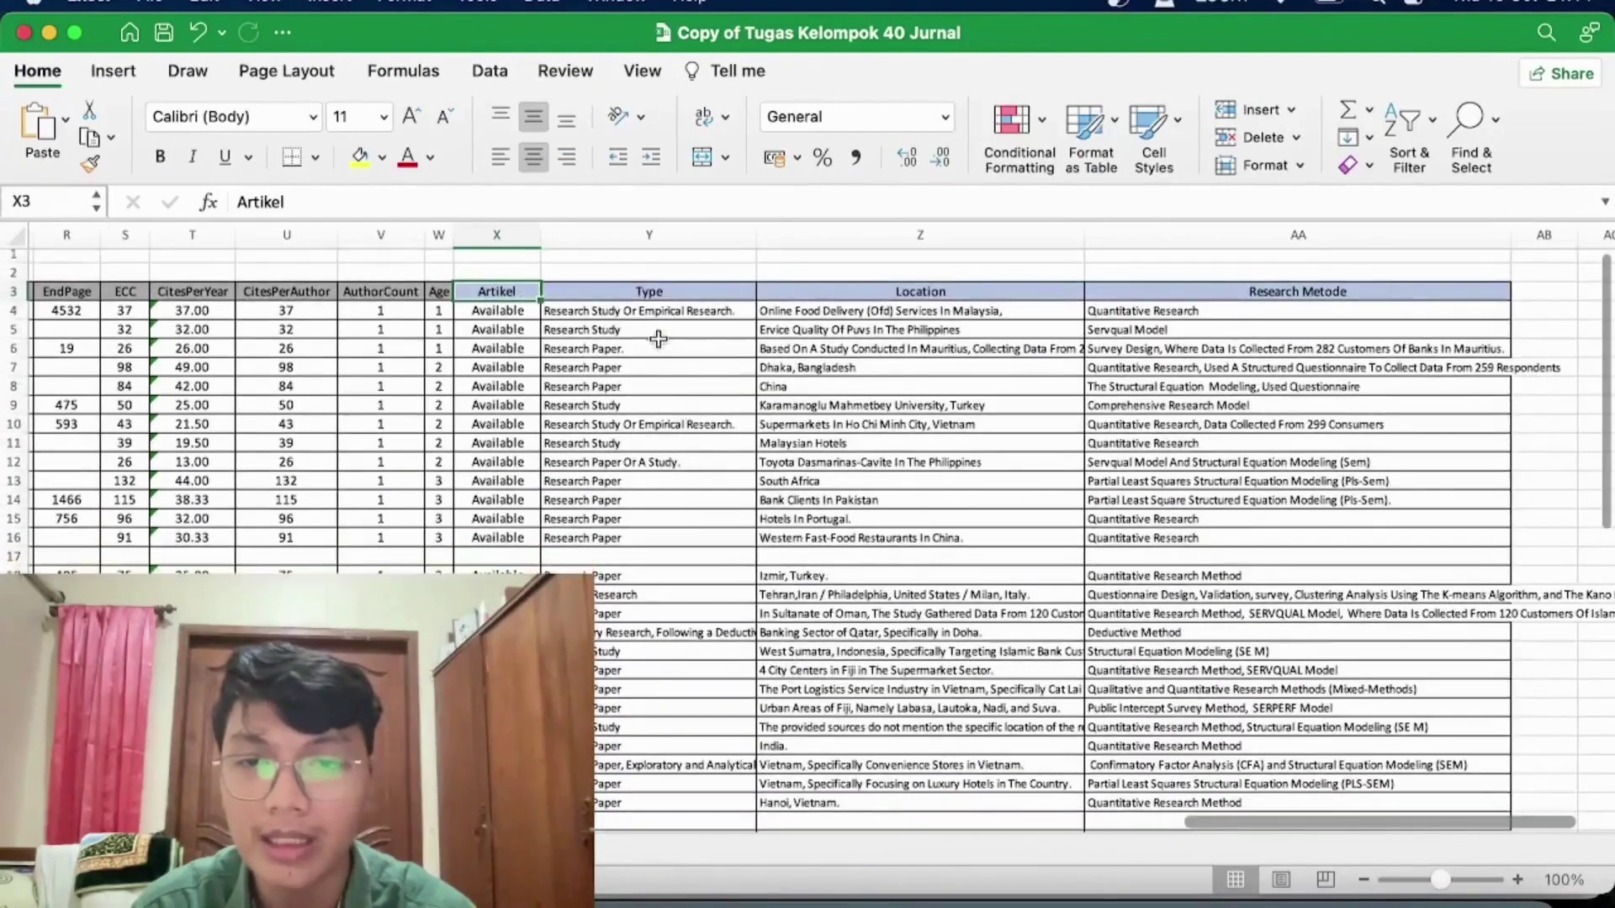
{"action": "left_click_drag", "start_coordinate": [652, 311], "coordinate": [637, 635]}
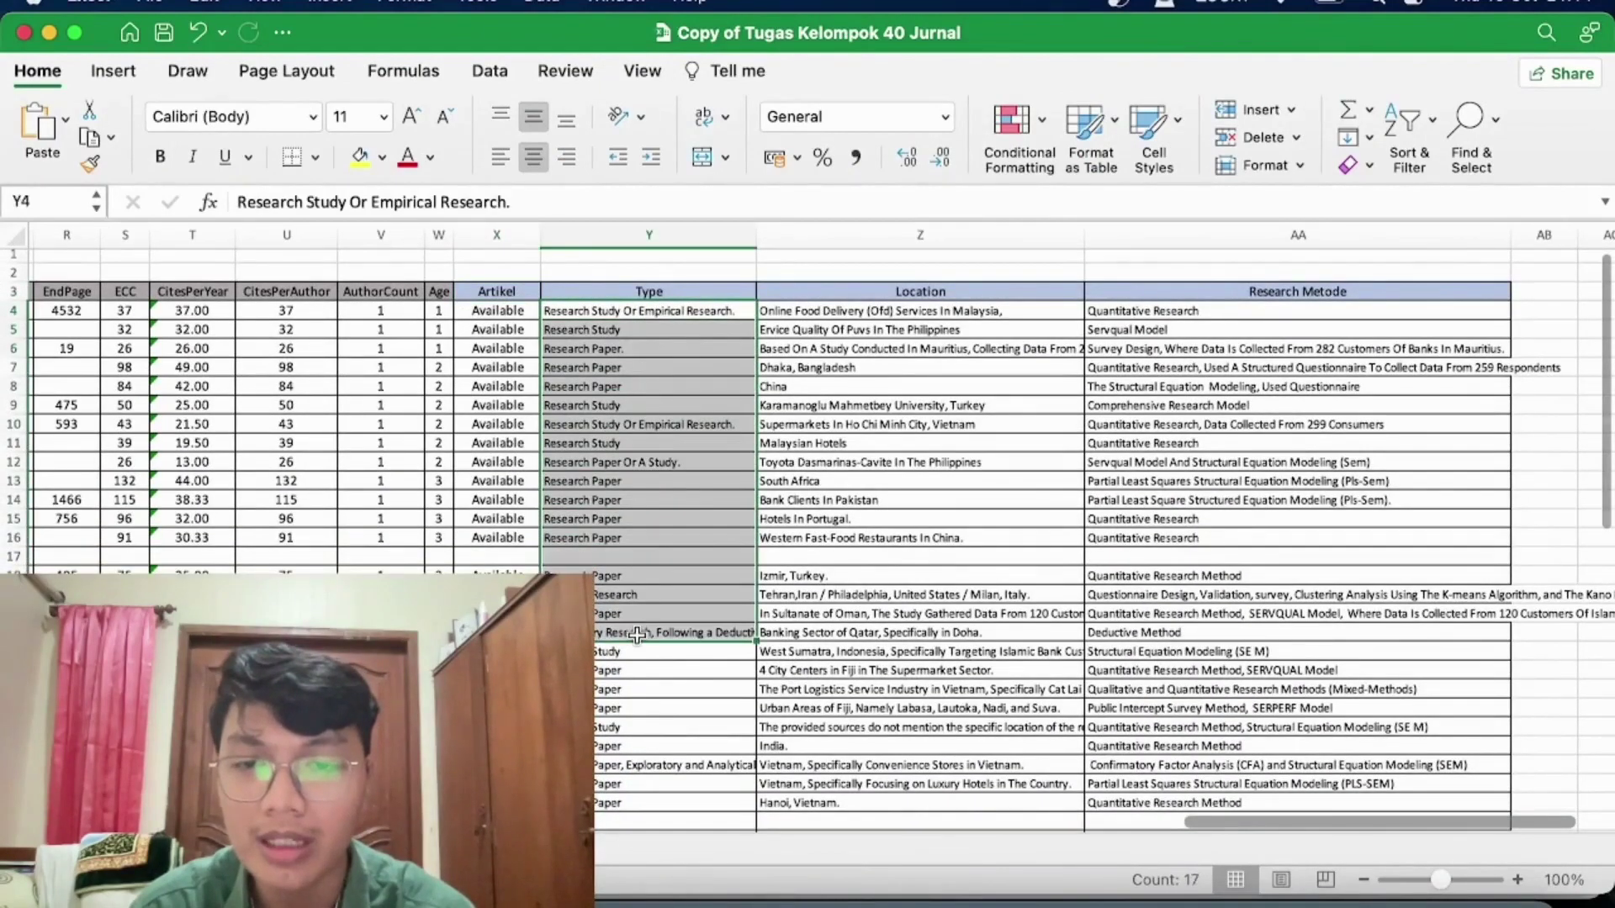
{"action": "scroll", "coordinate": [637, 635], "scroll_direction": "down", "scroll_amount": 10}
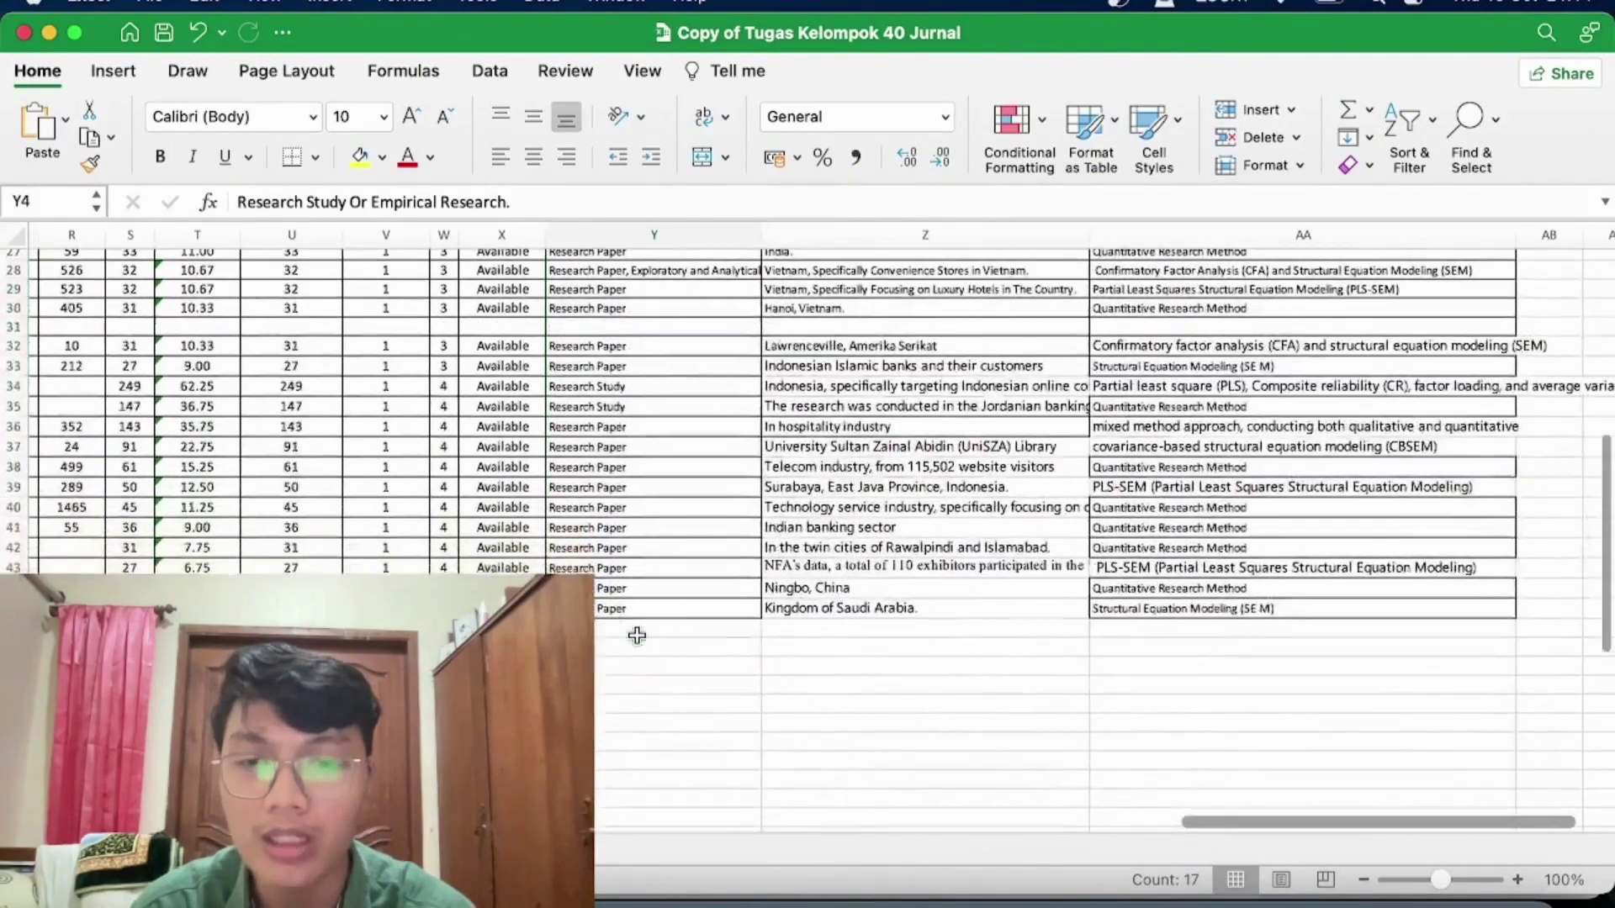
{"action": "scroll", "coordinate": [637, 635], "scroll_direction": "up", "scroll_amount": 10}
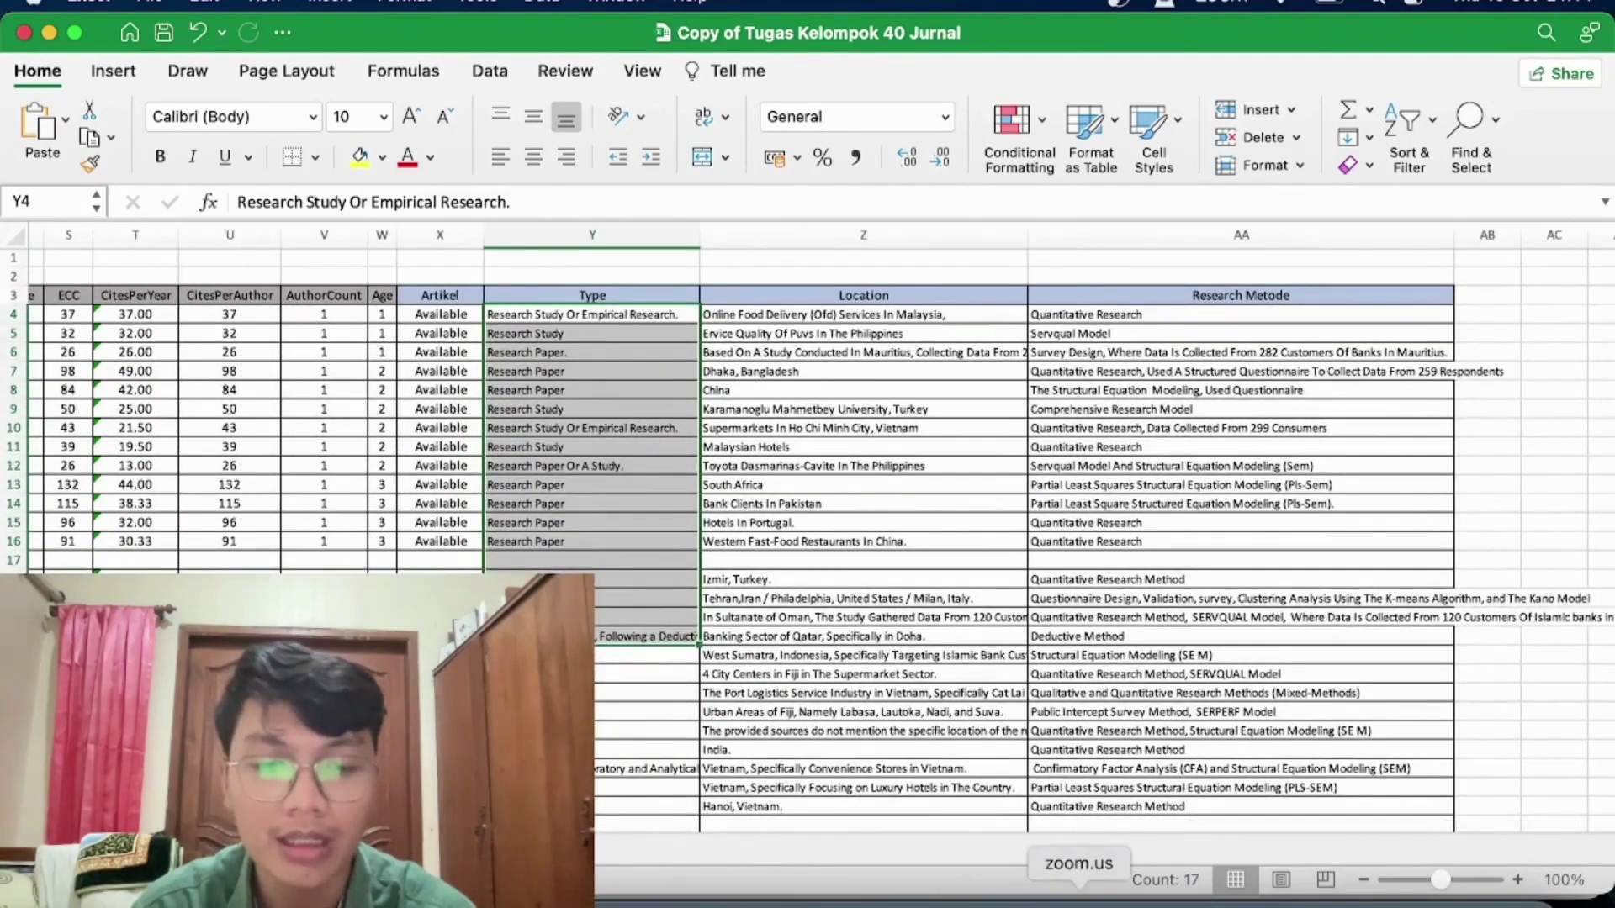
Step: Return to the PRISMA document in Word and select the Research Paper count in Table 2 Type Of Research
{"action": "left_click", "coordinate": [945, 896]}
{"action": "scroll", "coordinate": [743, 467], "scroll_direction": "down", "scroll_amount": 2}
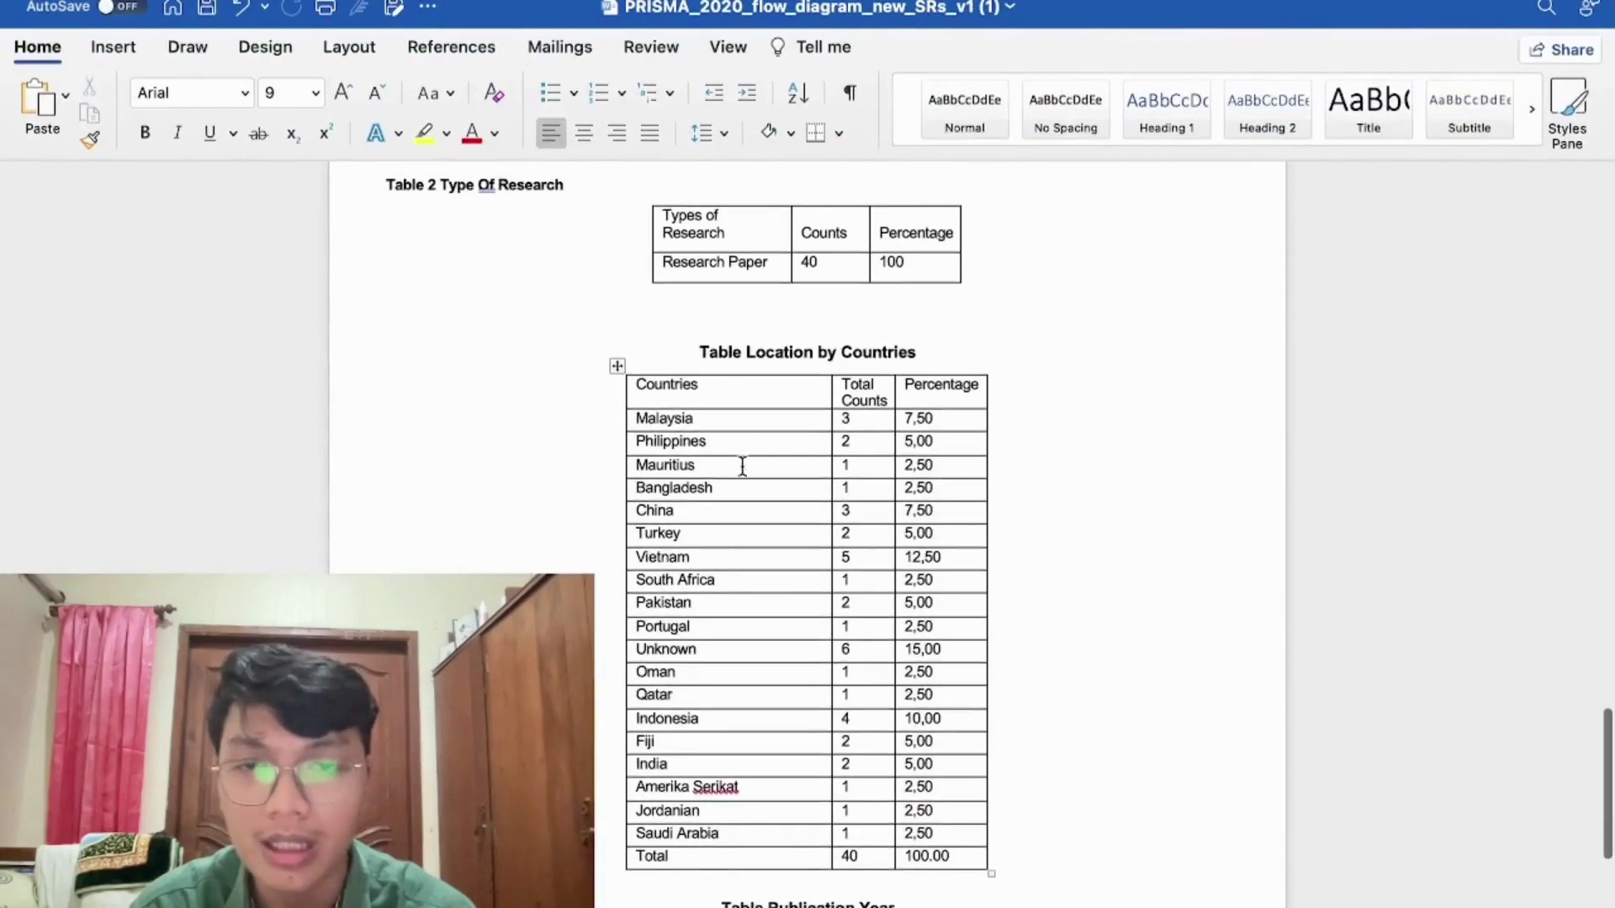
{"action": "scroll", "coordinate": [741, 454], "scroll_direction": "up", "scroll_amount": 1}
{"action": "left_click_drag", "start_coordinate": [664, 280], "coordinate": [820, 281]}
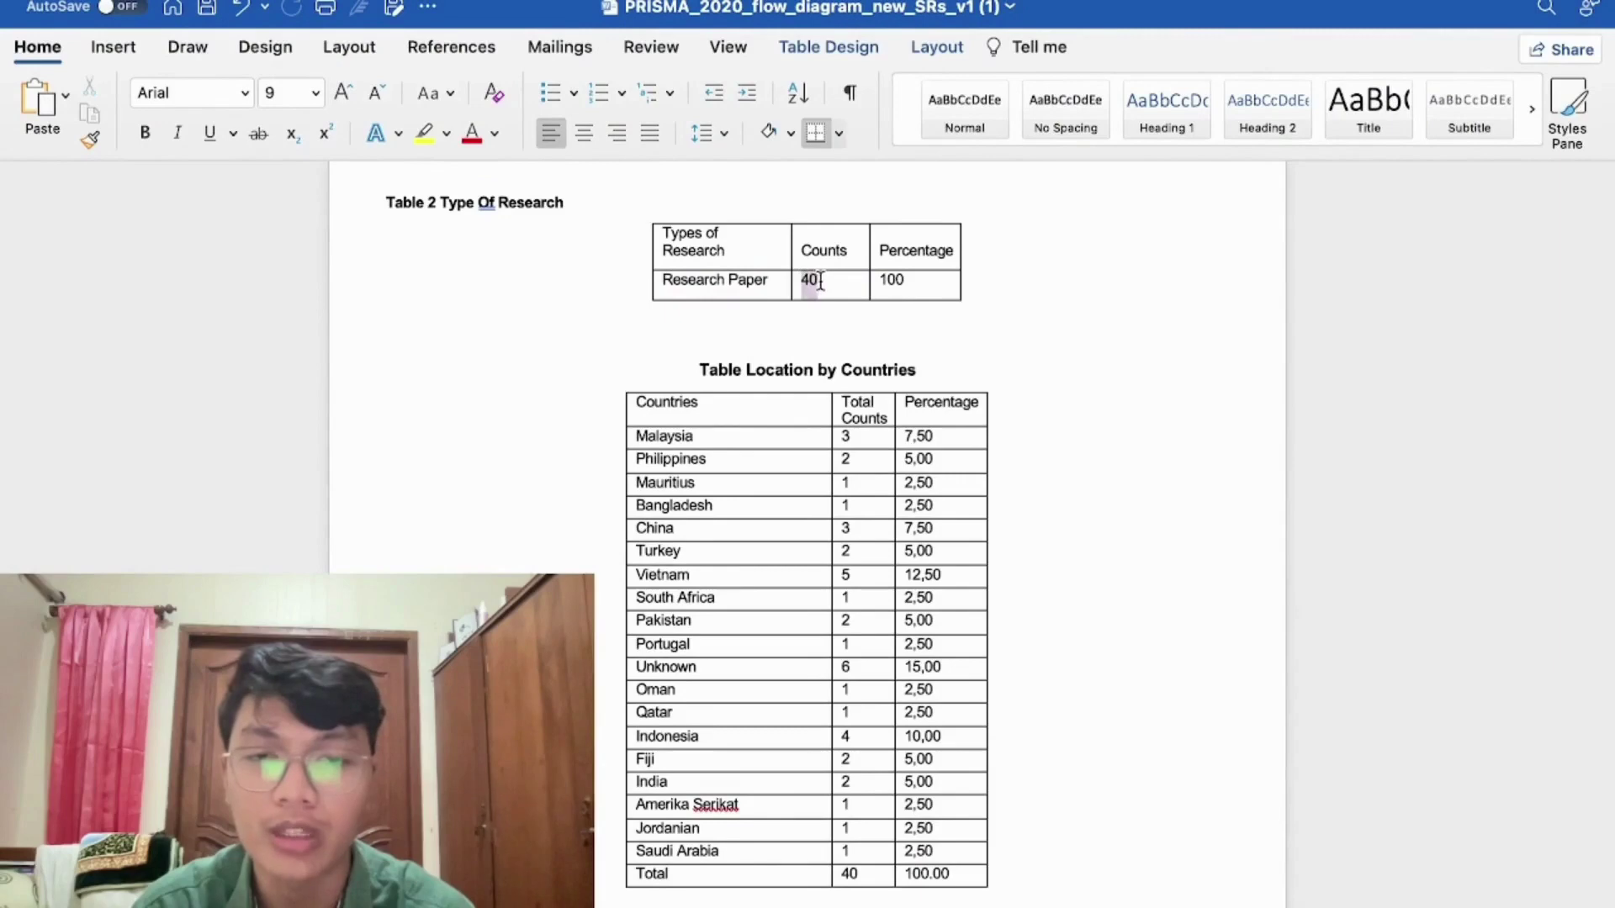
{"action": "left_click", "coordinate": [744, 282]}
Step: Select the words "Location by Countries" in the countries table's title, and clear the selection beside the table
{"action": "scroll", "coordinate": [913, 283], "scroll_direction": "down", "scroll_amount": 5}
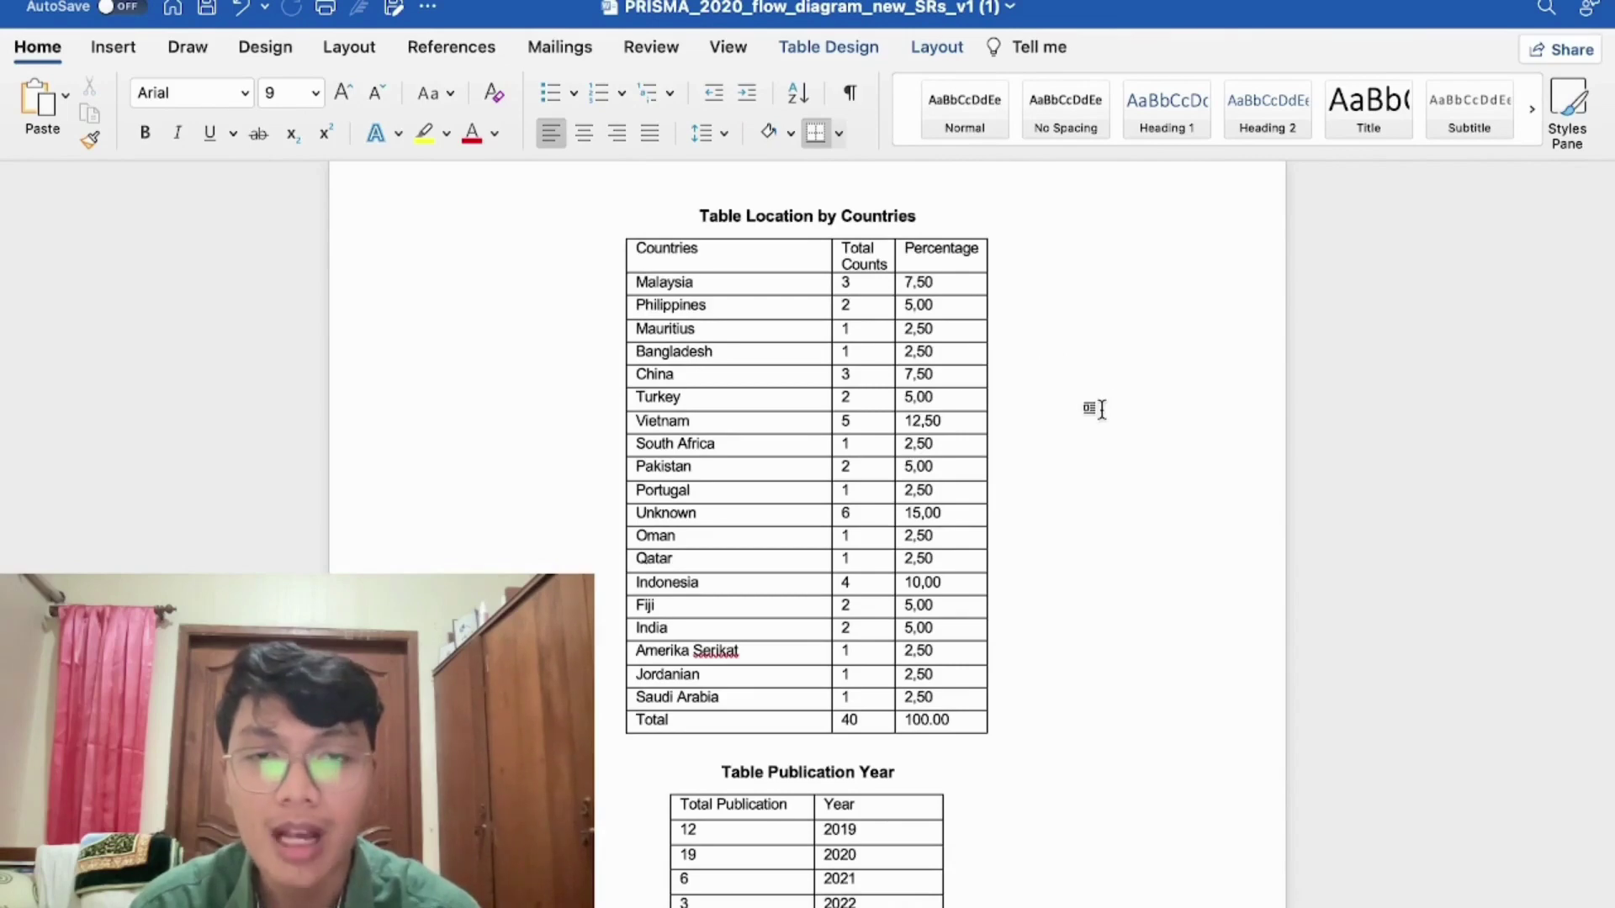
{"action": "left_click", "coordinate": [777, 217]}
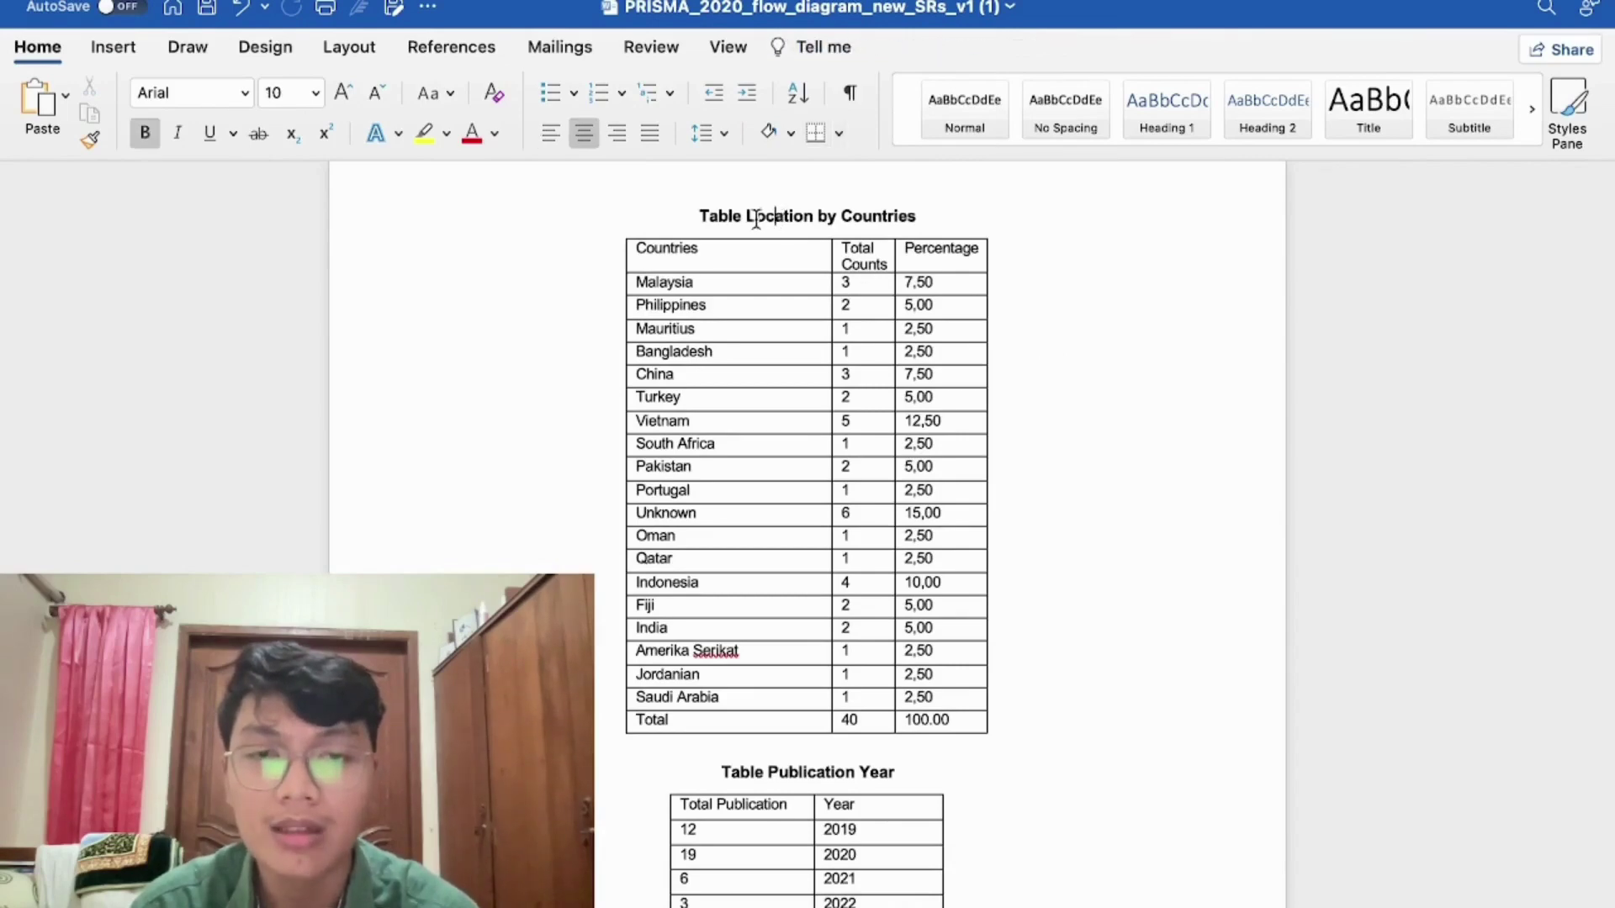
{"action": "left_click_drag", "start_coordinate": [755, 219], "coordinate": [919, 217]}
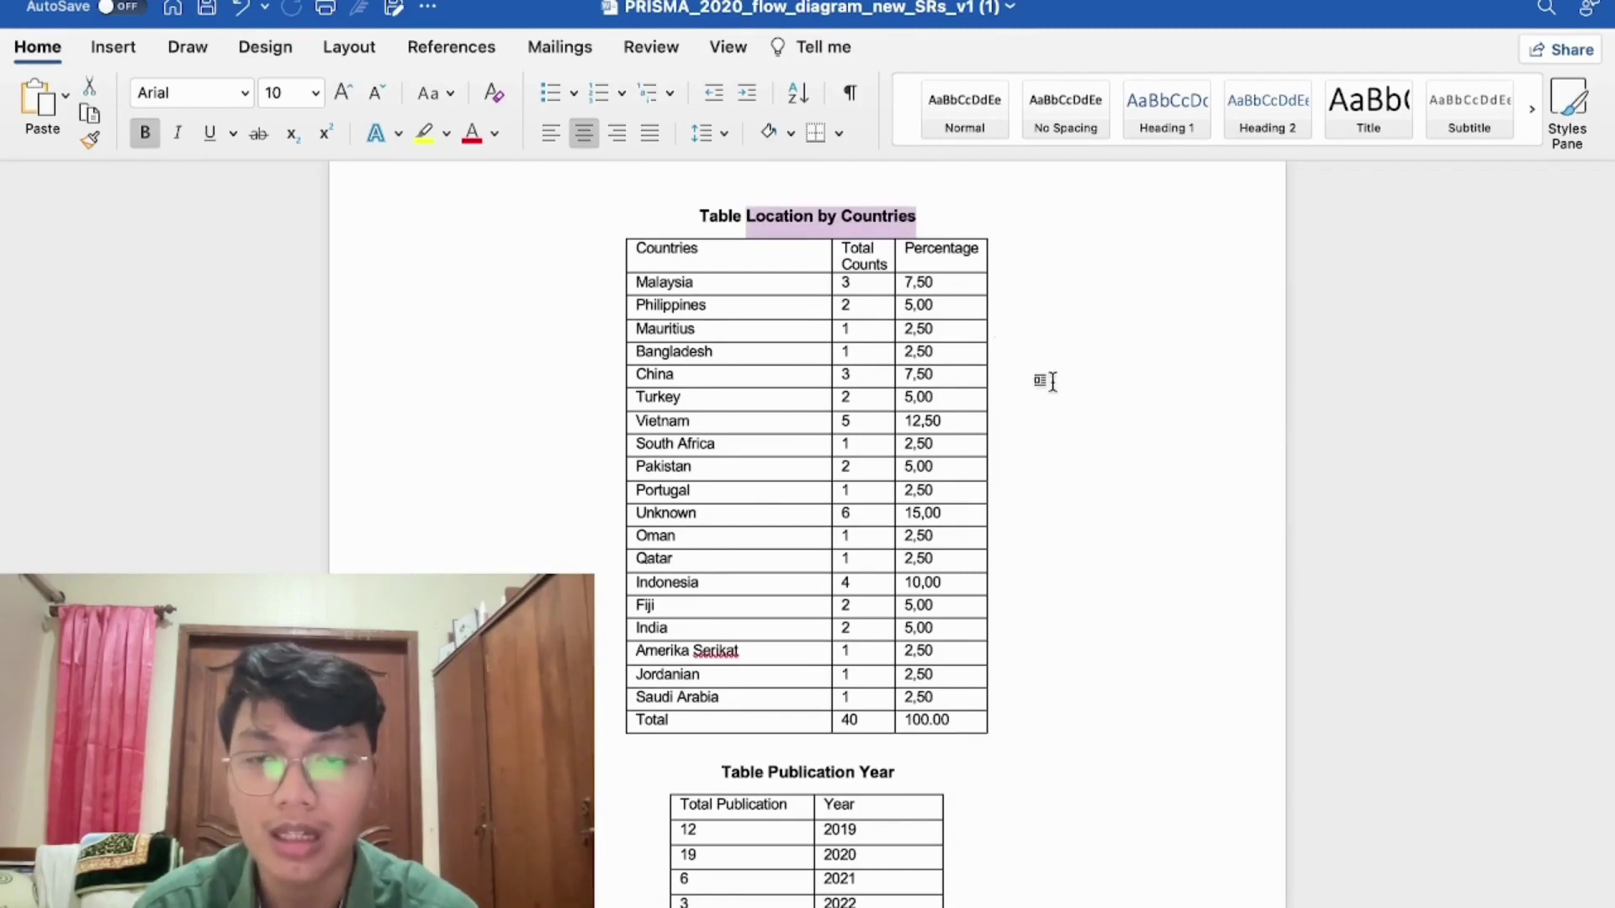
{"action": "left_click", "coordinate": [1014, 637]}
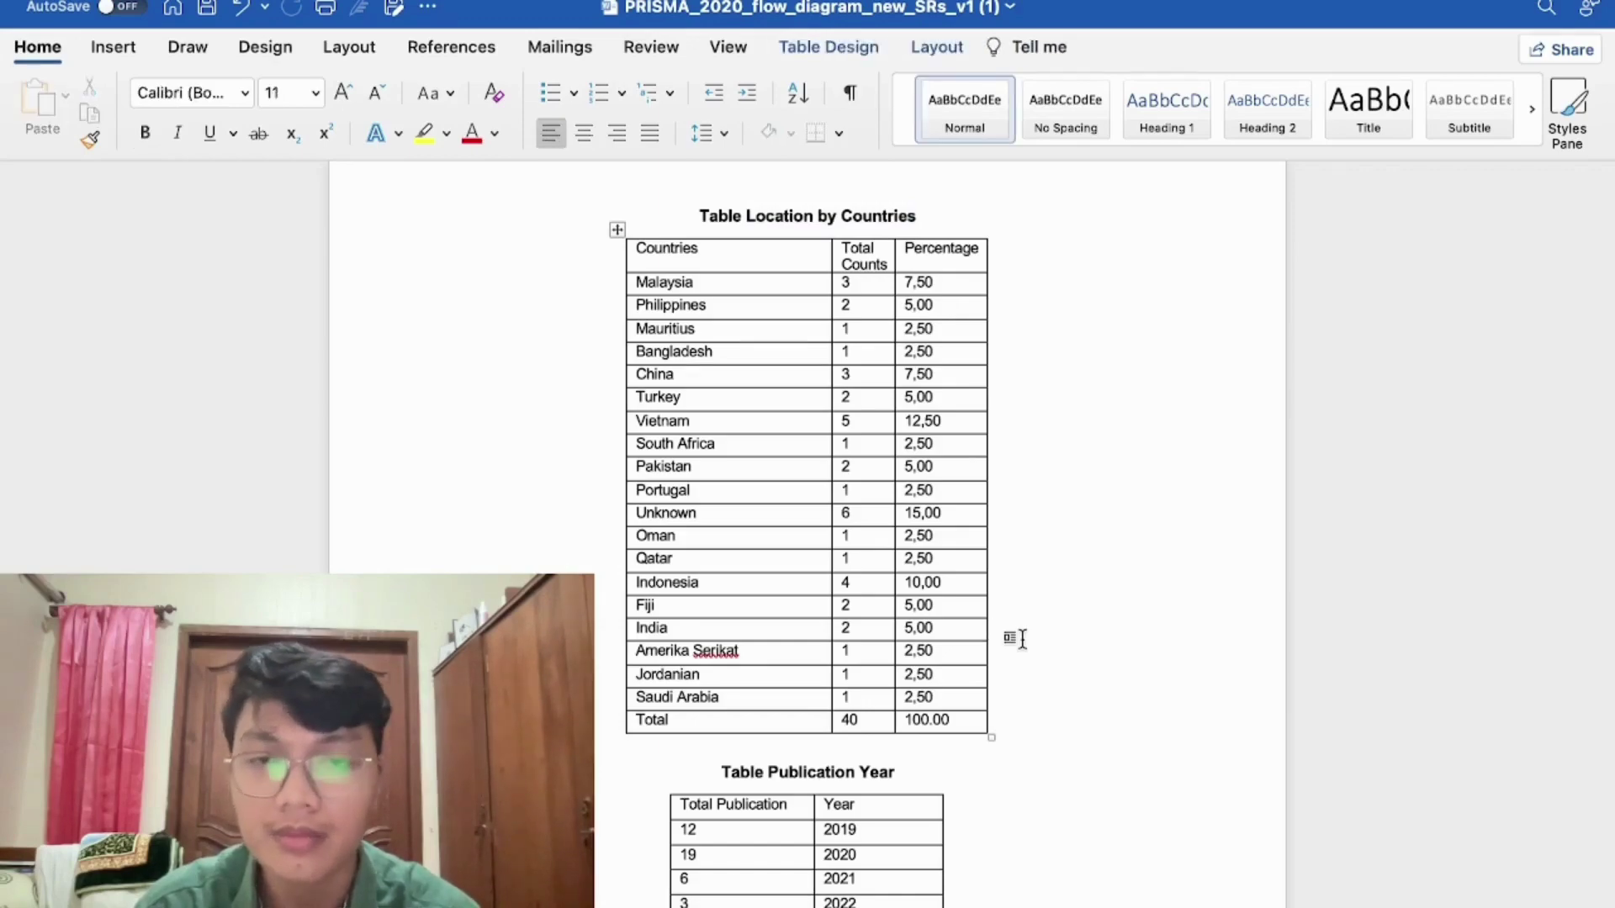
Step: Switch to the Excel workbook and check the Location entries for Malaysia, the Philippines, Bangladesh and China
{"action": "key", "text": "super+Tab"}
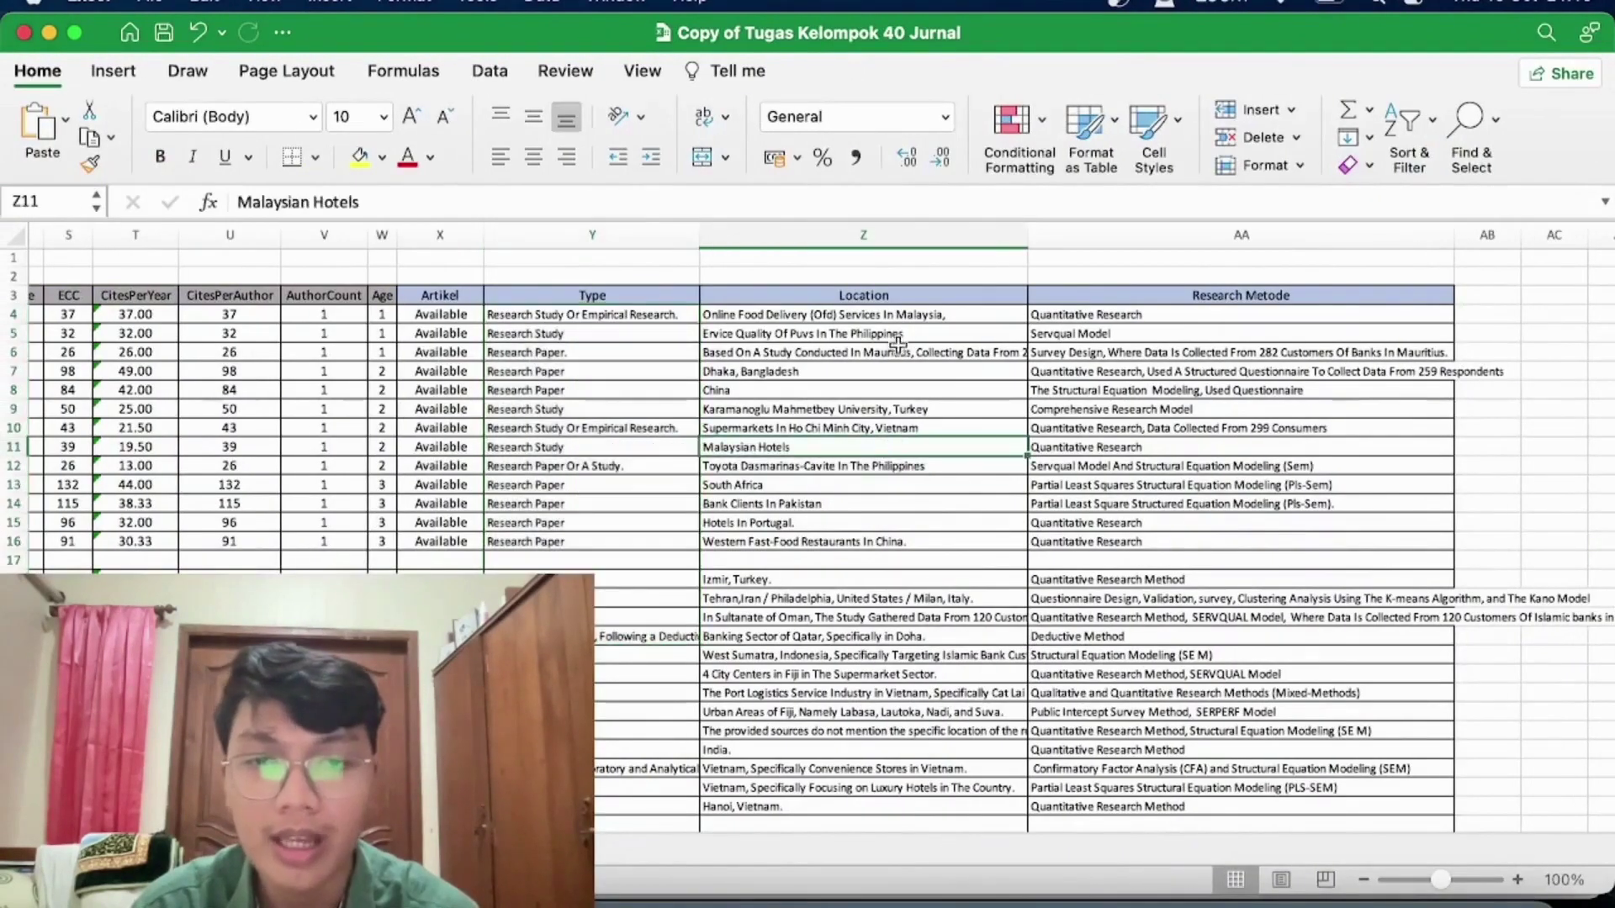
{"action": "left_click", "coordinate": [913, 316]}
{"action": "left_click", "coordinate": [911, 333]}
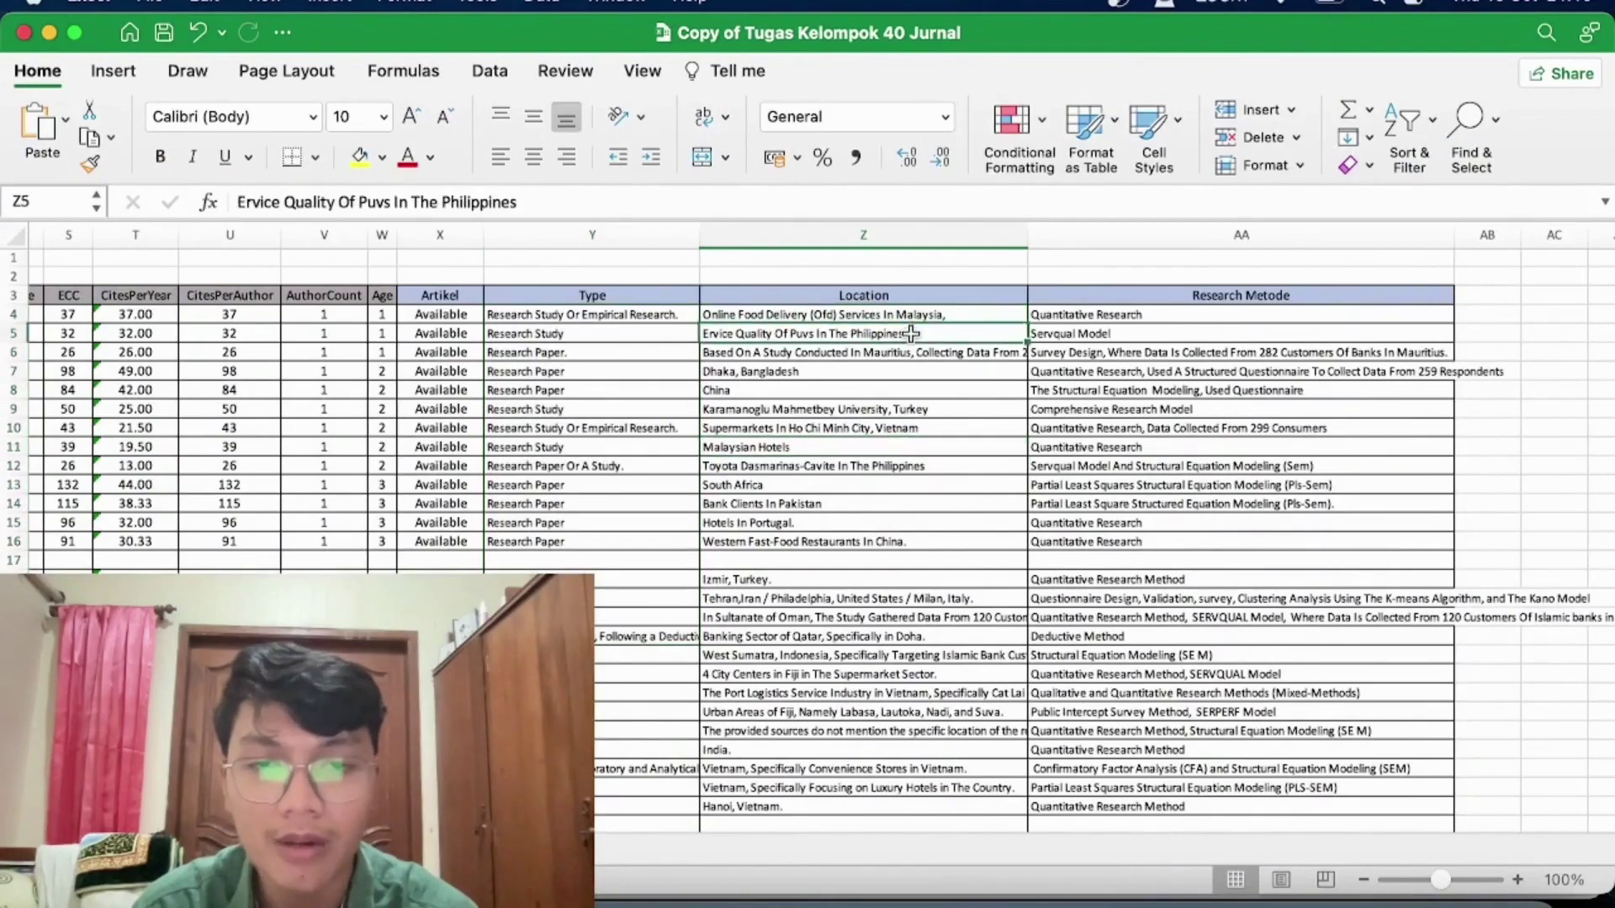
{"action": "left_click", "coordinate": [884, 372]}
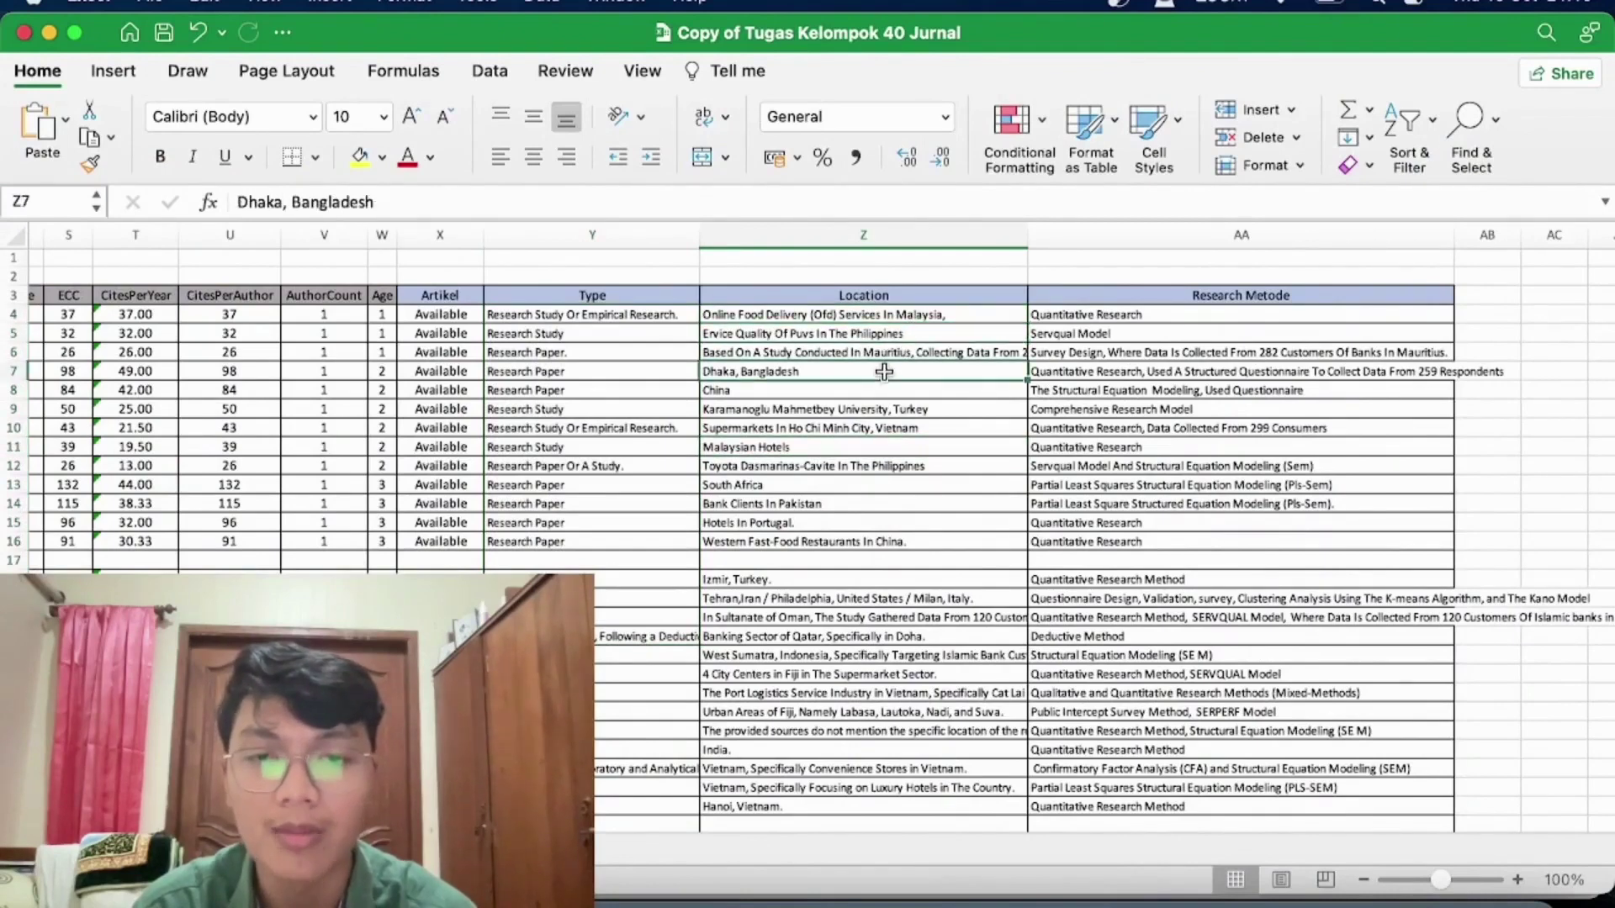
{"action": "left_click", "coordinate": [879, 390]}
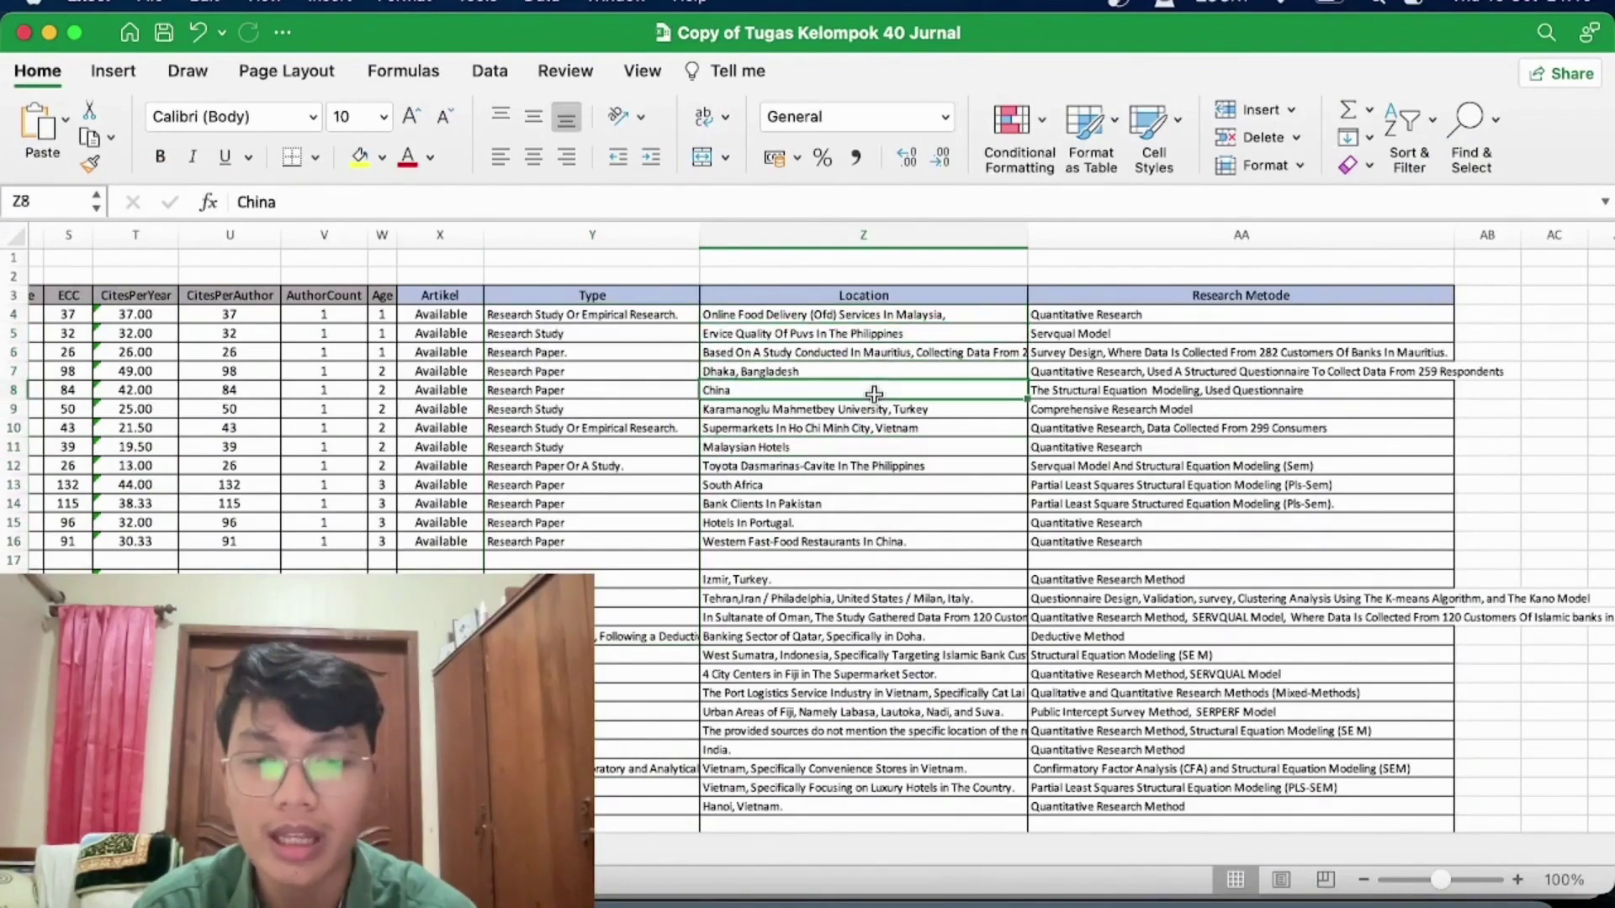
Step: Go back to the Word document, check the Total Counts column by country and select the value in its Total row
{"action": "left_click", "coordinate": [996, 892]}
{"action": "scroll", "coordinate": [961, 662], "scroll_direction": "up", "scroll_amount": 1}
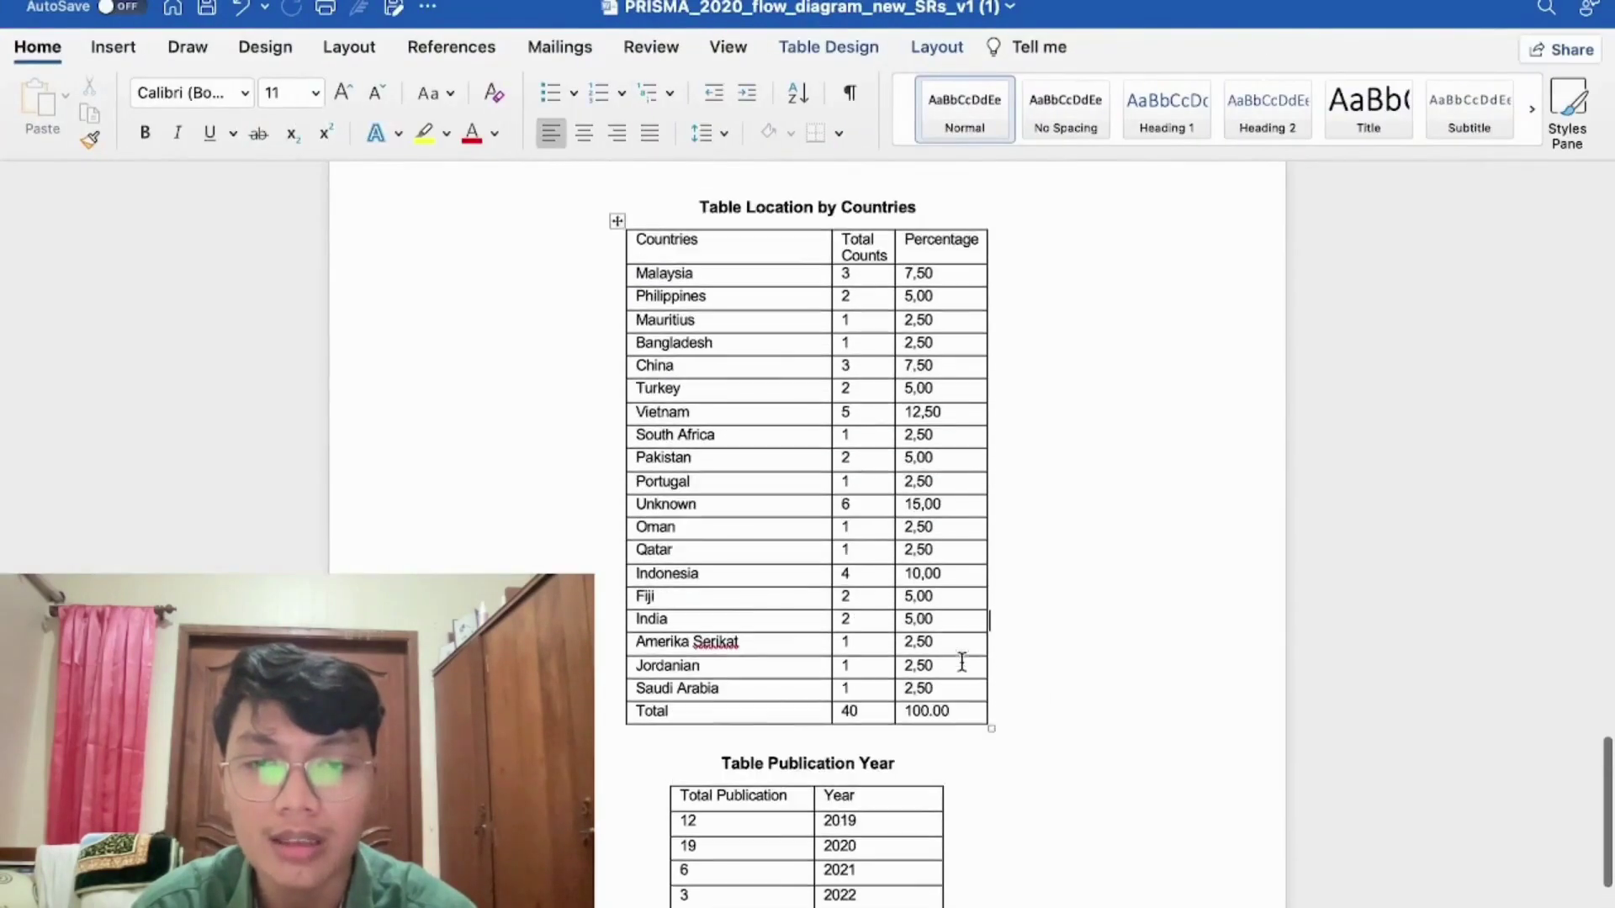
{"action": "left_click", "coordinate": [865, 288]}
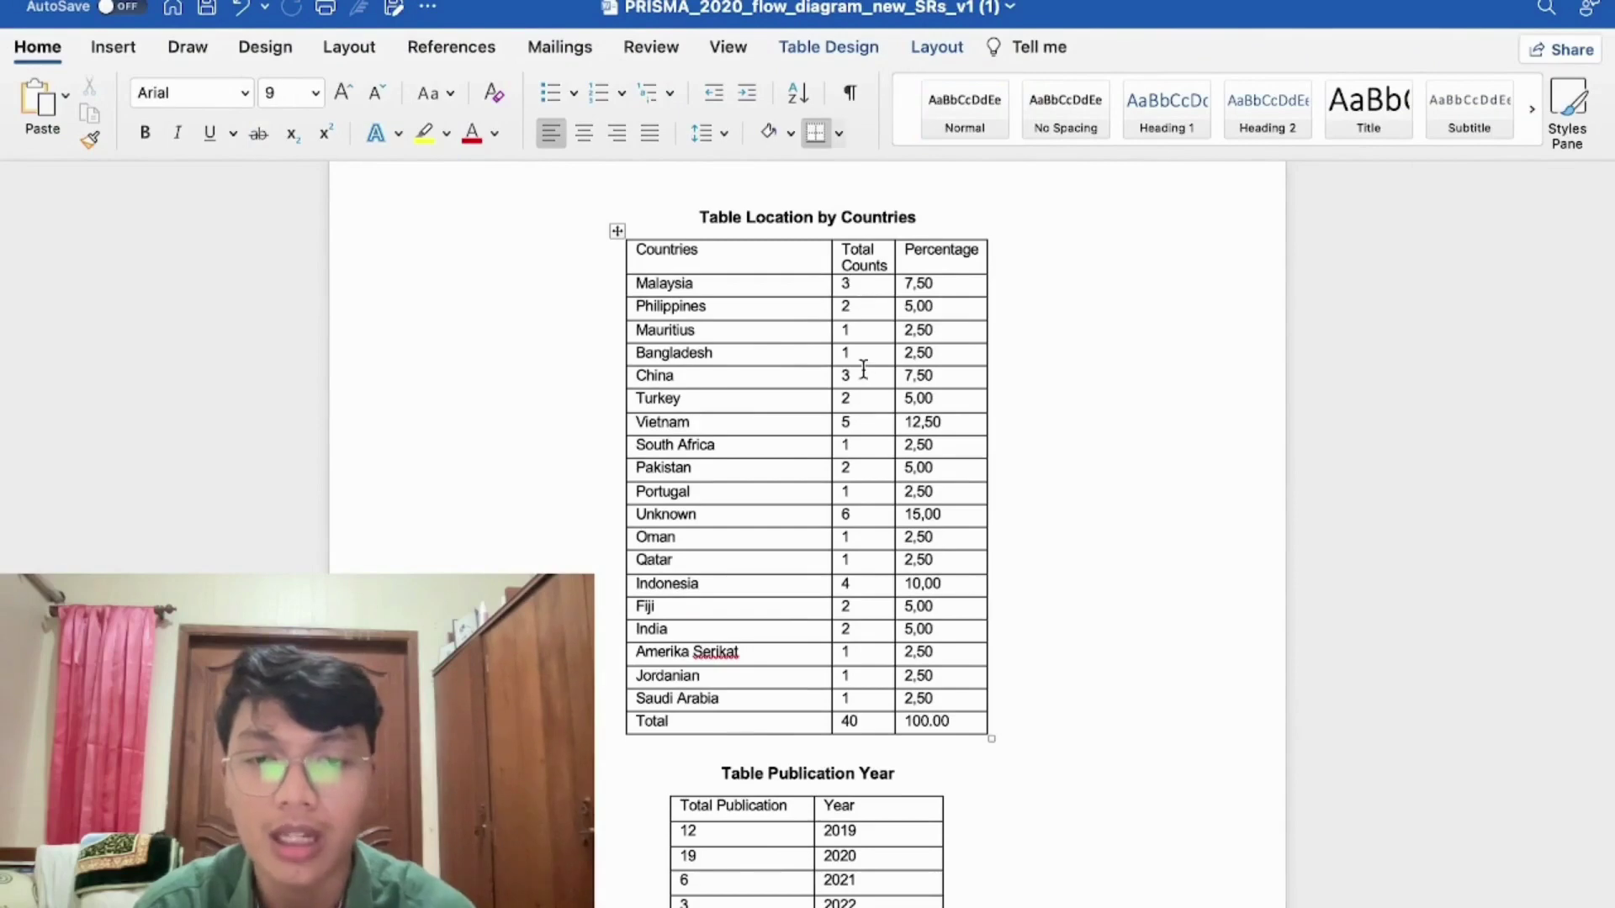
{"action": "scroll", "coordinate": [863, 373], "scroll_direction": "down", "scroll_amount": 3}
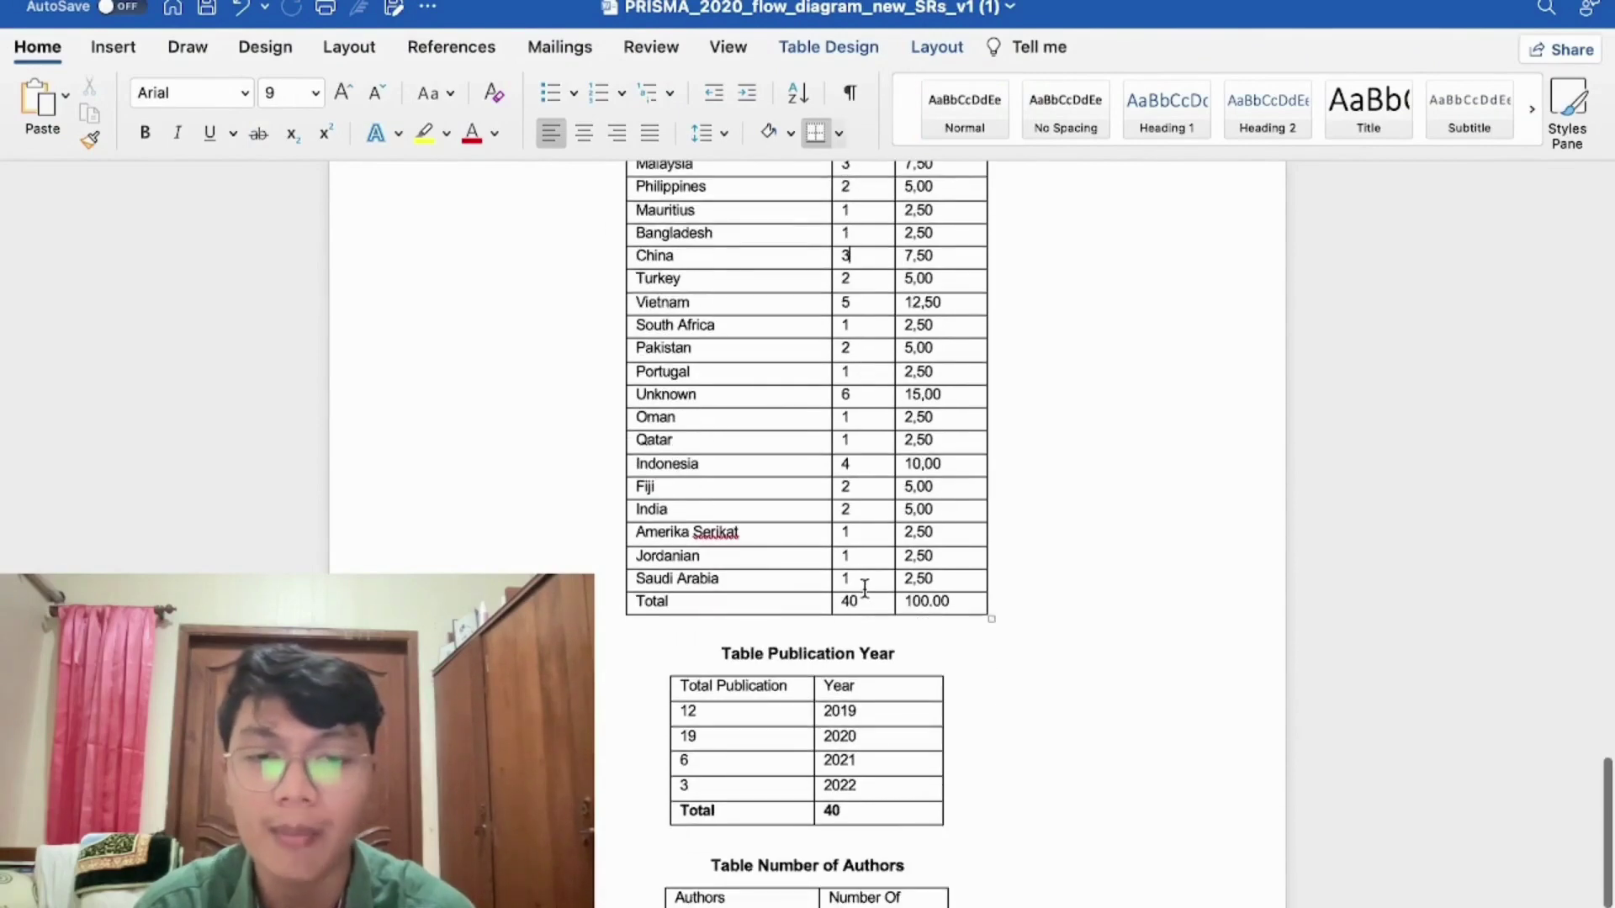
{"action": "double_click", "coordinate": [851, 599]}
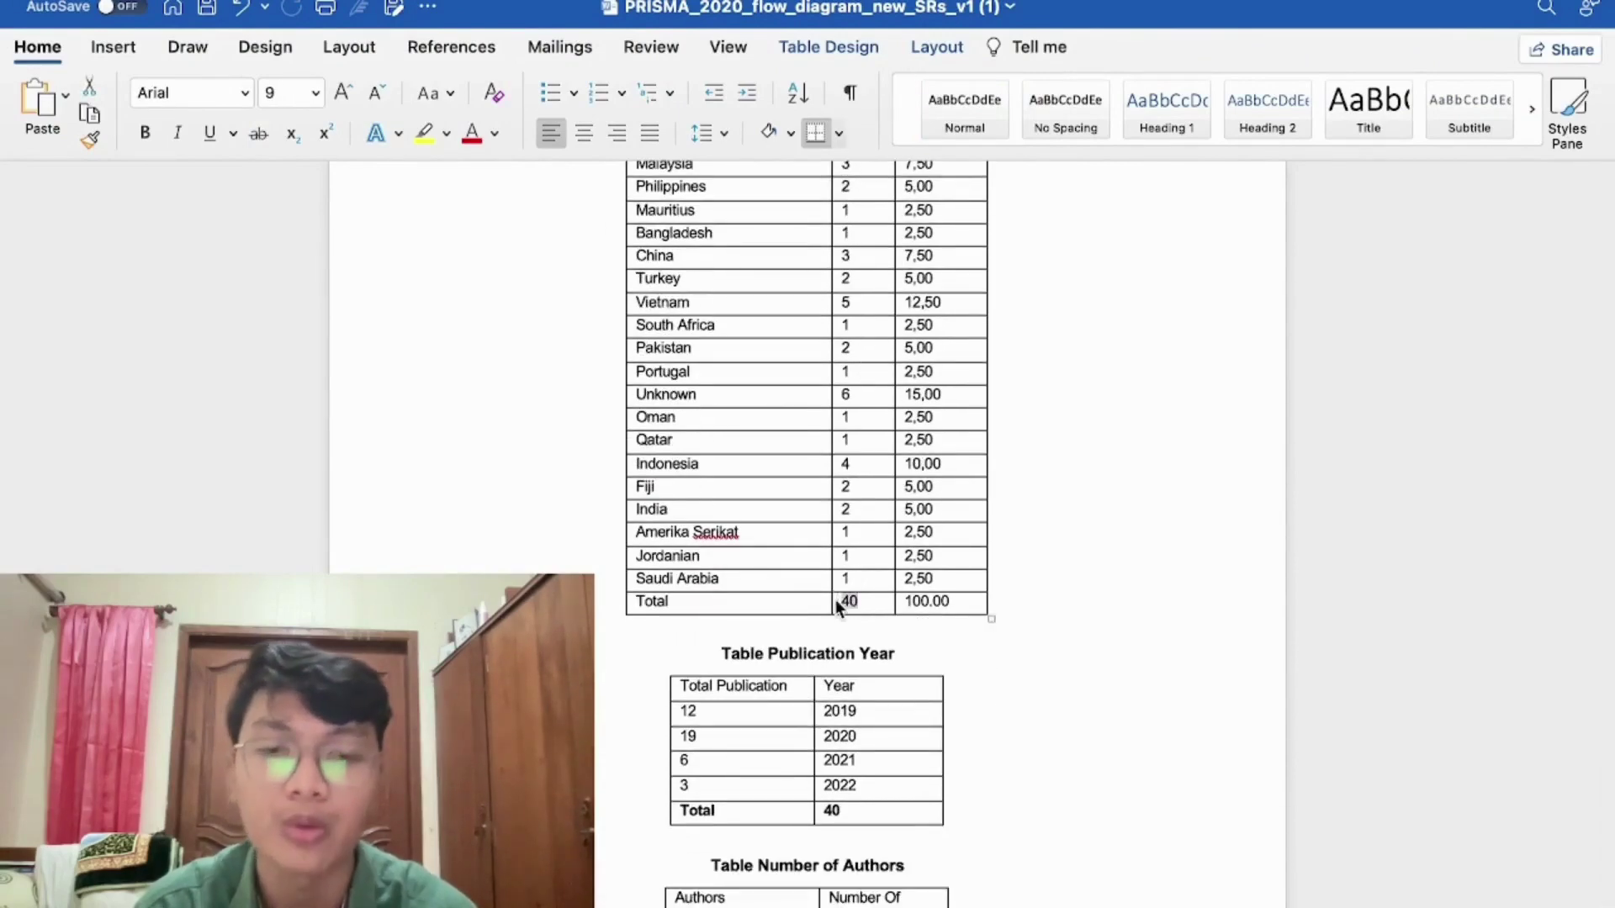
Step: Select the title "Table Publication Year", and switch to the Copy of Tugas Kelompok 40 Jurnal workbook in Excel to find its Year column
{"action": "scroll", "coordinate": [835, 599], "scroll_direction": "down", "scroll_amount": 5}
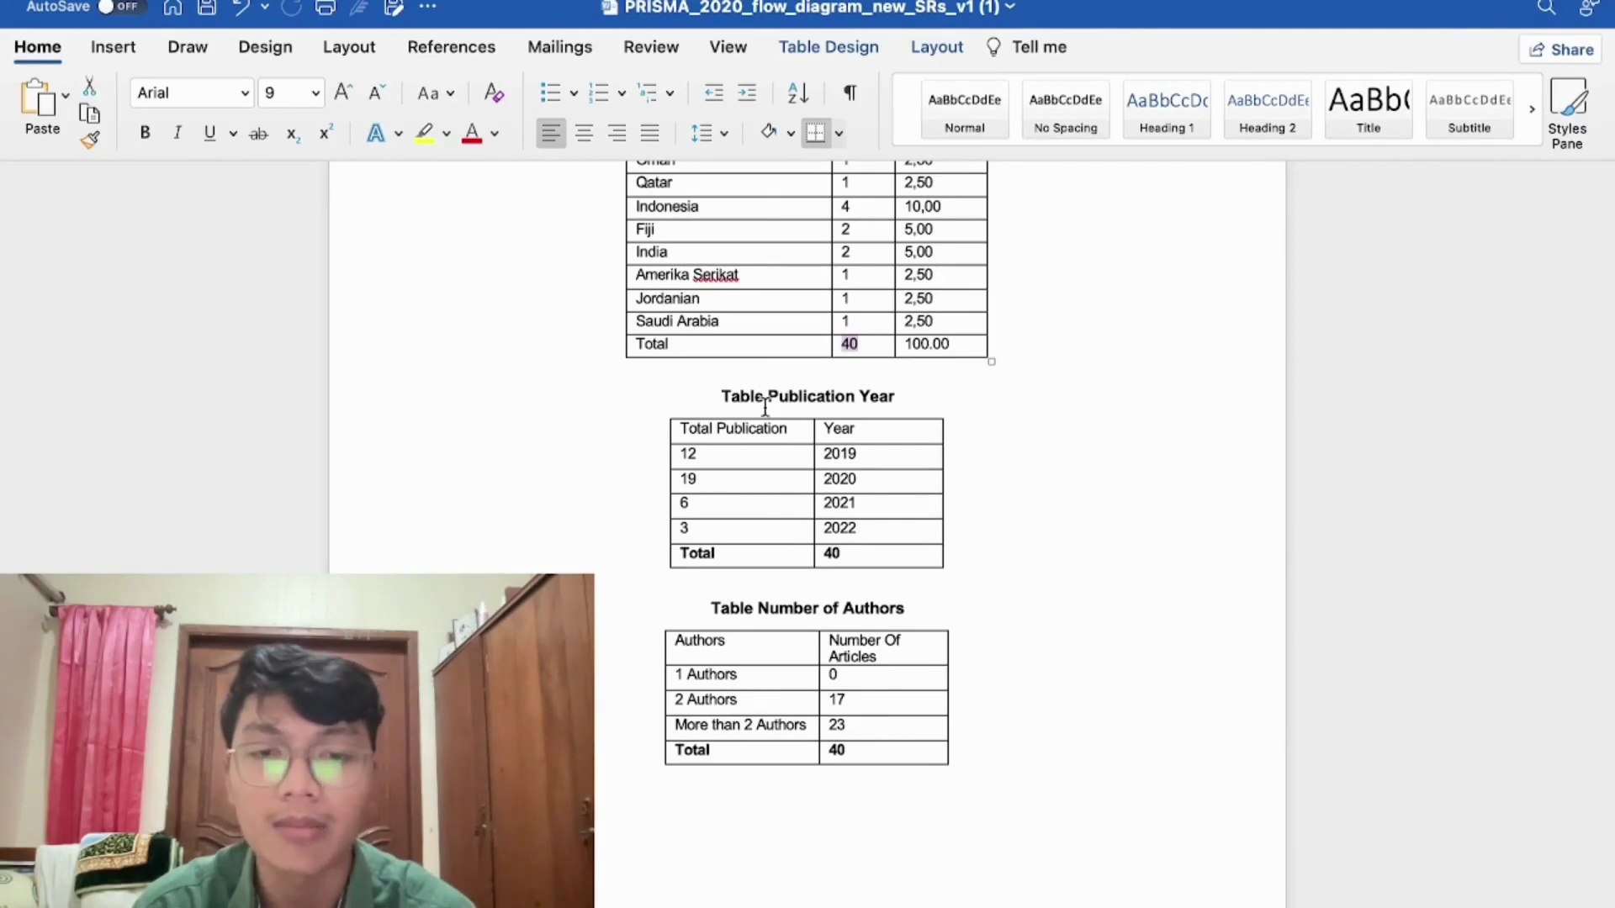
{"action": "left_click_drag", "start_coordinate": [723, 395], "coordinate": [898, 400]}
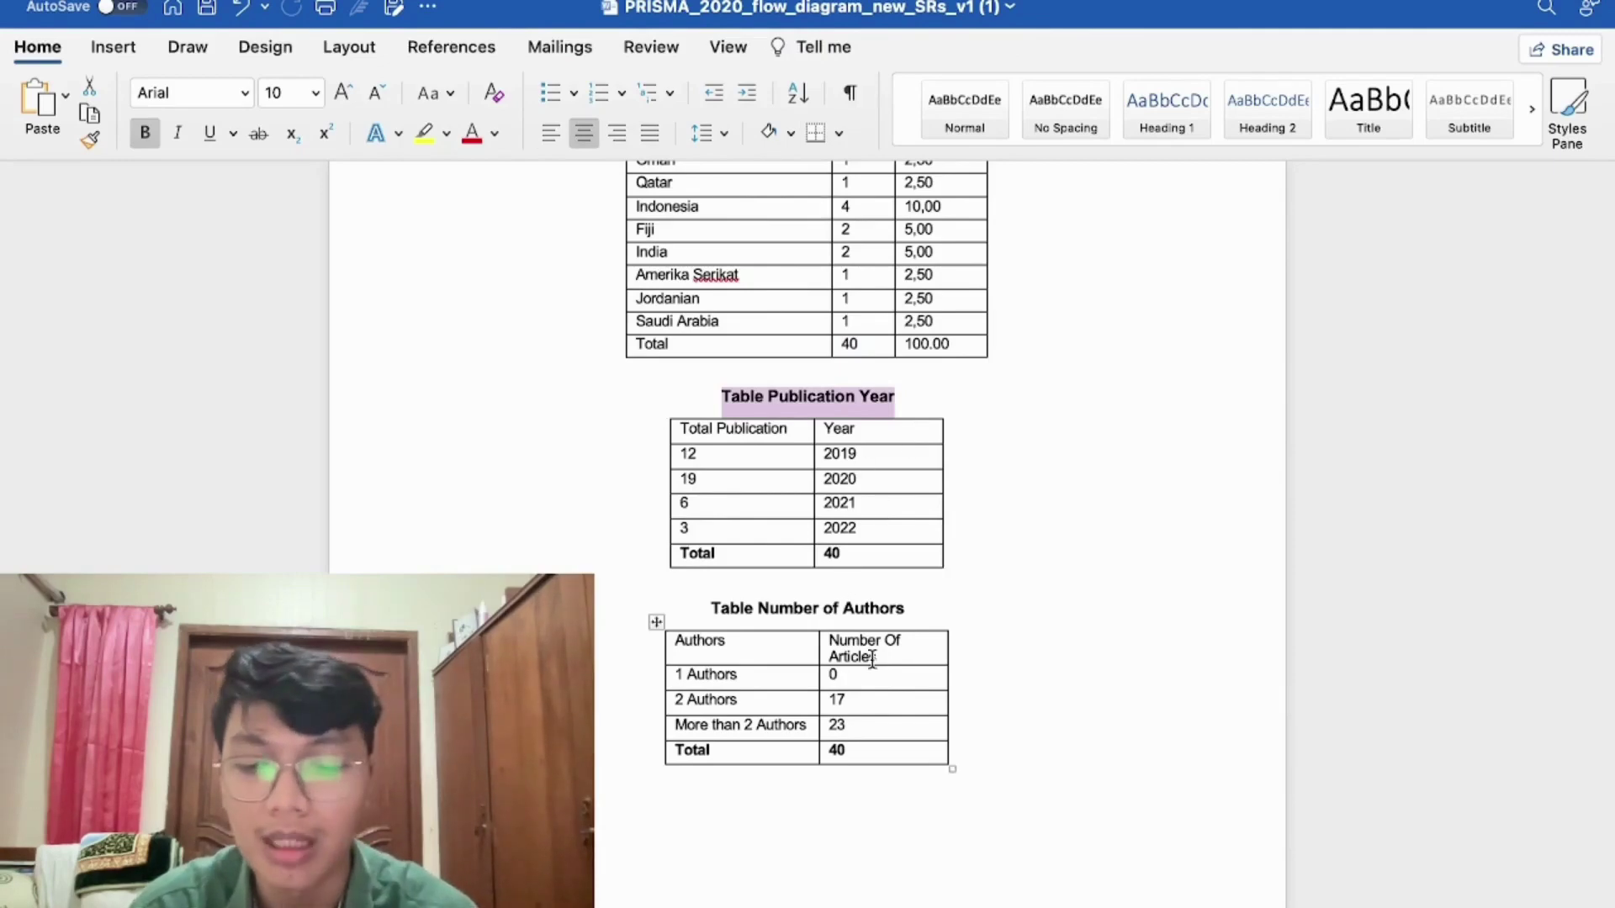
{"action": "key", "text": "super+Tab"}
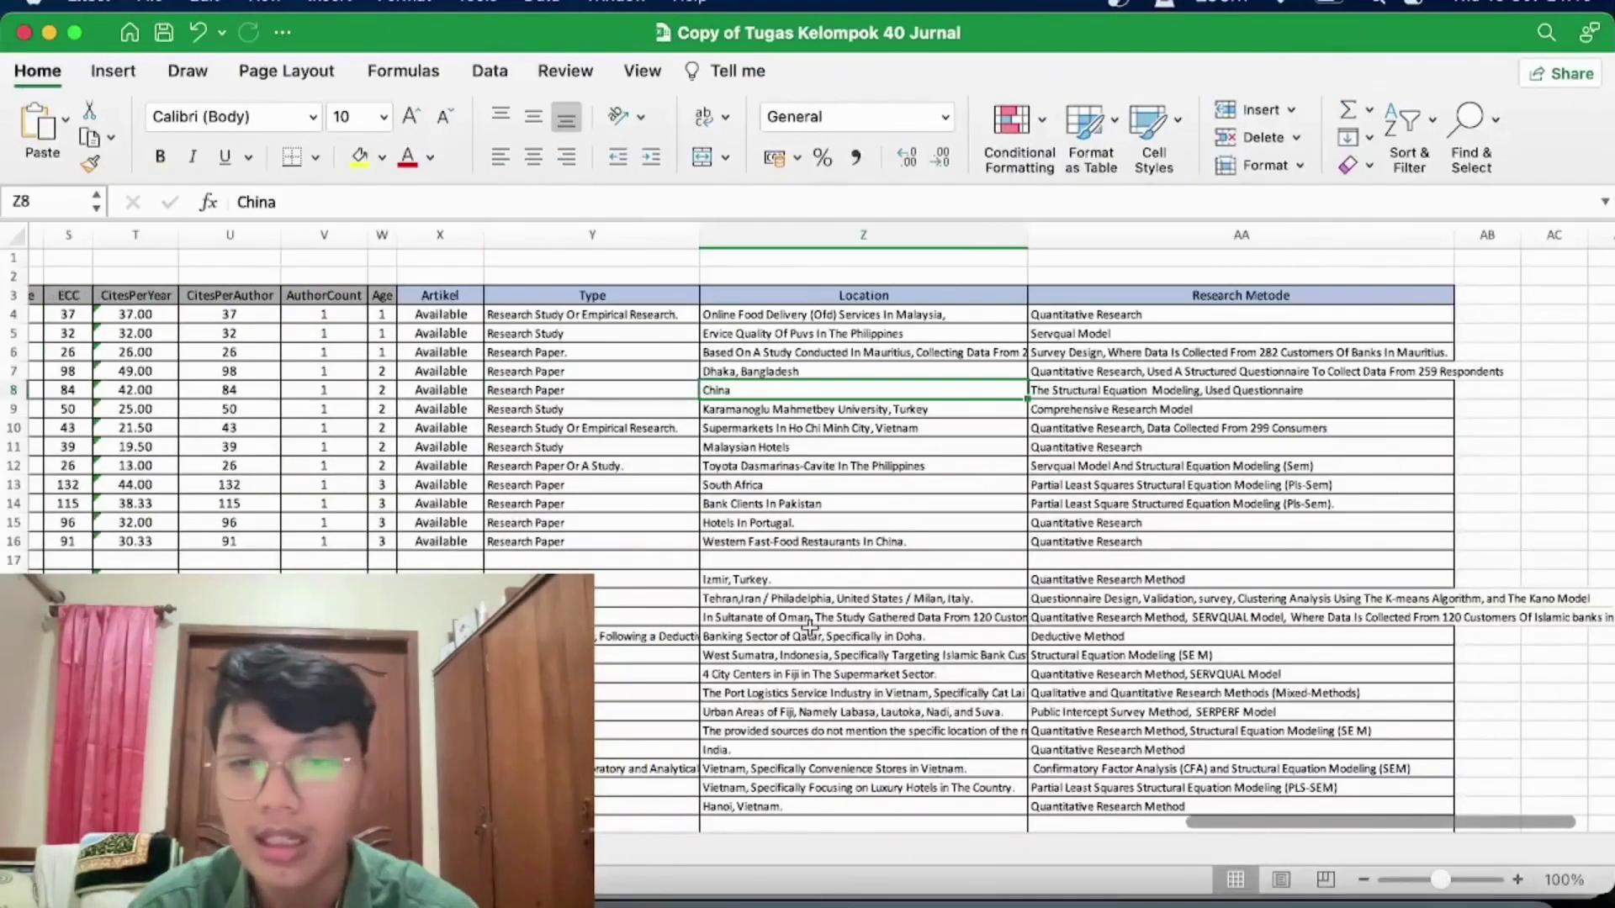
{"action": "scroll", "coordinate": [521, 562], "scroll_direction": "right", "scroll_amount": 5}
{"action": "scroll", "coordinate": [520, 562], "scroll_direction": "left", "scroll_amount": 5}
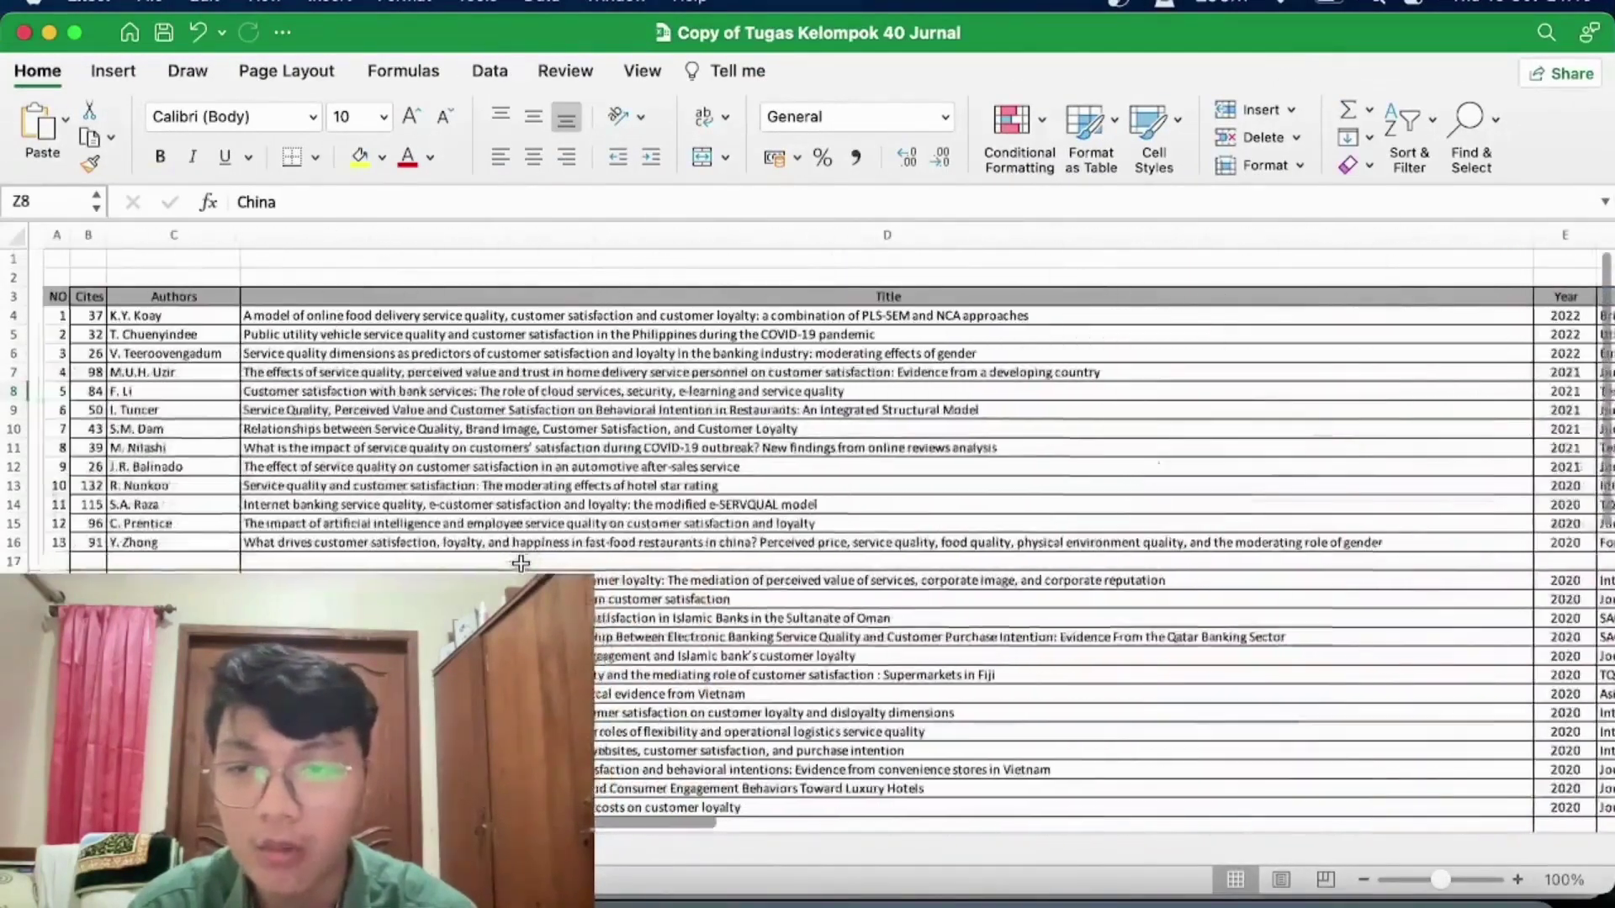
{"action": "scroll", "coordinate": [521, 562], "scroll_direction": "right", "scroll_amount": 5}
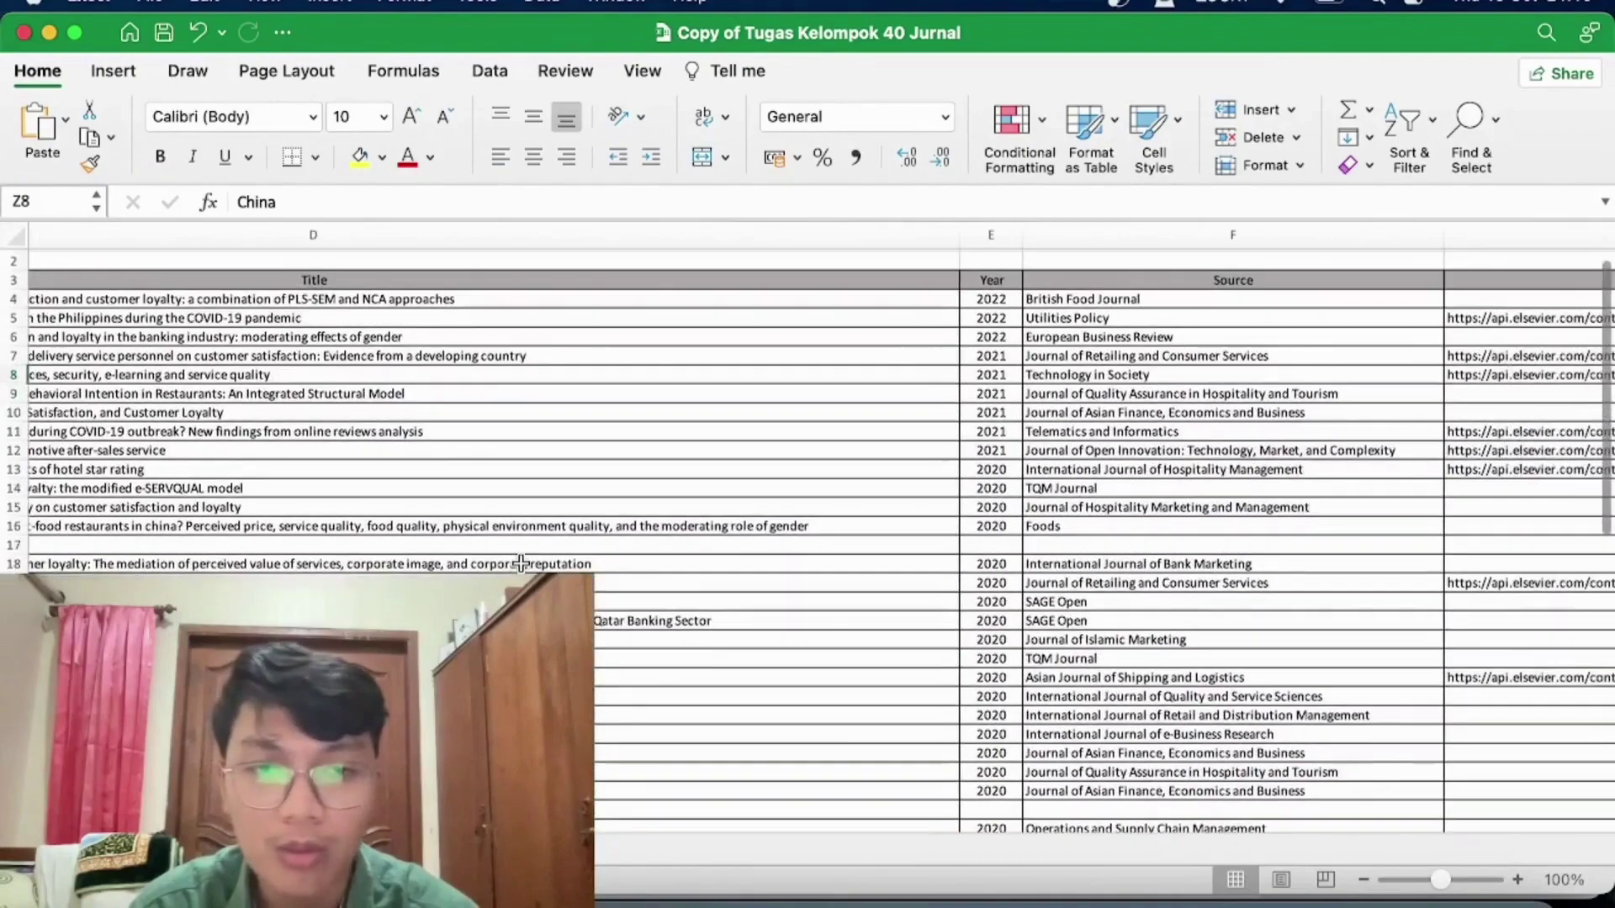
{"action": "scroll", "coordinate": [521, 562], "scroll_direction": "down", "scroll_amount": 1}
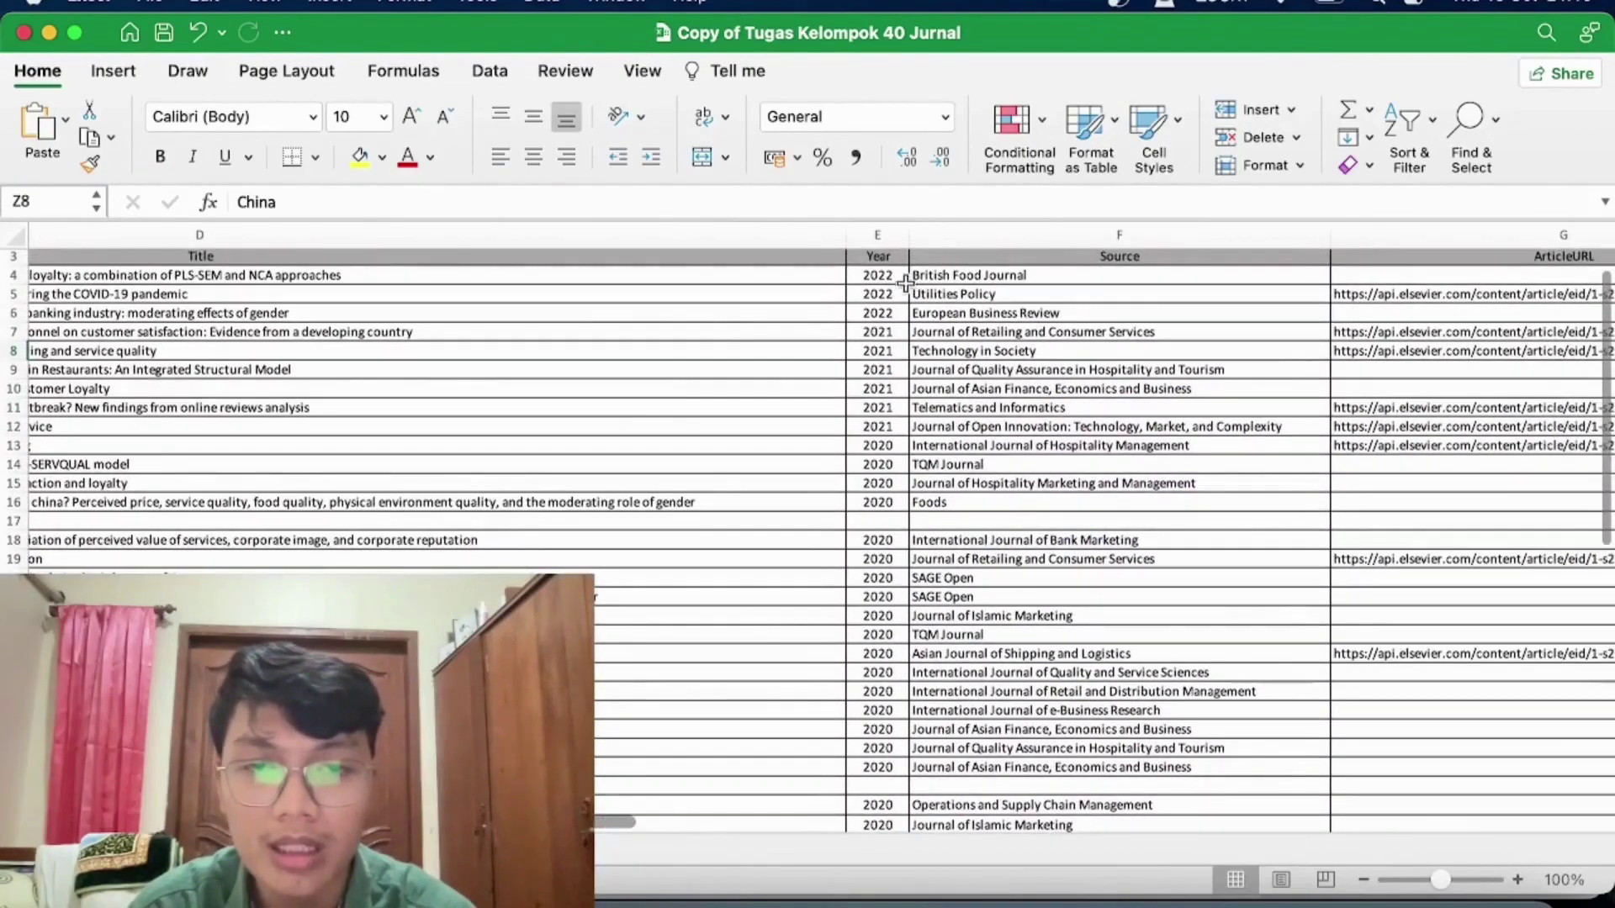
Step: Select the Year of the first paper in E4 and of the last paper in E45
{"action": "left_click", "coordinate": [881, 275]}
{"action": "scroll", "coordinate": [881, 275], "scroll_direction": "down", "scroll_amount": 8}
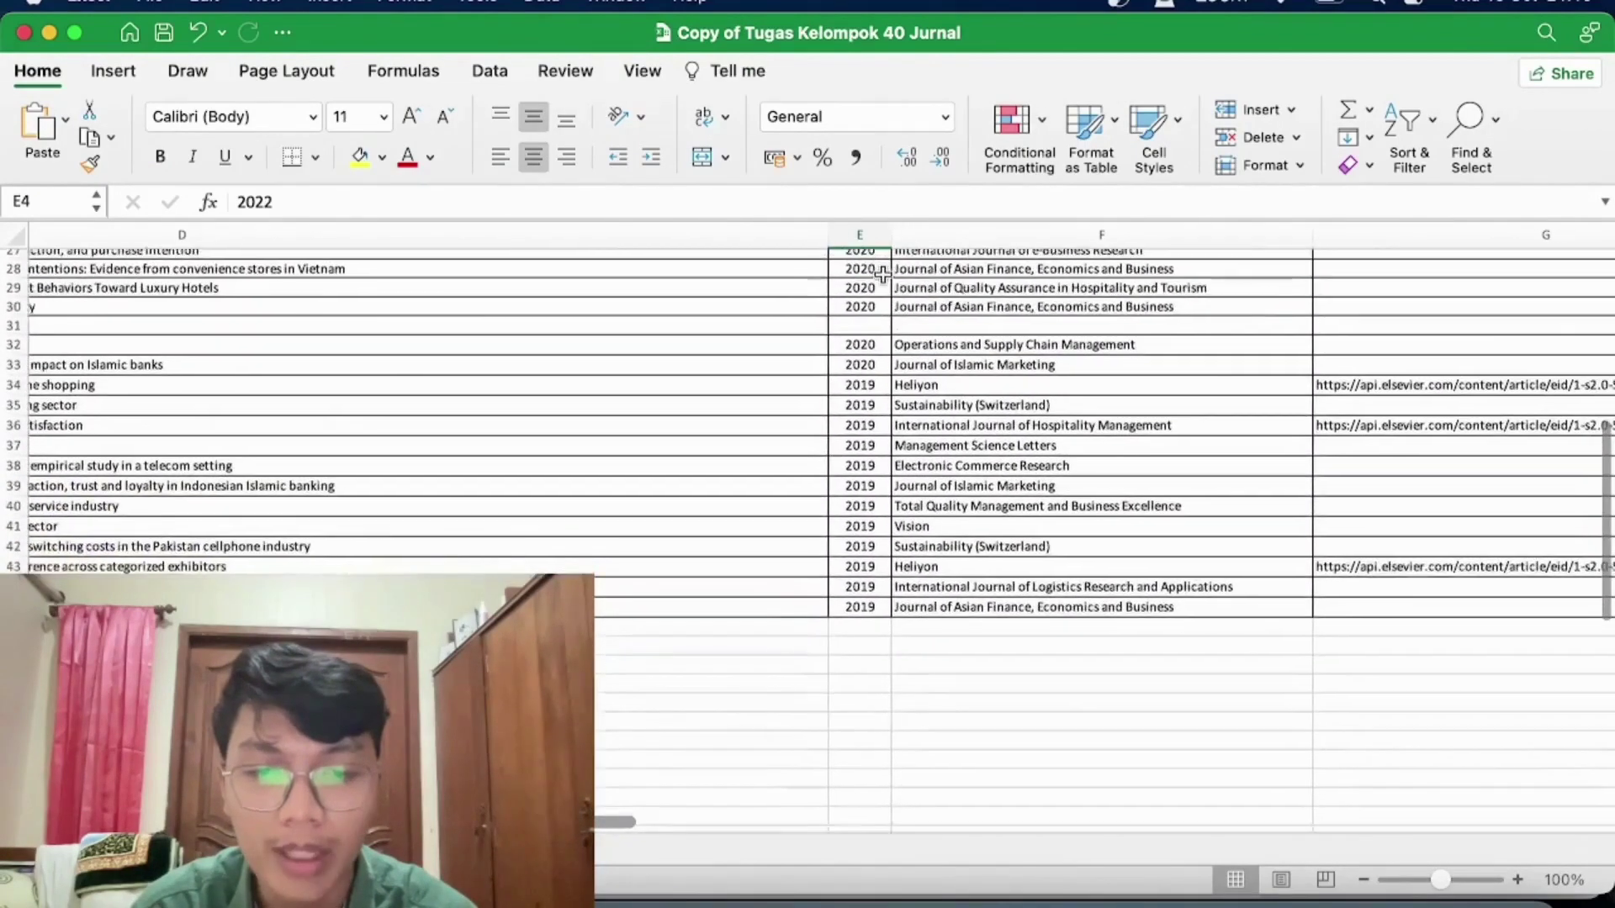
{"action": "left_click", "coordinate": [864, 598]}
{"action": "scroll", "coordinate": [864, 598], "scroll_direction": "up", "scroll_amount": 12}
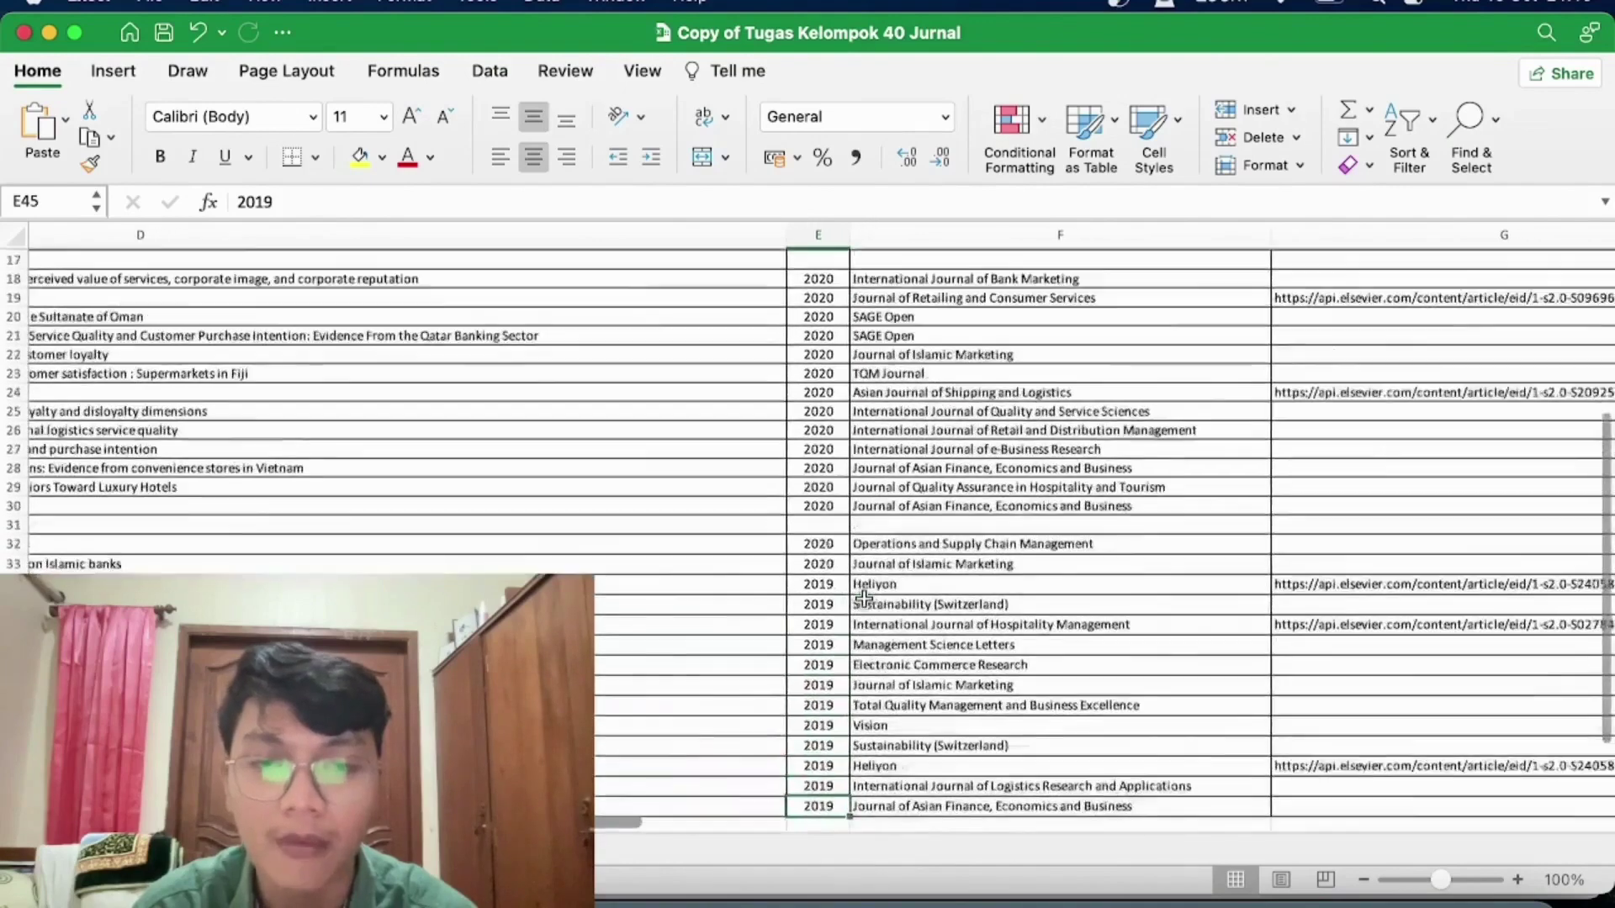
Step: Examine the Year entries of all the papers in the list, from the newest to the oldest
{"action": "scroll", "coordinate": [864, 598], "scroll_direction": "right", "scroll_amount": 2}
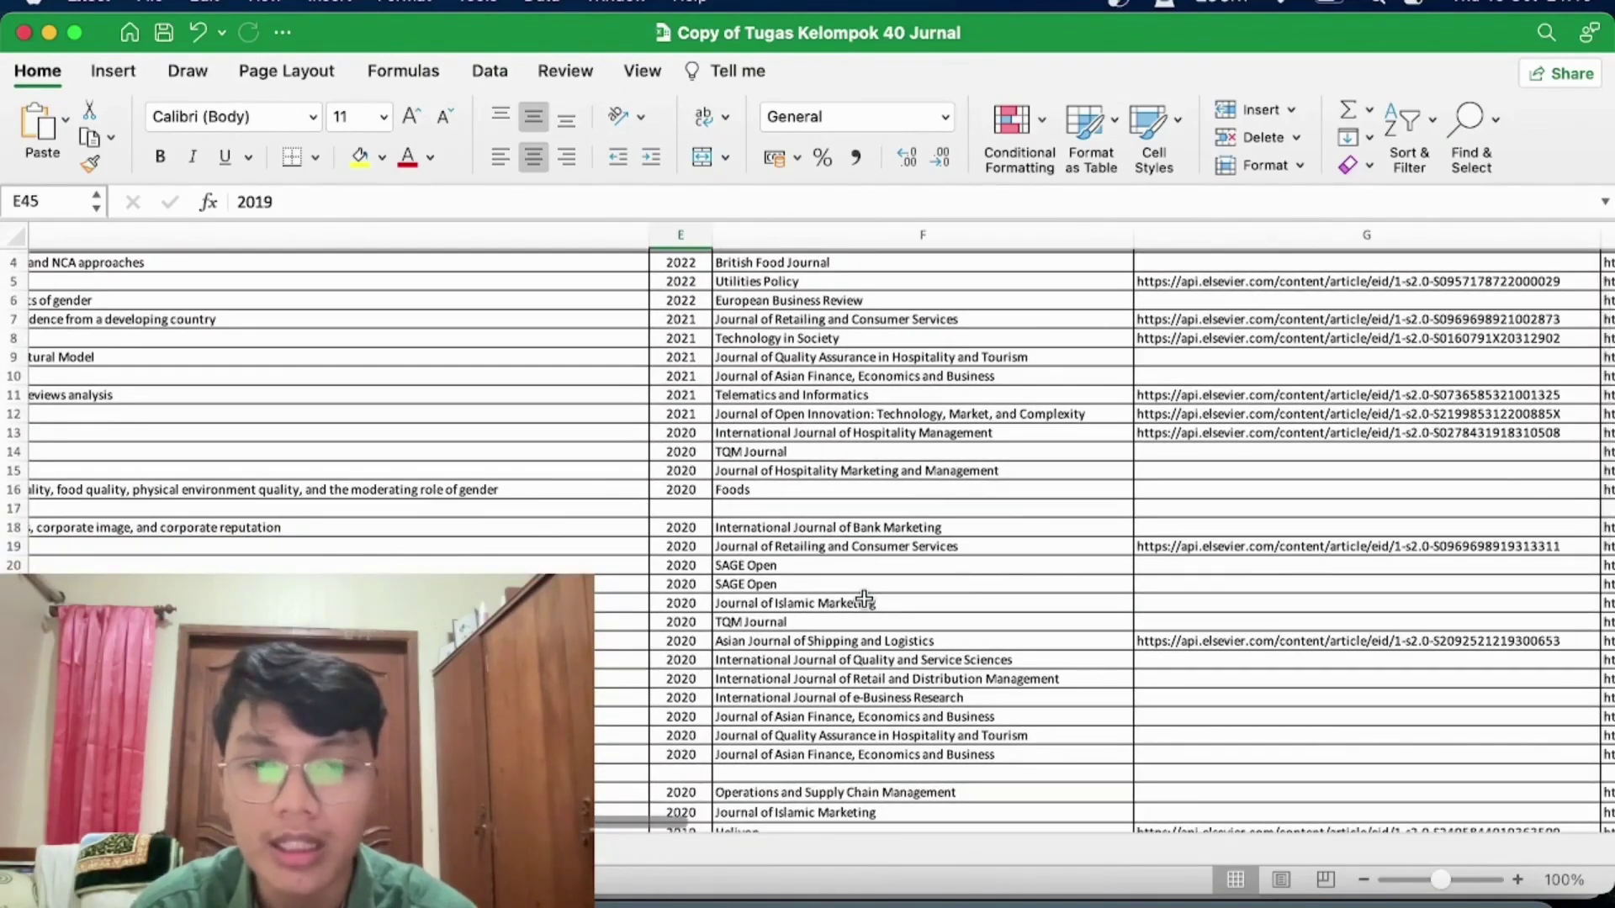
{"action": "scroll", "coordinate": [864, 598], "scroll_direction": "up", "scroll_amount": 3}
{"action": "scroll", "coordinate": [863, 598], "scroll_direction": "left", "scroll_amount": 2}
{"action": "scroll", "coordinate": [864, 598], "scroll_direction": "down", "scroll_amount": 5}
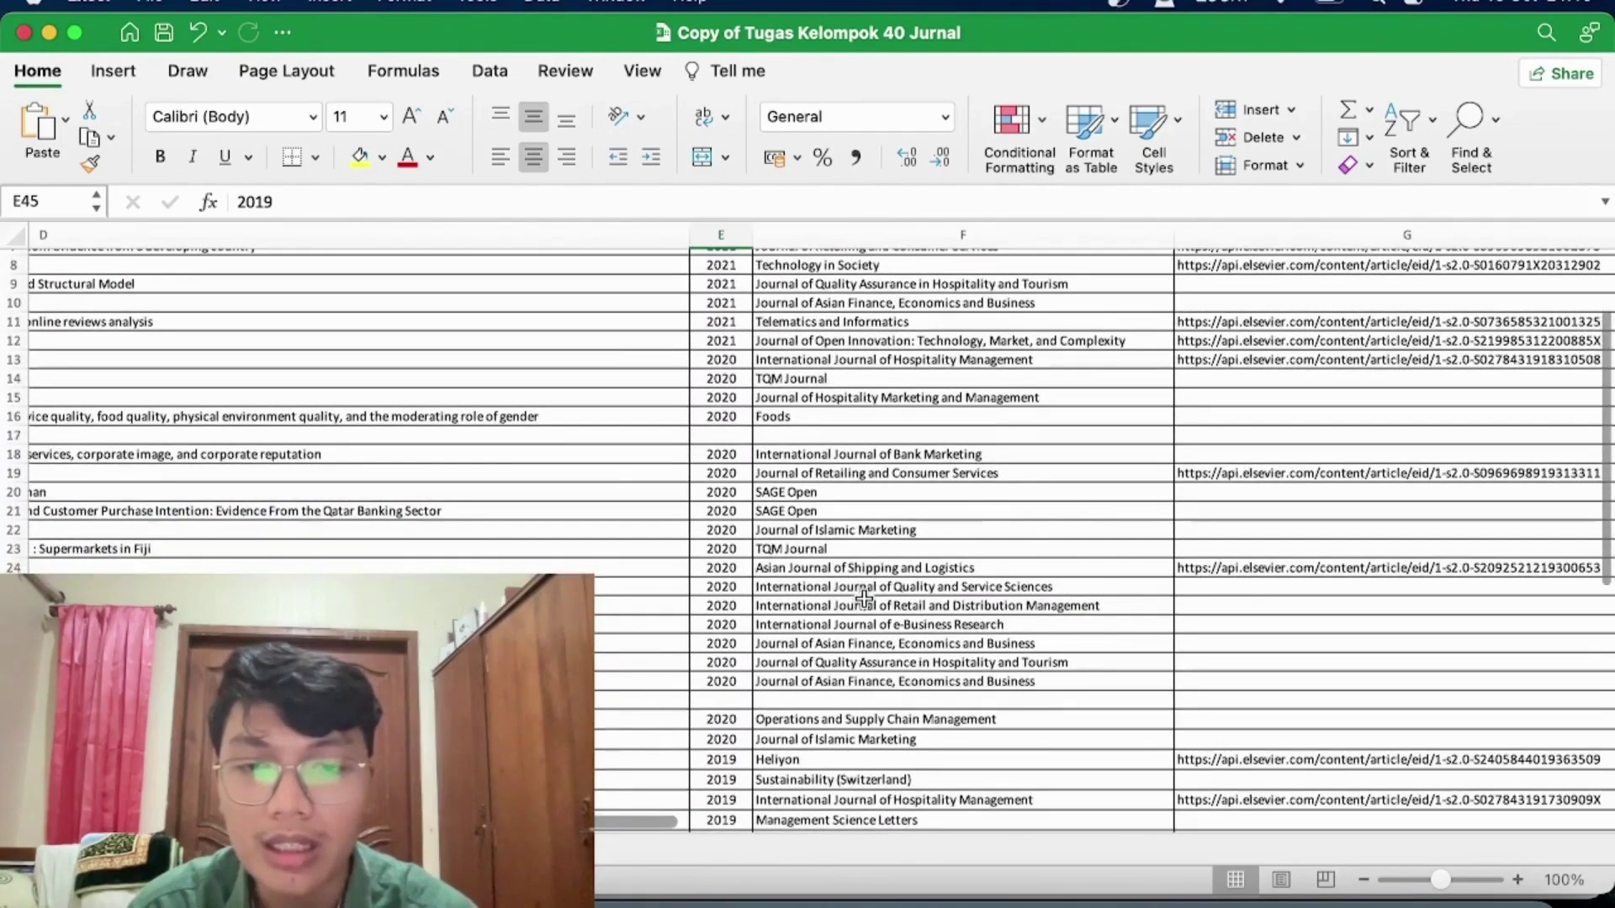
{"action": "scroll", "coordinate": [864, 598], "scroll_direction": "down", "scroll_amount": 6}
{"action": "scroll", "coordinate": [864, 598], "scroll_direction": "up", "scroll_amount": 3}
{"action": "scroll", "coordinate": [864, 598], "scroll_direction": "right", "scroll_amount": 2}
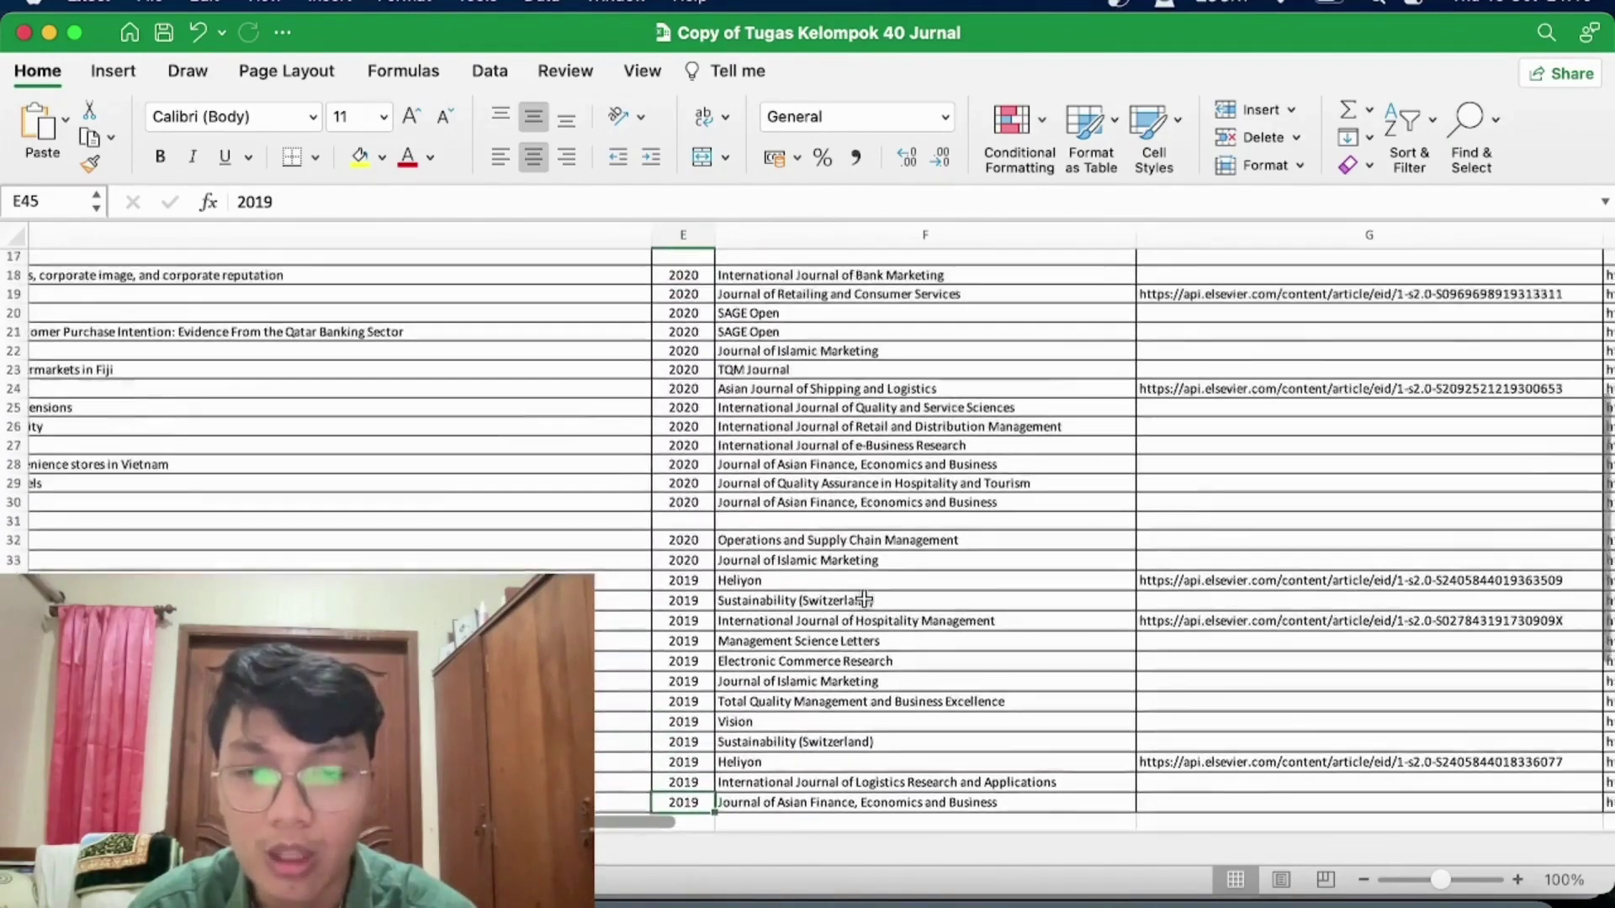
{"action": "scroll", "coordinate": [864, 599], "scroll_direction": "up", "scroll_amount": 6}
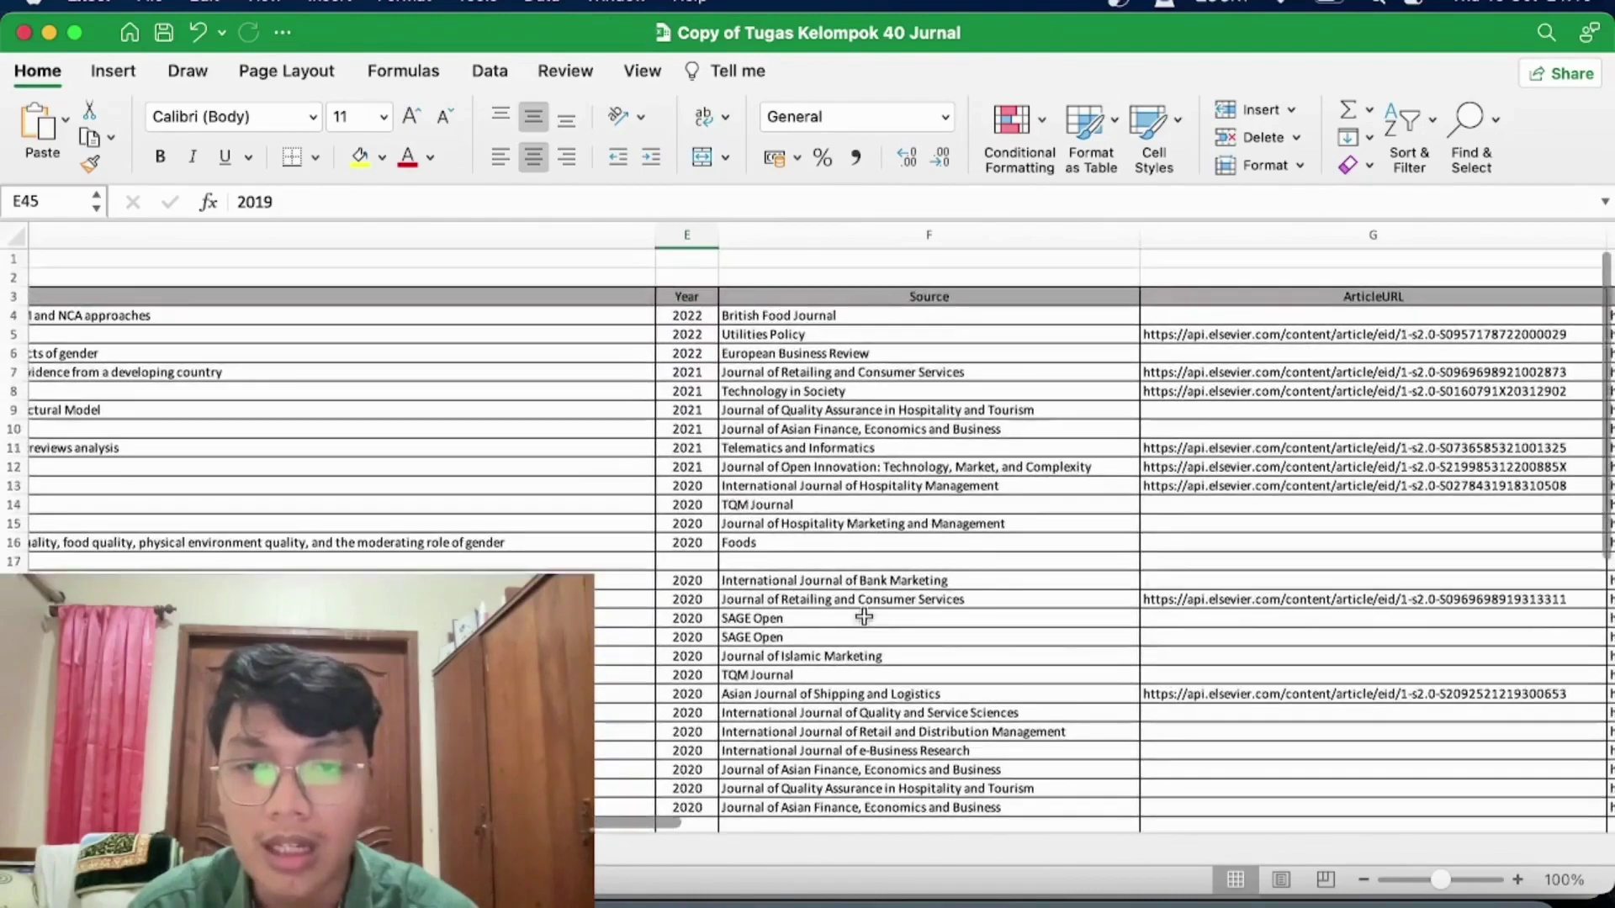
{"action": "scroll", "coordinate": [864, 617], "scroll_direction": "down", "scroll_amount": 4}
{"action": "scroll", "coordinate": [864, 617], "scroll_direction": "left", "scroll_amount": 1}
{"action": "scroll", "coordinate": [828, 751], "scroll_direction": "down", "scroll_amount": 3}
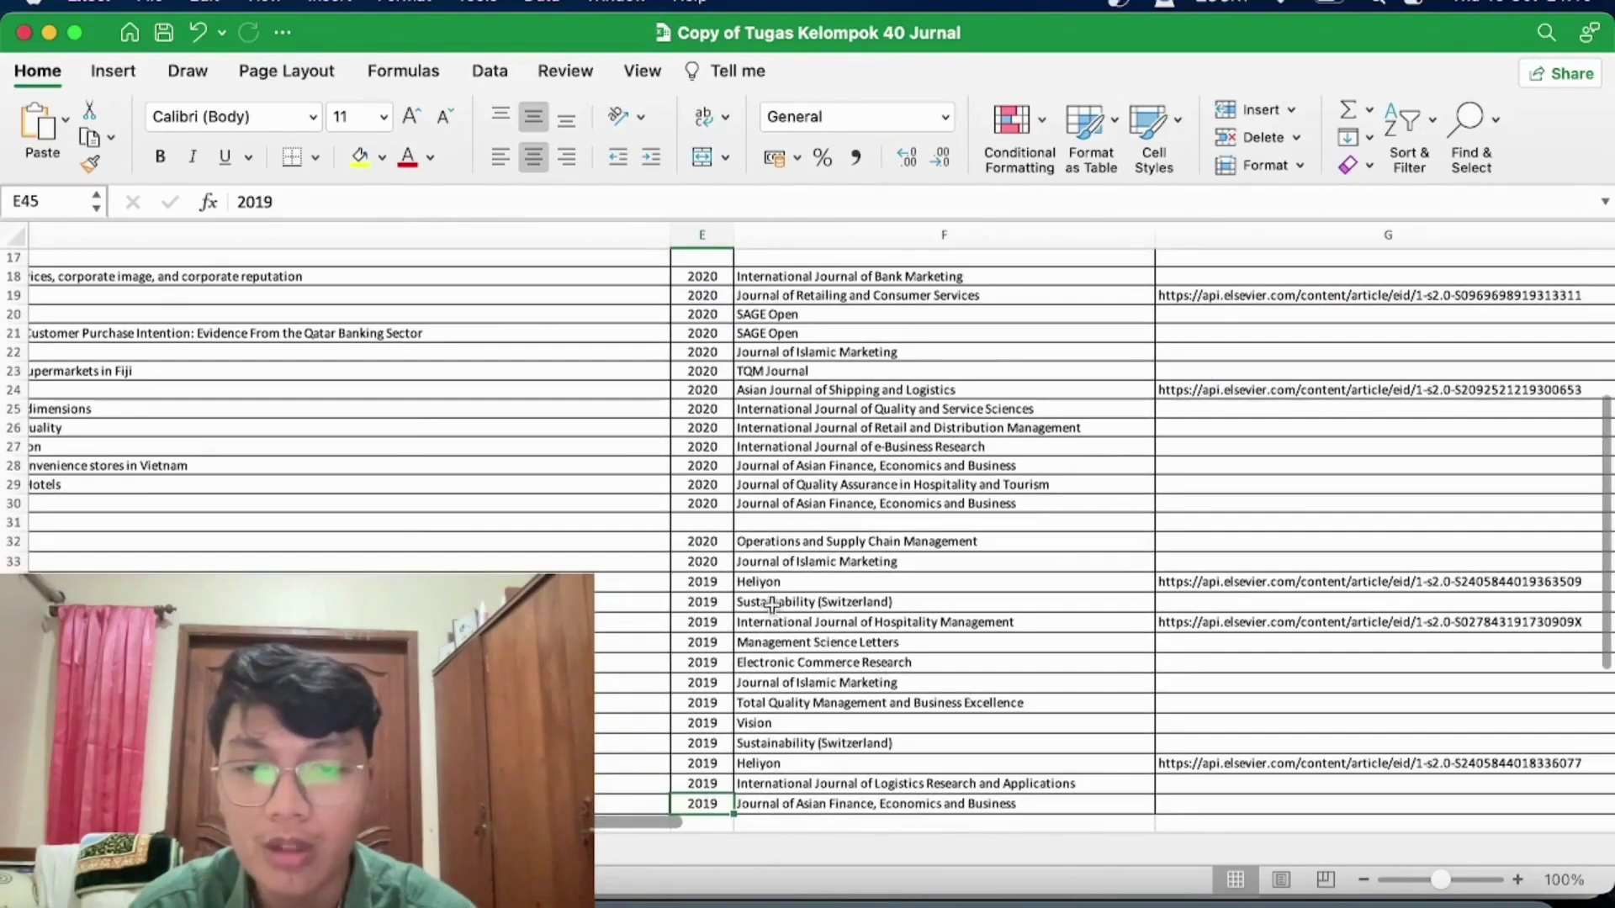
Step: Return to the PRISMA document in Word and place the cursor in the 2019 publication count, and in the Authors header of Table Number of Authors
{"action": "left_click", "coordinate": [1012, 902]}
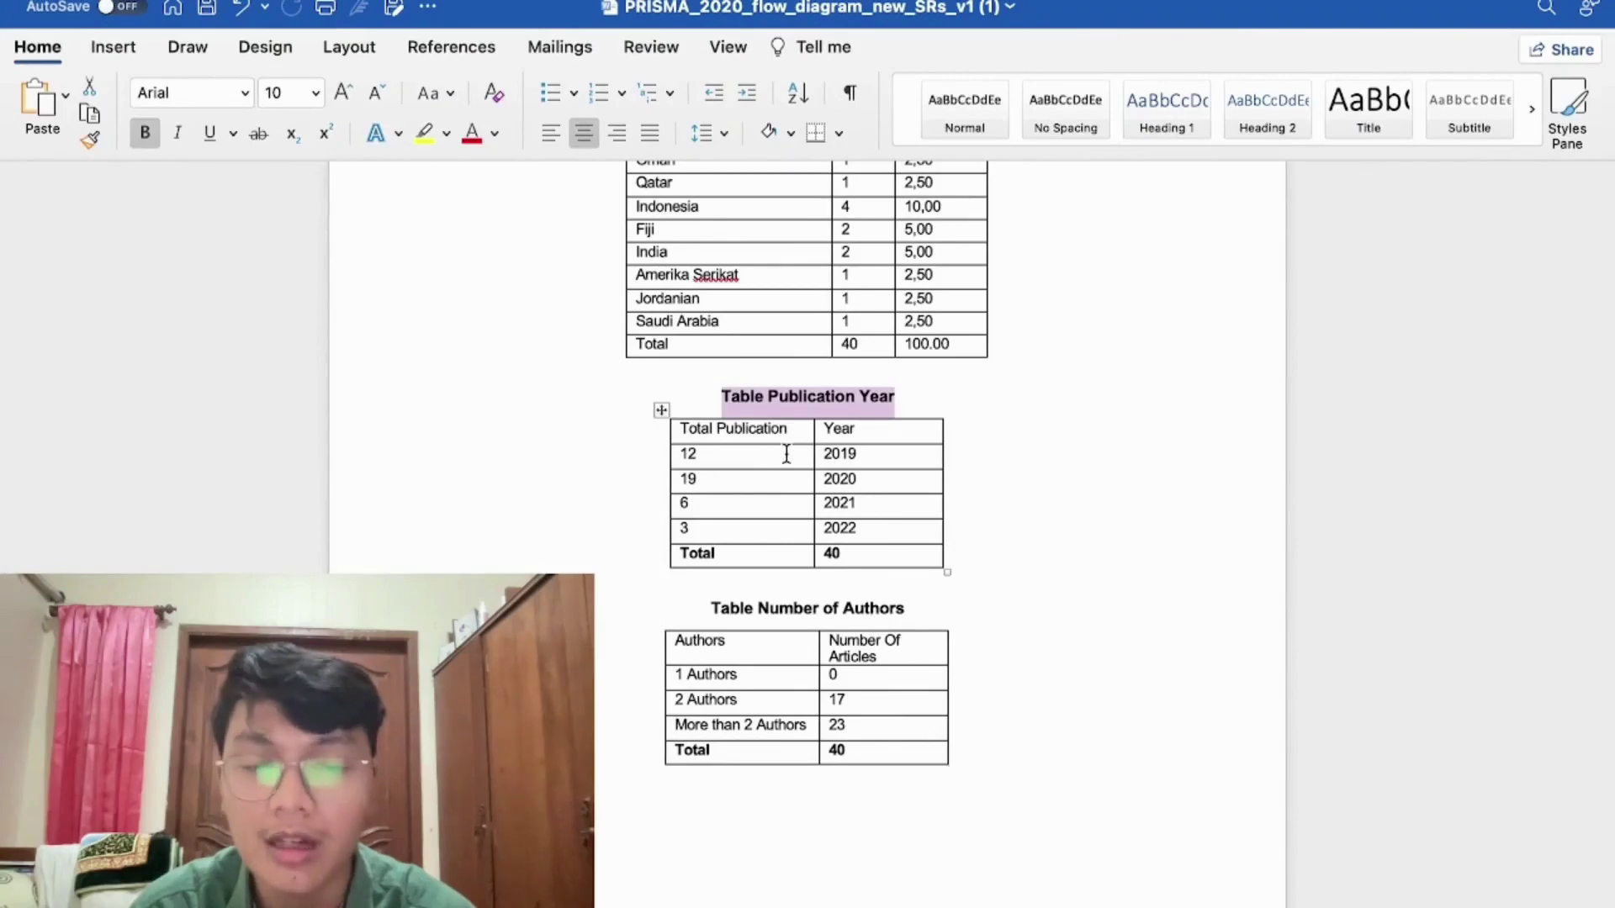
{"action": "left_click", "coordinate": [737, 452]}
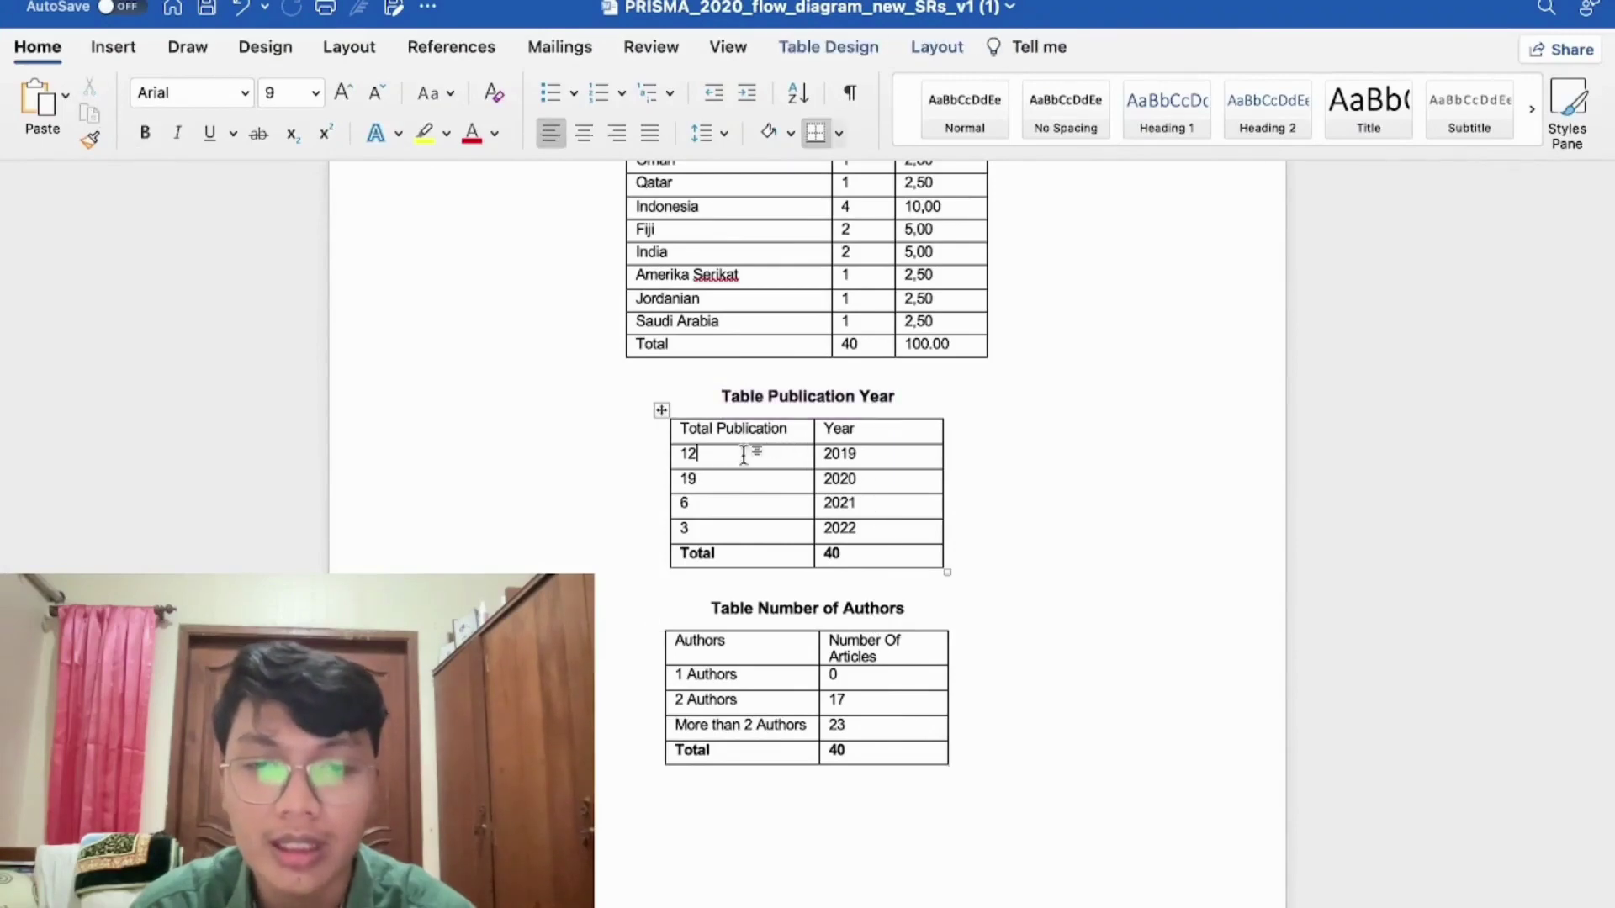
{"action": "left_click", "coordinate": [748, 648]}
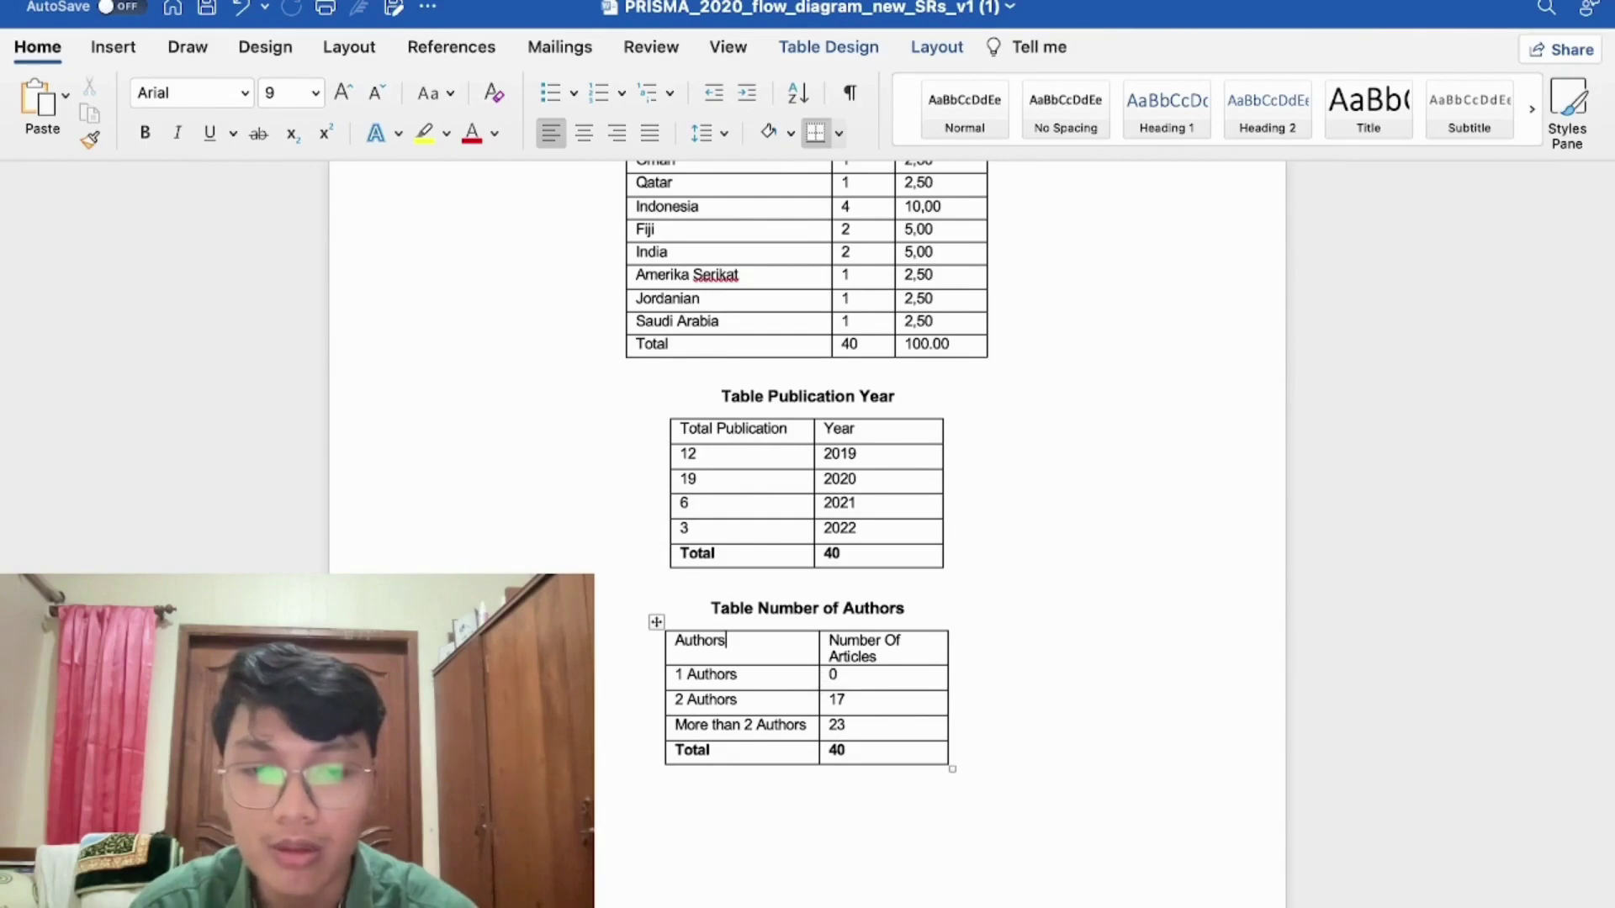
Step: Switch to the Purchase-Decision-CSV workbook in Excel and select the first paper's author count in AB2
{"action": "right_click", "coordinate": [775, 899]}
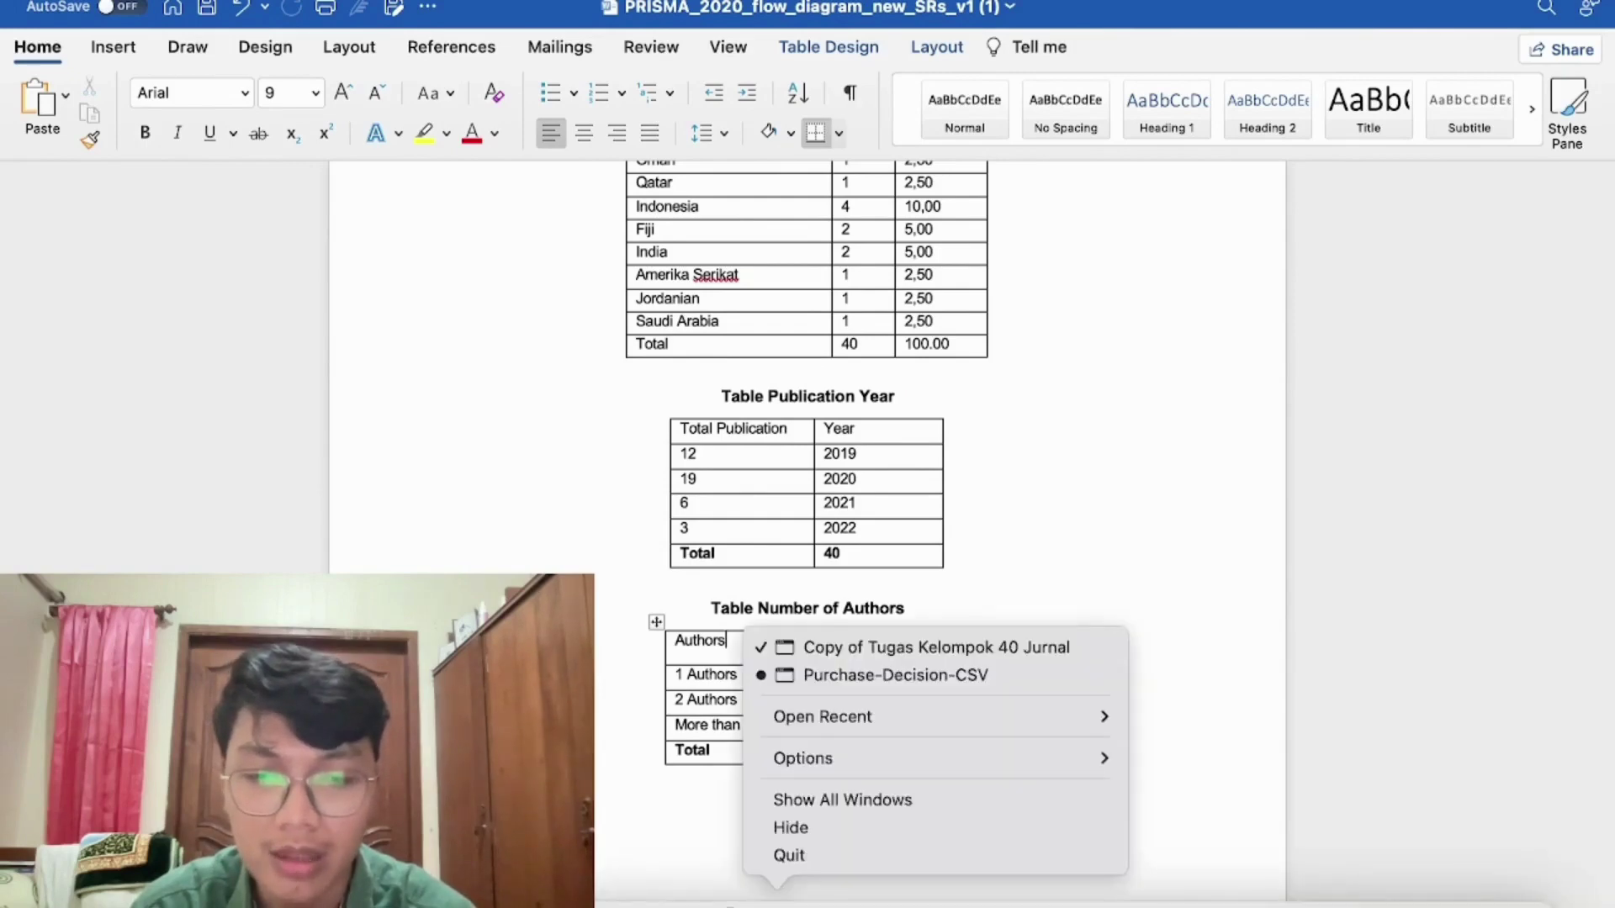
{"action": "left_click", "coordinate": [875, 679]}
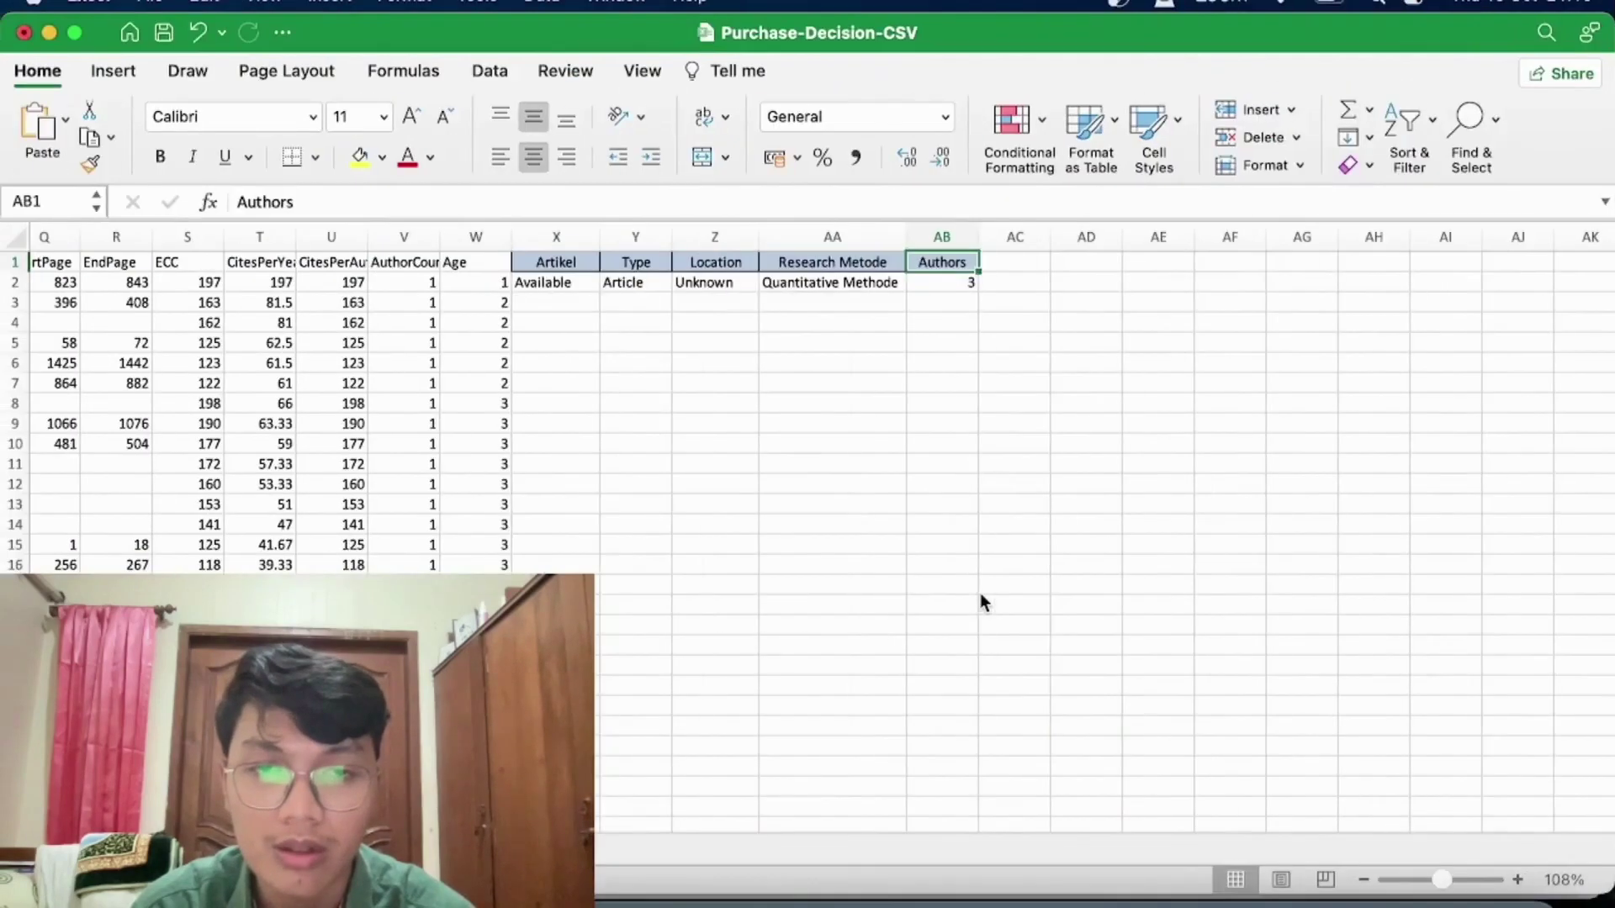
{"action": "left_click", "coordinate": [938, 284]}
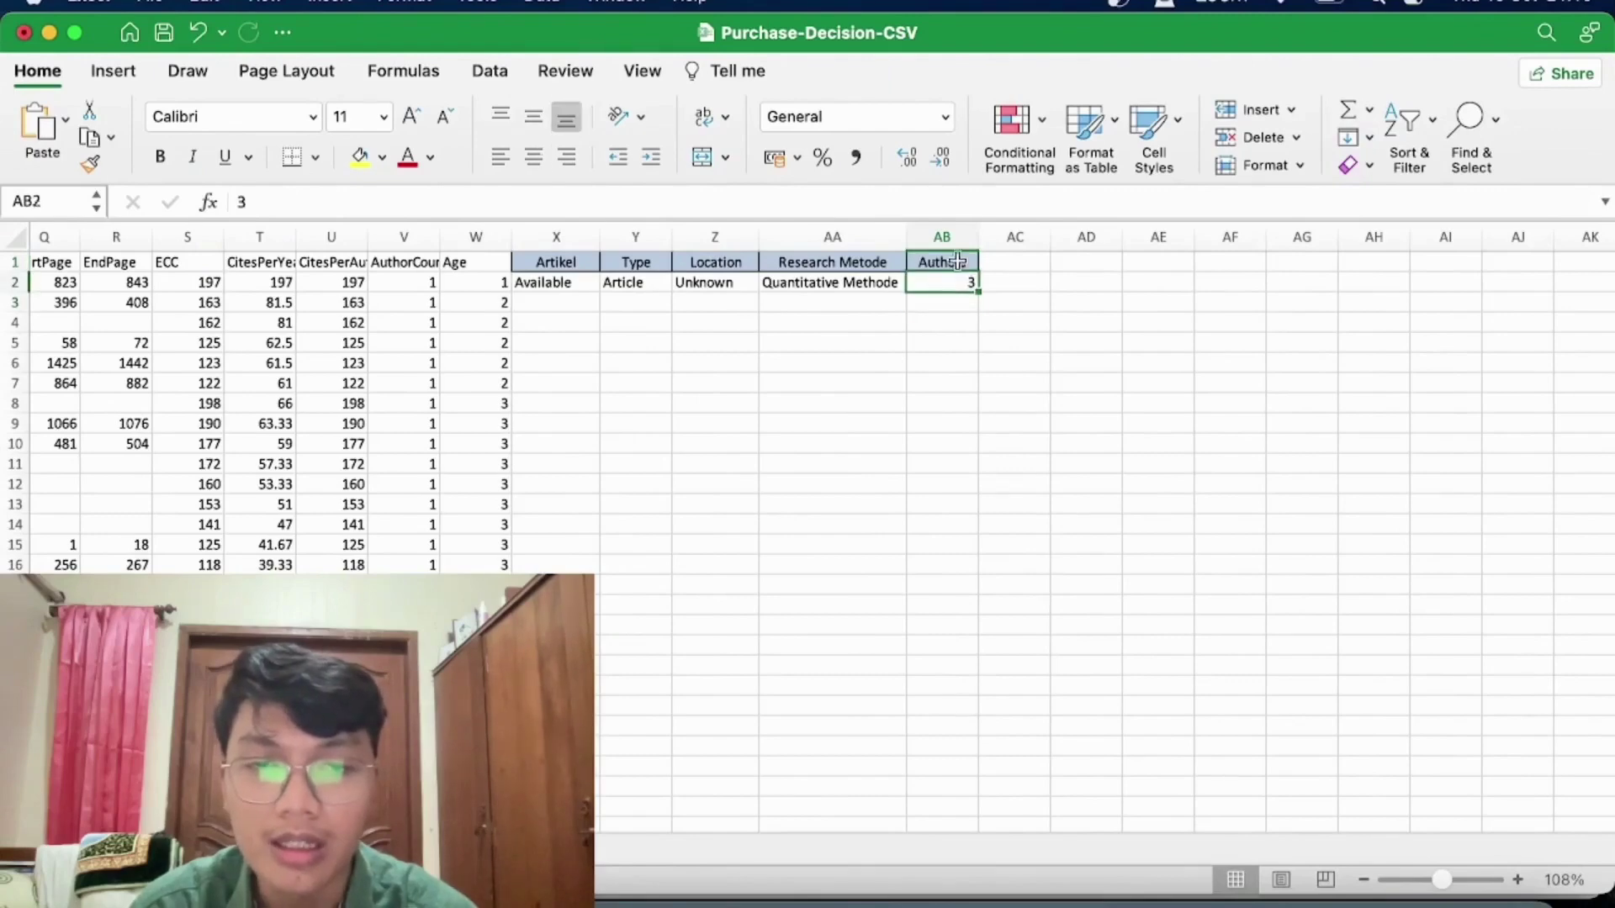
Step: Widen the Authors column AB to about 13.50 and reselect the first paper's author count in AB2
{"action": "left_click_drag", "start_coordinate": [982, 241], "coordinate": [1023, 242]}
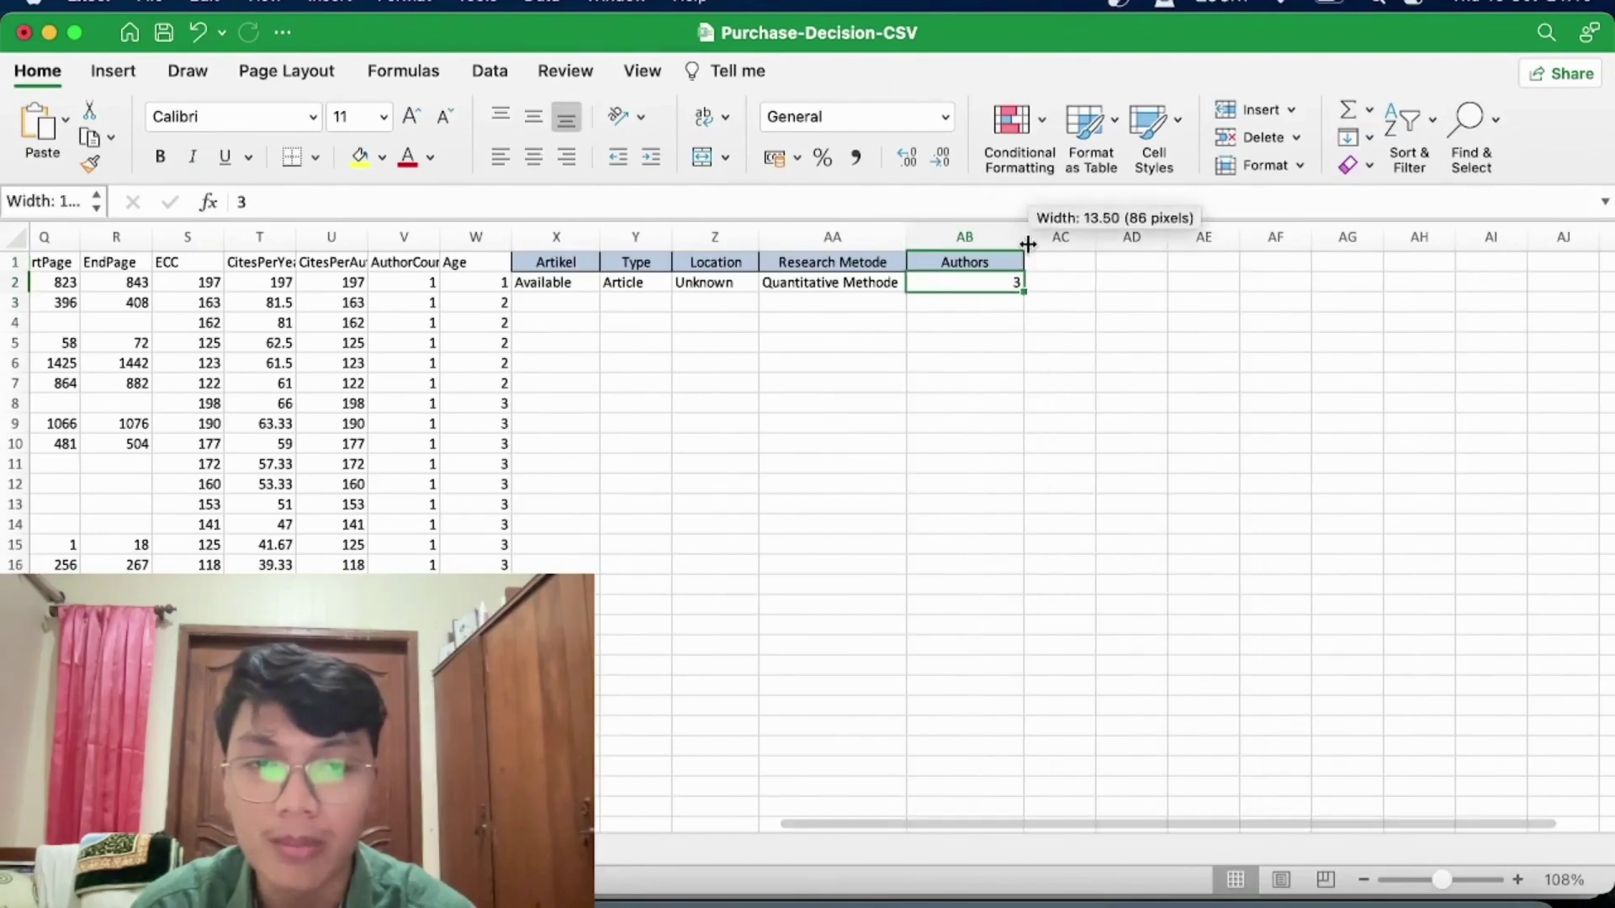
{"action": "left_click", "coordinate": [976, 343]}
{"action": "left_click", "coordinate": [970, 284]}
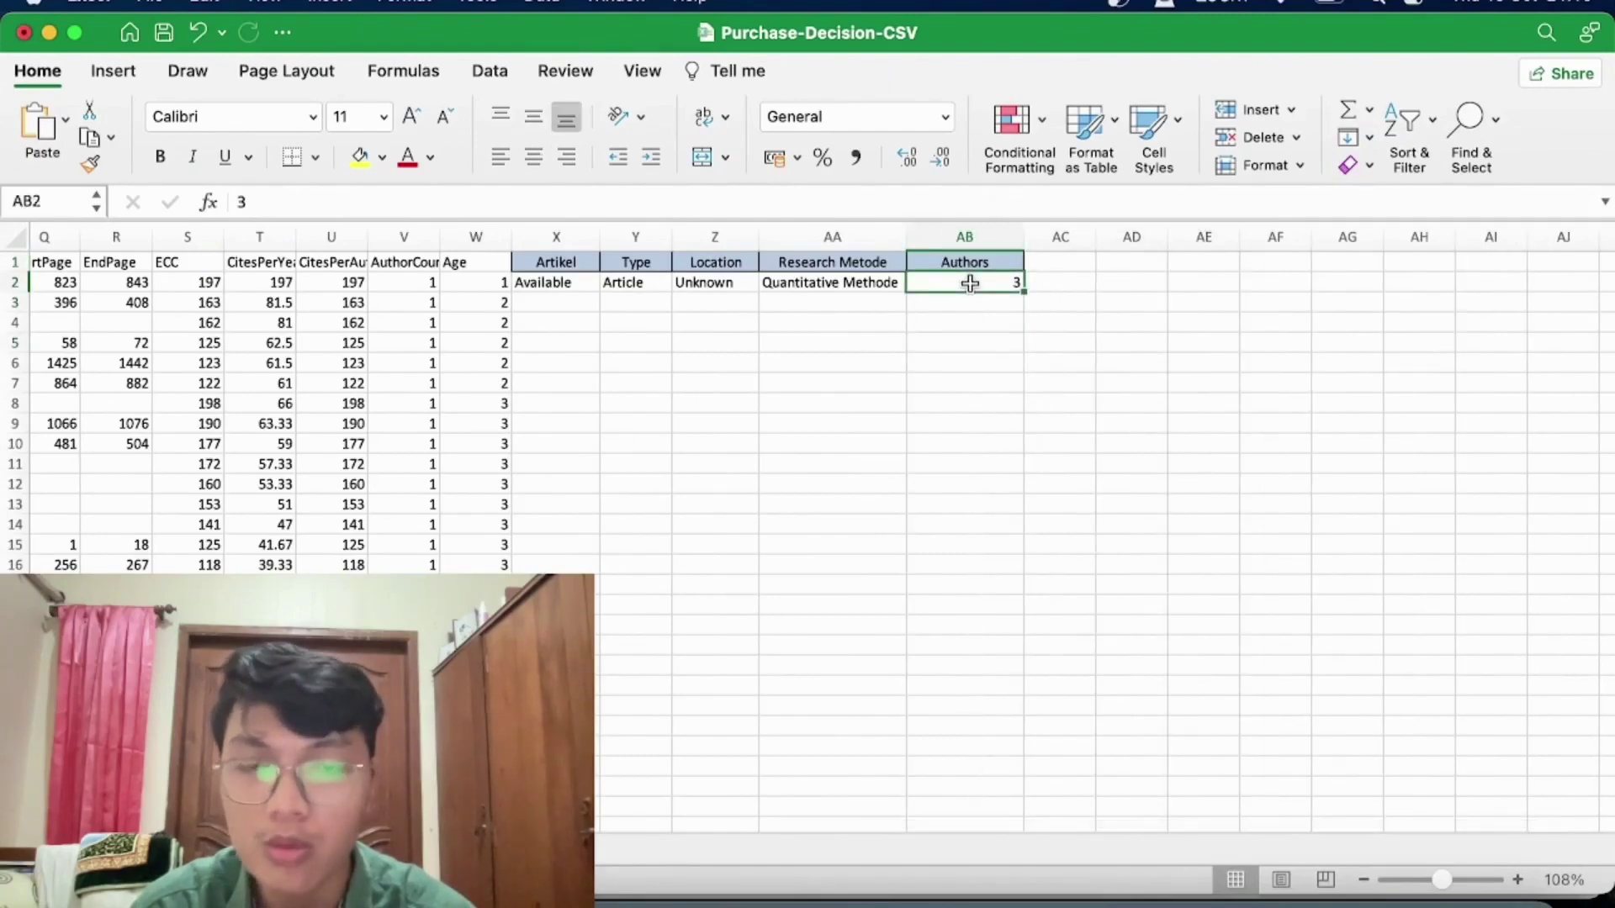
{"action": "scroll", "coordinate": [675, 338], "scroll_direction": "left", "scroll_amount": 10}
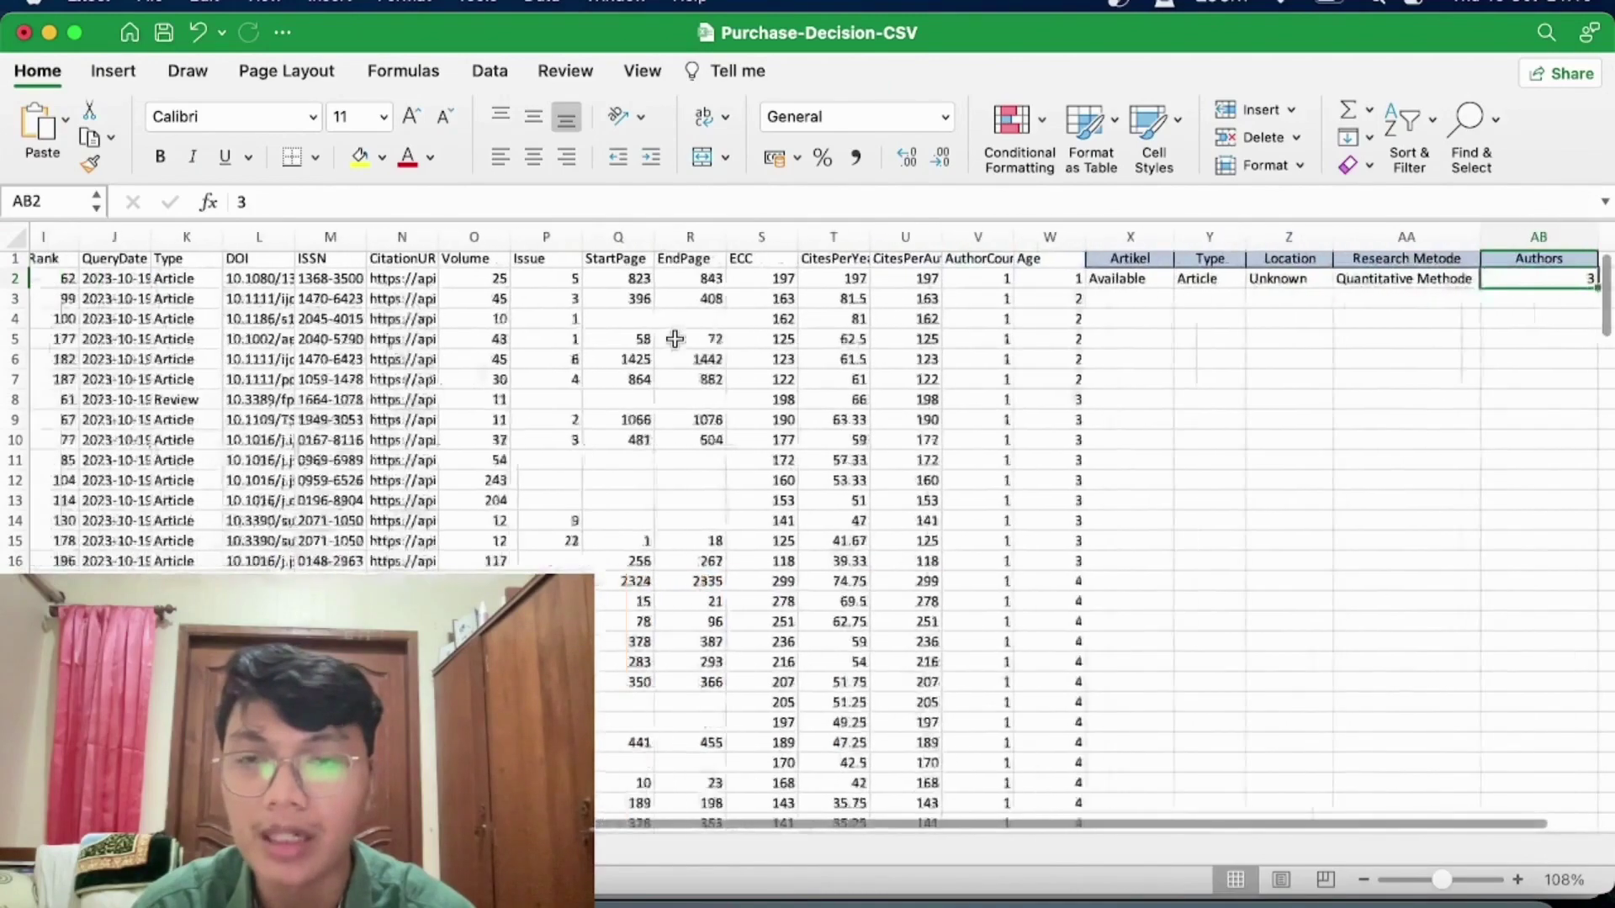
{"action": "scroll", "coordinate": [675, 338], "scroll_direction": "right", "scroll_amount": 7}
{"action": "scroll", "coordinate": [674, 339], "scroll_direction": "up", "scroll_amount": 1}
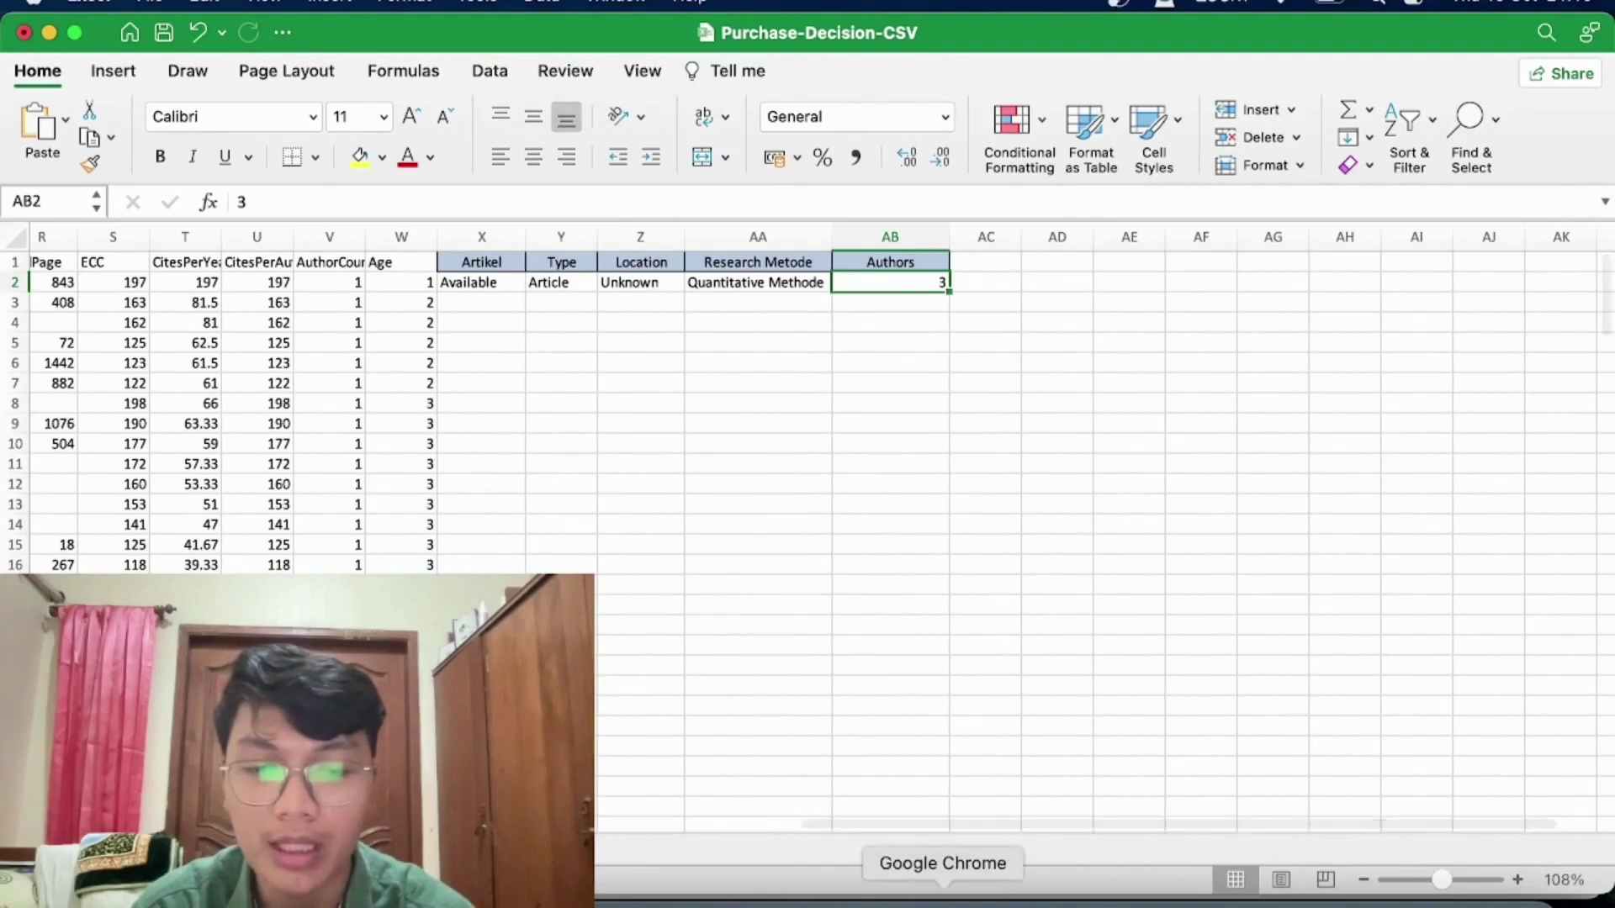
Step: Switch back to the PRISMA document in Word and select the 2 Authors row's article count and its label in Table Number of Authors
{"action": "left_click", "coordinate": [1016, 894]}
{"action": "left_click", "coordinate": [824, 700]}
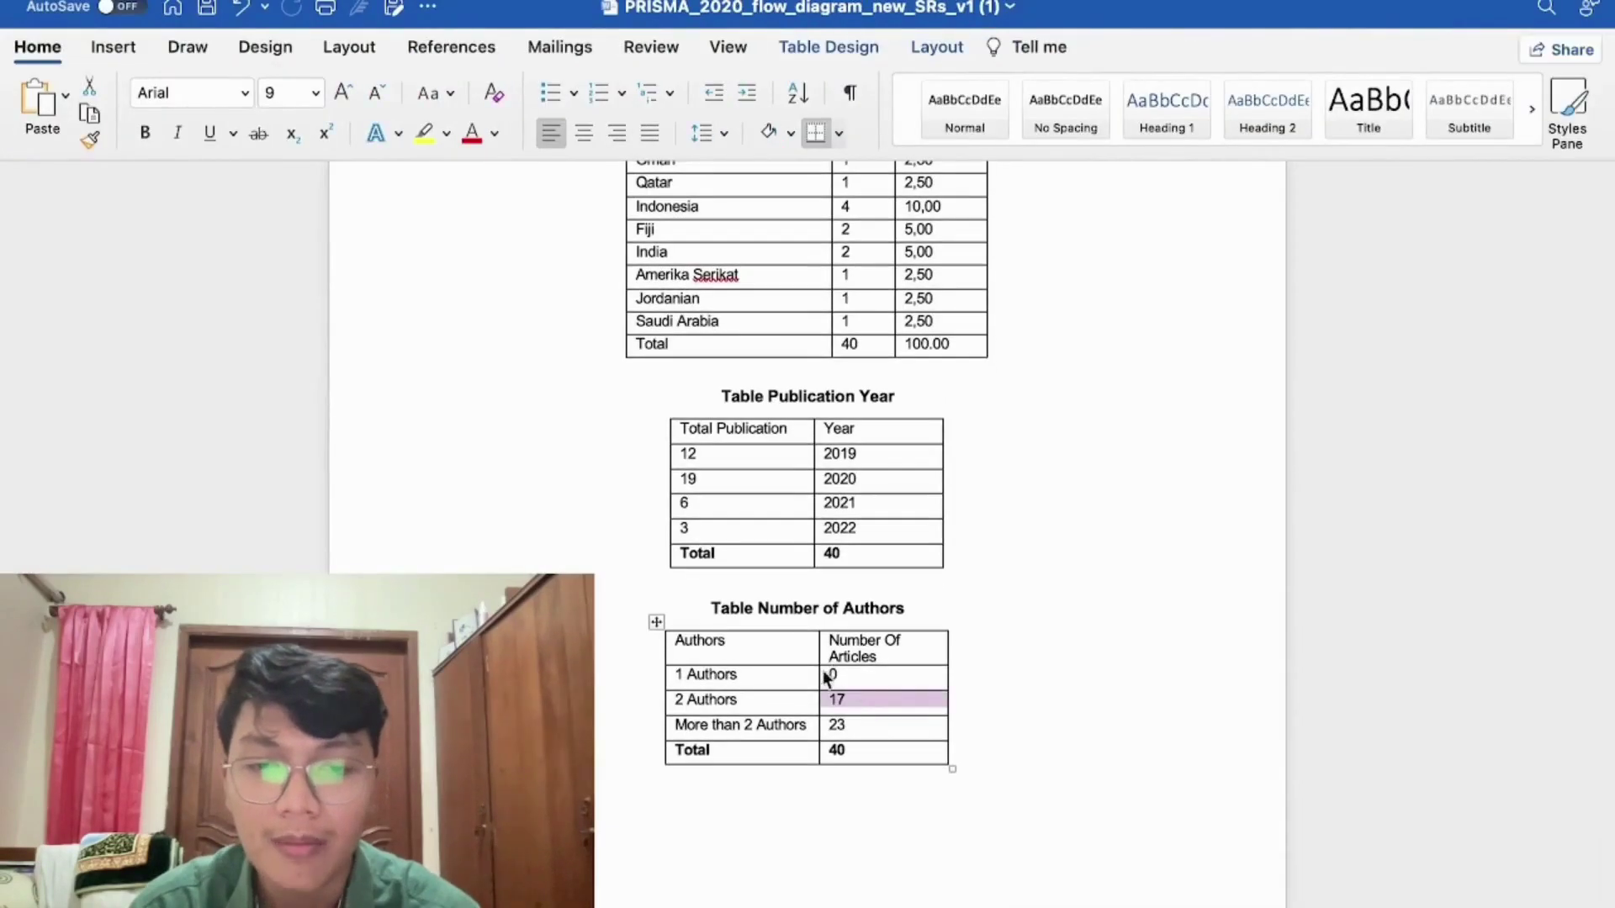
{"action": "left_click", "coordinate": [871, 706]}
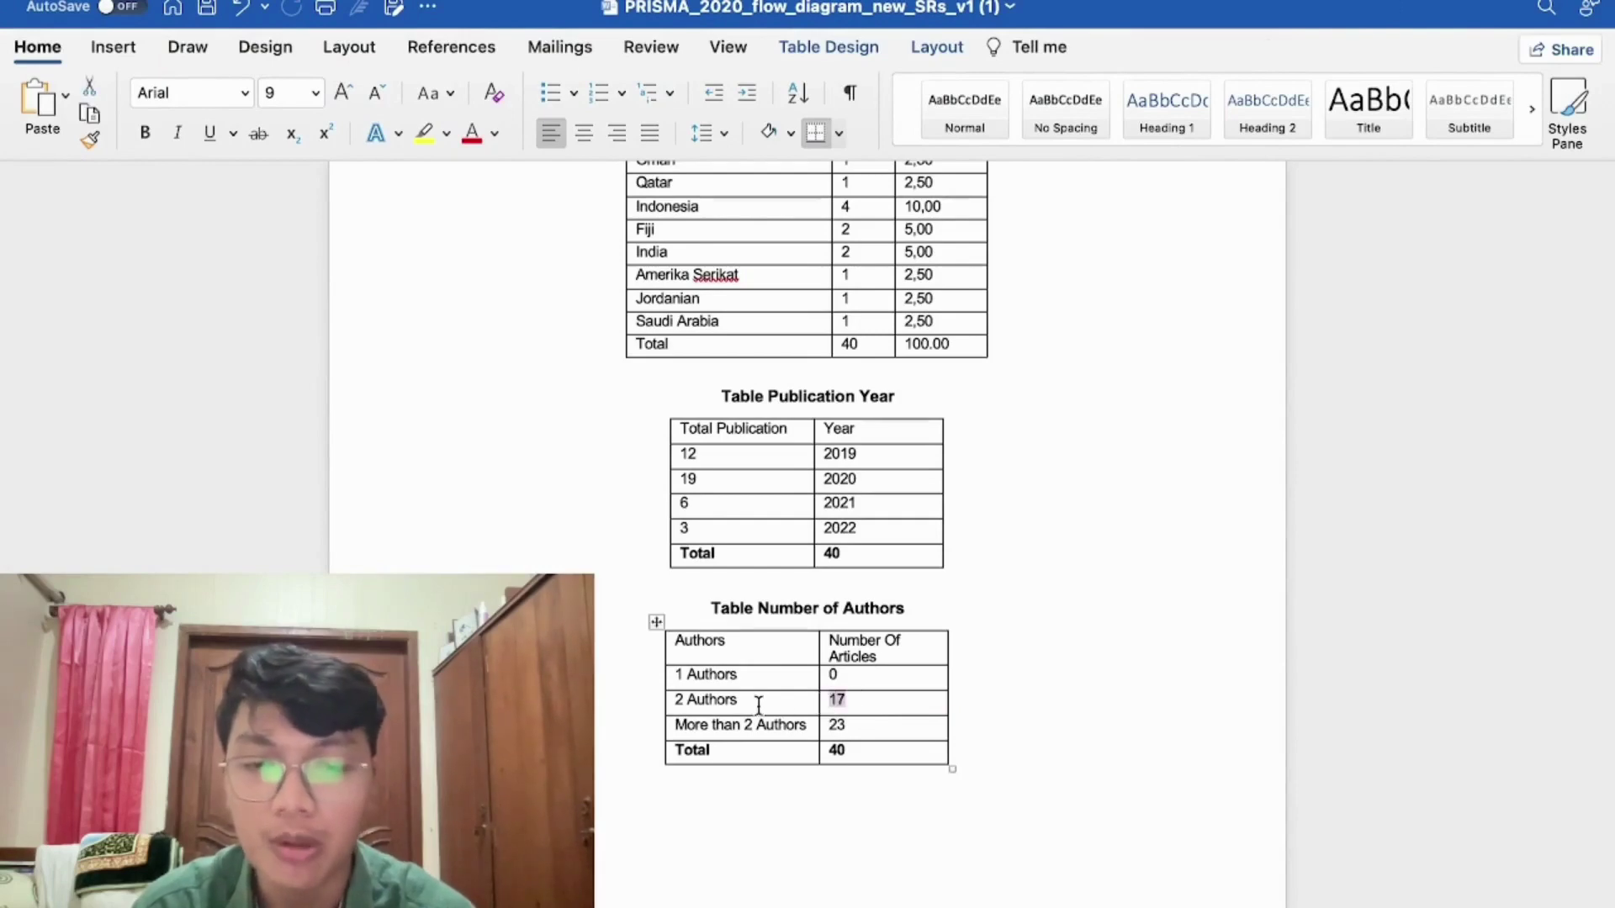
{"action": "left_click", "coordinate": [659, 707]}
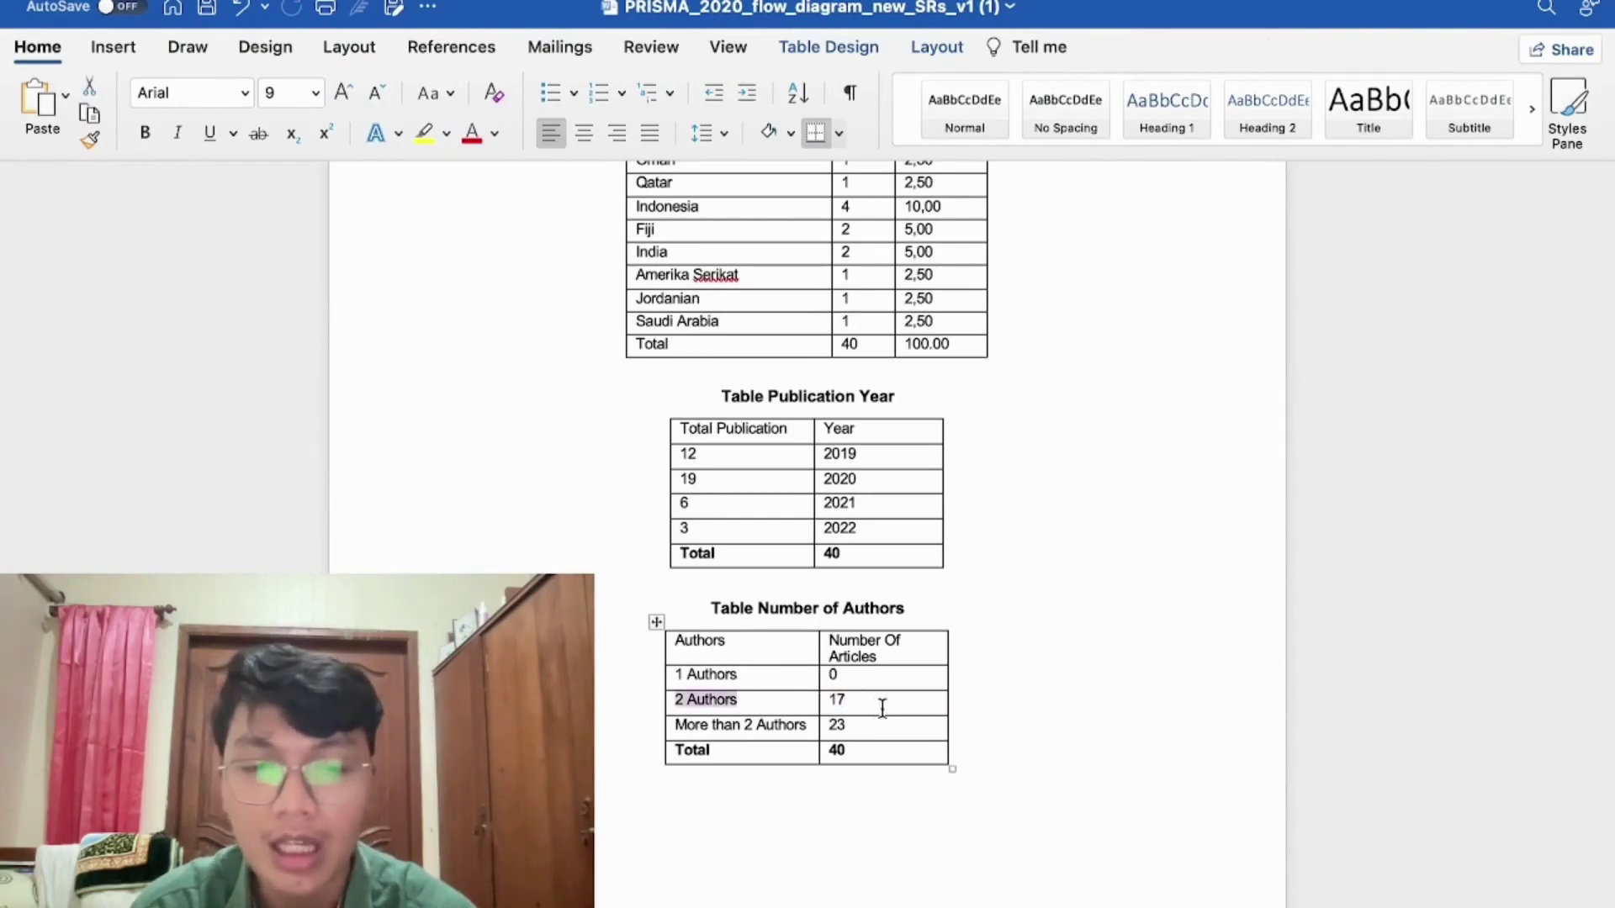
Step: Select the "More than 2 Authors" label, followed by the 1 Authors row's article count and its label
{"action": "left_click_drag", "start_coordinate": [880, 724], "coordinate": [699, 725]}
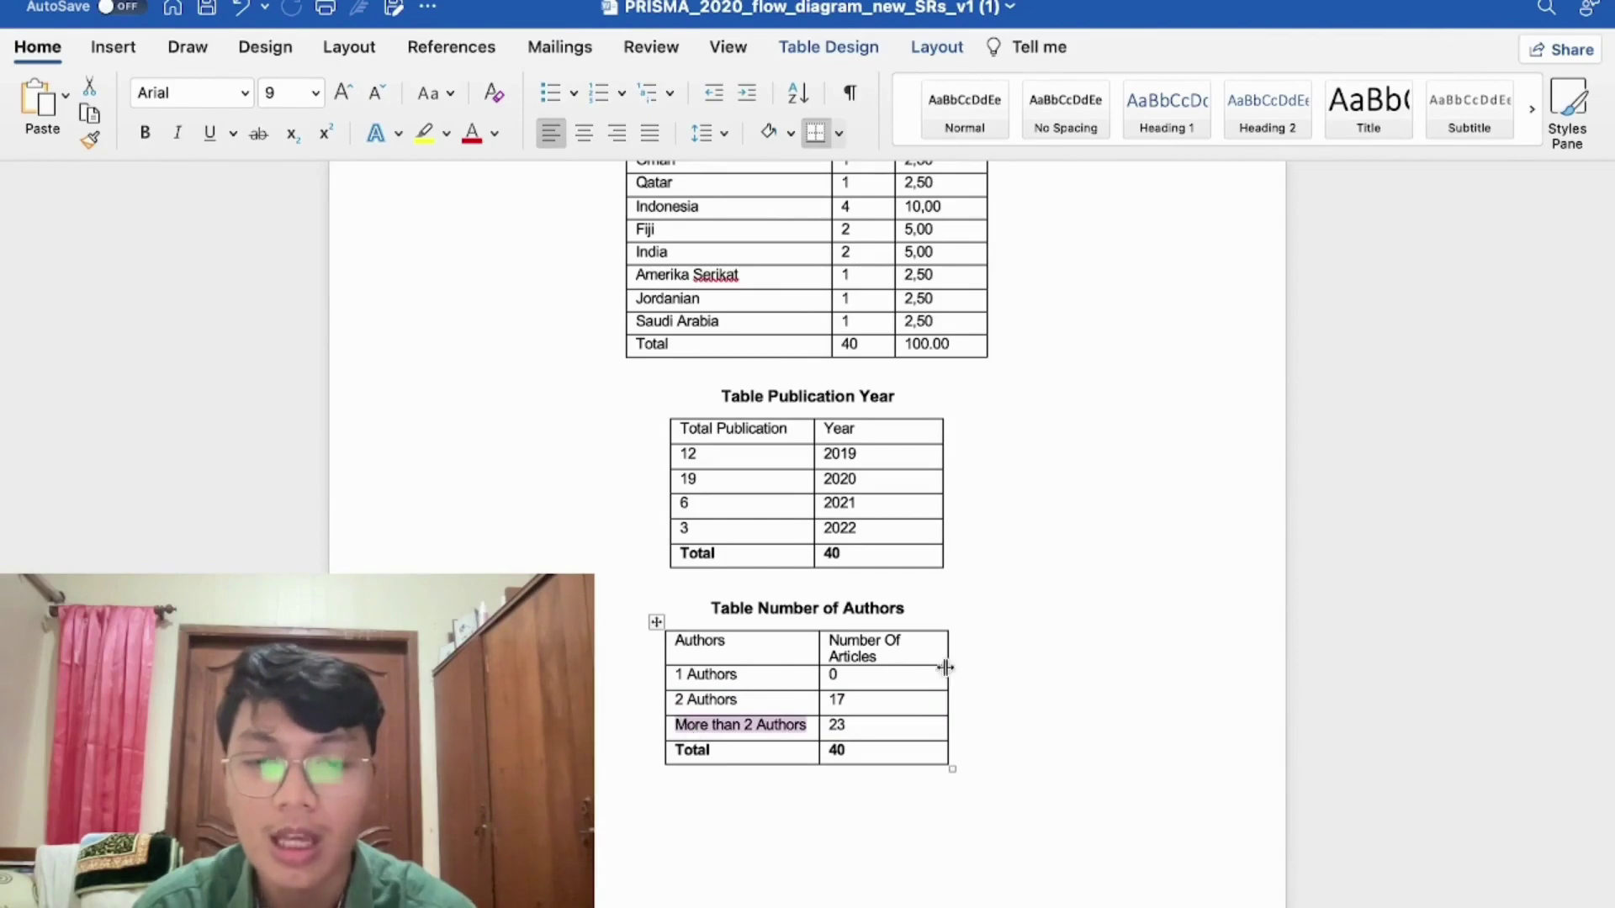
{"action": "left_click", "coordinate": [868, 680]}
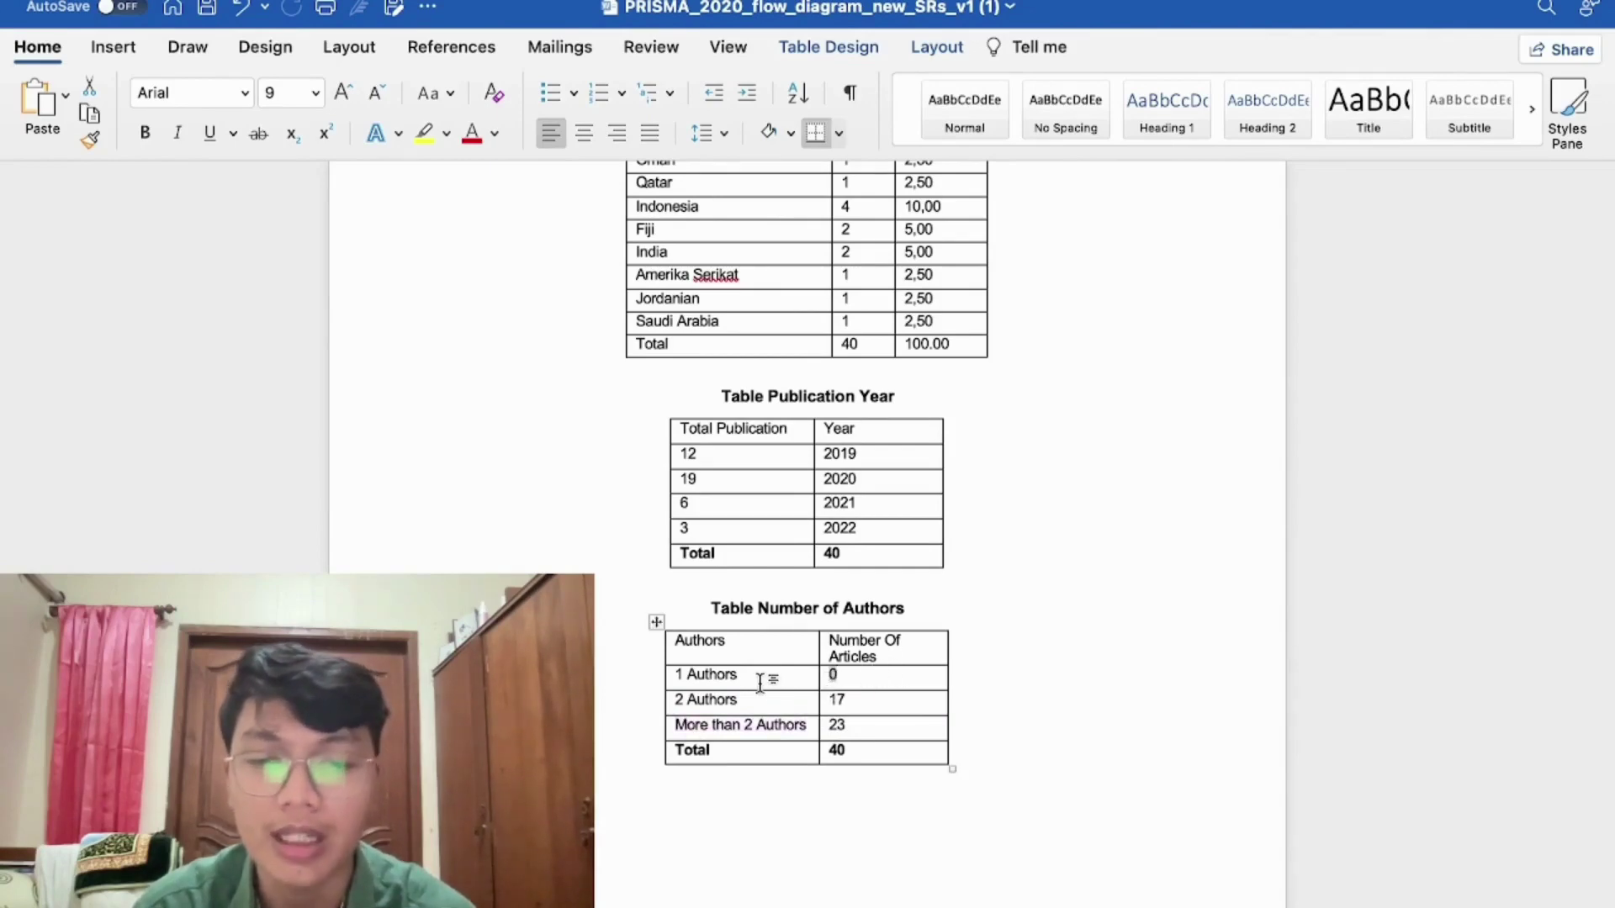
{"action": "left_click_drag", "start_coordinate": [749, 677], "coordinate": [692, 678]}
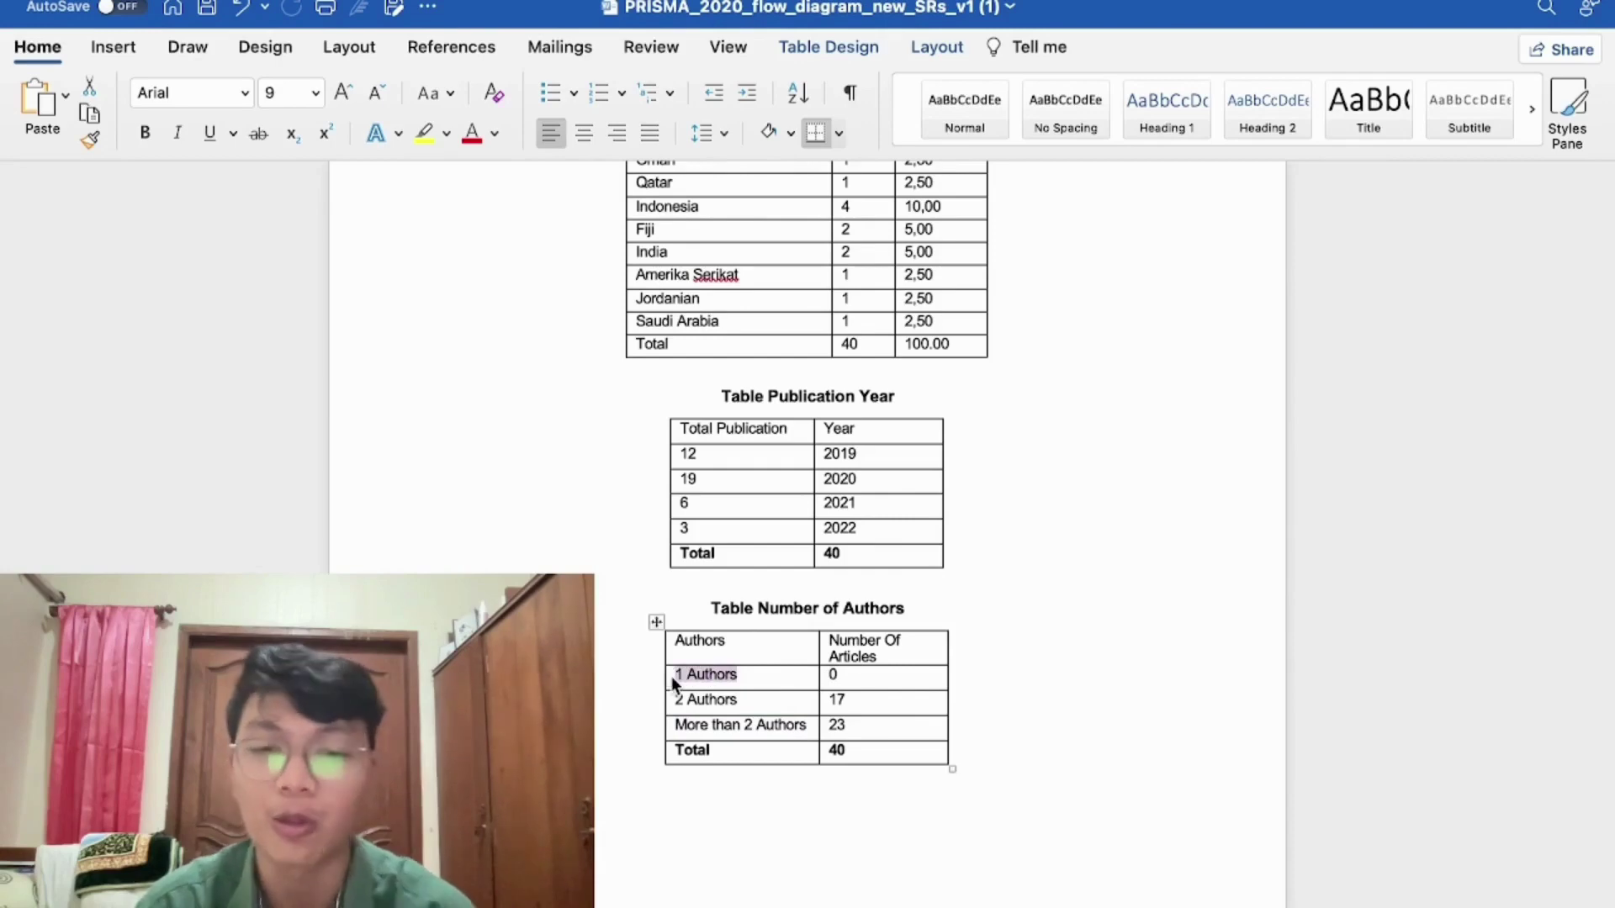
Step: Review the document's summary tables again, from Number of Authors and Publication Year back up to Location by Countries and Type Of Research
{"action": "scroll", "coordinate": [957, 641], "scroll_direction": "up", "scroll_amount": 5}
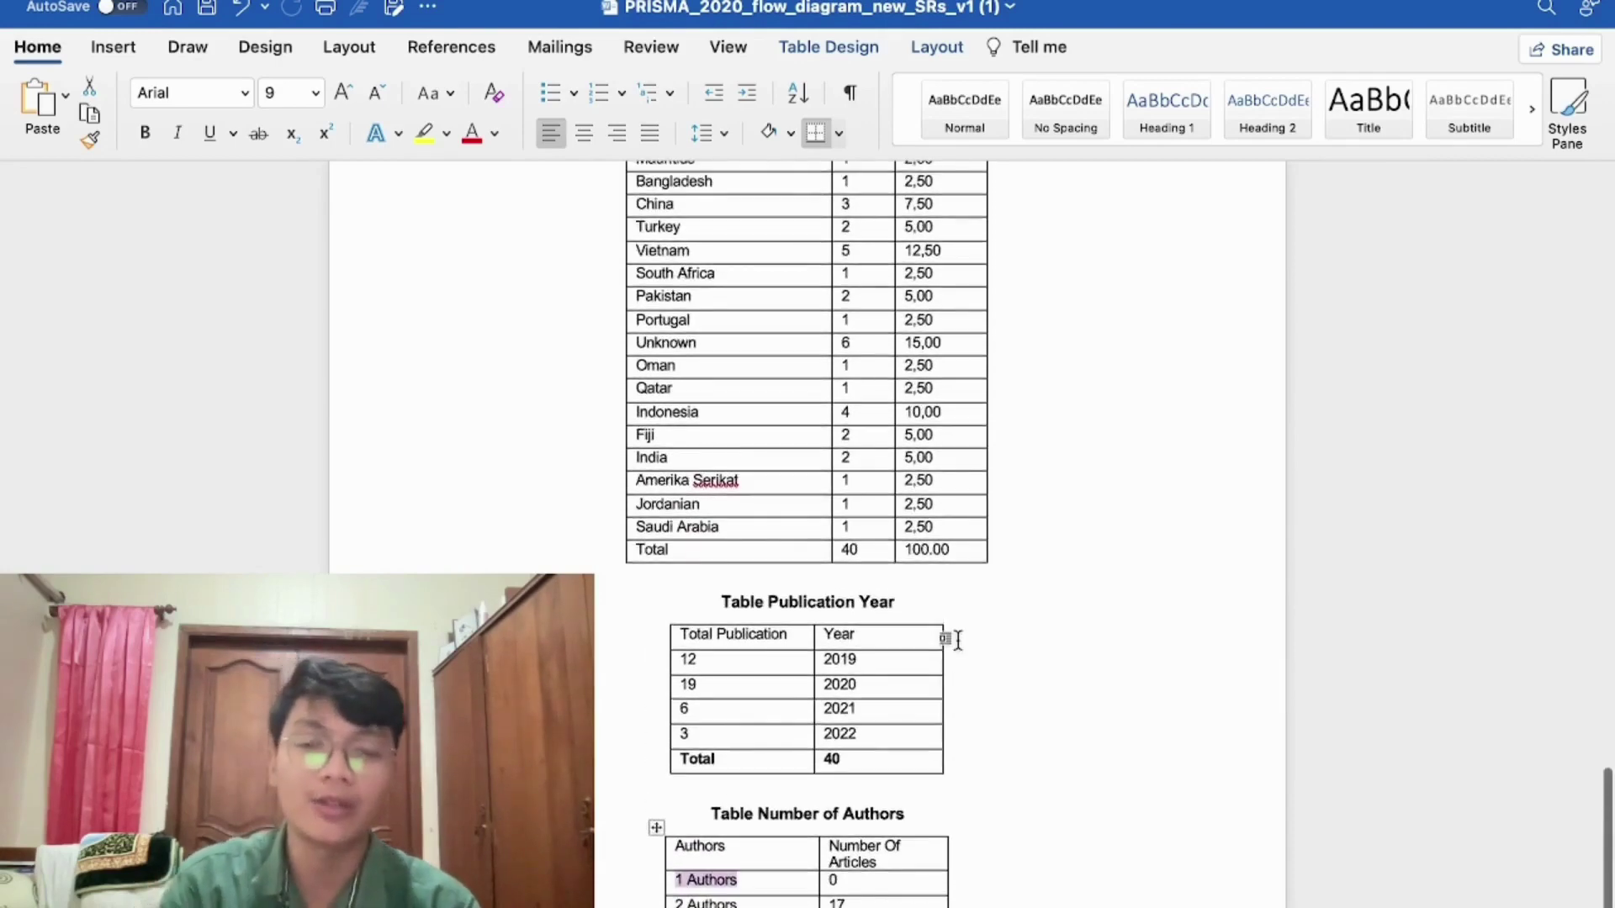
{"action": "scroll", "coordinate": [958, 641], "scroll_direction": "down", "scroll_amount": 4}
{"action": "scroll", "coordinate": [958, 641], "scroll_direction": "down", "scroll_amount": 1}
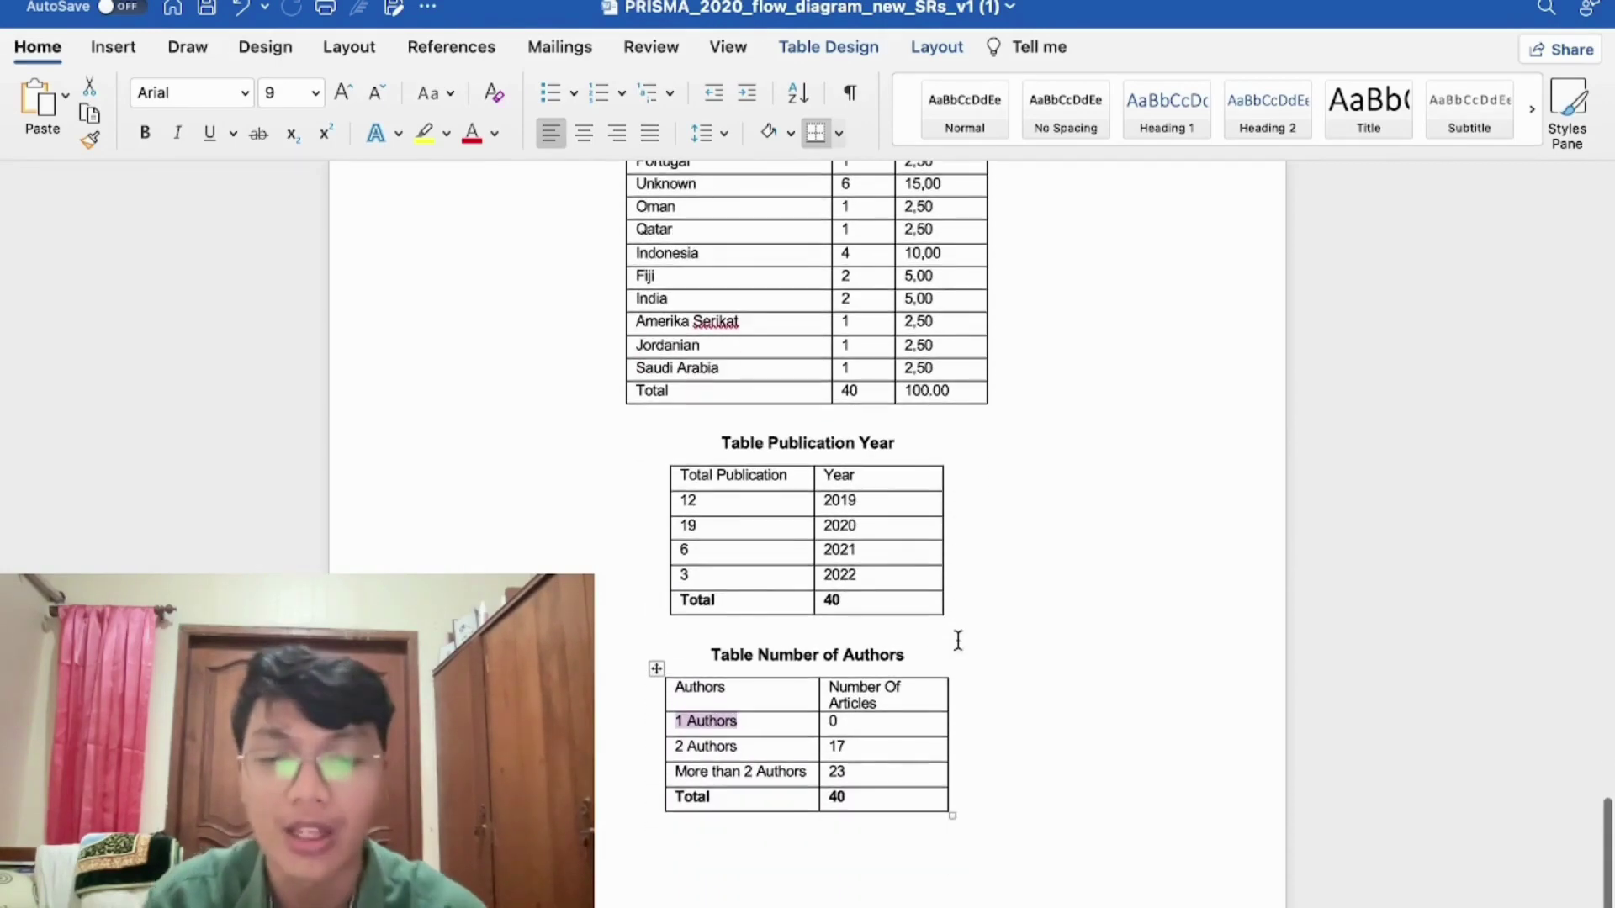
{"action": "scroll", "coordinate": [911, 631], "scroll_direction": "up", "scroll_amount": 6}
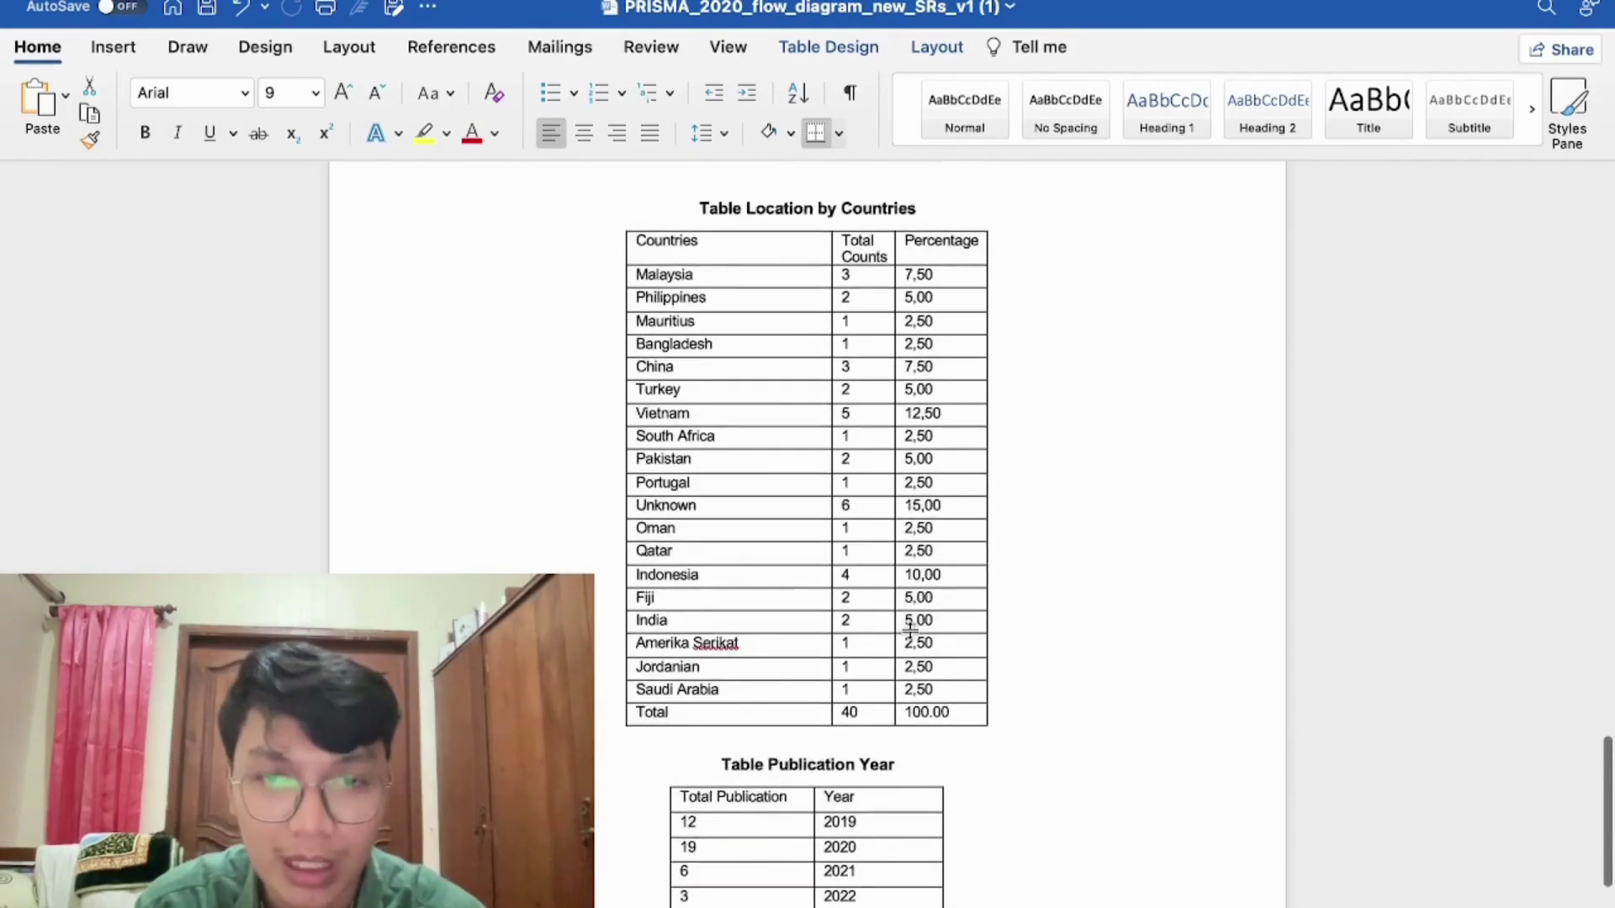
{"action": "scroll", "coordinate": [908, 626], "scroll_direction": "down", "scroll_amount": 7}
{"action": "scroll", "coordinate": [908, 623], "scroll_direction": "up", "scroll_amount": 1}
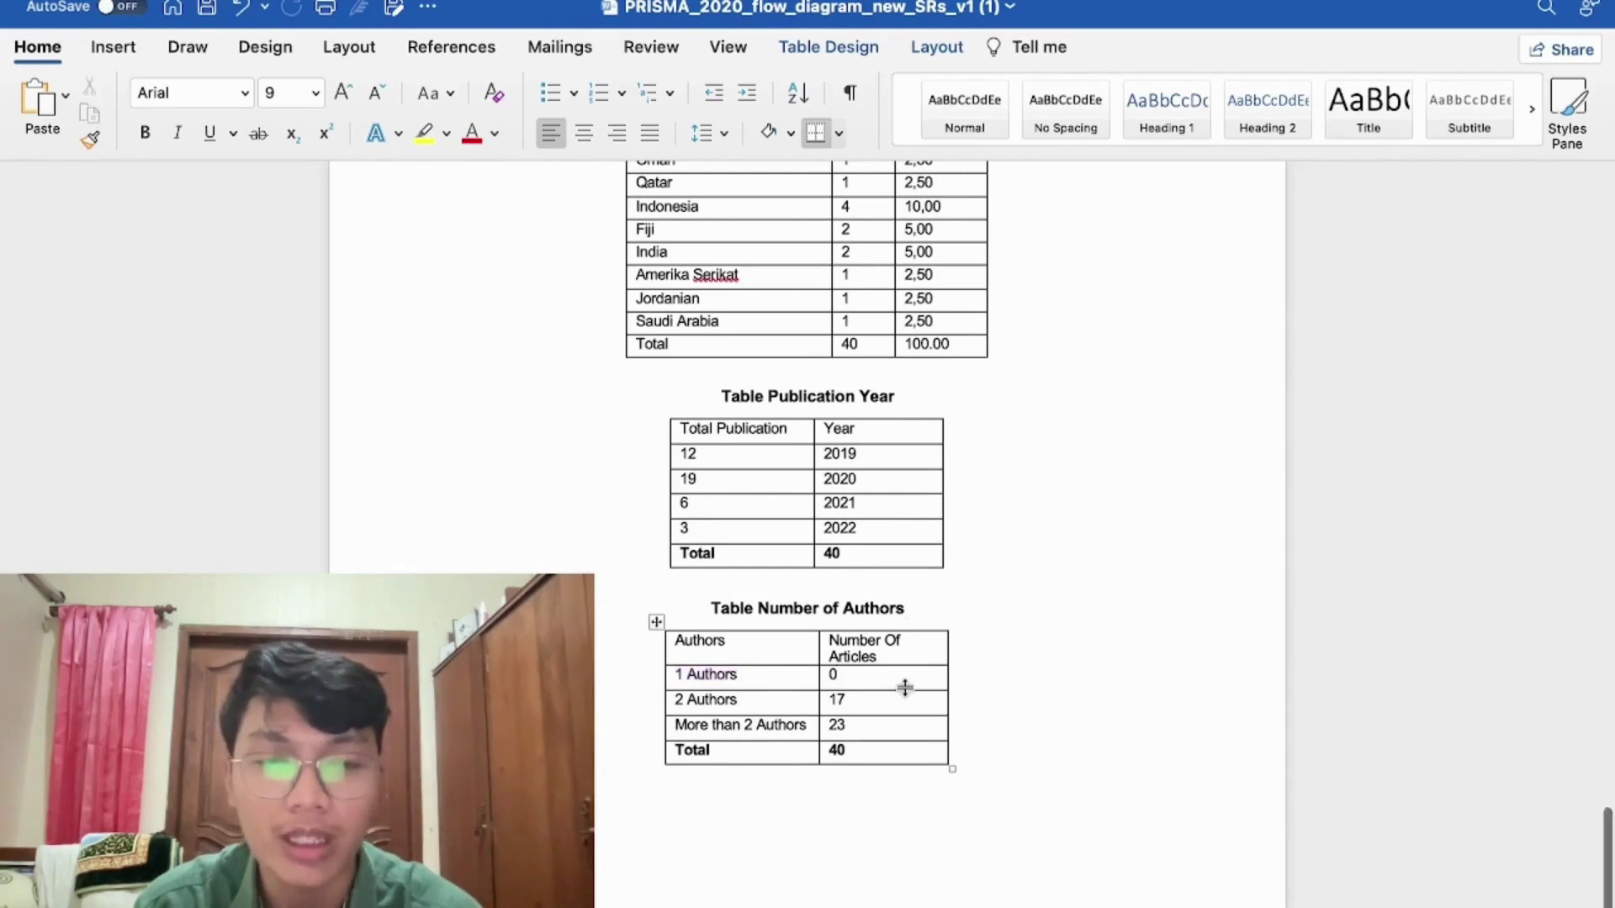
{"action": "scroll", "coordinate": [905, 686], "scroll_direction": "up", "scroll_amount": 10}
{"action": "scroll", "coordinate": [905, 686], "scroll_direction": "up", "scroll_amount": 15}
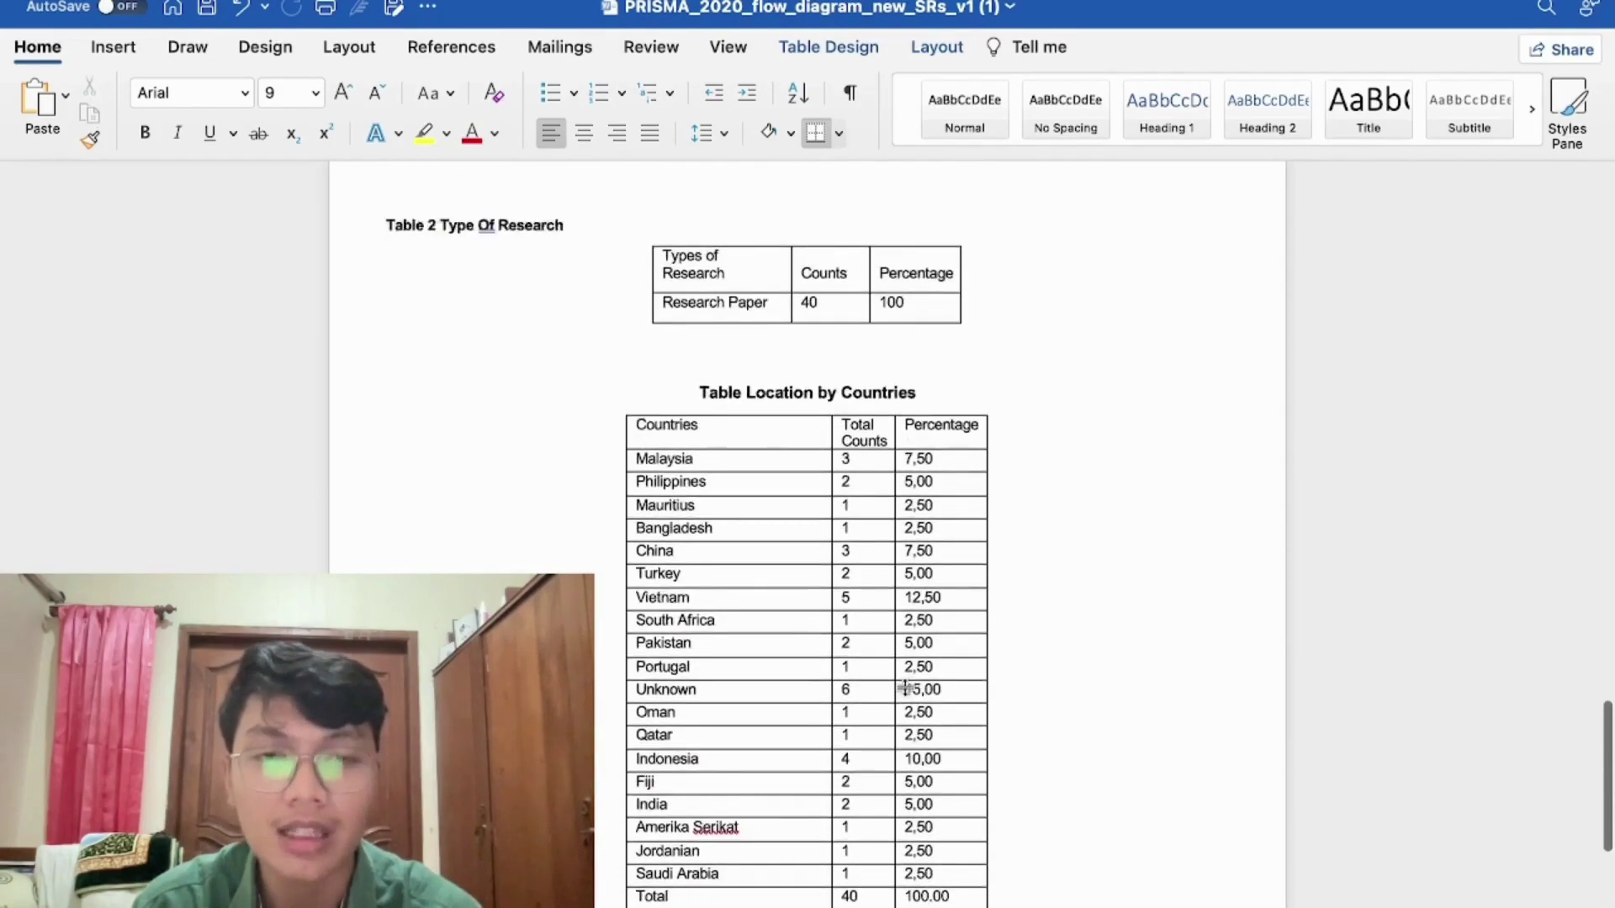
{"action": "scroll", "coordinate": [905, 688], "scroll_direction": "up", "scroll_amount": 2}
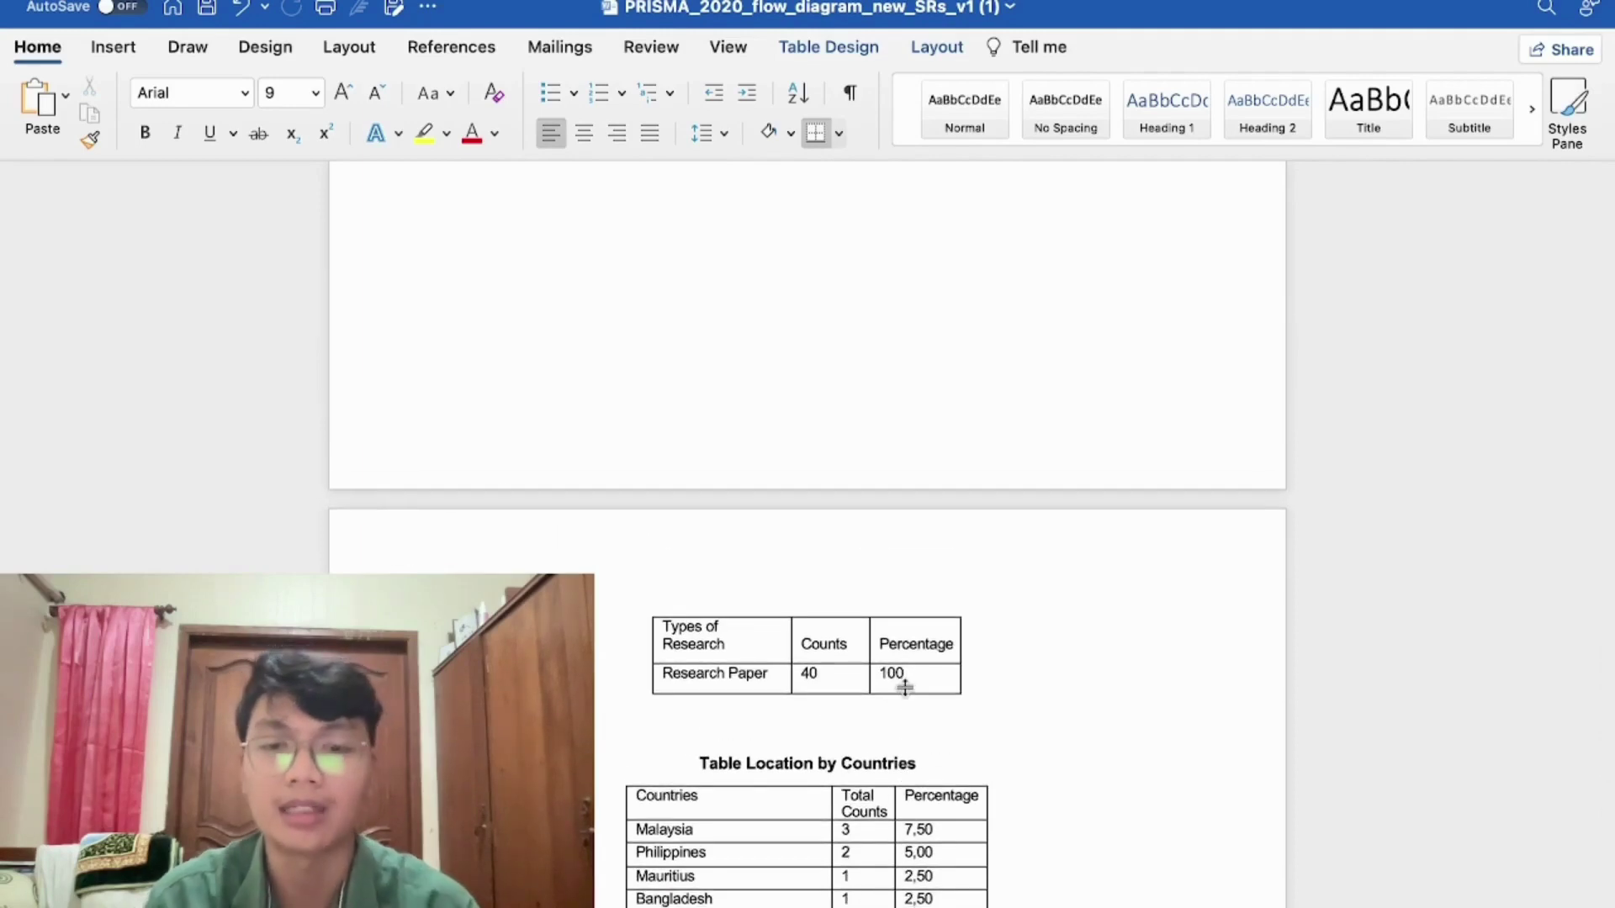
Step: Look over the tables on number of authors, publication year, countries and type of research, then examine Table 1 Journal's article counts and percentages
{"action": "scroll", "coordinate": [905, 688], "scroll_direction": "down", "scroll_amount": 20}
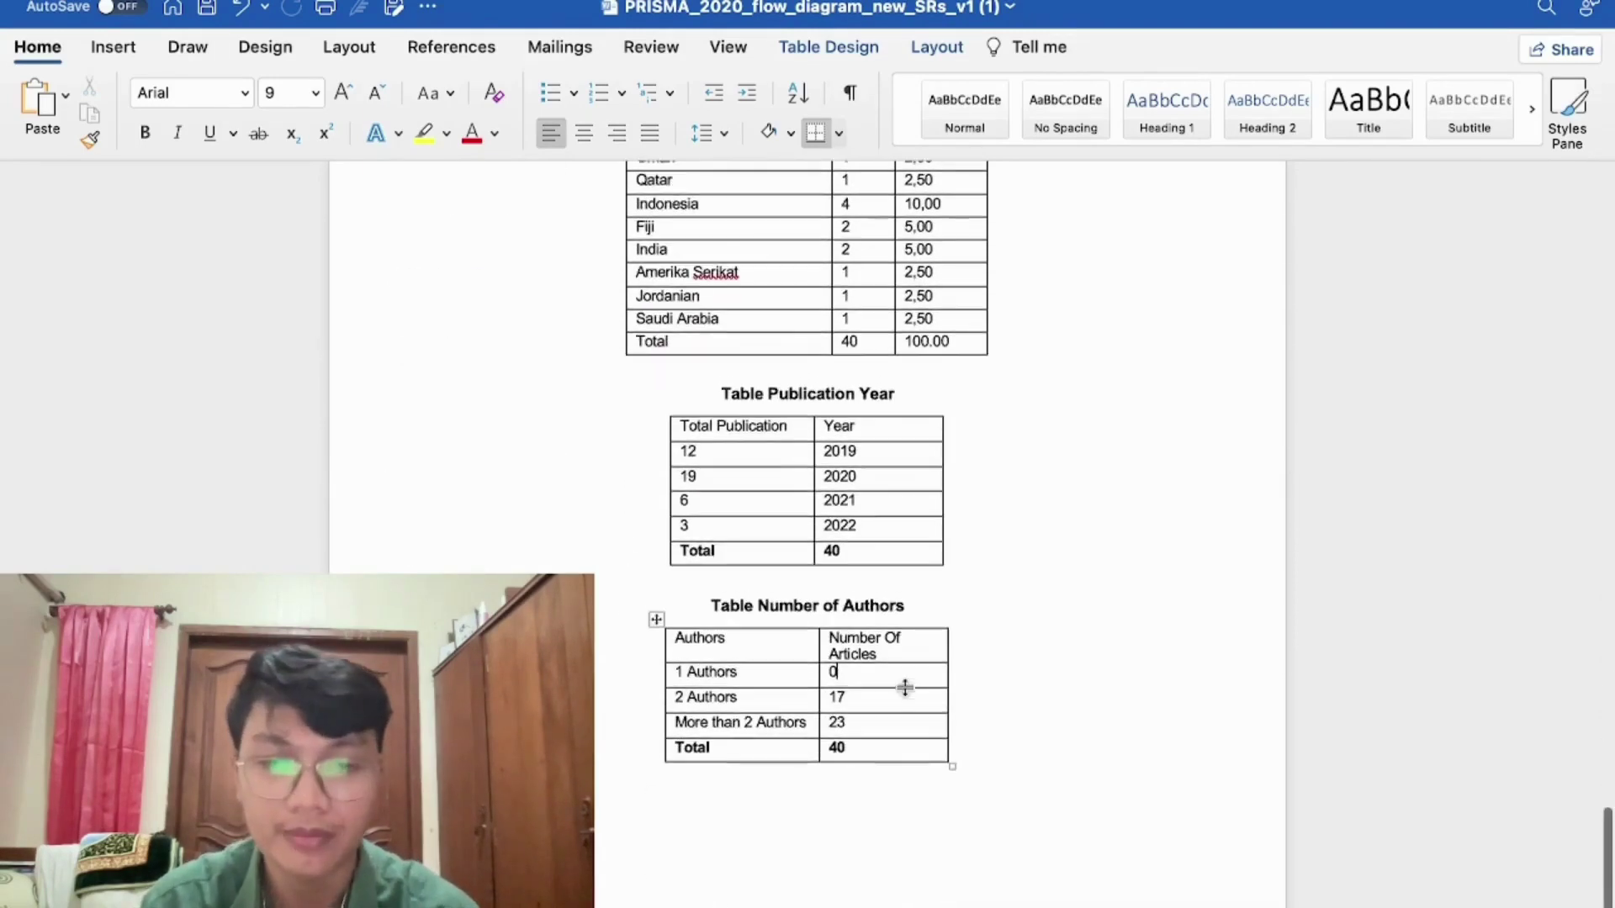
{"action": "scroll", "coordinate": [905, 688], "scroll_direction": "up", "scroll_amount": 20}
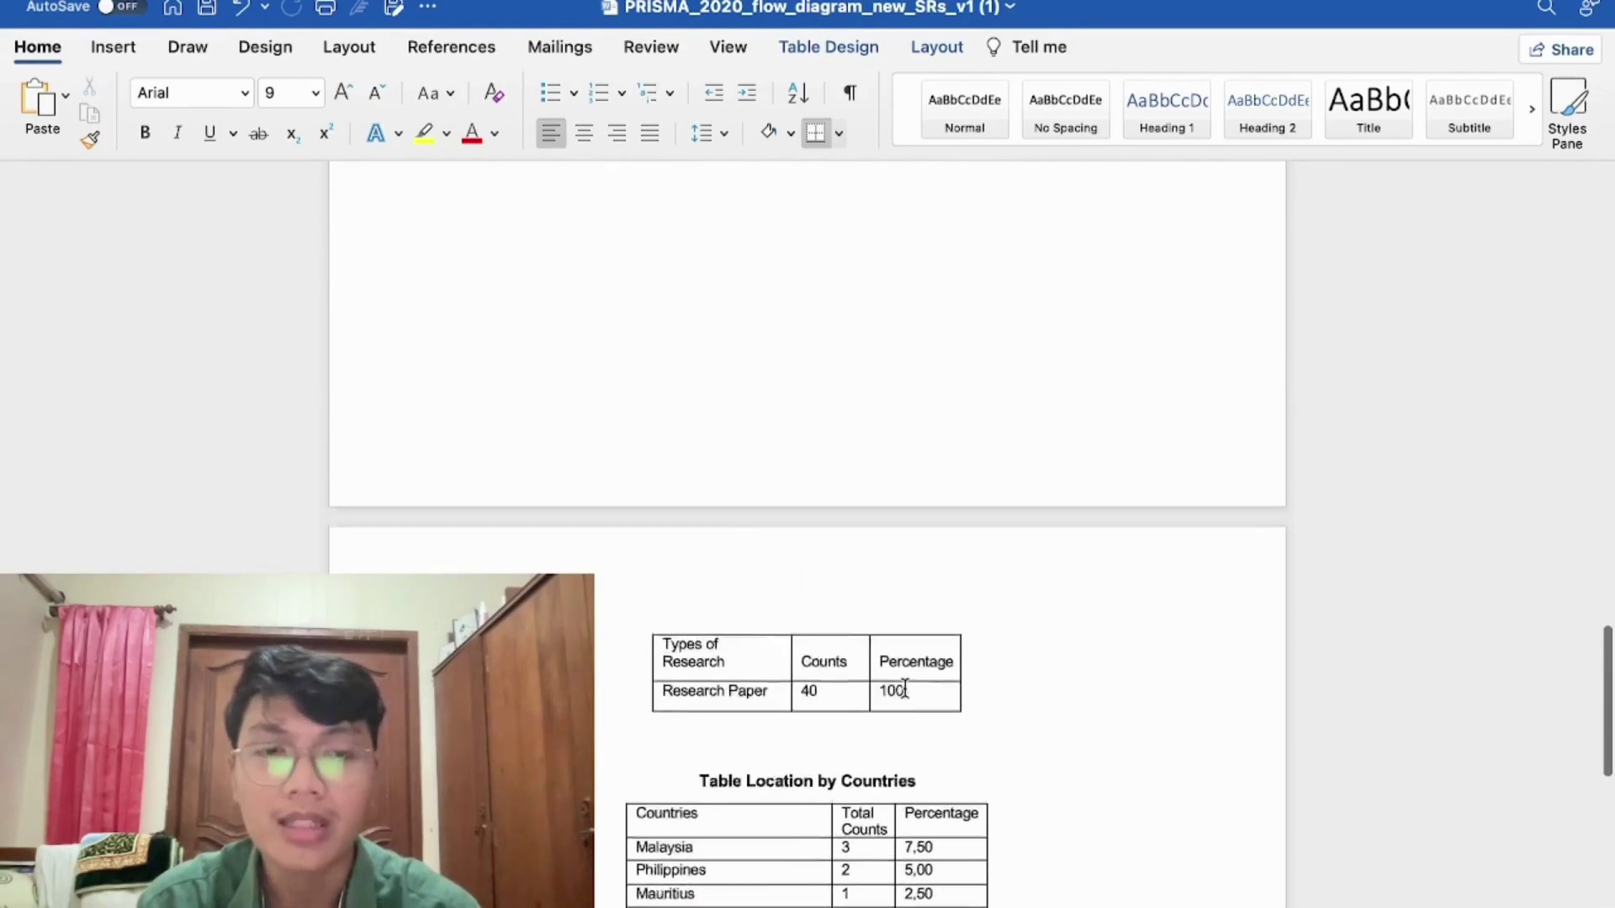
{"action": "scroll", "coordinate": [905, 690], "scroll_direction": "up", "scroll_amount": 20}
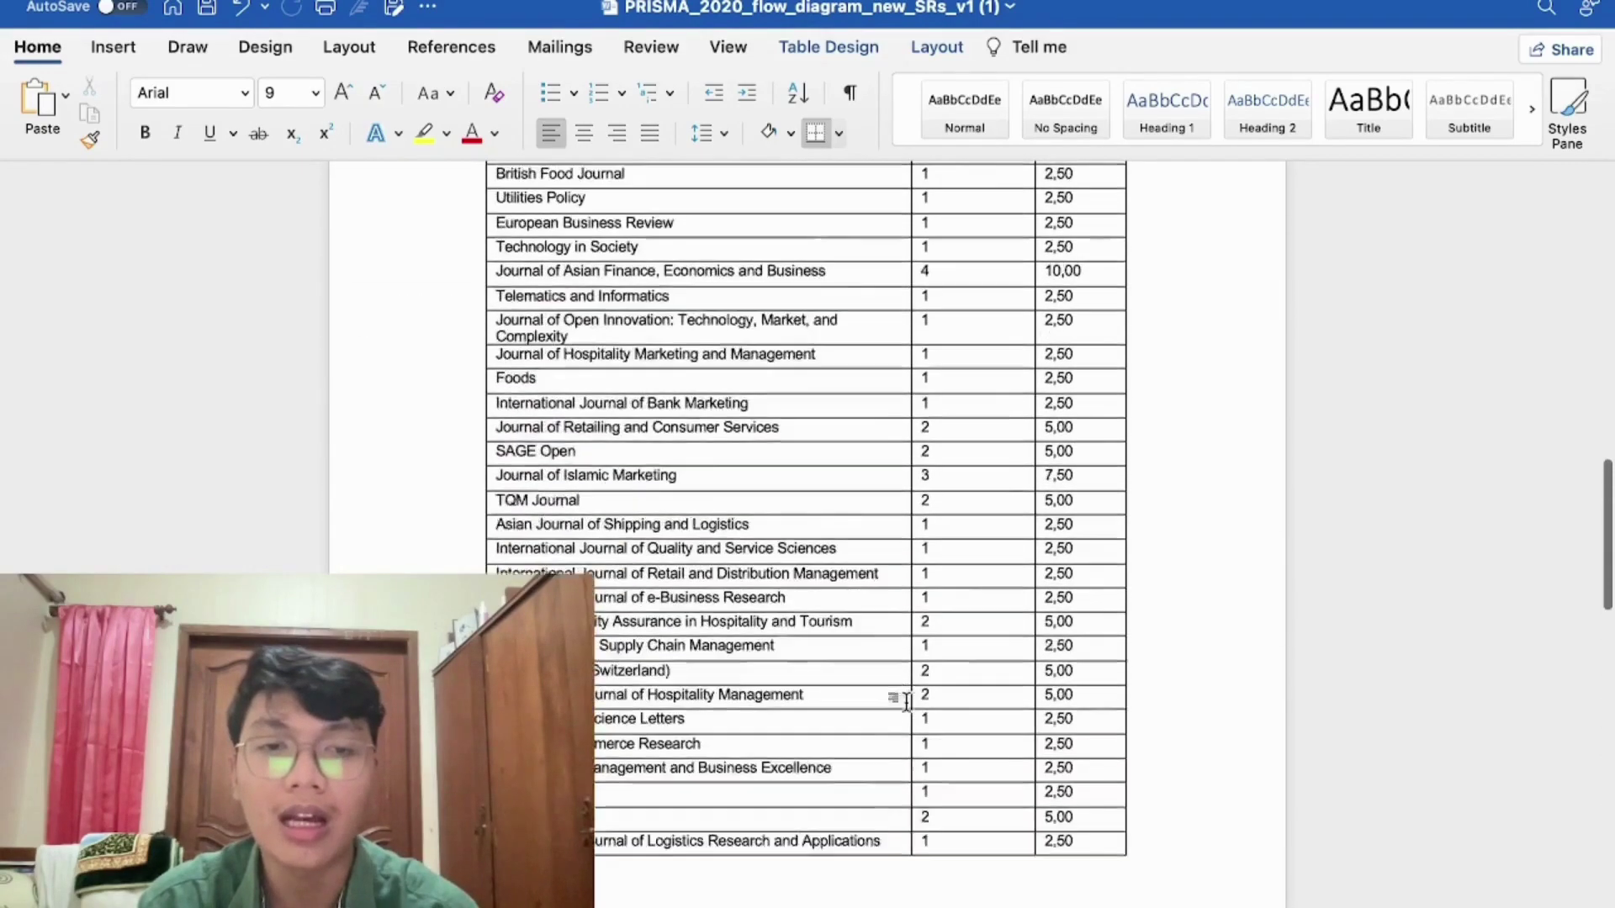
{"action": "scroll", "coordinate": [906, 700], "scroll_direction": "up", "scroll_amount": 4}
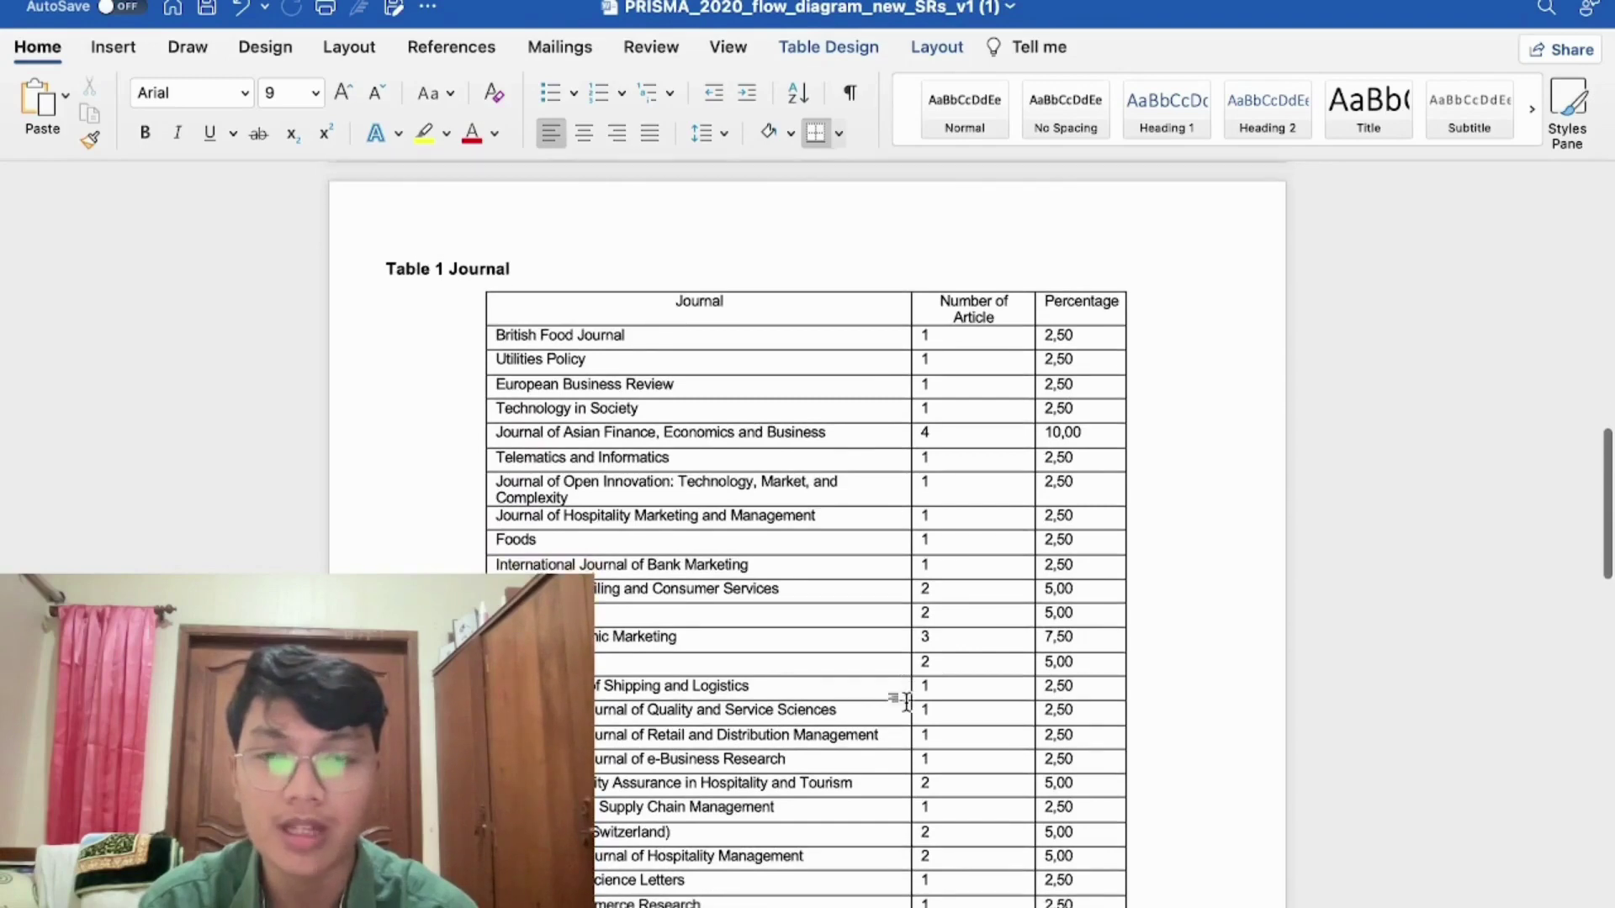
{"action": "scroll", "coordinate": [906, 700], "scroll_direction": "down", "scroll_amount": 1}
{"action": "scroll", "coordinate": [906, 700], "scroll_direction": "down", "scroll_amount": 4}
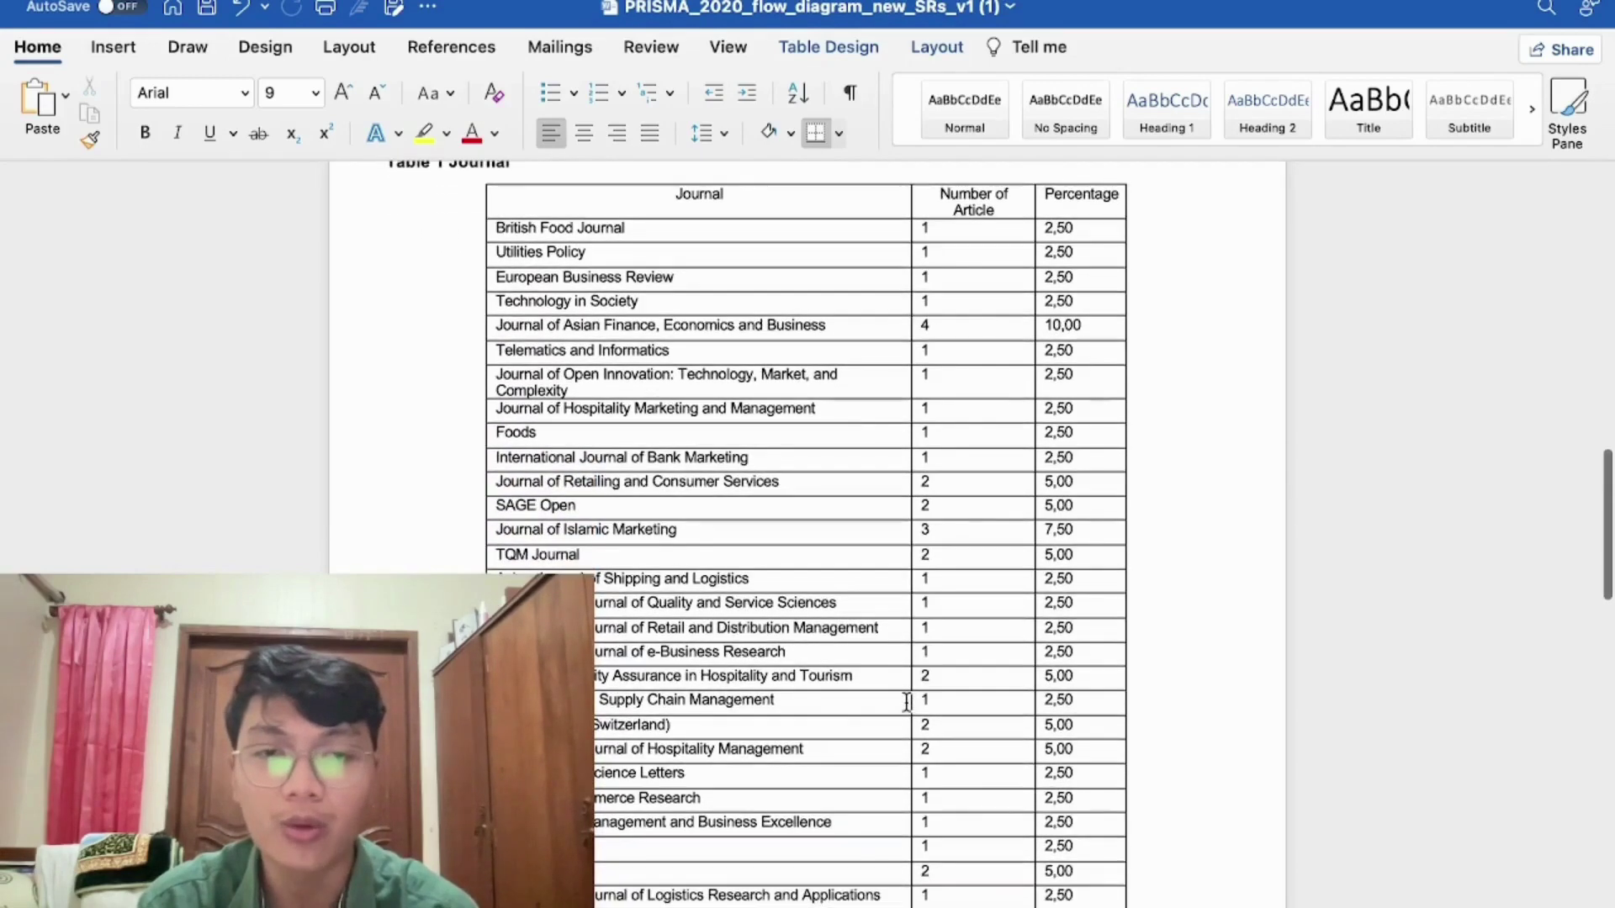
{"action": "scroll", "coordinate": [905, 700], "scroll_direction": "up", "scroll_amount": 1}
{"action": "scroll", "coordinate": [906, 701], "scroll_direction": "down", "scroll_amount": 1}
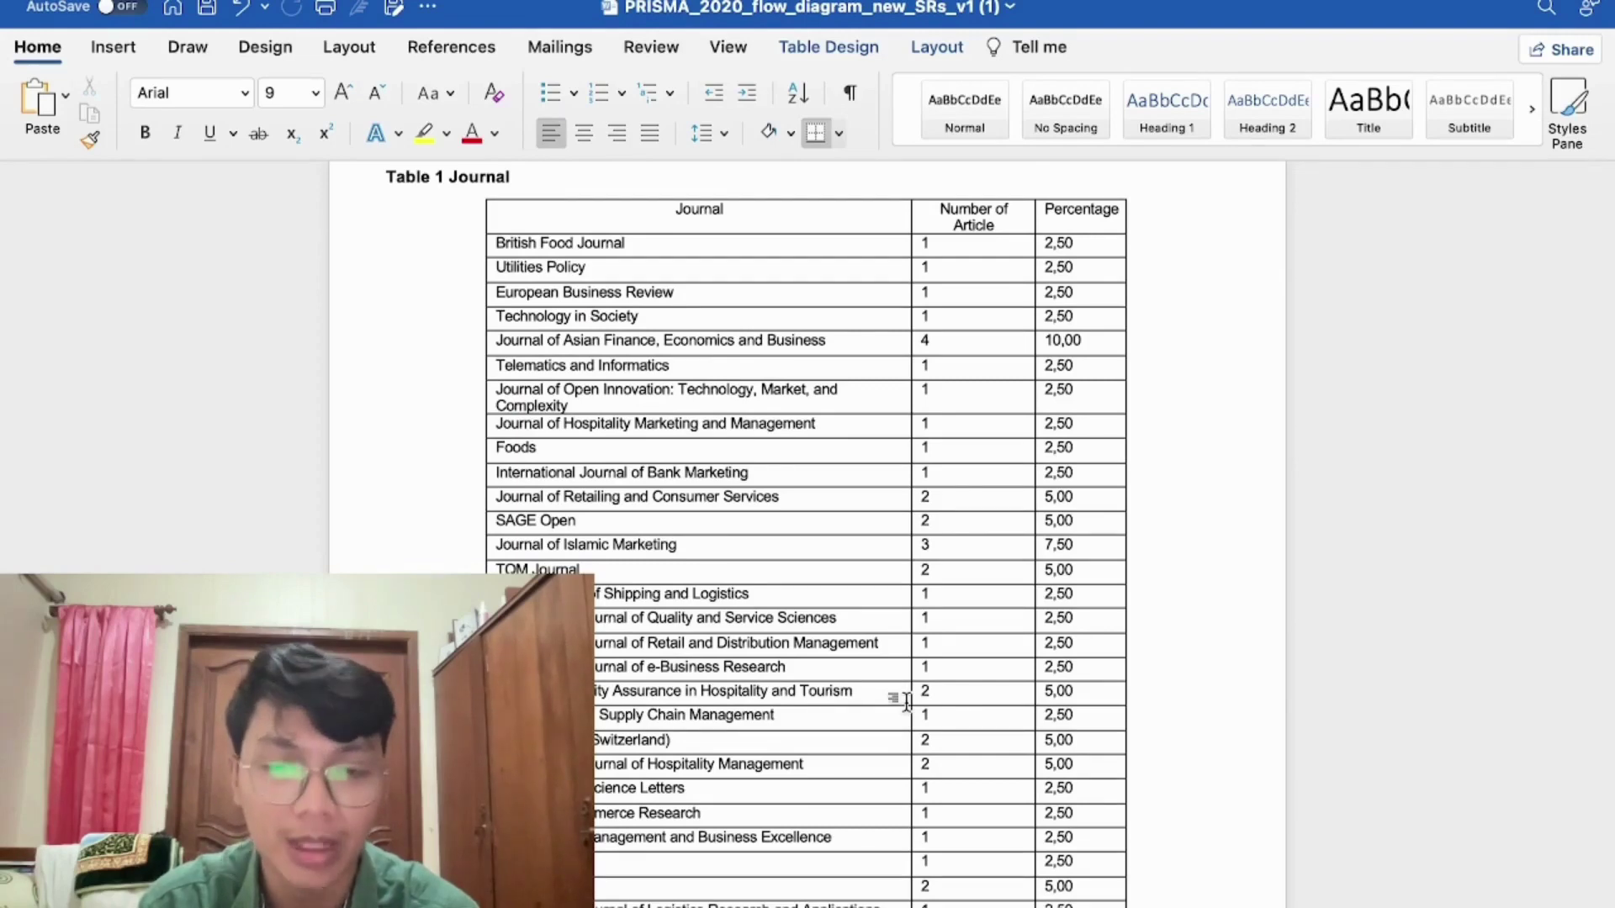
Step: Review the tables from Journal through Type Of Research, Location by Countries, Publication Year and Number of Authors, then return to the PRISMA flow diagram
{"action": "scroll", "coordinate": [906, 700], "scroll_direction": "down", "scroll_amount": 20}
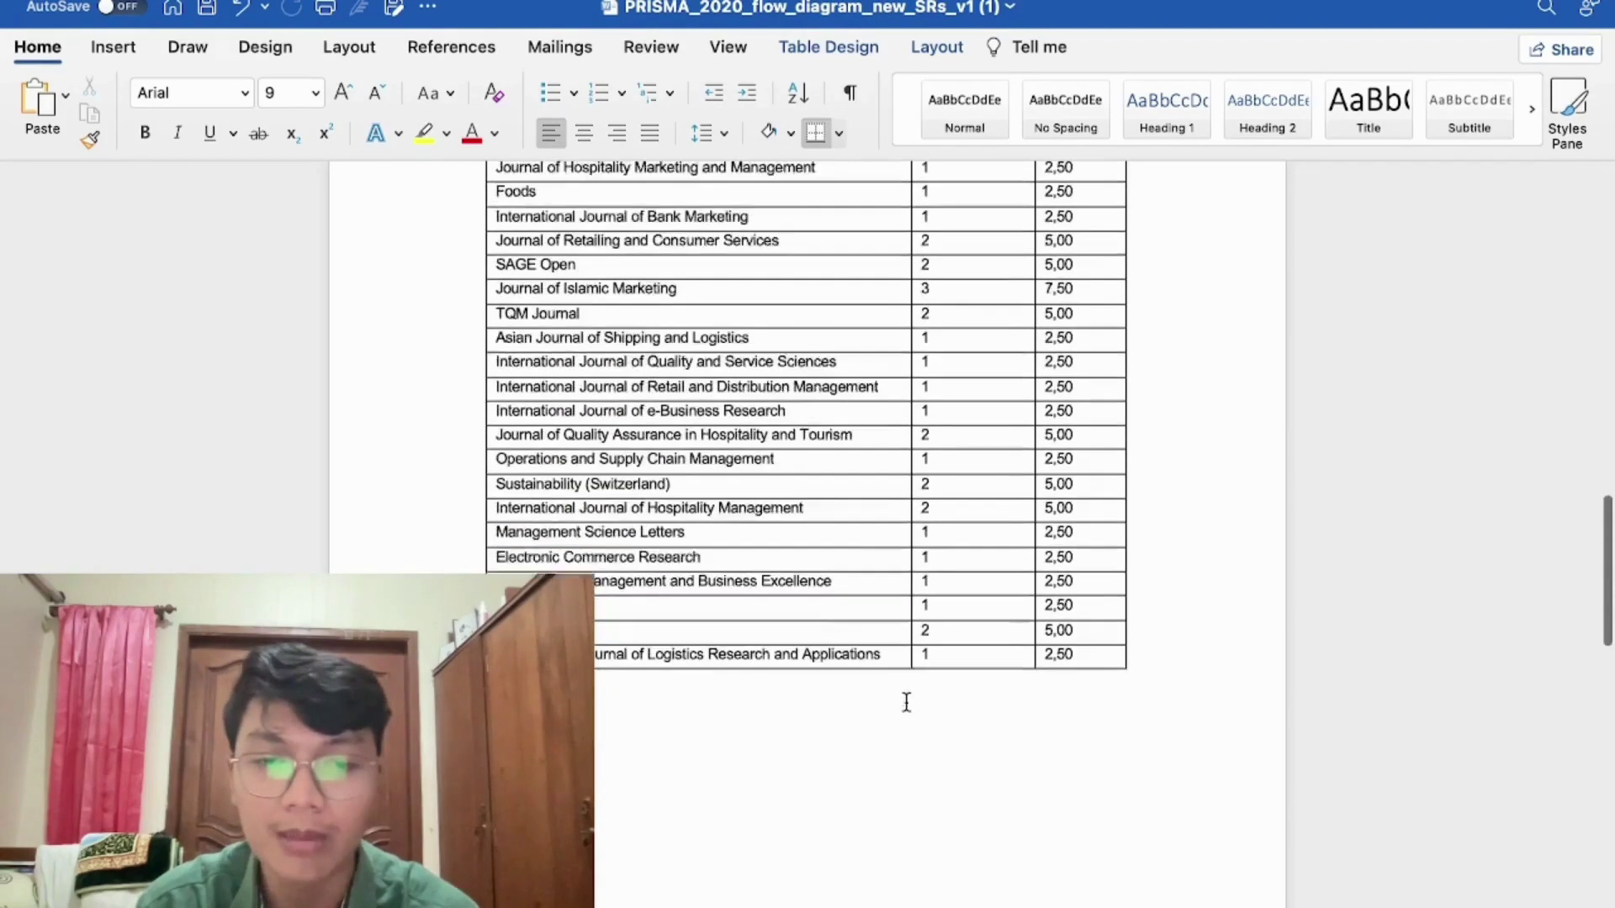
{"action": "scroll", "coordinate": [906, 703], "scroll_direction": "down", "scroll_amount": 10}
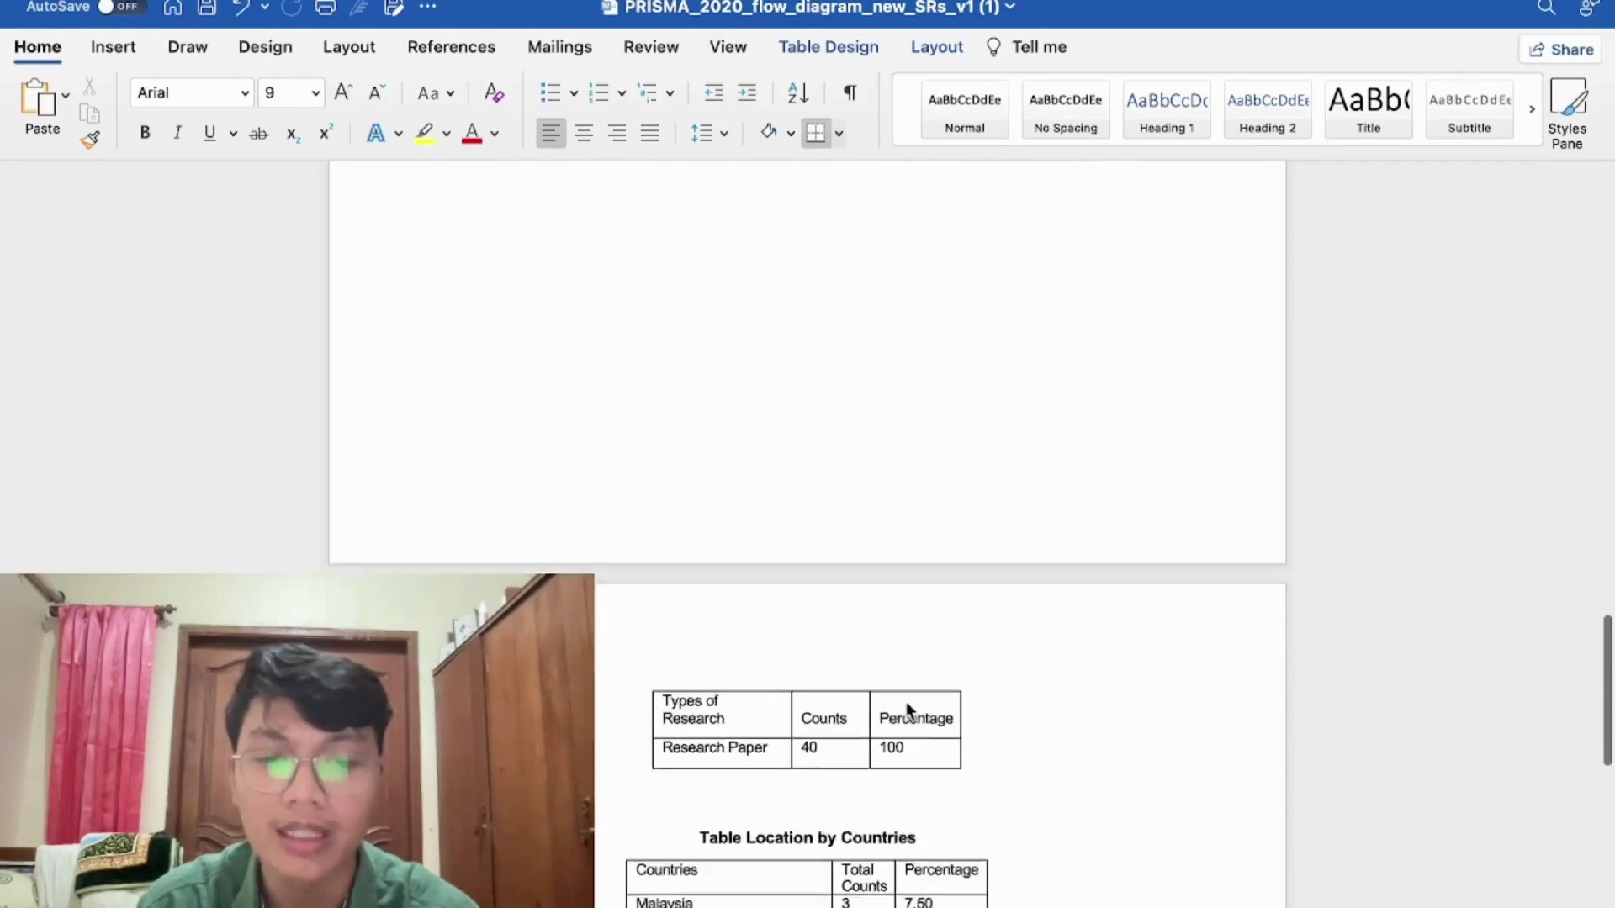
{"action": "scroll", "coordinate": [905, 701], "scroll_direction": "down", "scroll_amount": 6}
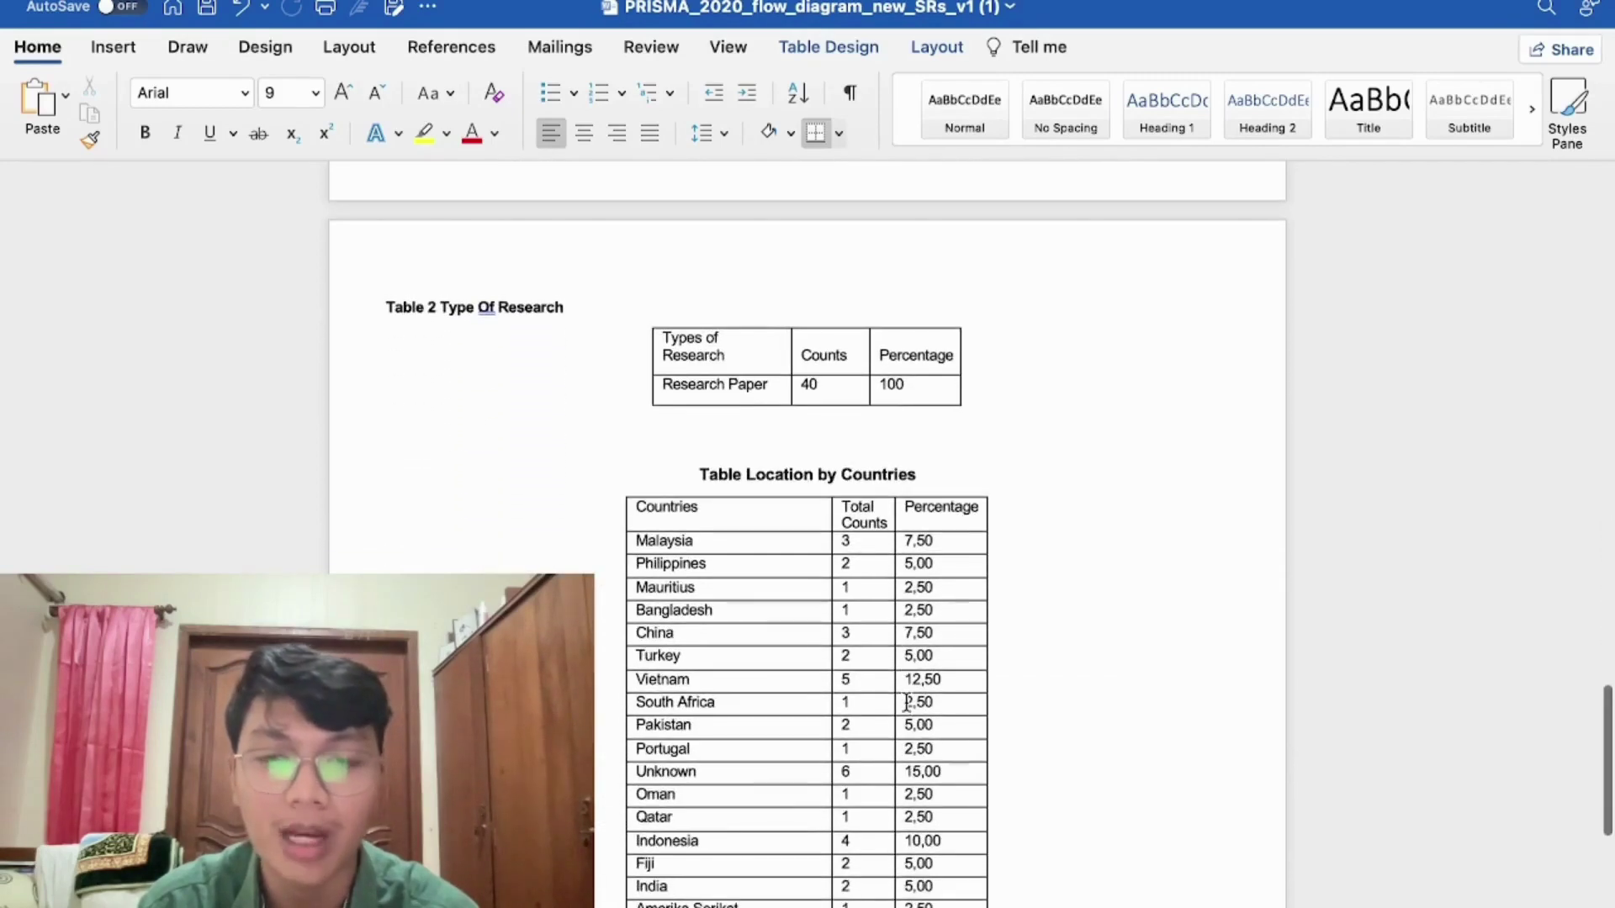
{"action": "scroll", "coordinate": [906, 700], "scroll_direction": "down", "scroll_amount": 10}
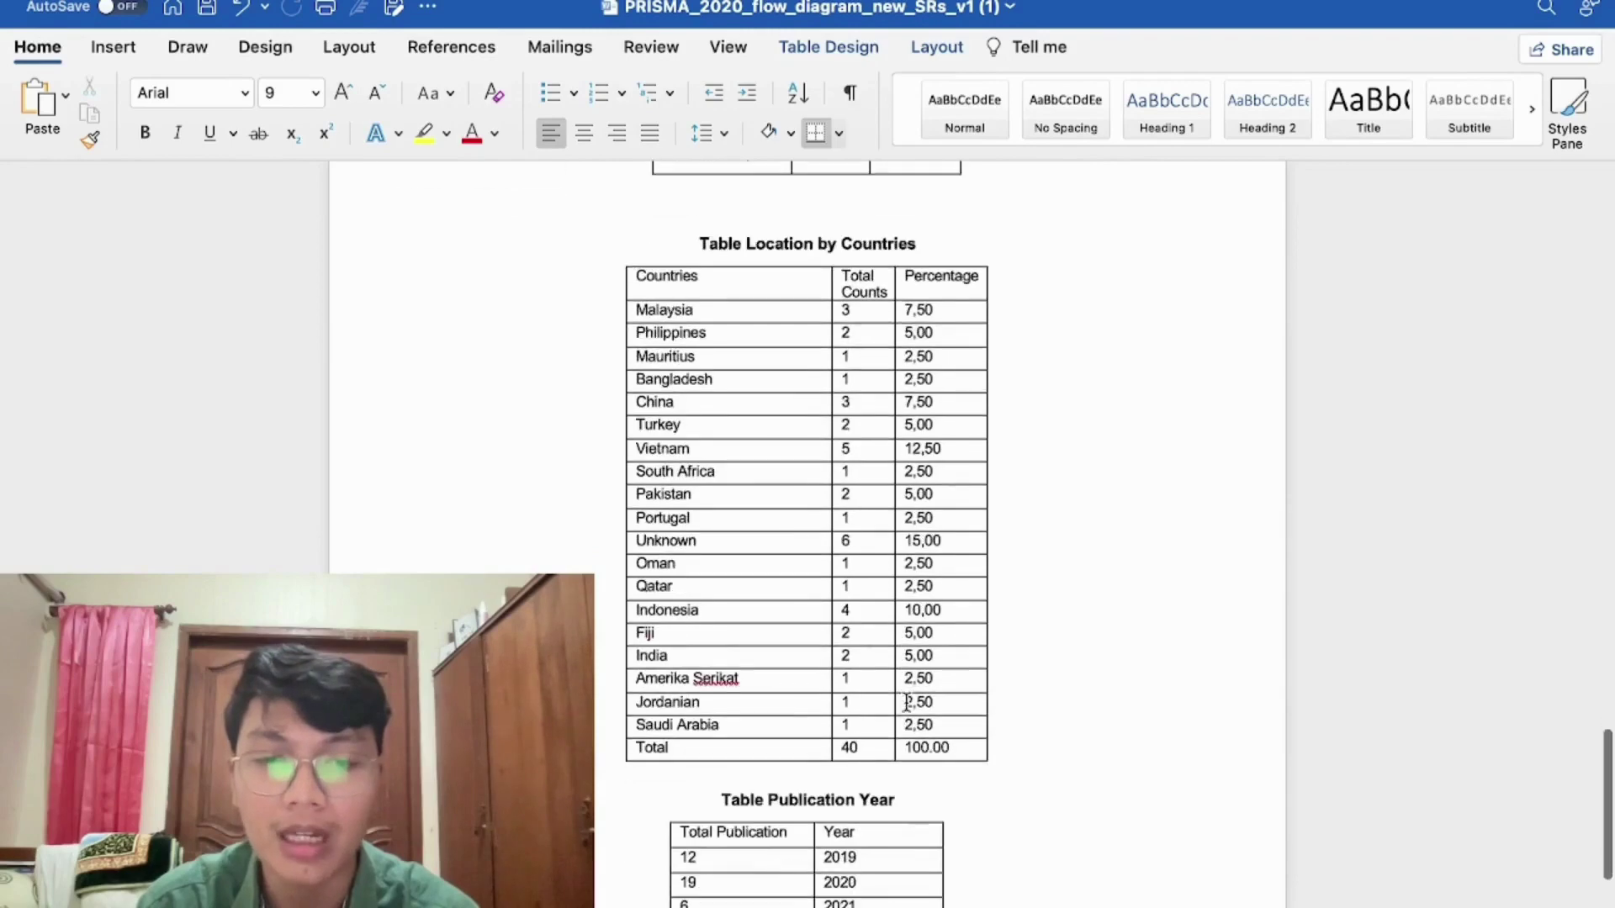
{"action": "scroll", "coordinate": [906, 703], "scroll_direction": "down", "scroll_amount": 2}
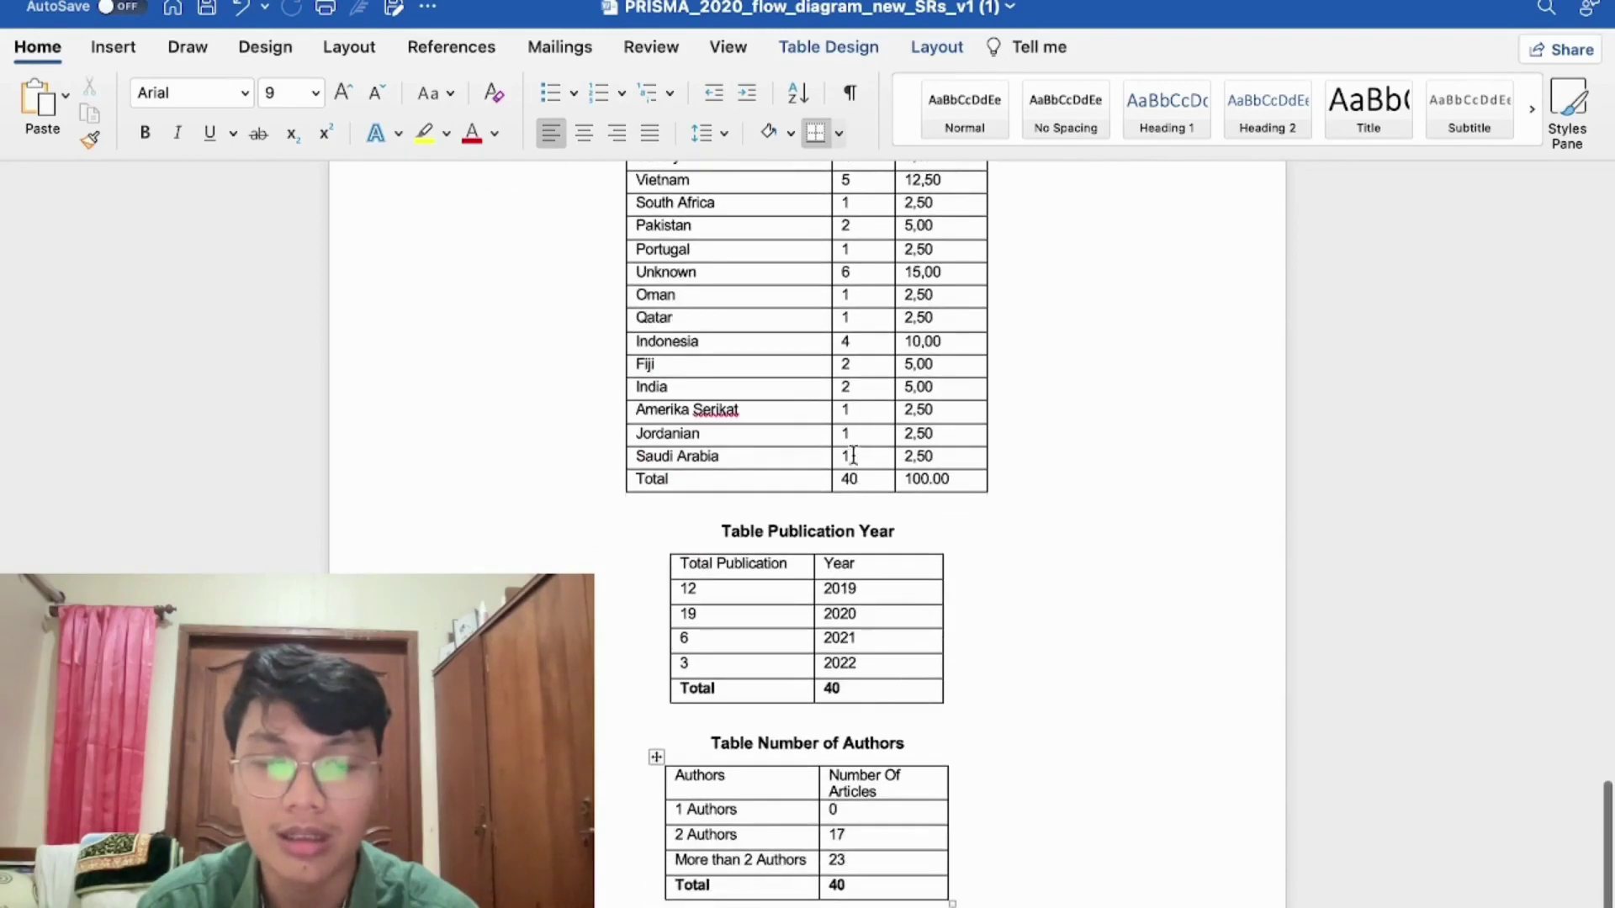
{"action": "scroll", "coordinate": [856, 448], "scroll_direction": "up", "scroll_amount": 7}
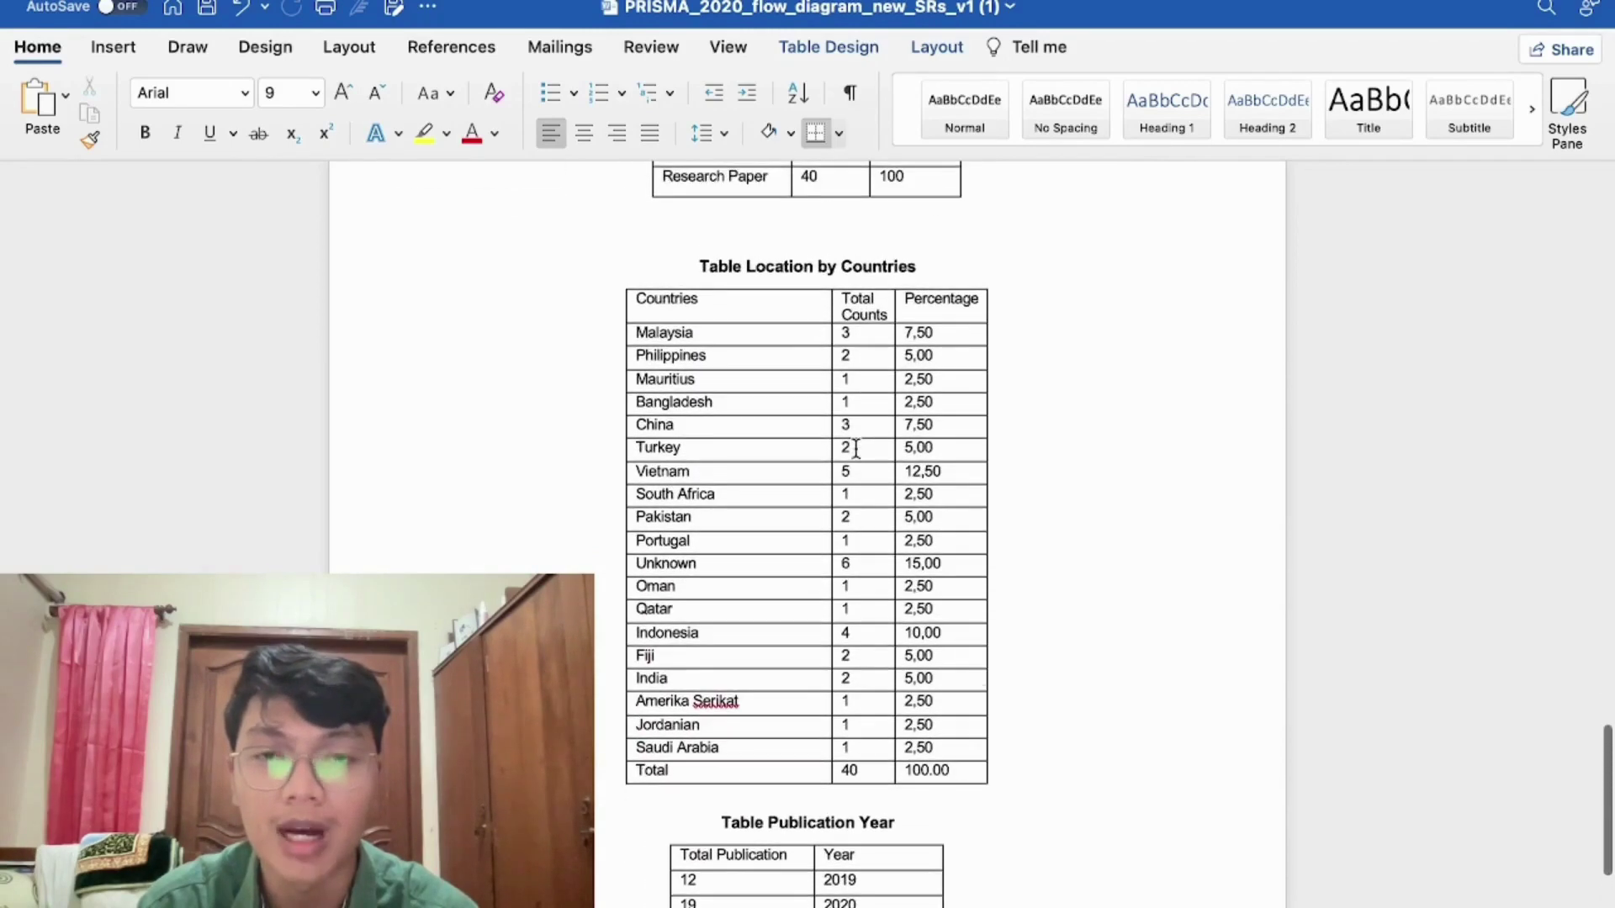
{"action": "scroll", "coordinate": [855, 448], "scroll_direction": "down", "scroll_amount": 8}
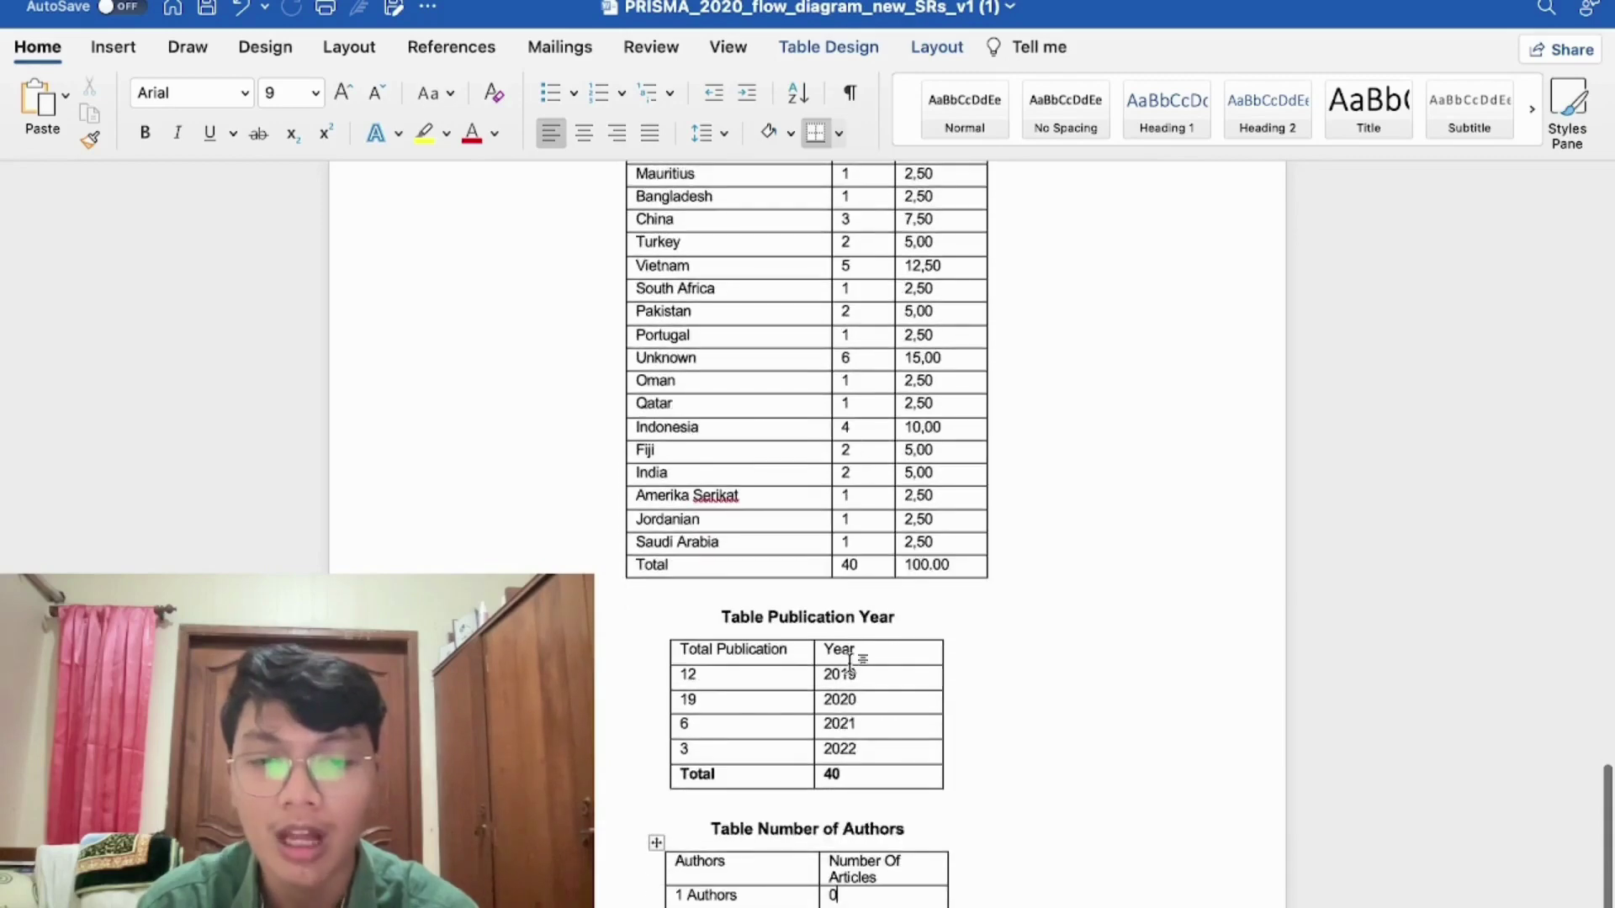
{"action": "scroll", "coordinate": [839, 740], "scroll_direction": "down", "scroll_amount": 1}
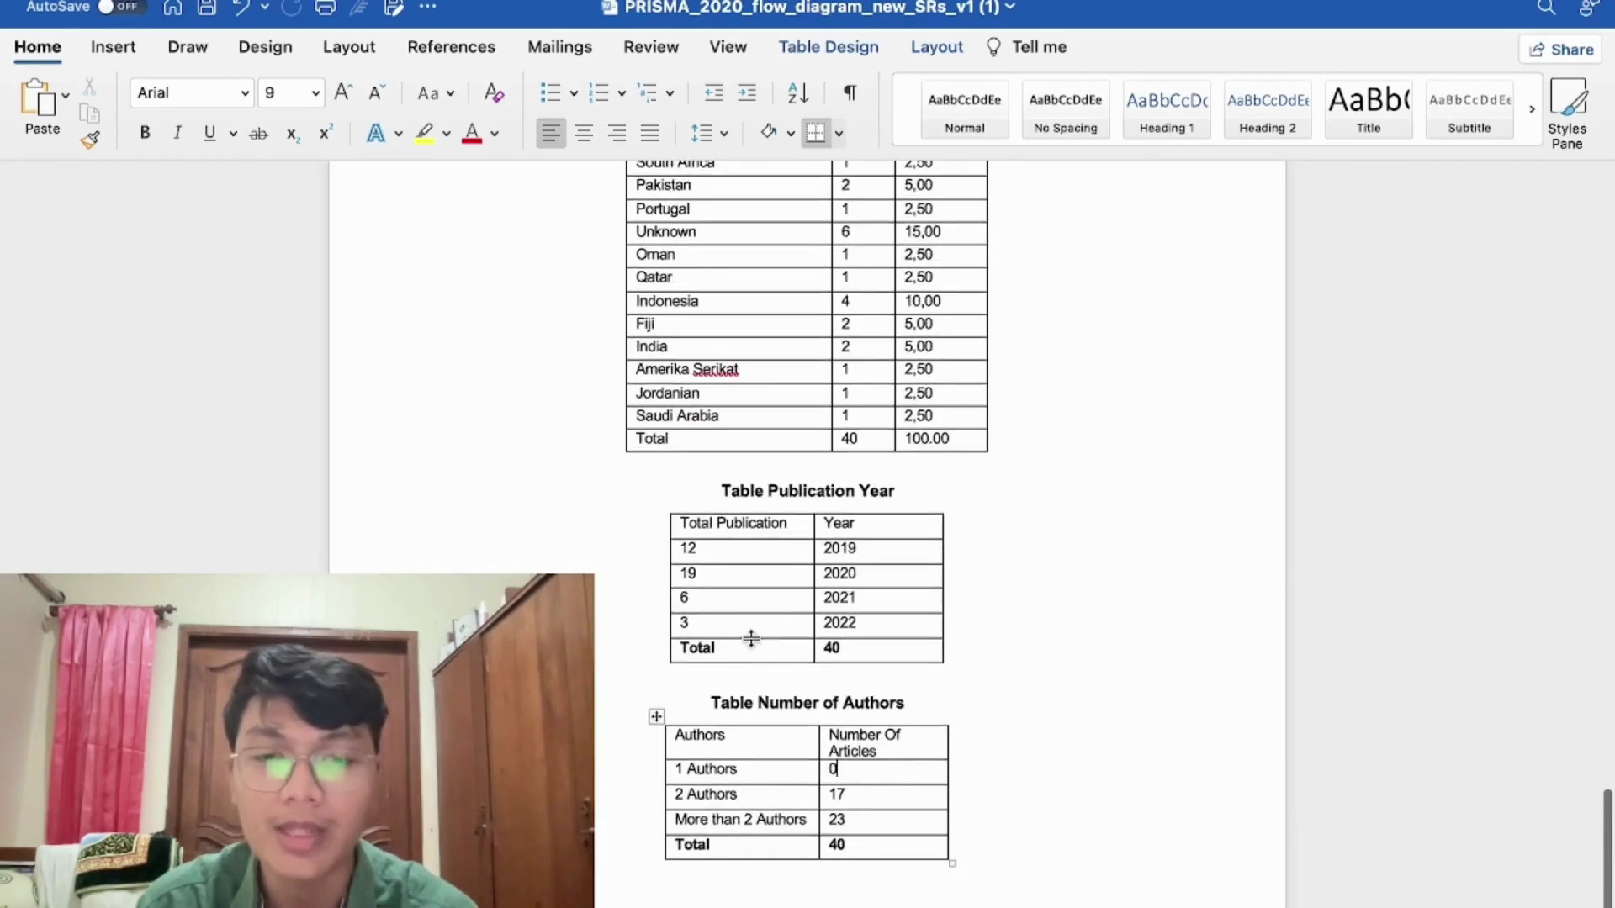
{"action": "scroll", "coordinate": [751, 639], "scroll_direction": "up", "scroll_amount": 20}
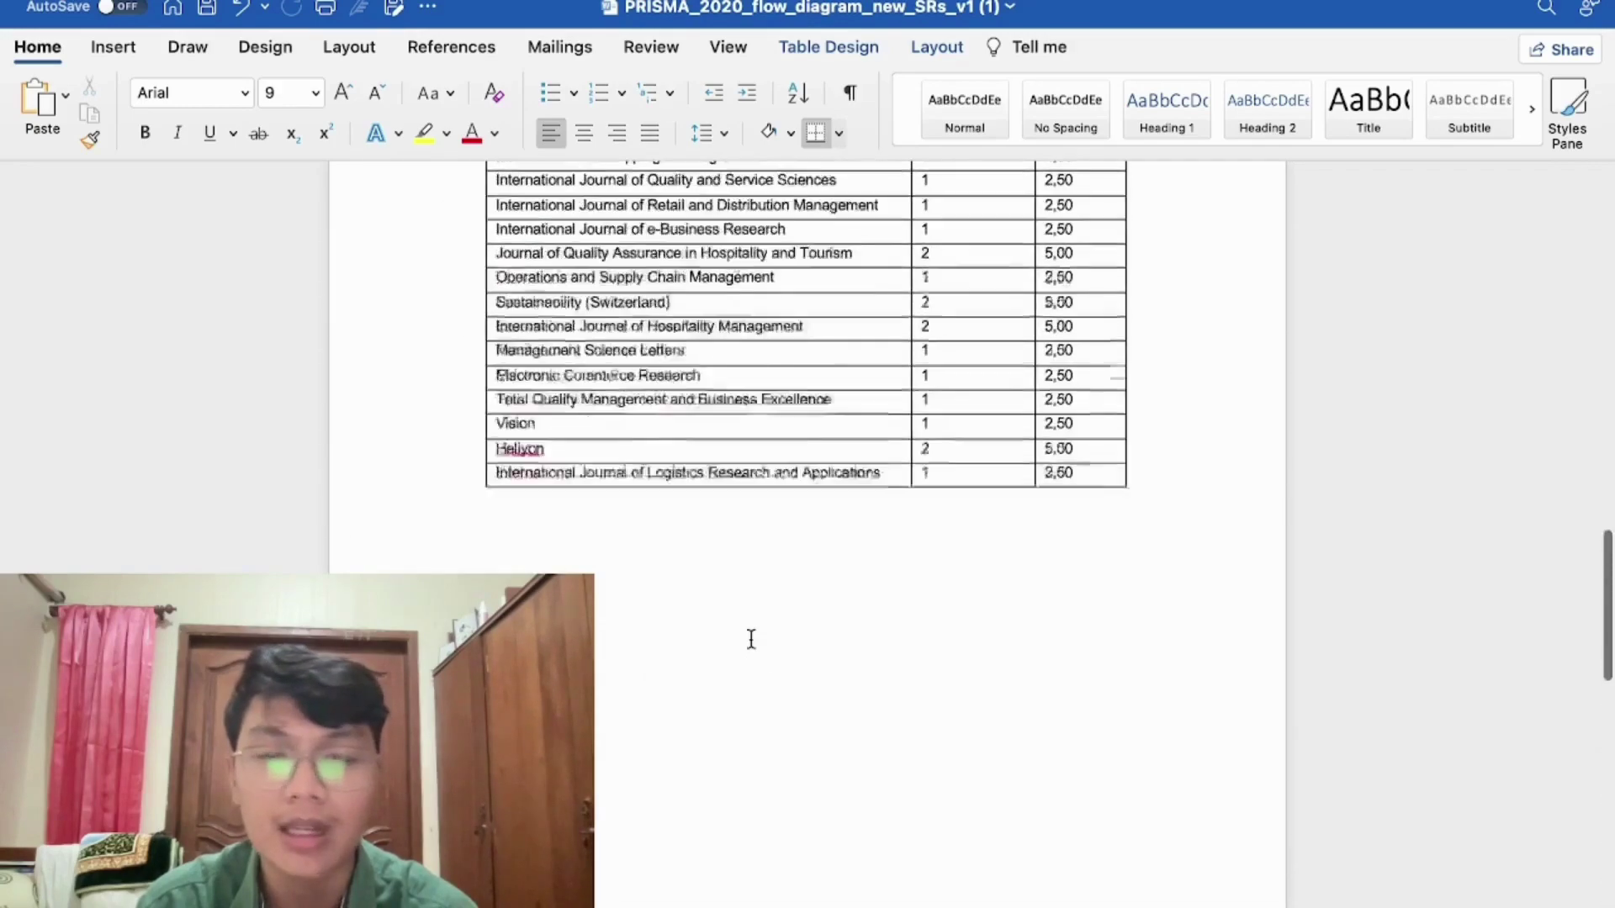
{"action": "scroll", "coordinate": [751, 639], "scroll_direction": "up", "scroll_amount": 20}
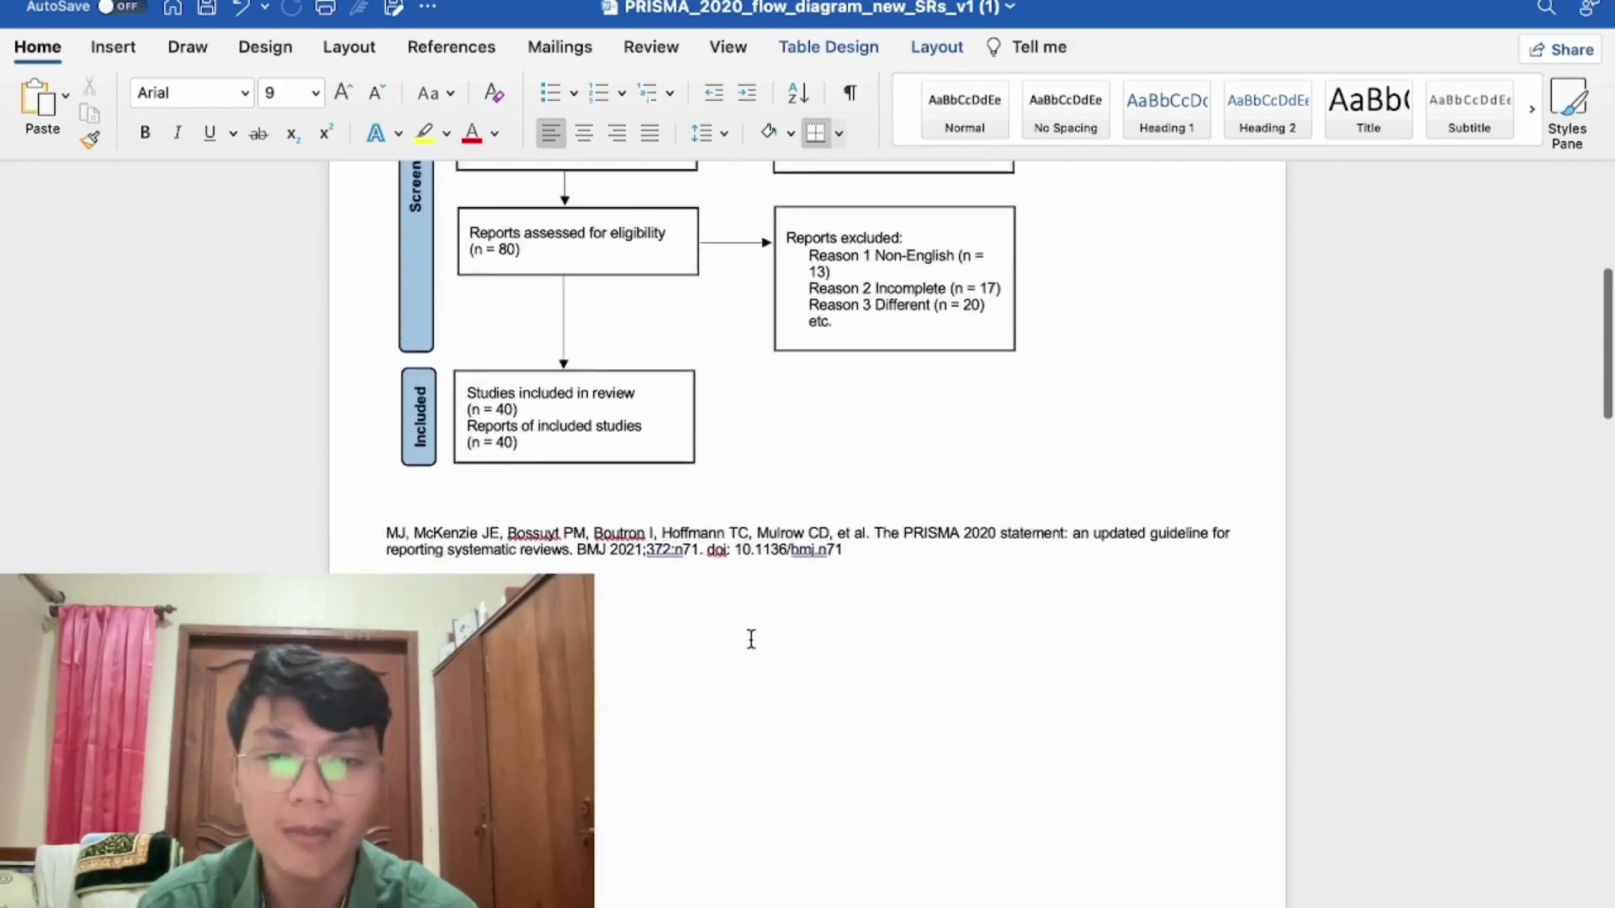
{"action": "scroll", "coordinate": [750, 638], "scroll_direction": "up", "scroll_amount": 15}
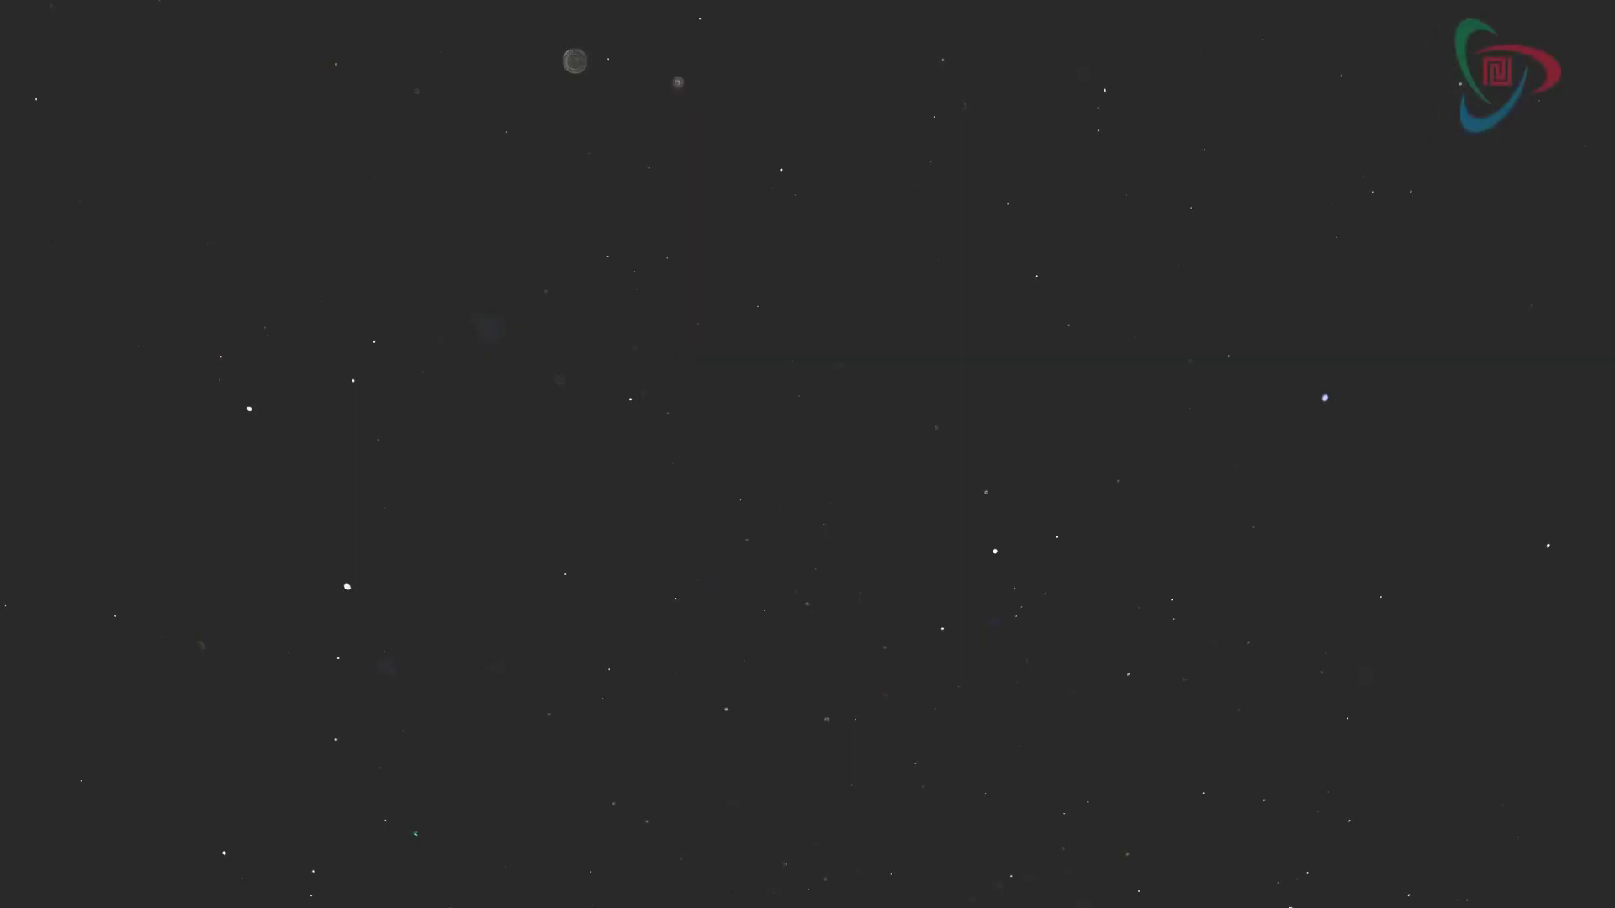